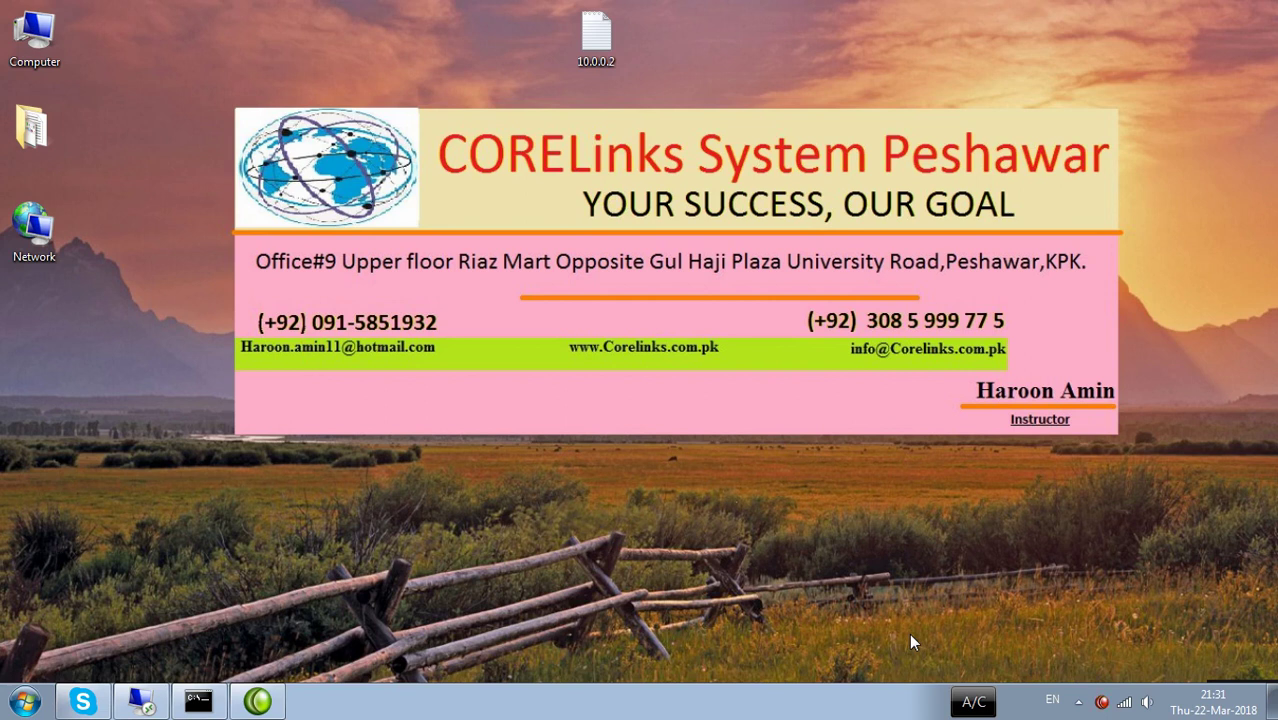
Launch Notepad from the Run box, maximize it, and turn on the screen pen.
key(super+r)
text(notepad)
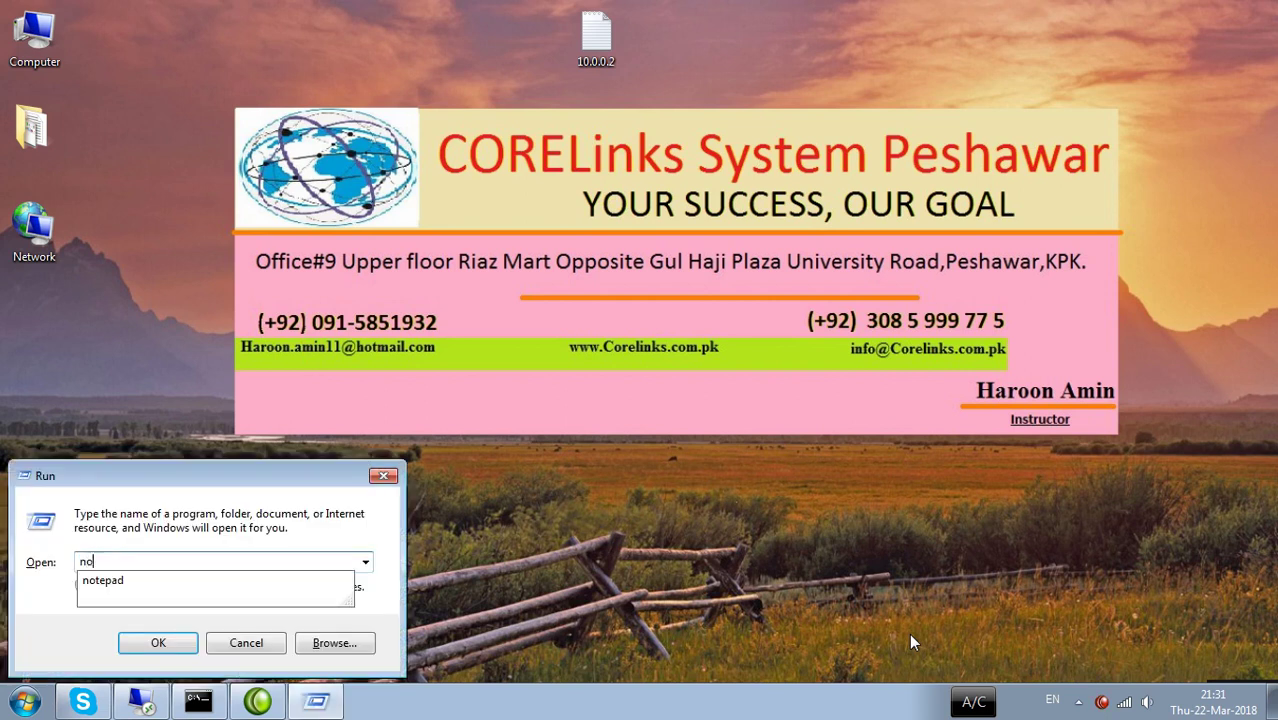
key(Return)
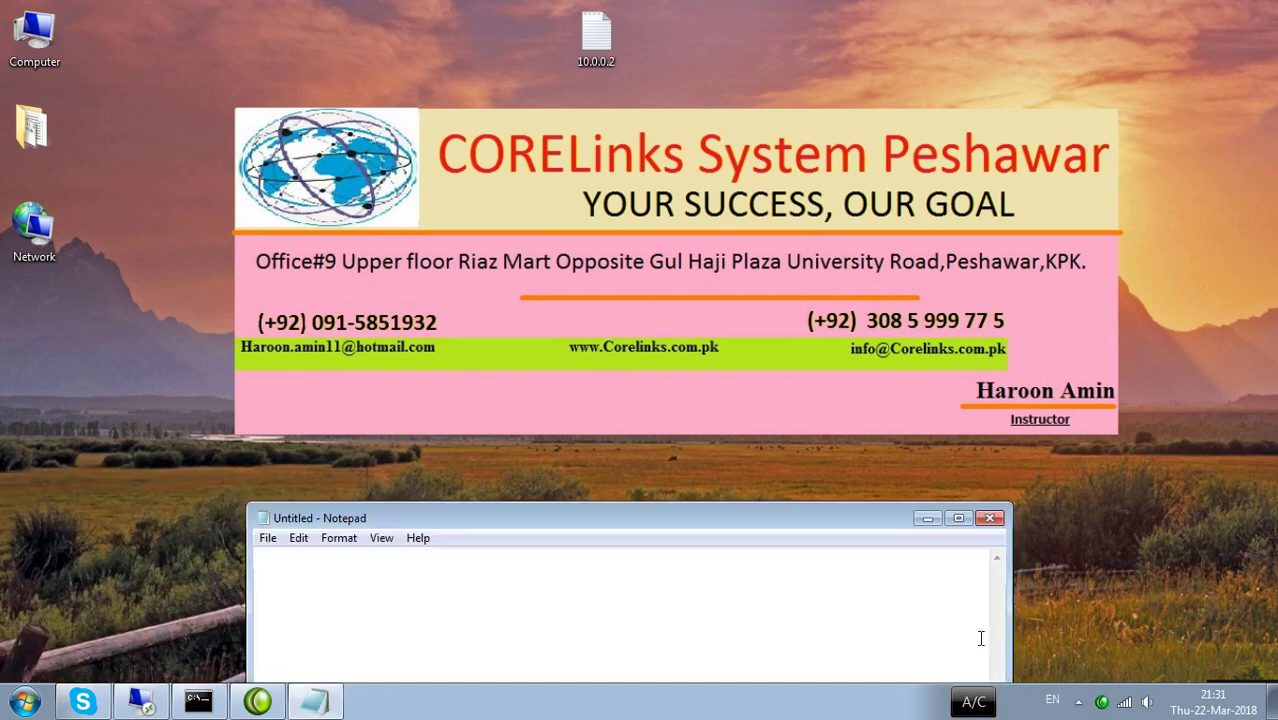
click(958, 518)
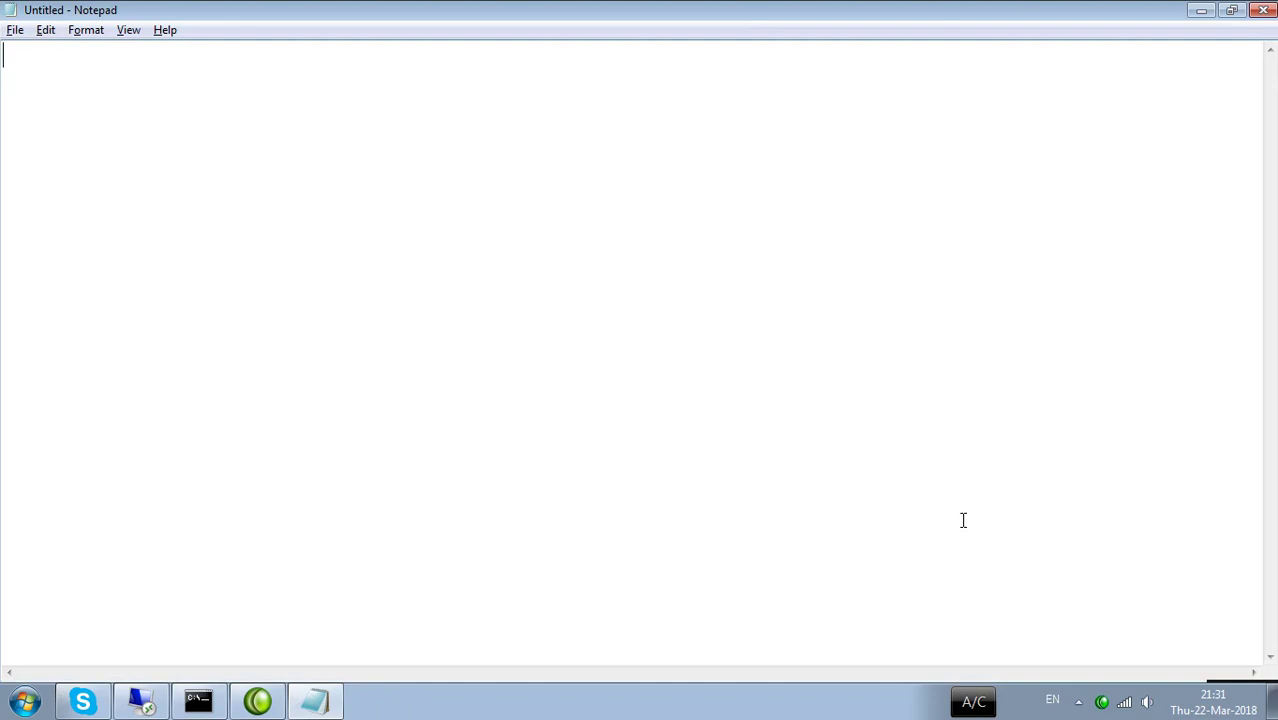
key(ctrl+shift+d)
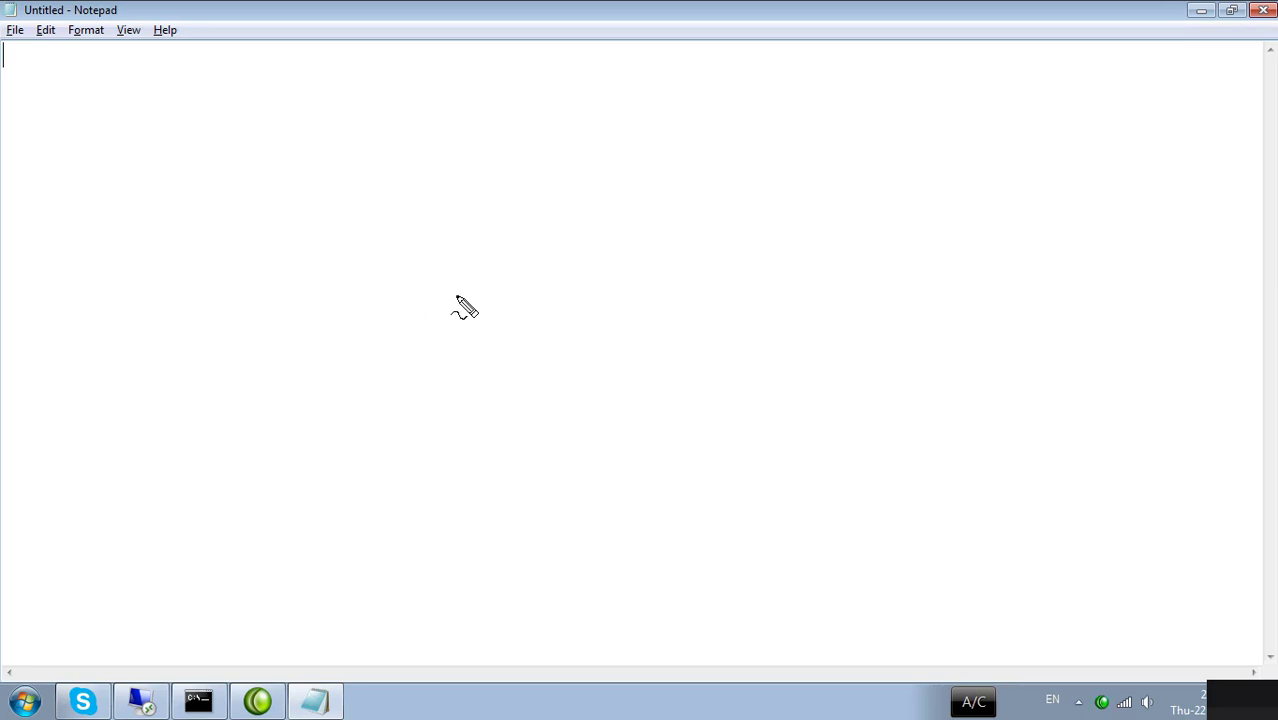
Draw a red base bar with a tall server box above it.
mouse_move(582, 234)
mouse_down()
mouse_move(448, 234)
mouse_move(457, 254)
mouse_move(562, 257)
mouse_move(613, 242)
mouse_move(570, 236)
mouse_move(564, 170)
mouse_up()
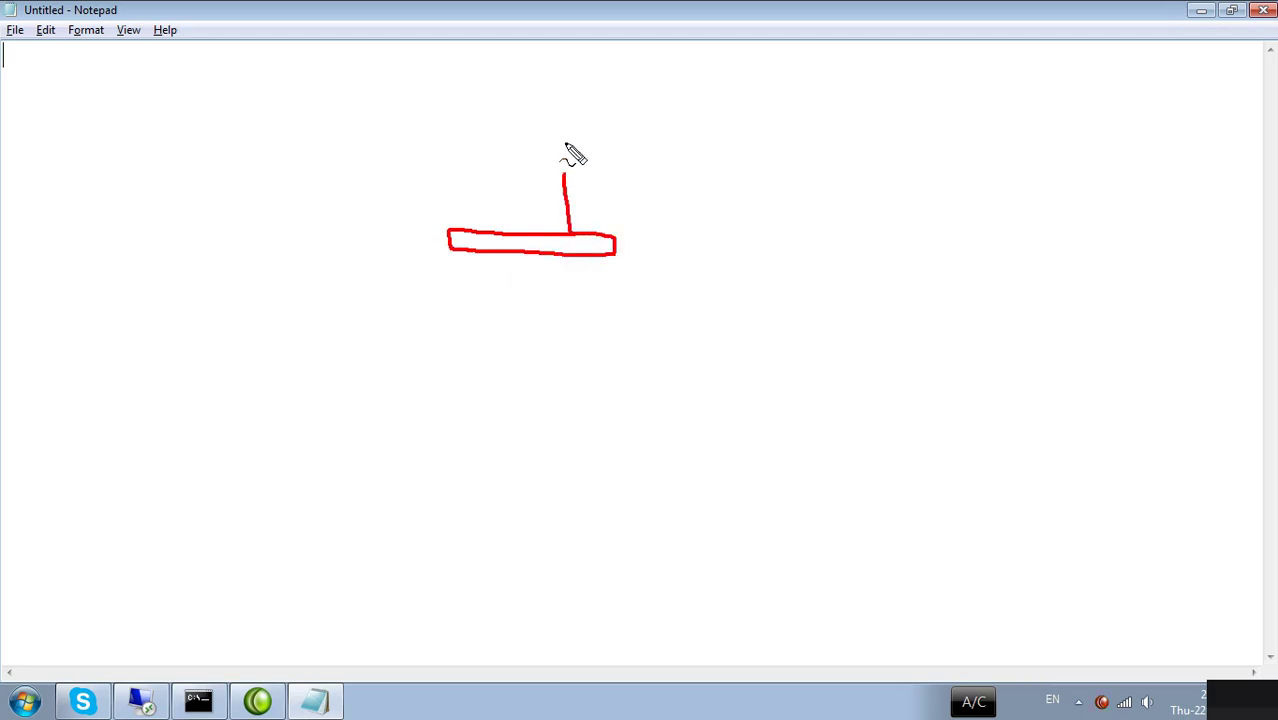
mouse_move(561, 56)
mouse_down()
mouse_move(546, 58)
mouse_move(533, 100)
mouse_move(553, 180)
mouse_move(591, 140)
mouse_move(562, 57)
mouse_up()
drag(581, 170, 579, 182)
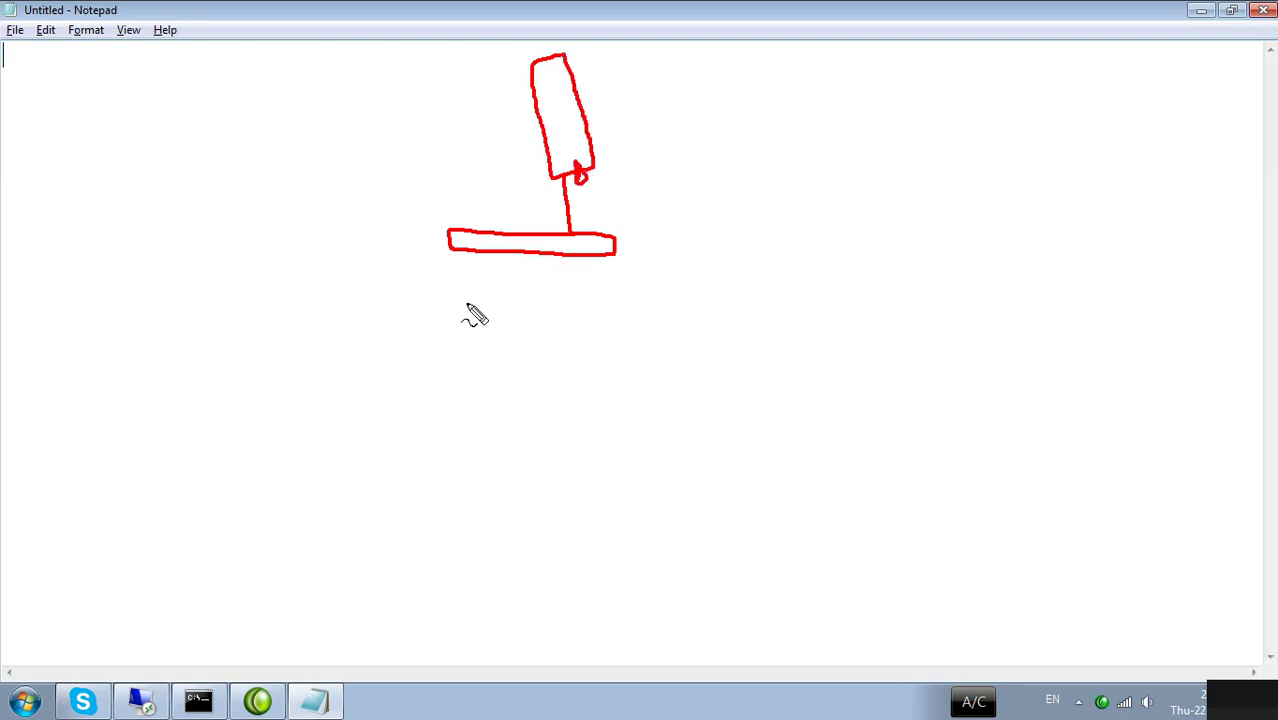
Handwrite the version years 2000, 2003, 2008, 2012 and 2016 beside the server box.
mouse_move(649, 69)
mouse_down()
mouse_move(656, 78)
mouse_move(692, 58)
mouse_up()
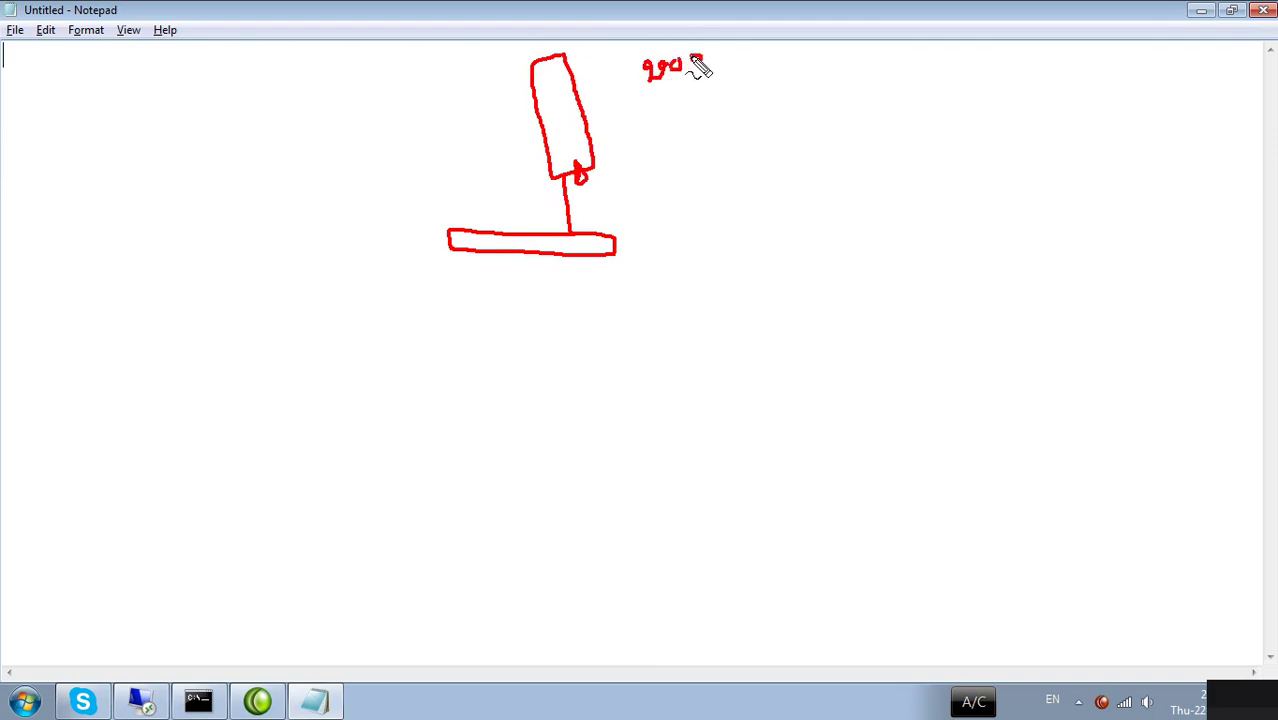
mouse_move(661, 100)
mouse_down()
mouse_move(671, 110)
mouse_move(726, 86)
mouse_move(690, 148)
mouse_move(716, 118)
mouse_move(748, 122)
mouse_move(742, 102)
mouse_up()
mouse_move(708, 155)
mouse_down()
mouse_move(765, 152)
mouse_move(724, 190)
mouse_move(777, 160)
mouse_move(794, 183)
mouse_move(778, 172)
mouse_up()
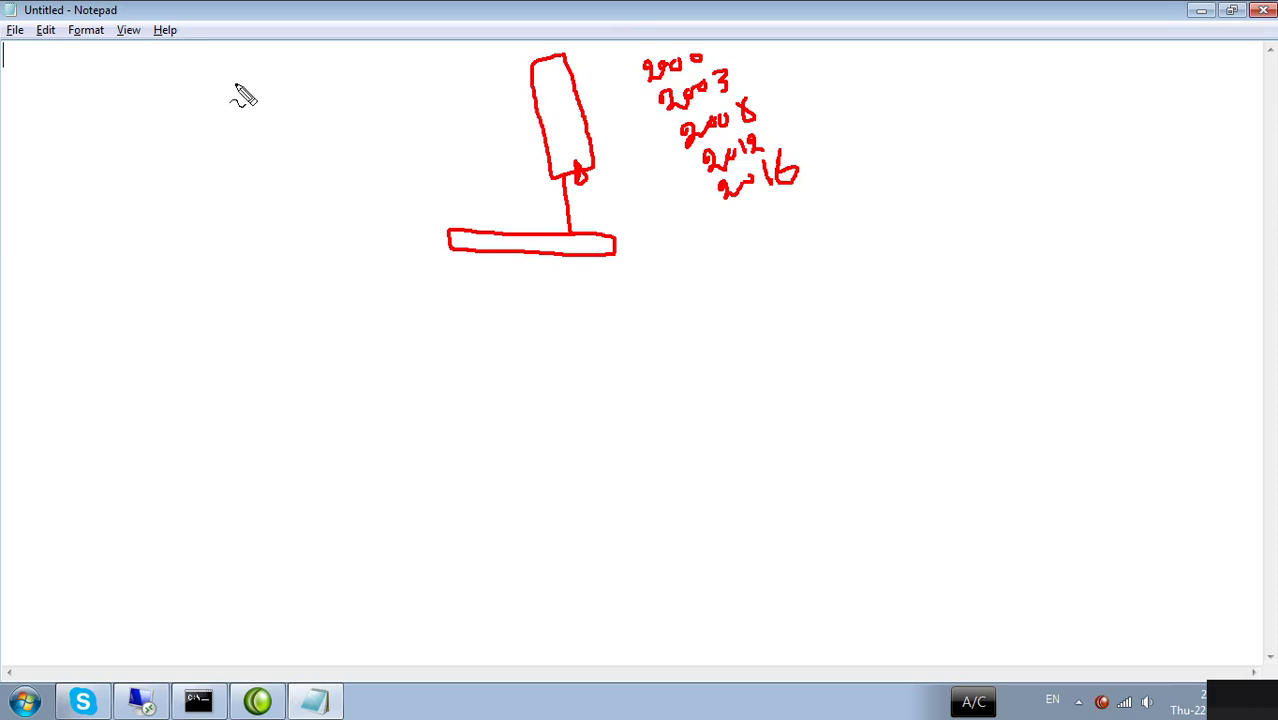
Write the 128, 8 GB and 16 GB notes to the left of the server.
mouse_move(173, 79)
mouse_down()
mouse_move(175, 97)
mouse_move(192, 100)
mouse_move(225, 97)
mouse_move(226, 77)
mouse_up()
click(191, 90)
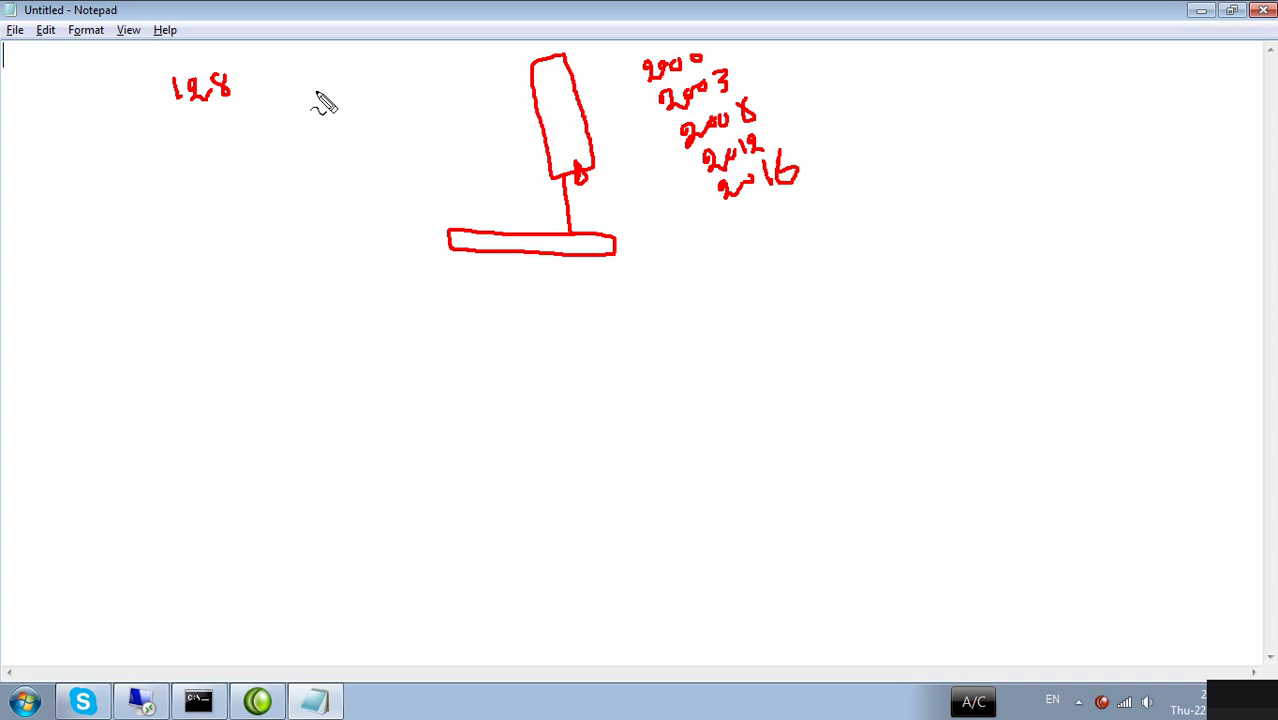
mouse_move(316, 90)
mouse_down()
mouse_move(318, 127)
mouse_move(348, 96)
mouse_move(356, 118)
mouse_move(386, 108)
mouse_up()
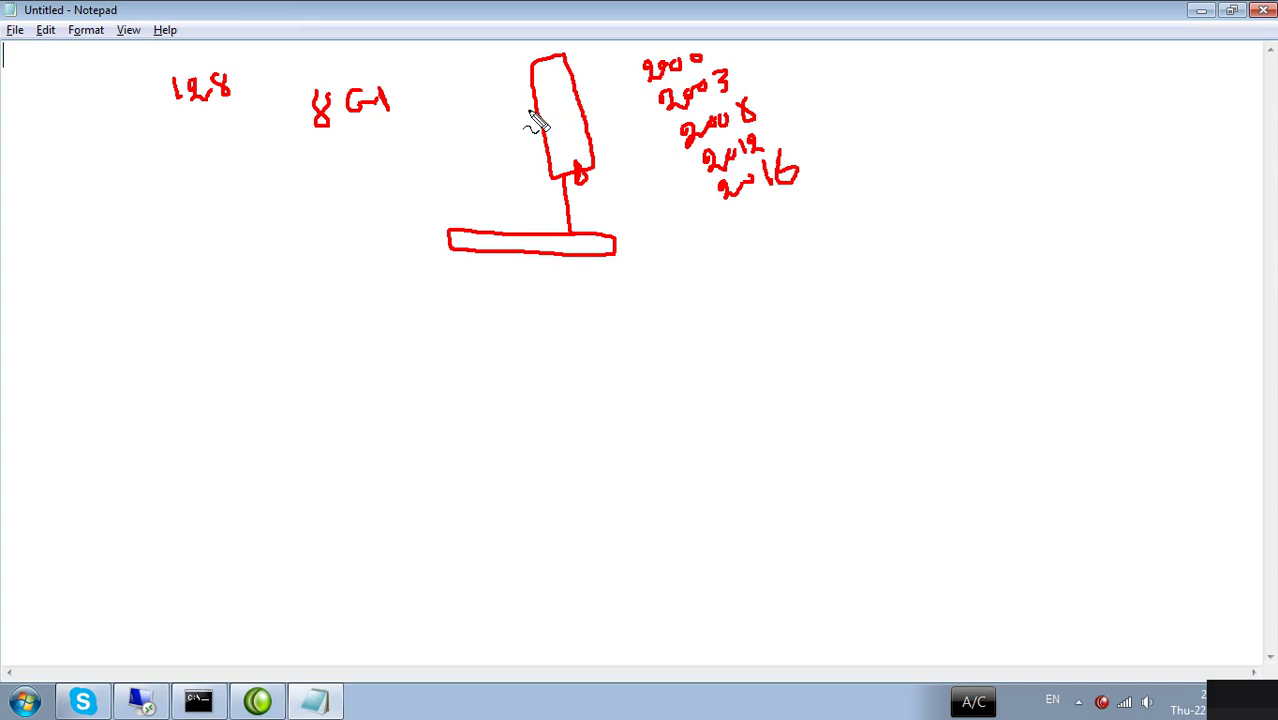
drag(530, 110, 505, 122)
Draw a dash from 16 GB to the server, bracket the years, and link the box to 2000.
mouse_move(363, 141)
mouse_down()
mouse_move(376, 172)
mouse_move(441, 138)
mouse_move(452, 146)
mouse_move(457, 112)
mouse_move(478, 146)
mouse_move(465, 148)
mouse_up()
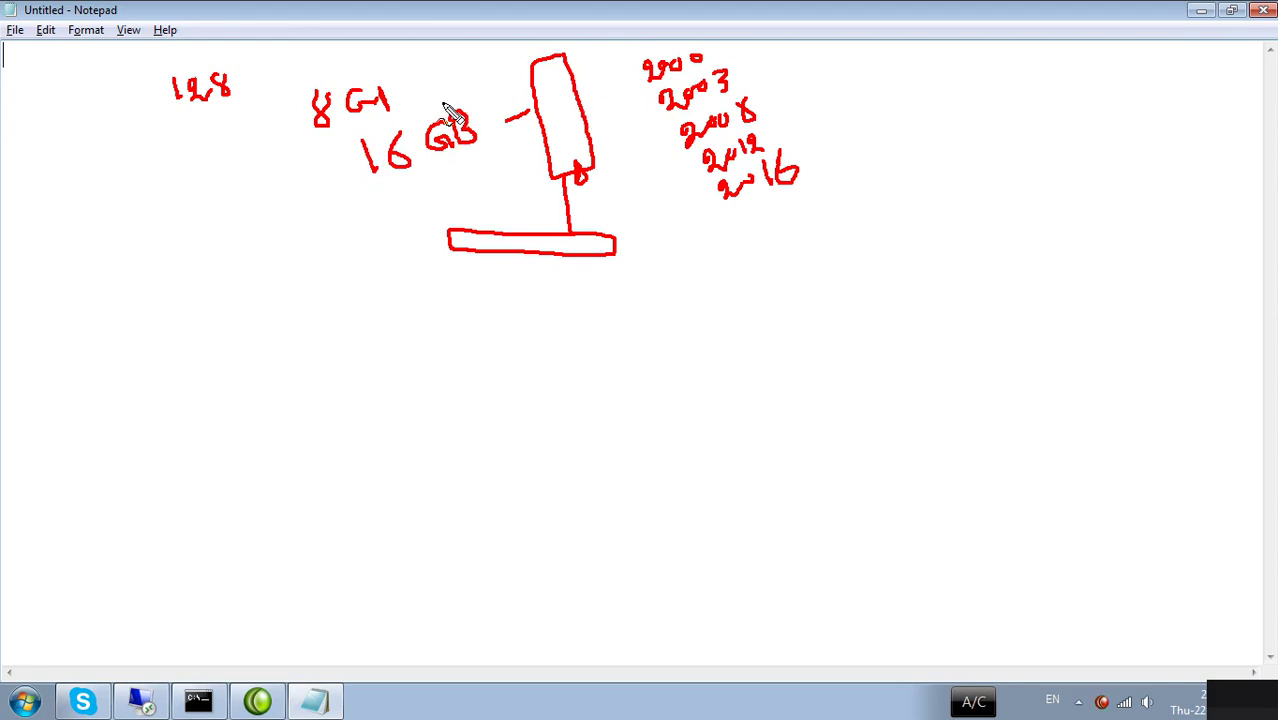
mouse_move(716, 56)
mouse_down()
mouse_move(752, 62)
mouse_move(828, 178)
mouse_move(815, 180)
mouse_up()
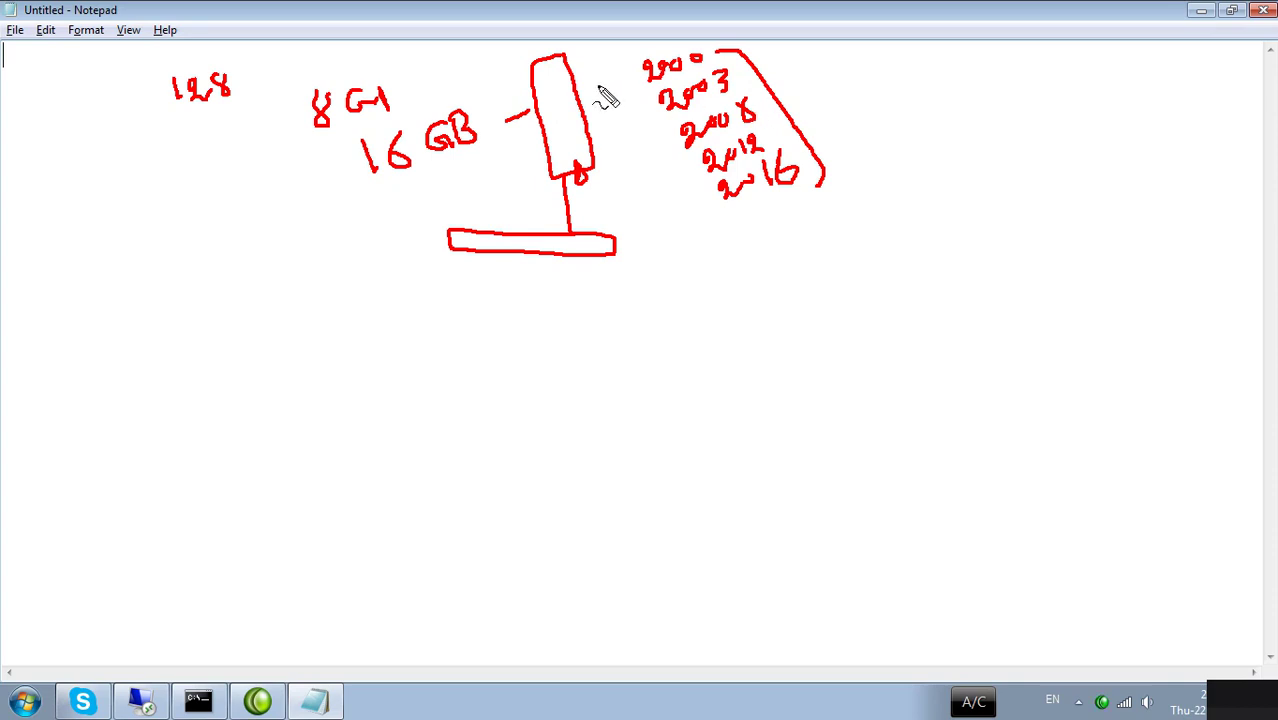
drag(577, 82, 630, 58)
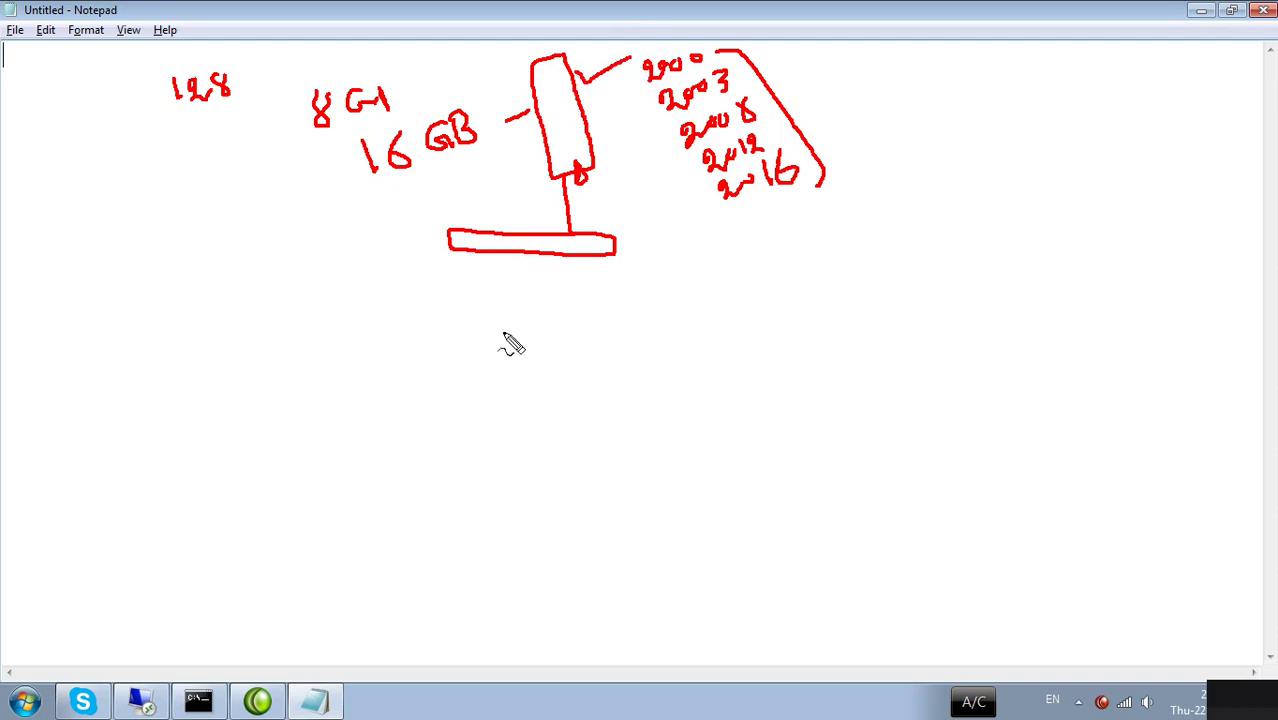
Draw six client circles hanging from the base bar, add an 'all' label, and tick the first two.
mouse_move(463, 256)
mouse_down()
mouse_move(448, 300)
mouse_move(532, 302)
mouse_move(524, 318)
mouse_move(531, 303)
mouse_up()
mouse_move(551, 257)
mouse_down()
mouse_move(590, 336)
mouse_move(579, 307)
mouse_up()
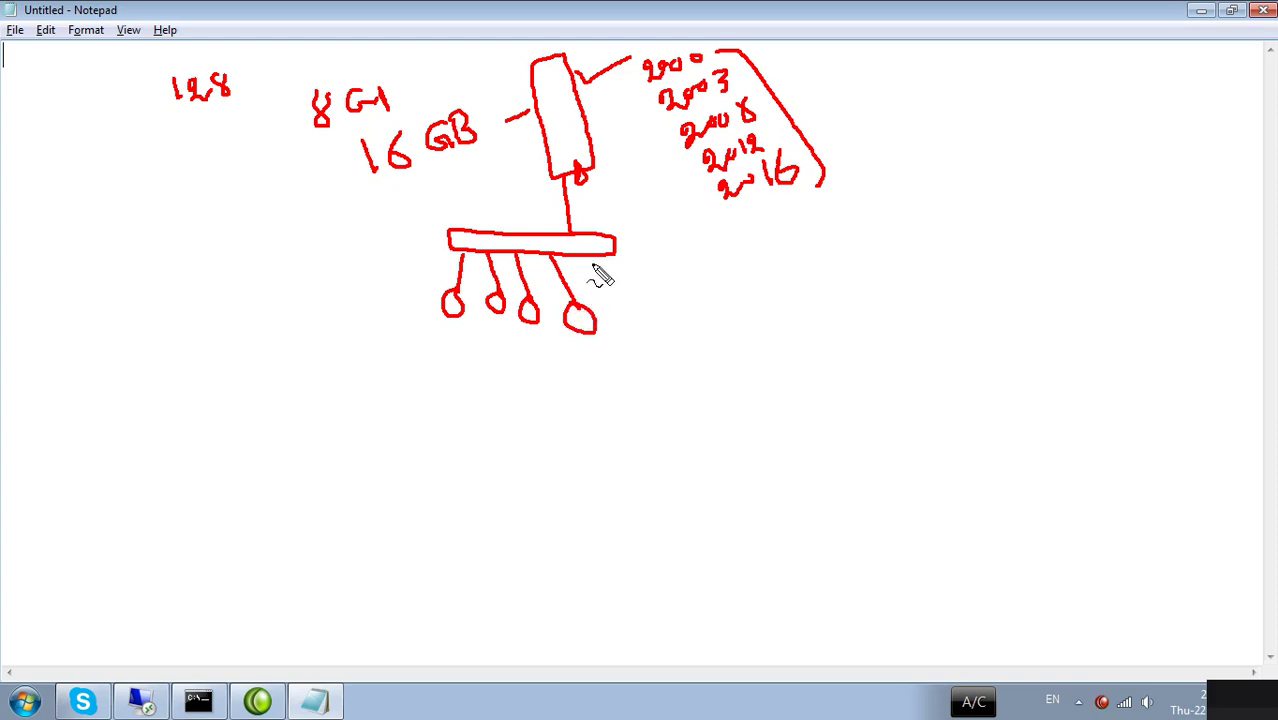
drag(592, 262, 626, 322)
mouse_move(603, 258)
mouse_down()
mouse_move(702, 362)
mouse_move(676, 334)
mouse_up()
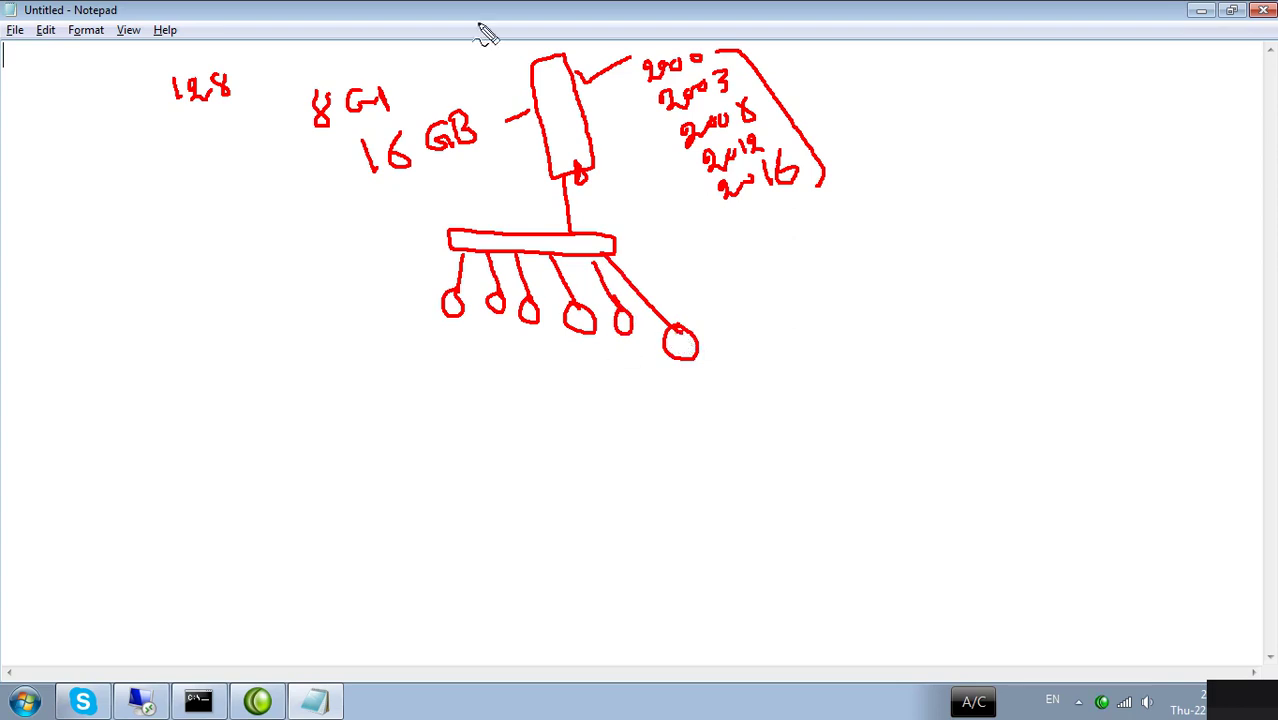
mouse_move(464, 66)
mouse_down()
mouse_move(452, 68)
mouse_move(479, 63)
mouse_move(485, 77)
mouse_move(487, 63)
mouse_up()
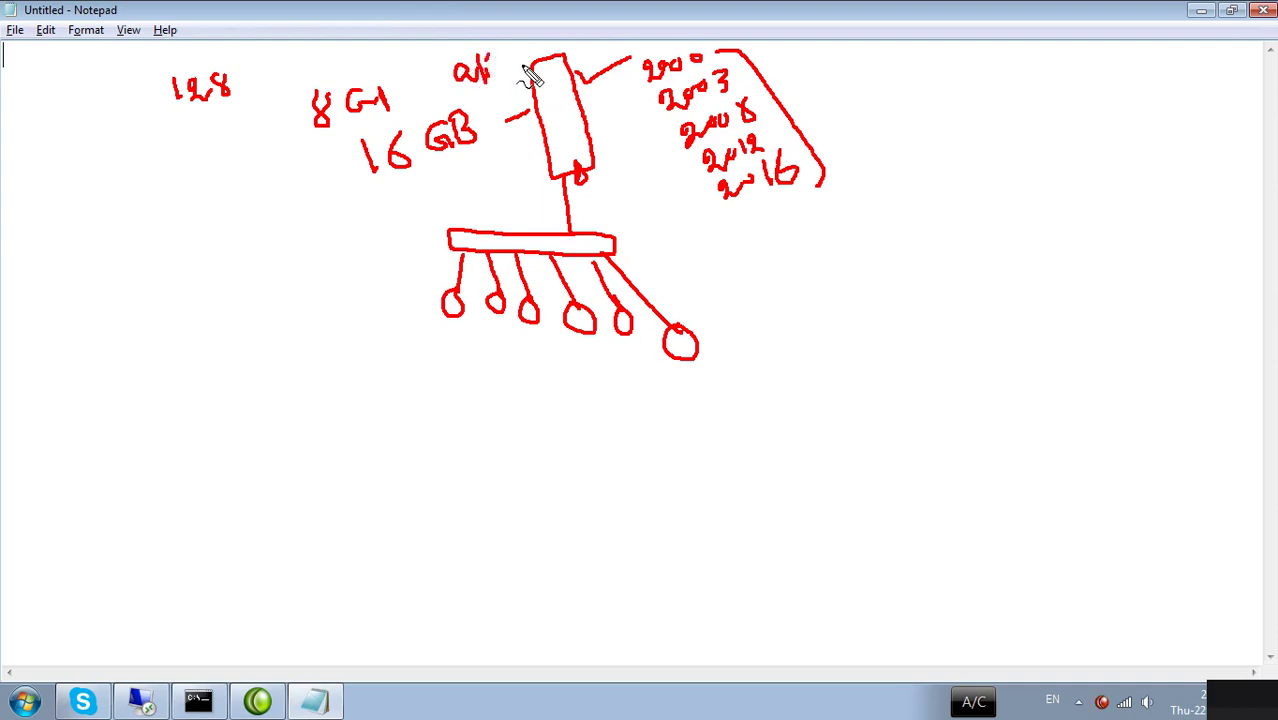
drag(436, 324, 496, 330)
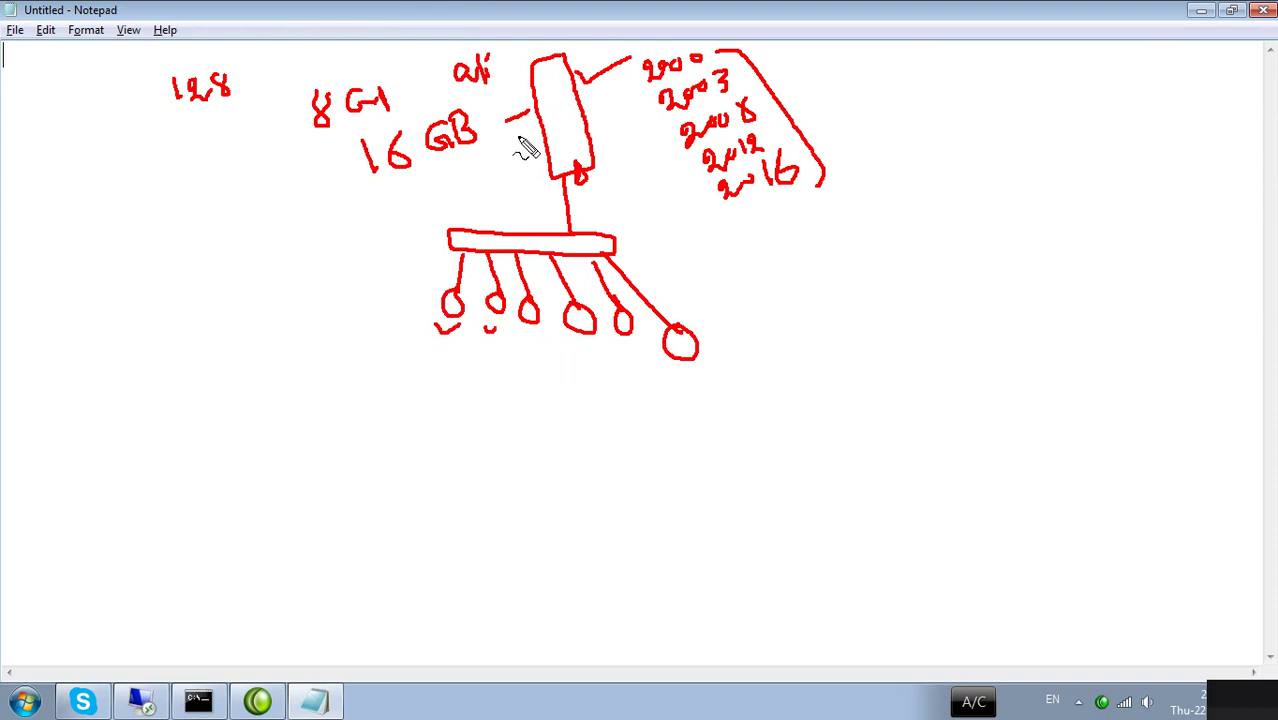
Link the server box to 2003 and later years, then start an 'Sh' note at the left.
drag(584, 100, 618, 96)
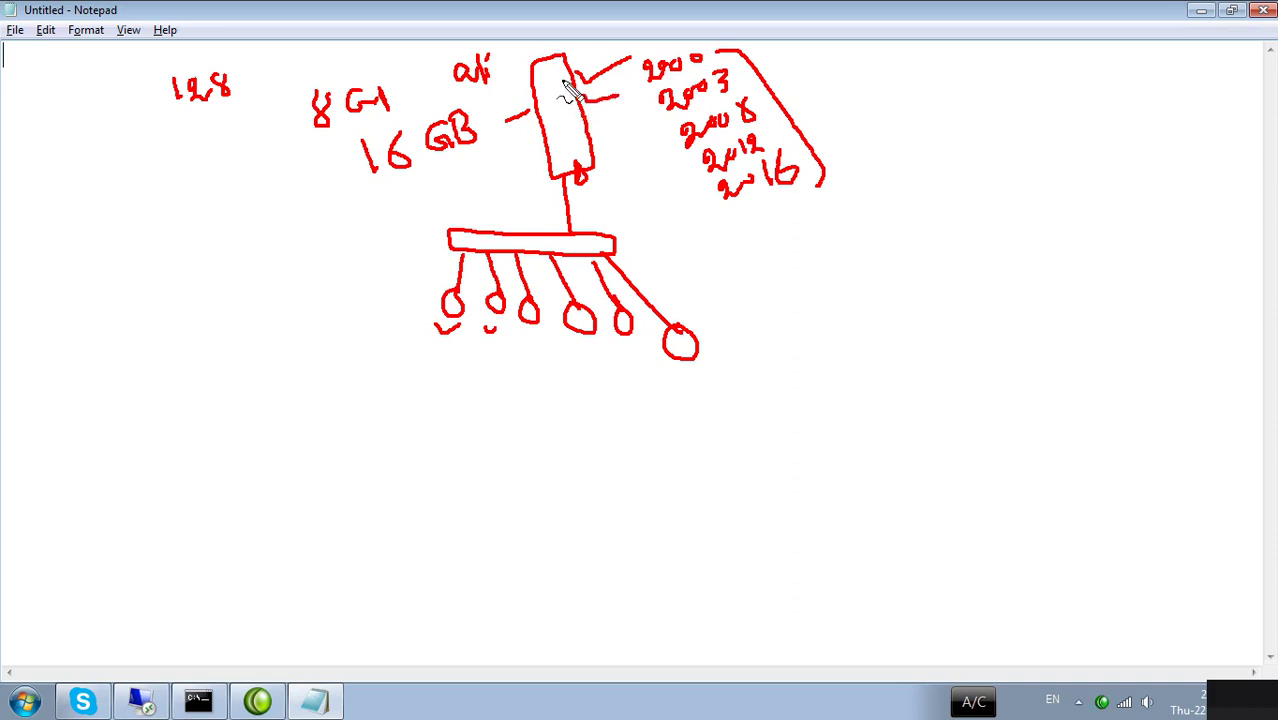
mouse_move(537, 94)
mouse_down()
mouse_move(574, 77)
mouse_move(576, 100)
mouse_up()
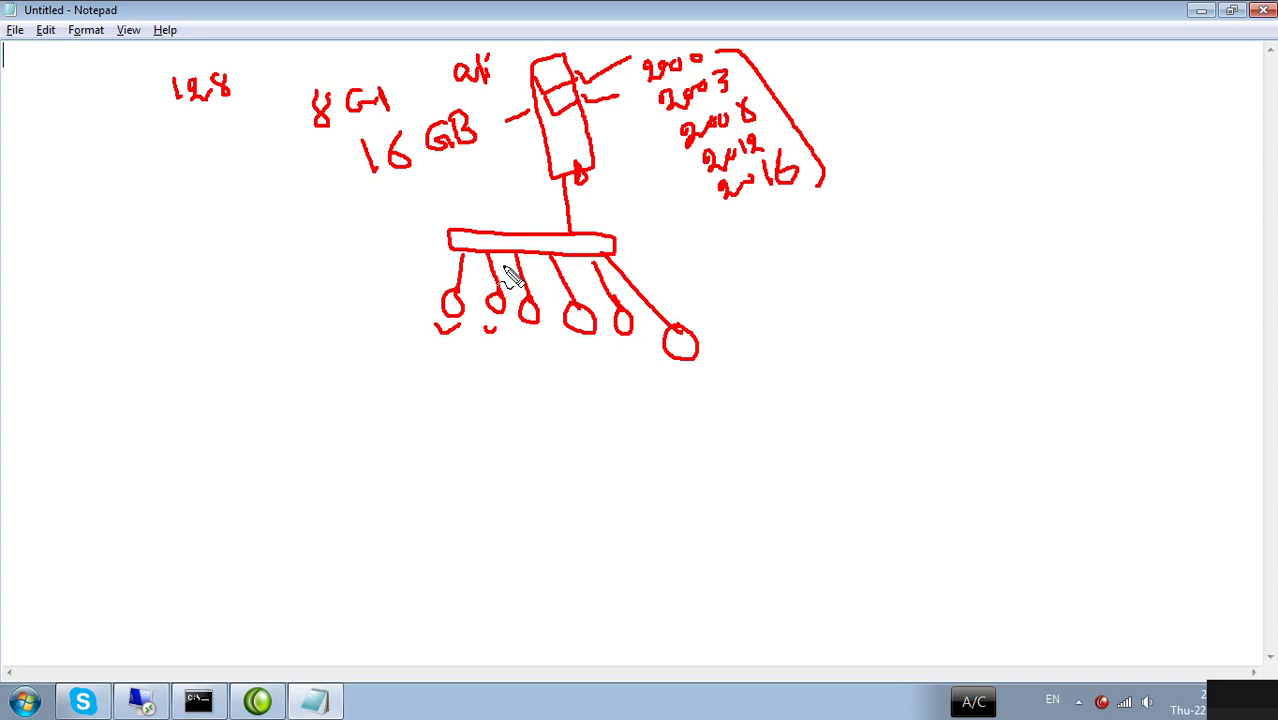
mouse_move(594, 124)
mouse_down()
mouse_move(615, 137)
mouse_move(637, 122)
mouse_move(610, 165)
mouse_move(653, 148)
mouse_up()
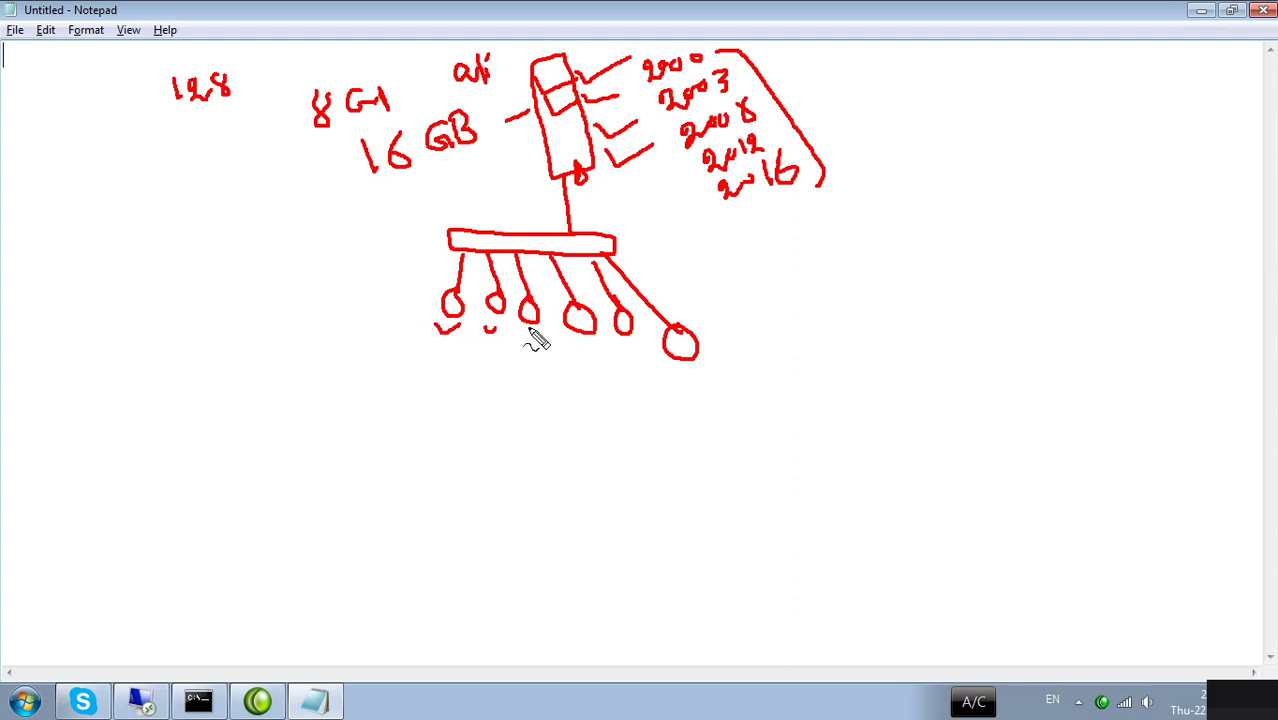
mouse_move(243, 294)
mouse_down()
mouse_move(257, 308)
mouse_move(220, 292)
mouse_up()
drag(237, 235, 298, 272)
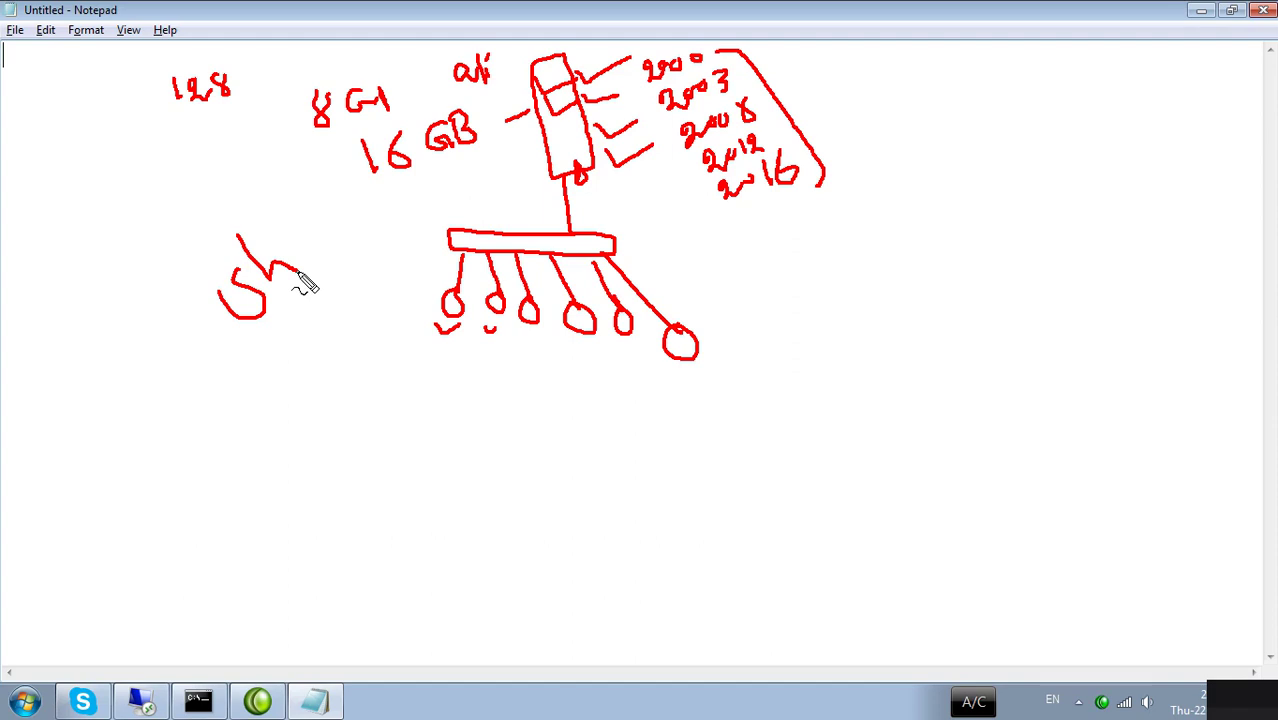
Clear the red pen sketch and minimize Notepad to show the desktop.
key(Escape)
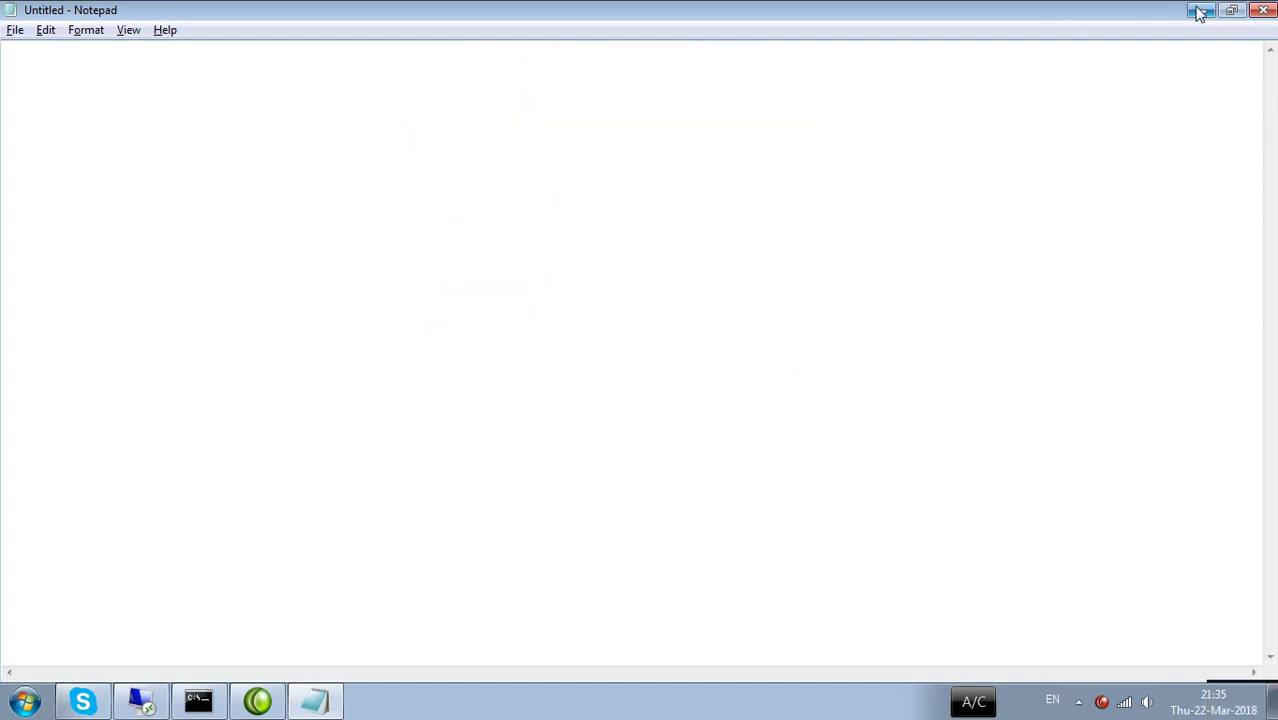
click(1200, 12)
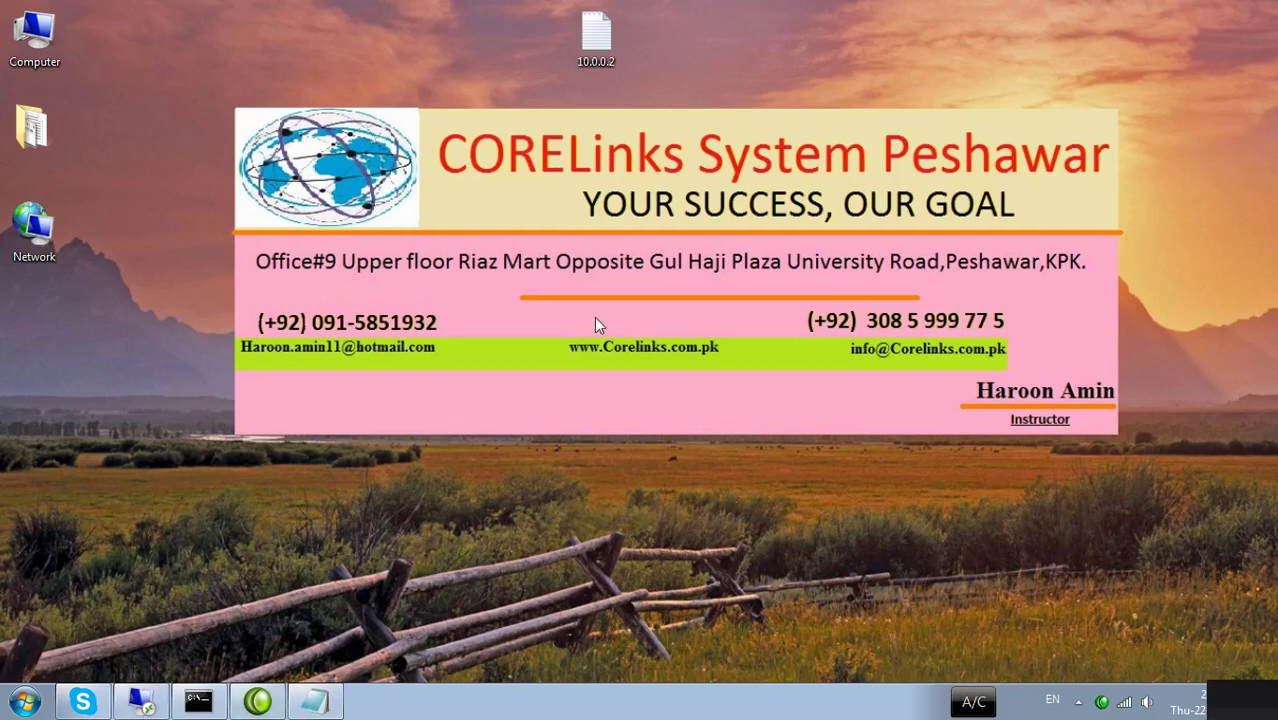
On the virtual machine's desktop, create a text document named 'Server'.
click(158, 700)
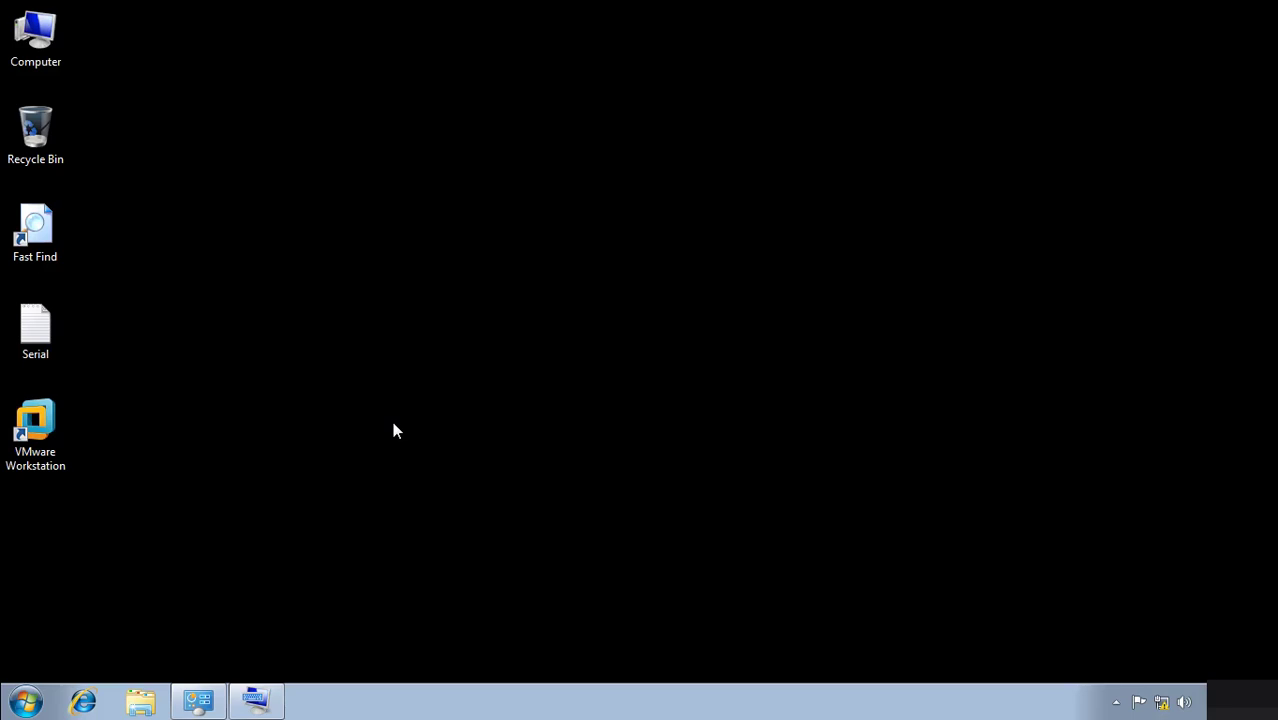
right_click(527, 85)
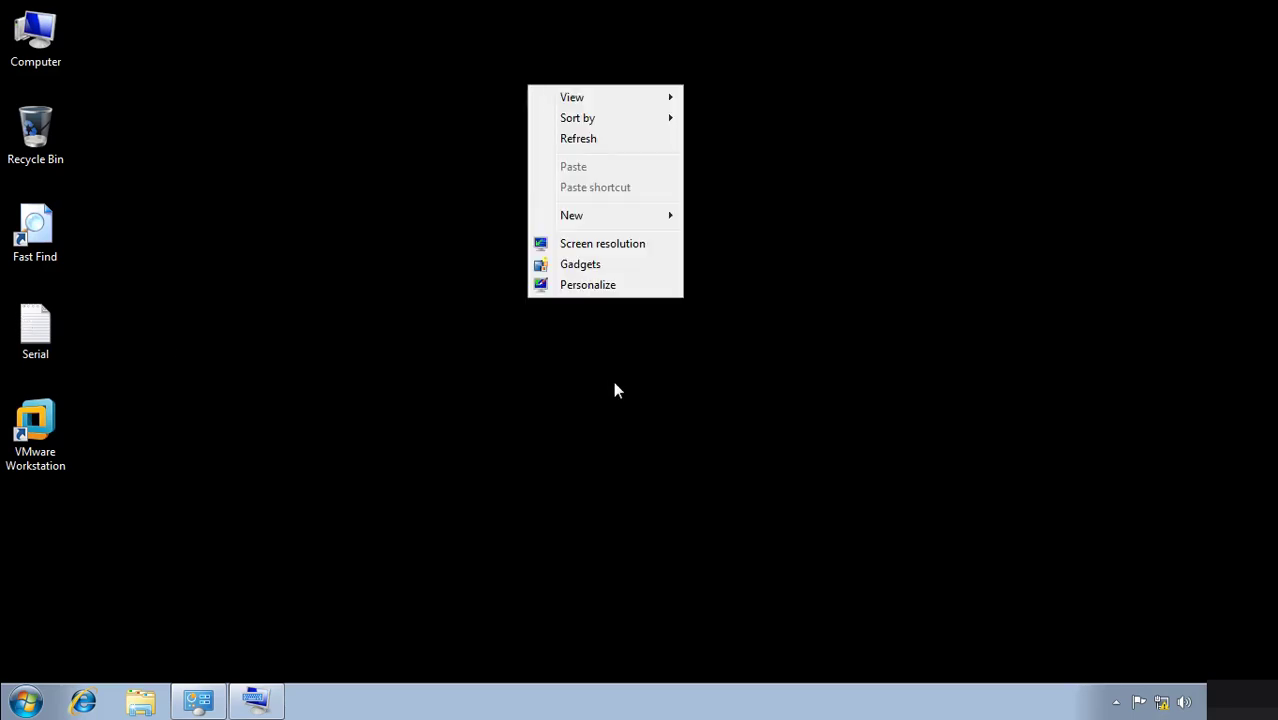
mouse_move(586, 219)
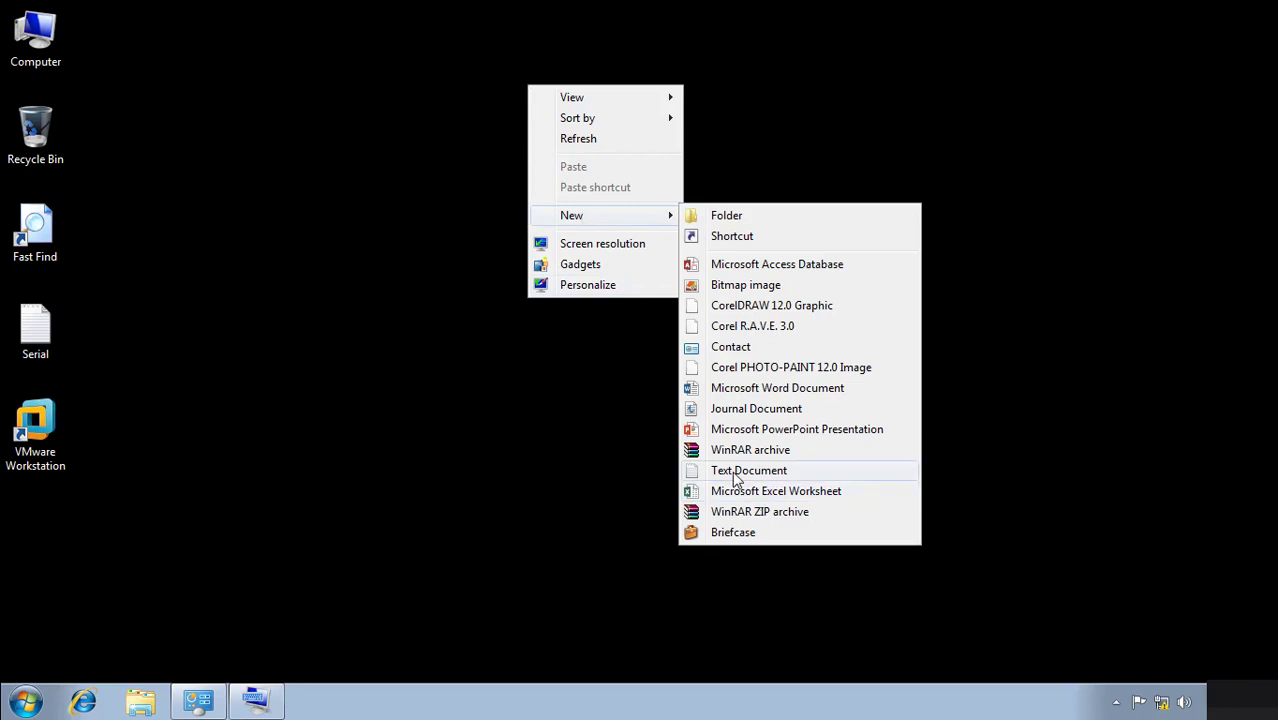
click(730, 473)
text(Server)
key(Return)
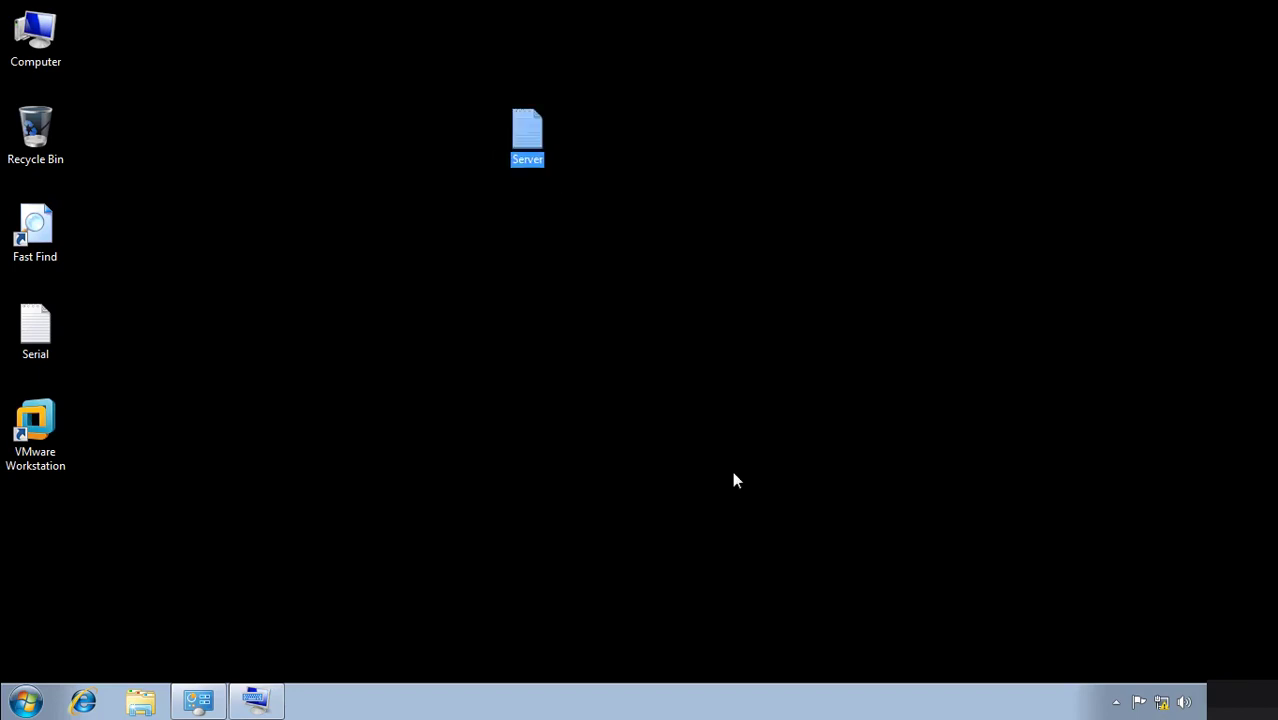
click(625, 434)
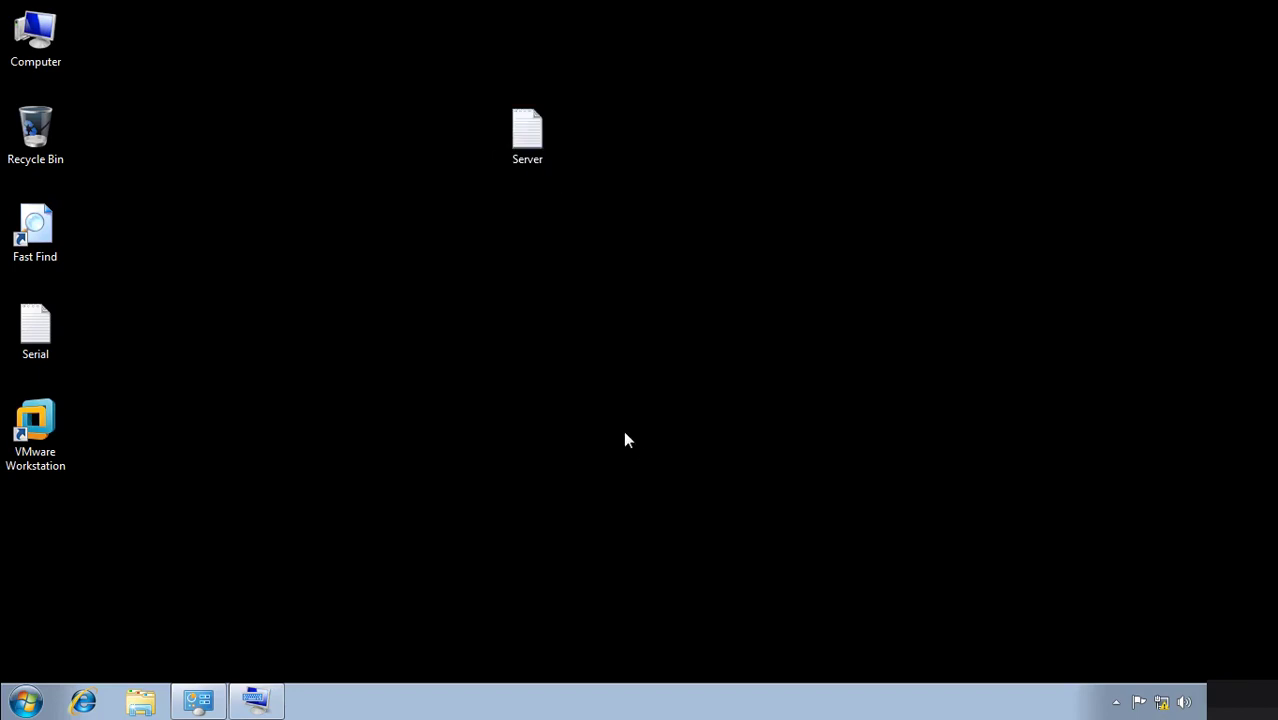
click(40, 428)
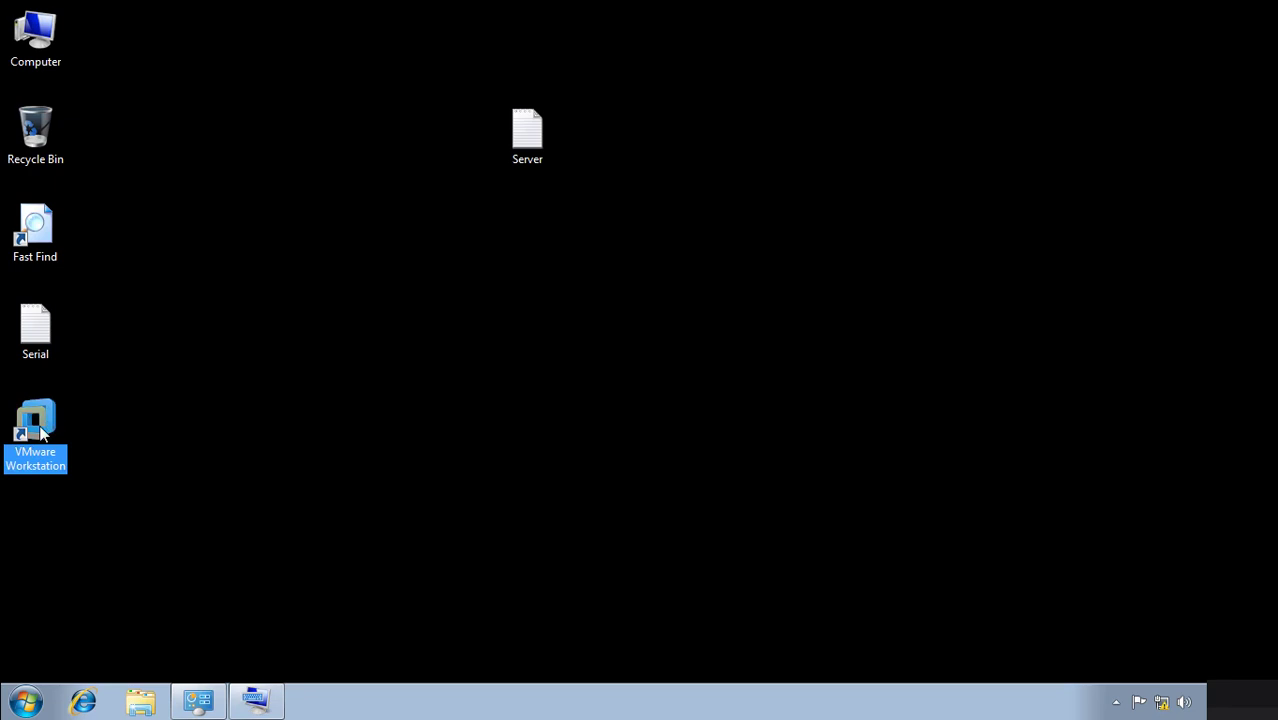
Launch VMware Workstation, select the 'server' virtual machine, and power it on.
double_click(40, 428)
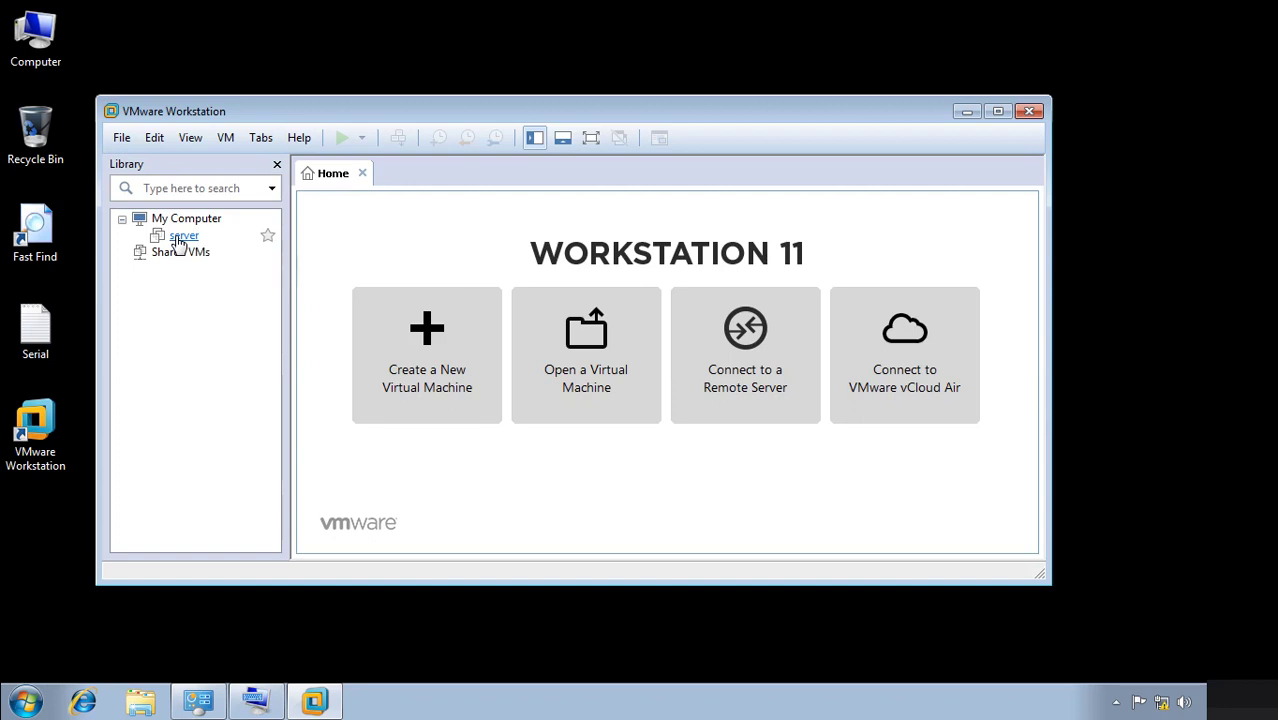
right_click(178, 240)
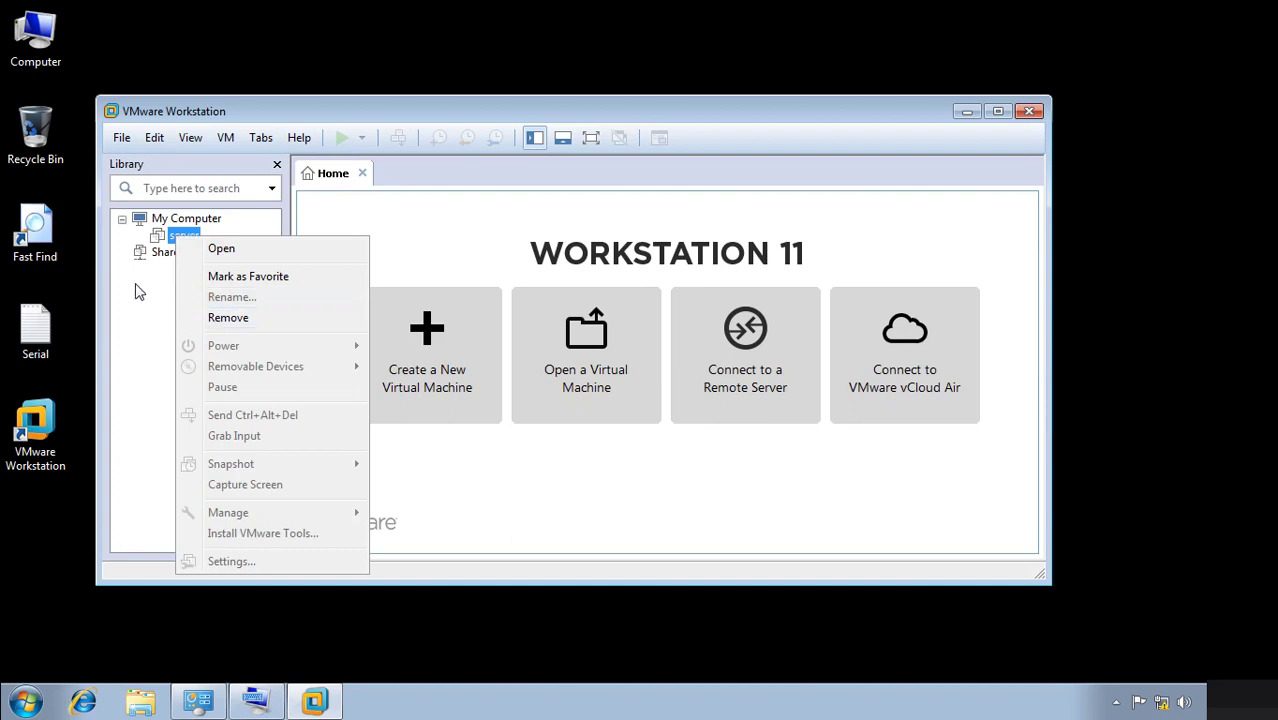
click(105, 319)
click(187, 238)
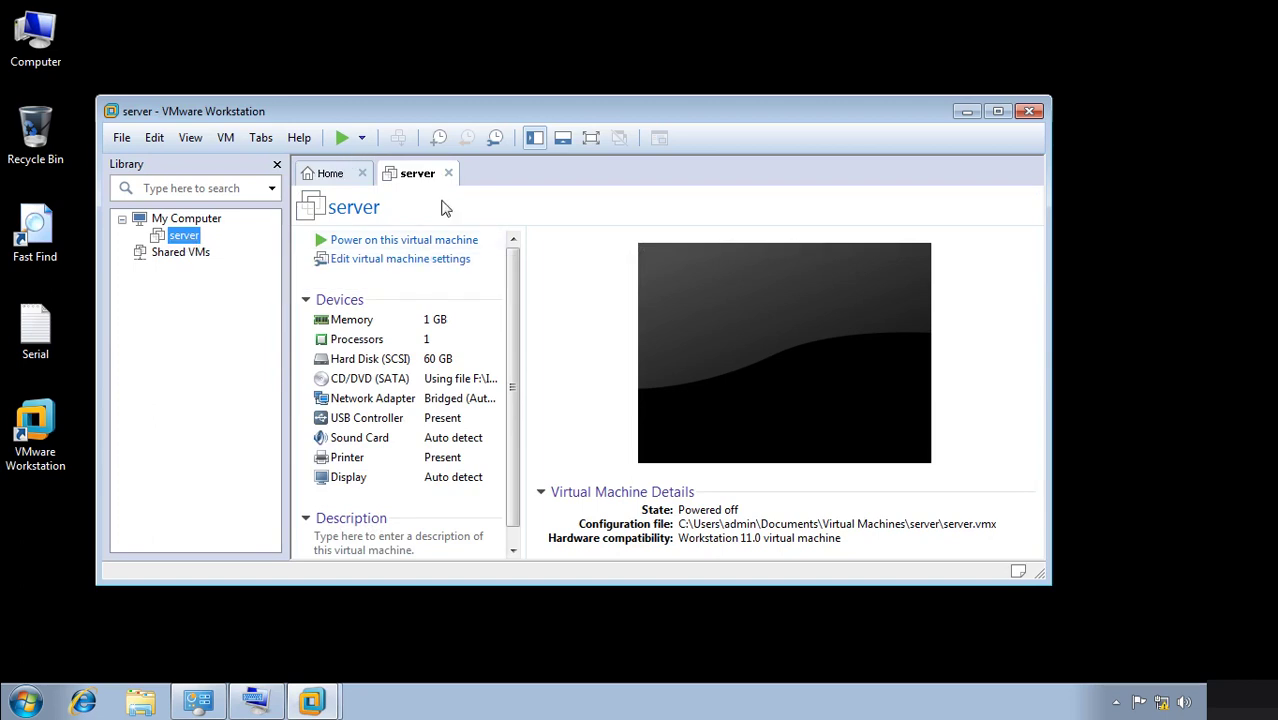
click(342, 138)
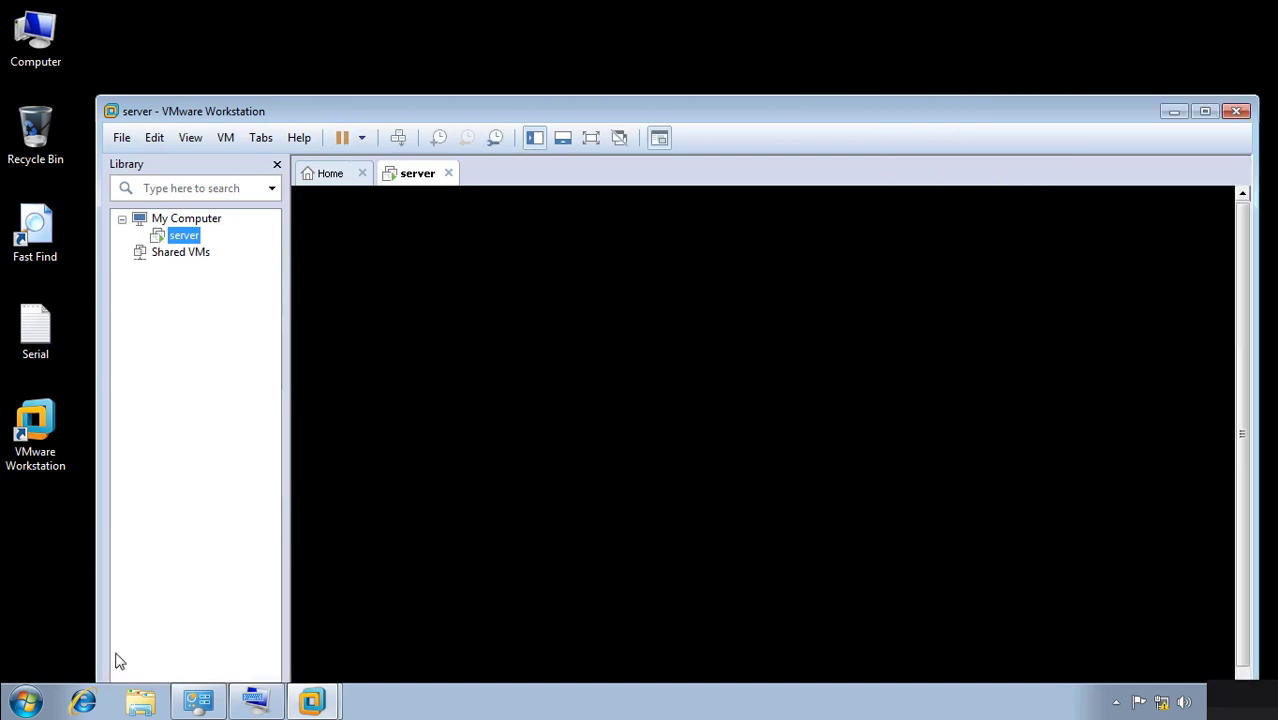
Open a new Notepad window from the Run box, maximize it, then restore it.
key(super+r)
text(notepad)
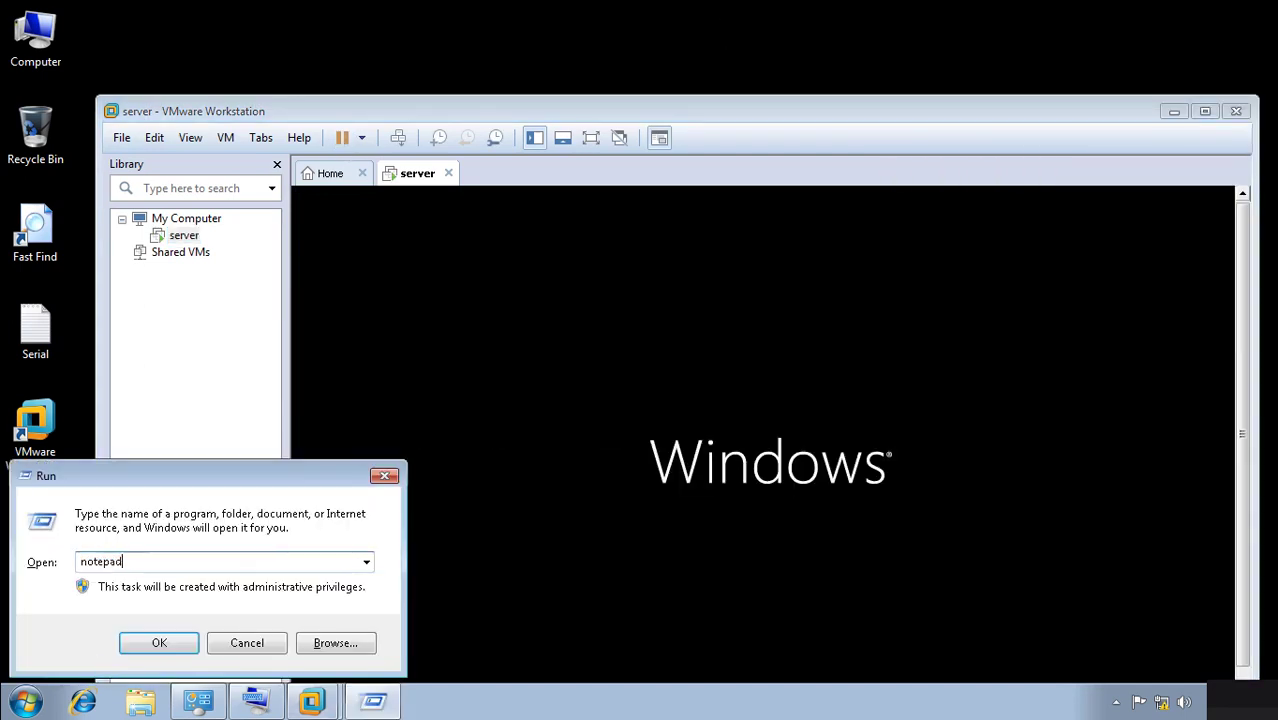
key(Return)
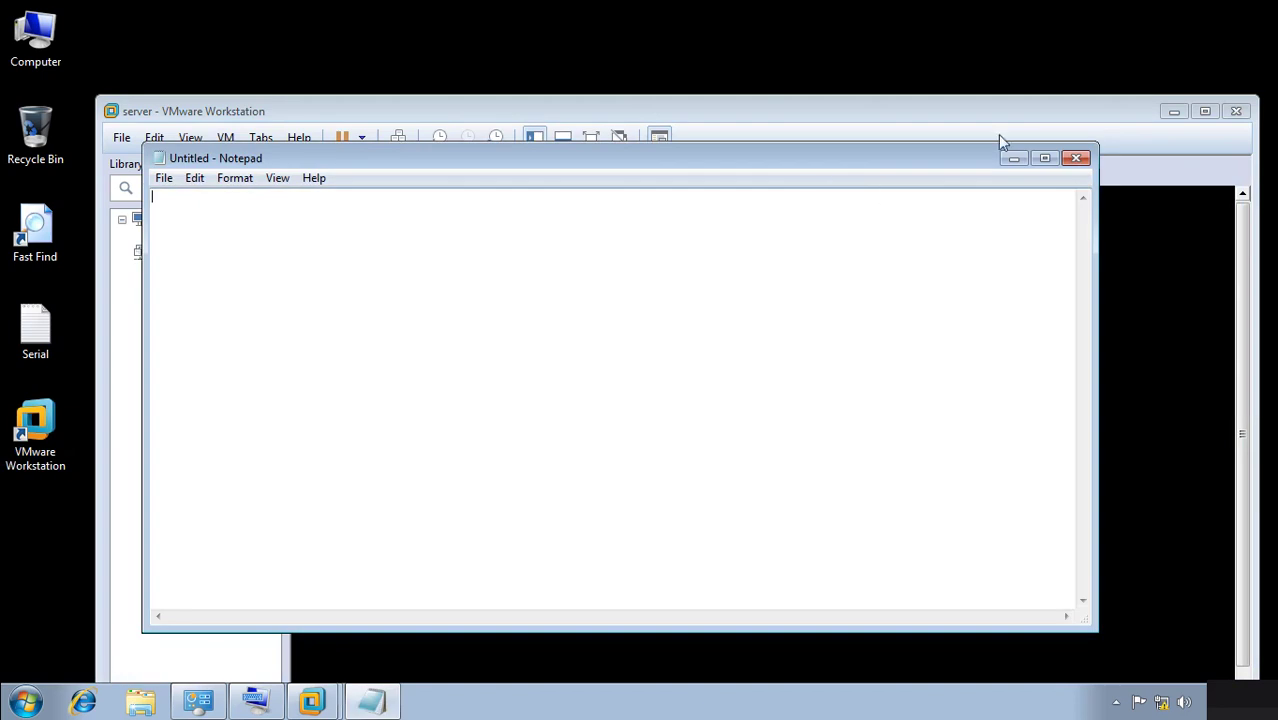
click(1045, 160)
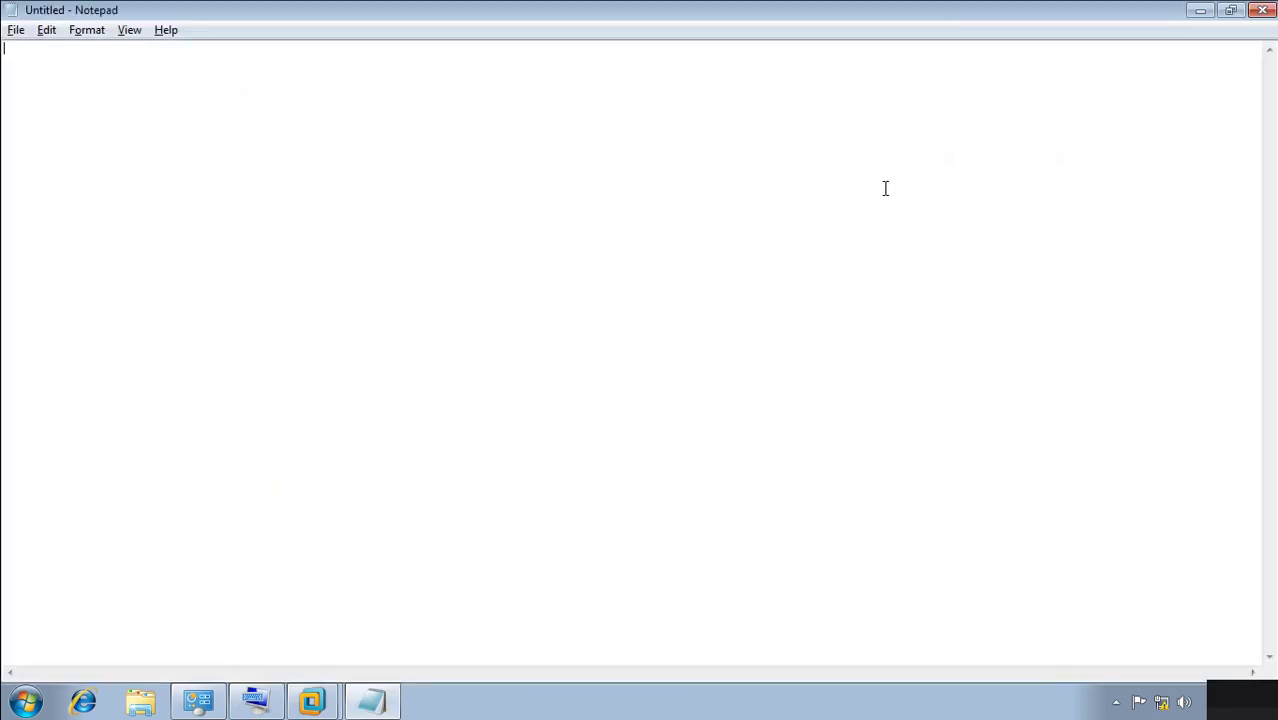
double_click(1153, 18)
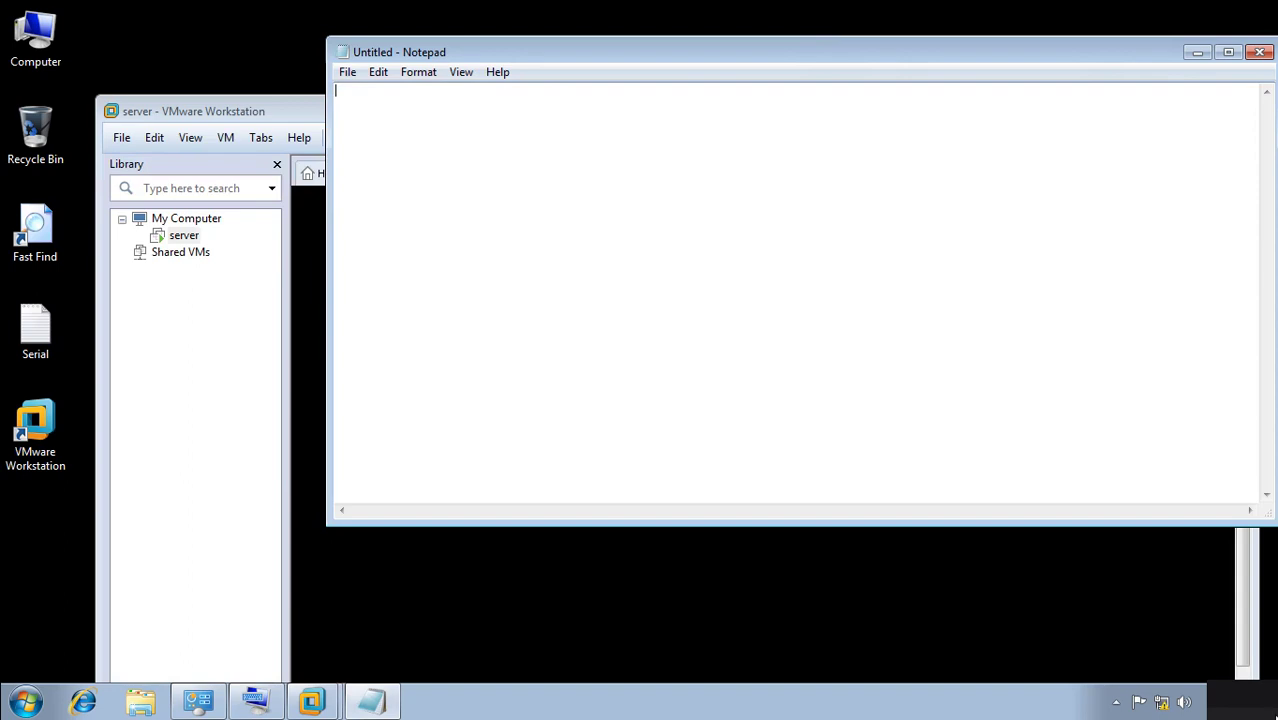
Minimize the call window, return to the remote session, and move Notepad lower and left.
click(1271, 690)
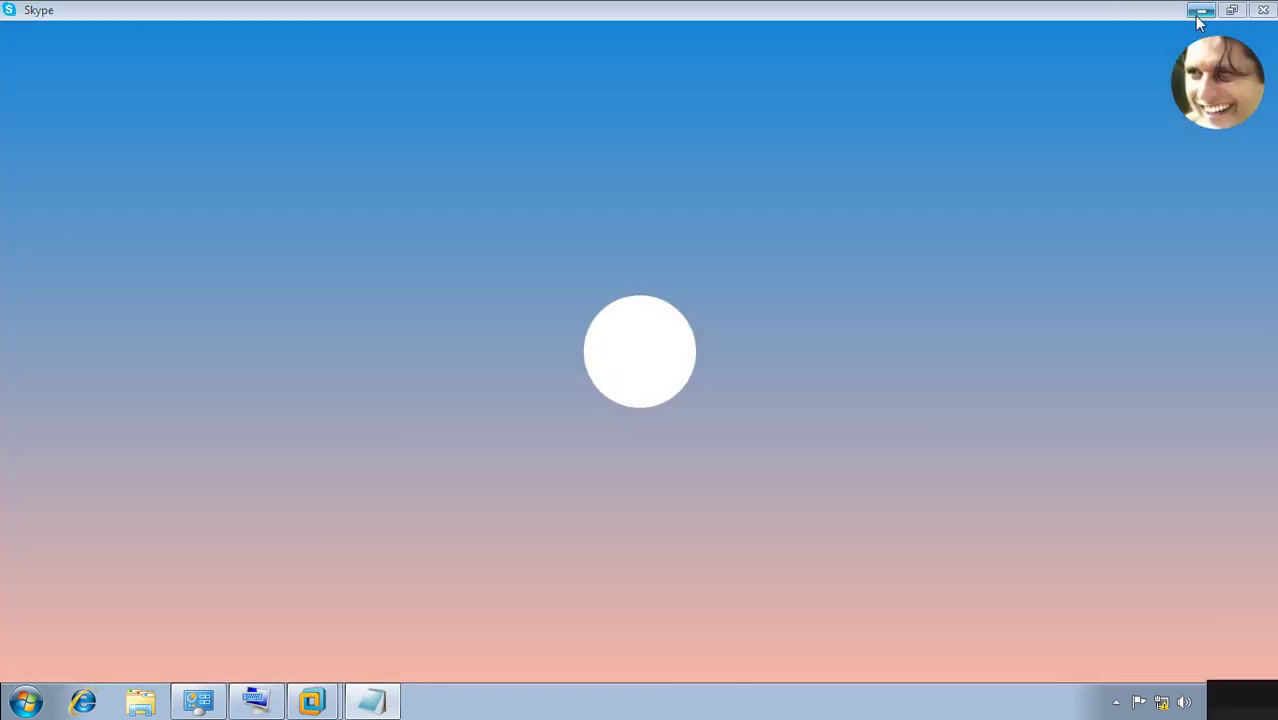
click(1199, 12)
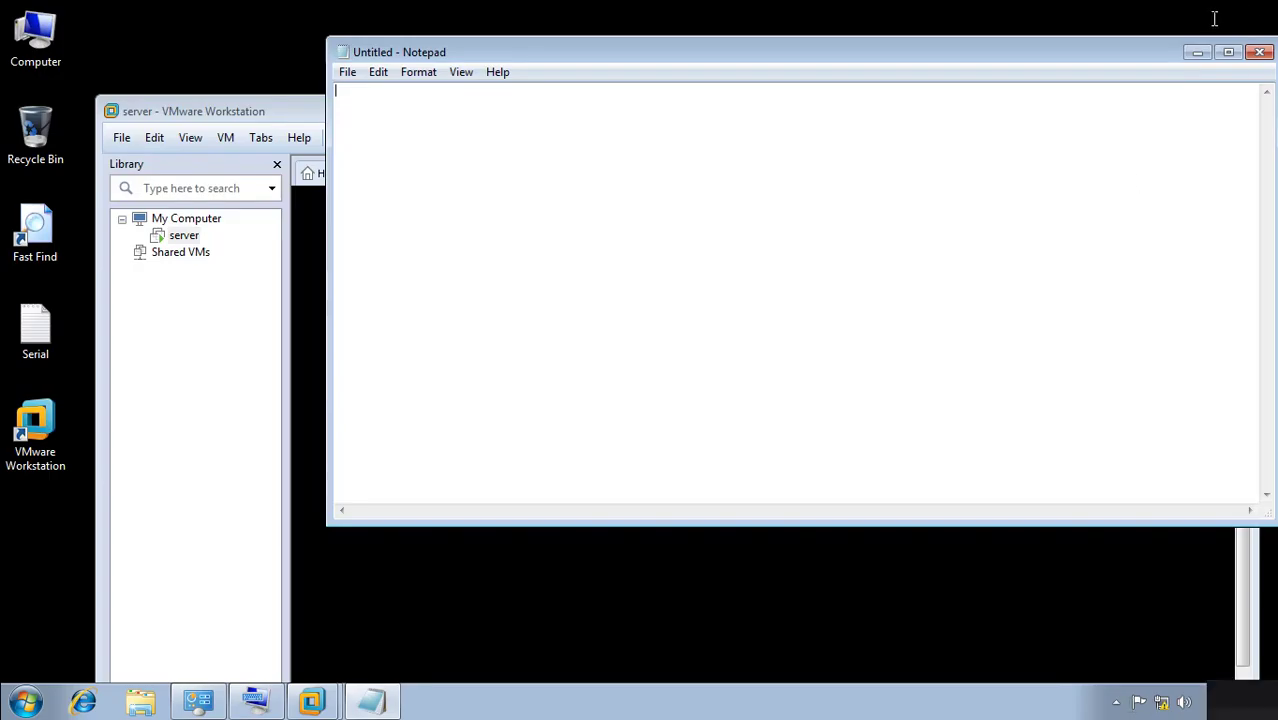
click(842, 14)
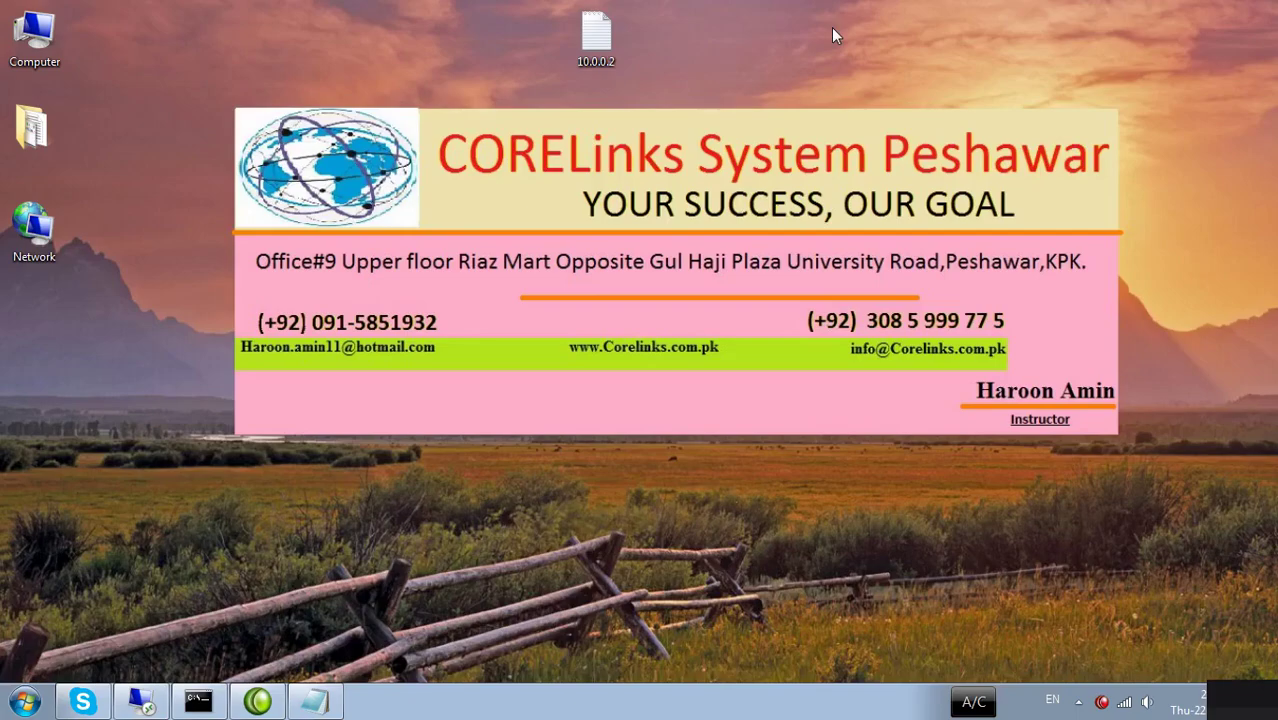
click(141, 705)
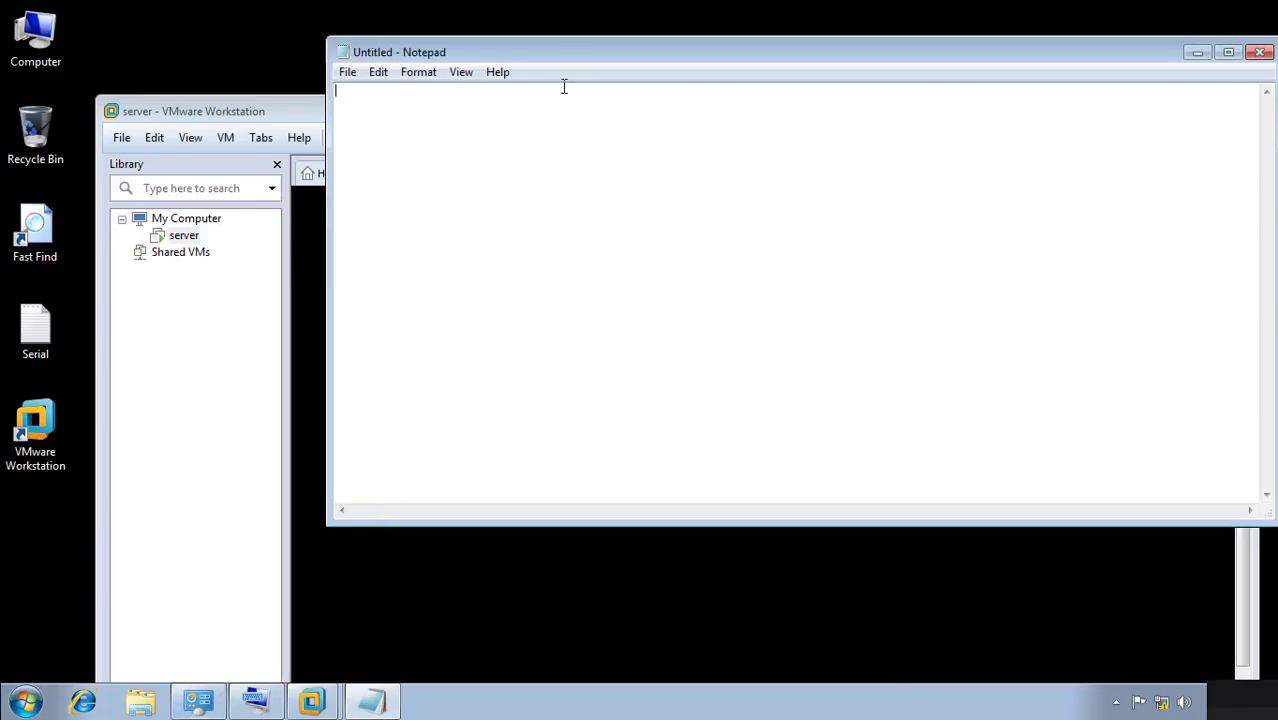
drag(576, 50, 476, 119)
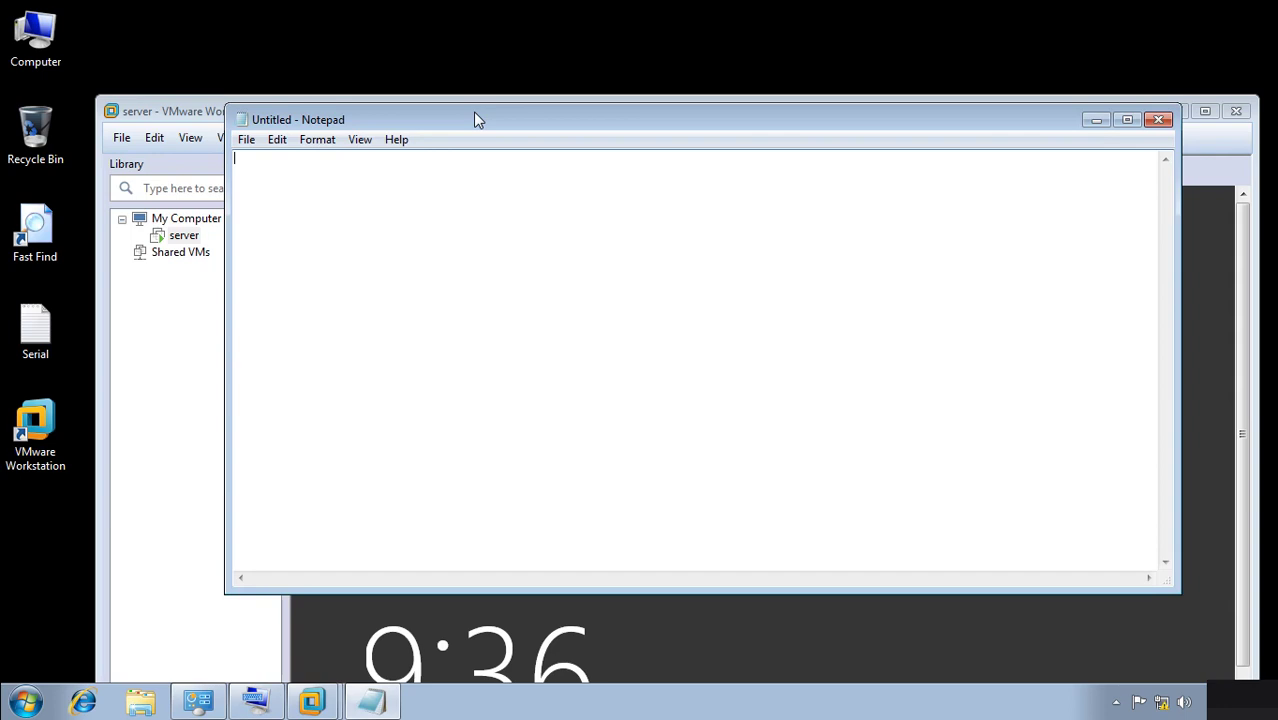
Launch Paint with mspaint from the Run box and maximize it.
key(super+r)
text(n)
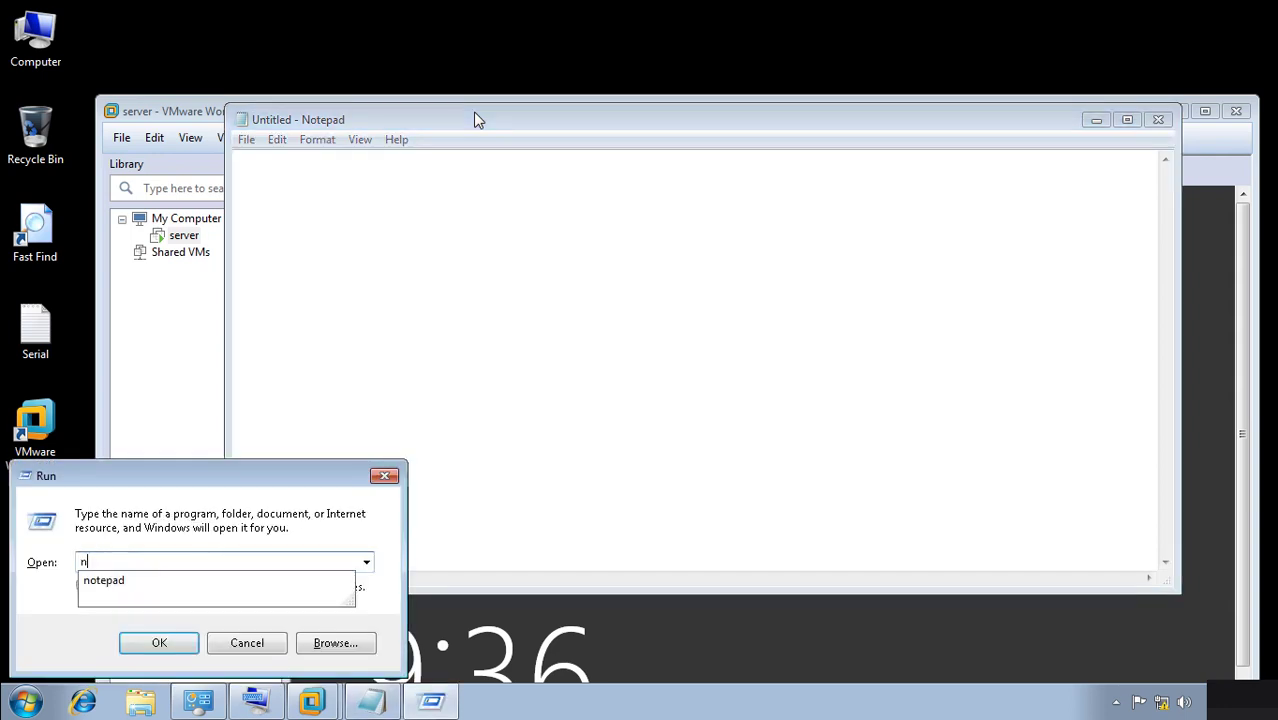
key(BackSpace)
text(mspaint)
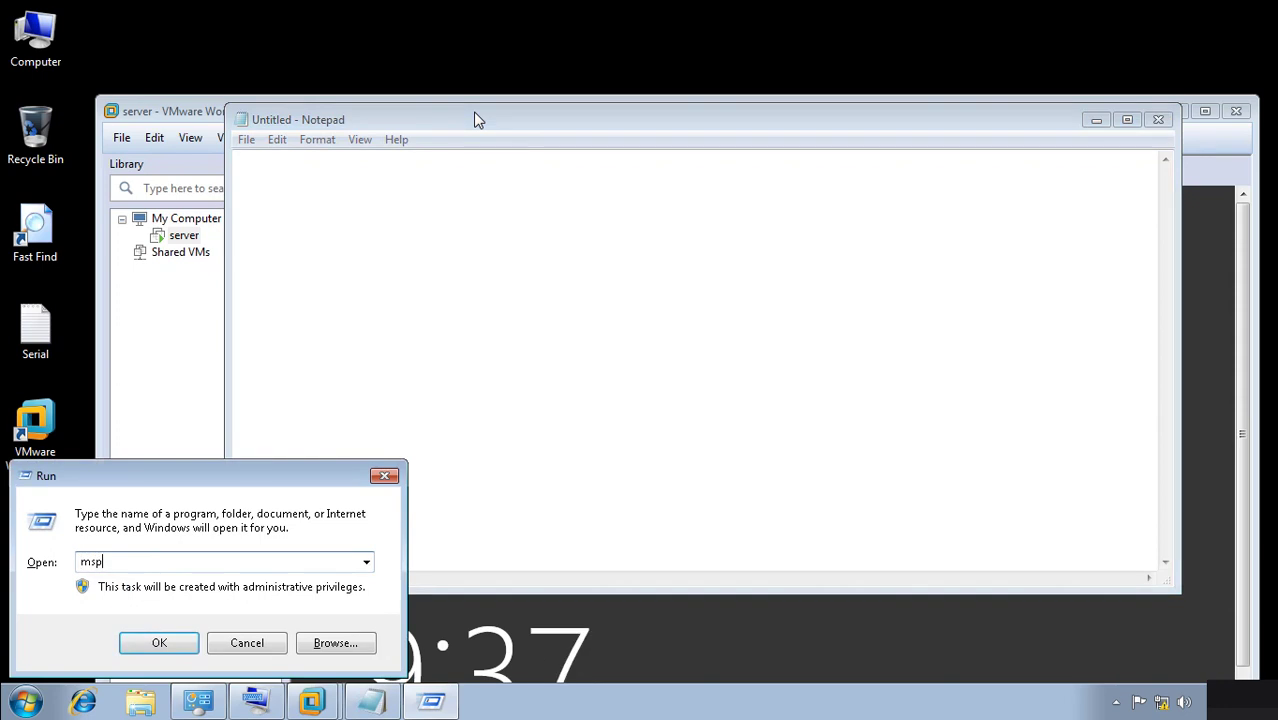
key(Return)
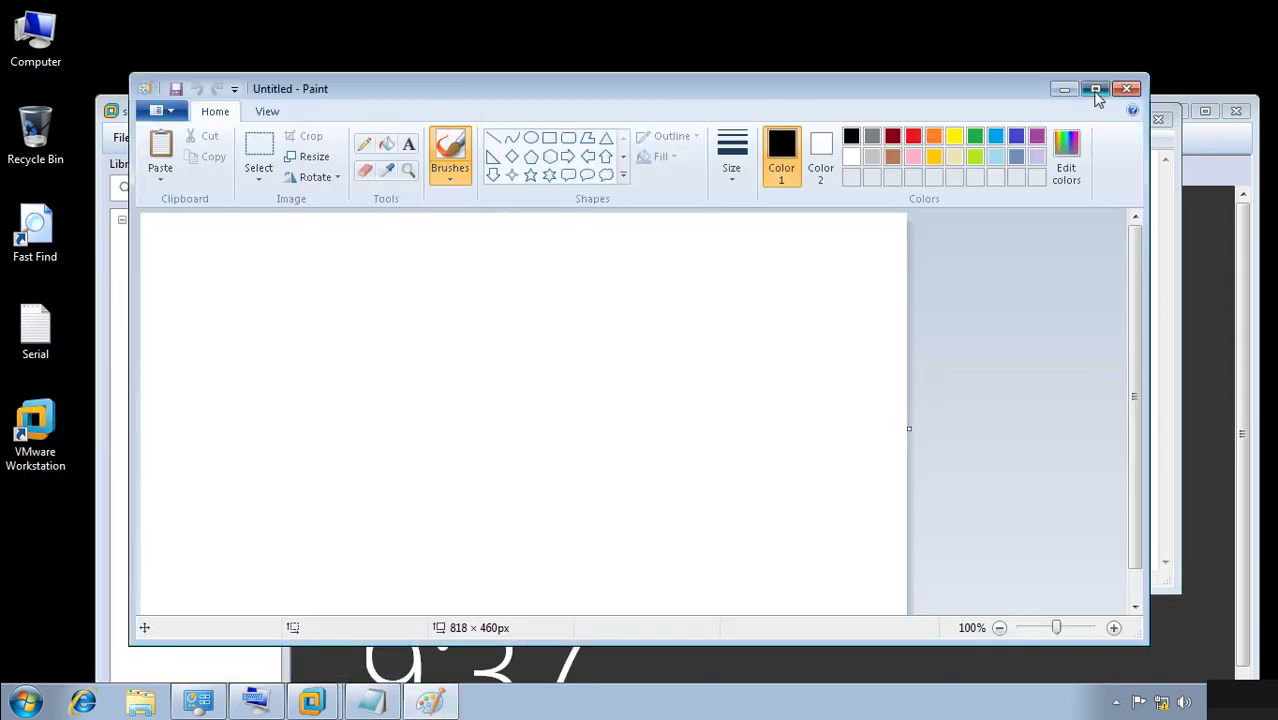
click(1095, 88)
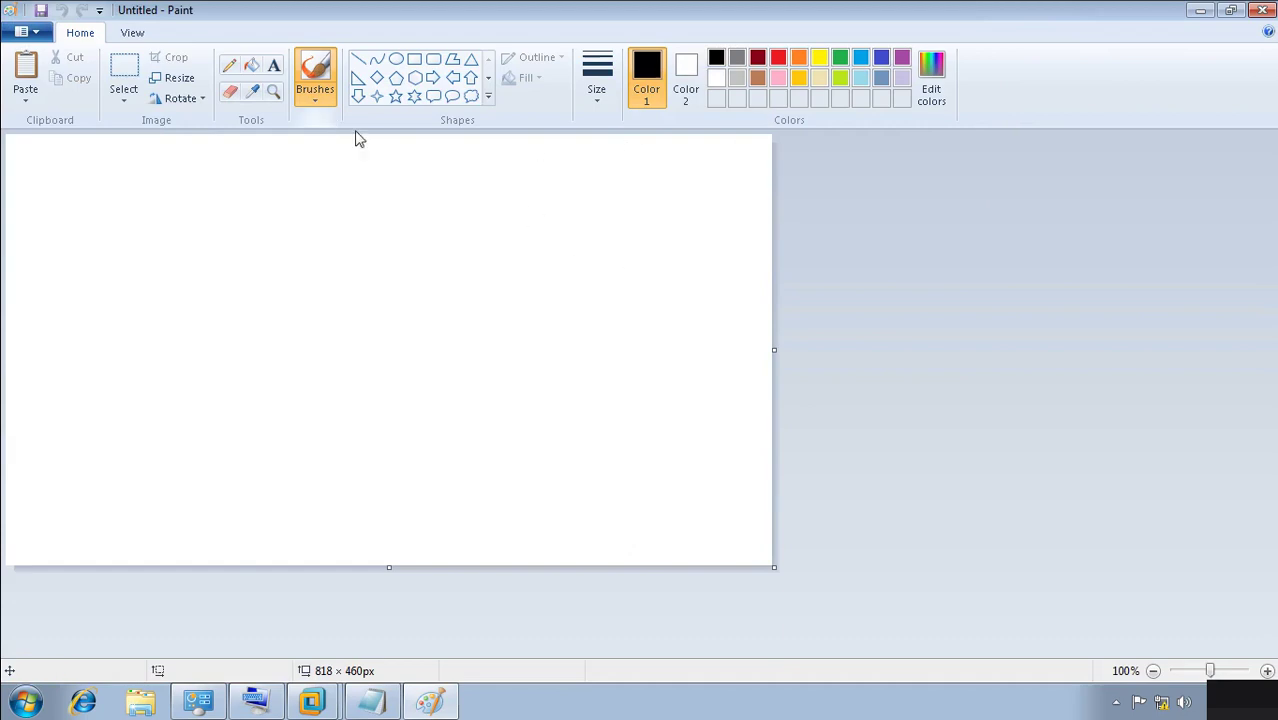
Draw a long thin rectangle, a circle below it, and a line joining them.
click(414, 59)
mouse_move(265, 273)
mouse_down()
mouse_move(279, 286)
mouse_move(494, 286)
mouse_move(517, 300)
mouse_up()
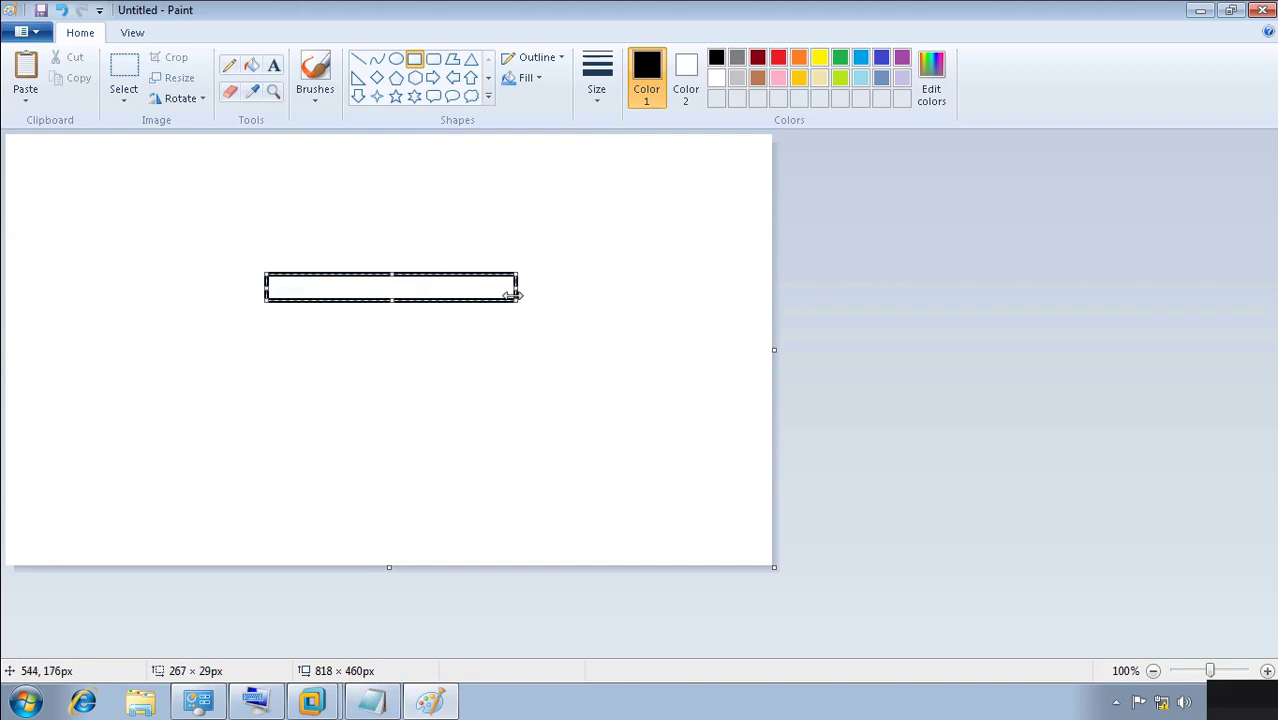
click(396, 59)
drag(405, 337, 492, 430)
click(358, 59)
drag(421, 299, 435, 341)
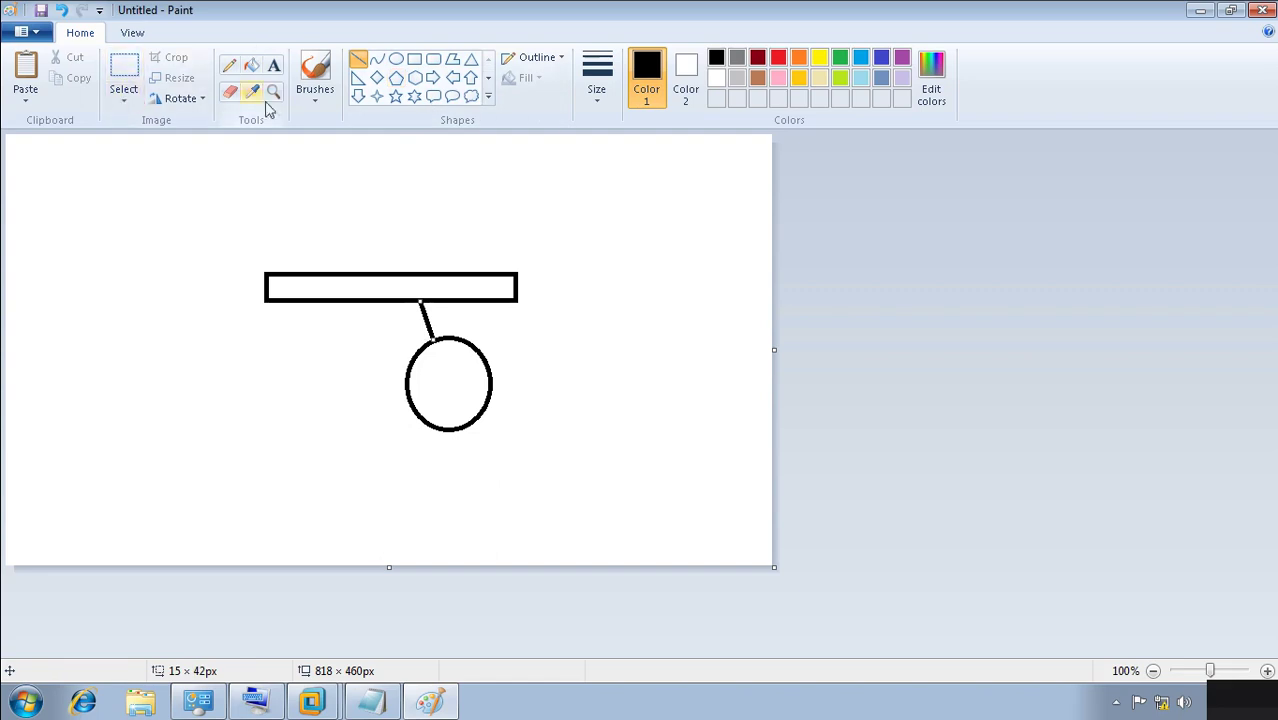
click(274, 67)
click(517, 354)
Type 'server 2012/16' and 'AD DS (Domain)' in the text box beside the circle.
text(userver 2)
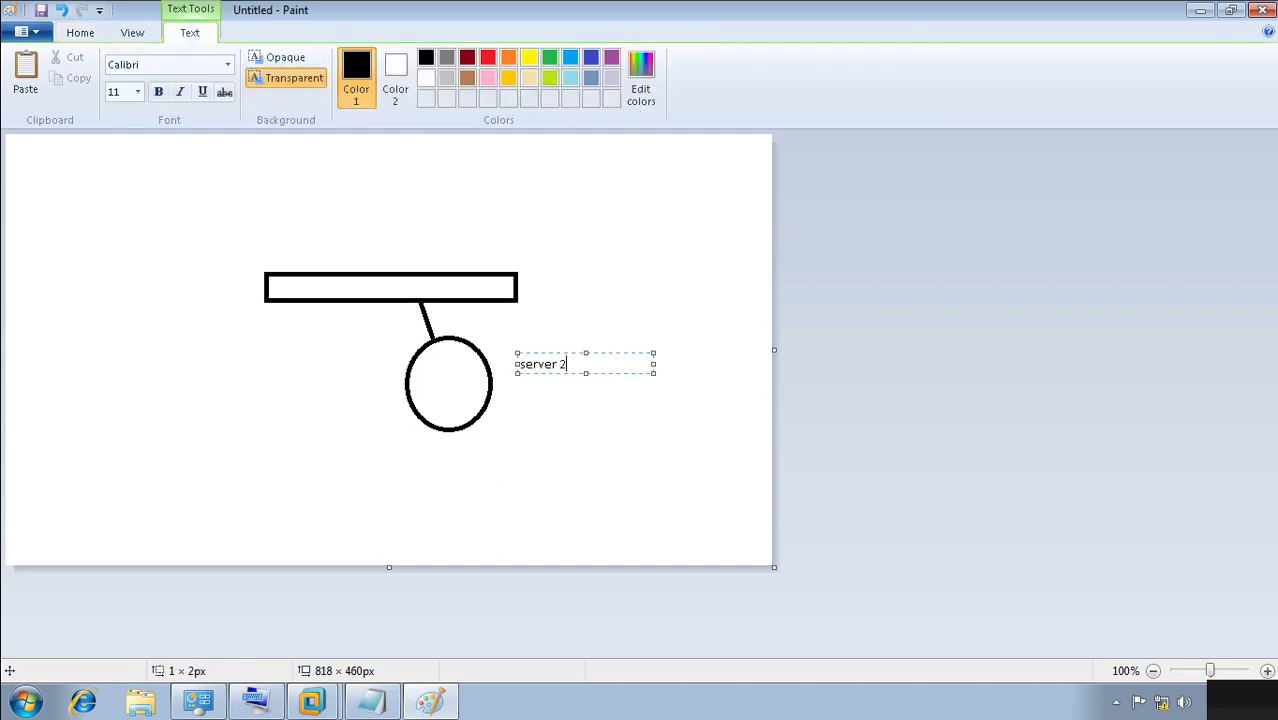
text(012/16)
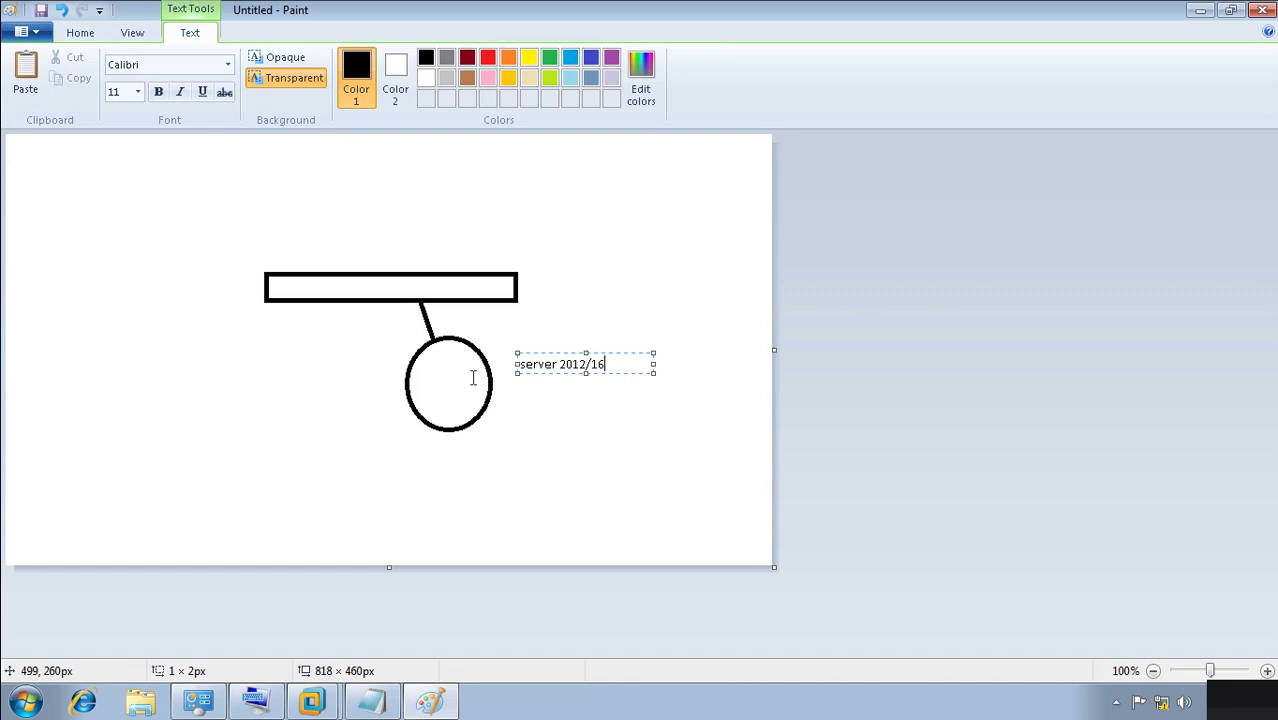
key(Return)
key(Return)
text(AD DS)
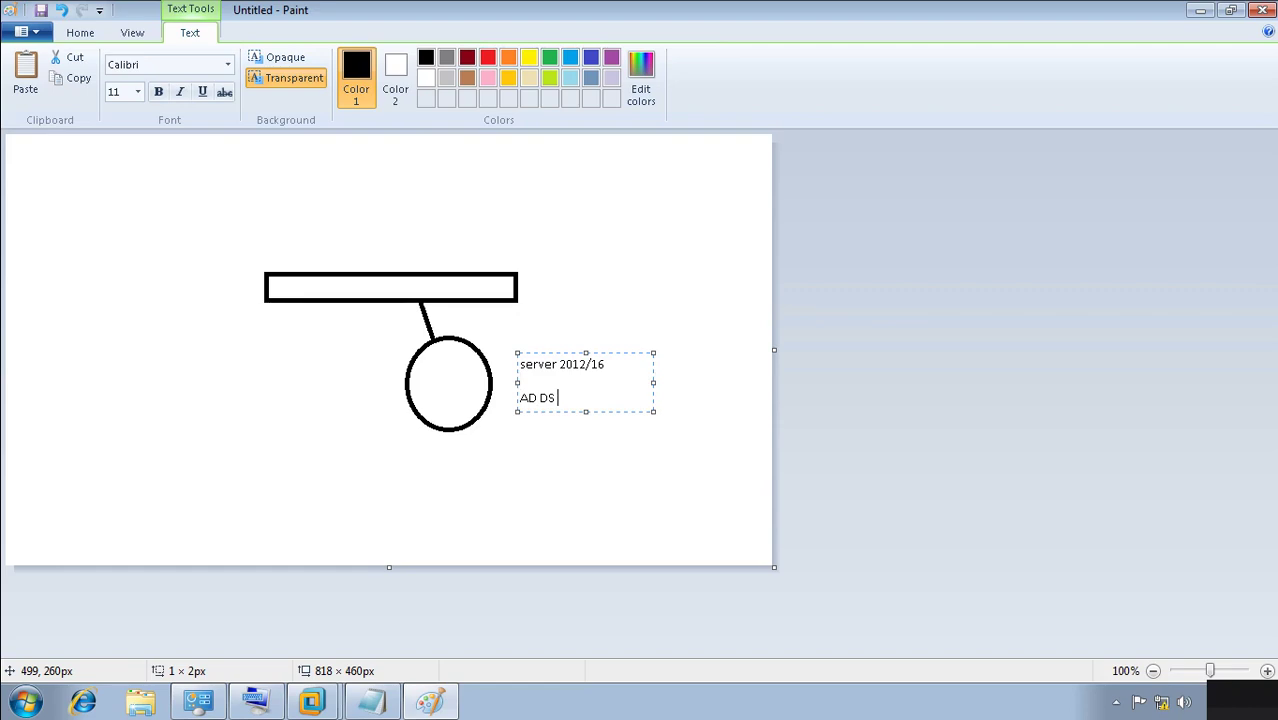
text((Domain))
Add the lines 'dhcp, dns server print' and start 'Mana' below them.
mouse_move(520, 398)
mouse_down()
mouse_move(569, 398)
mouse_move(520, 398)
mouse_up()
key(Return)
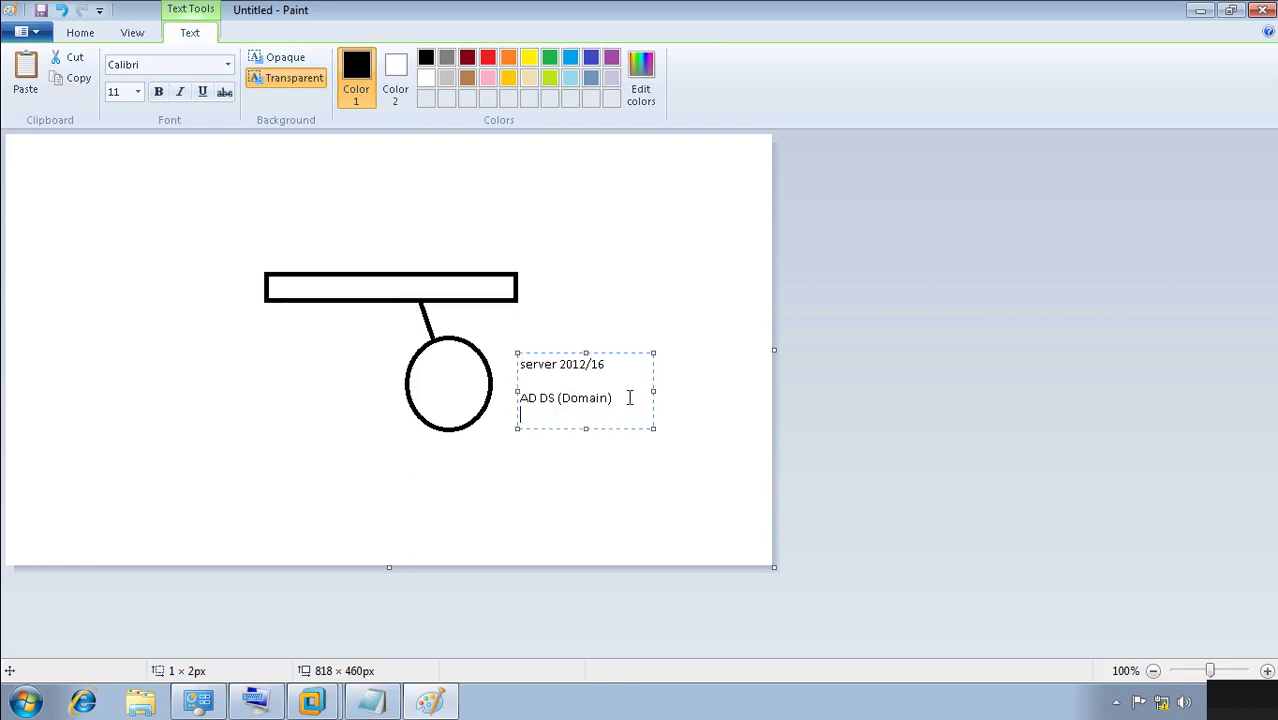
key(Return)
text(dhcp , dns server print)
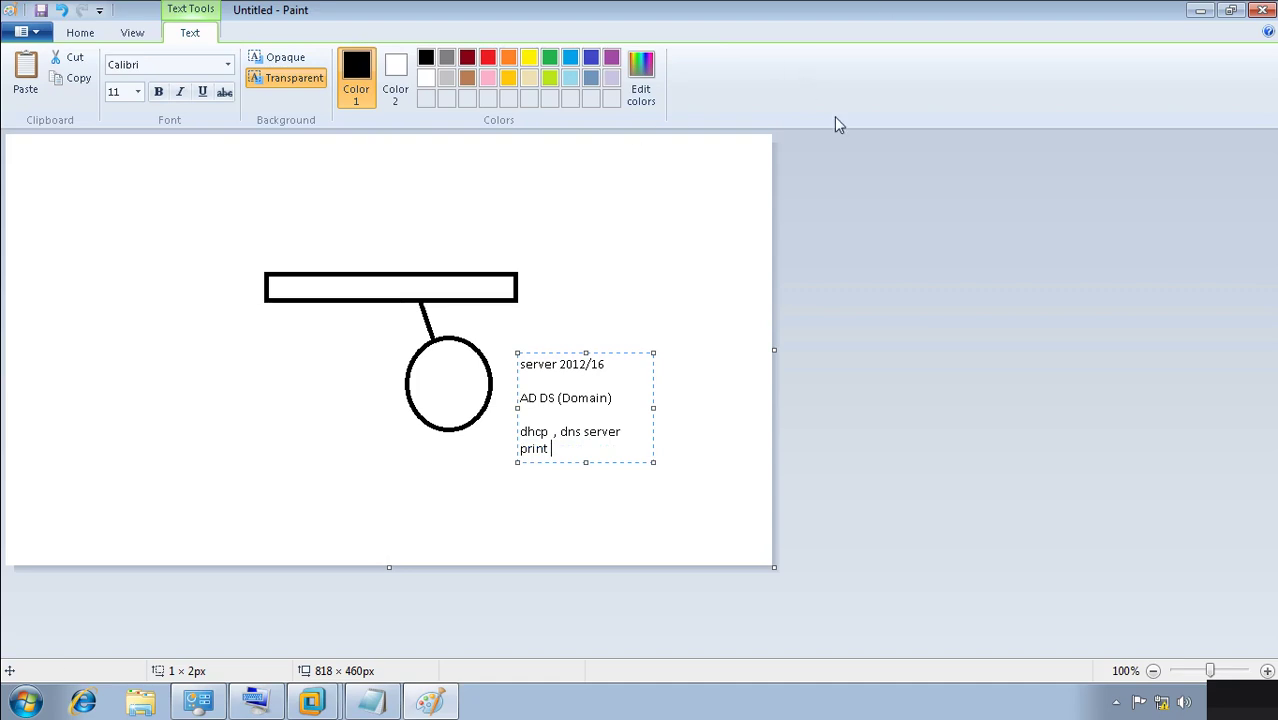
key(Return)
key(Return)
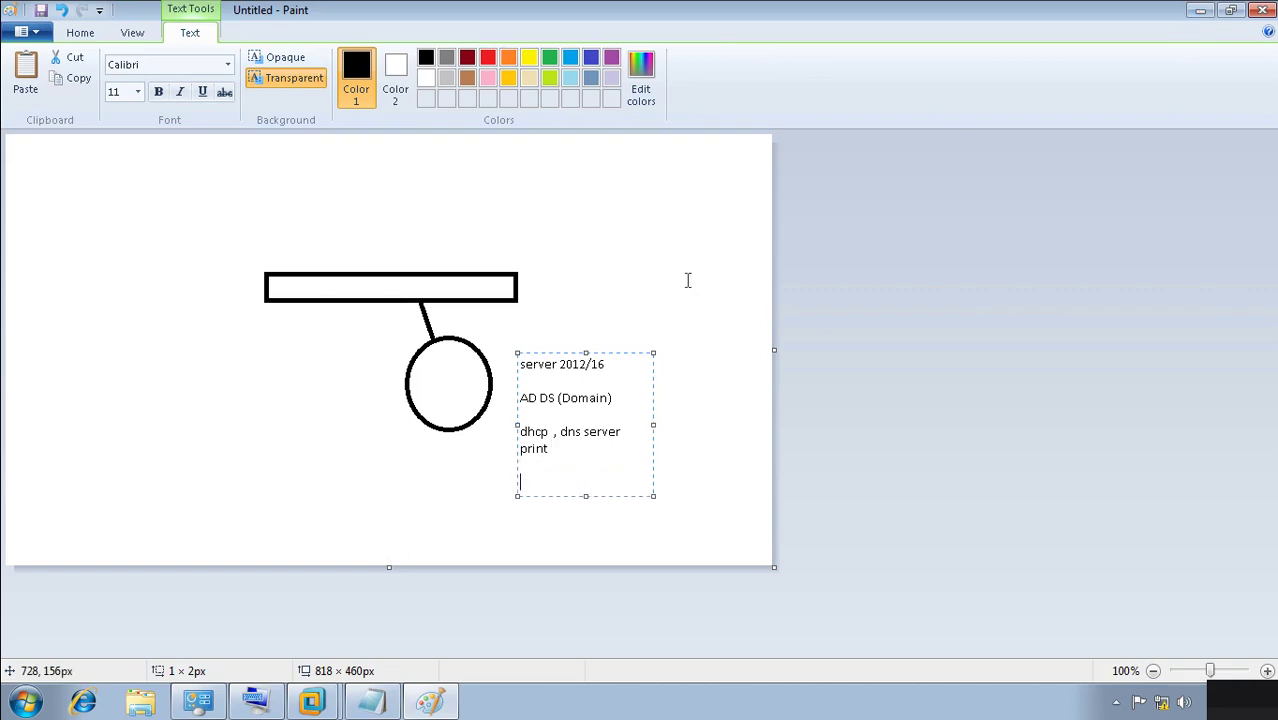
text(Mana)
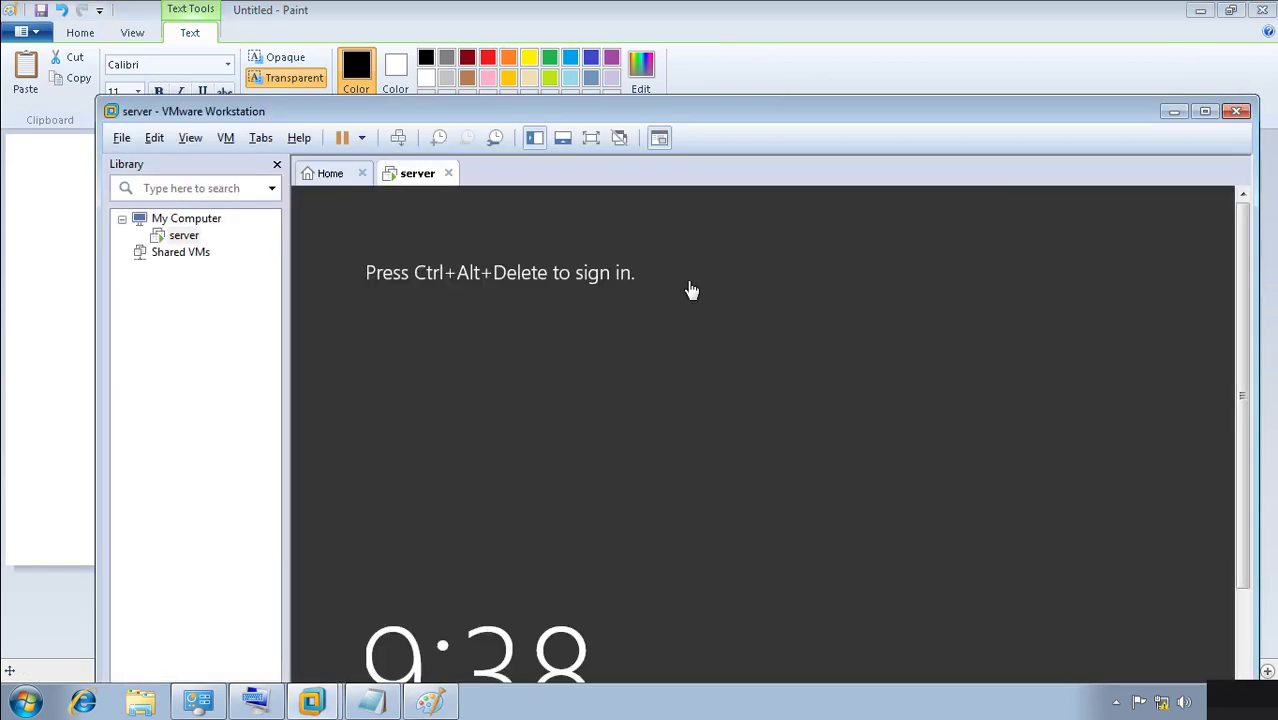
Maximize VMware, choose Never Remind Me on the VMware Tools bar, then minimize back to Paint.
click(1205, 112)
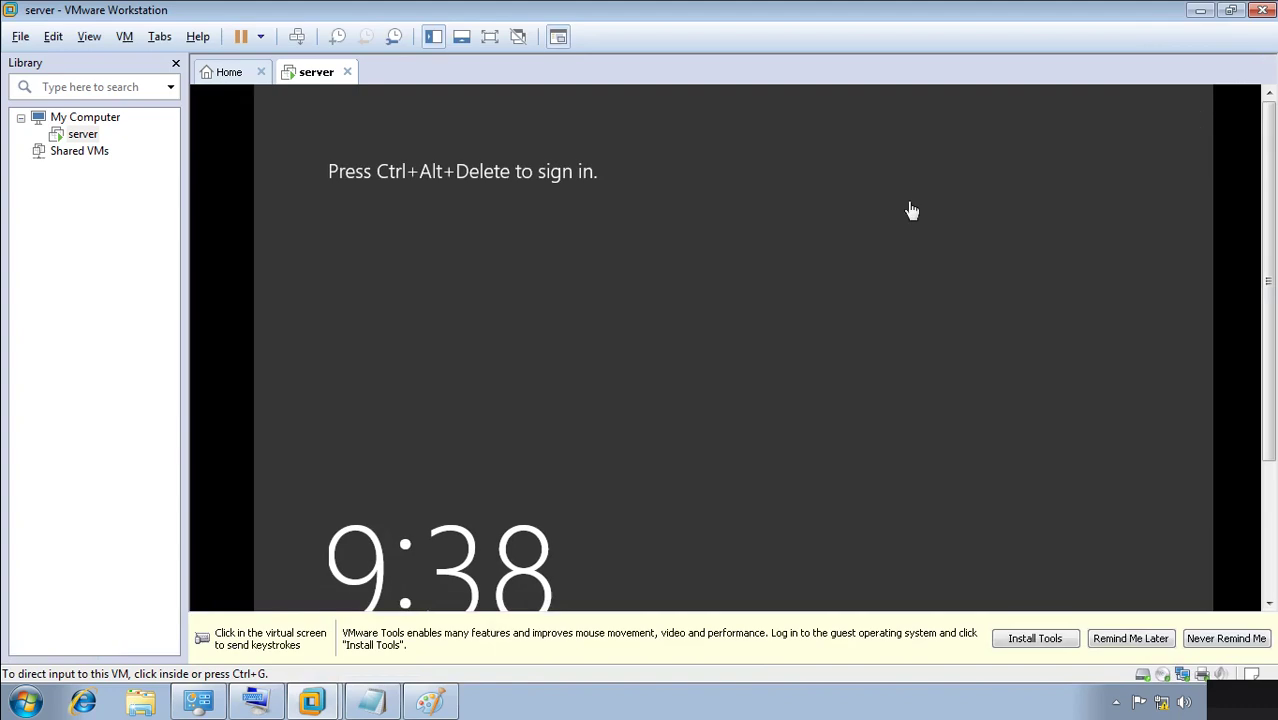
click(1226, 639)
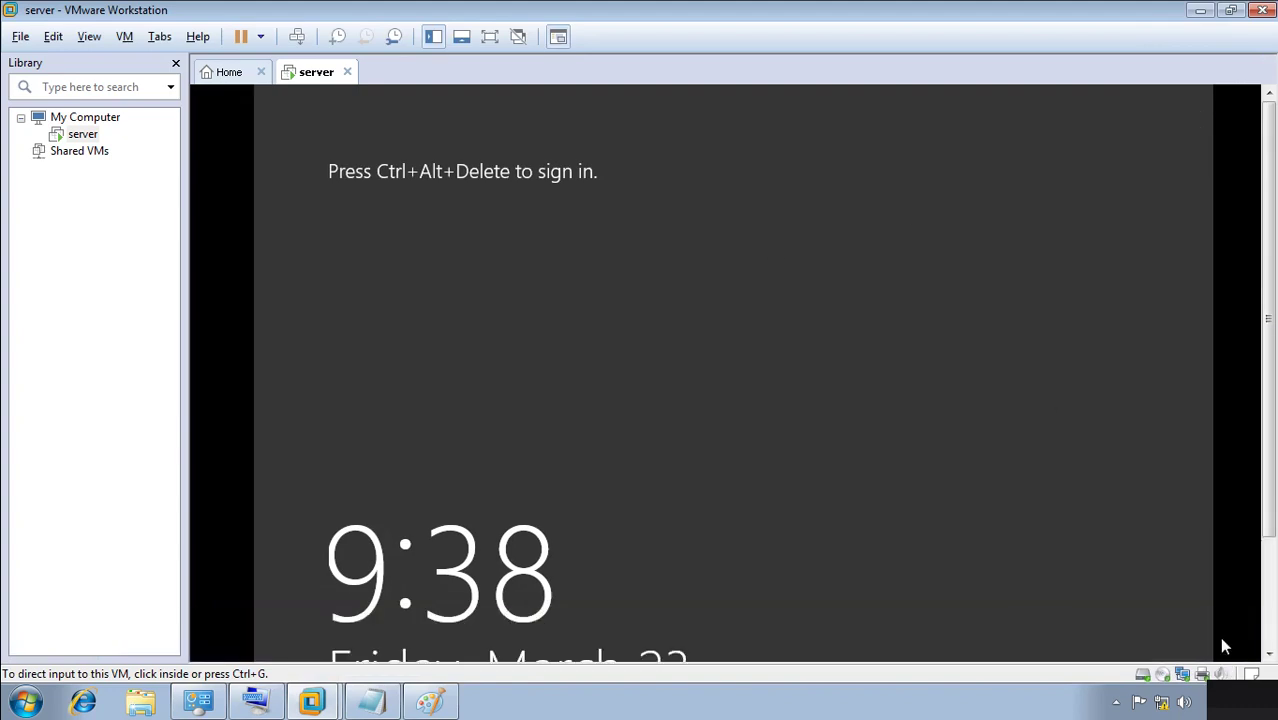
click(1201, 10)
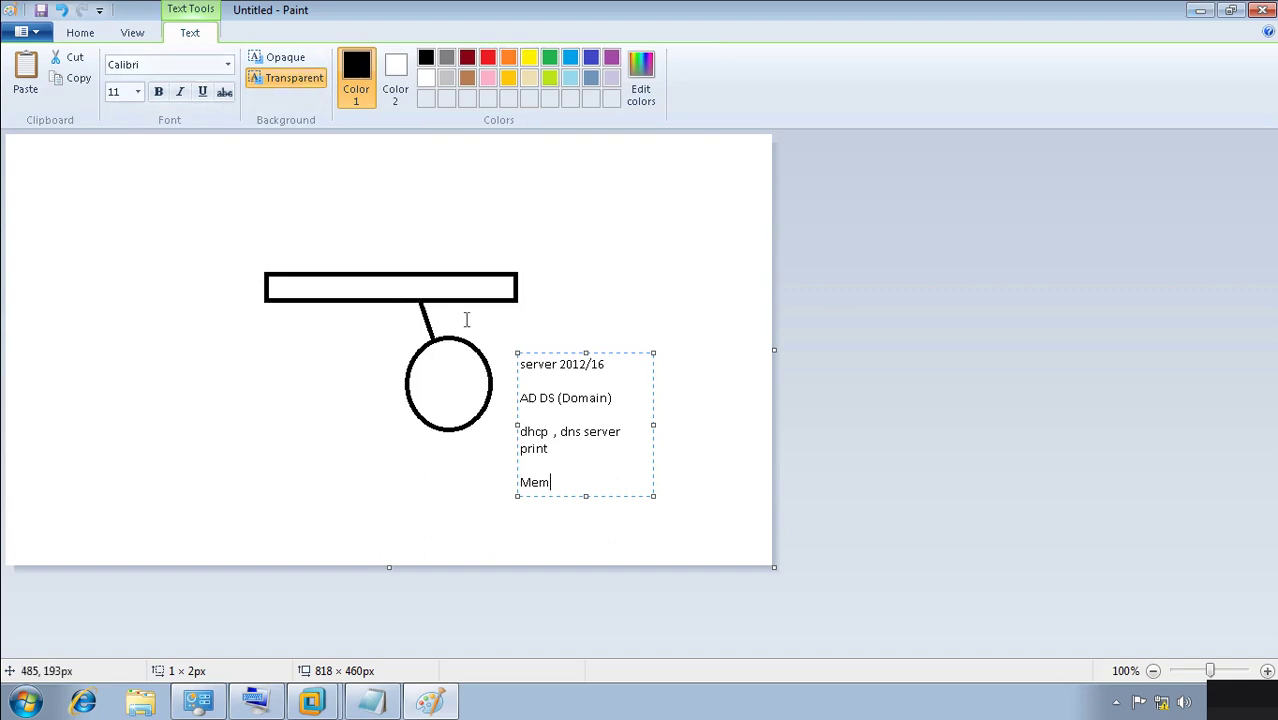
Delete the print-through-Mem lines and rewrite the entry as 'AD DS (Domain)'.
drag(552, 449, 518, 425)
key(Delete)
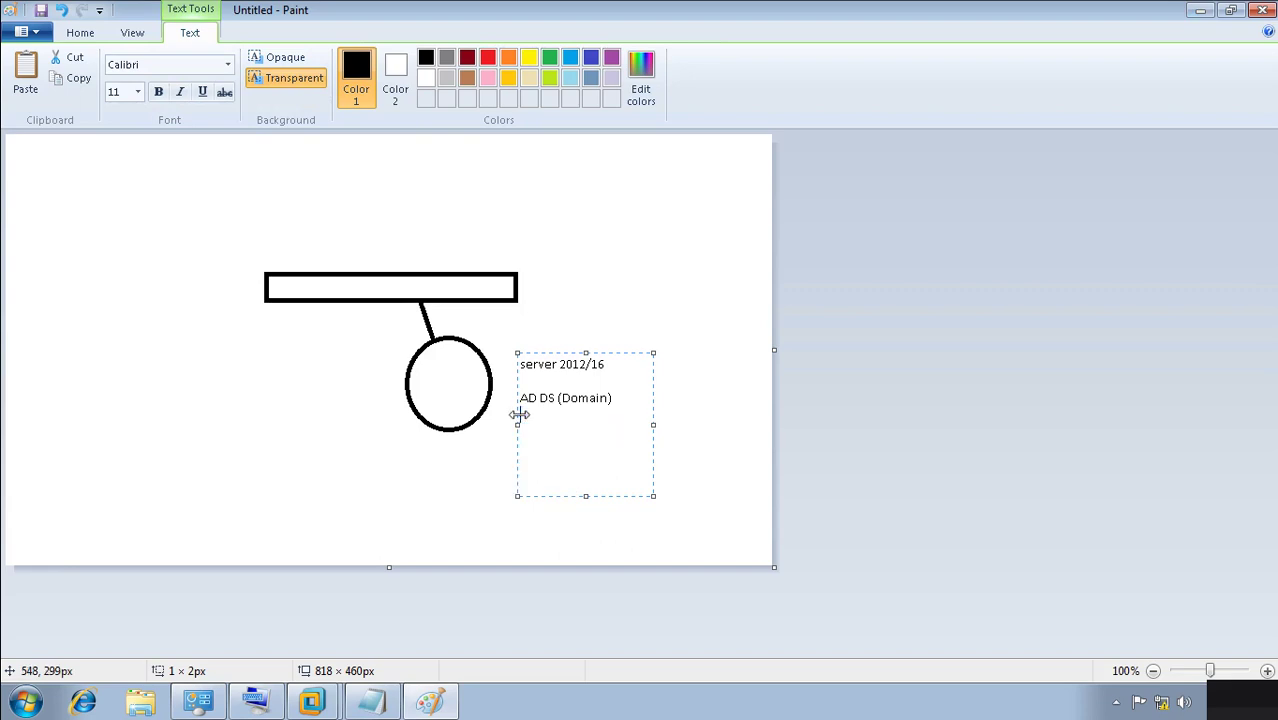
key(BackSpace)
key(BackSpace)
key(BackSpace)
key(BackSpace)
key(BackSpace)
key(BackSpace)
key(BackSpace)
key(BackSpace)
key(BackSpace)
key(BackSpace)
key(BackSpace)
key(BackSpace)
key(BackSpace)
text(D DS (Domain ))
Add the lines 'server 2012 installed,', 'no AD DS' and 'DNS server' to the note.
key(Return)
key(Return)
text(server 2012 insta)
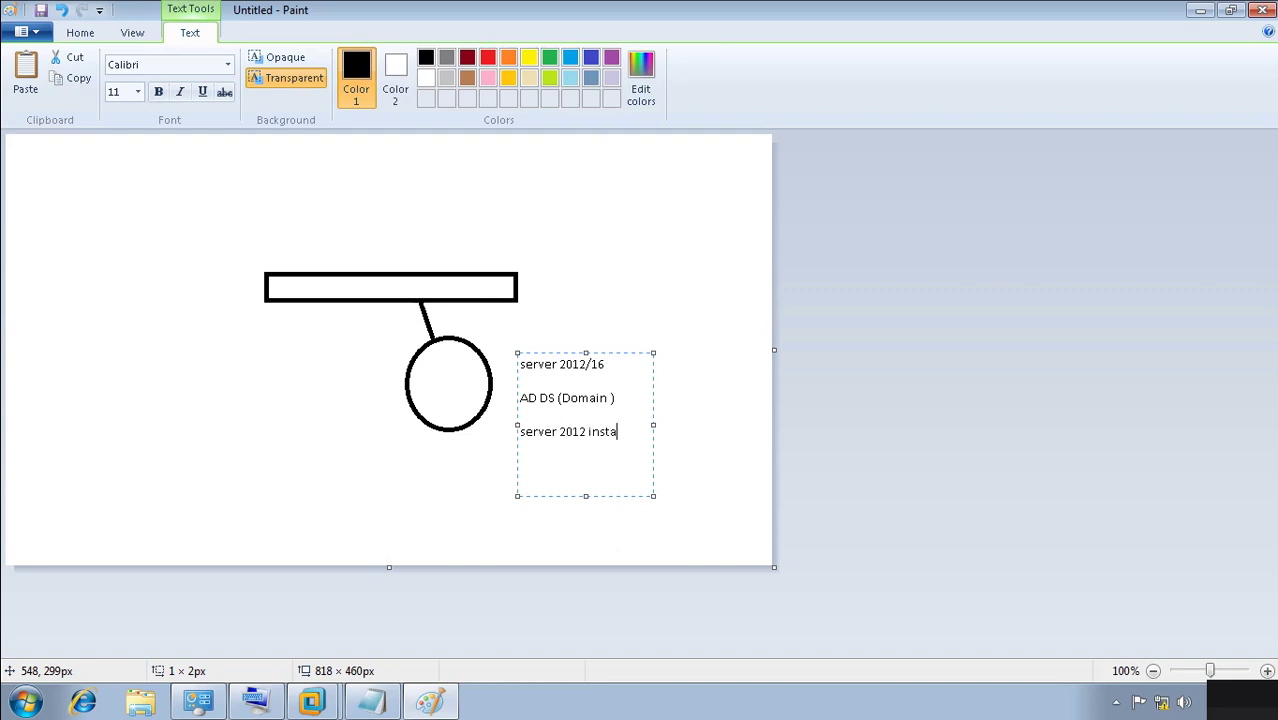
text(lled,)
key(Return)
text(no AD DS)
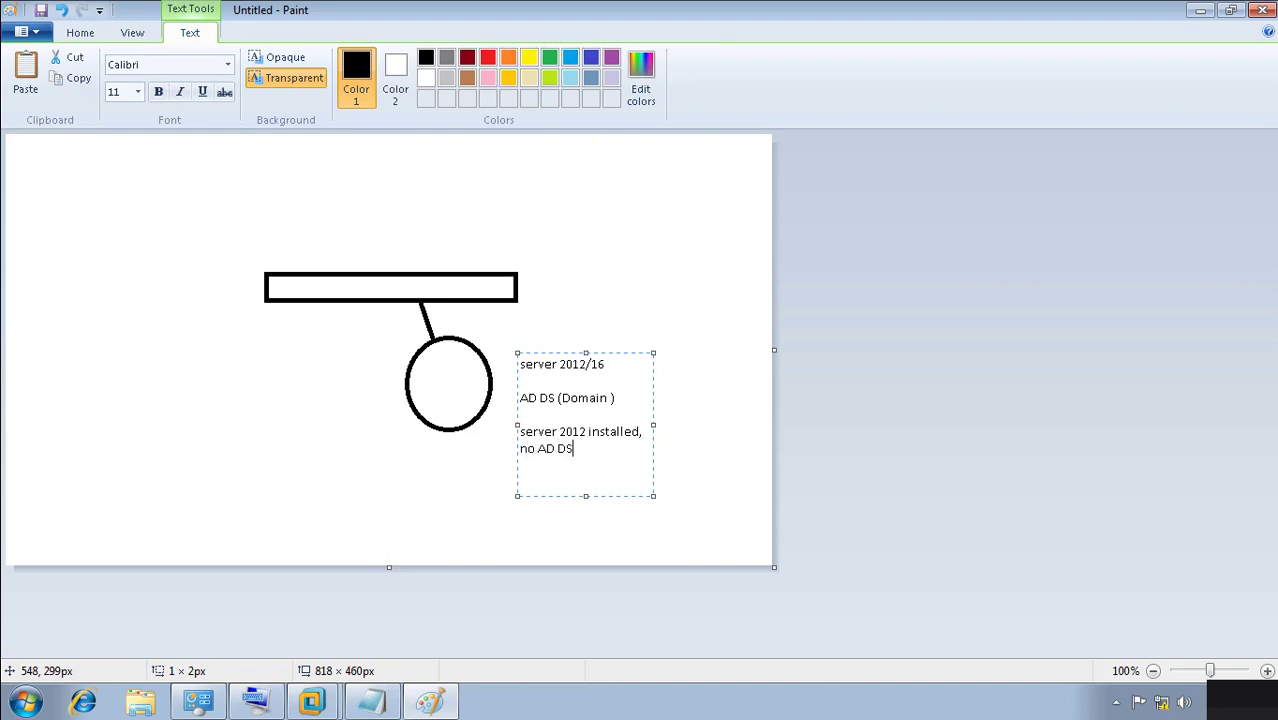
key(Return)
text(DNS server)
Append 'DHCP SERVER', 'FTP', 'ntp server' and 'web server', then select the 'server 2012 installed,' line.
key(Return)
text(DHCP SERVER)
key(Return)
text(FTP)
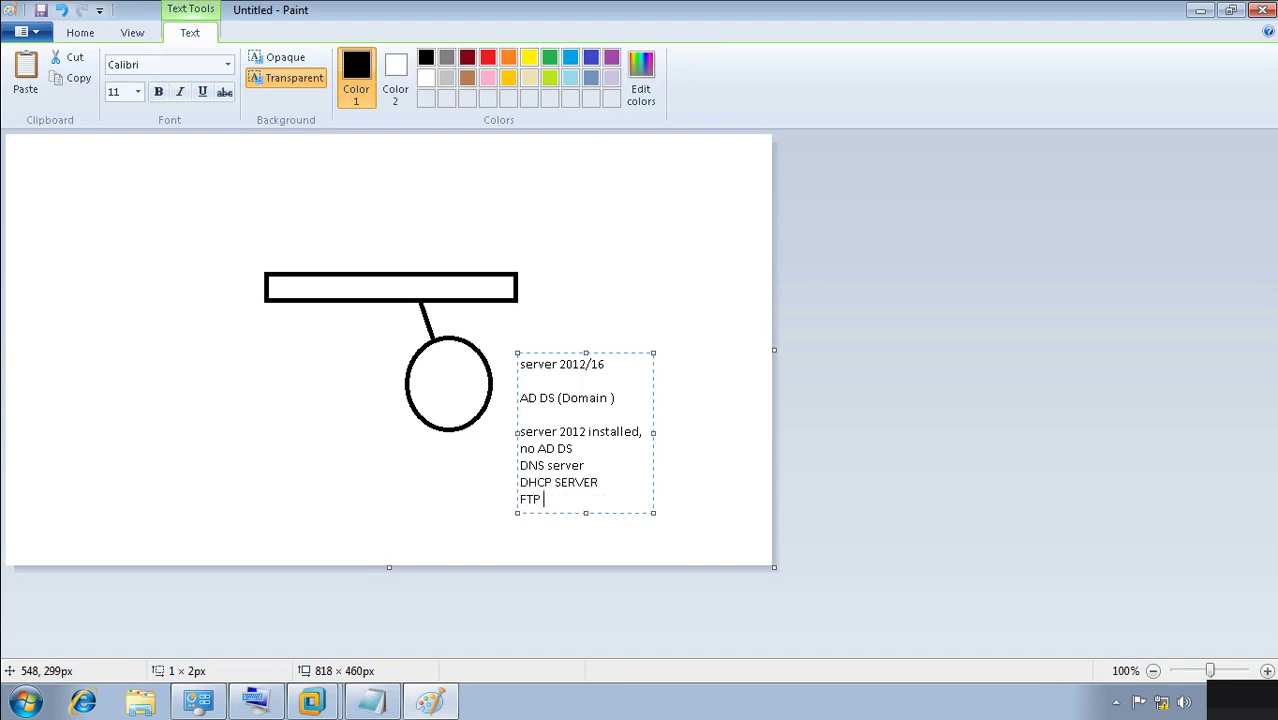
key(Return)
text(nt)
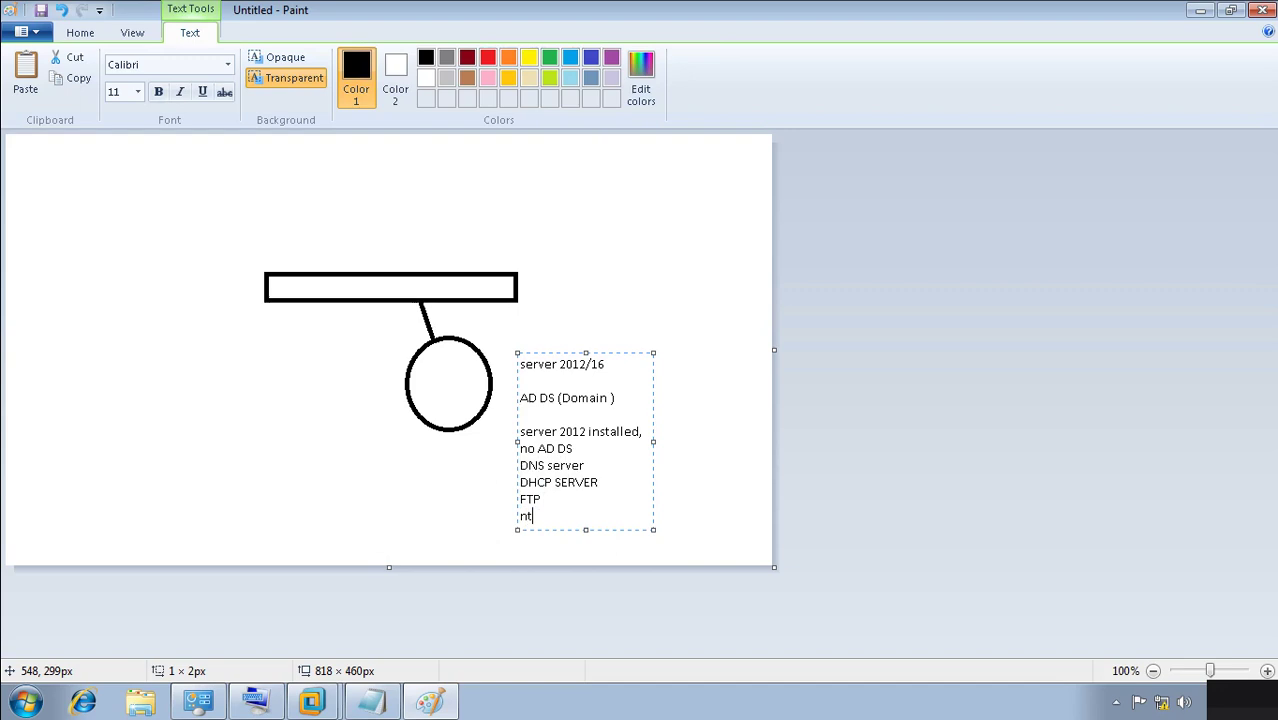
text(p server)
key(Return)
text(web server)
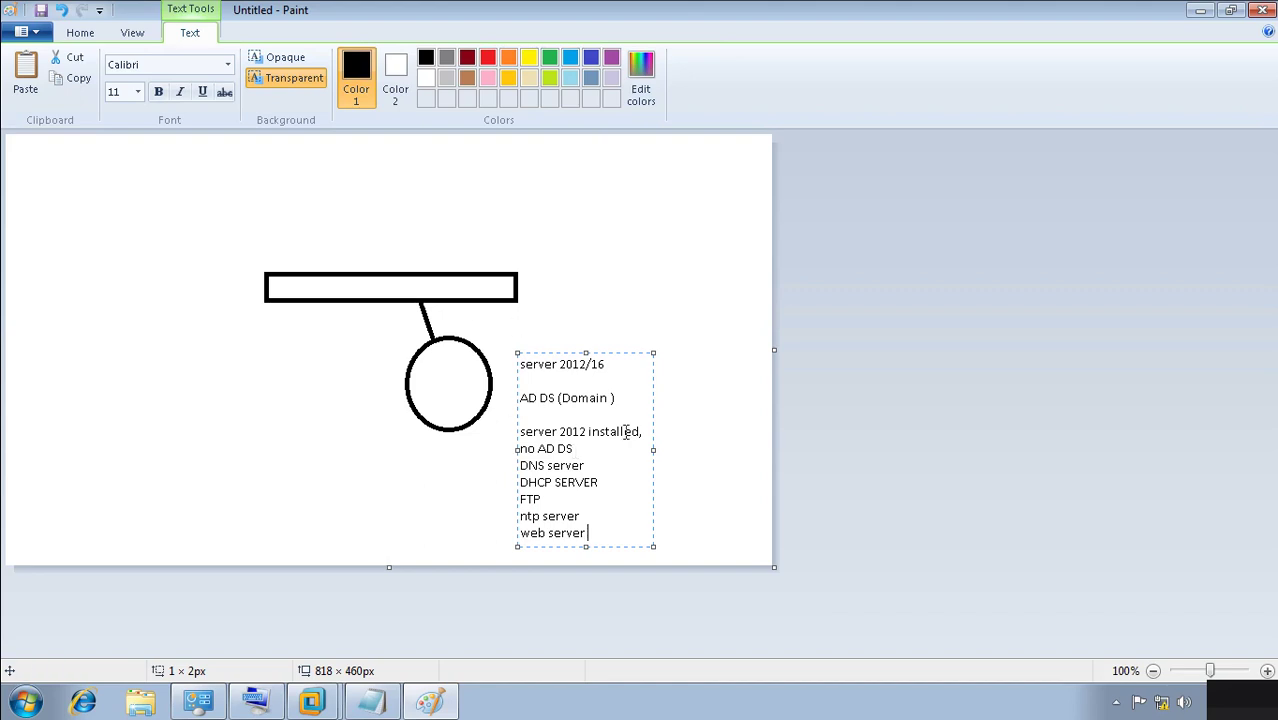
drag(646, 433, 517, 432)
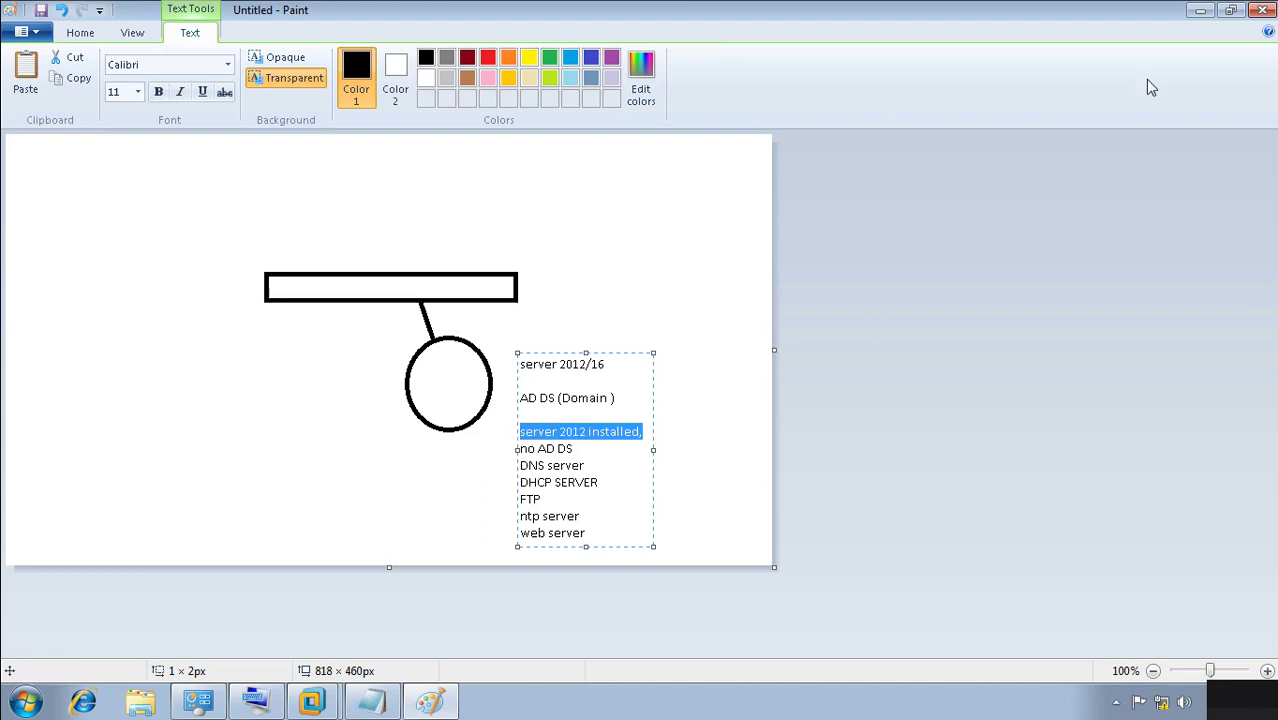
Close Paint without saving the drawing and minimize the empty Notepad window.
click(1262, 10)
click(656, 352)
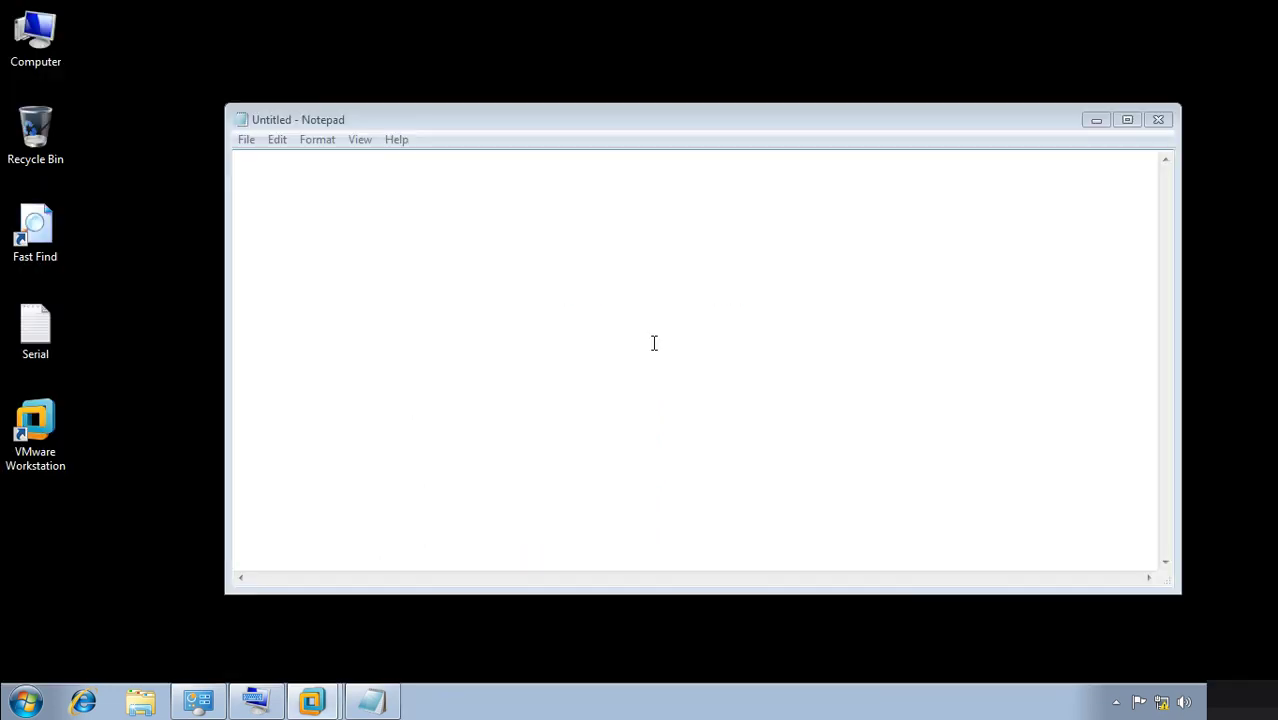
click(1097, 120)
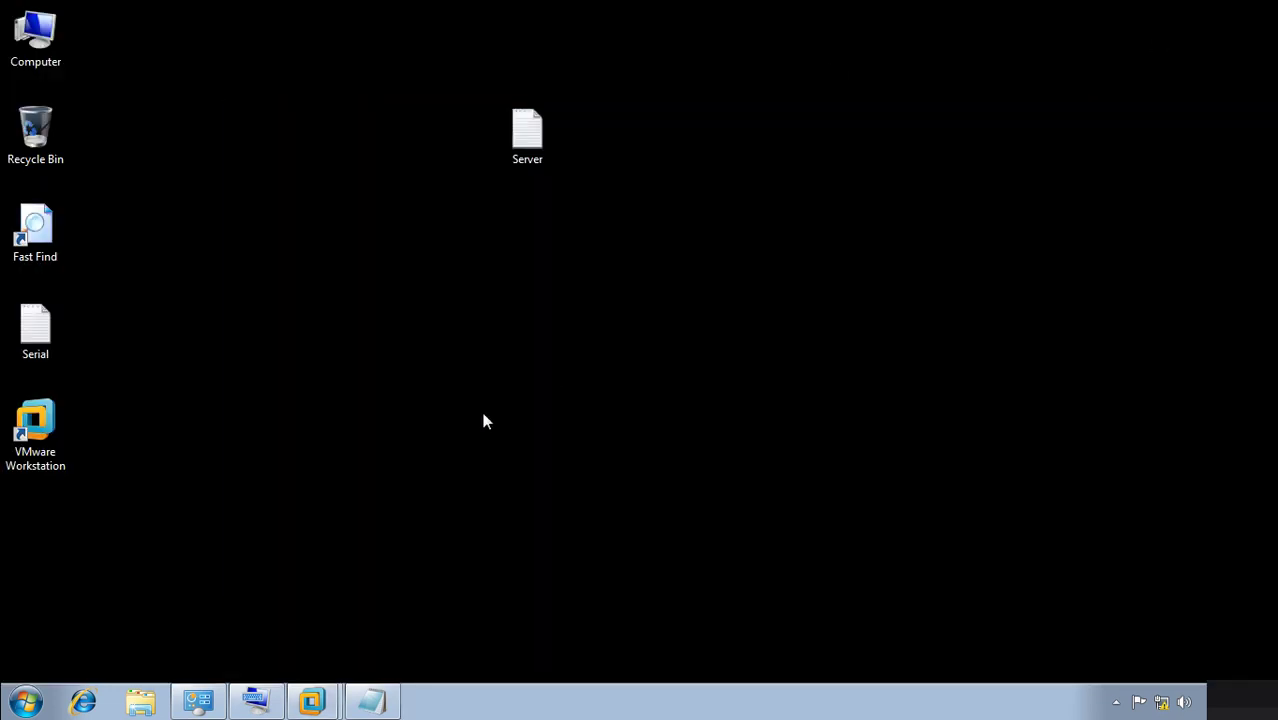
Switch to the server virtual machine and try sending Ctrl+Alt+Del from the keyboard.
mouse_move(312, 704)
click(310, 630)
click(451, 273)
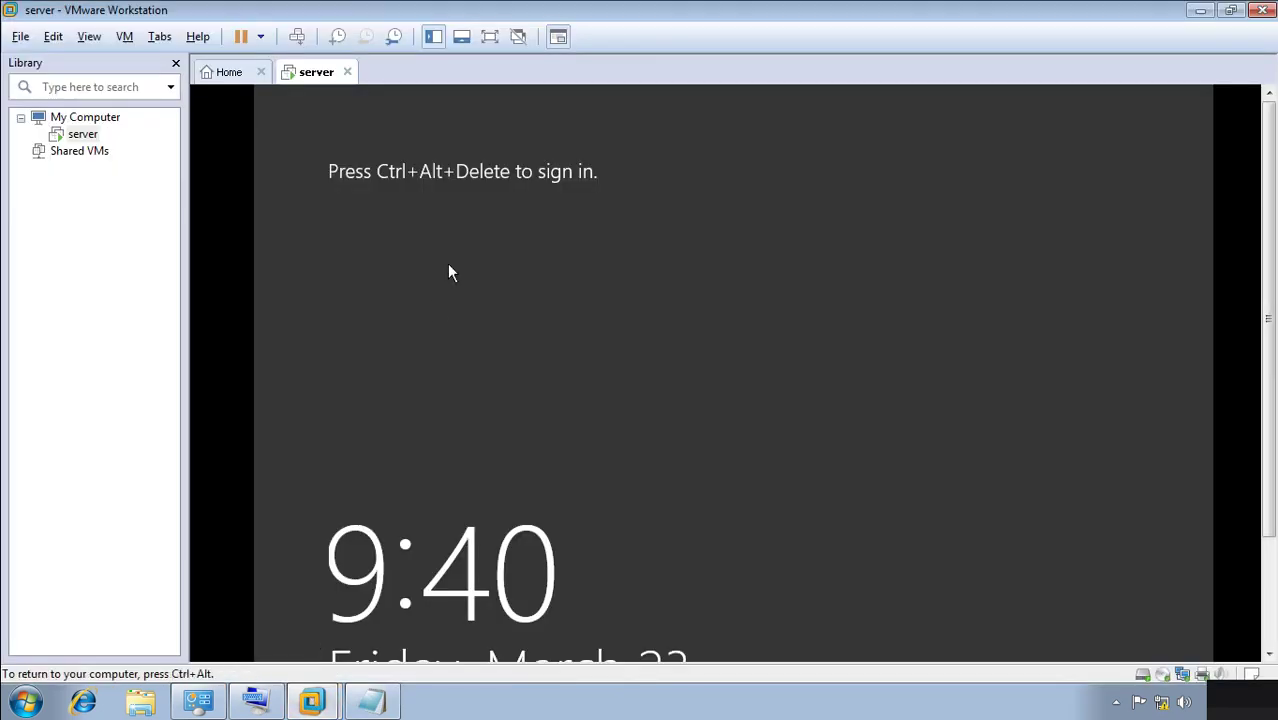
key(ctrl+alt)
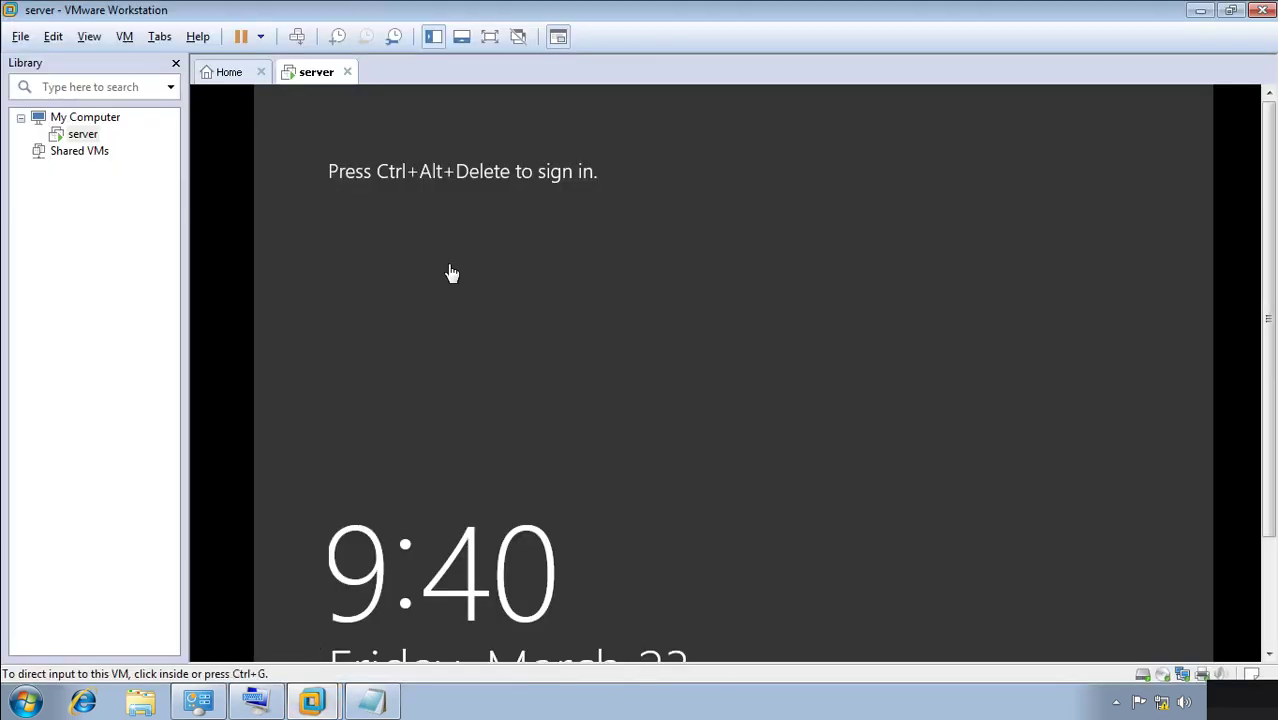
key(ctrl+alt+Delete)
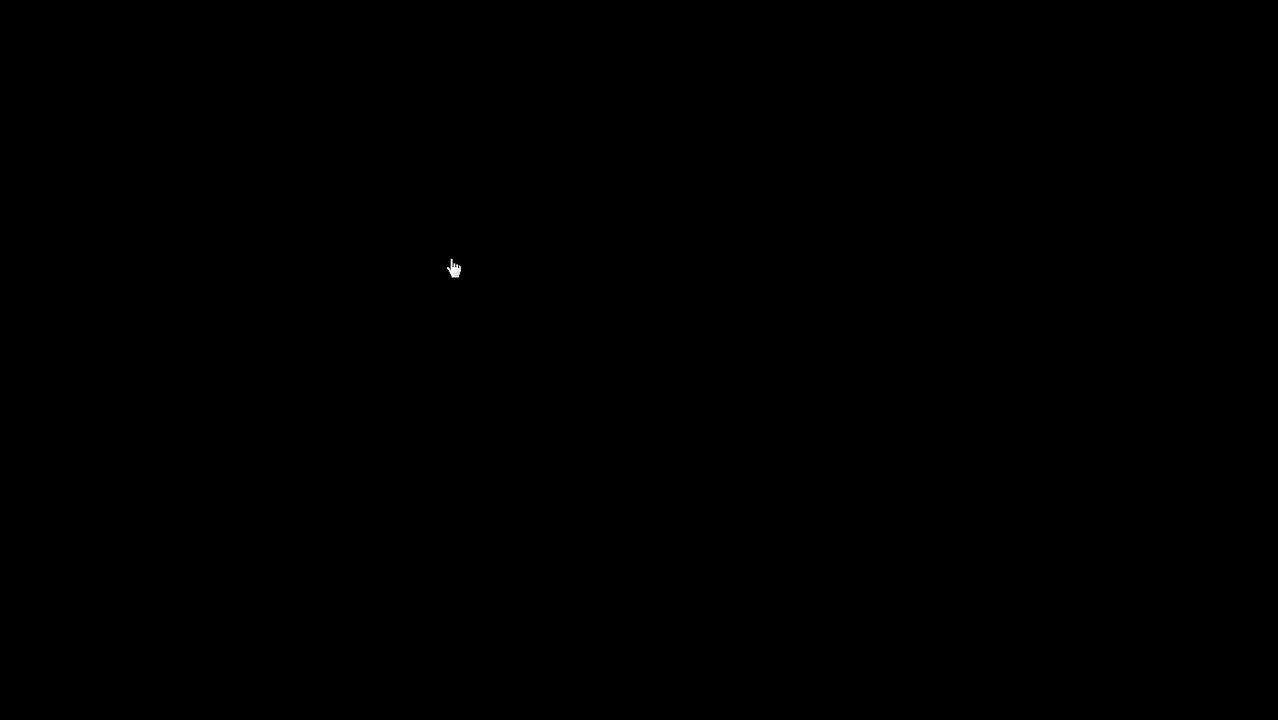
key(Escape)
click(435, 250)
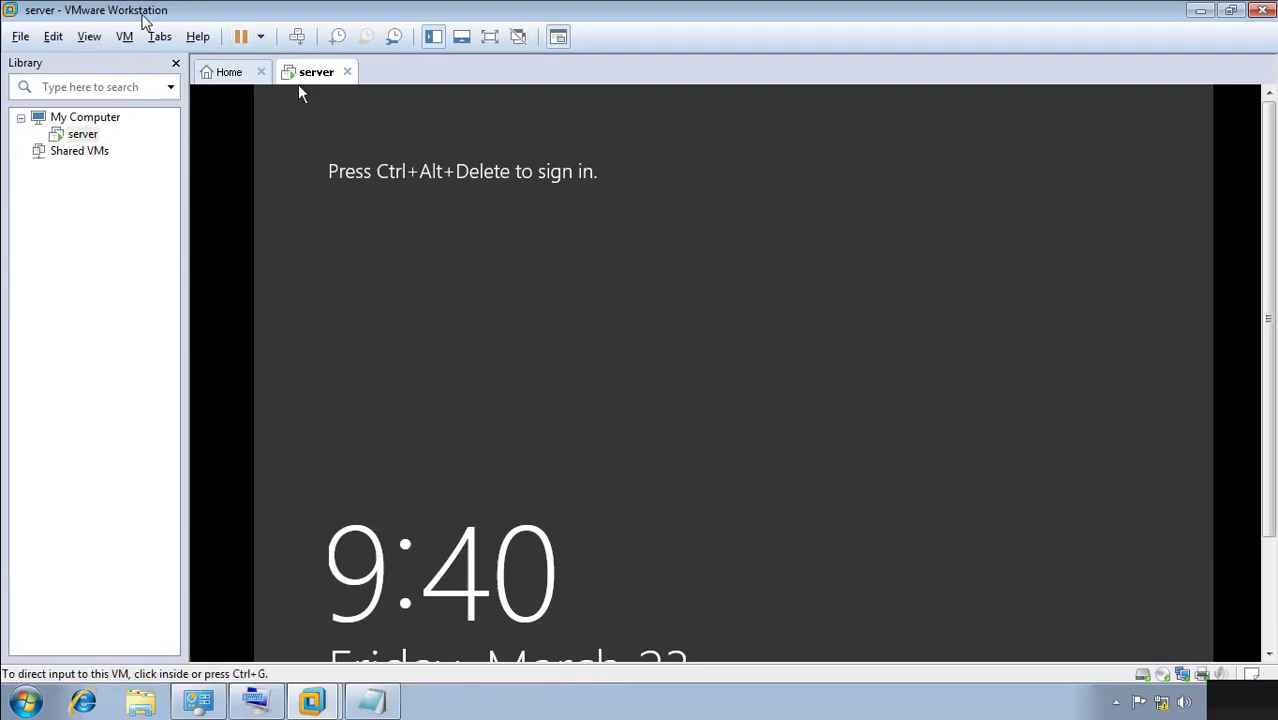
click(342, 135)
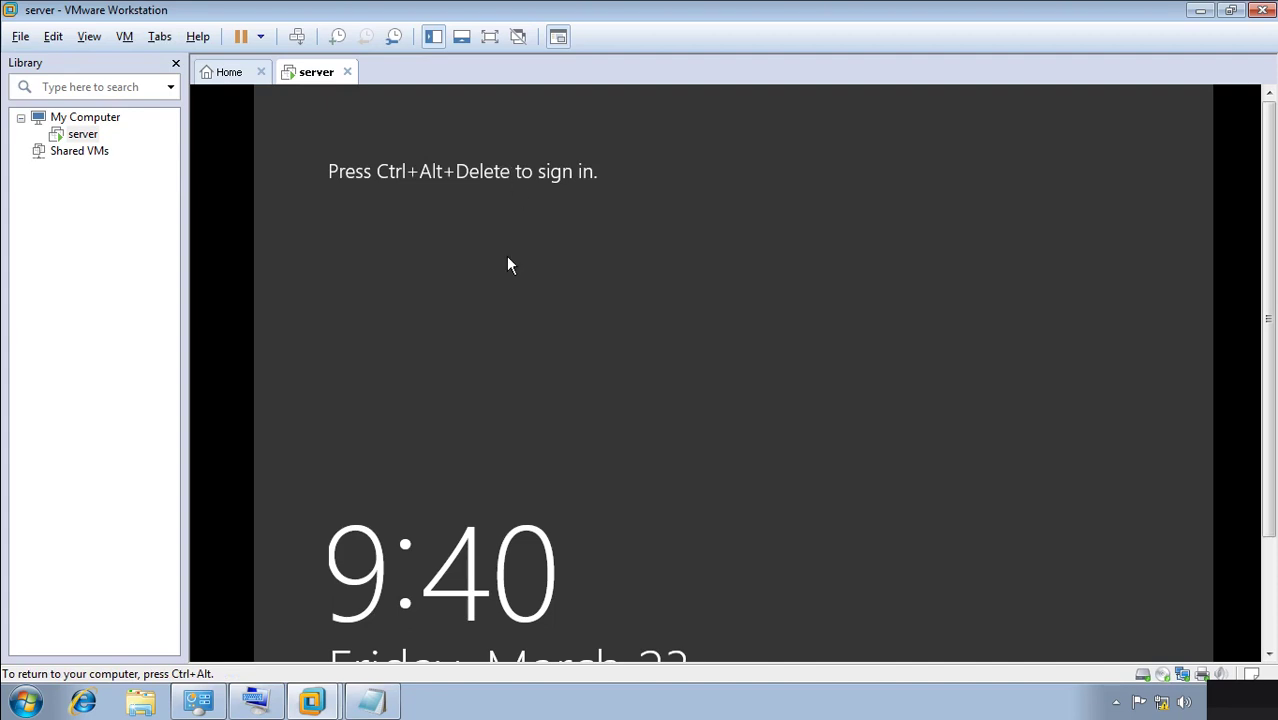
key(ctrl+alt)
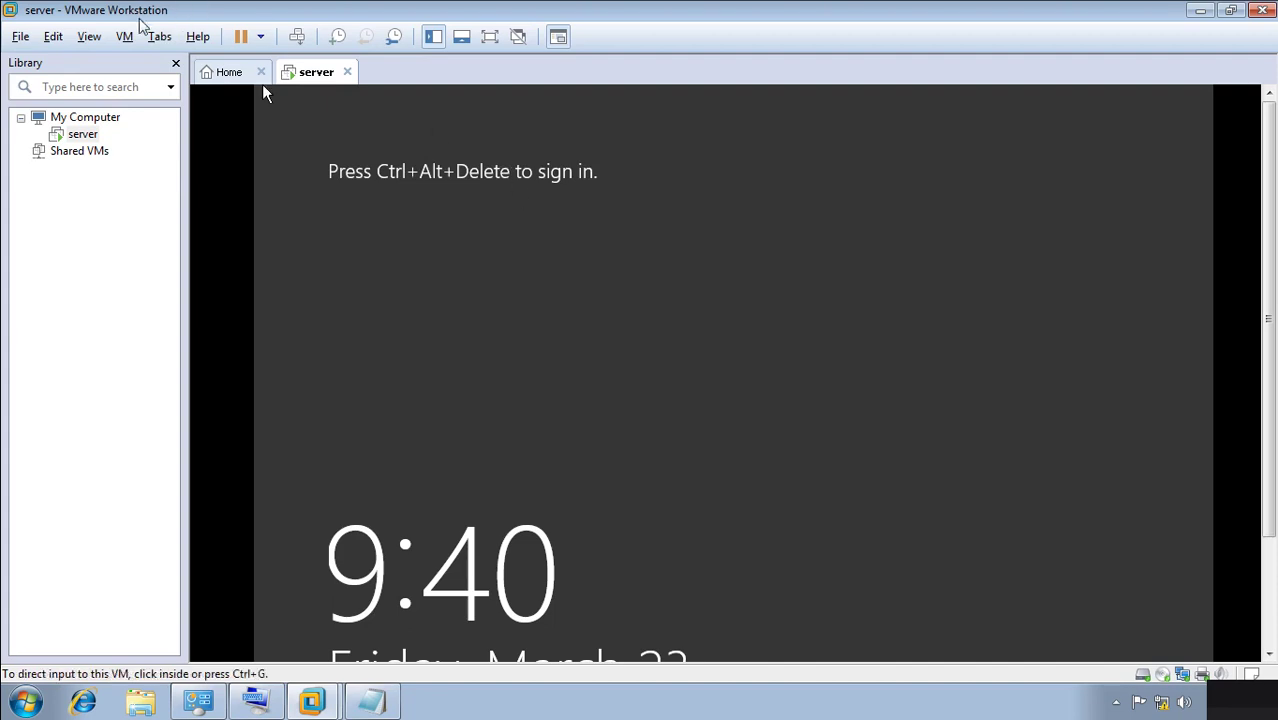
Send Ctrl+Alt+Del from the VM menu and restore the VMware window to a smaller size.
click(126, 37)
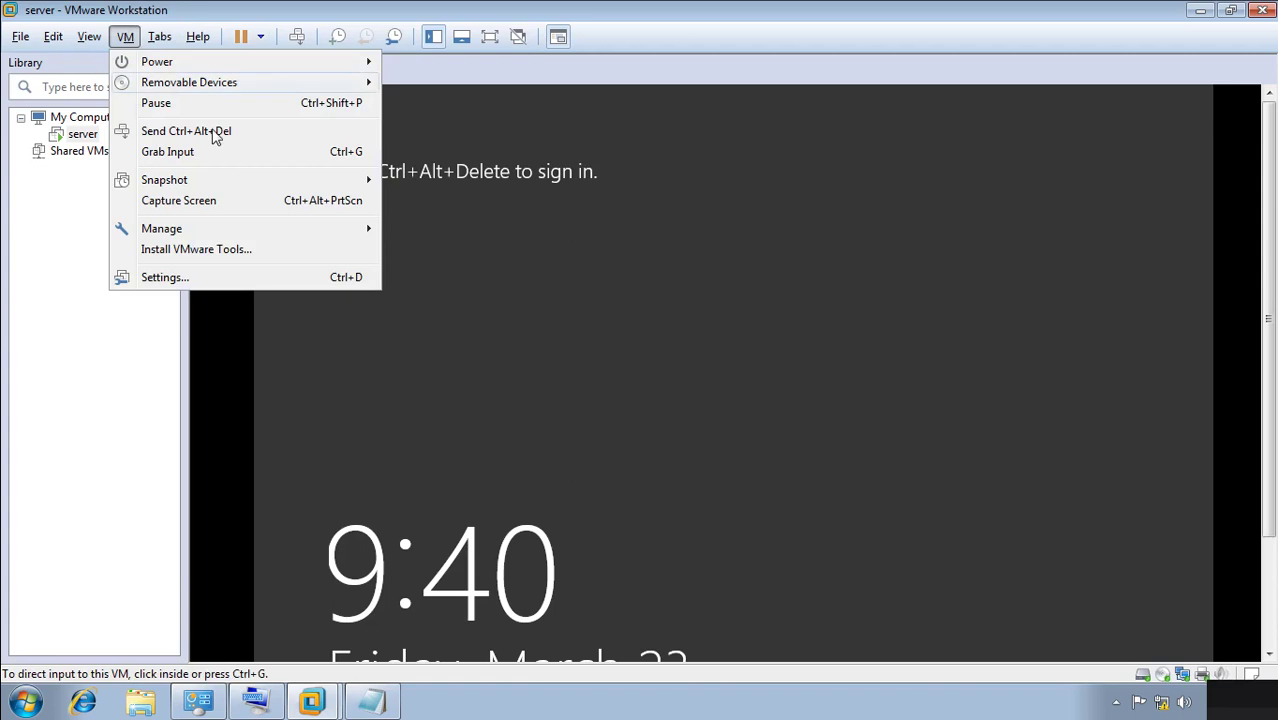
mouse_move(161, 228)
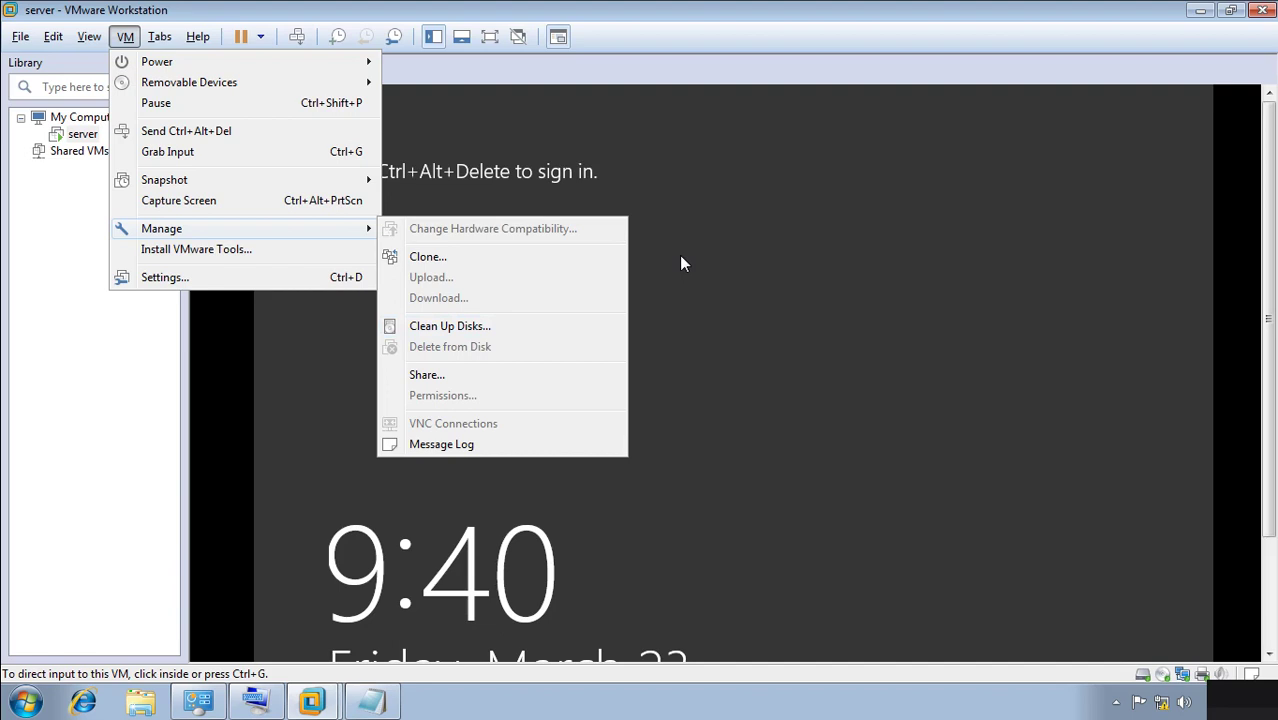
click(213, 134)
click(264, 88)
click(443, 268)
key(ctrl+alt)
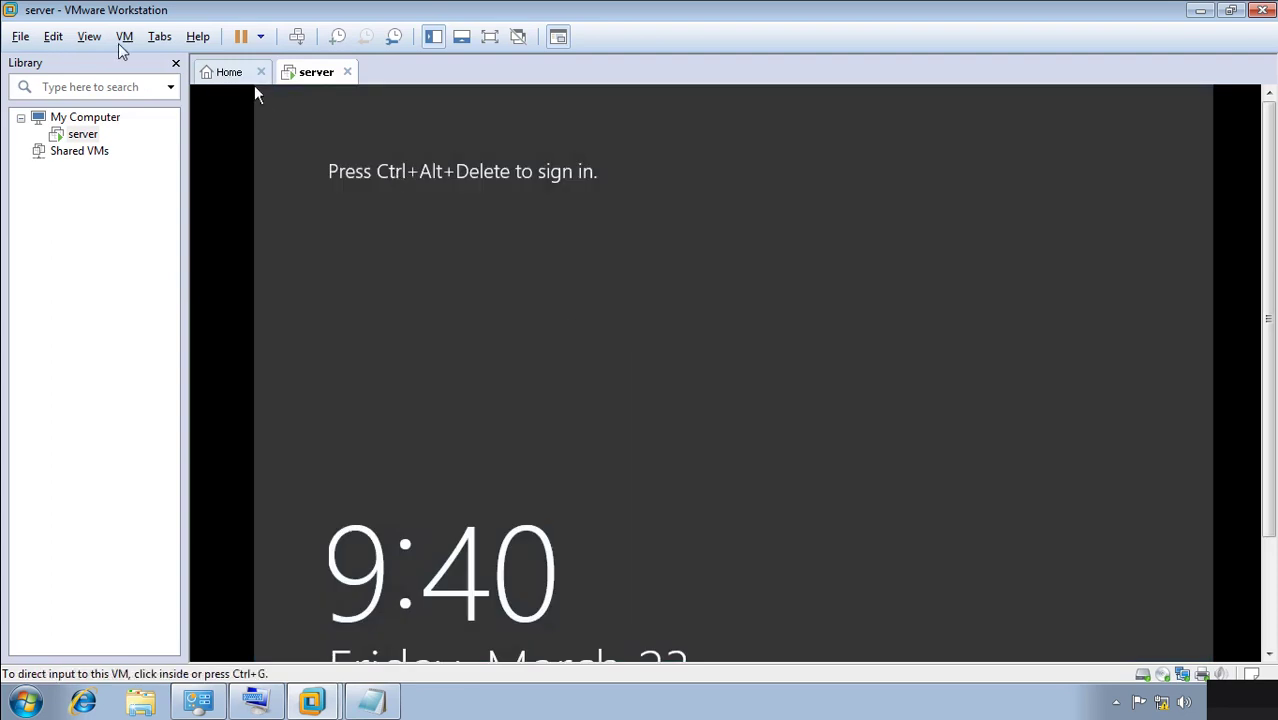
double_click(128, 12)
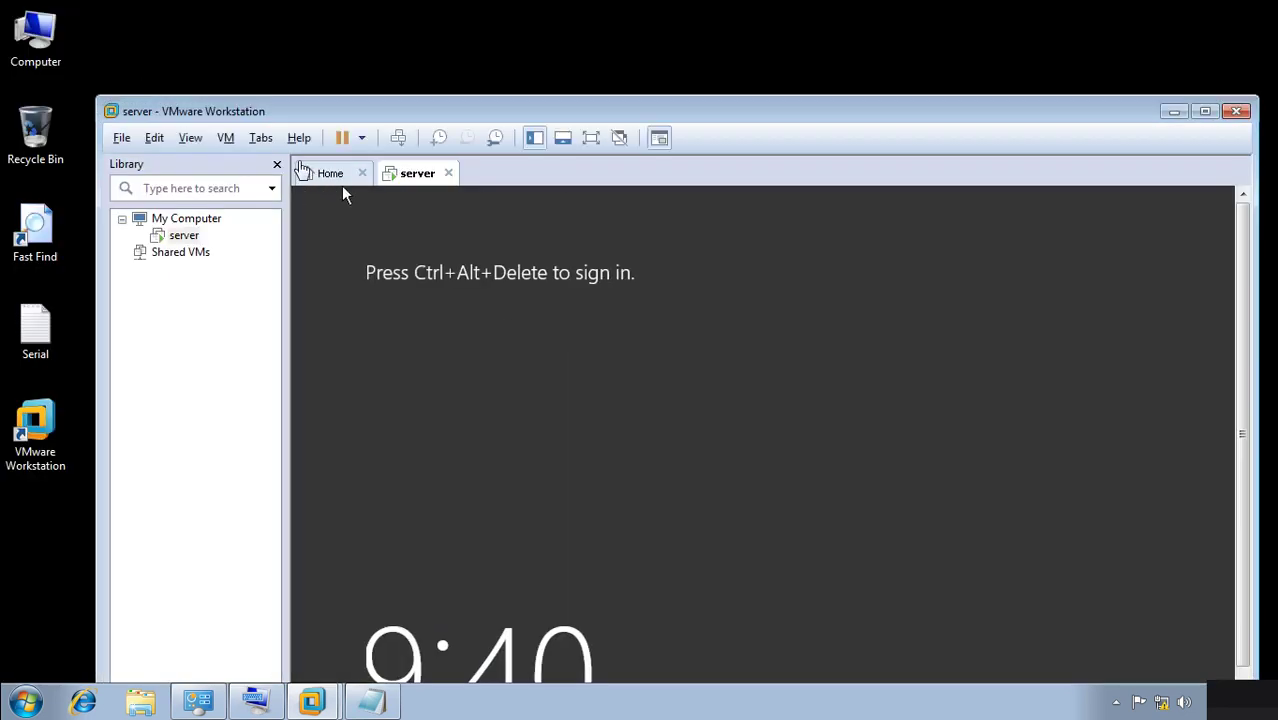
Bring up the Administrator password prompt, enter the account password and sign in.
click(230, 141)
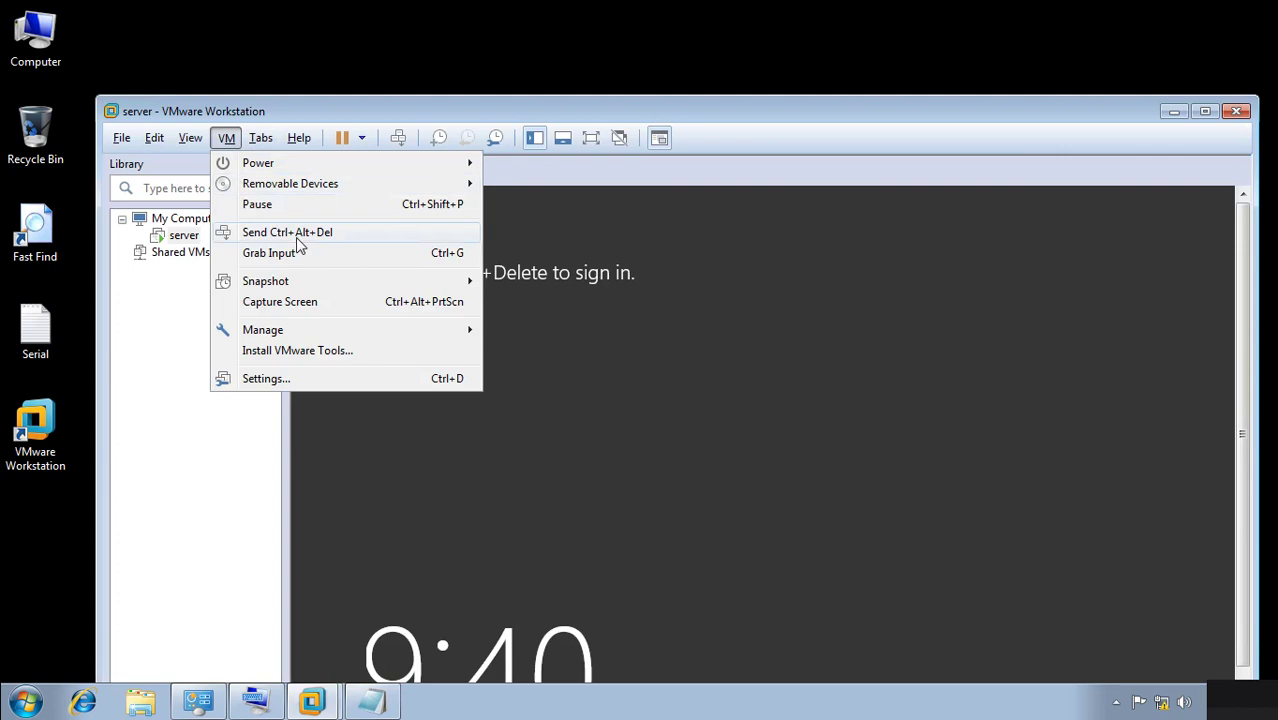
click(297, 237)
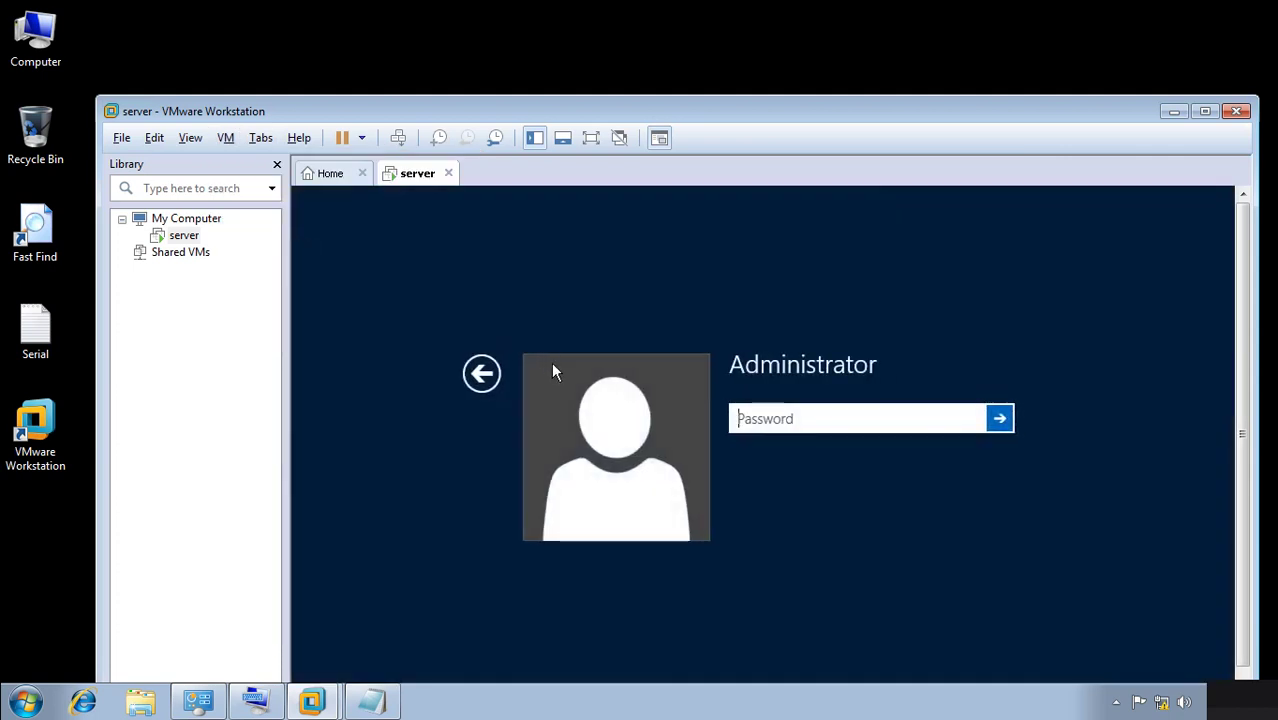
text(*********)
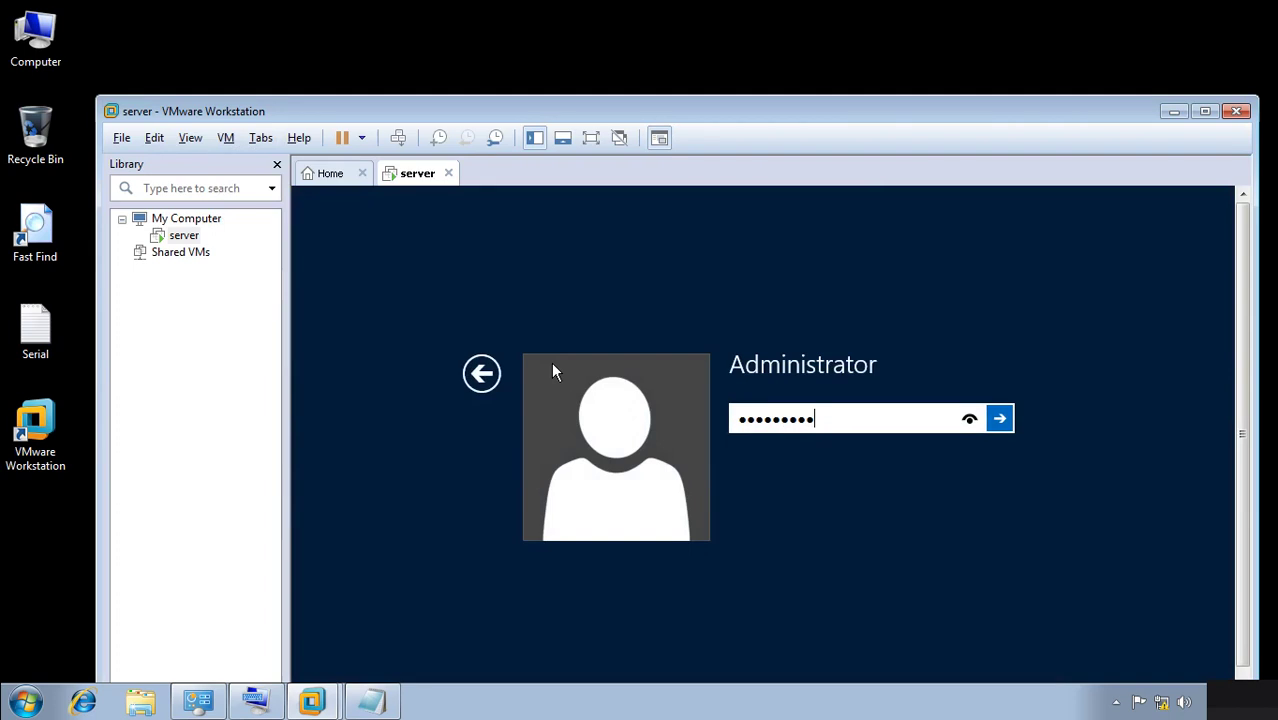
key(Return)
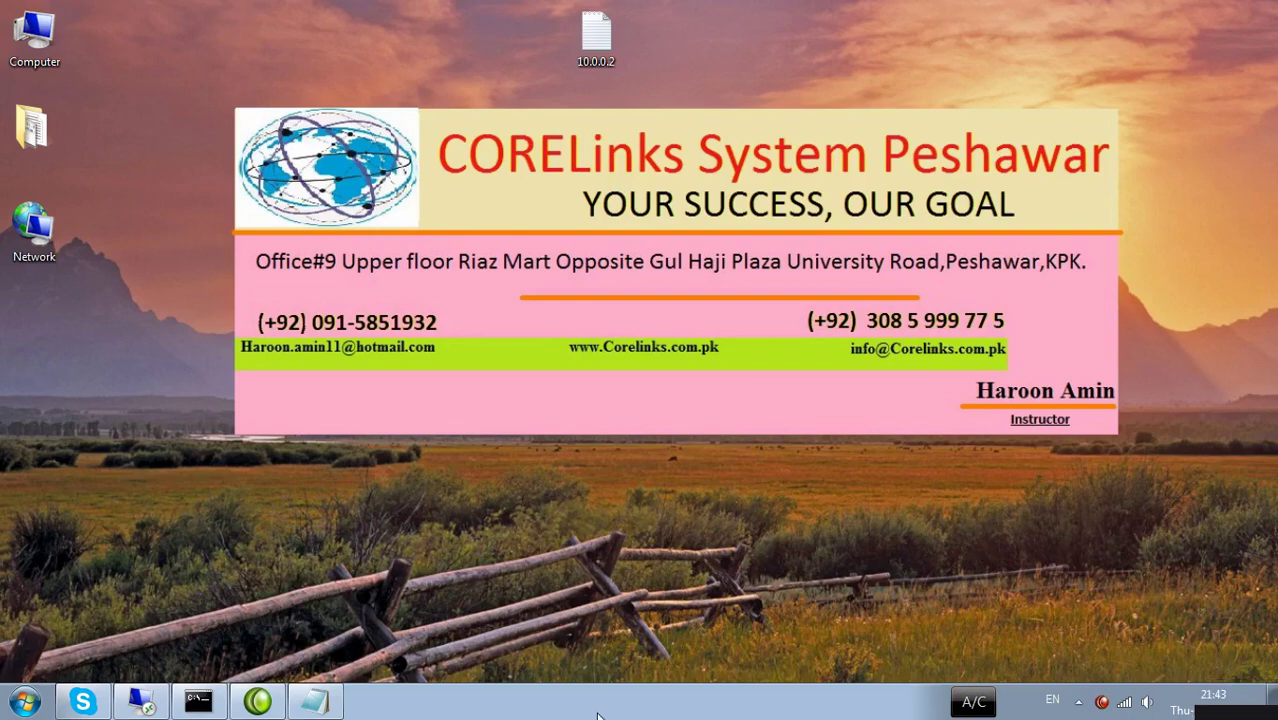
Bring the VMware window back, shift it up and left, and open Server Manager's Manage menu.
click(139, 702)
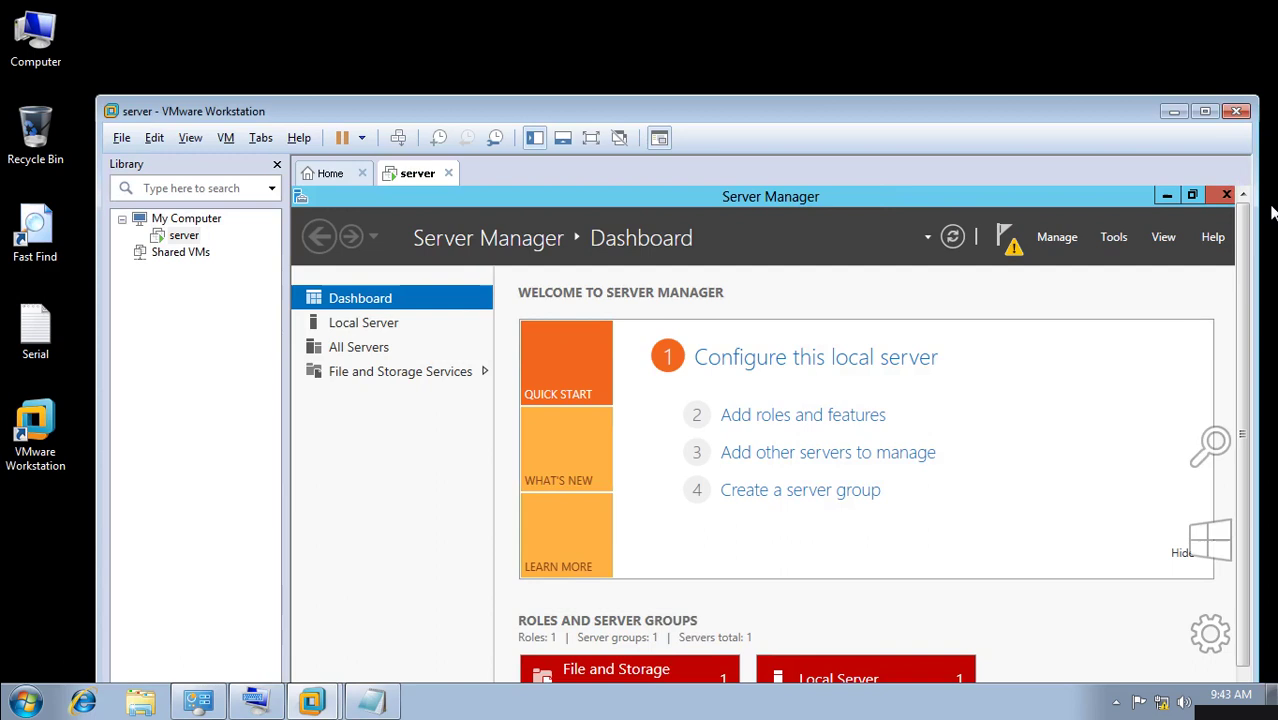
mouse_move(1250, 238)
mouse_down()
mouse_move(1247, 258)
mouse_move(1247, 236)
mouse_up()
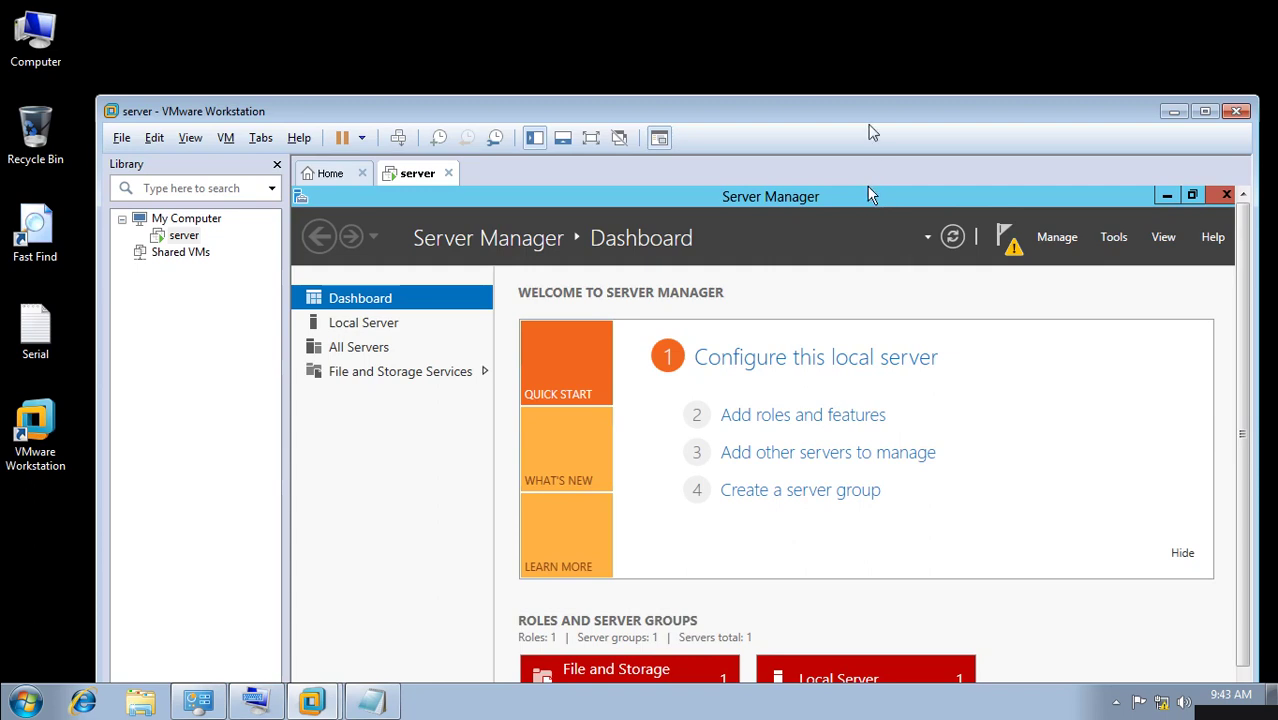
drag(858, 104, 845, 70)
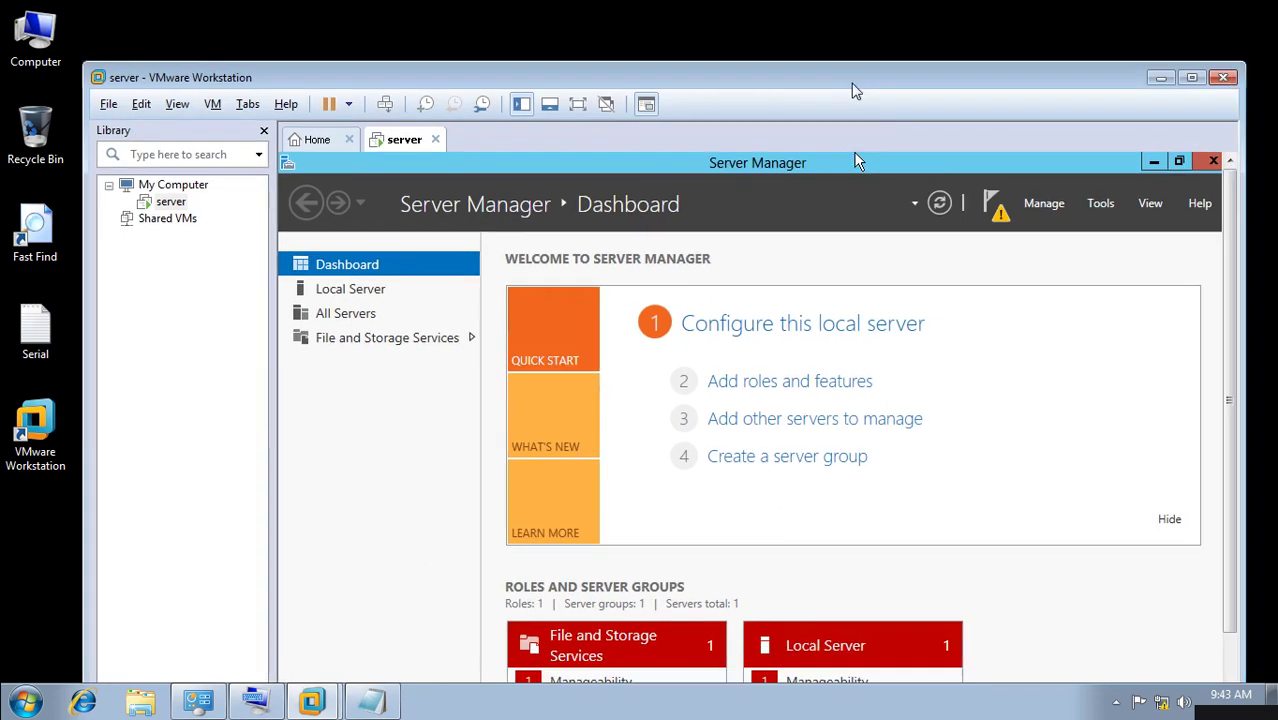
click(1050, 206)
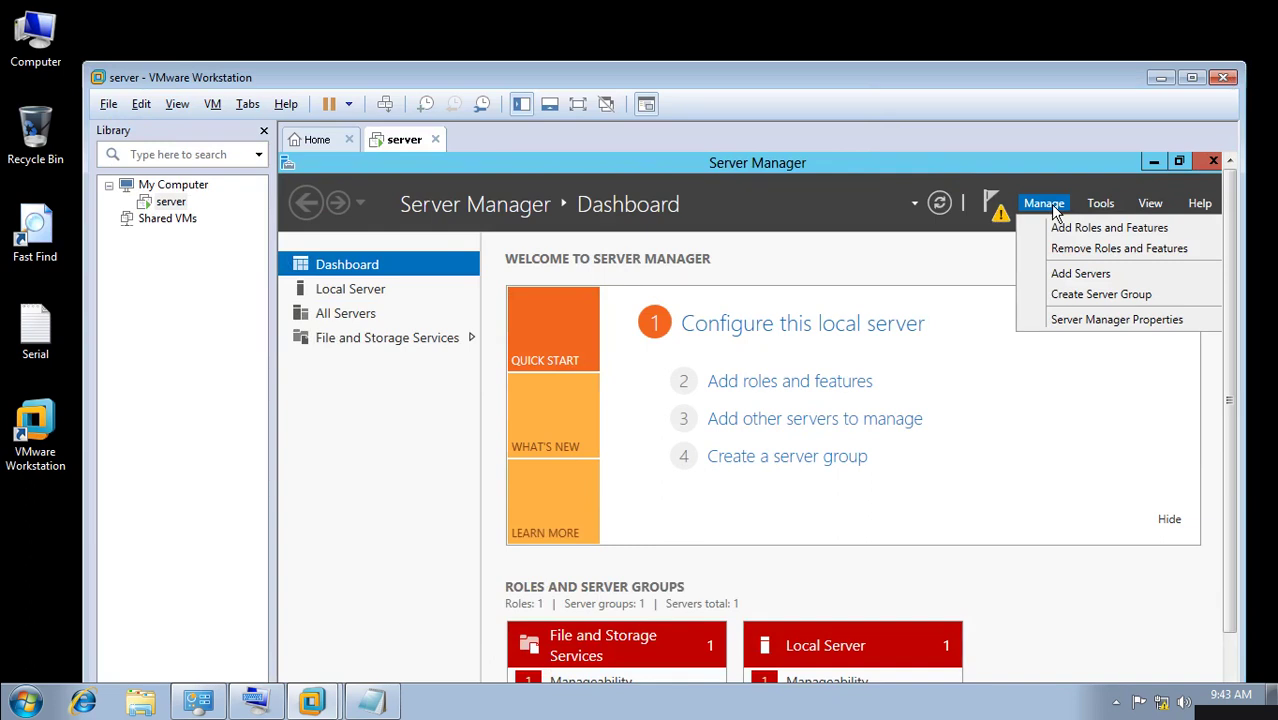
Advance the Add Roles and Features Wizard to server selection, close it, and maximize VMware.
click(1093, 233)
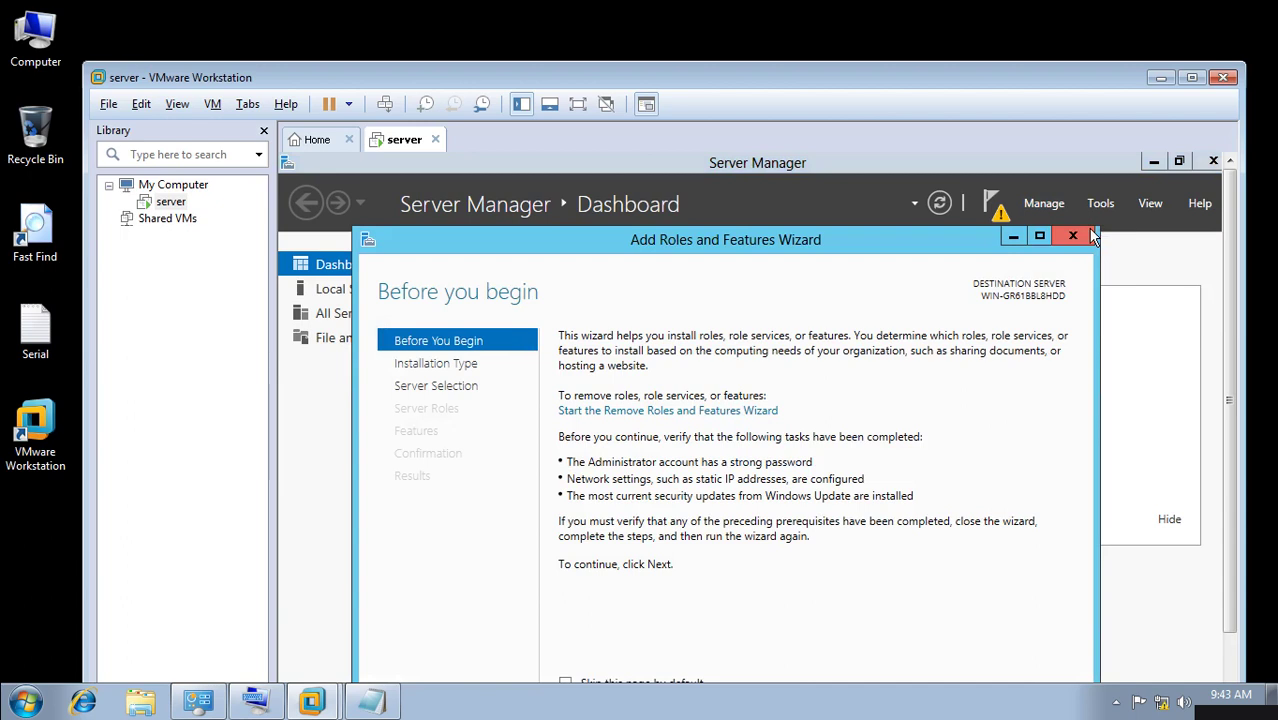
drag(861, 241, 862, 168)
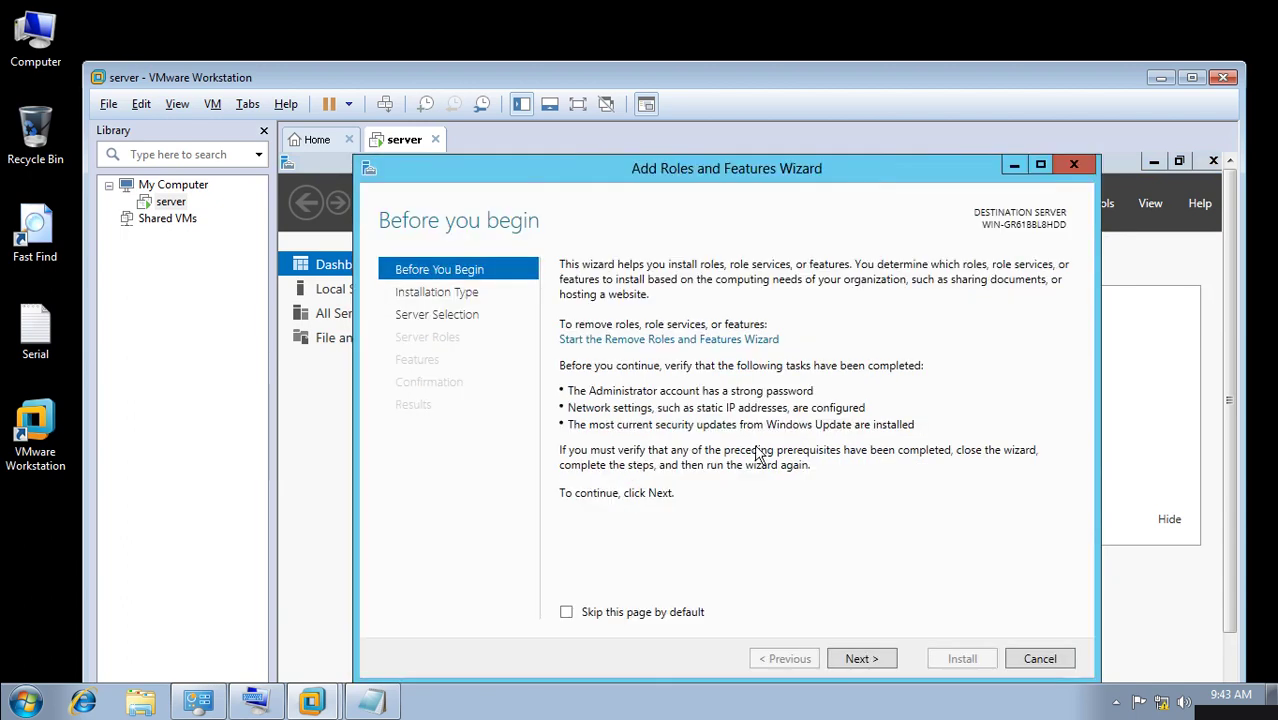
click(858, 660)
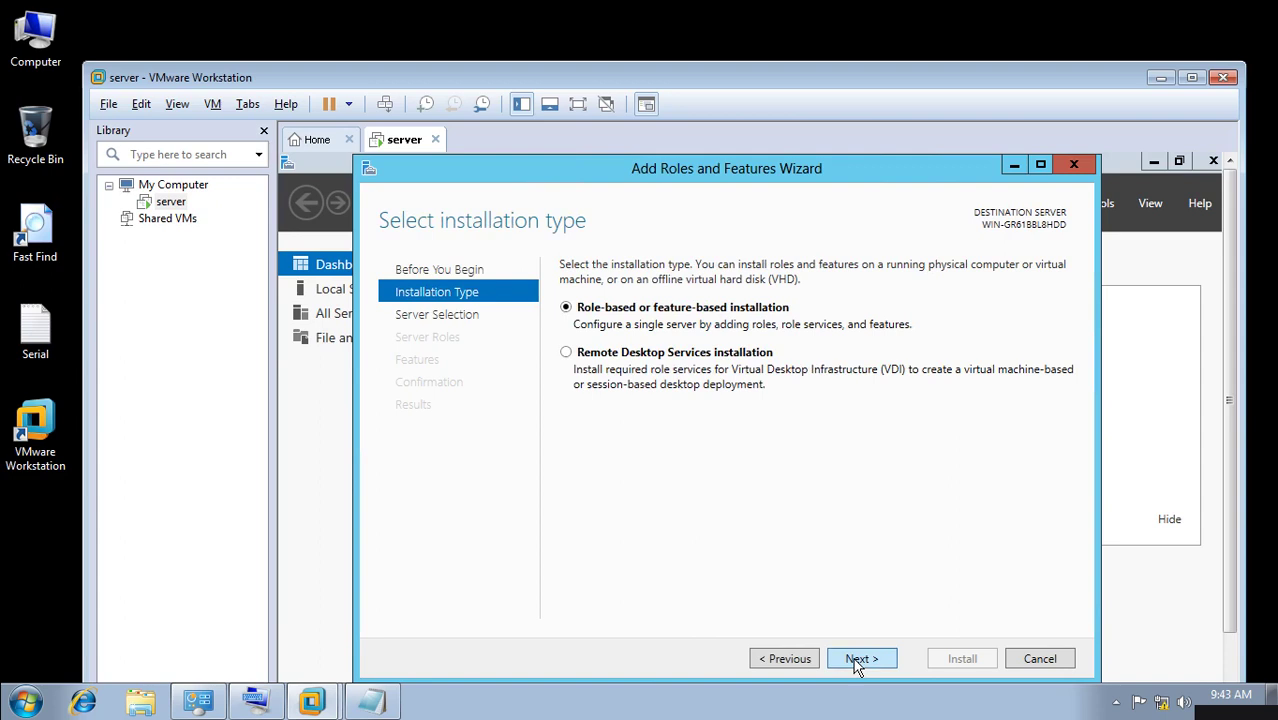
click(857, 662)
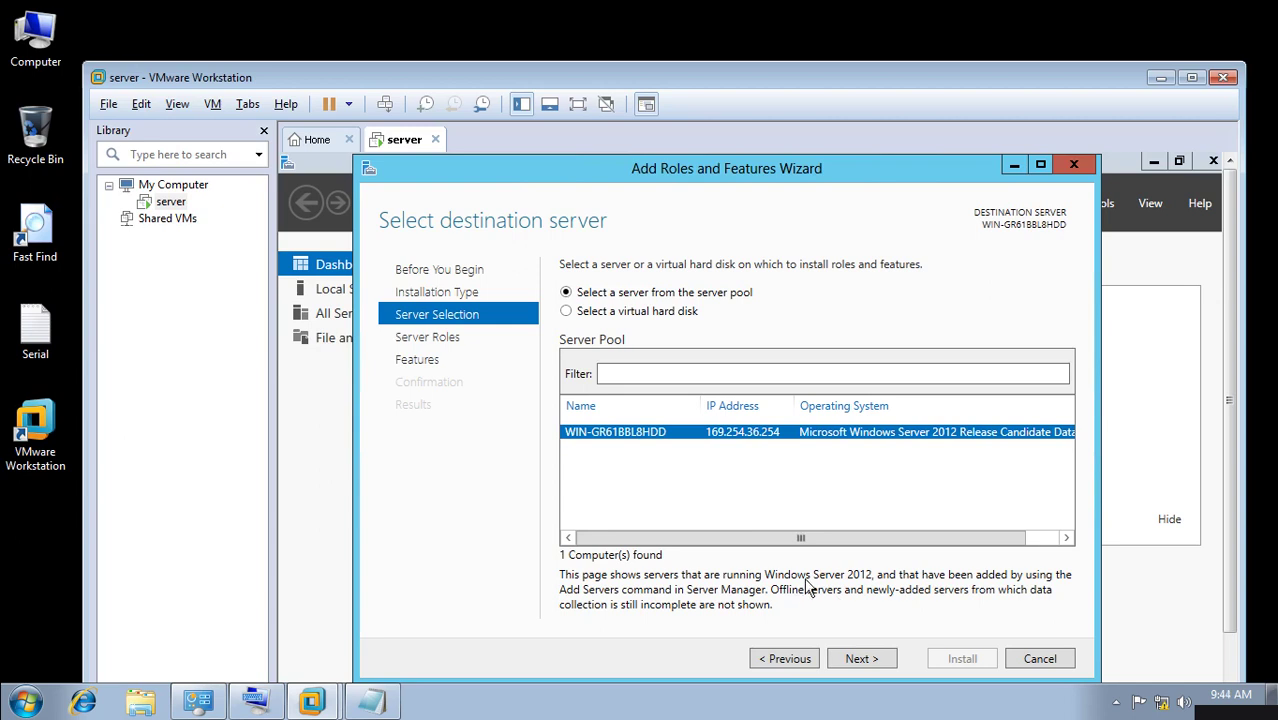
click(1074, 166)
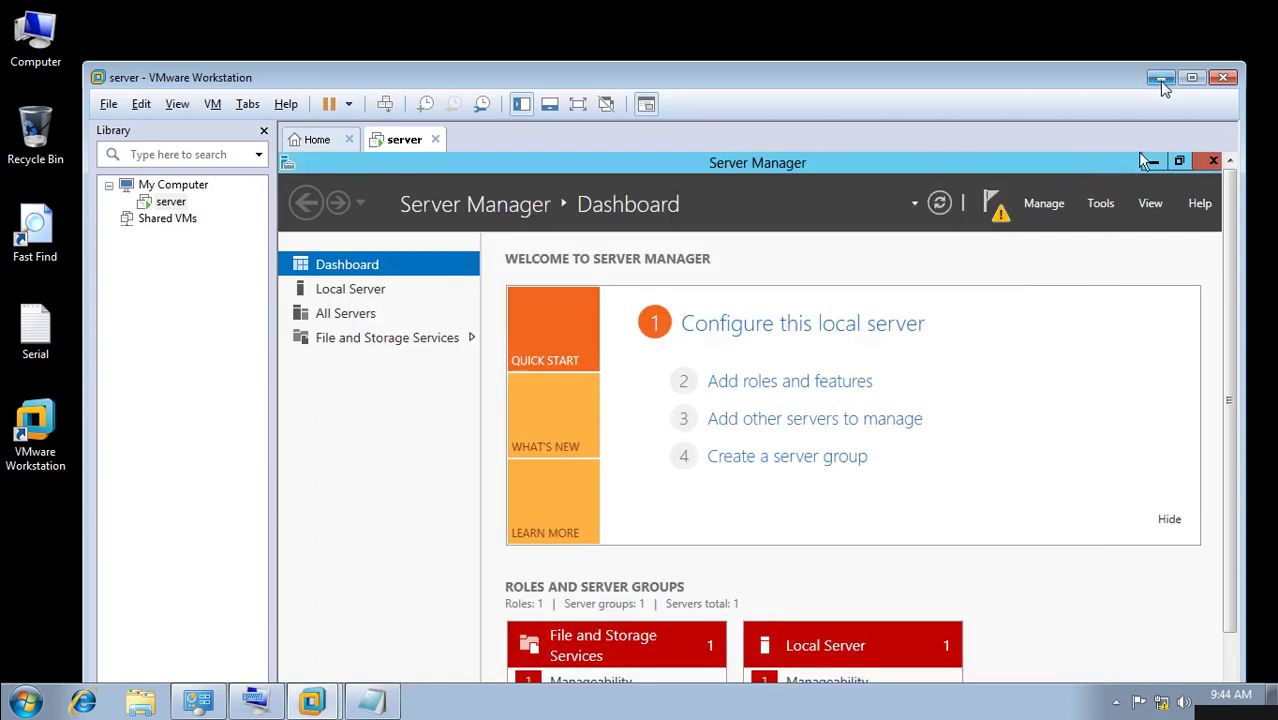
click(1191, 78)
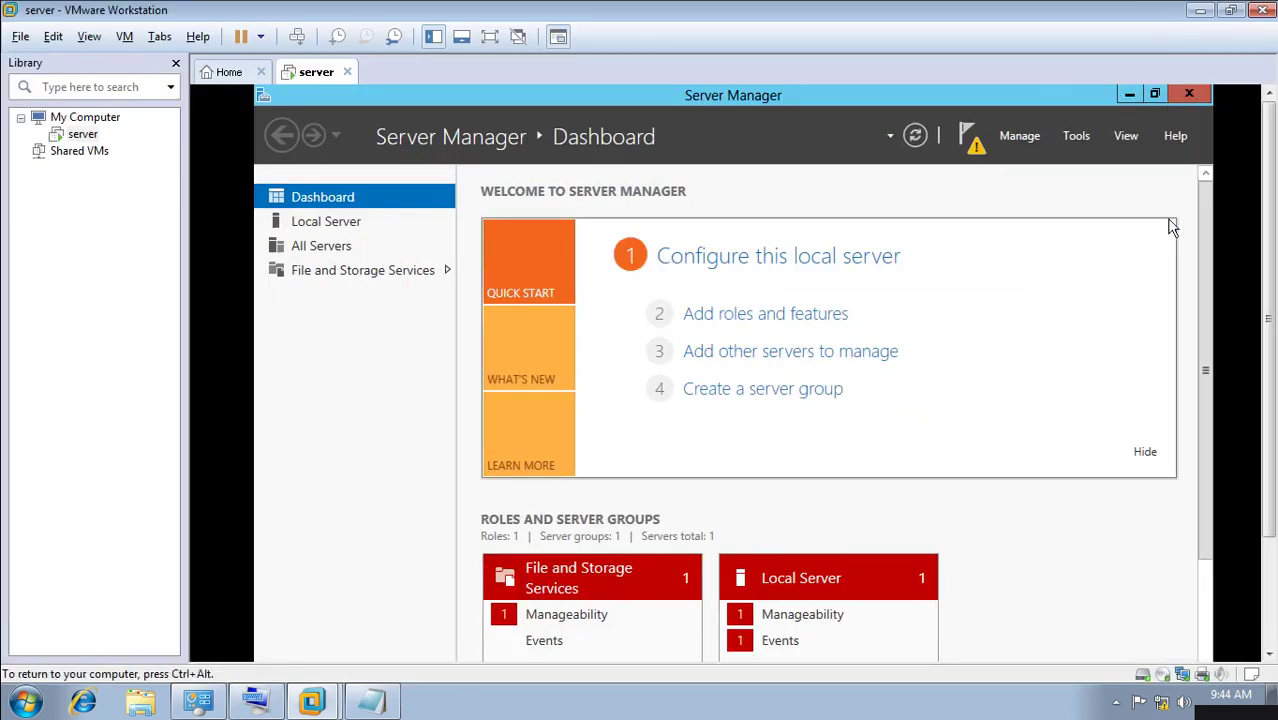
Minimize Server Manager and dismiss the Shutdown Event Tracker on the server desktop.
scroll(1208, 248, down, 2)
scroll(1208, 248, up, 2)
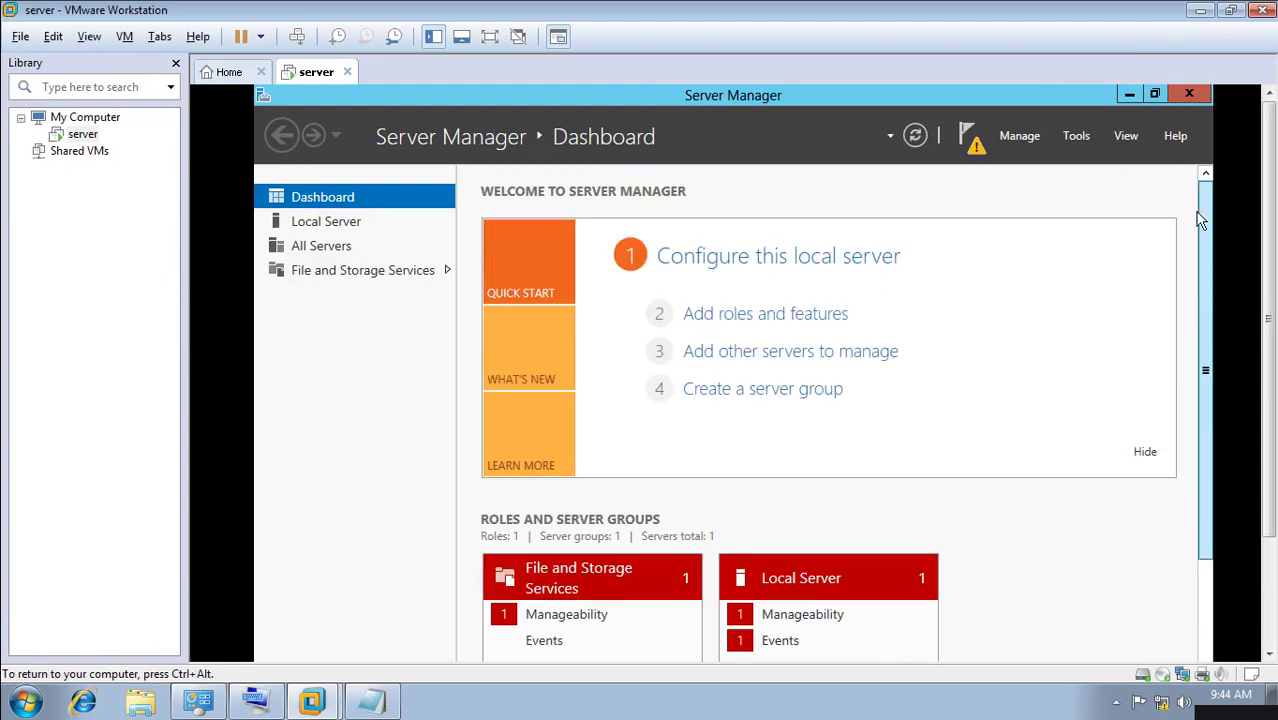
click(1127, 95)
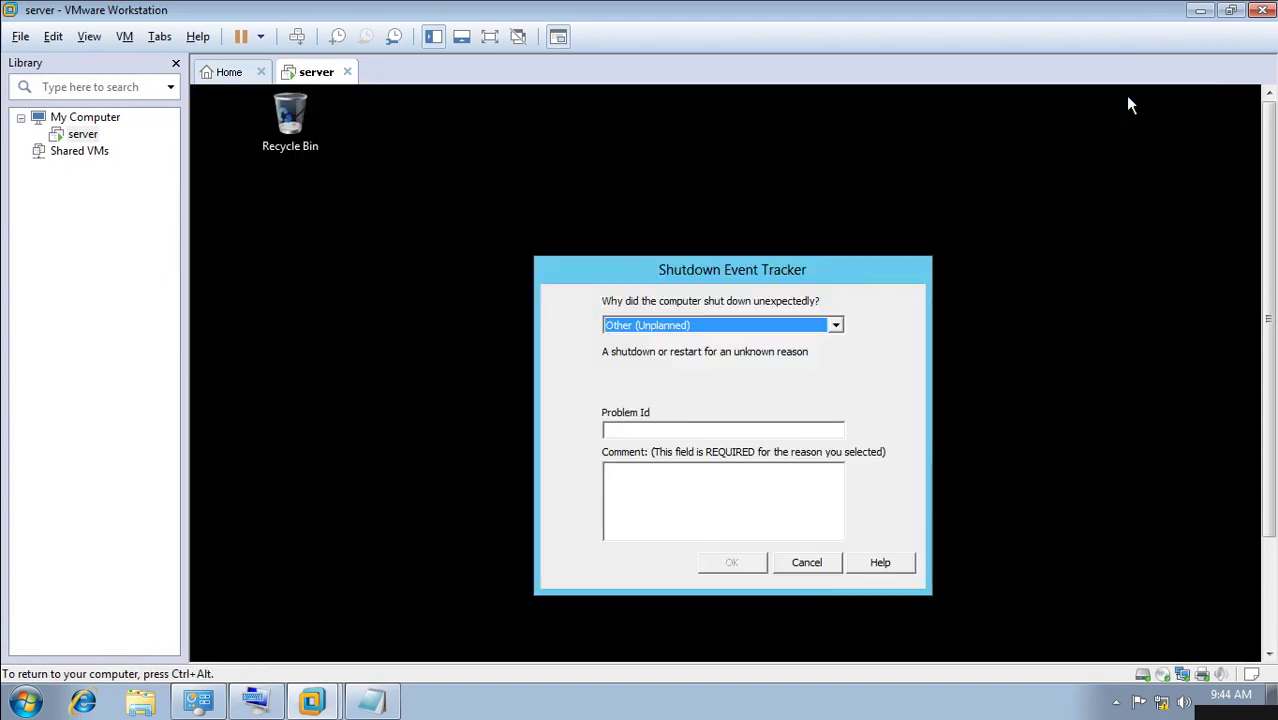
click(807, 563)
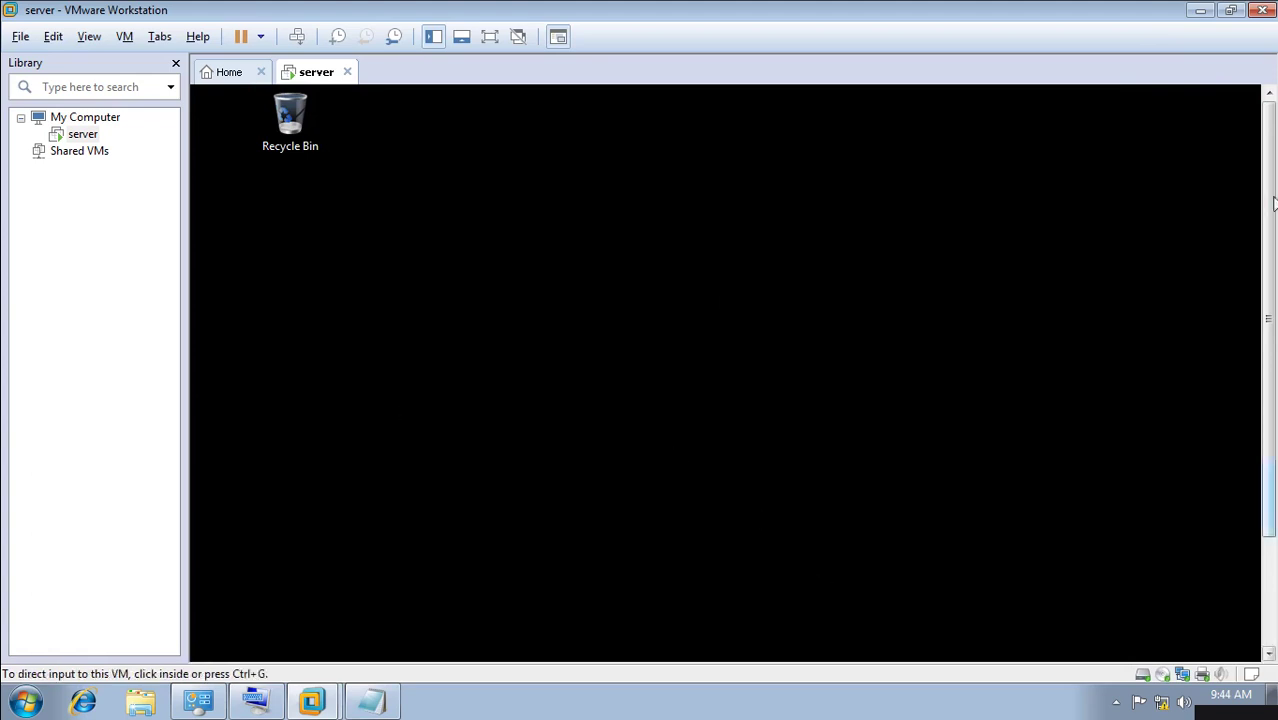
drag(1270, 317, 1272, 532)
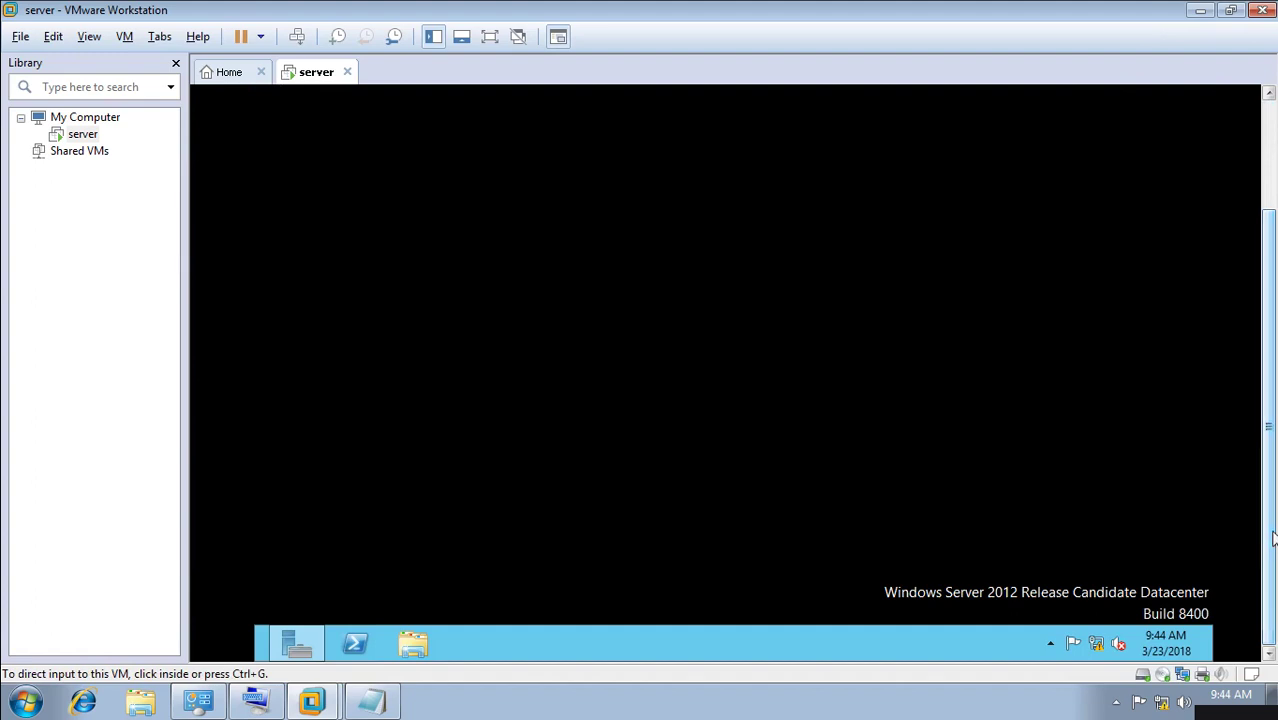
Restore Server Manager from the guest taskbar after dismissing the taskbar's context menu.
right_click(259, 645)
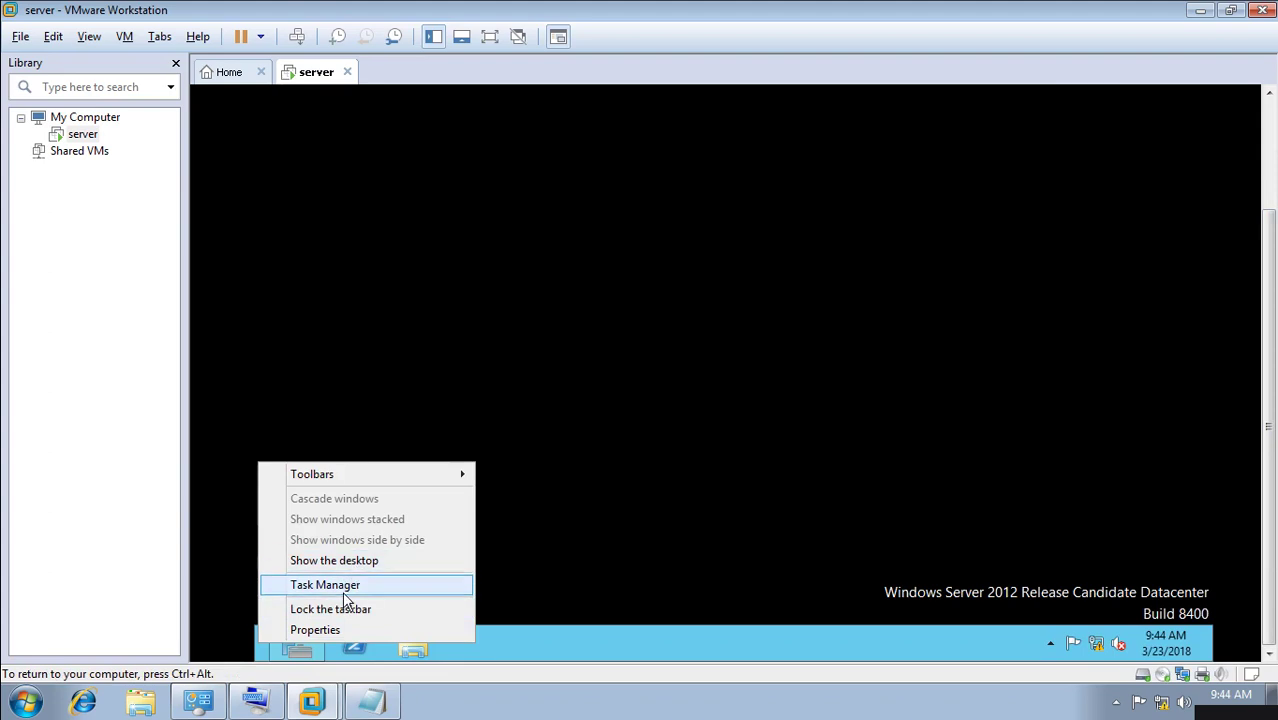
mouse_move(334, 478)
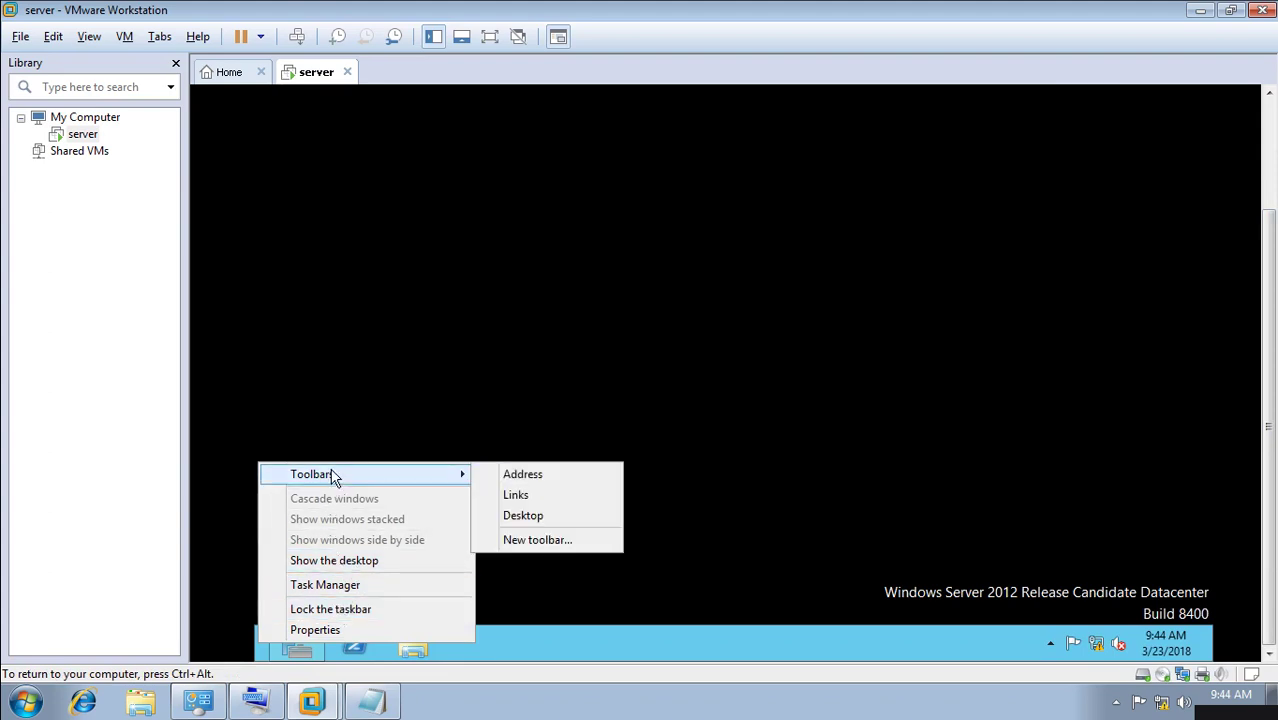
click(578, 270)
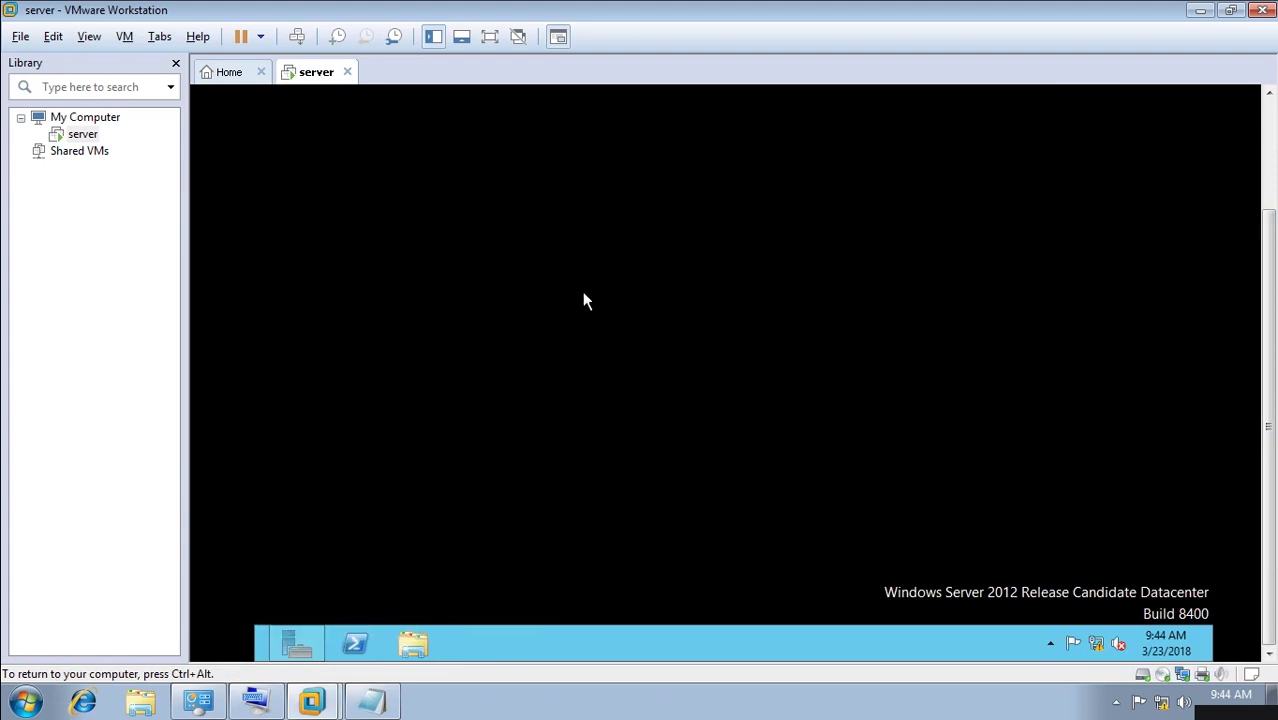
click(297, 643)
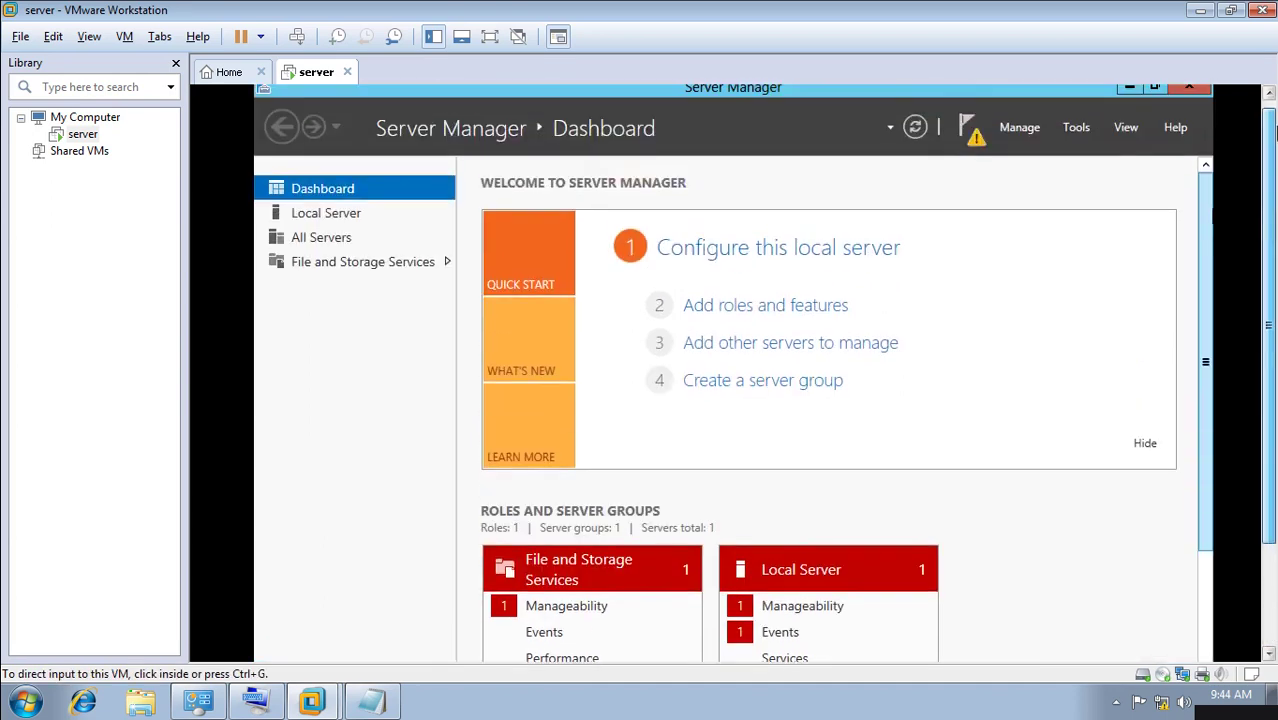
Start Add Roles and Features and advance past introduction, installation type, server and roles to Features.
click(1025, 134)
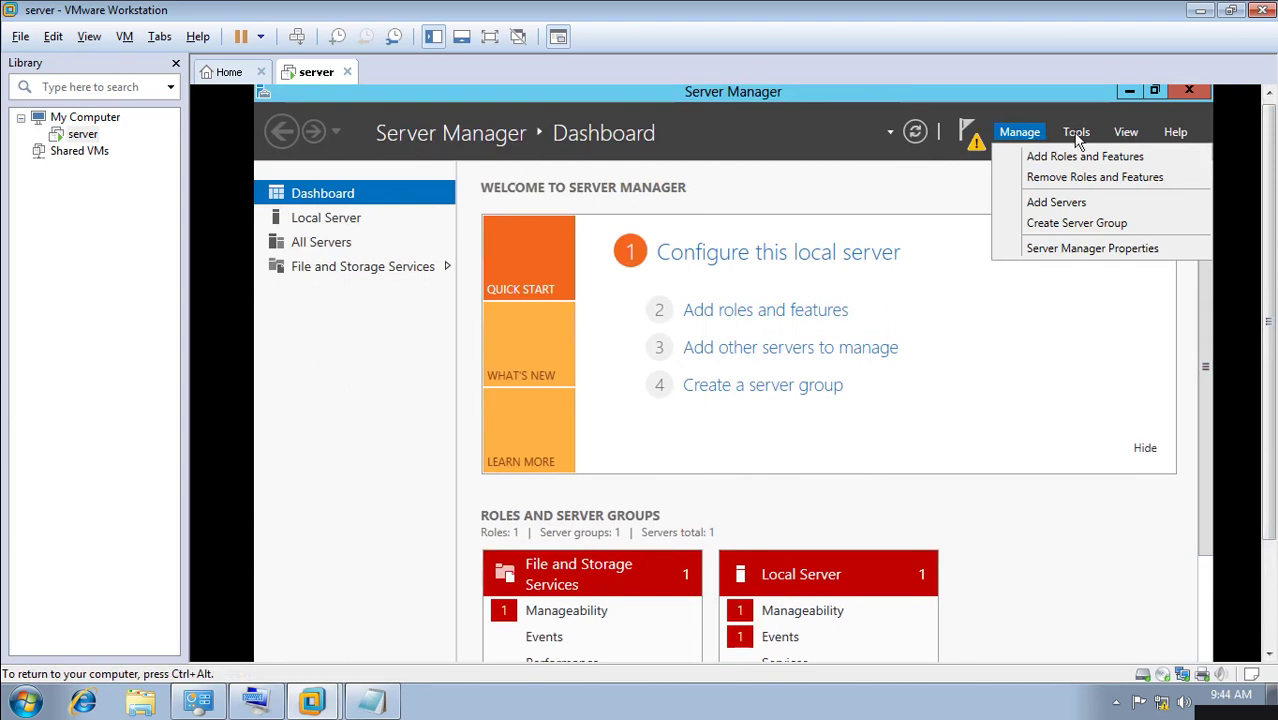
click(1067, 160)
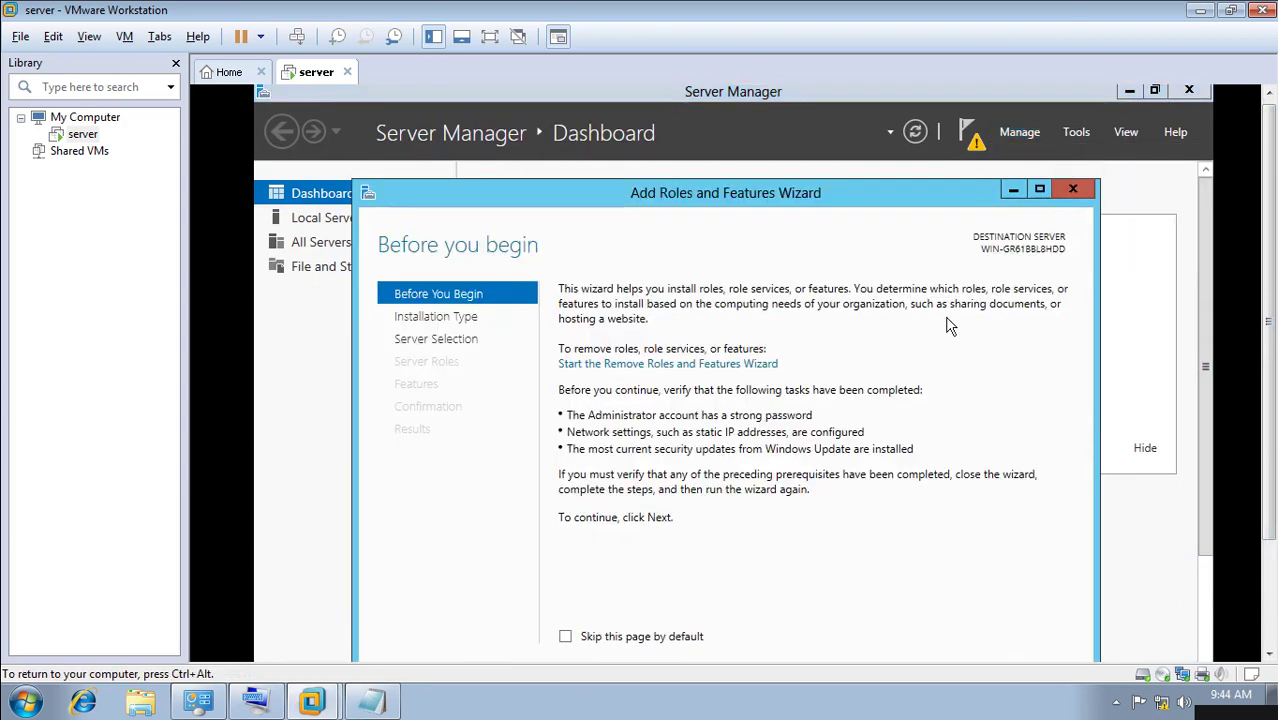
drag(723, 186, 723, 105)
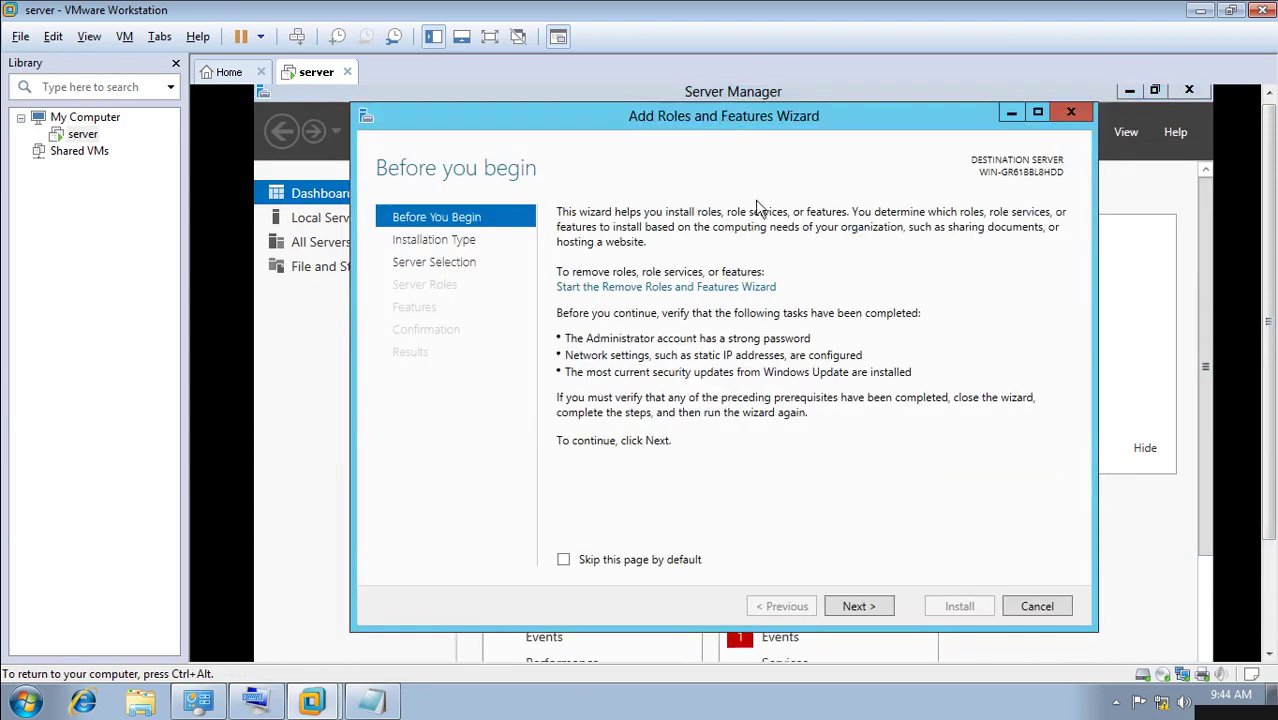
click(858, 606)
click(871, 607)
click(871, 607)
click(871, 607)
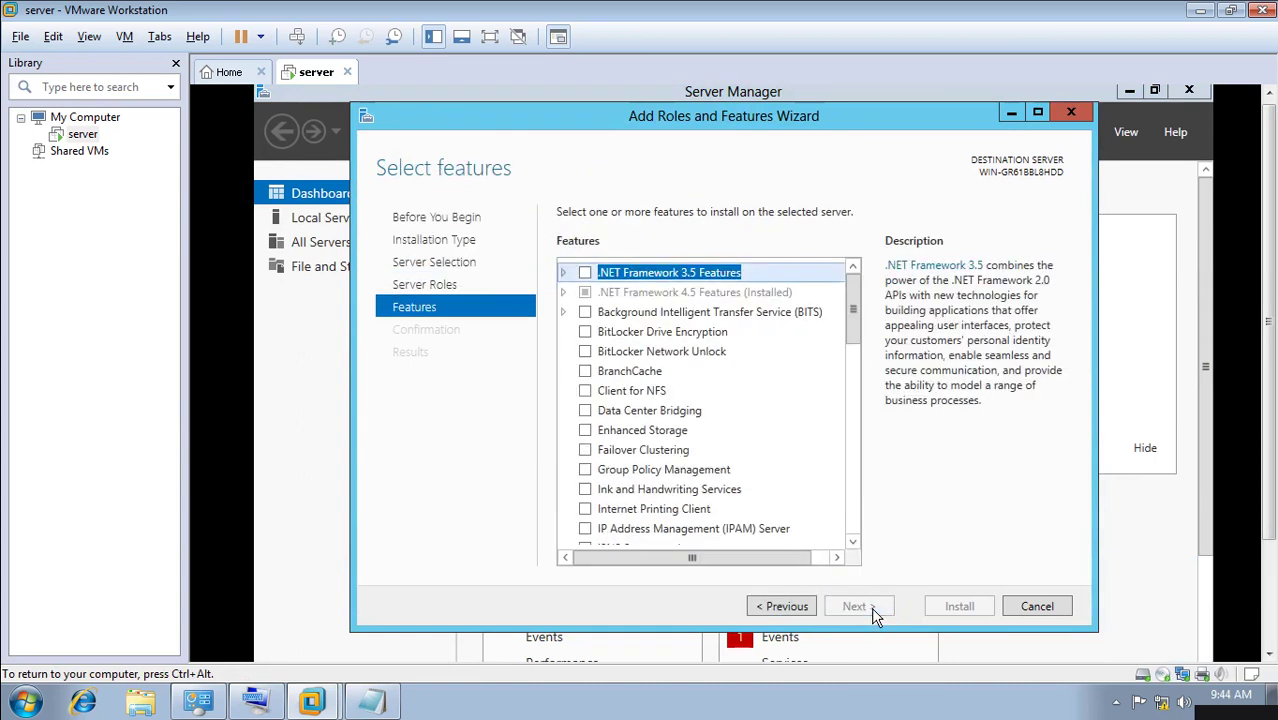
Tick Desktop Experience under User Interfaces and Infrastructure, accepting its required features.
drag(855, 330, 877, 545)
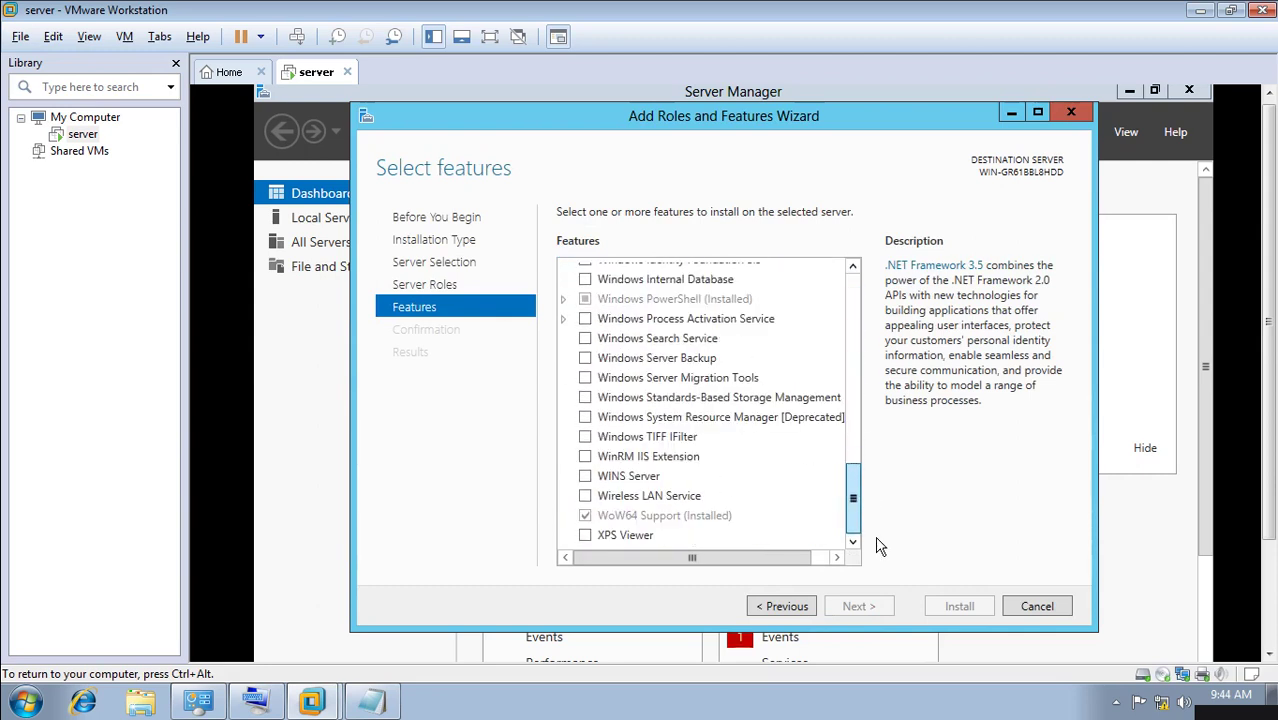
scroll(802, 480, up, 3)
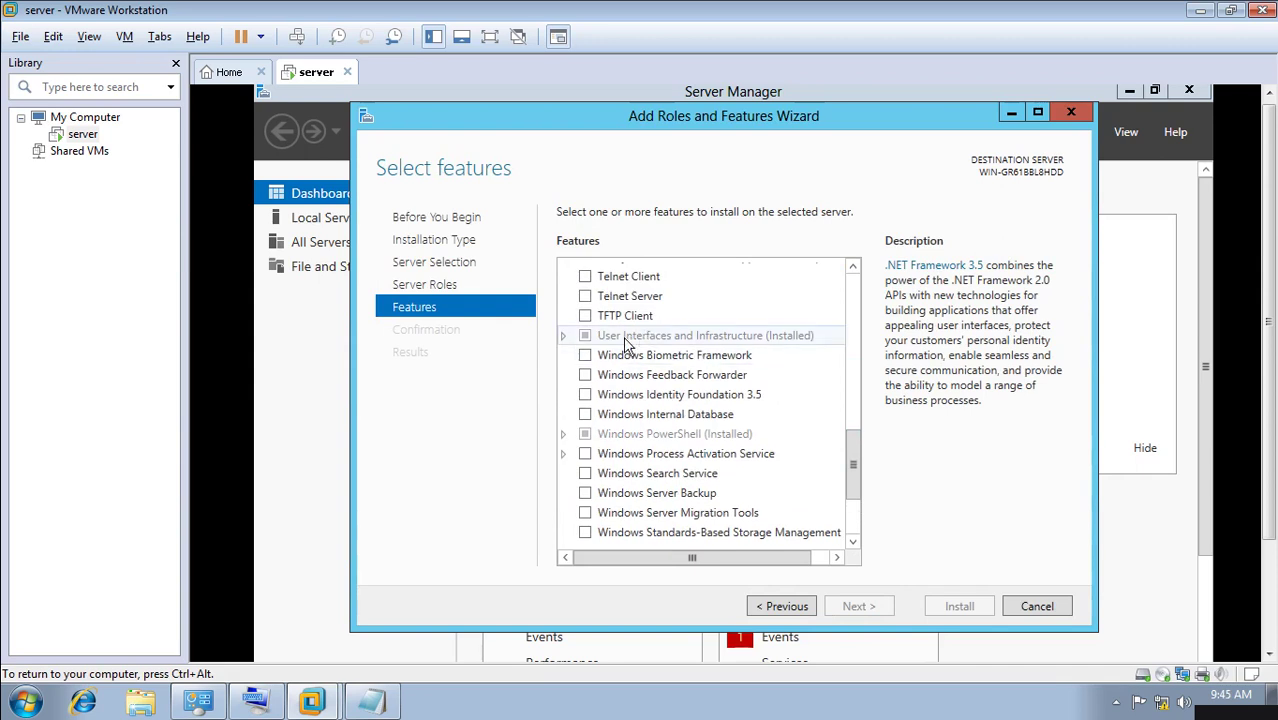
click(563, 336)
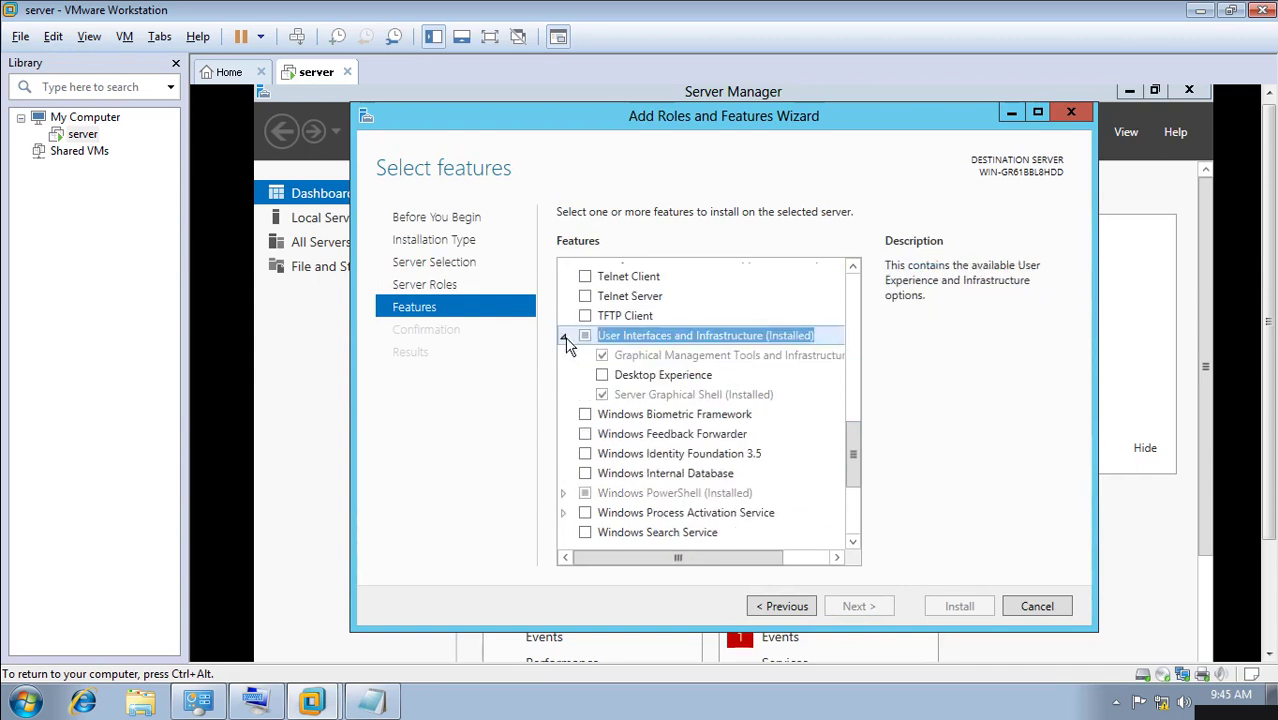
click(603, 376)
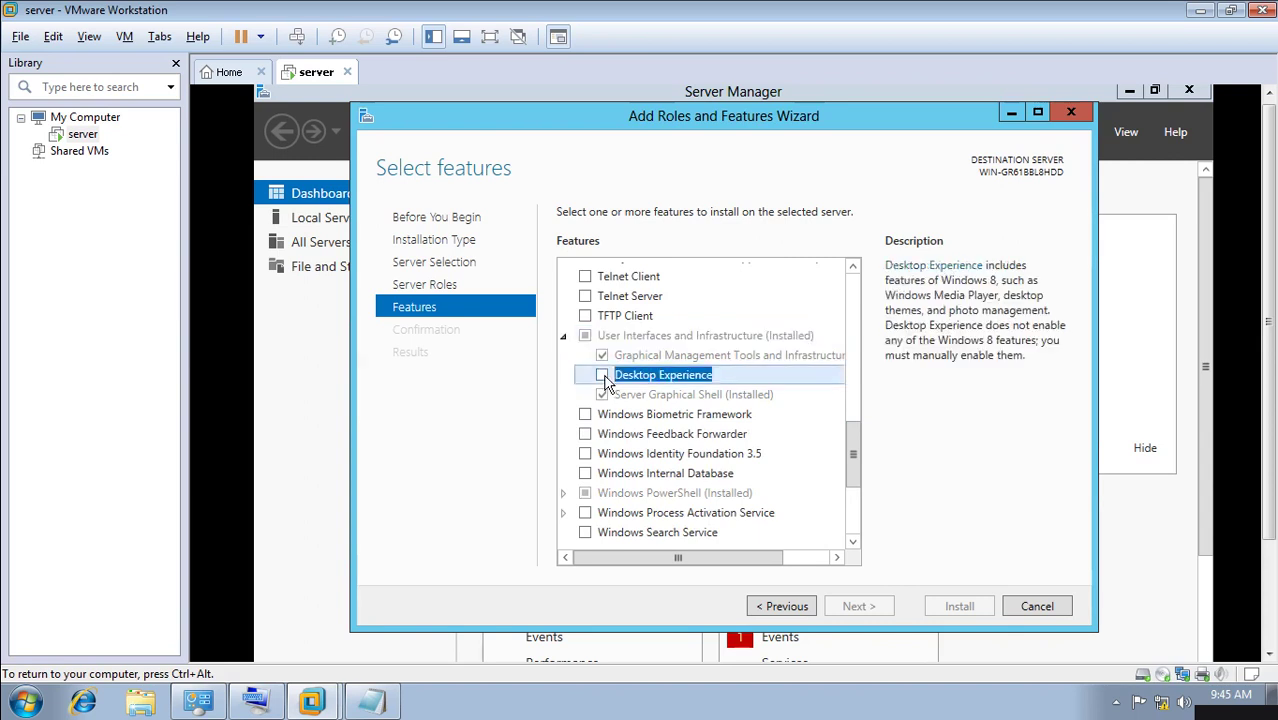
click(782, 537)
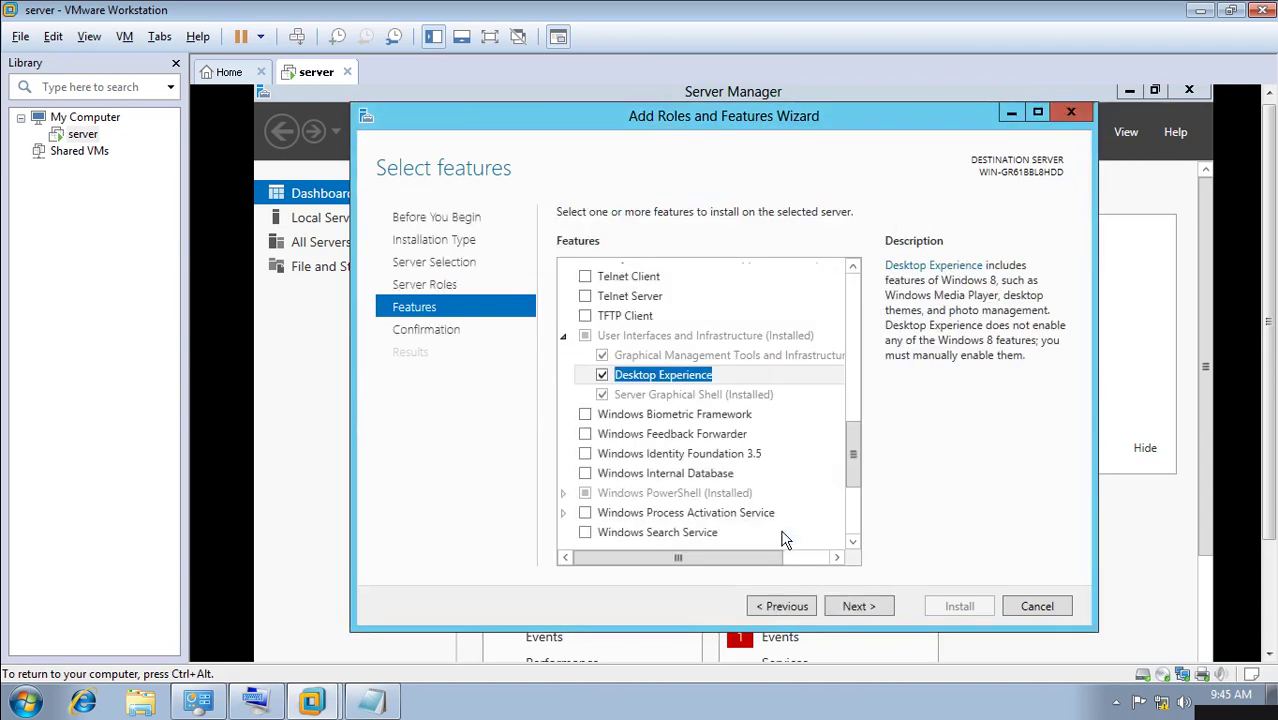
click(853, 607)
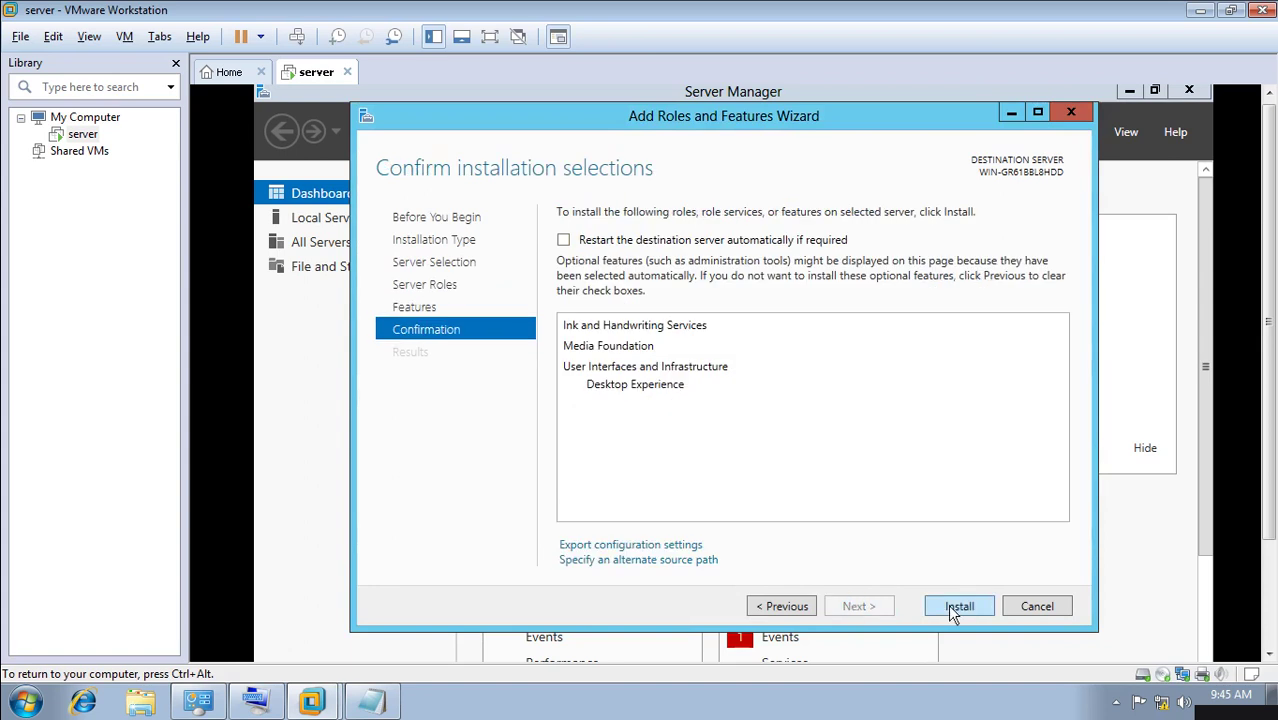
Install Desktop Experience and its required features, reposition the VMware window, then close the finished wizard.
click(981, 611)
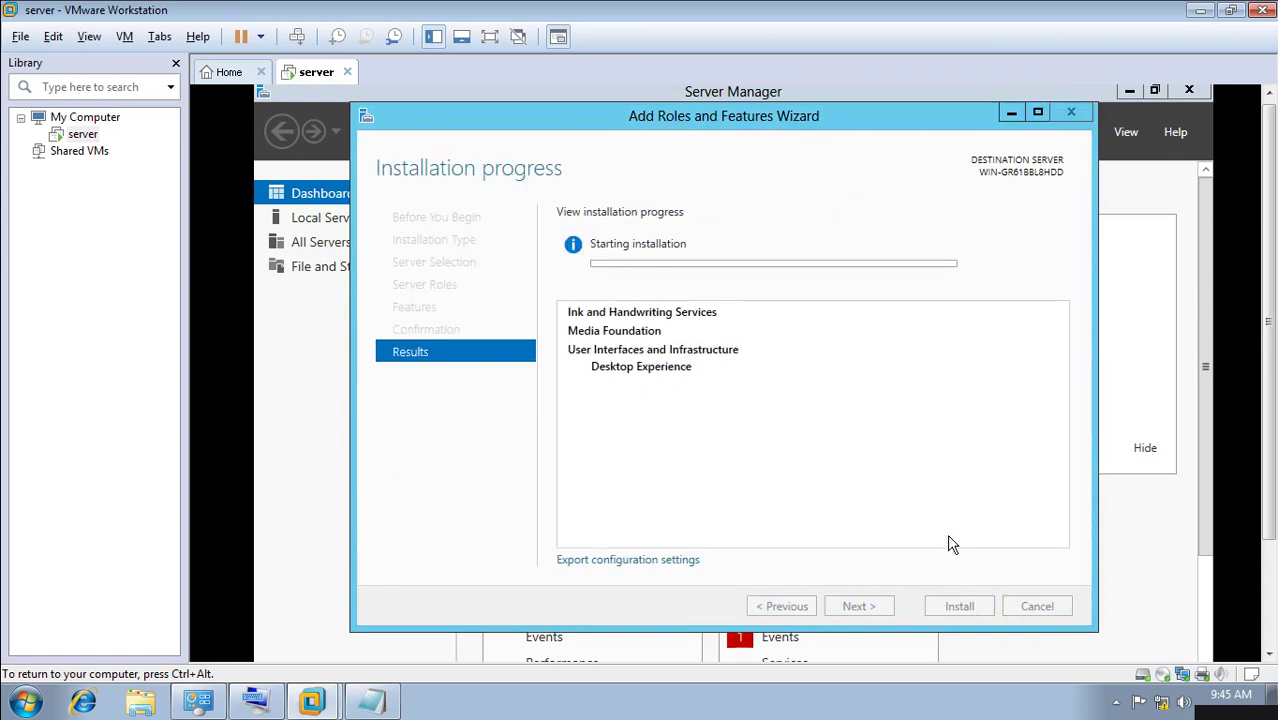
click(226, 262)
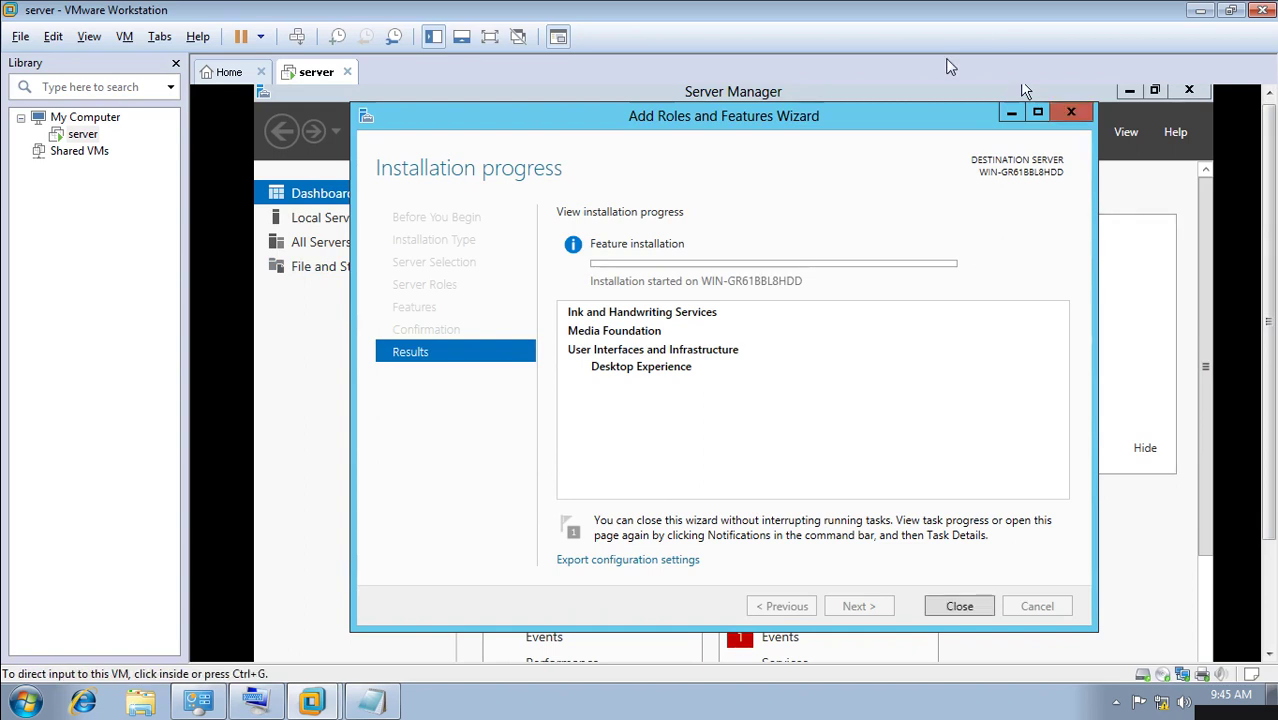
double_click(986, 9)
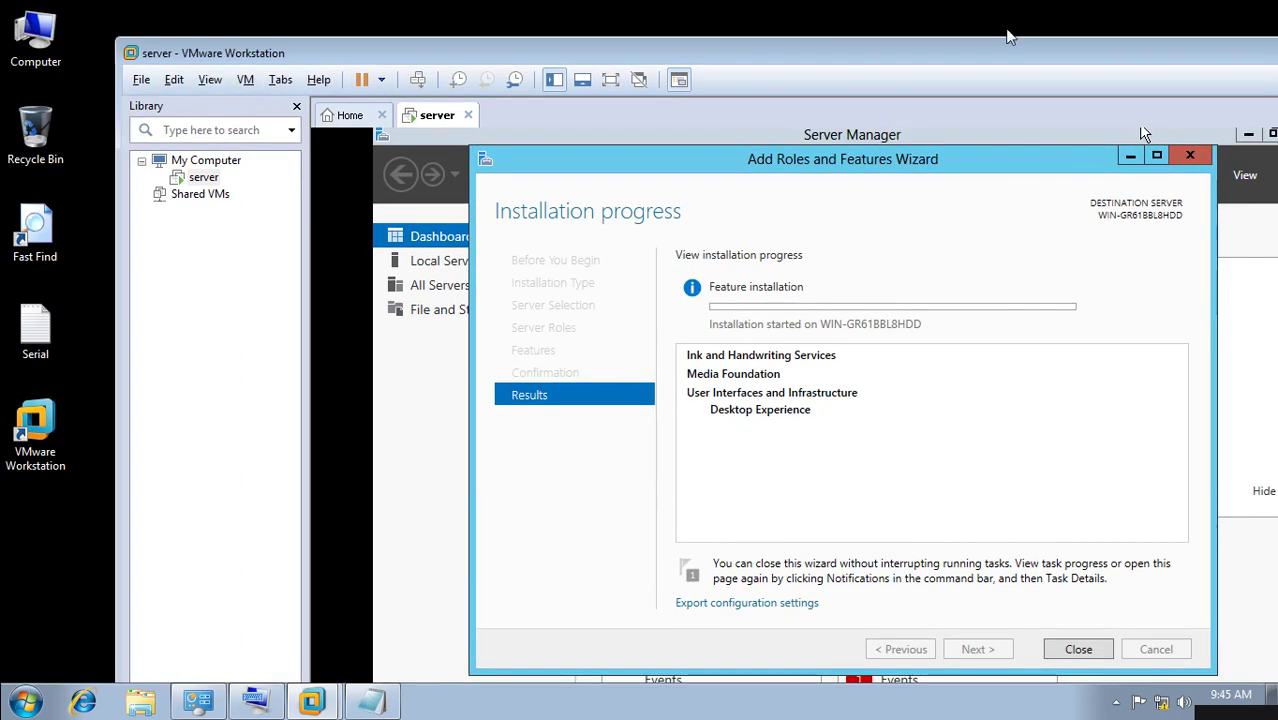
drag(999, 48, 925, 46)
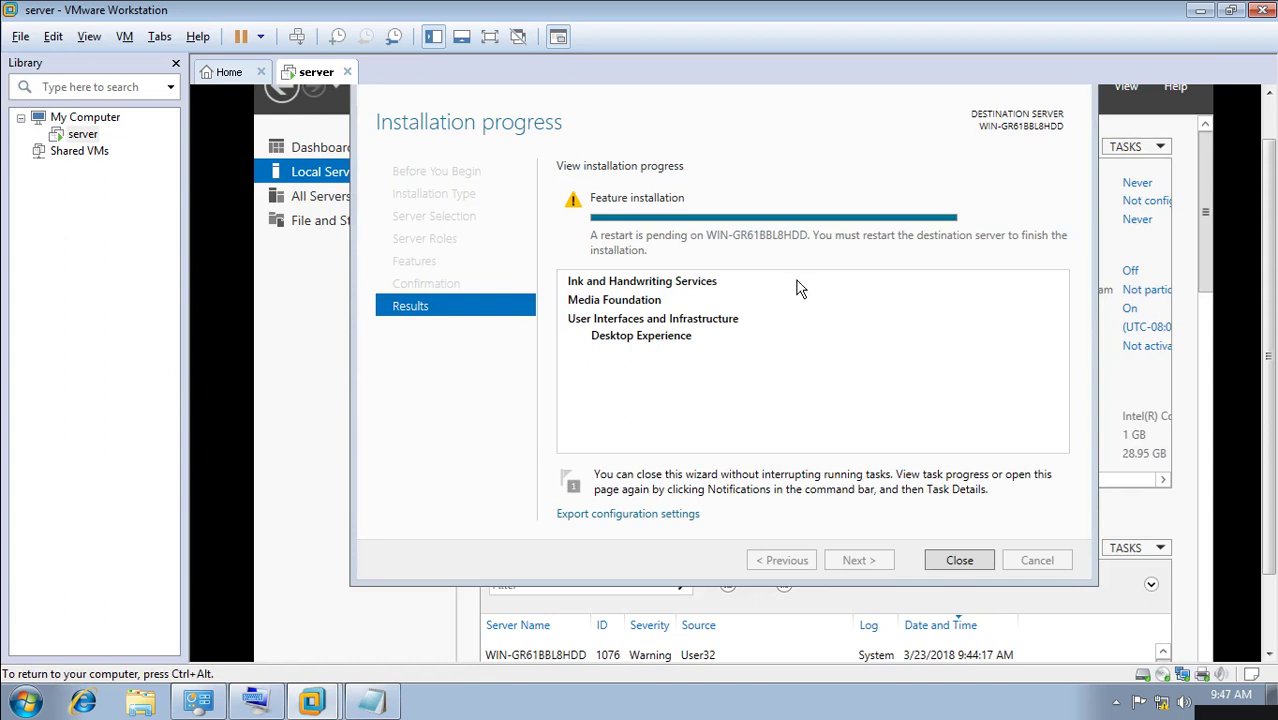
click(960, 564)
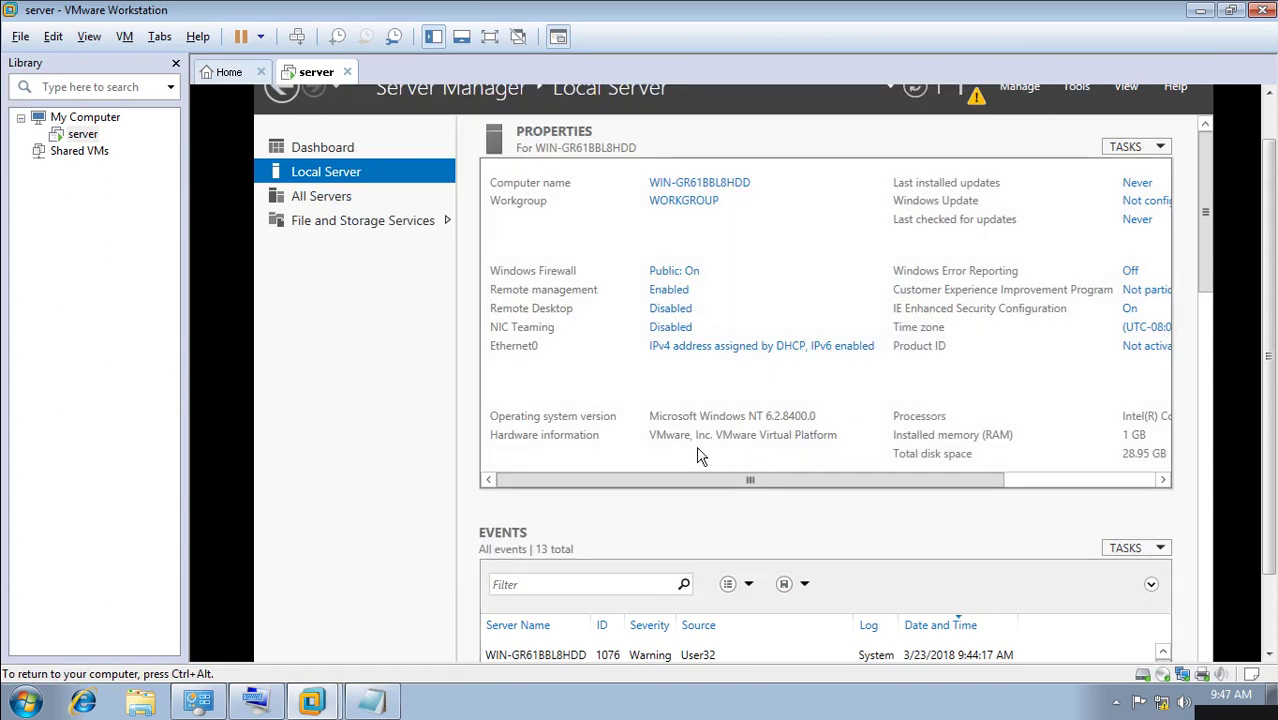
Switch Server Manager to the Dashboard page, then back to Local Server.
mouse_move(1208, 272)
mouse_down()
mouse_move(1205, 354)
mouse_move(1210, 272)
mouse_up()
click(323, 149)
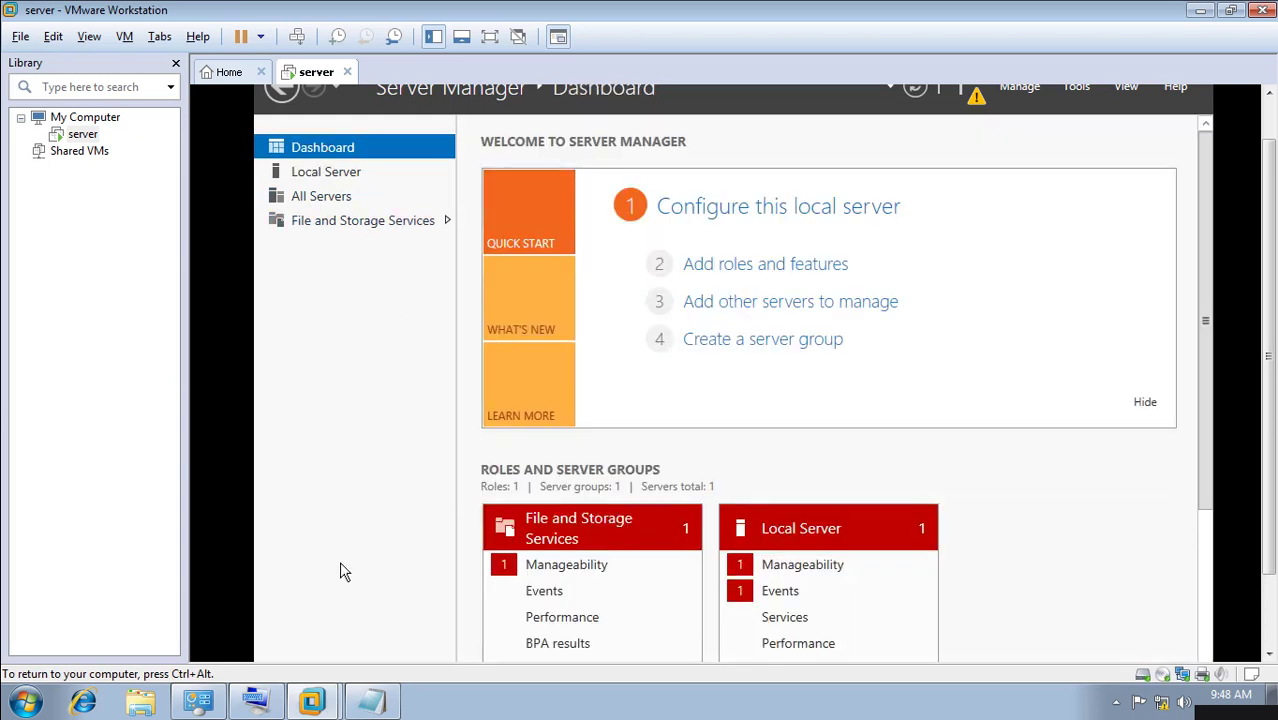
click(323, 177)
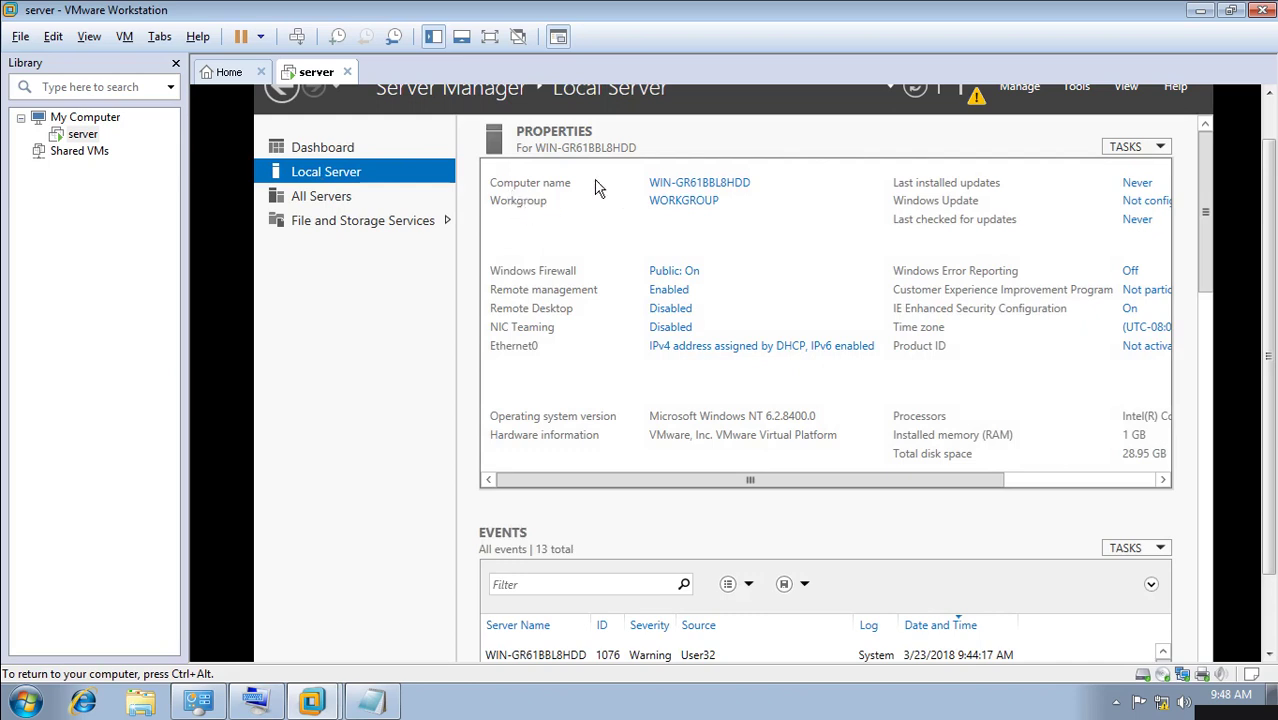
Change the computer name to DC in System Properties and choose Restart Now.
click(707, 188)
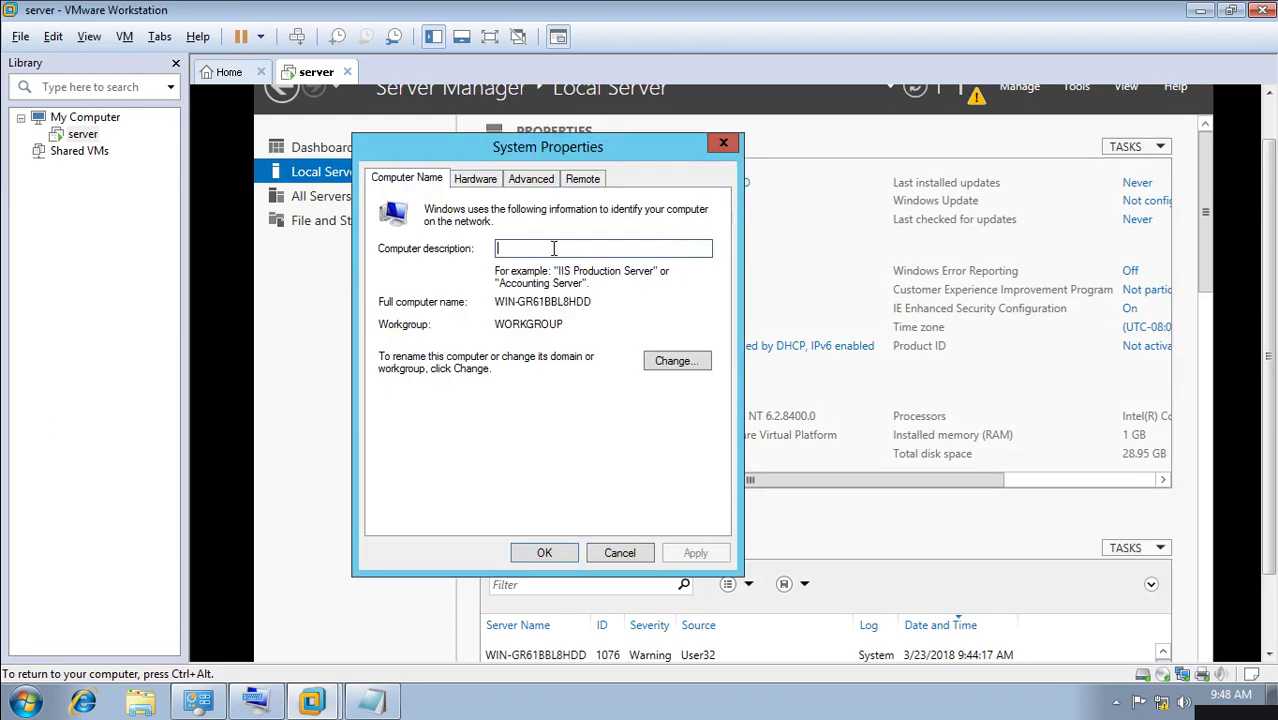
click(670, 366)
key(BackSpace)
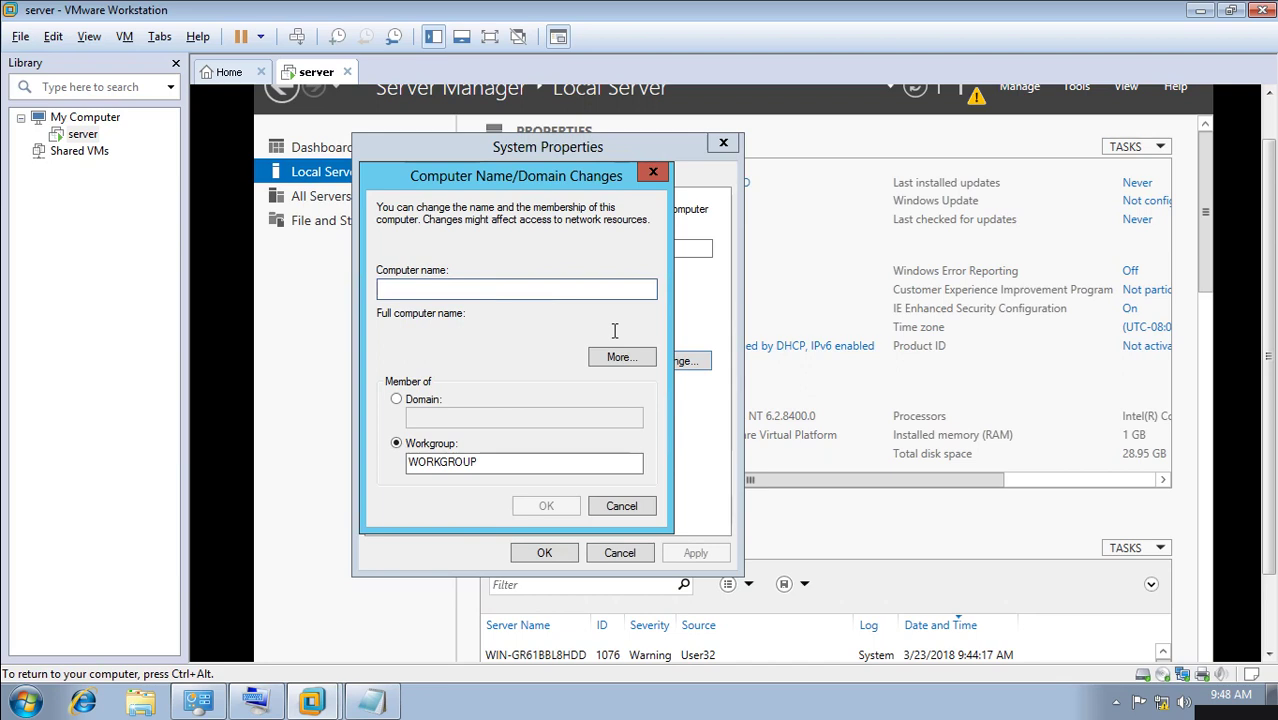
text(DC)
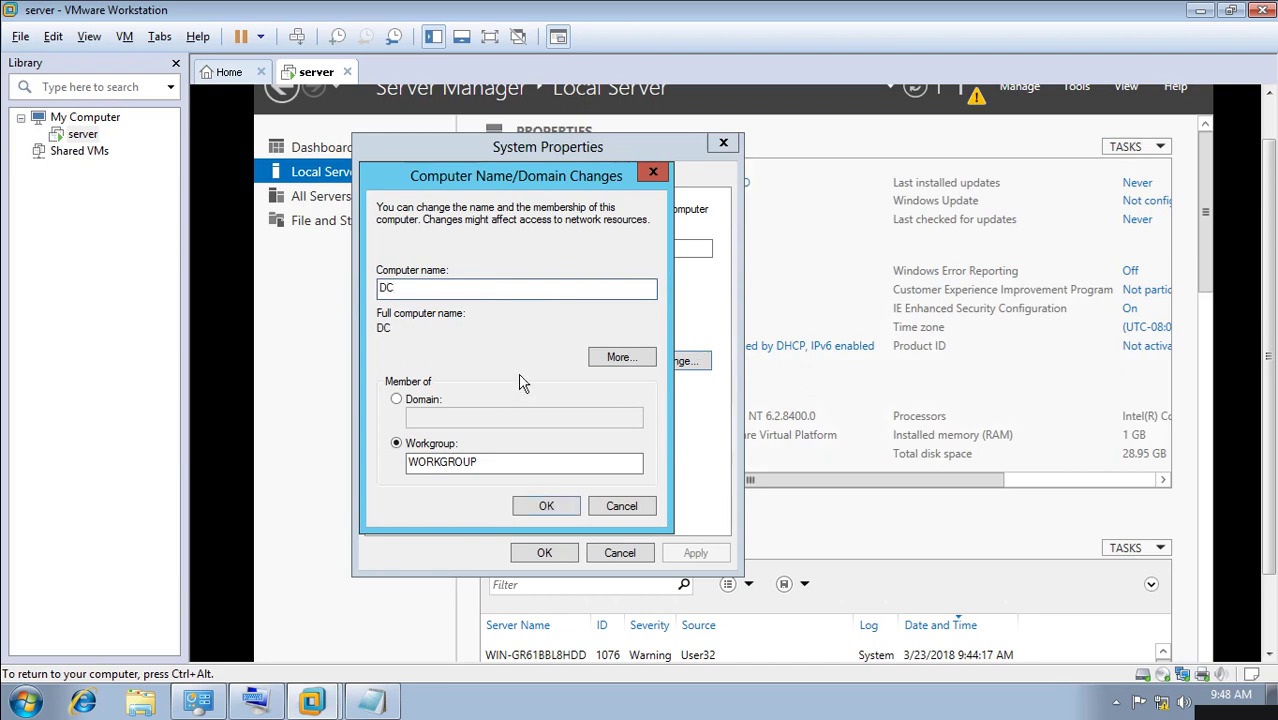
click(547, 506)
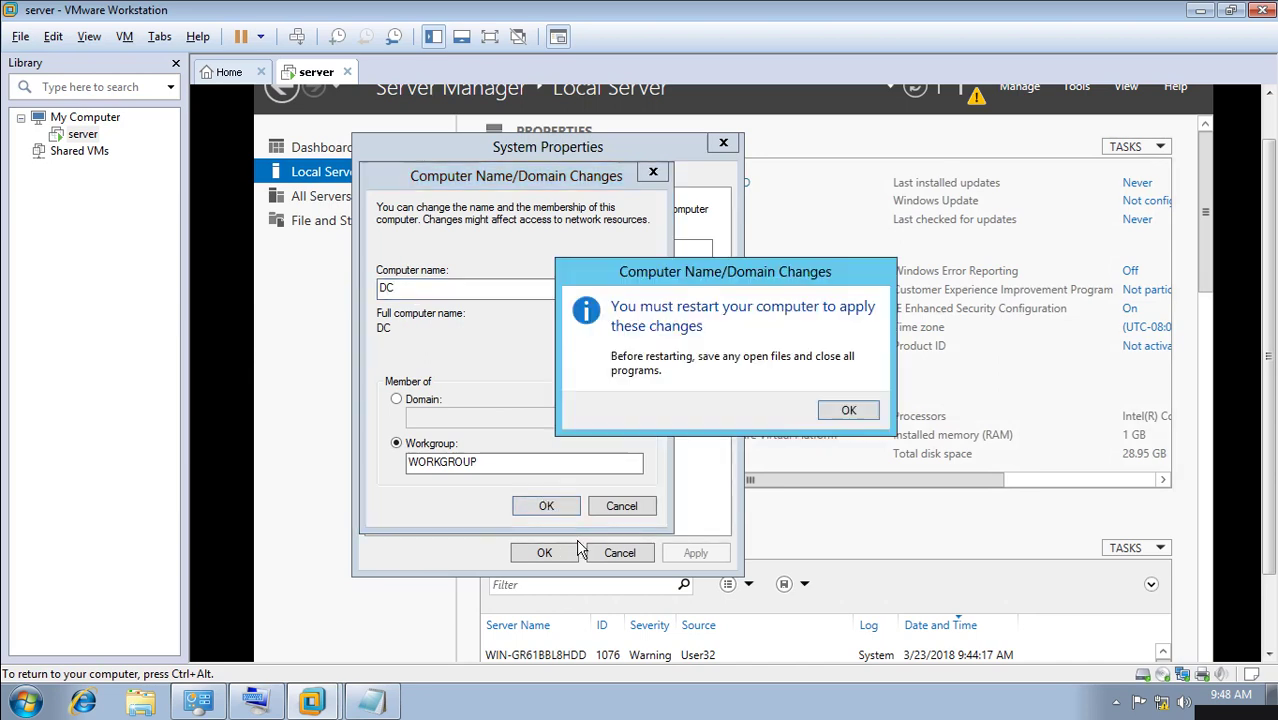
click(848, 412)
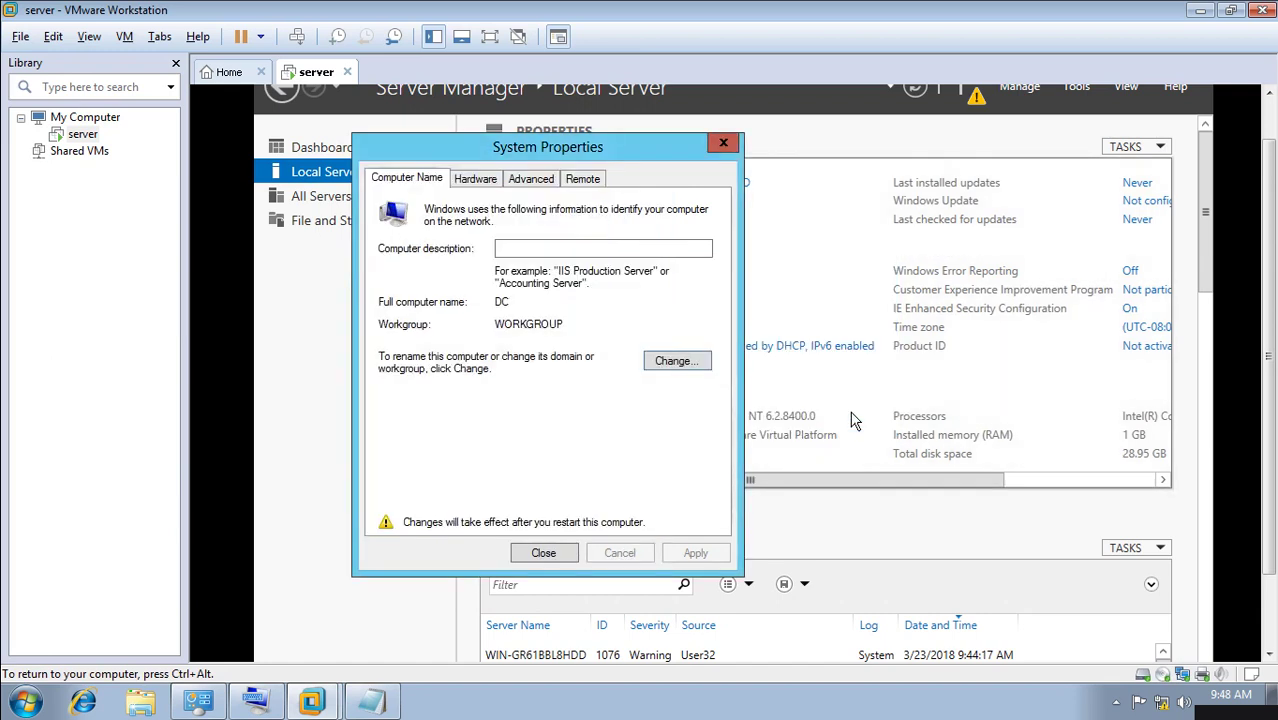
click(570, 553)
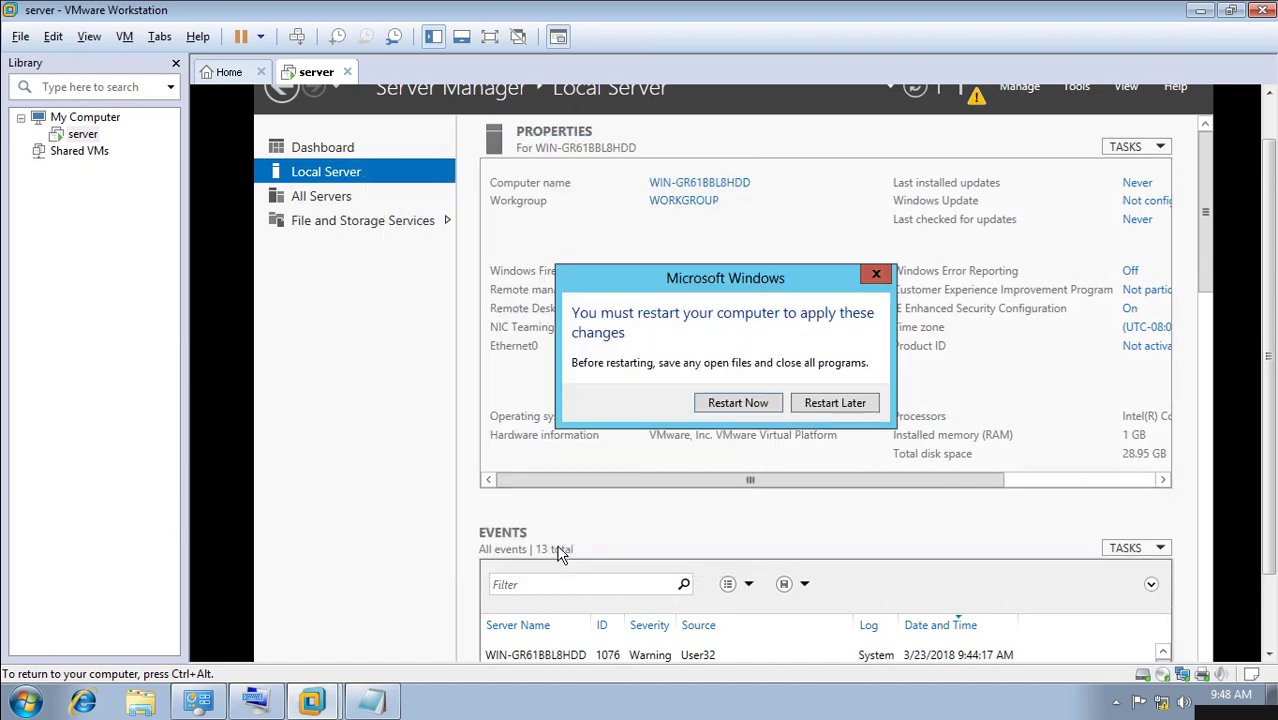
click(762, 412)
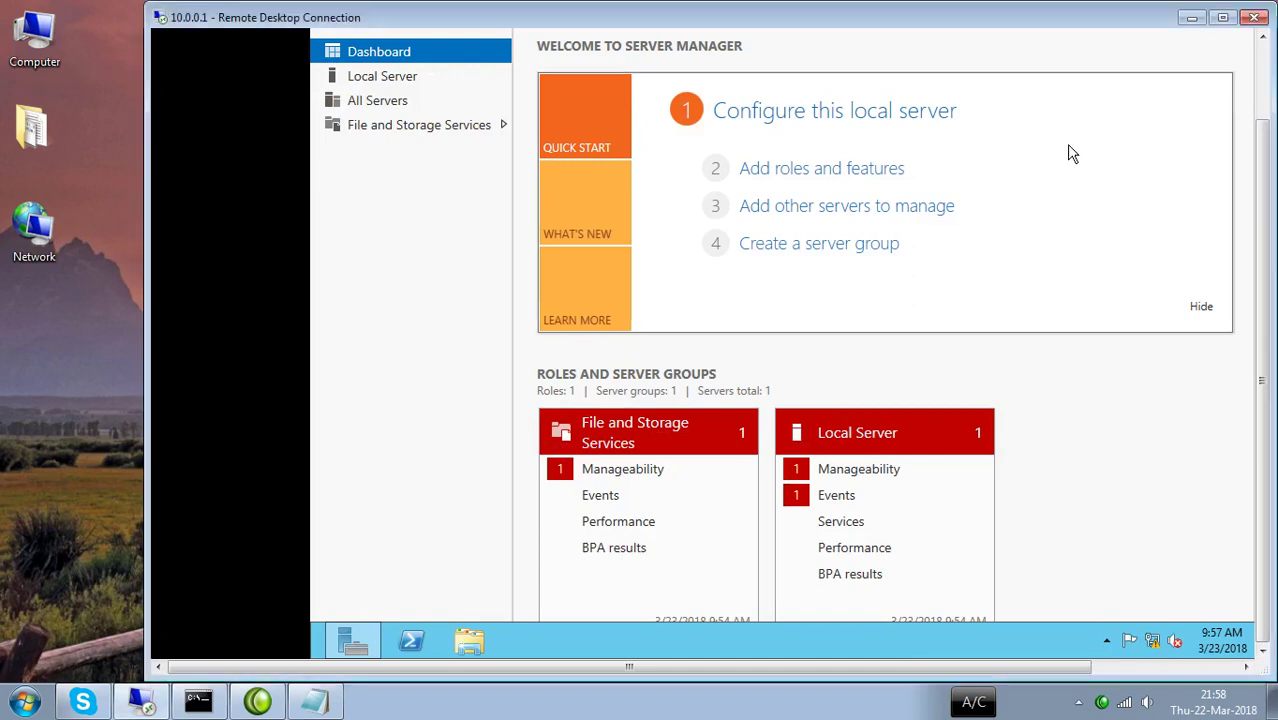
Minimize VMware and maximize the Remote Desktop session window.
drag(1265, 183, 1263, 103)
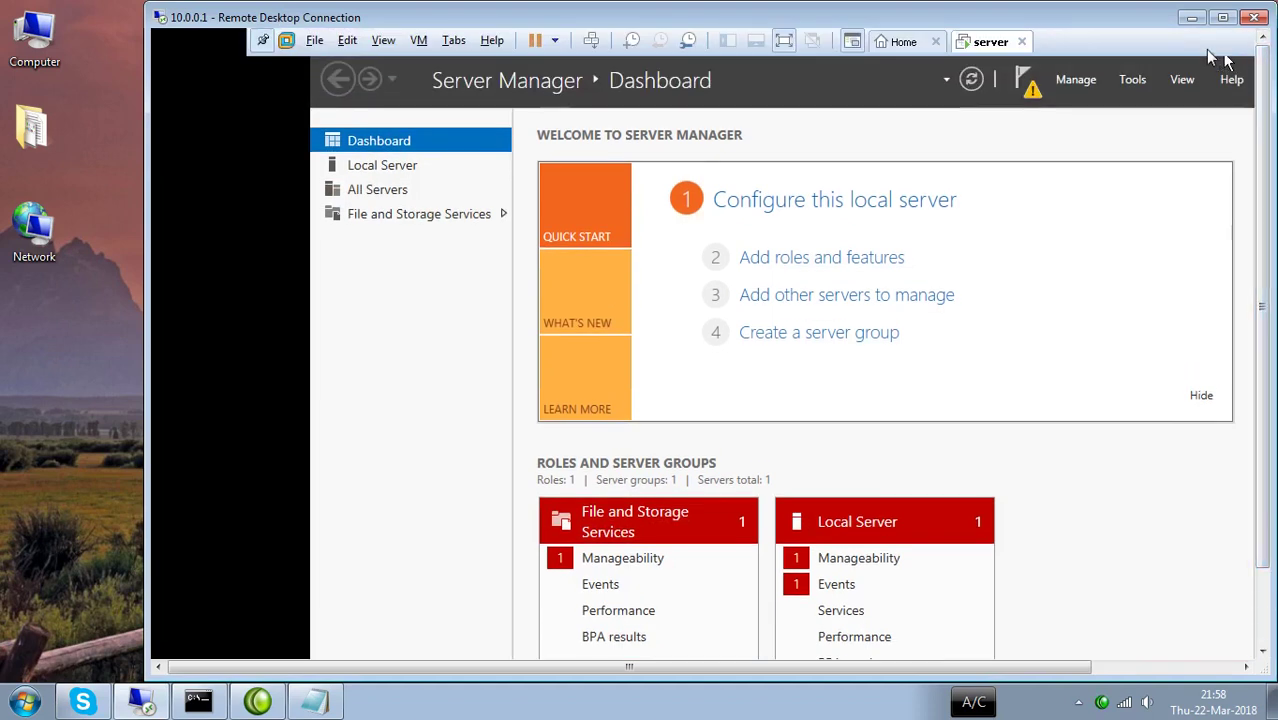
click(1192, 22)
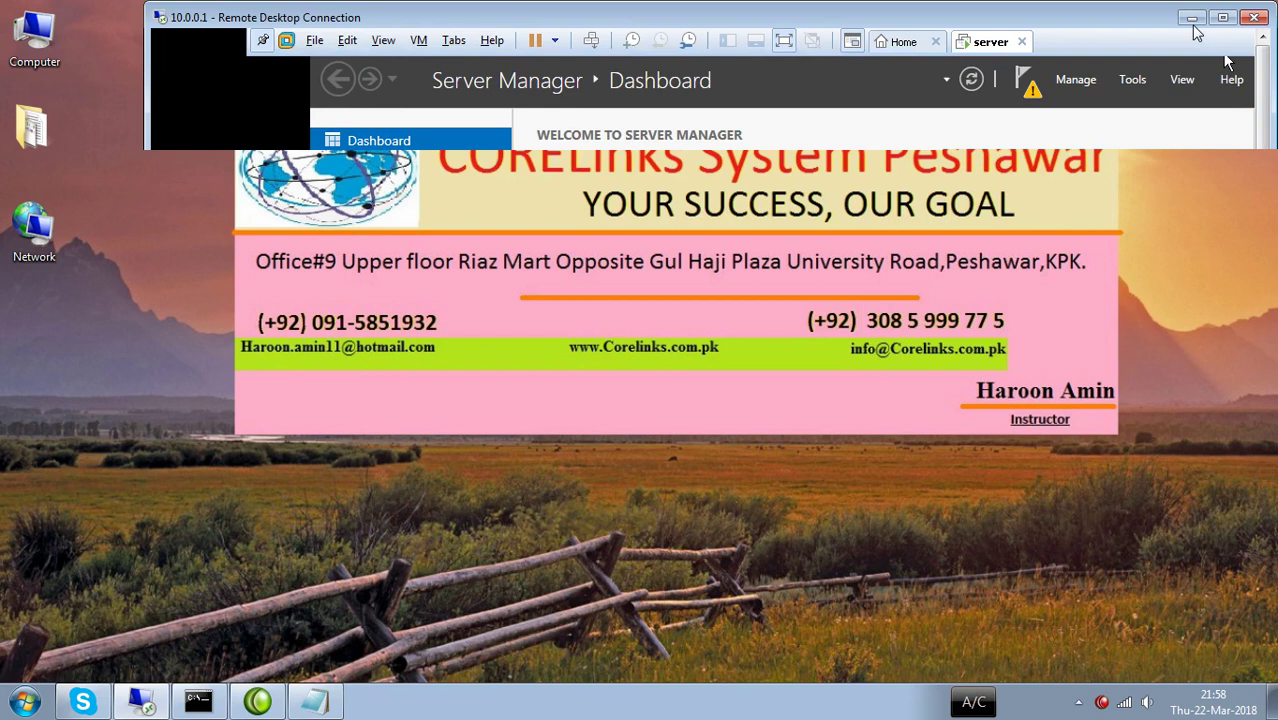
click(140, 701)
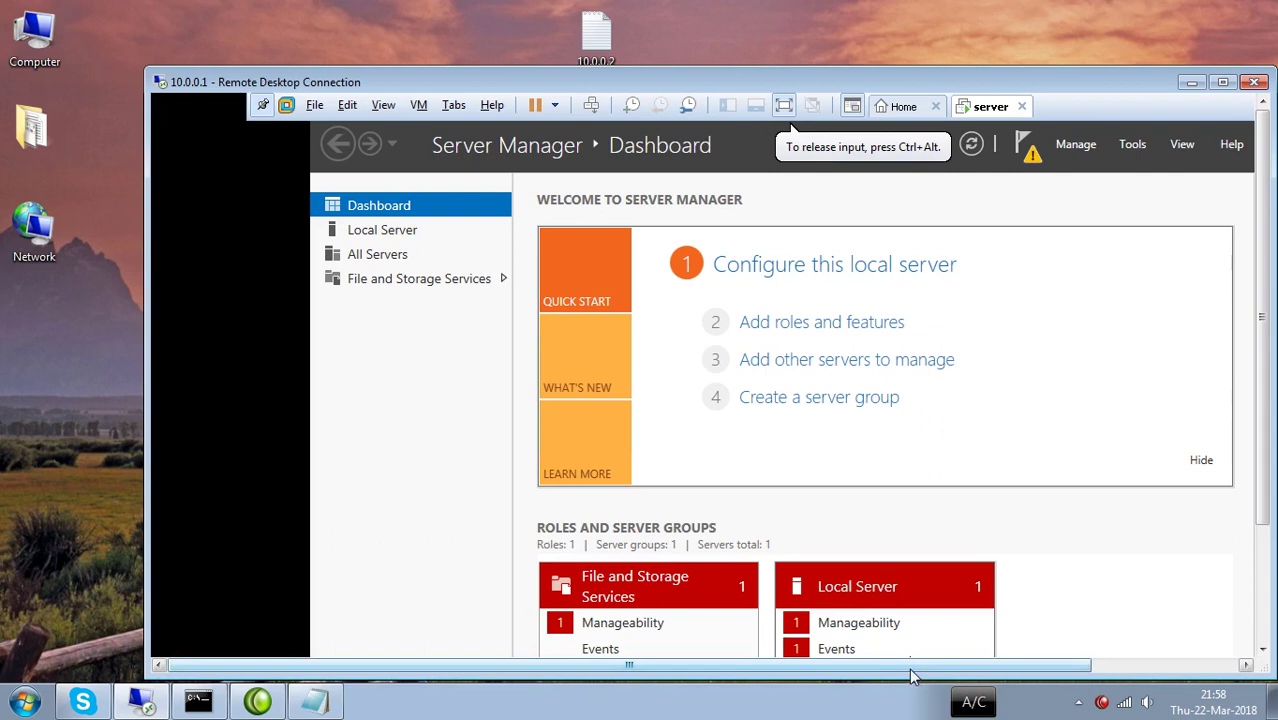
drag(910, 668, 1075, 646)
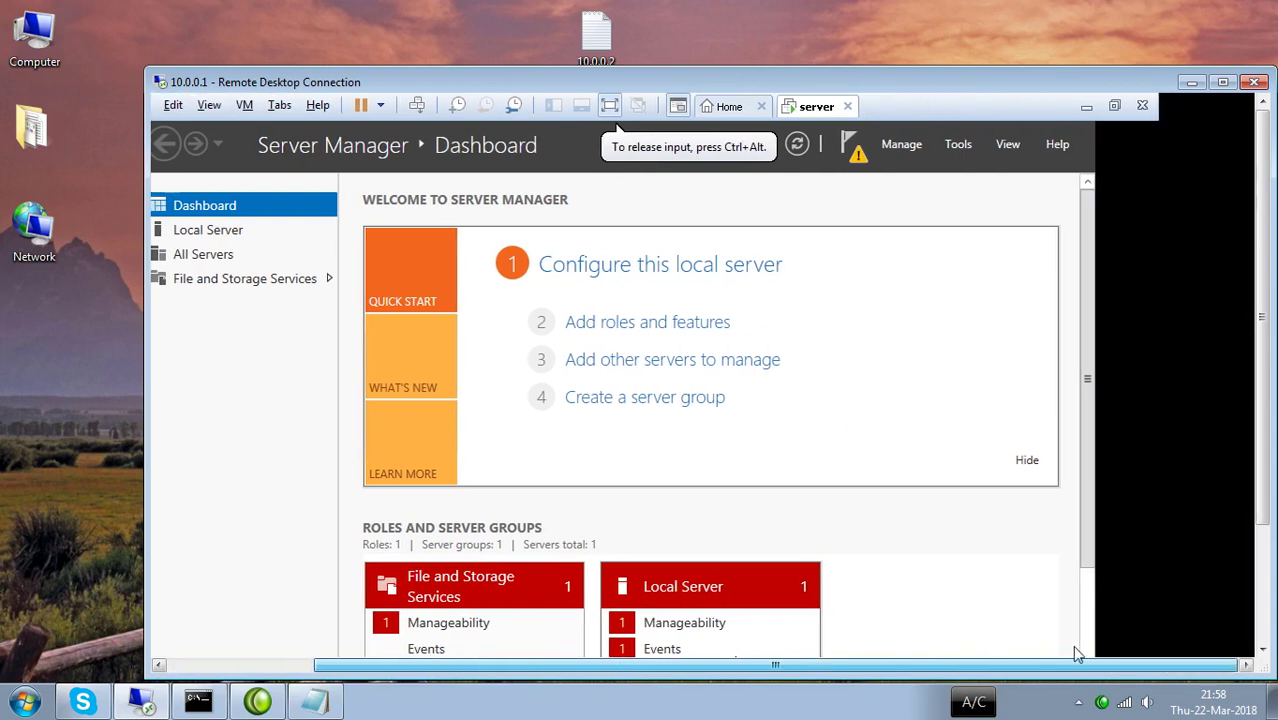
click(1086, 106)
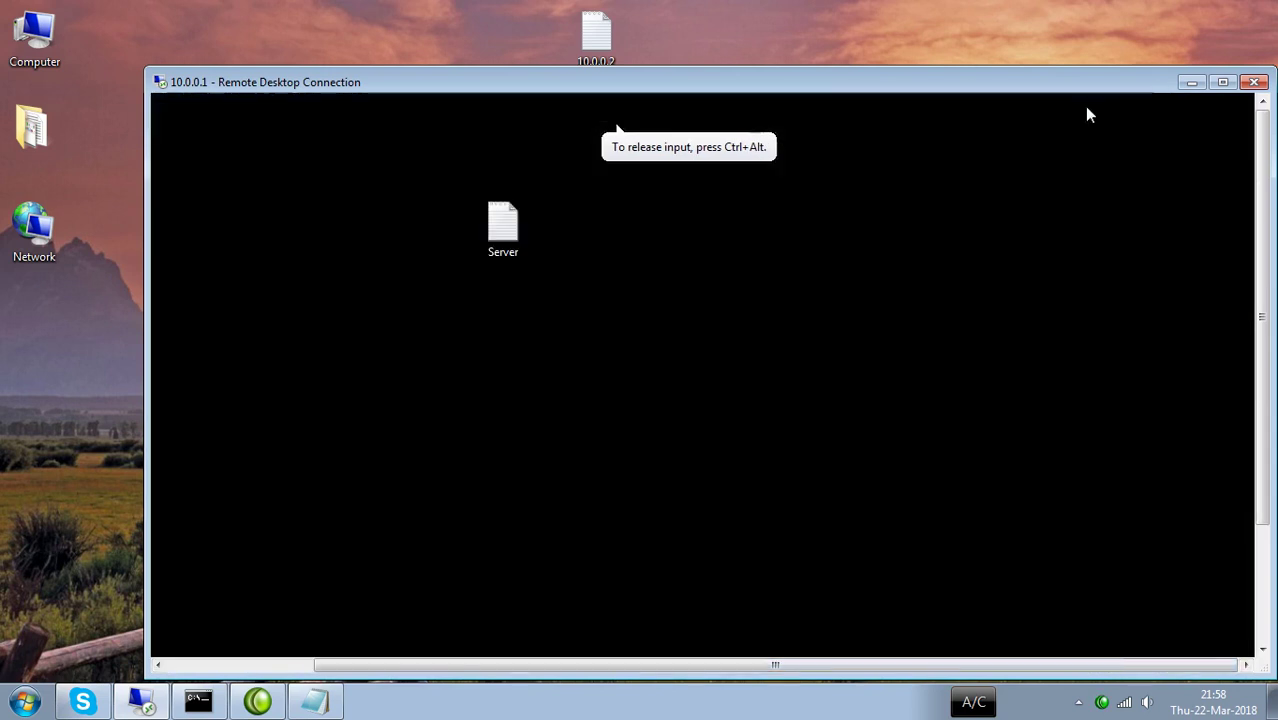
right_click(771, 243)
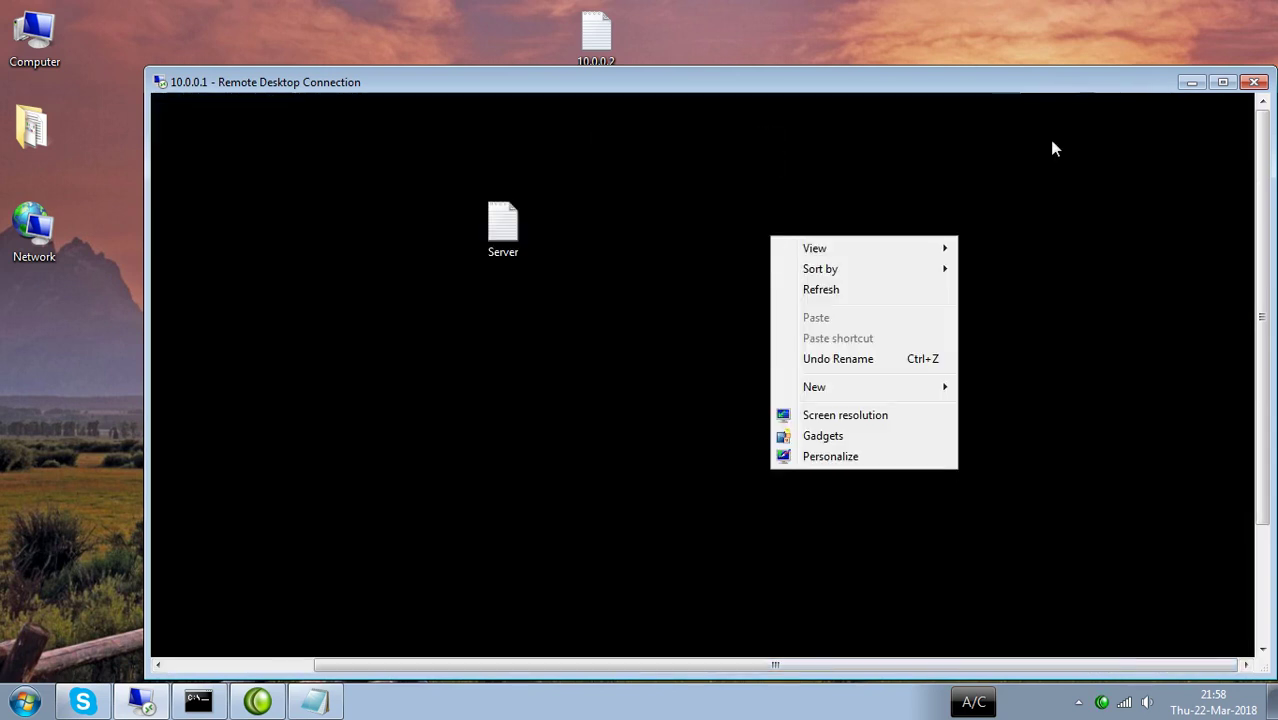
click(1222, 82)
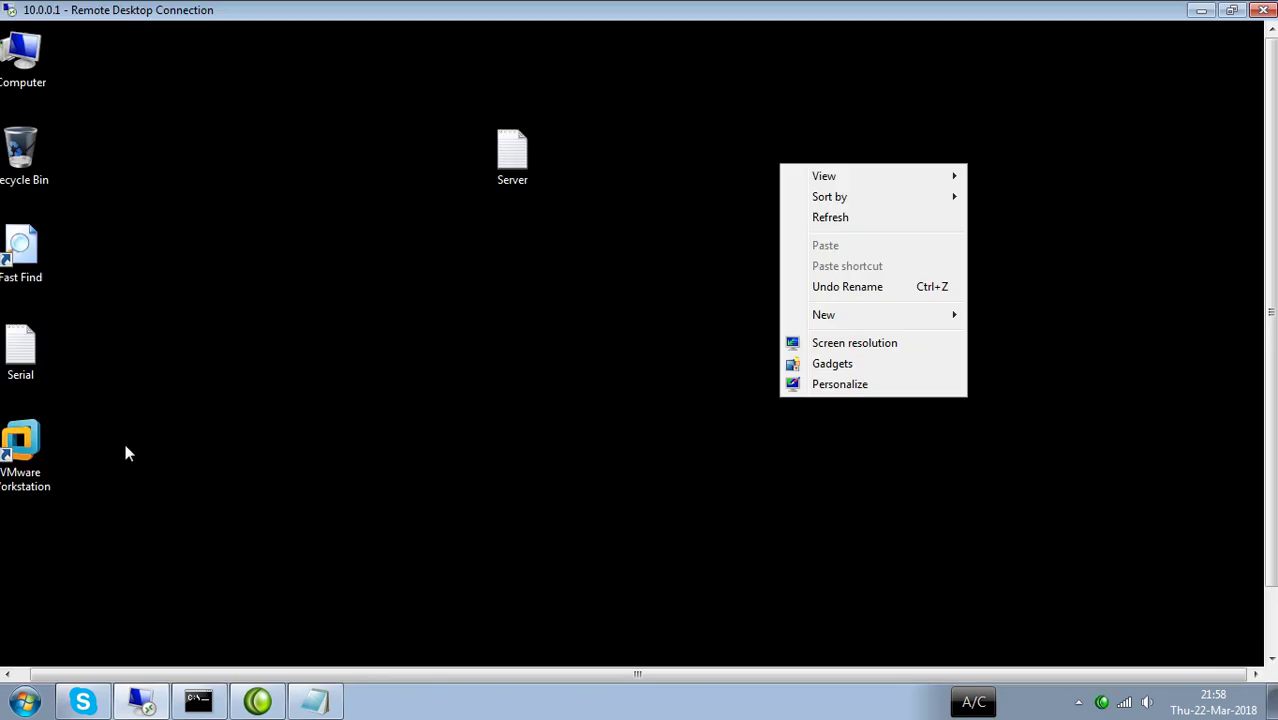
click(142, 701)
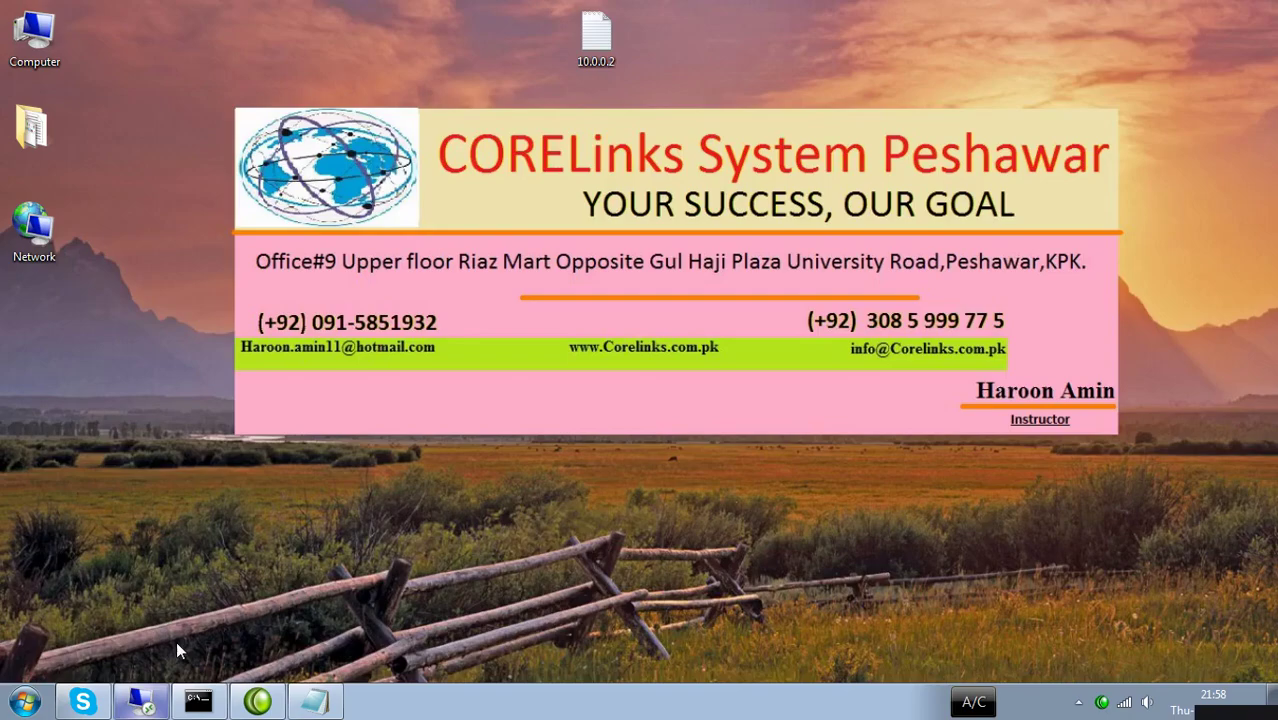
click(148, 703)
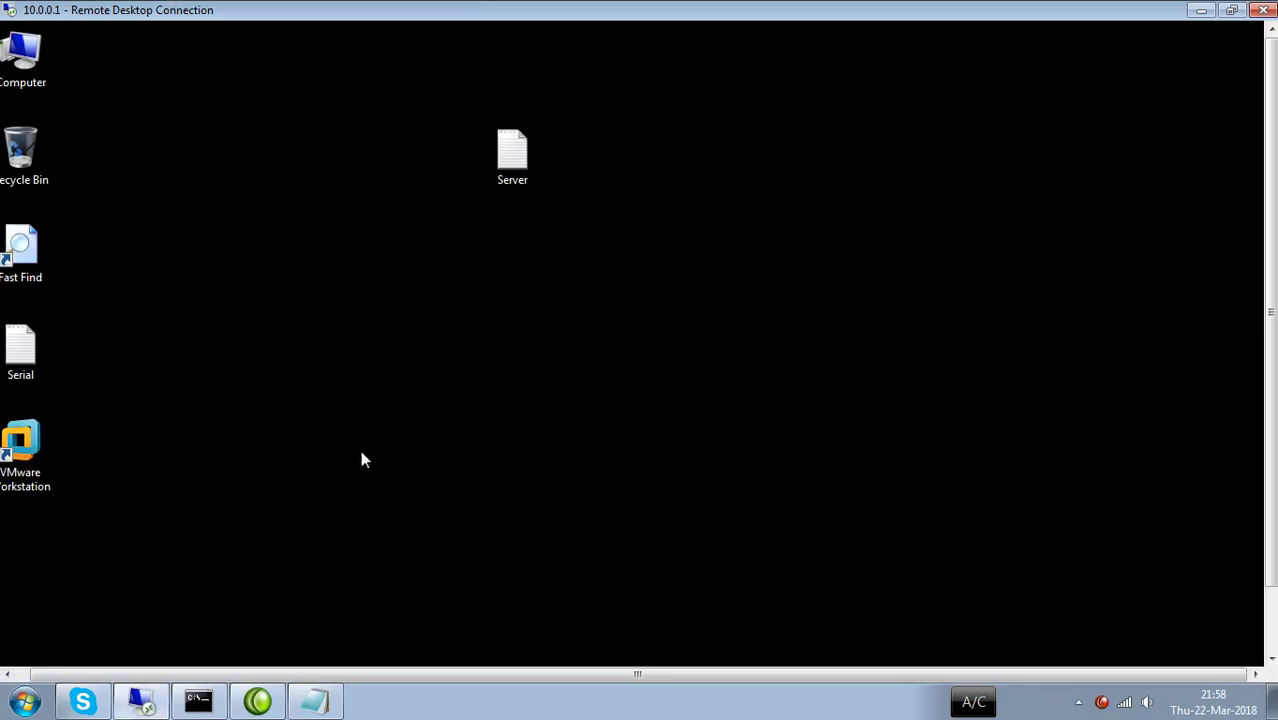
Switch to the server VM and minimize Server Manager to reveal its desktop.
drag(1271, 282, 1271, 390)
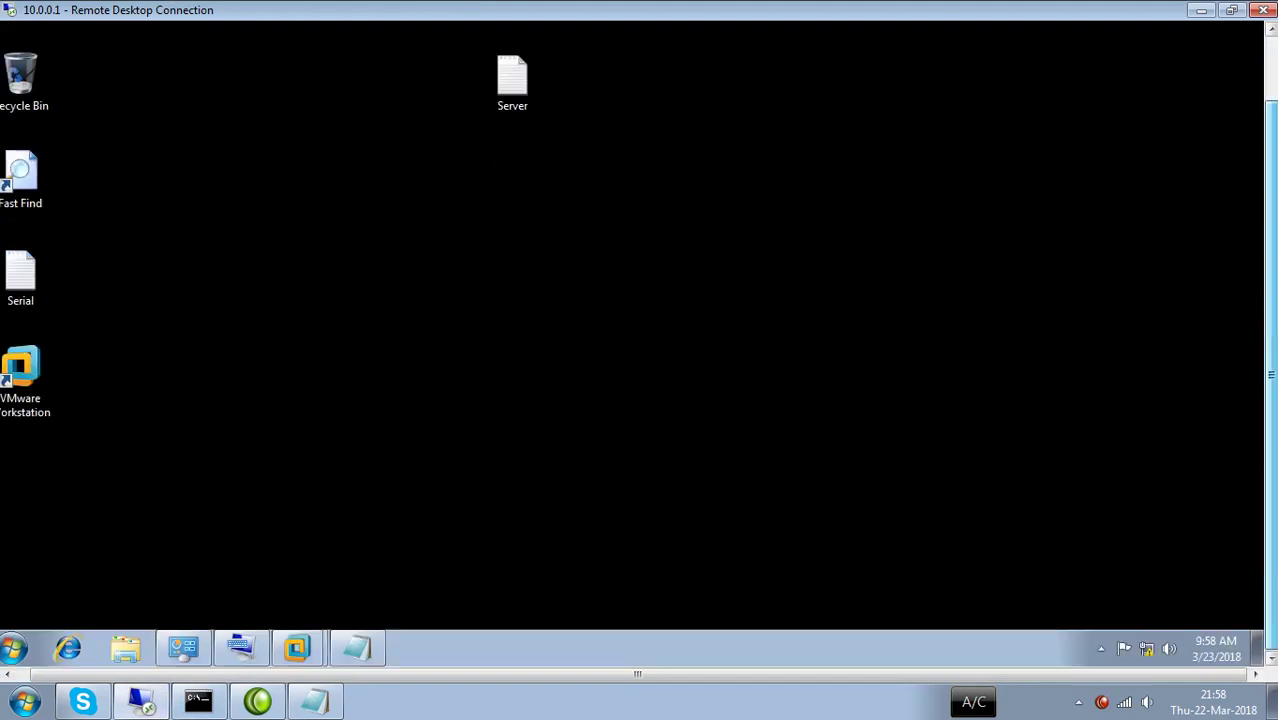
mouse_move(297, 645)
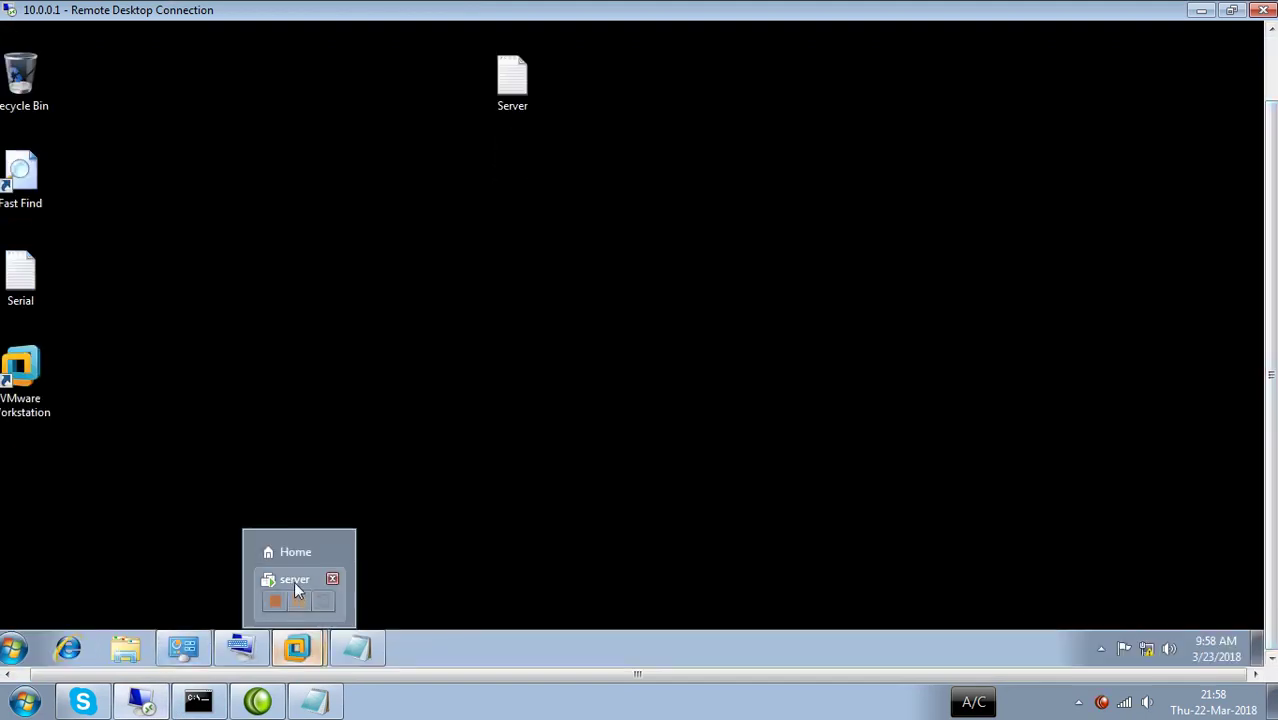
click(295, 585)
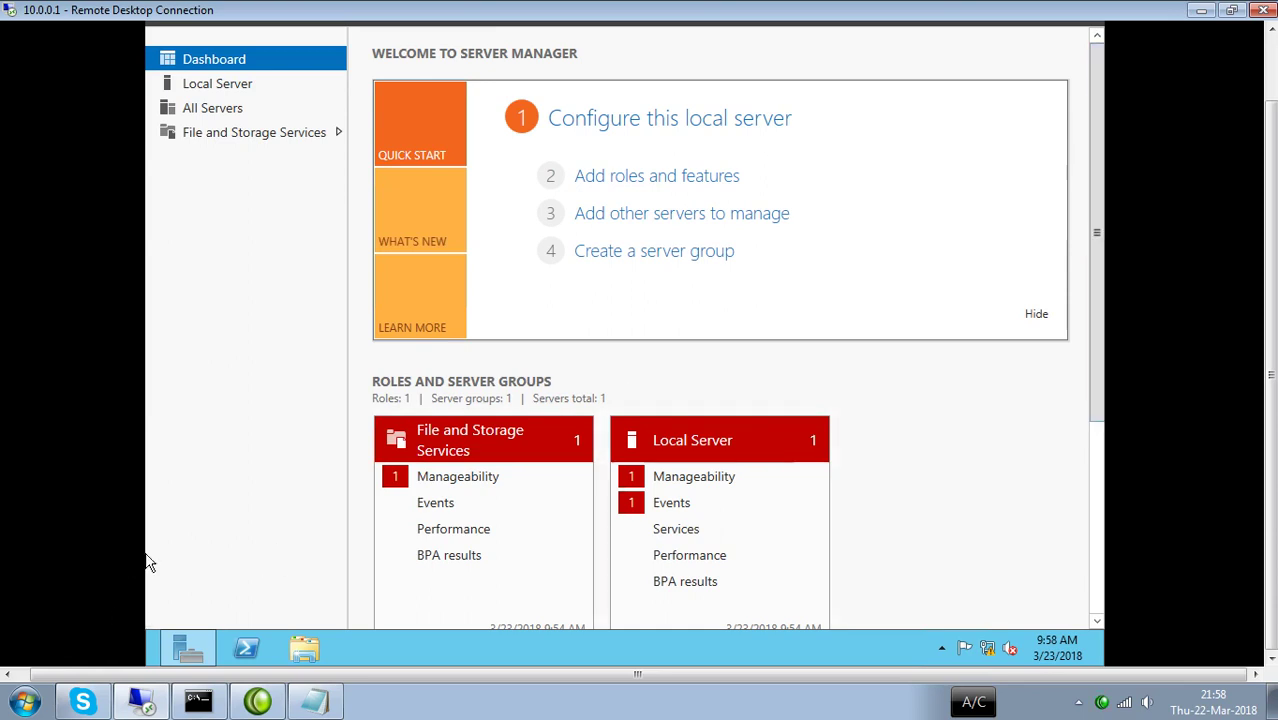
click(178, 650)
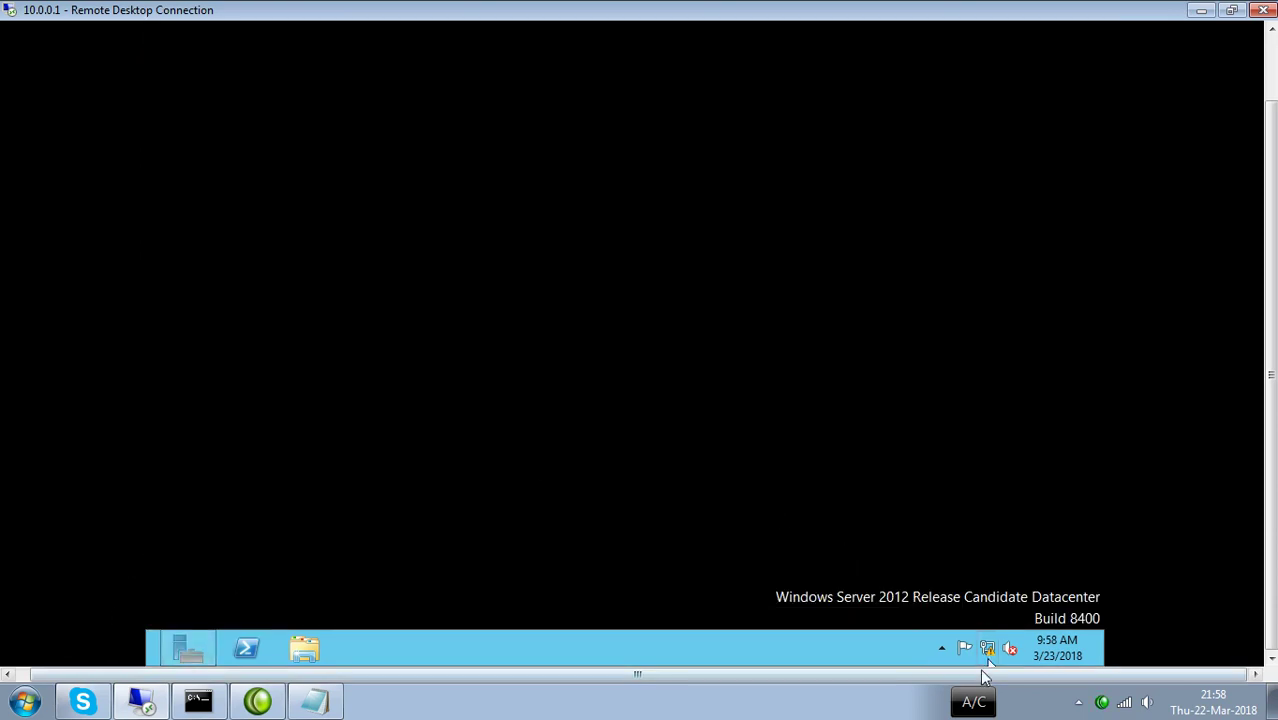
drag(970, 679, 776, 674)
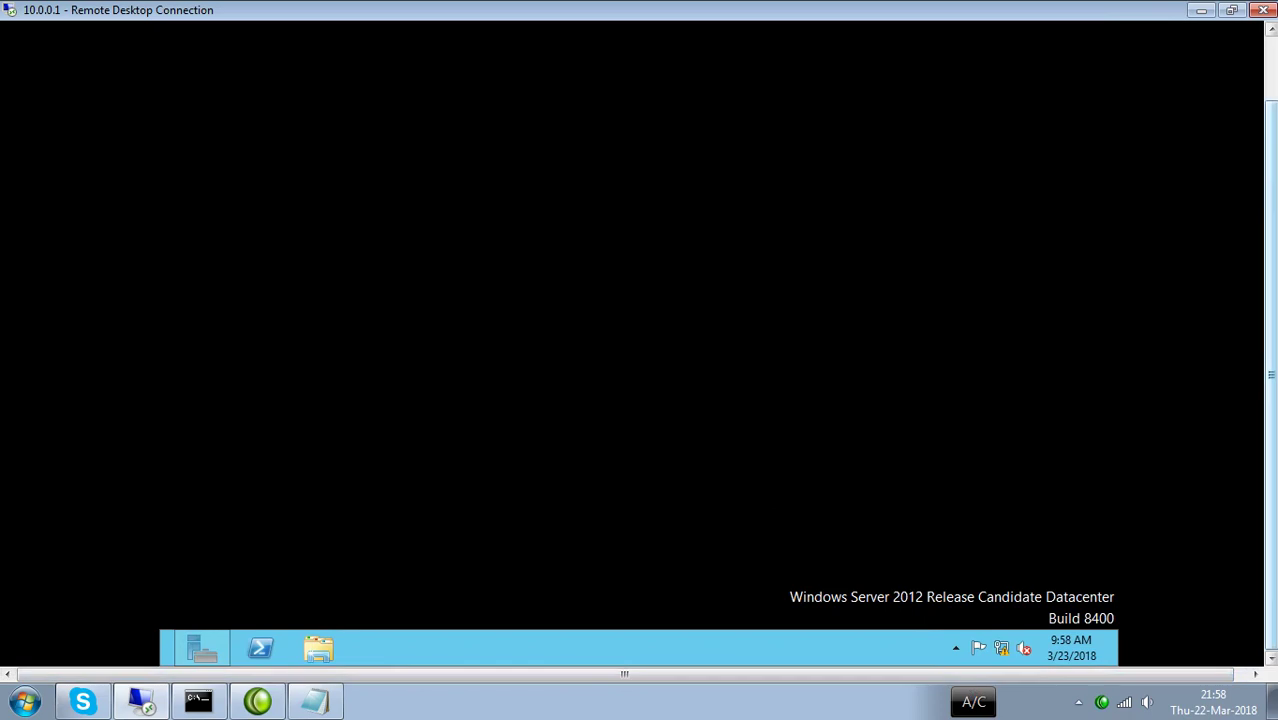
drag(1270, 189, 1272, 106)
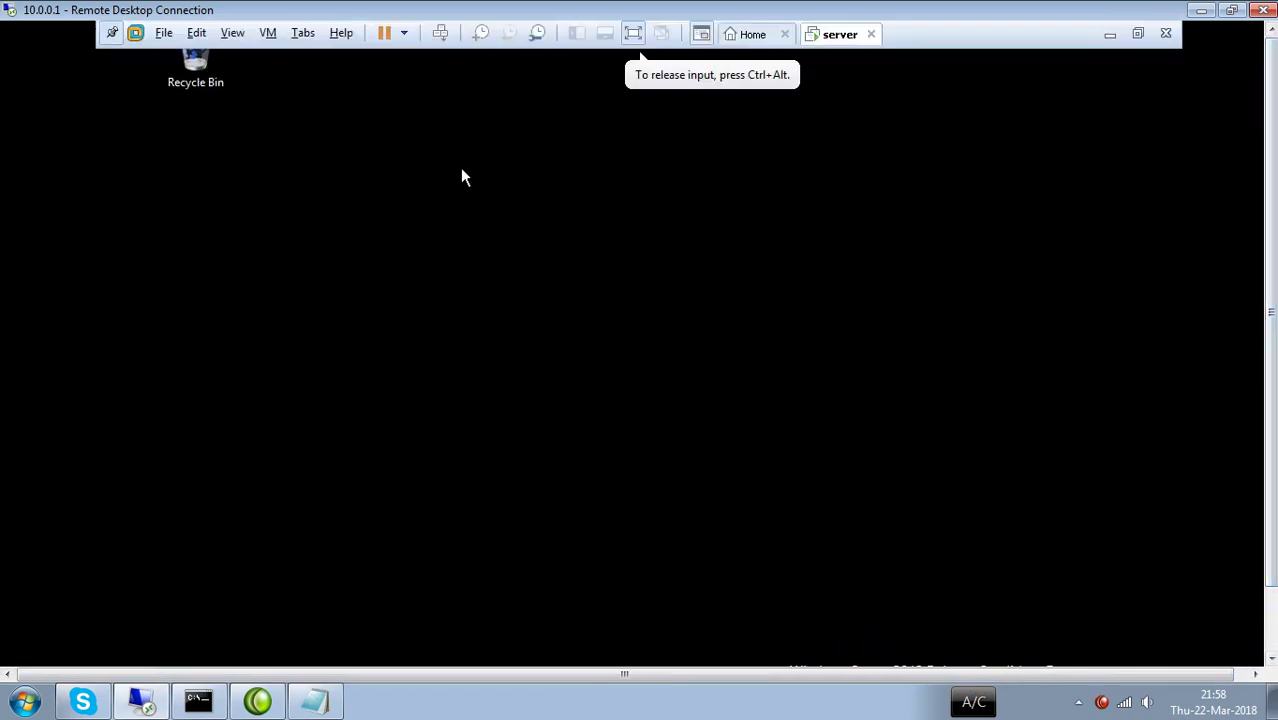
right_click(362, 167)
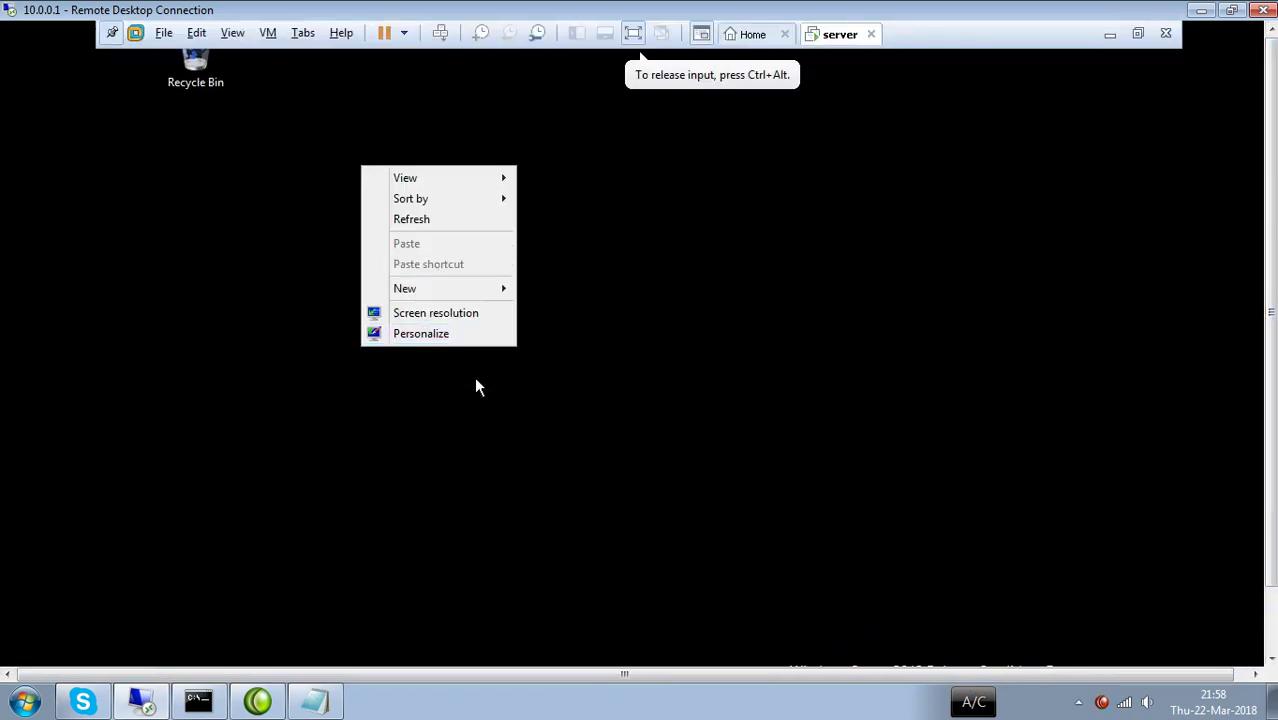
click(433, 337)
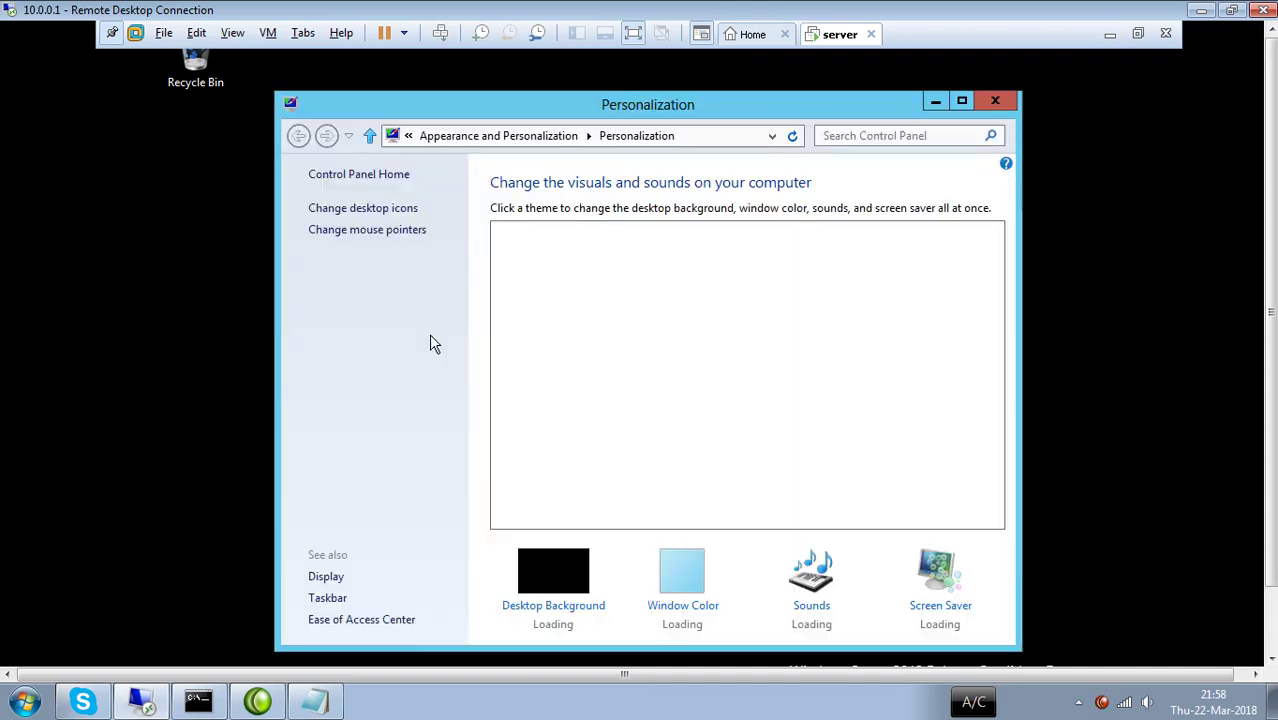
click(400, 209)
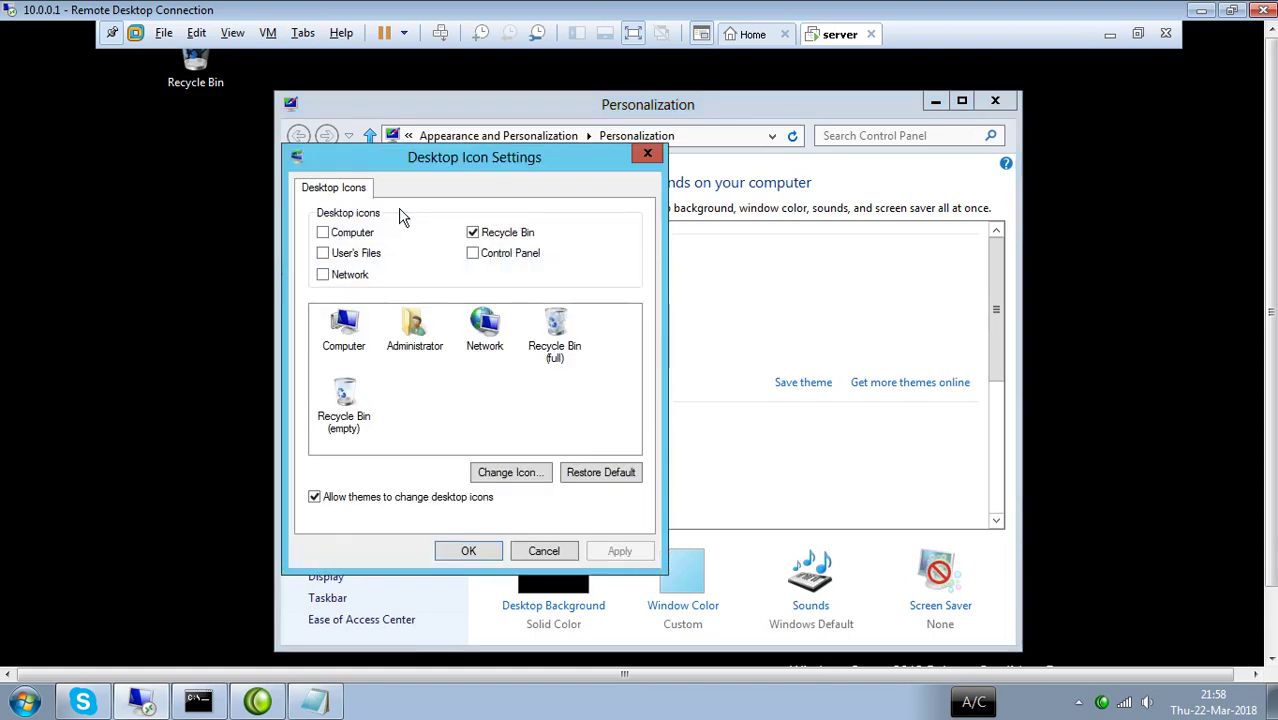
click(339, 240)
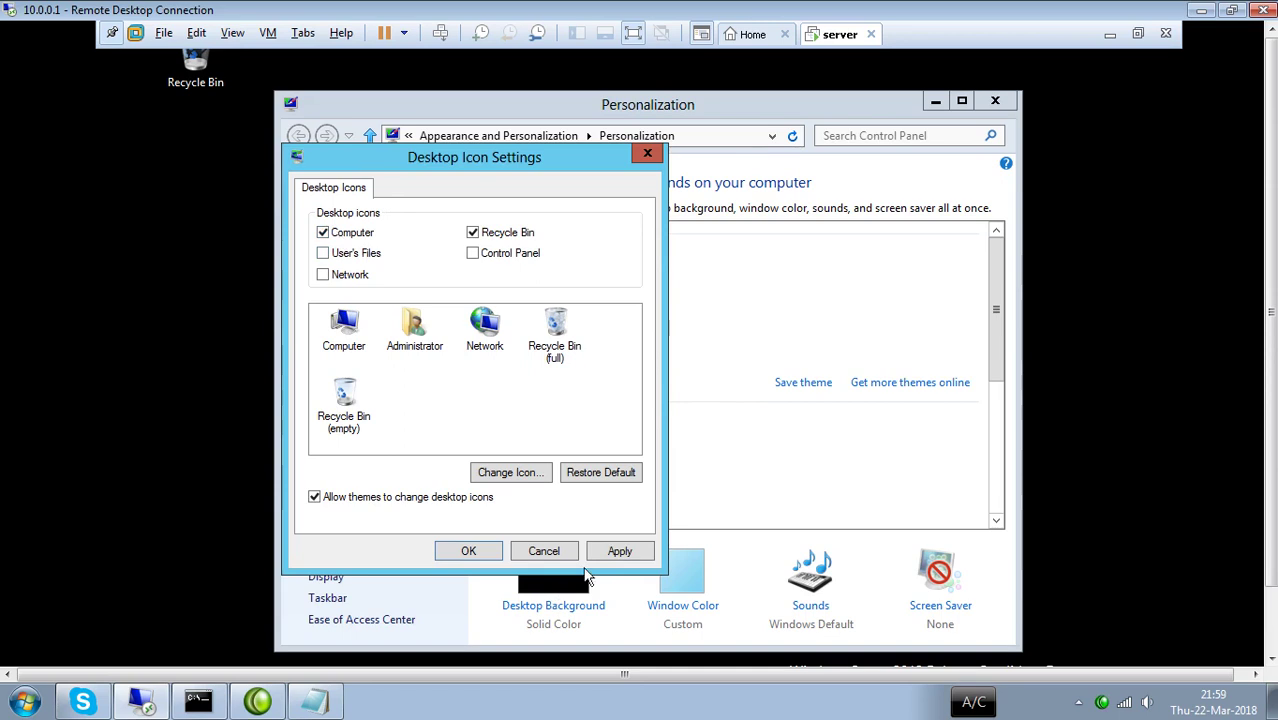
click(617, 556)
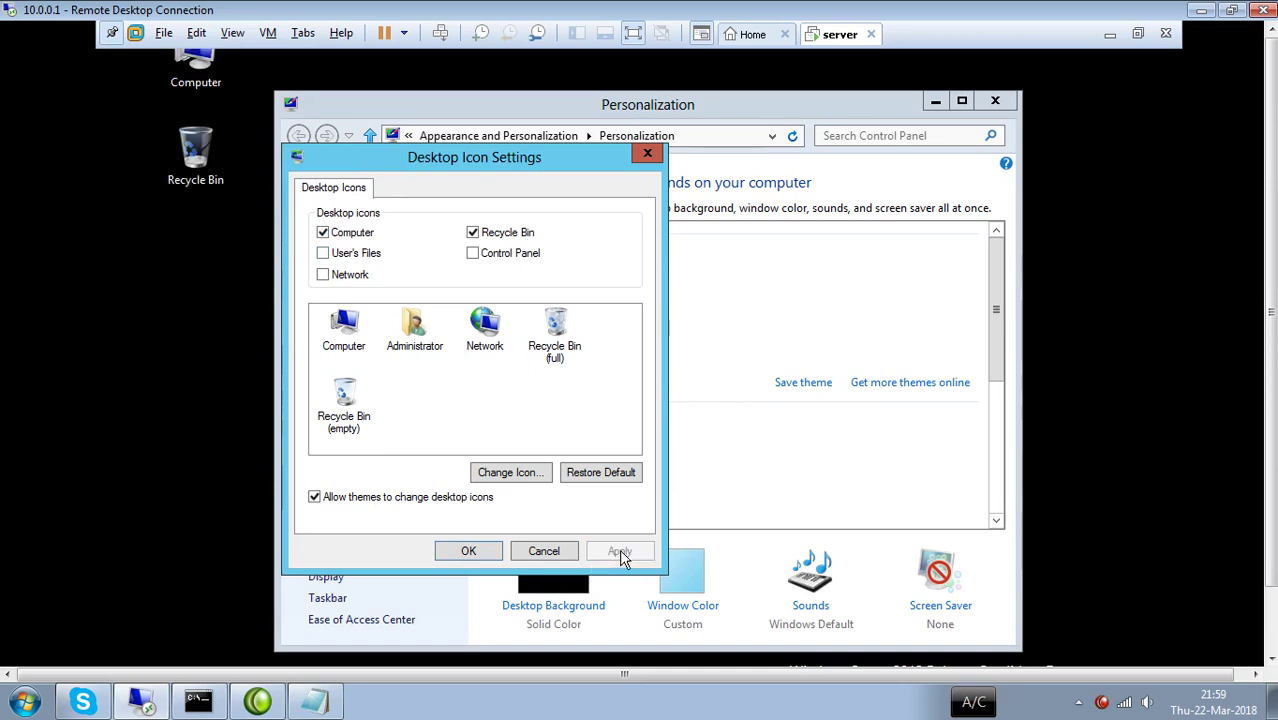
click(490, 556)
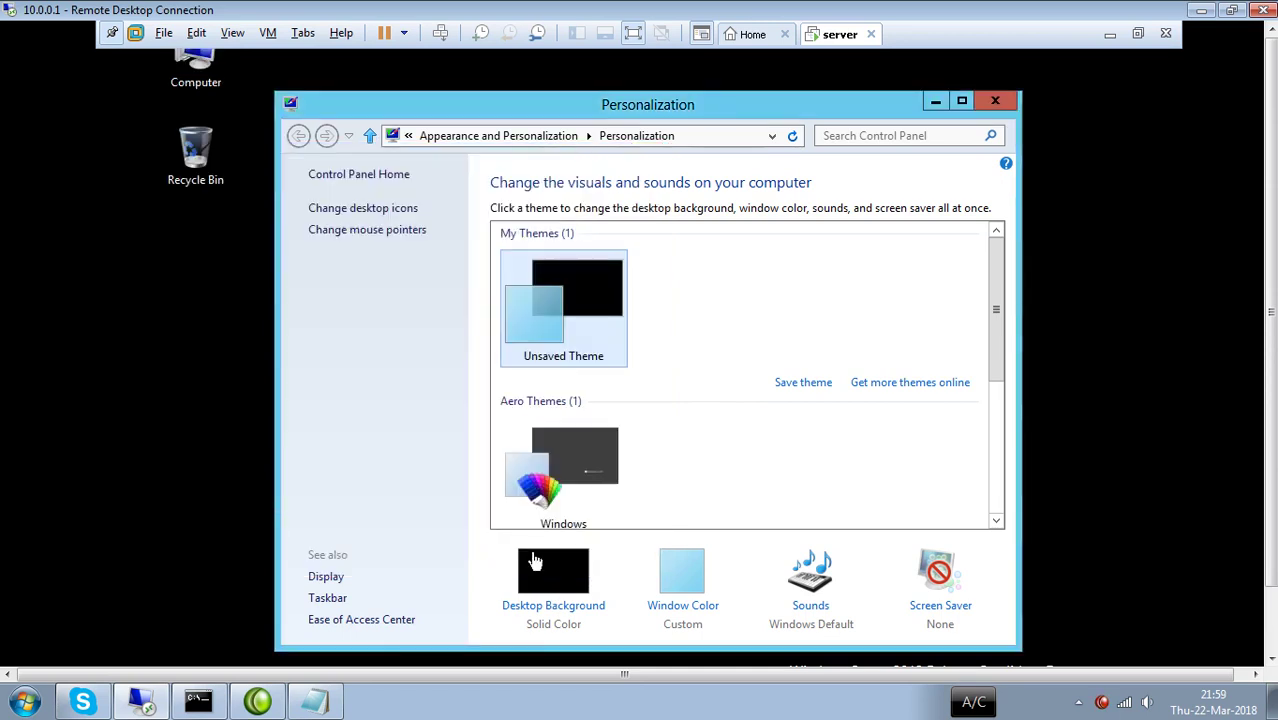
click(995, 104)
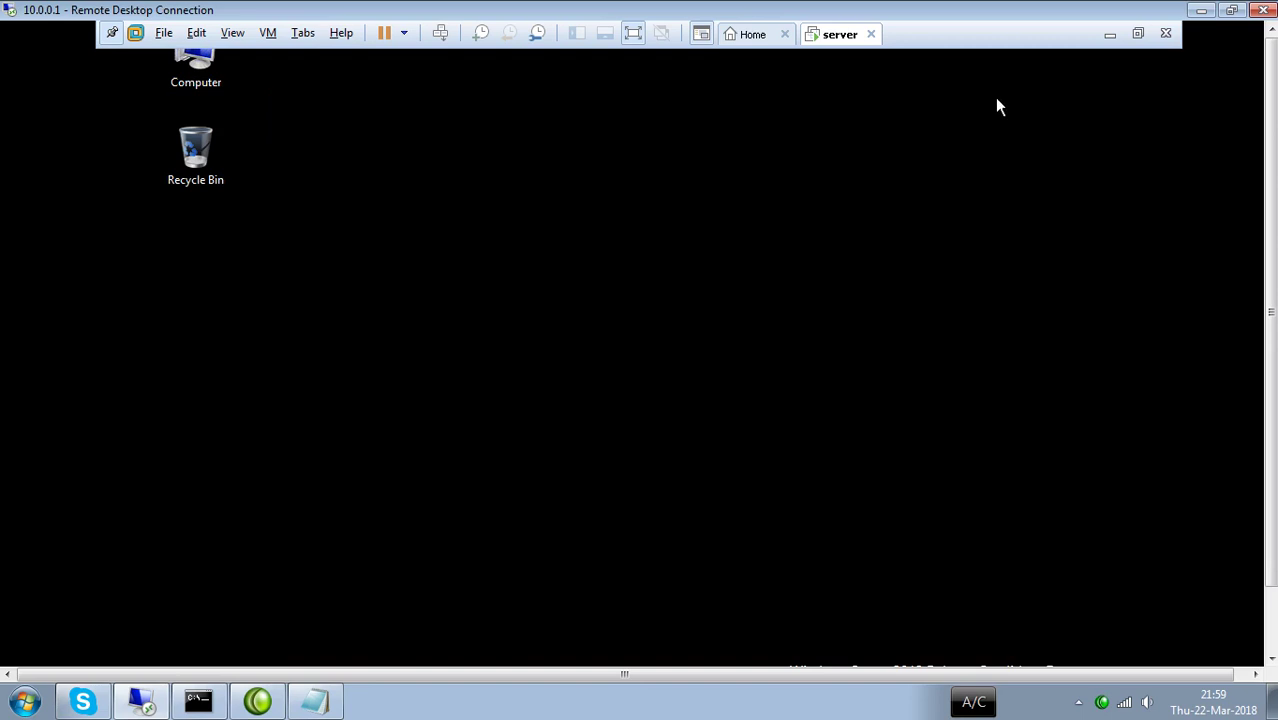
Open the Computer's system properties and check the name DC in WORKGROUP.
right_click(204, 77)
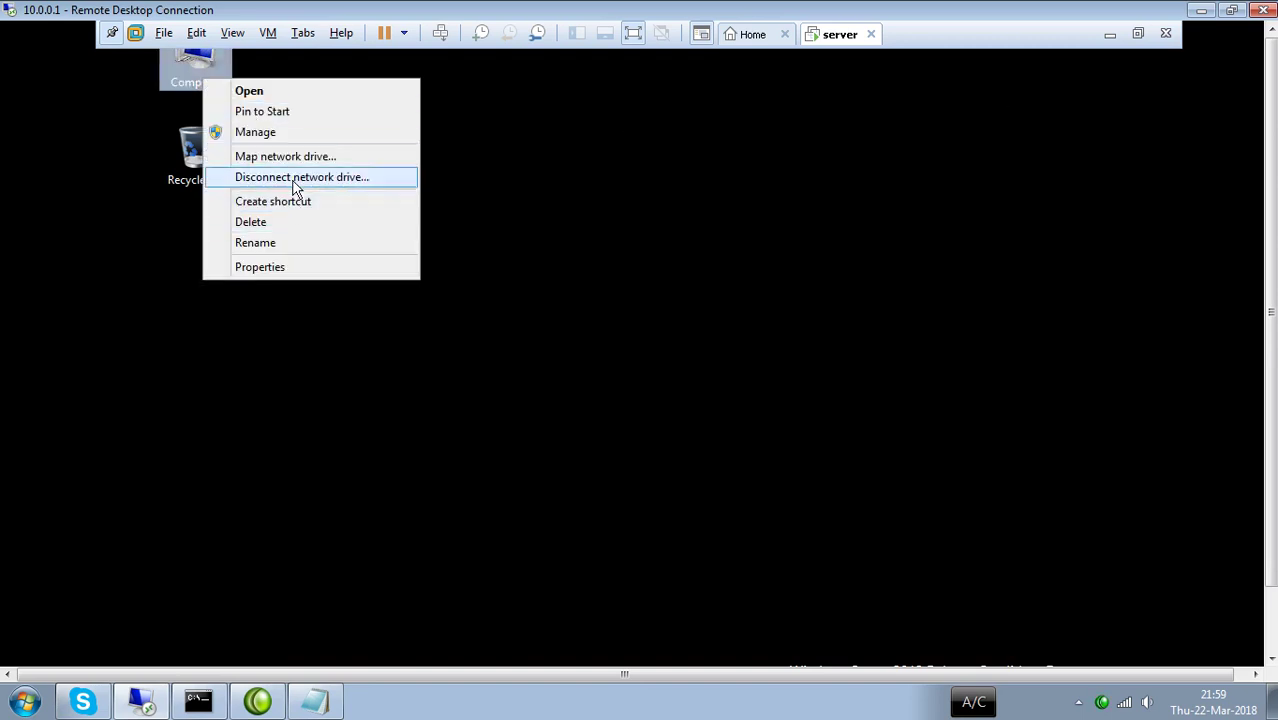
click(256, 269)
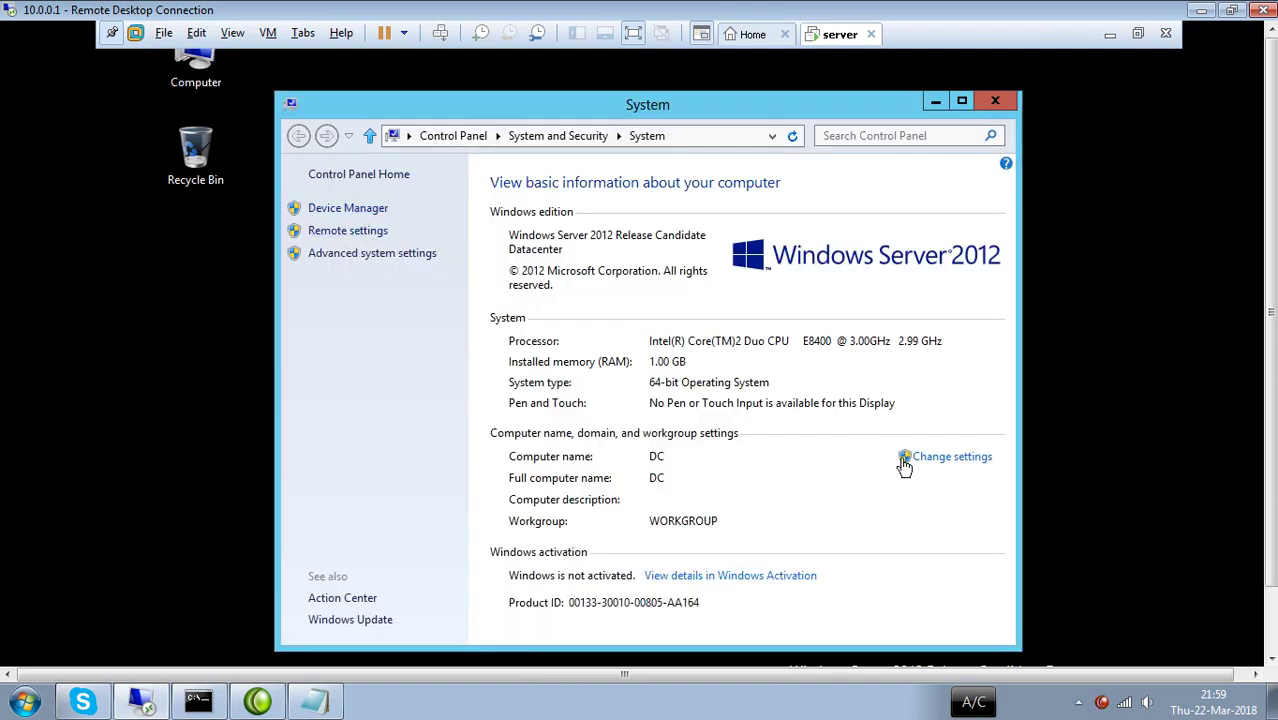
click(948, 460)
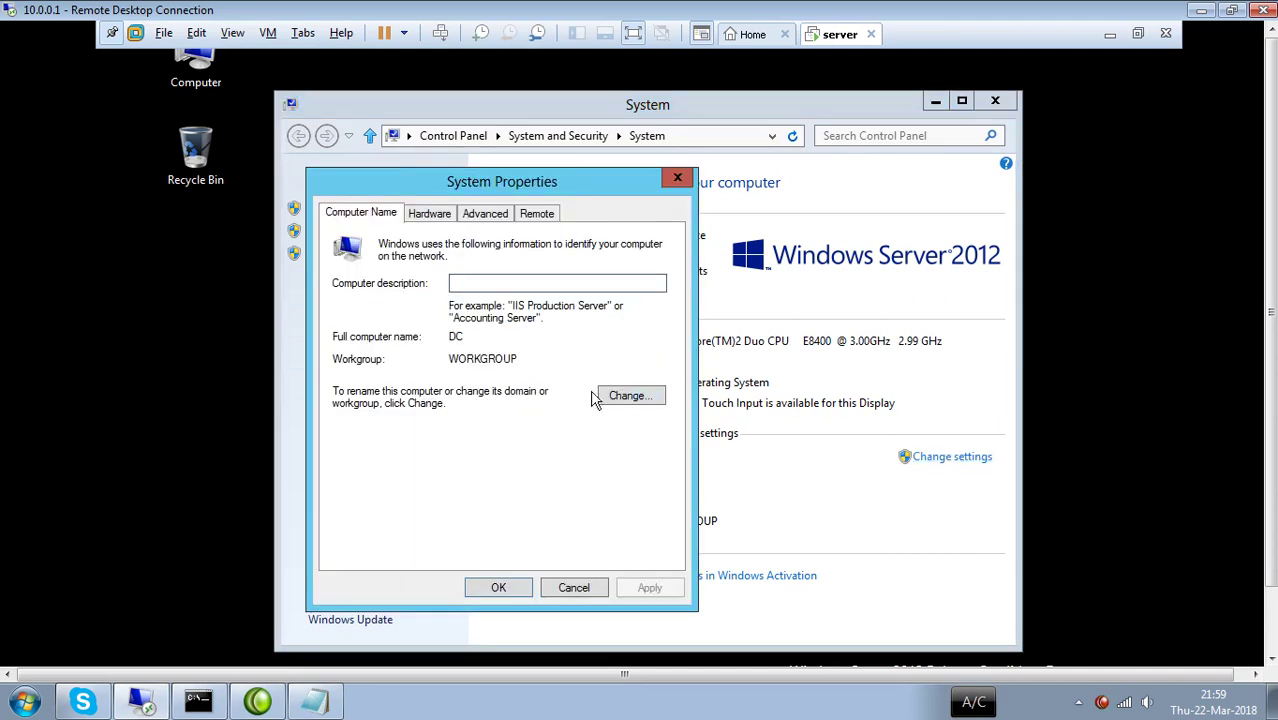
click(646, 400)
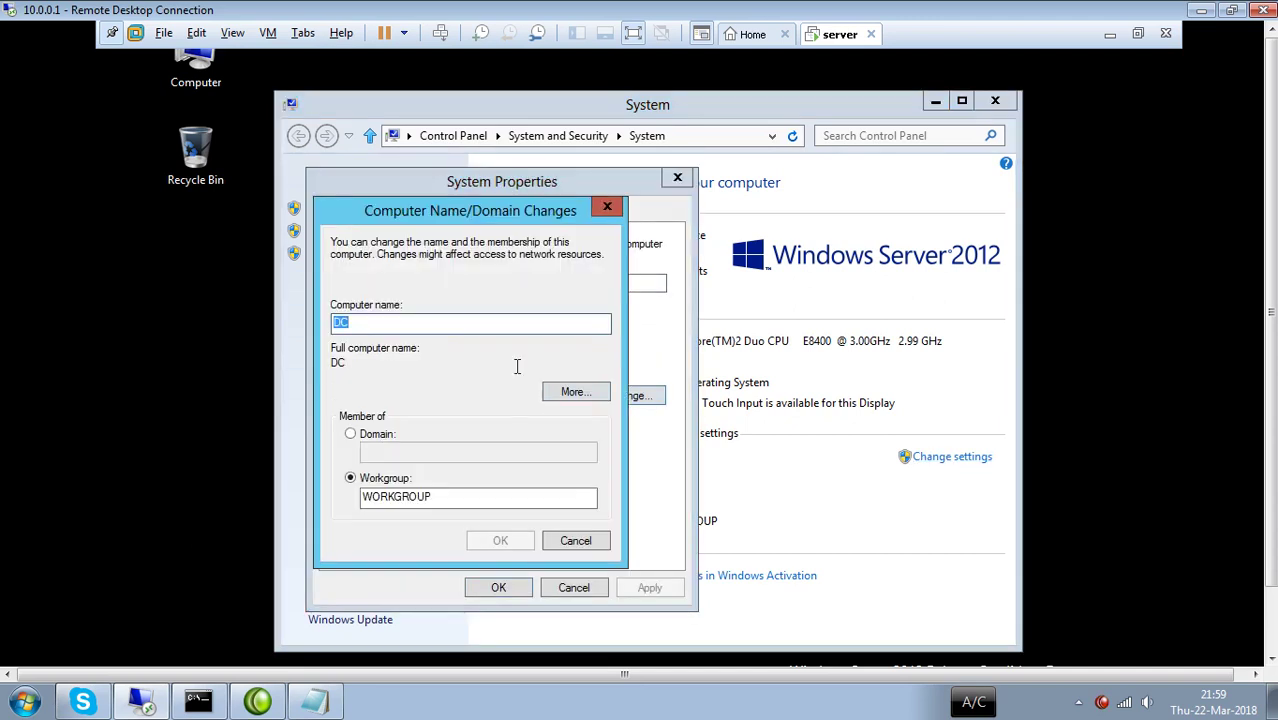
click(607, 207)
Close System Properties and the System window.
click(676, 181)
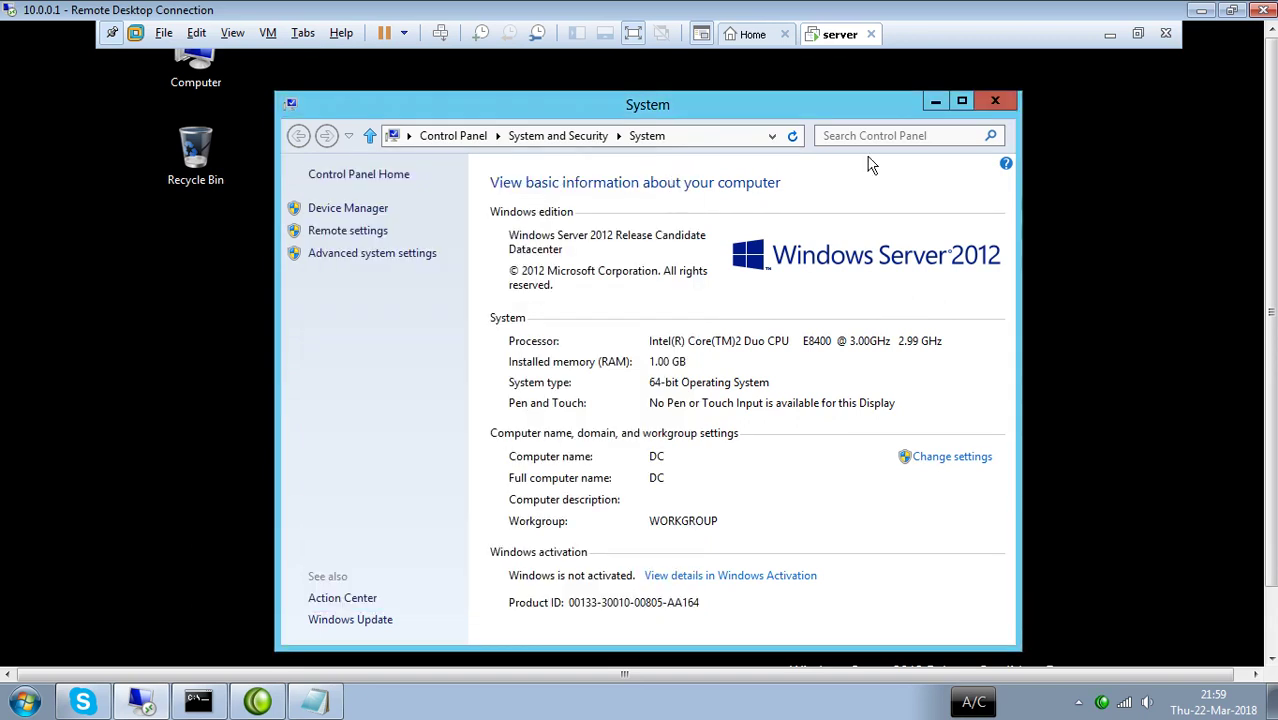
click(993, 102)
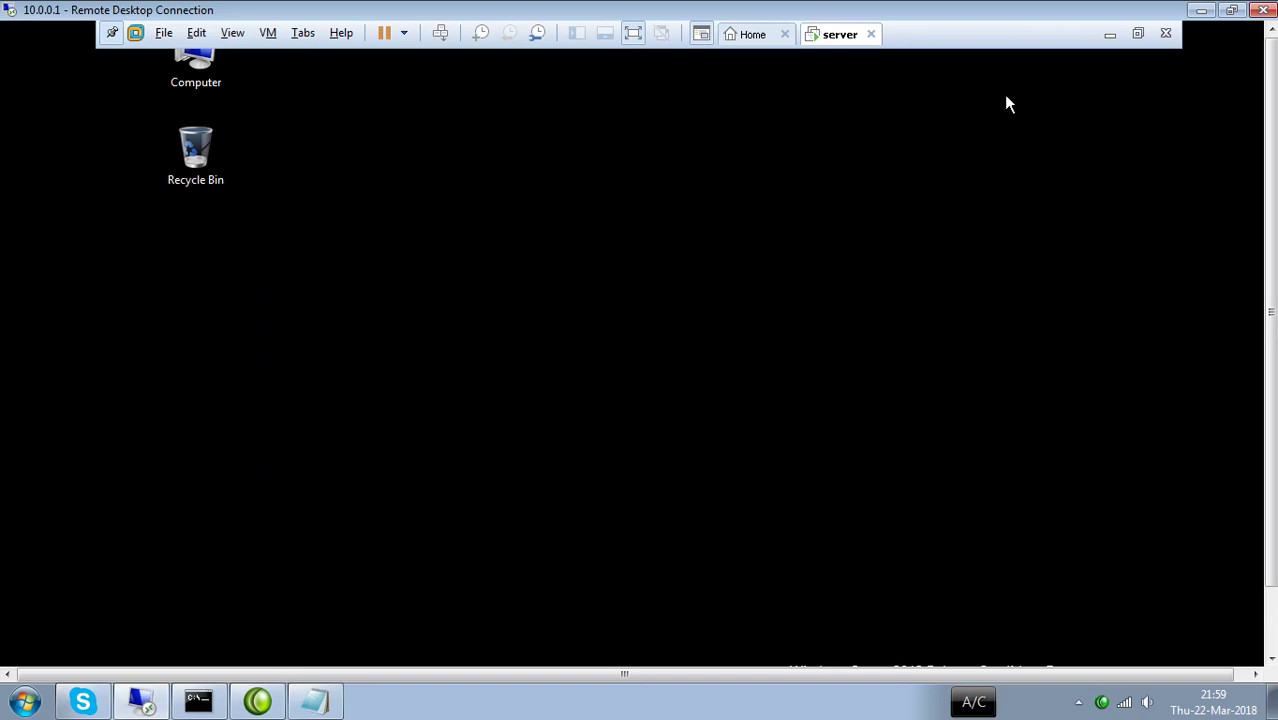
click(871, 392)
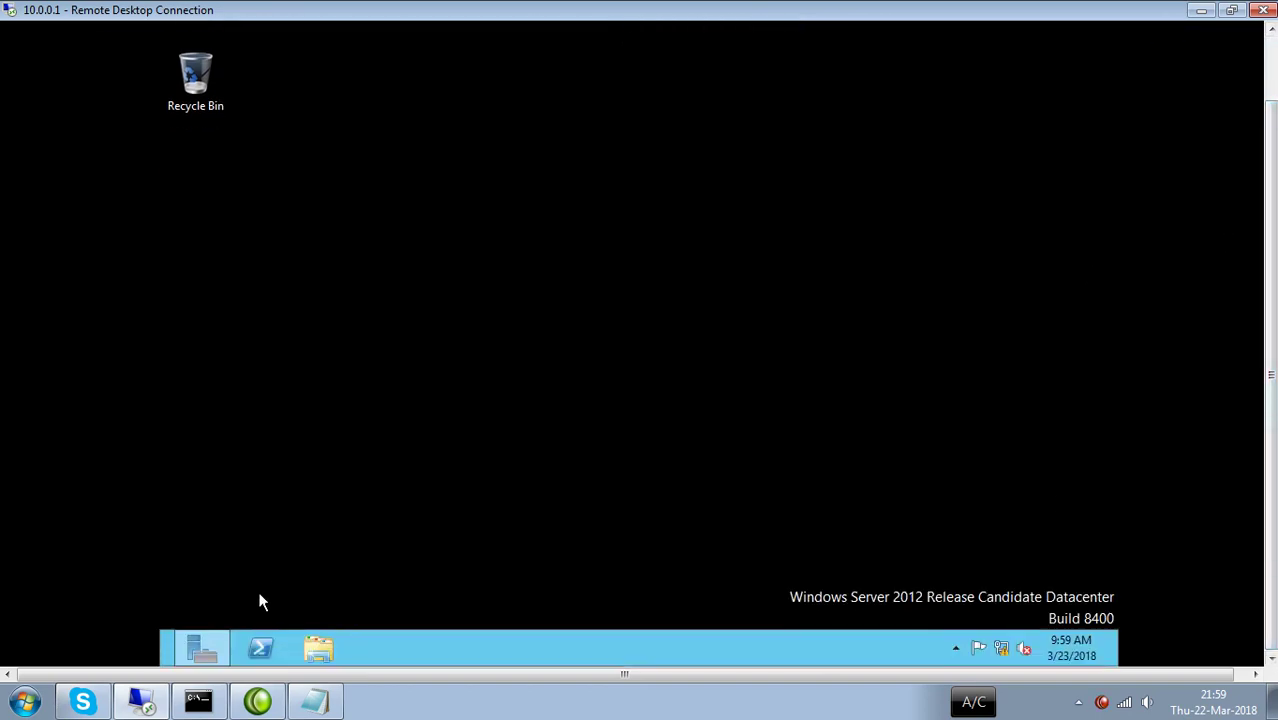
Show Server Manager's Local Server properties for DC.
click(203, 653)
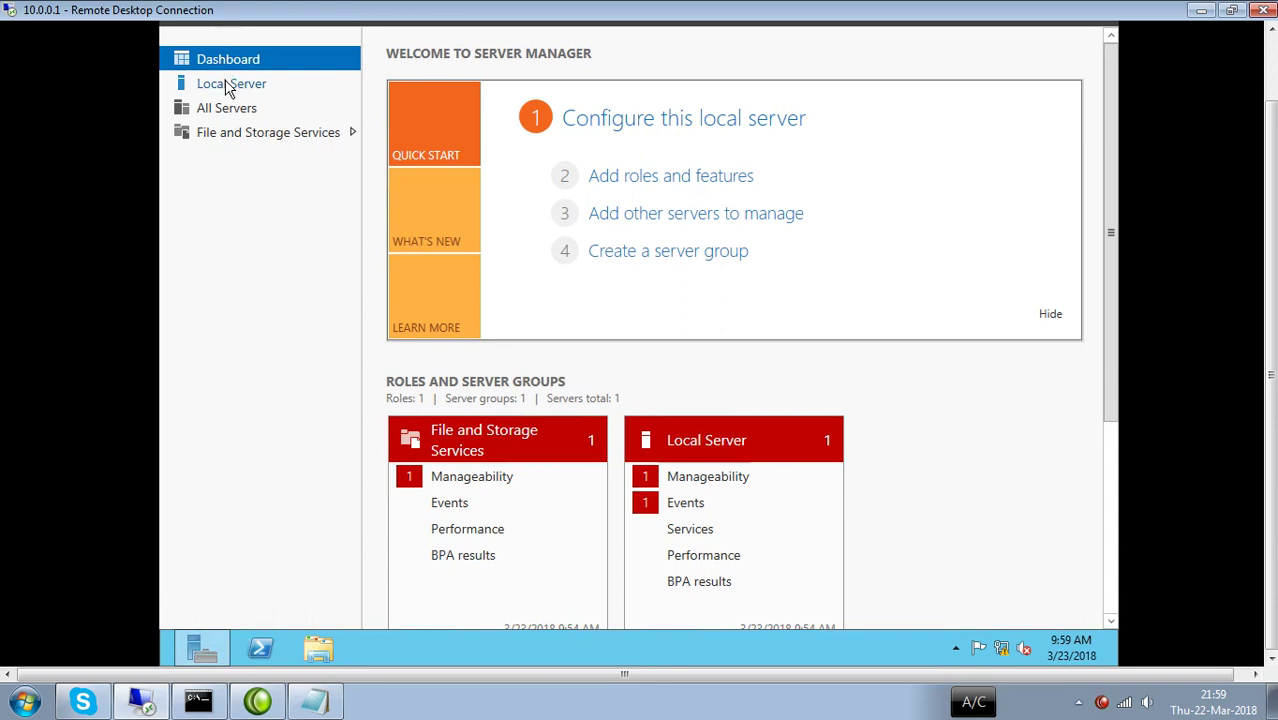
click(228, 90)
drag(1271, 176, 1276, 141)
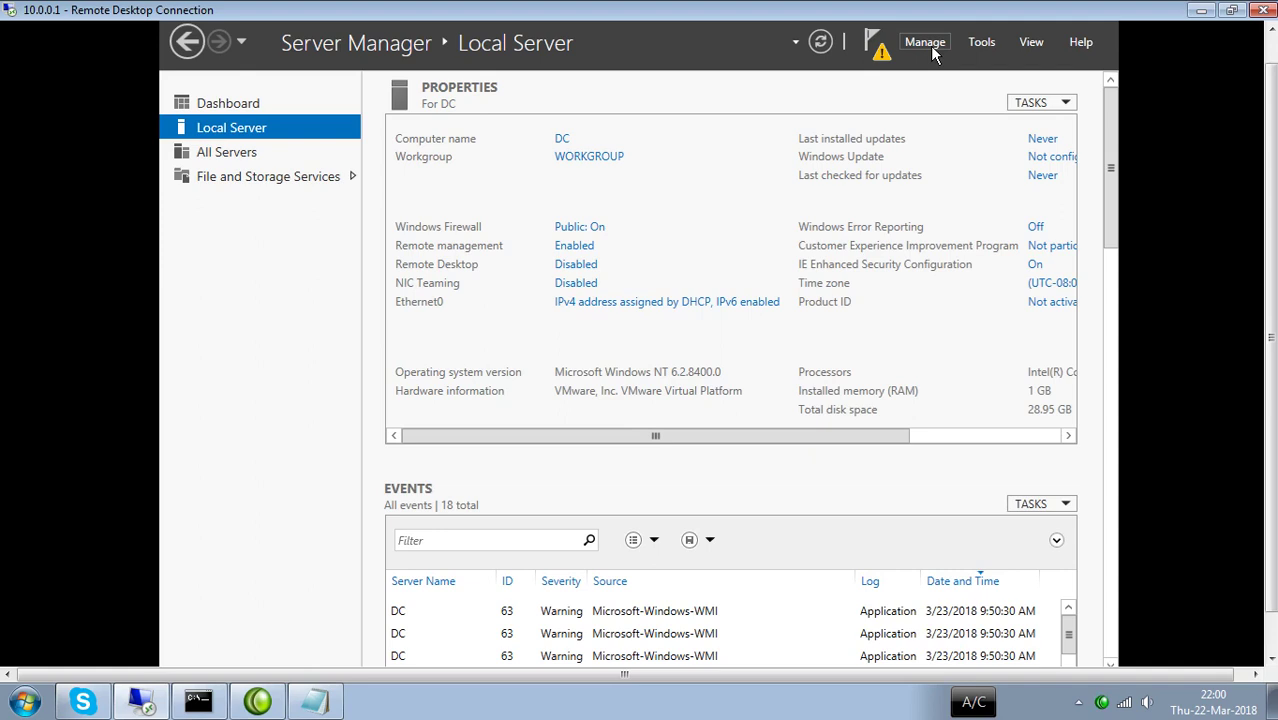
click(930, 45)
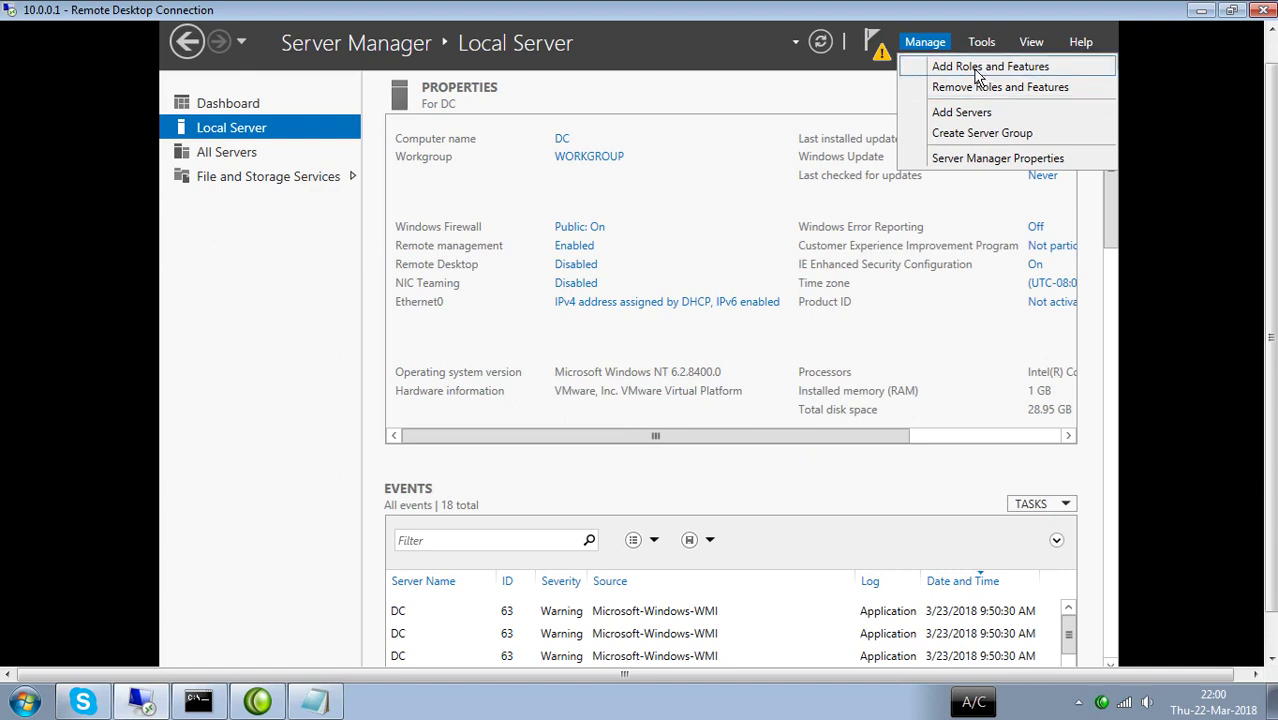
Start Add Roles and Features with role-based installation and tick Active Directory Domain Services.
click(978, 70)
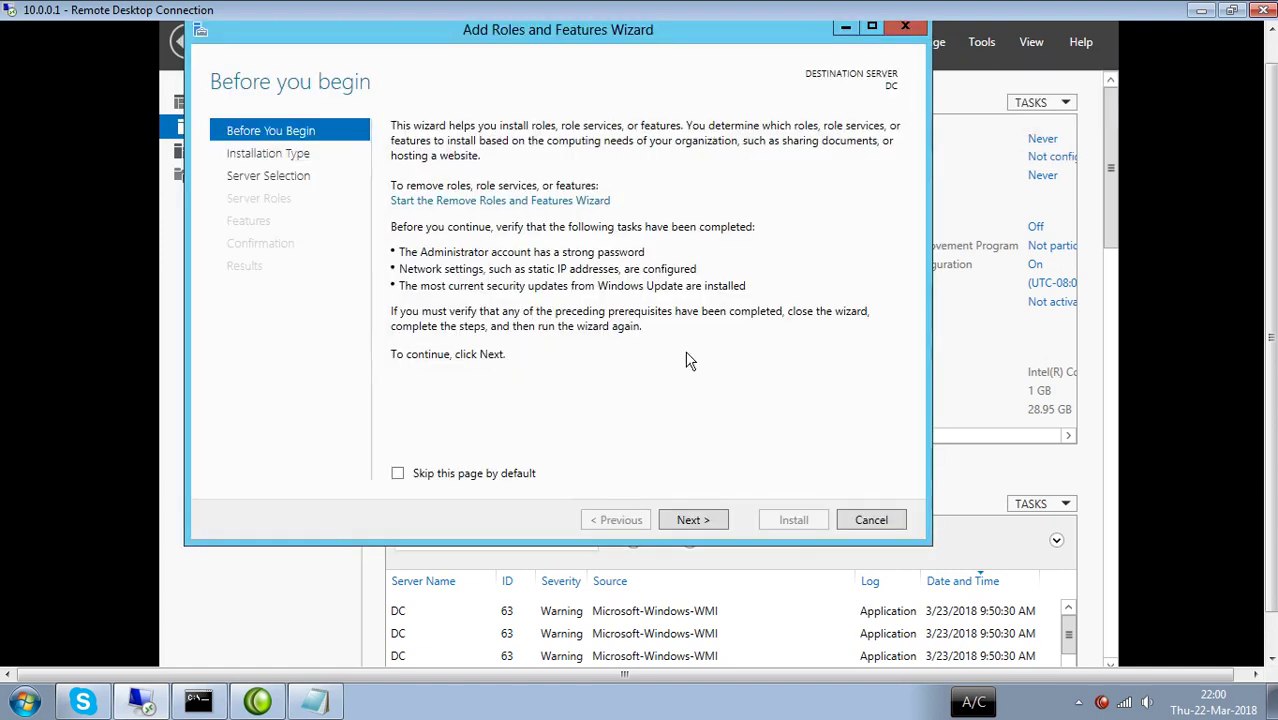
click(706, 524)
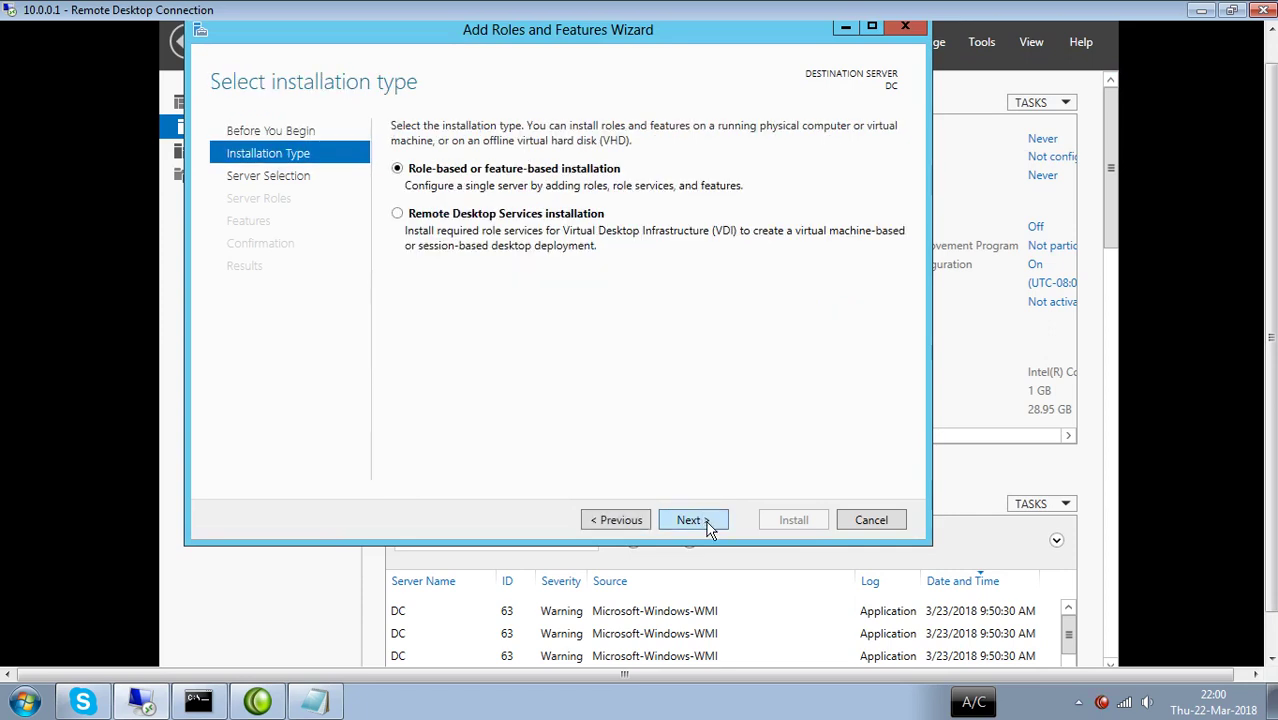
click(707, 525)
click(708, 520)
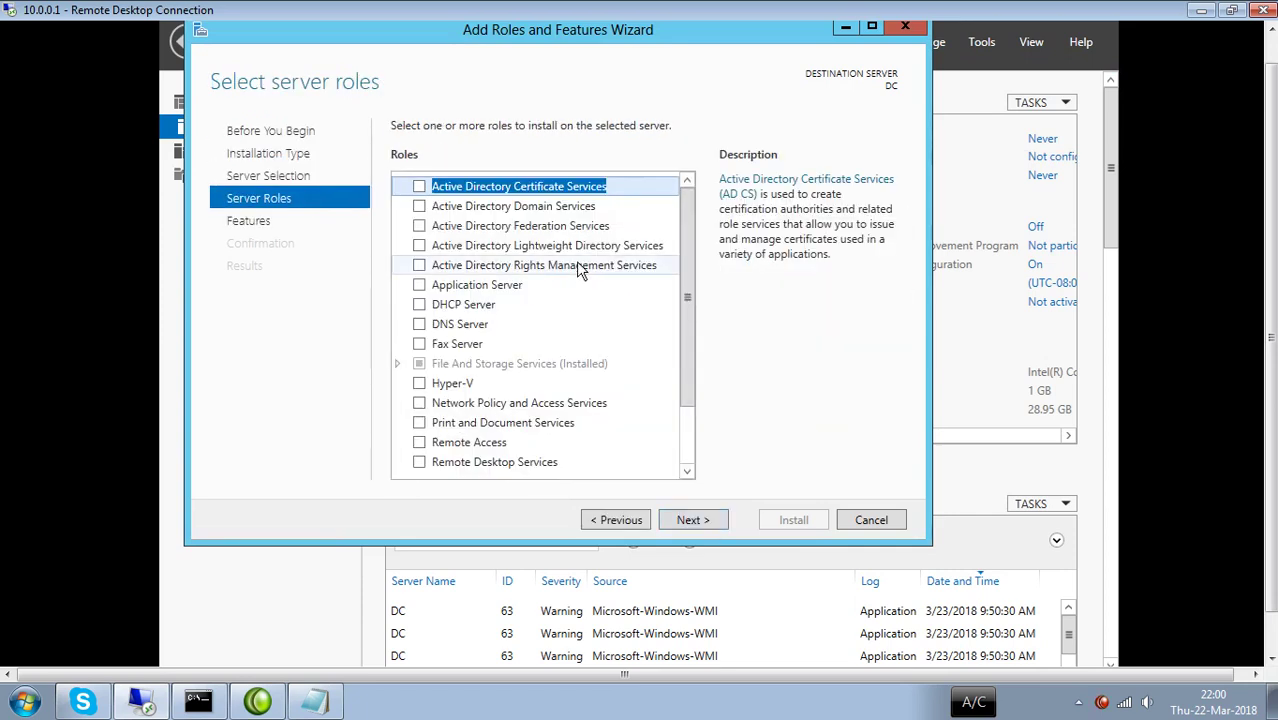
scroll(540, 287, down, 2)
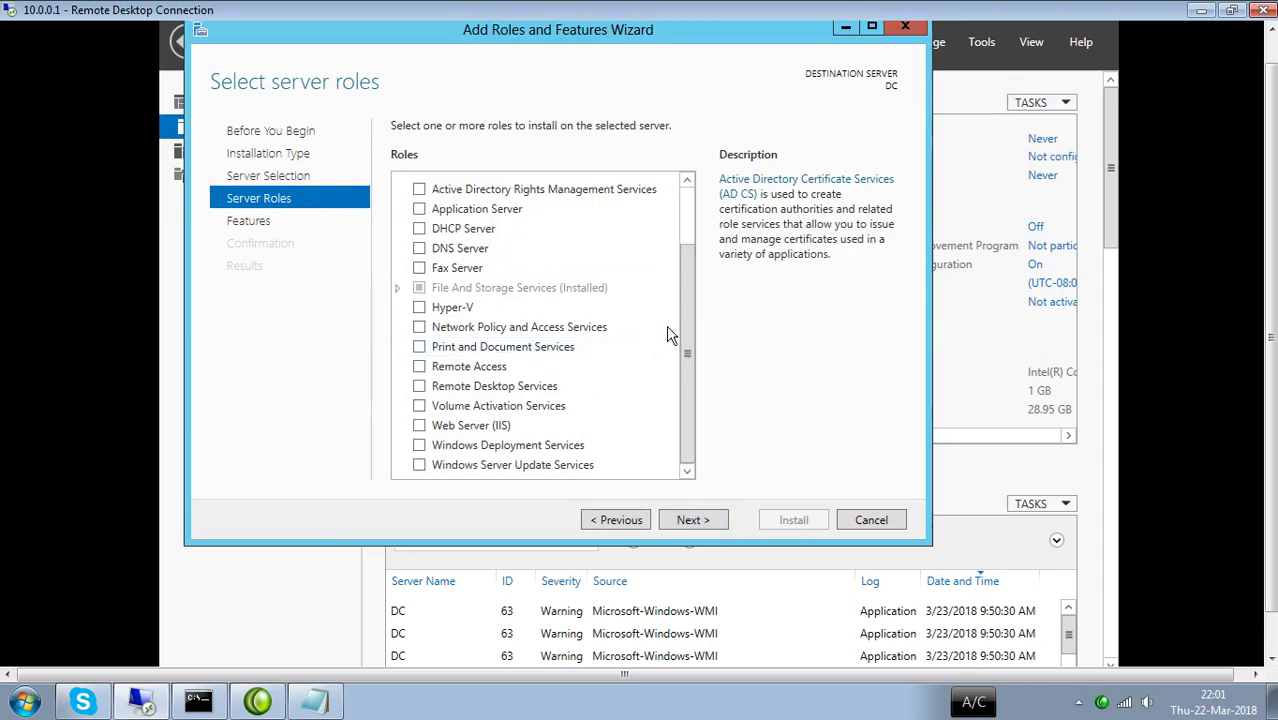
scroll(689, 345, up, 2)
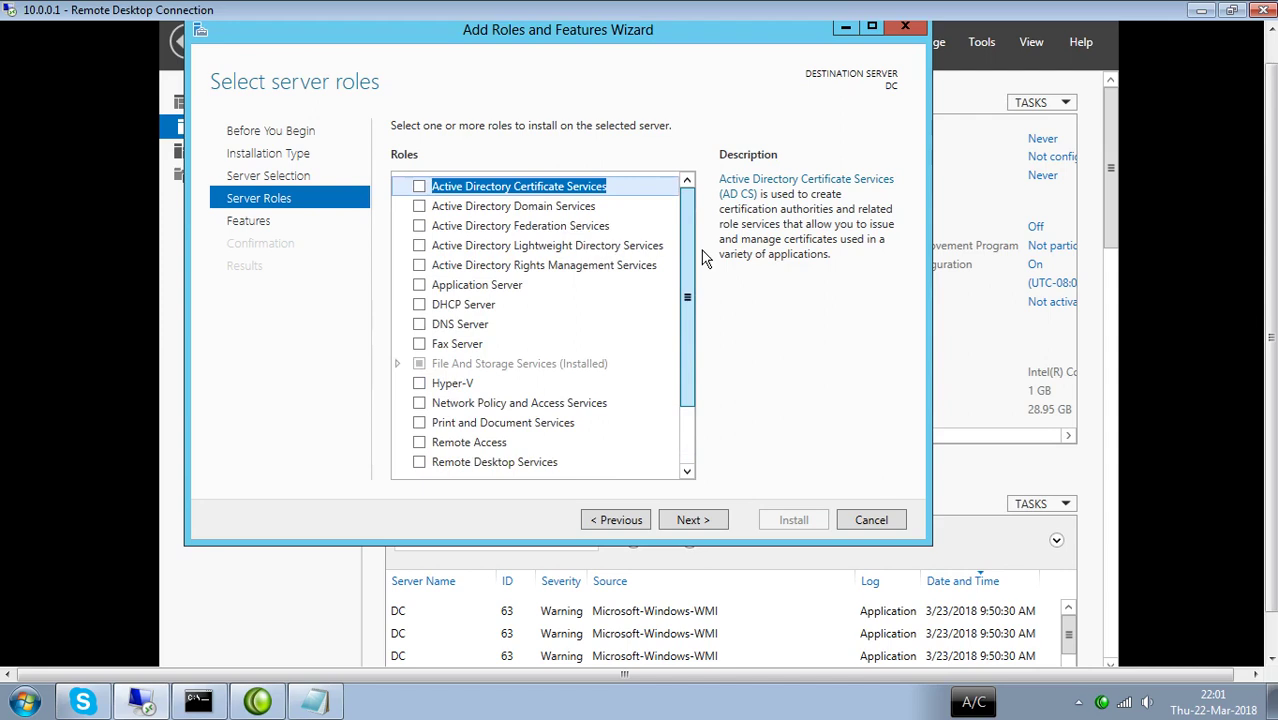
click(421, 206)
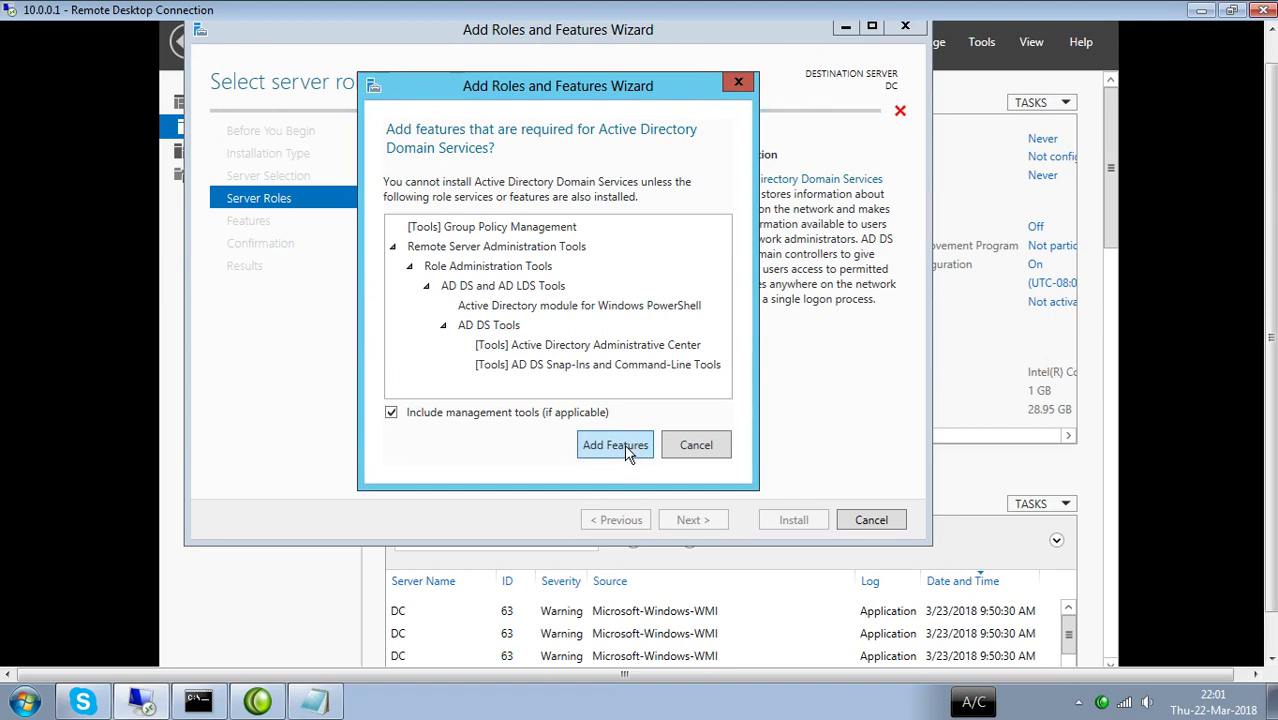
Add the management features AD DS requires and continue to the Select features list.
click(624, 444)
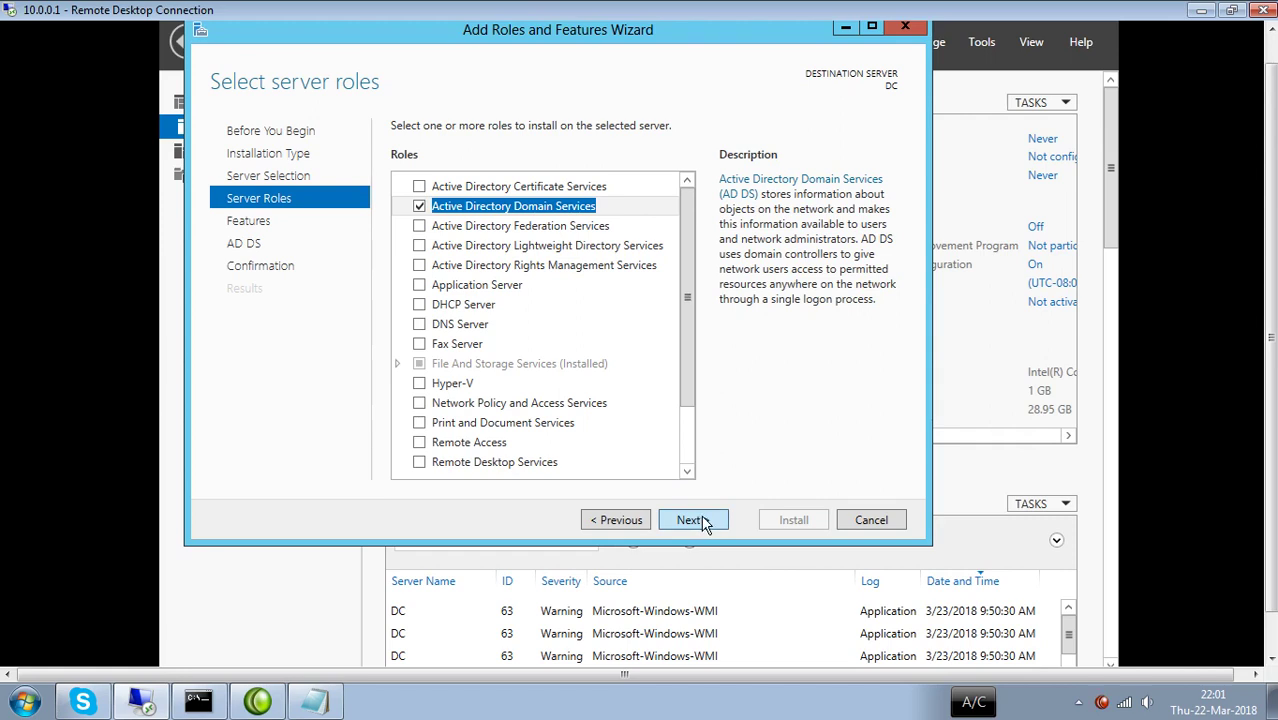
click(700, 518)
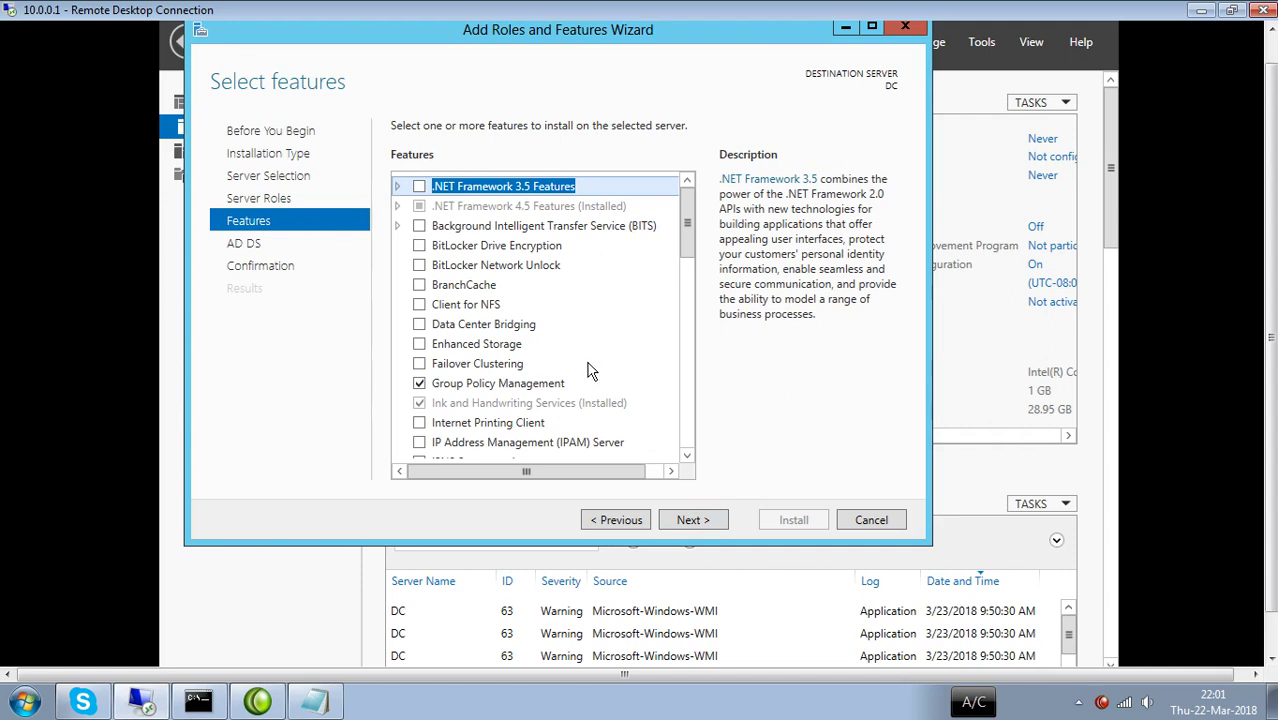
scroll(590, 369, down, 5)
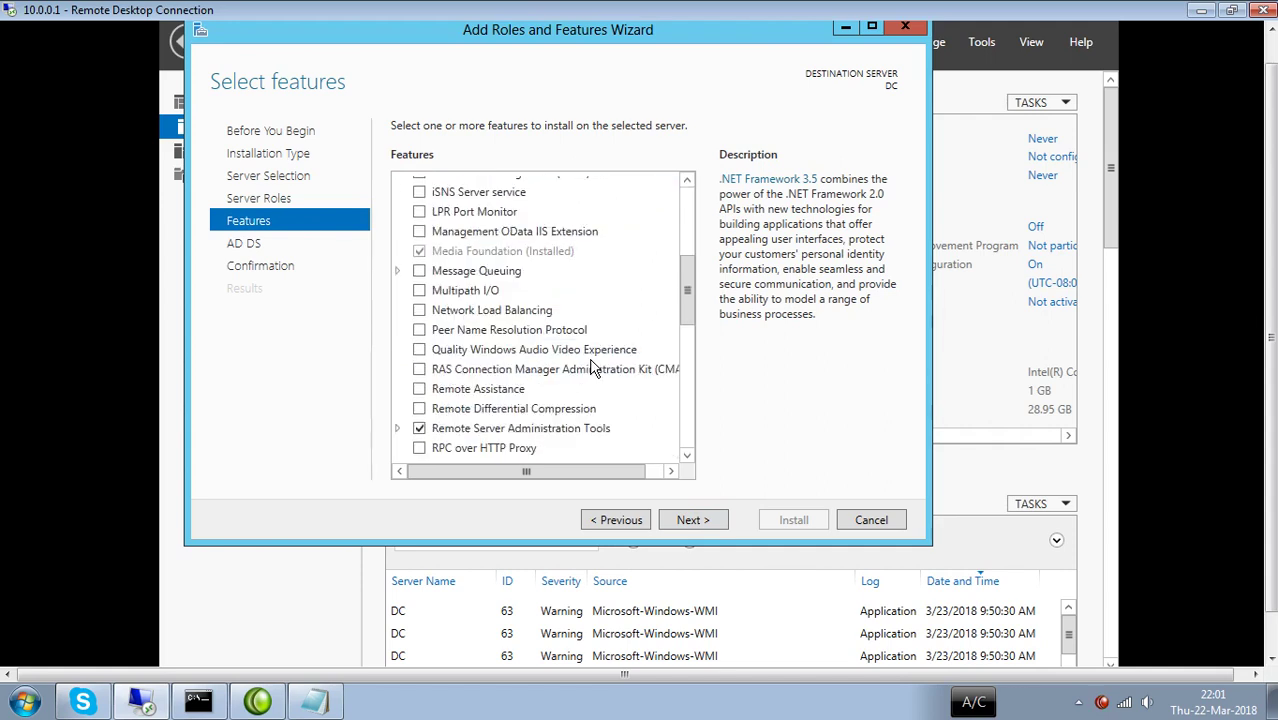
scroll(590, 369, up, 5)
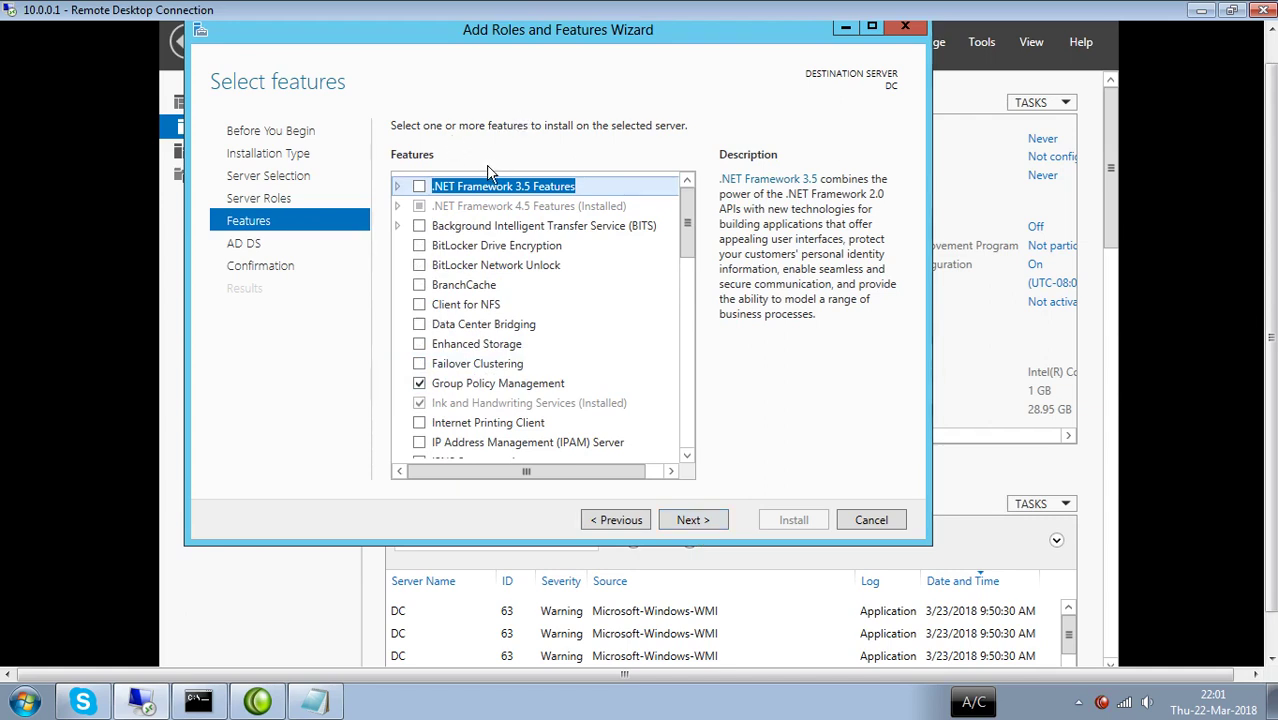
Leave .NET Framework 3.5 Features unticked and continue past the AD DS page to confirmation.
click(420, 187)
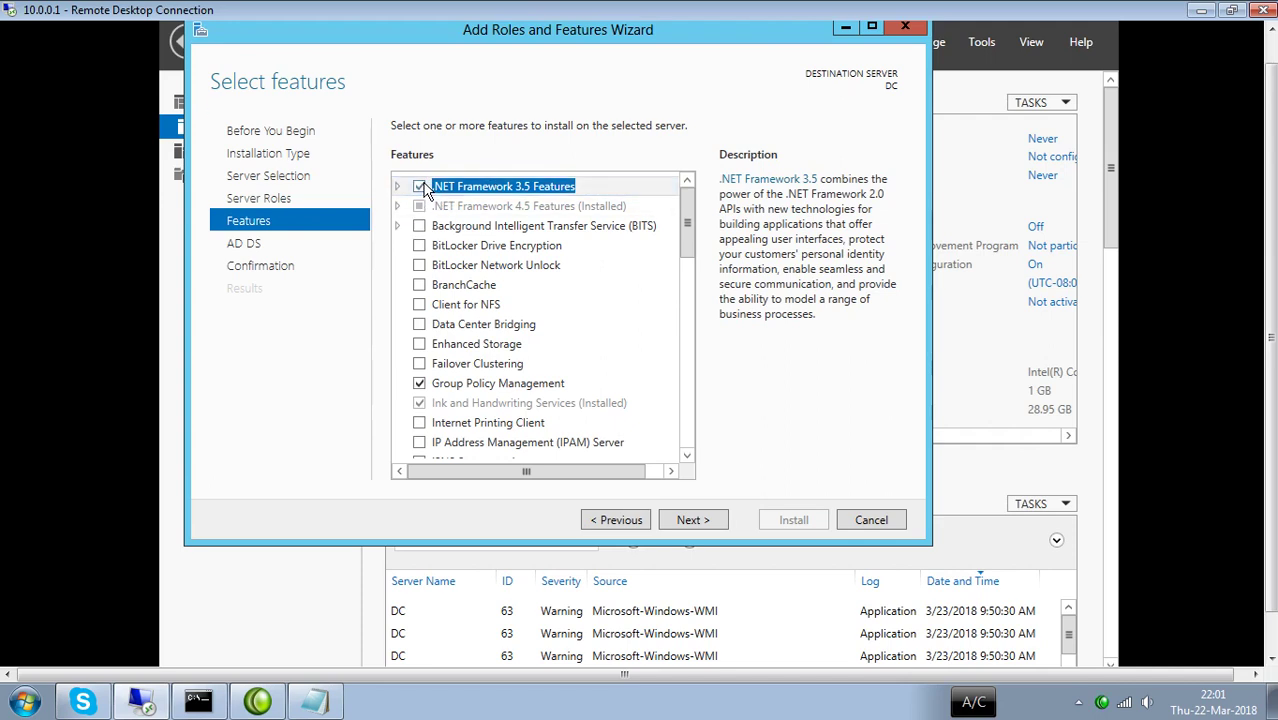
click(421, 188)
click(695, 522)
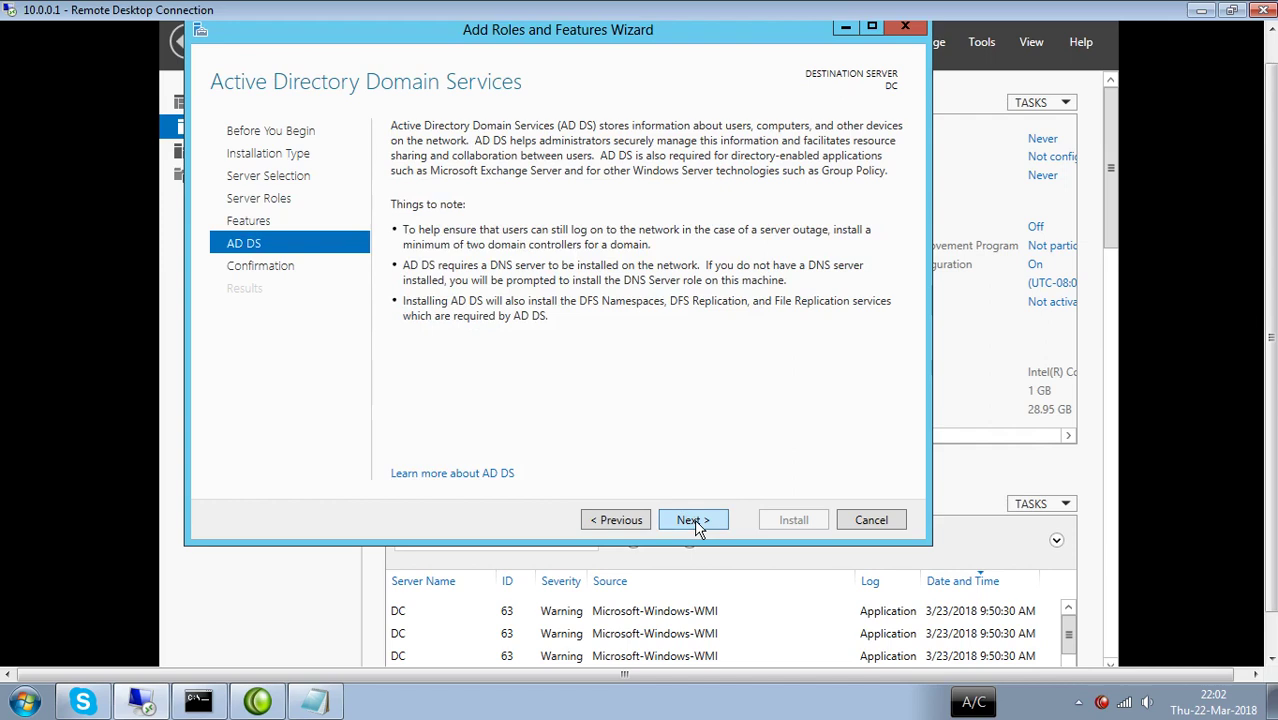
click(694, 520)
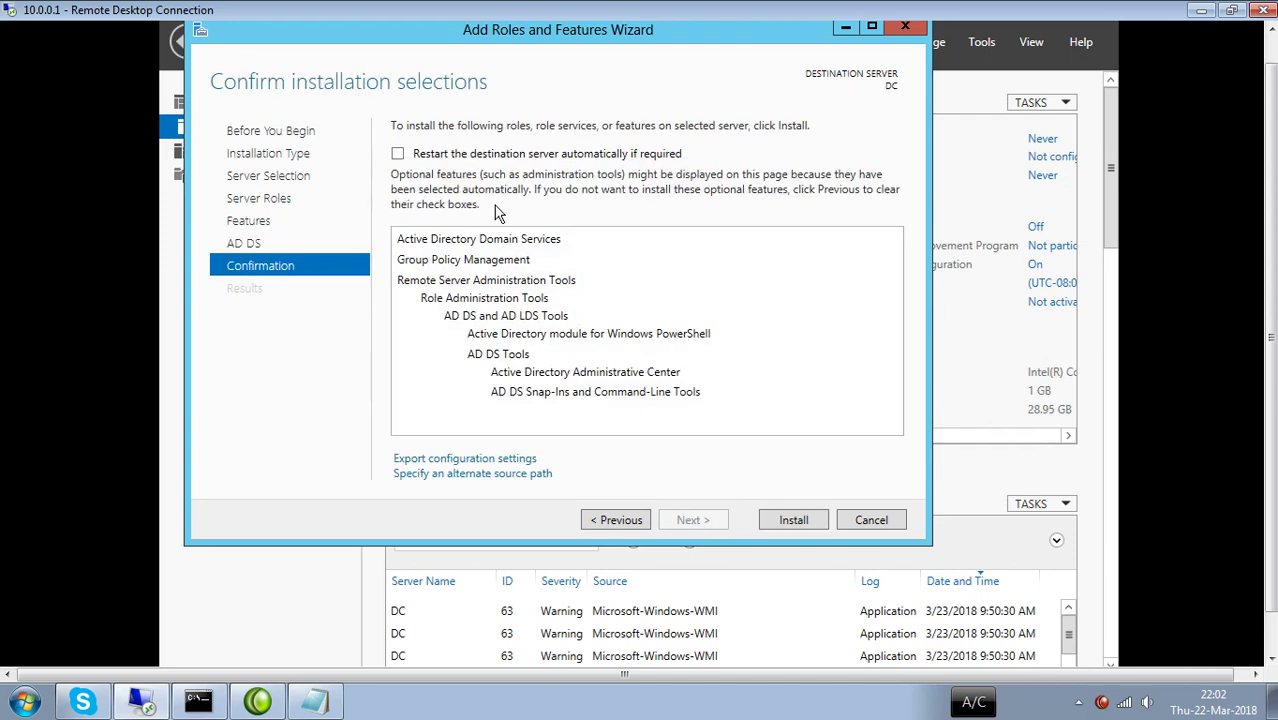
Allow automatic restart if required and install AD DS with its management tools.
click(405, 160)
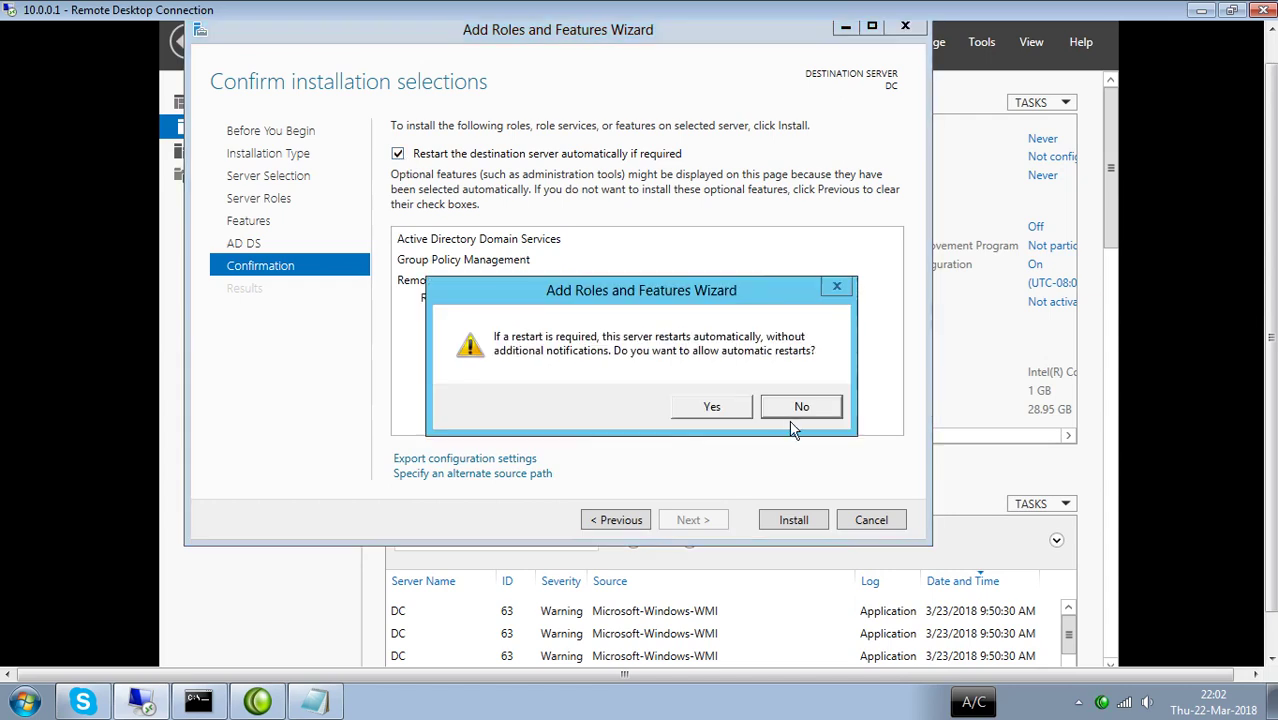
click(727, 408)
click(795, 519)
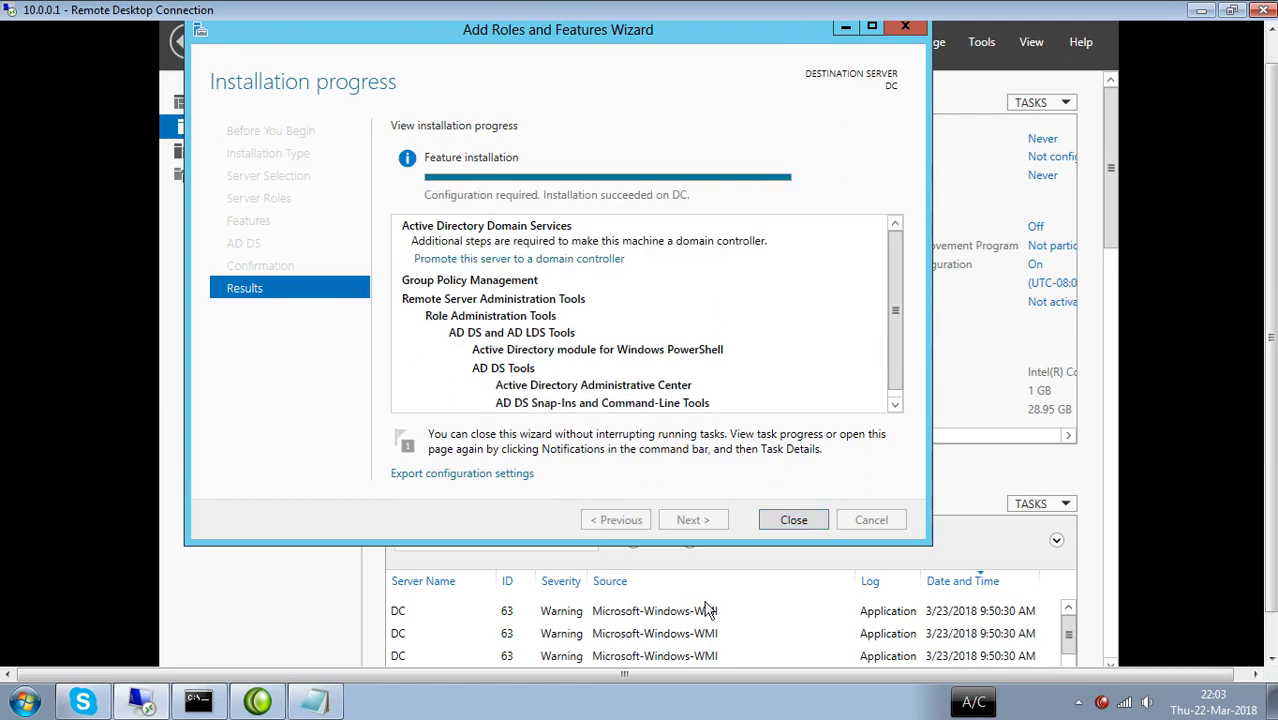
Close the finished wizard and choose 'Promote this server to a domain controller' from notifications.
click(799, 521)
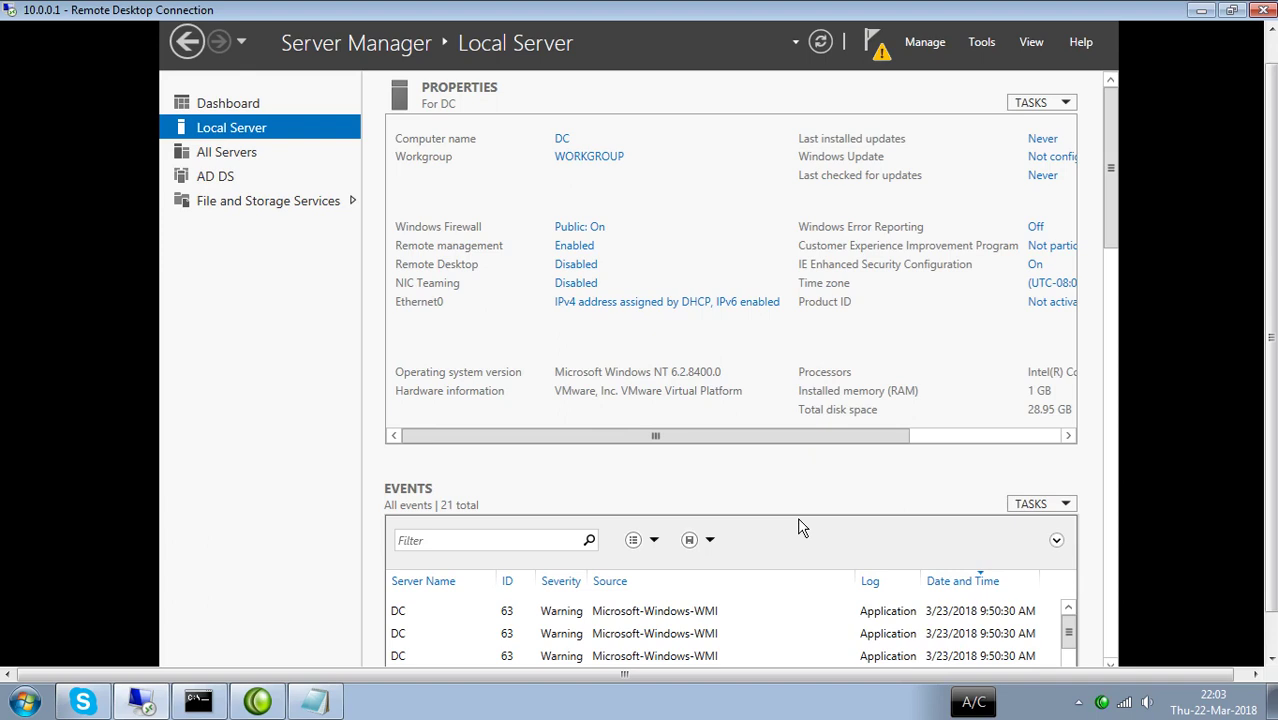
click(887, 58)
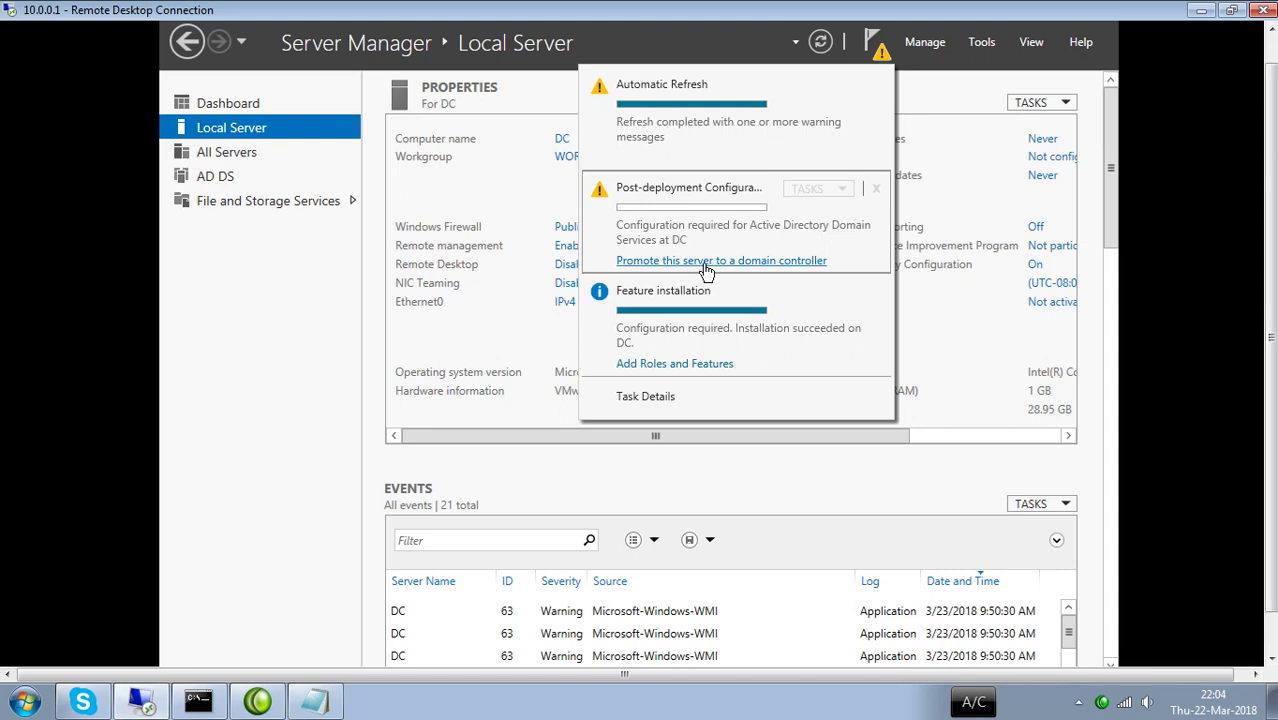
click(705, 263)
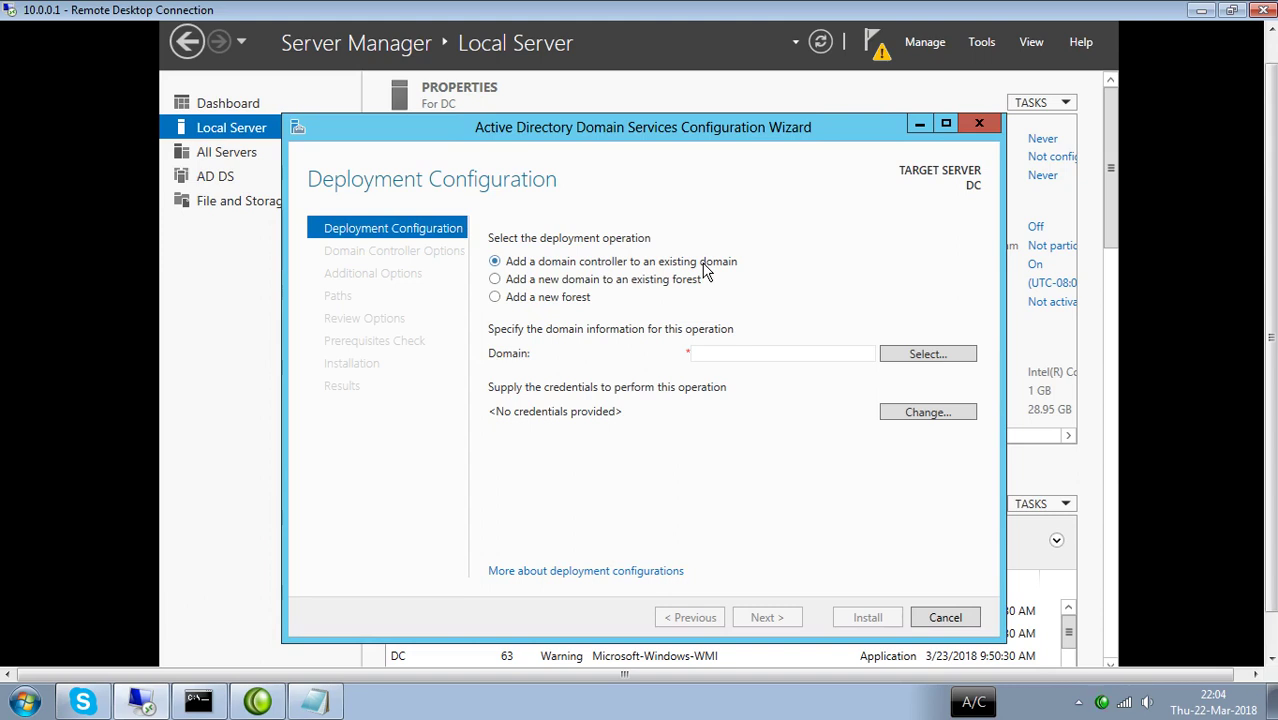
Choose 'Add a new forest' with root domain name ihsan.uet.pk.
click(524, 302)
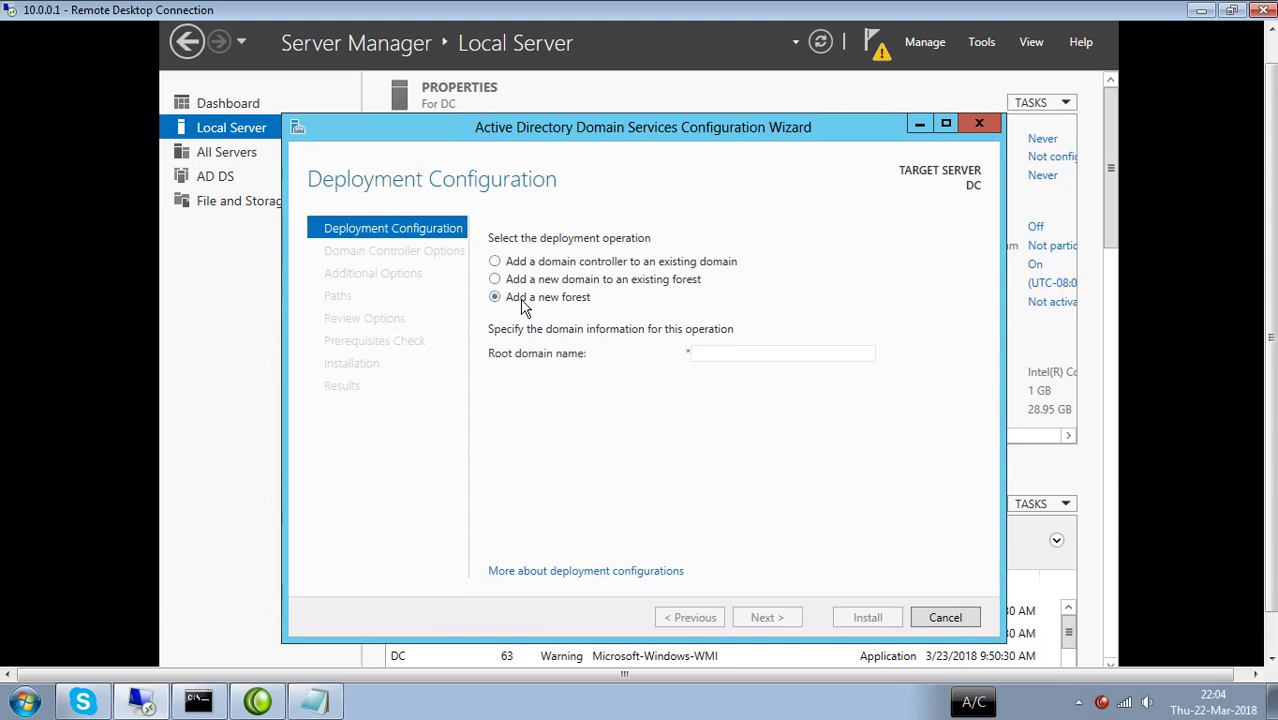
click(732, 353)
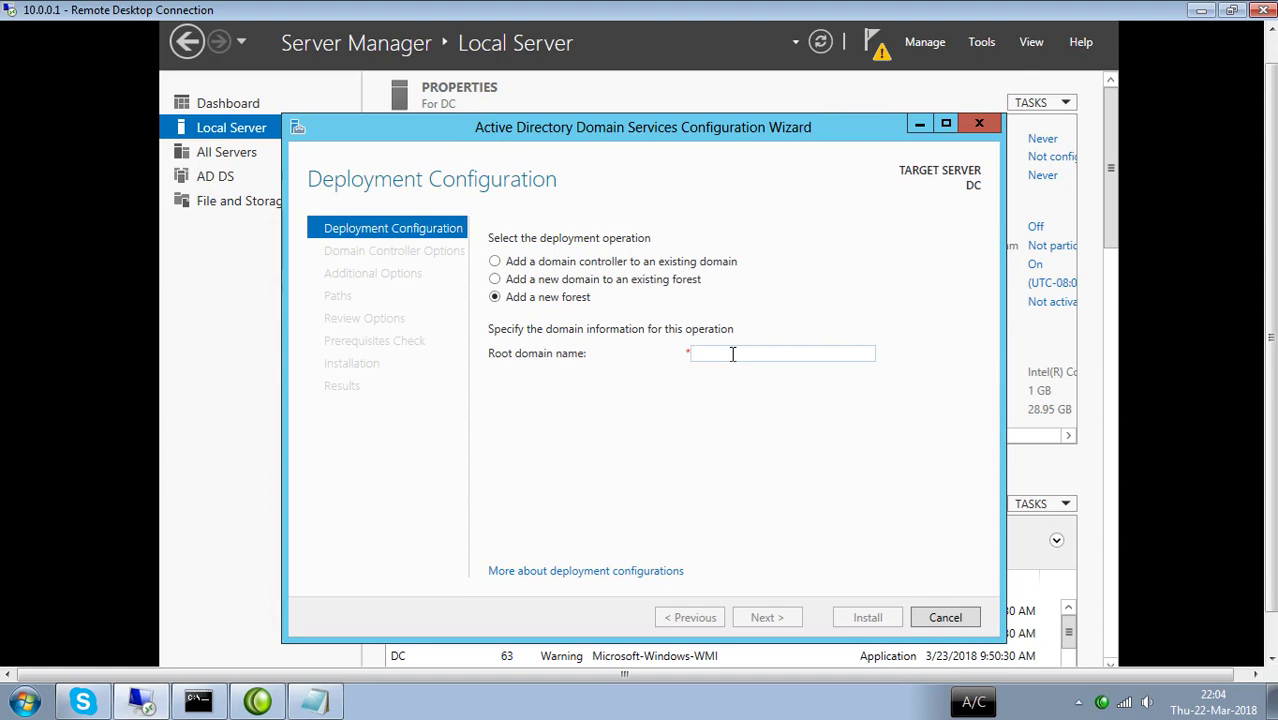
click(732, 354)
text(ihs)
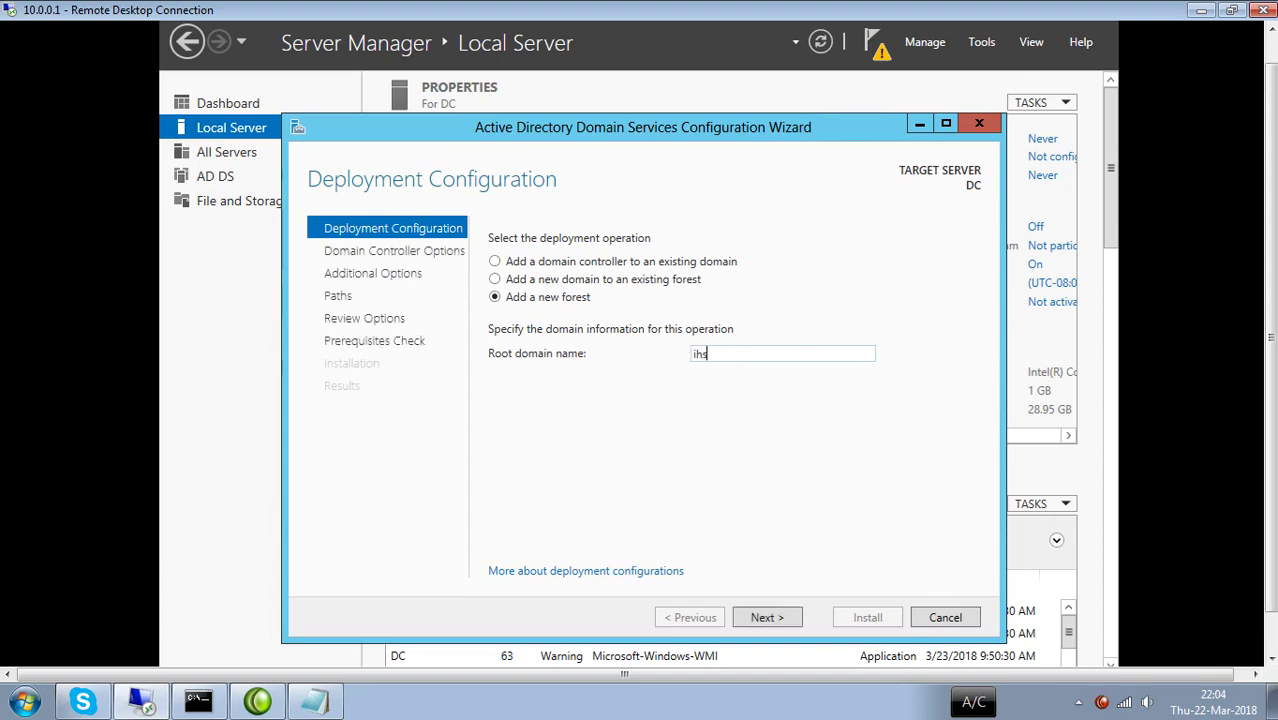
text(an.loc)
key(BackSpace)
key(BackSpace)
key(BackSpace)
text(uet.pk)
Enter and confirm the Directory Services Restore Mode password, then advance past DNS Options to Additional Options.
click(770, 618)
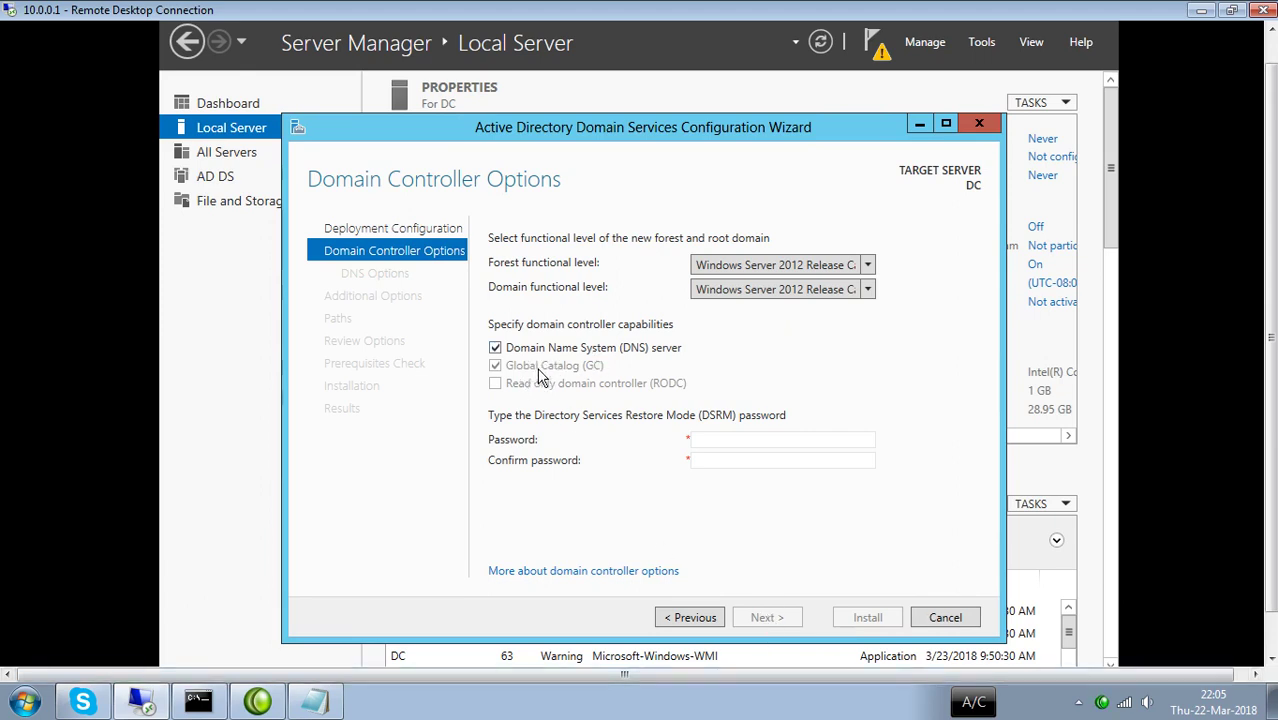
click(733, 441)
text(*****)
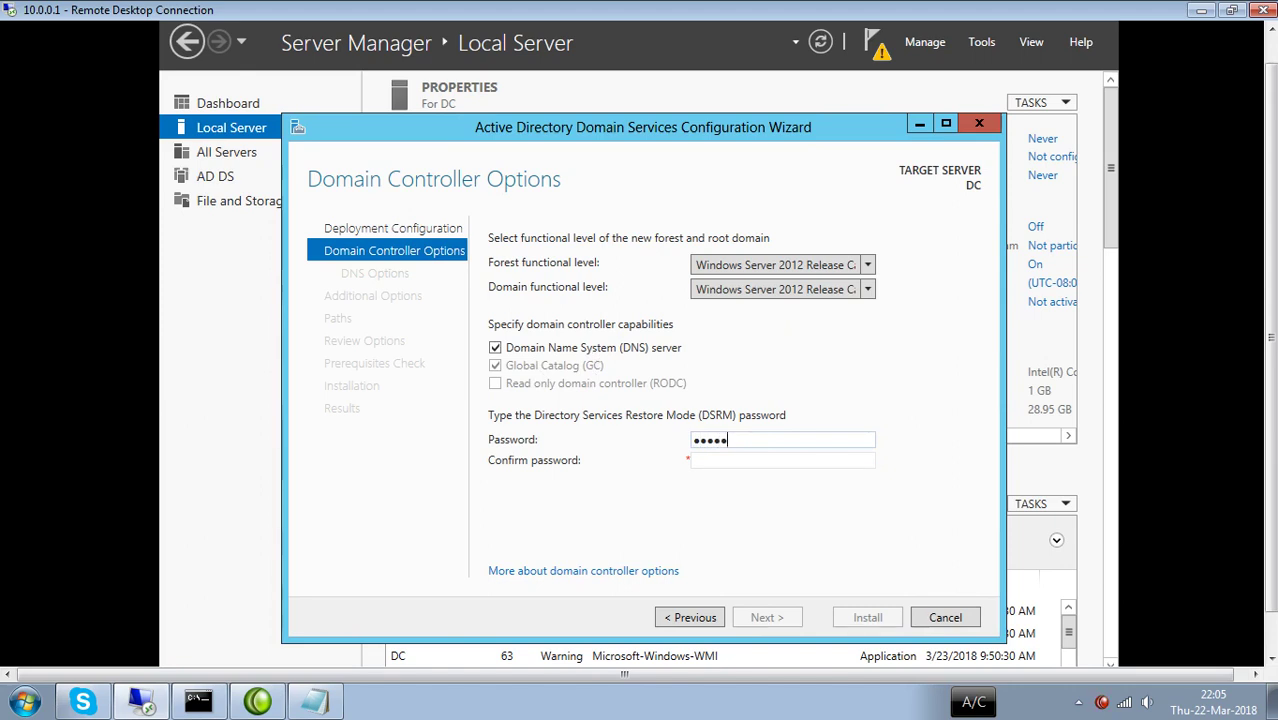
text(****)
key(Tab)
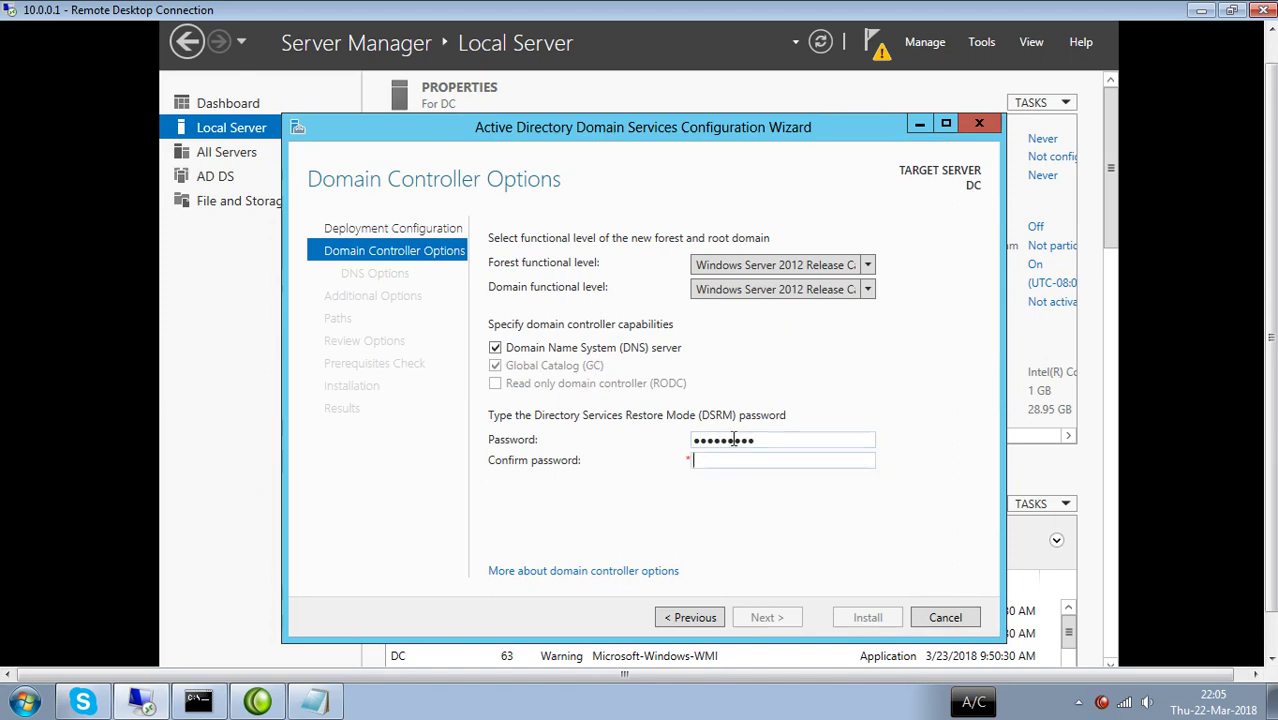
text(*********)
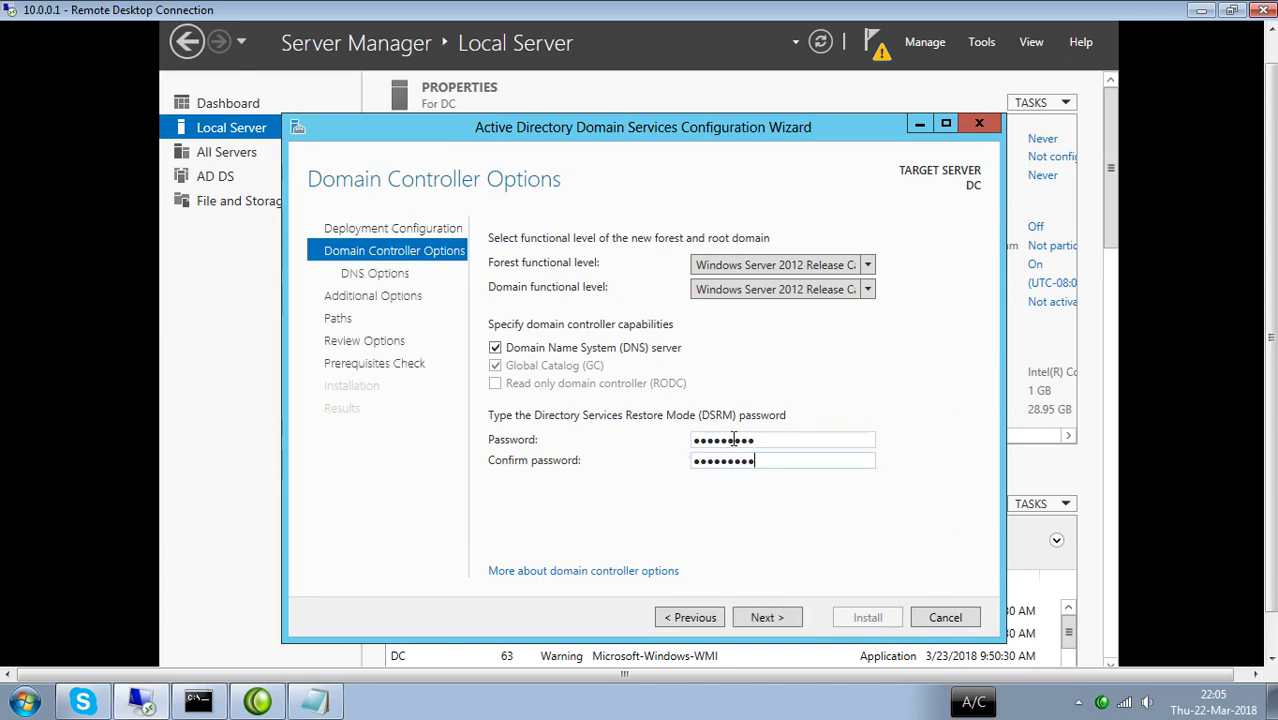
key(Return)
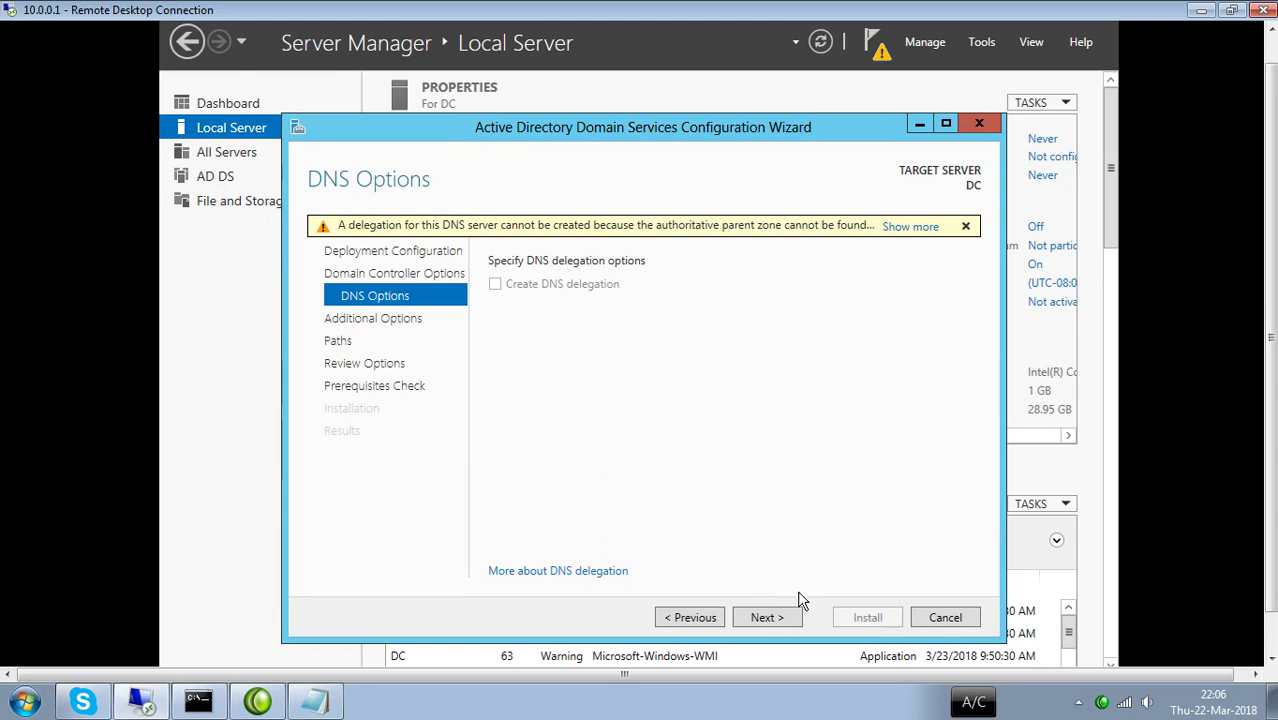
click(773, 620)
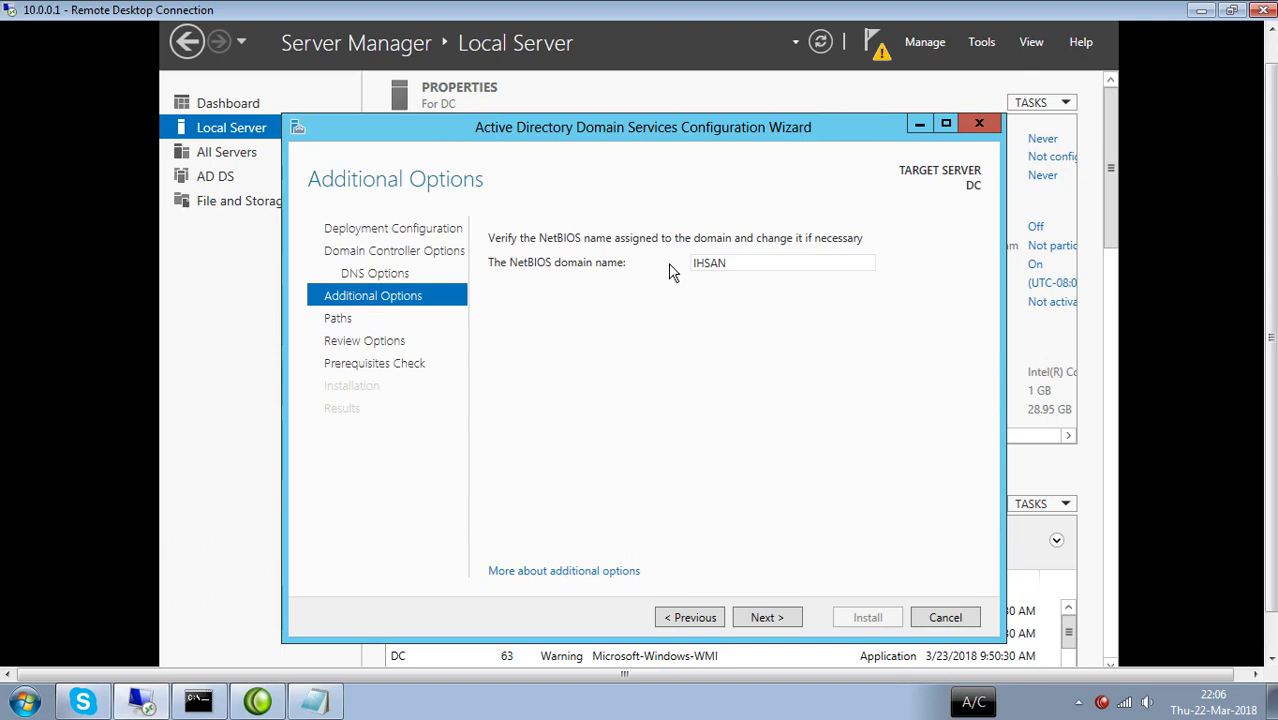
Keep IHSAN as the NetBIOS domain name and proceed from Additional Options.
click(763, 620)
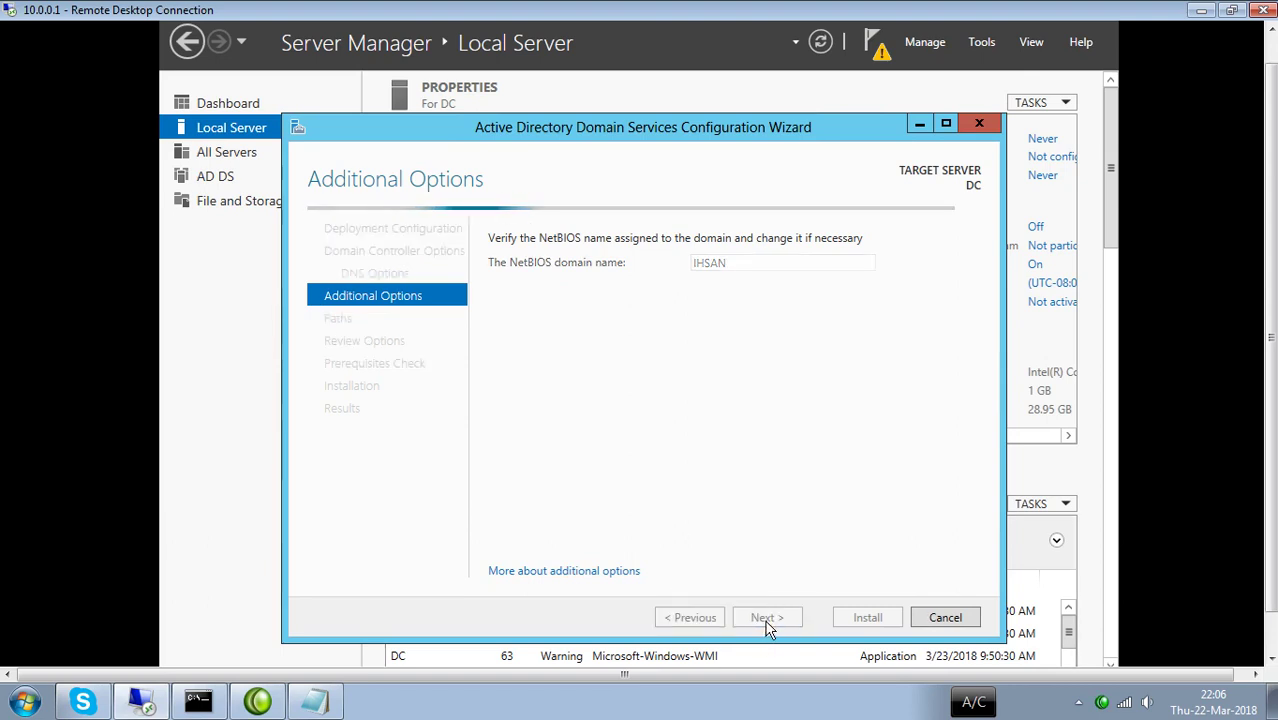
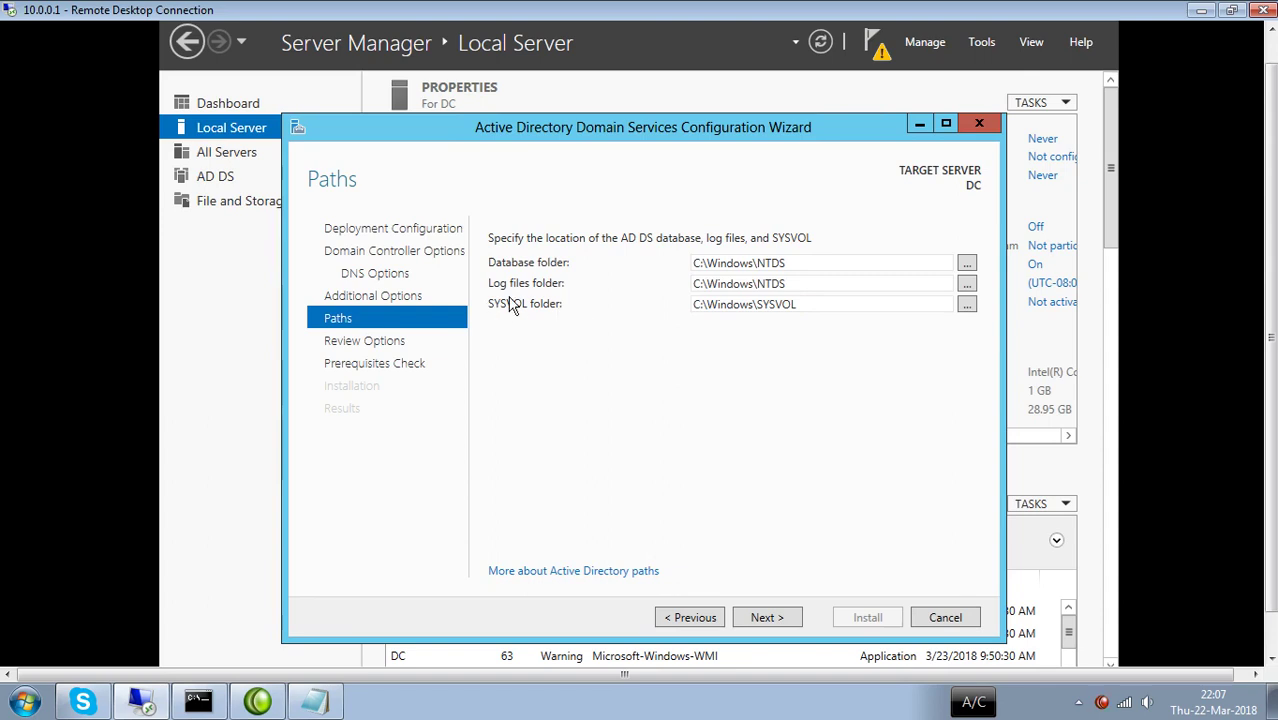
Keep the default AD DS paths and review options, then start the installation once prerequisites pass.
click(762, 616)
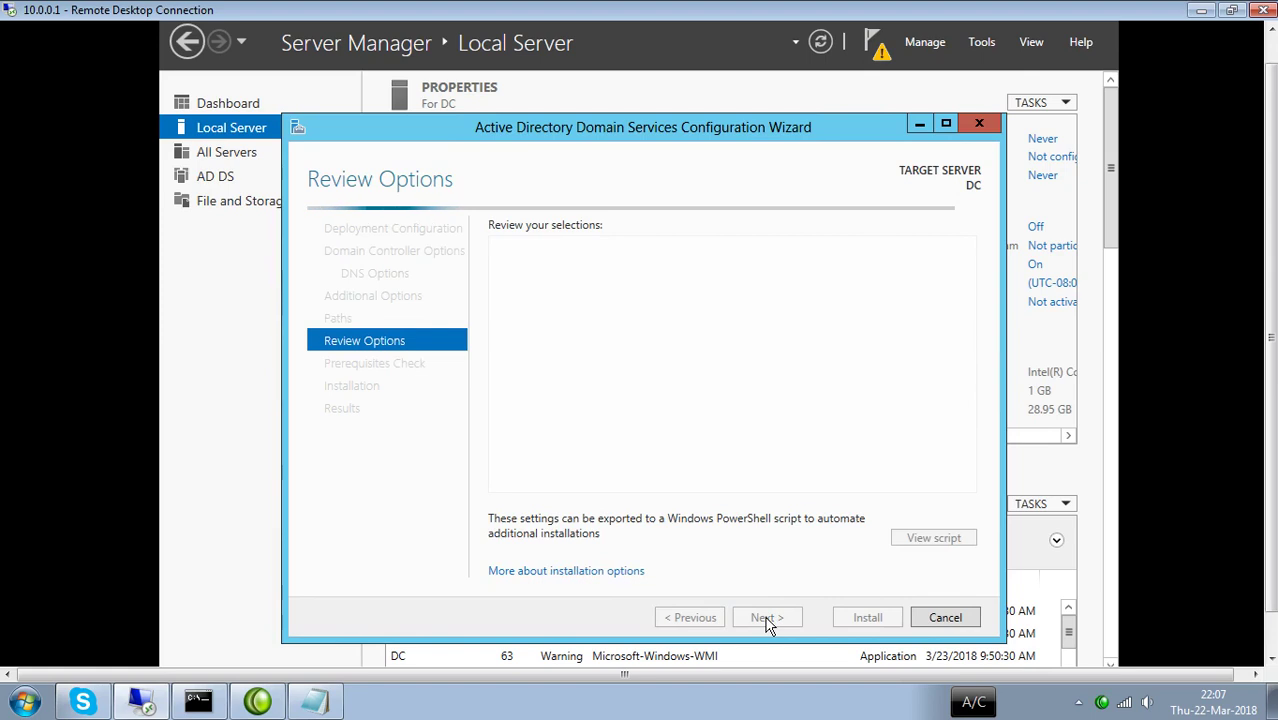
click(766, 618)
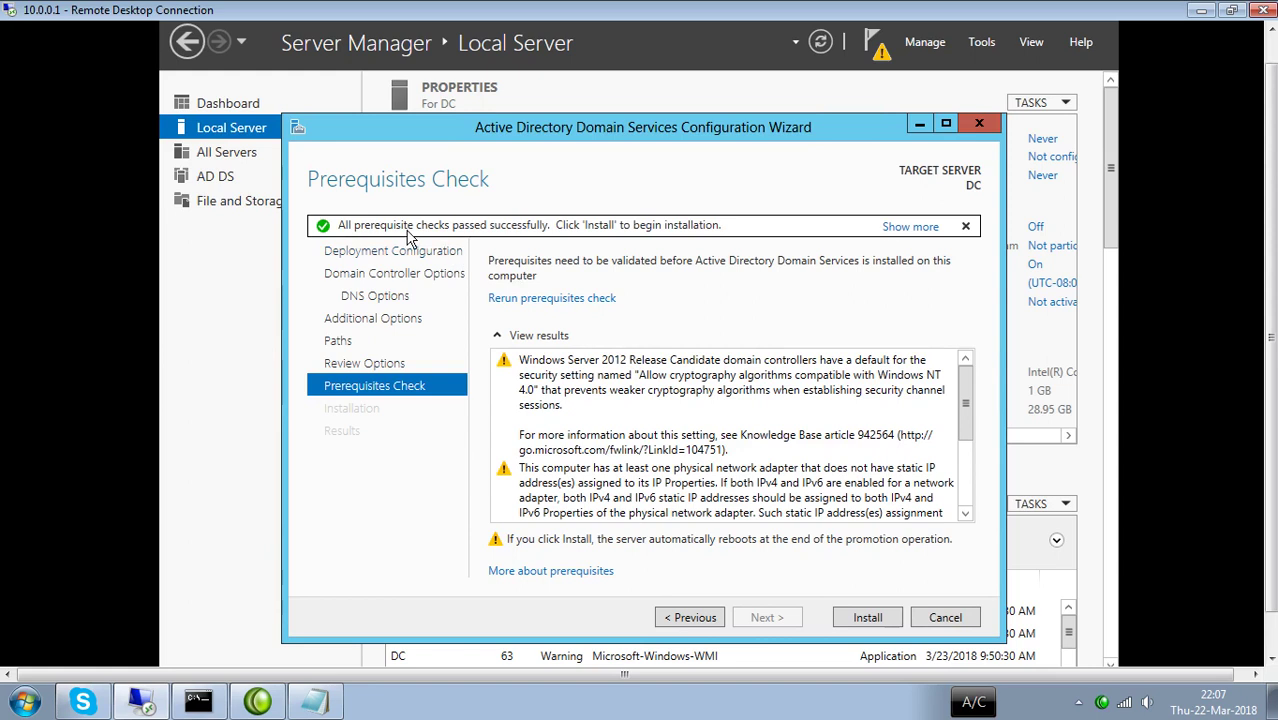
click(868, 619)
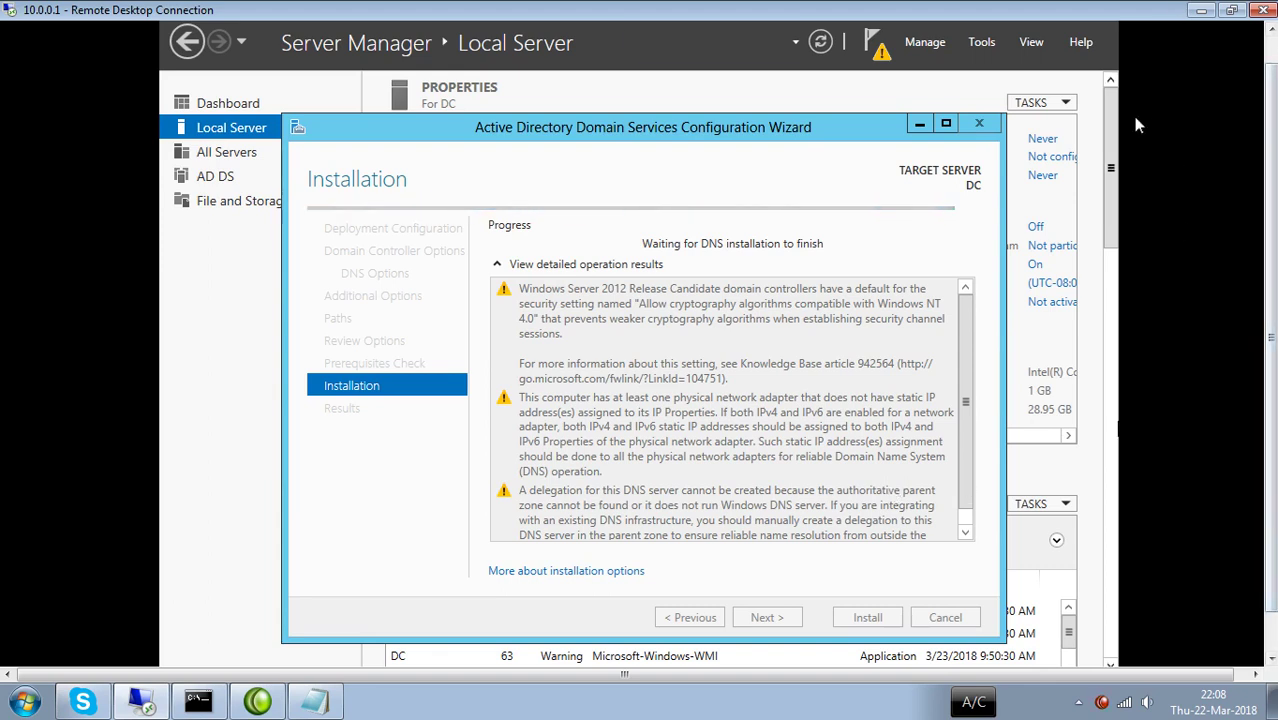
Scroll the remote session, open and dismiss the Run box, and refocus the server window.
scroll(1113, 560, down, 10)
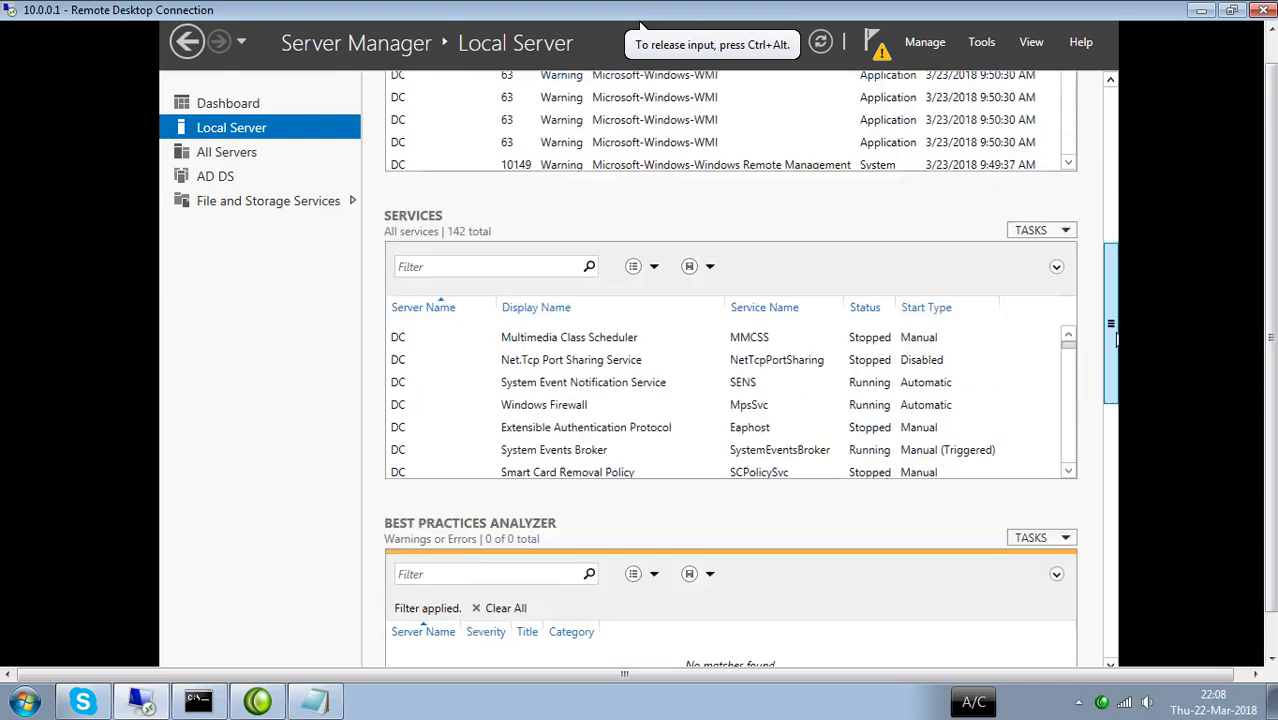
scroll(1113, 560, down, 3)
scroll(1113, 560, down, 6)
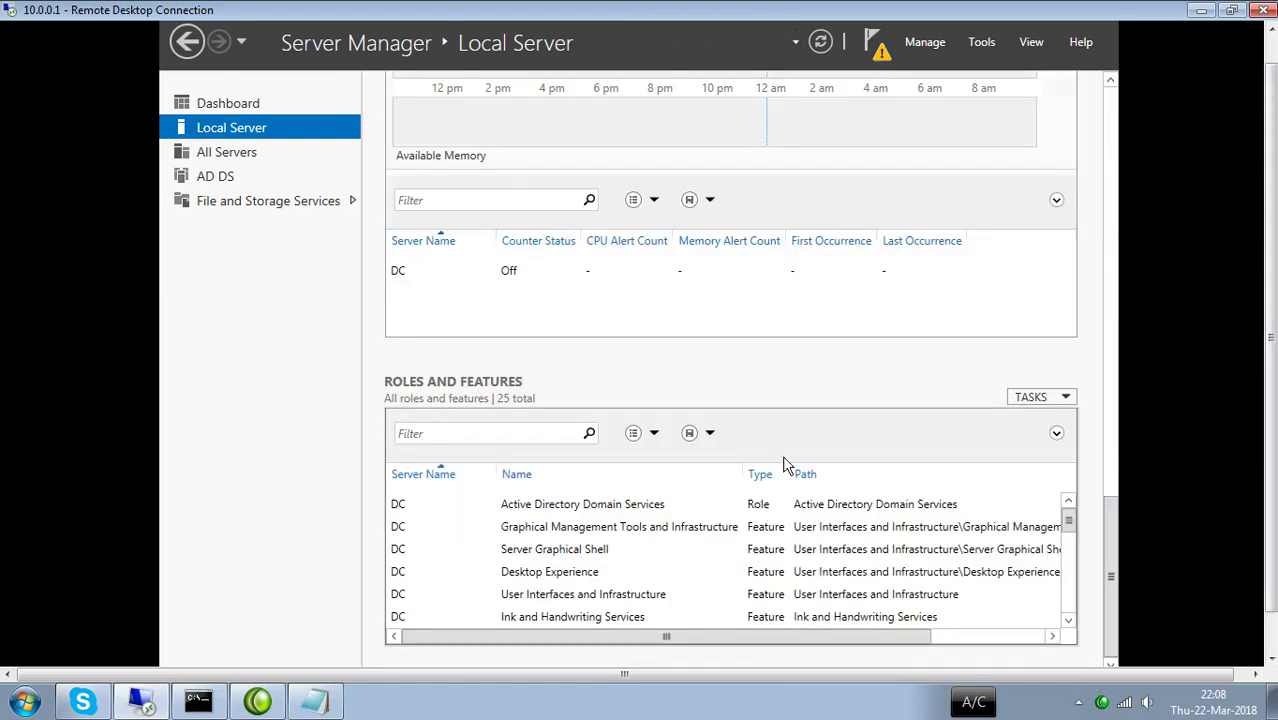
scroll(1108, 485, down, 1)
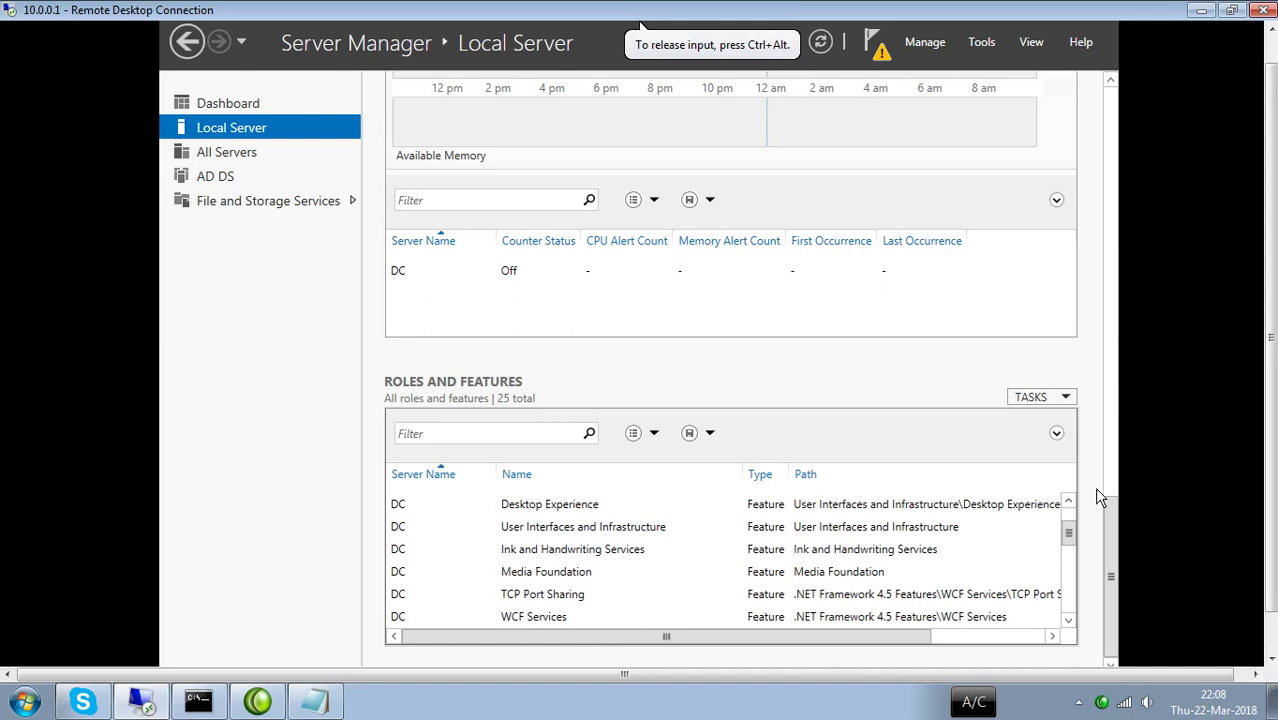
scroll(808, 400, down, 1)
key(super+r)
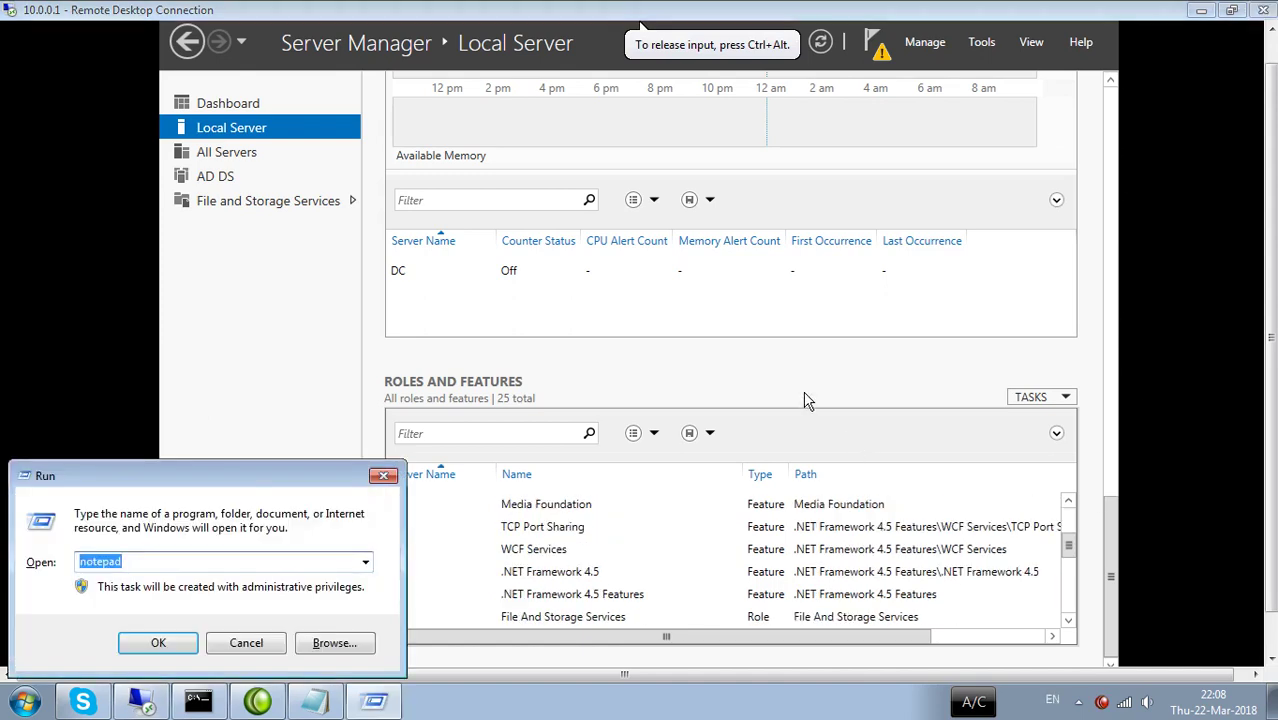
key(Escape)
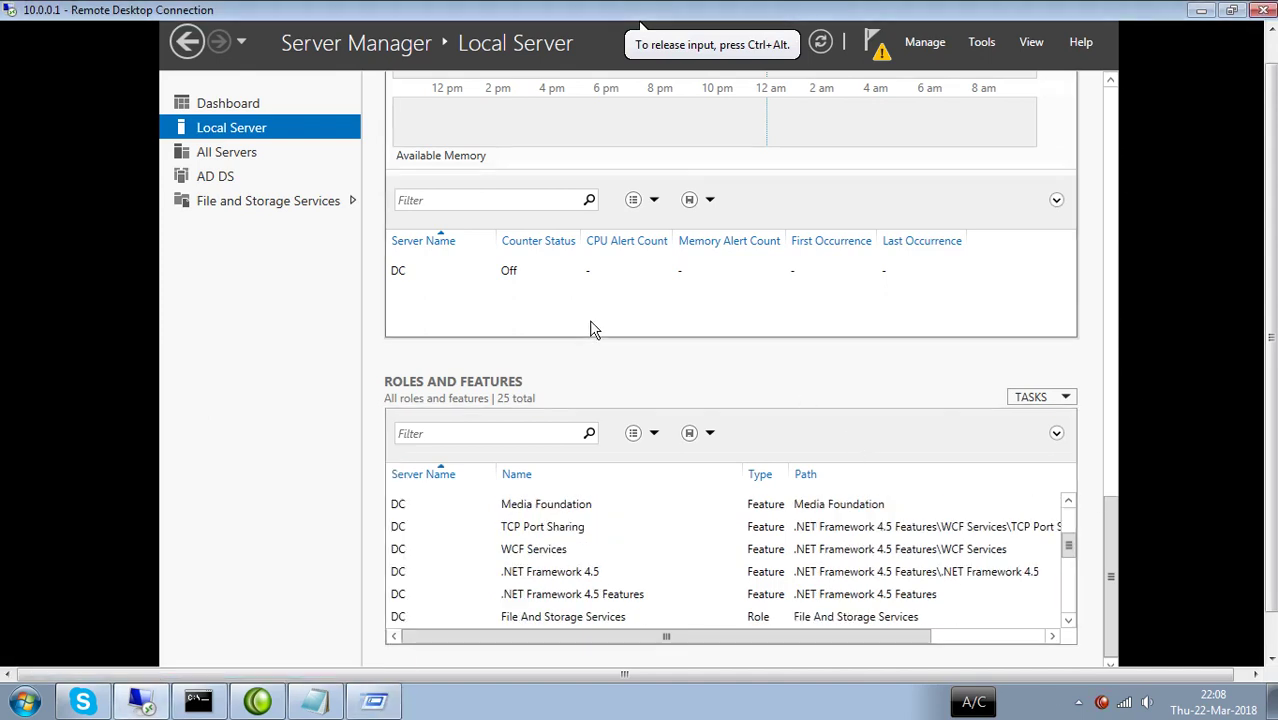
click(518, 277)
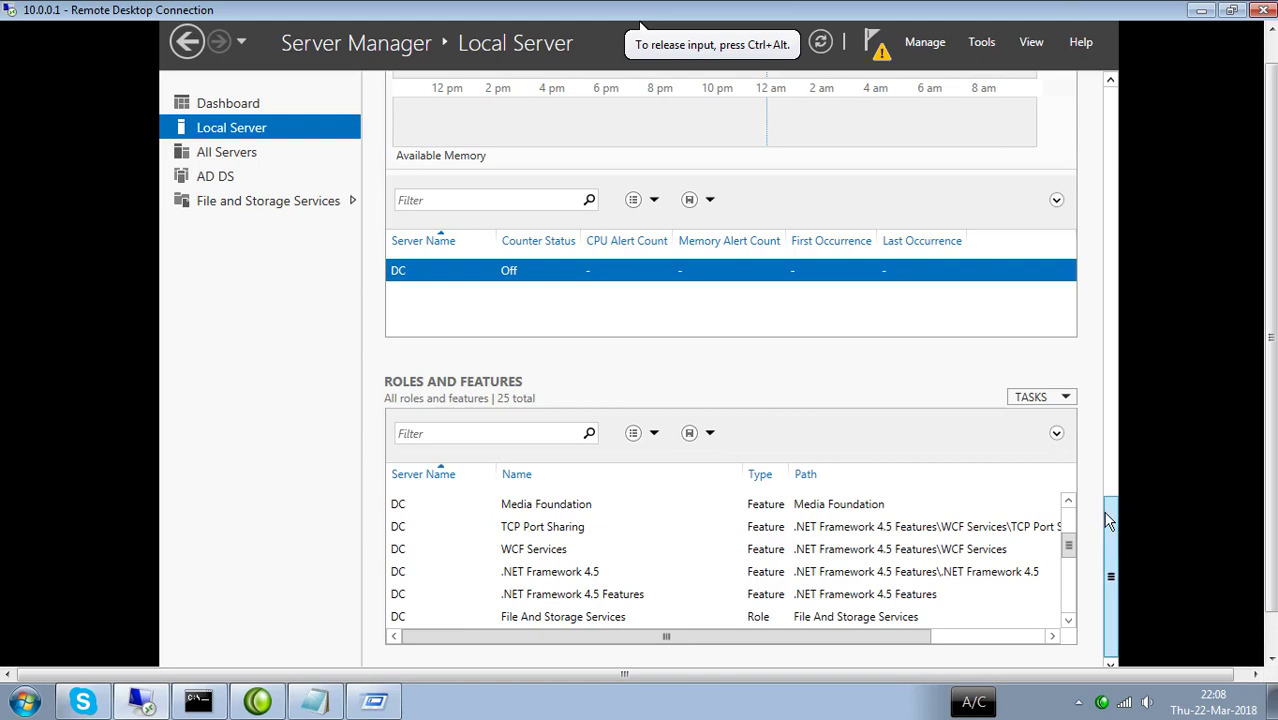
Release input from the VM with Ctrl+Alt and hand it back to the server.
drag(1110, 630, 1112, 105)
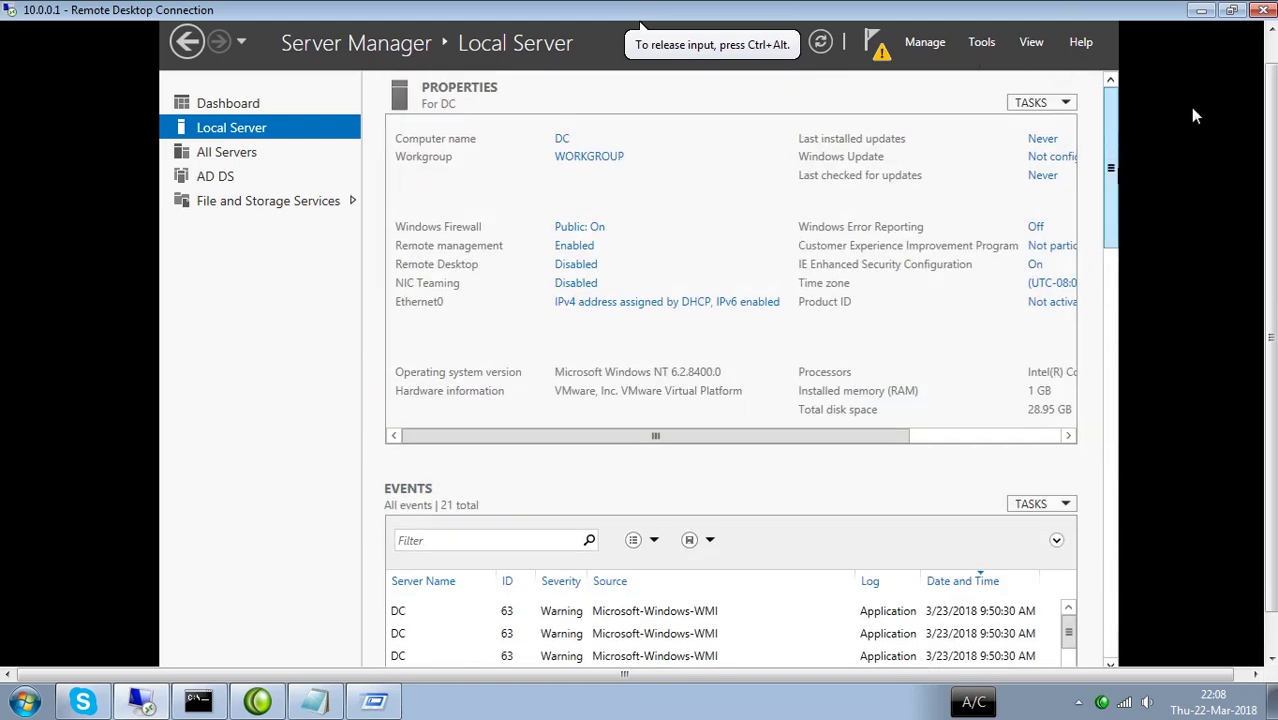
key(ctrl+alt)
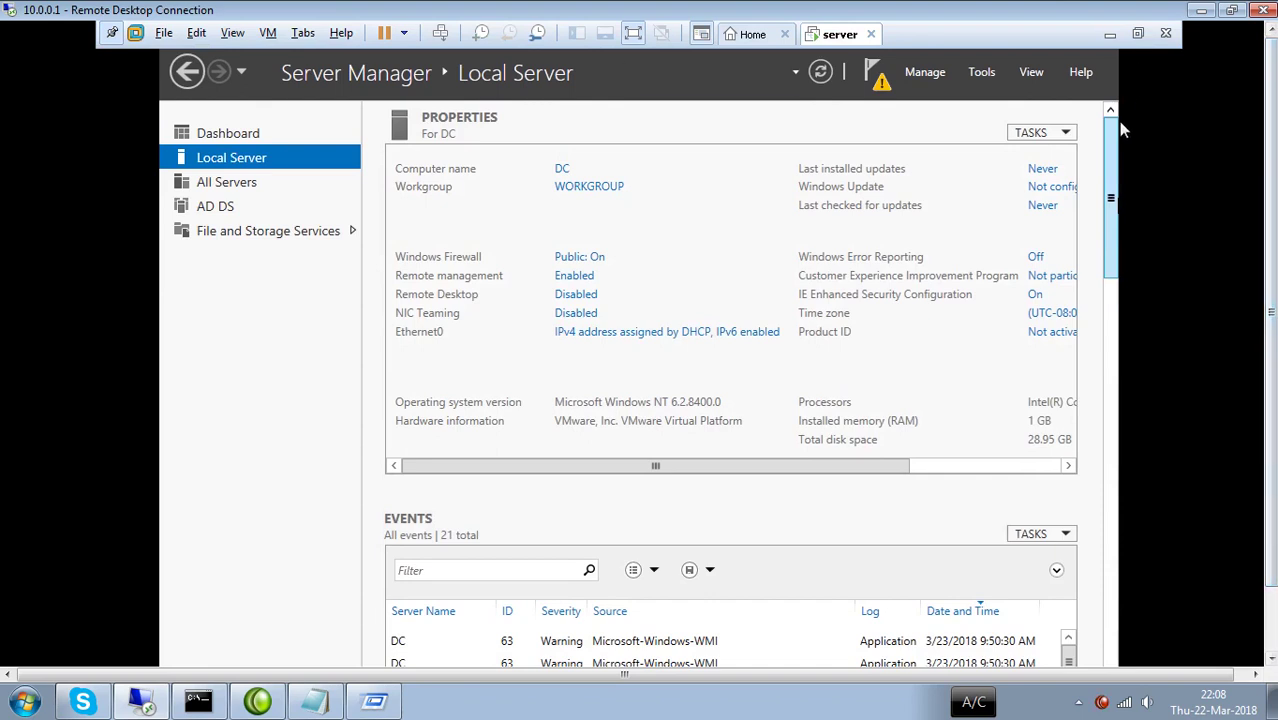
click(1118, 121)
drag(1108, 175, 1070, 568)
scroll(890, 530, down, 1)
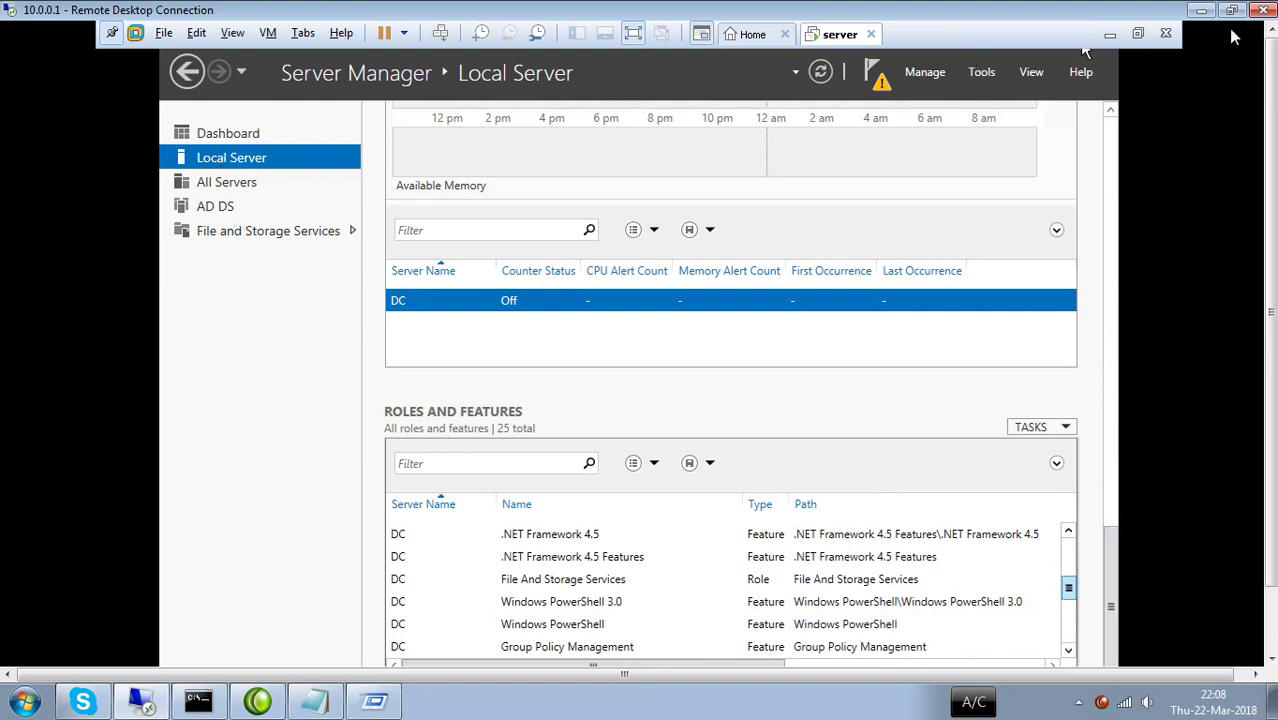
Exit full-screen mode, then minimize Server Manager and the AD DS Configuration Wizard.
click(1139, 34)
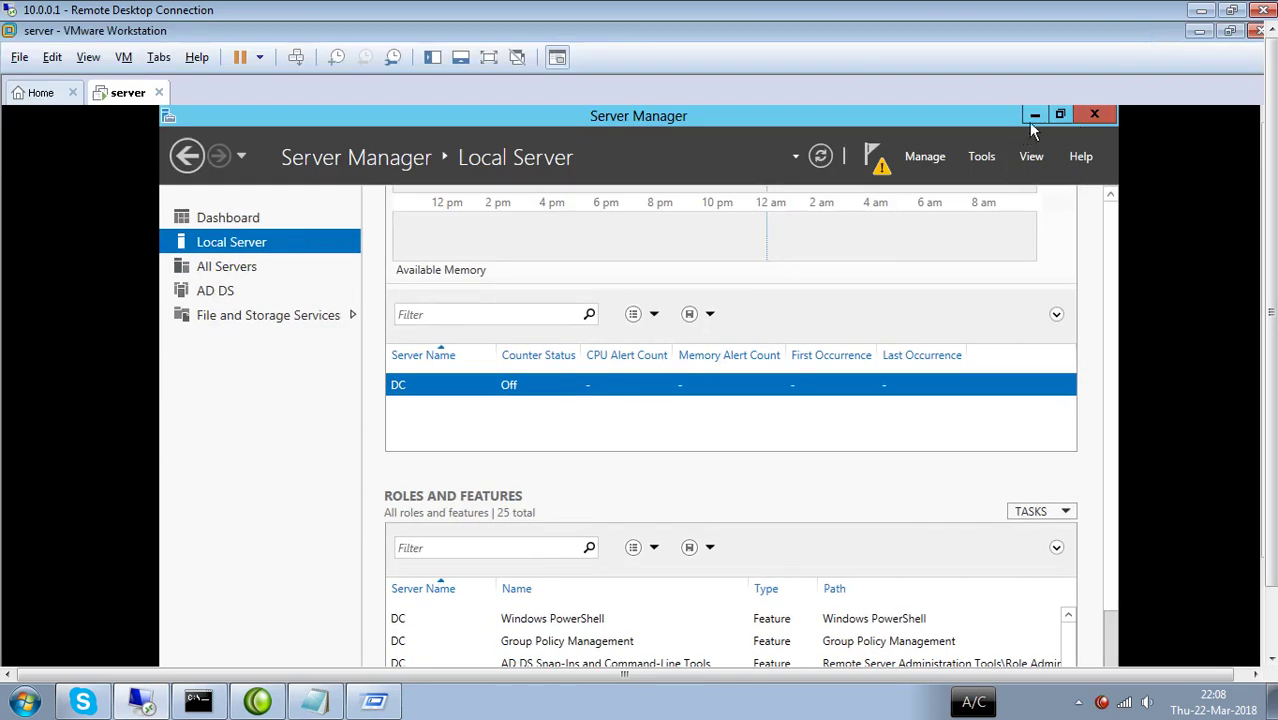
click(1037, 115)
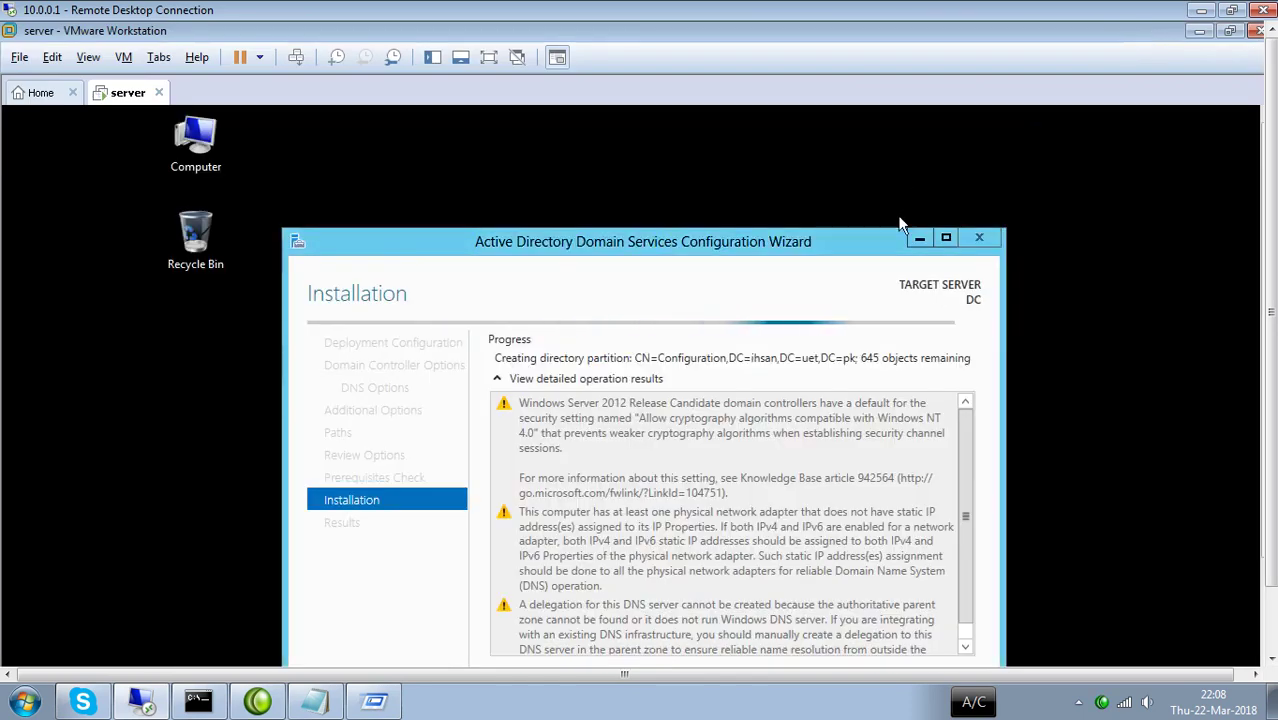
click(919, 245)
drag(1270, 232, 1270, 306)
Run ncpa.cpl to check the host's Network Connections, then minimize that window.
click(1221, 440)
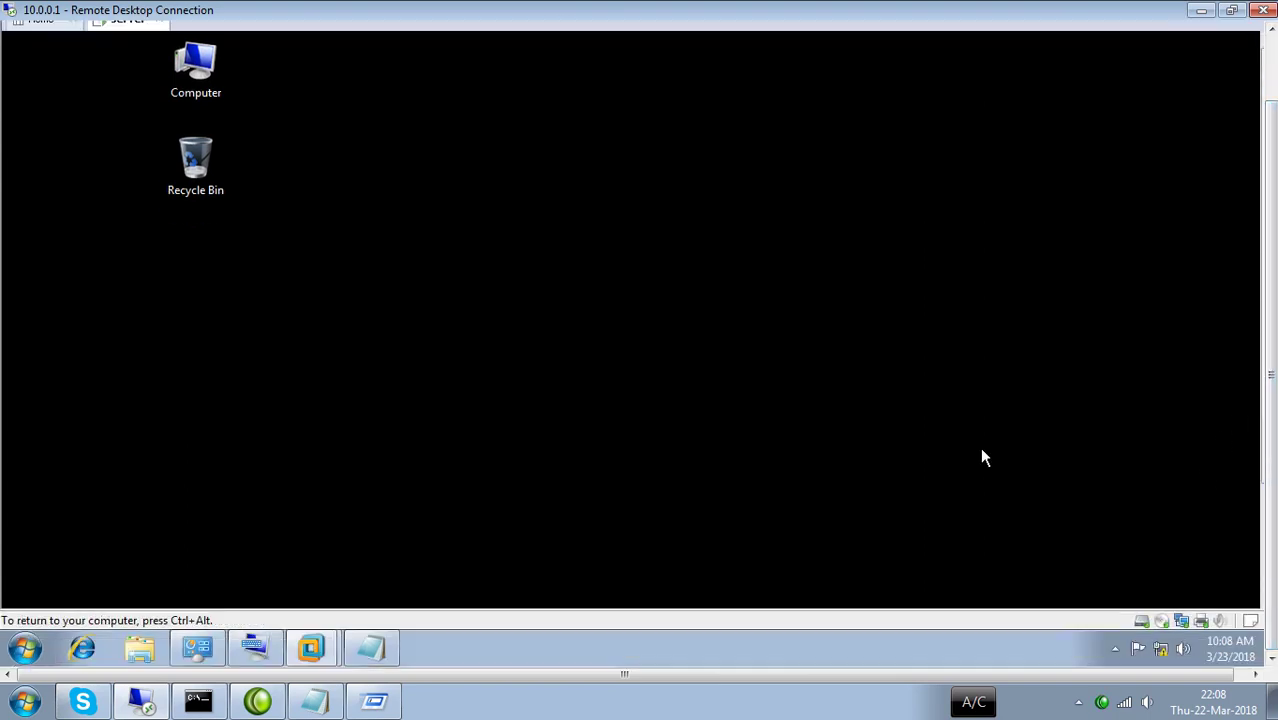
key(super+r)
text(n)
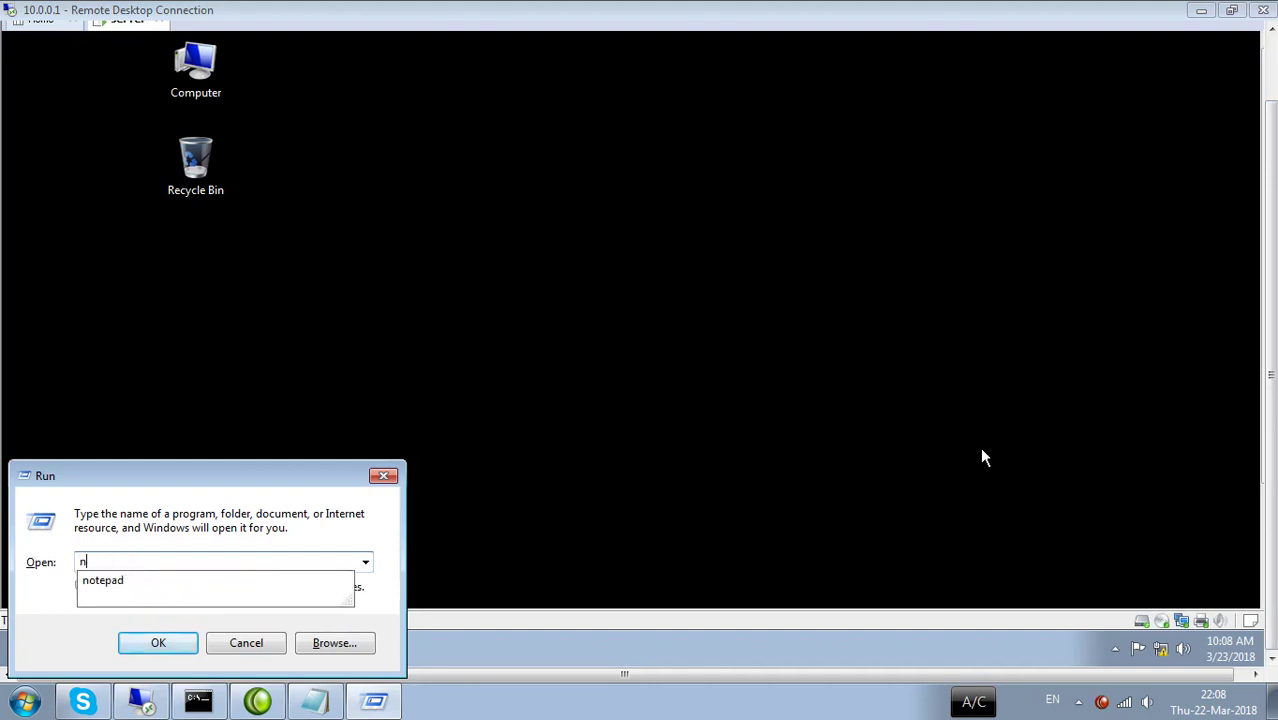
text(cpa.cpl)
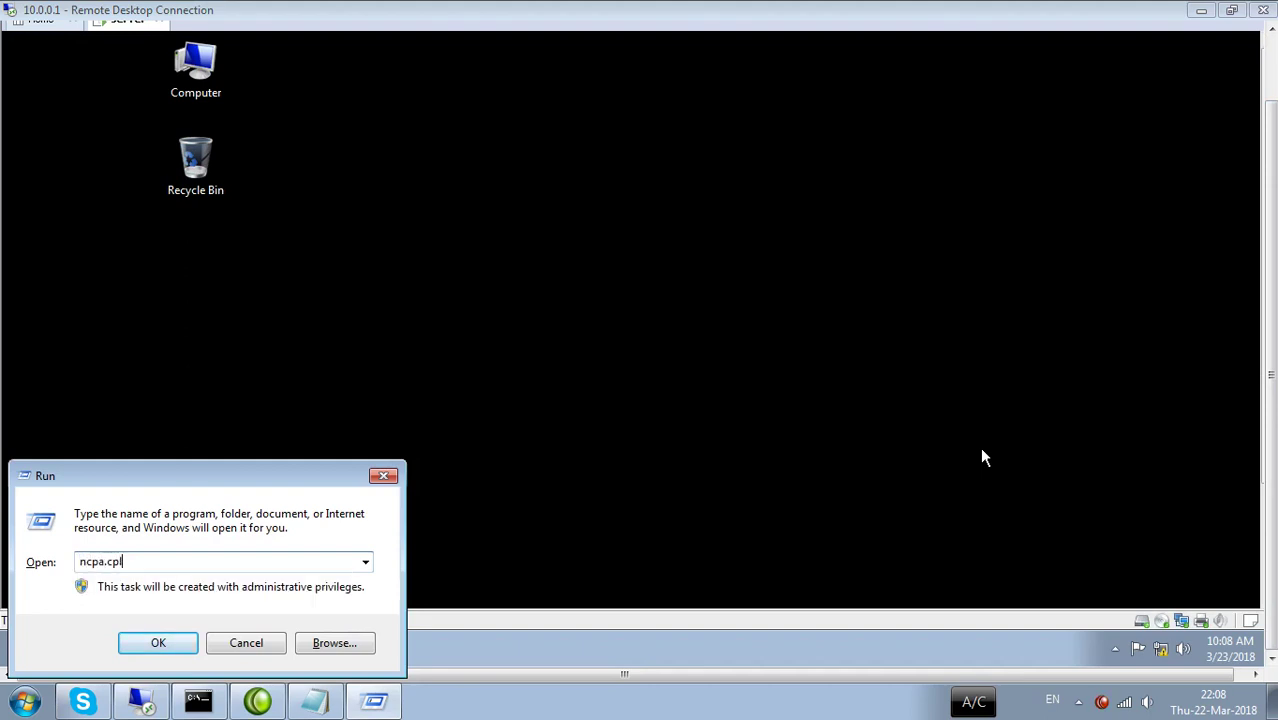
key(Return)
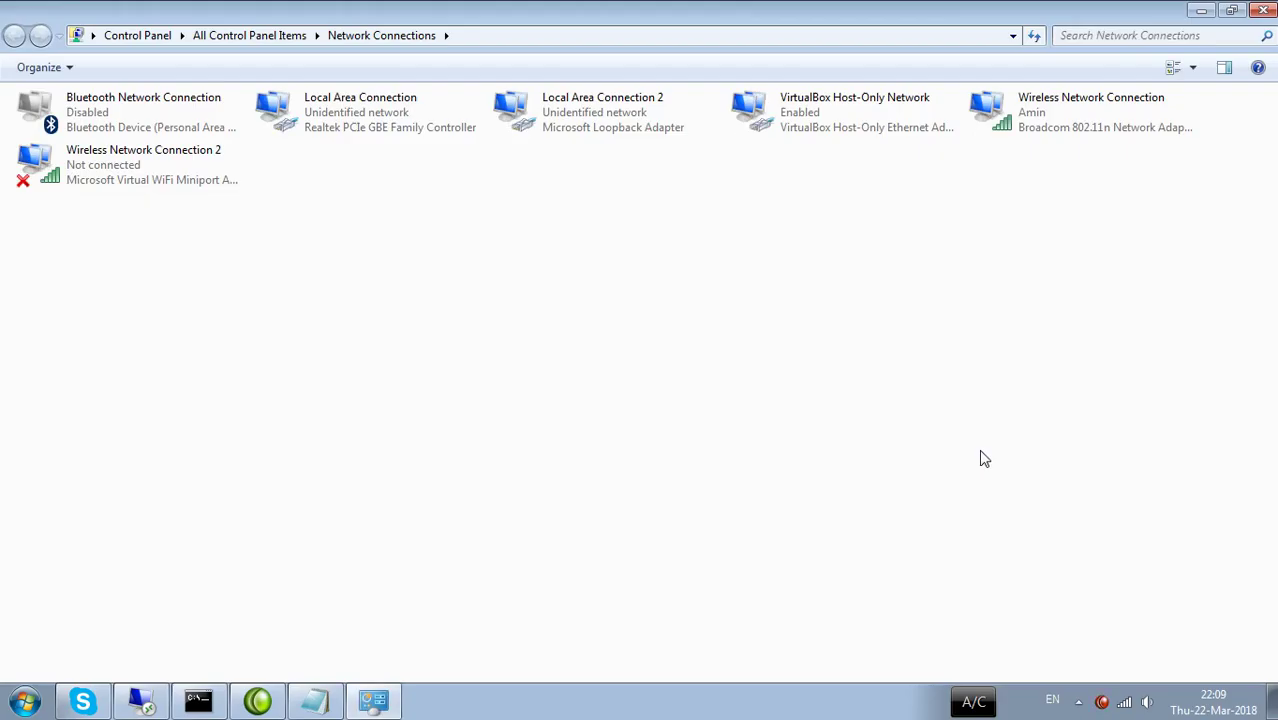
click(1199, 9)
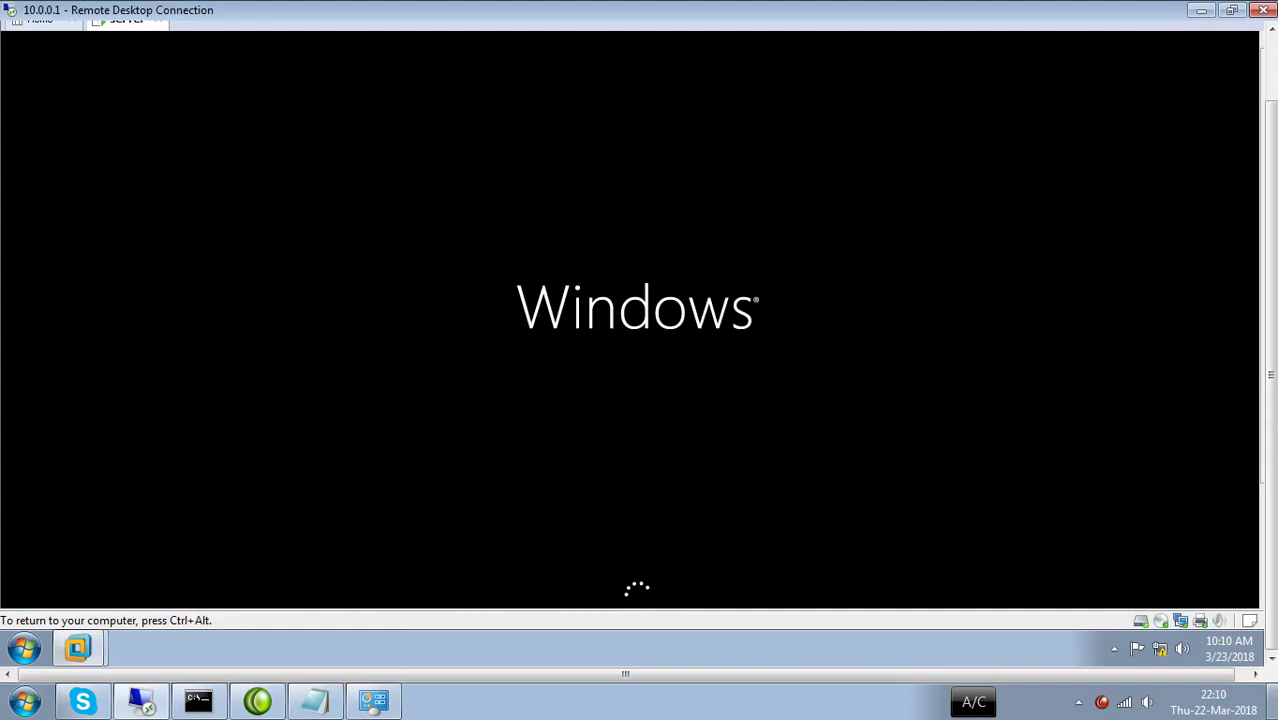
Send Ctrl+Alt+Del to the rebooted server from the VM menu to reach the IHSAN\Administrator sign-in.
key(ctrl+alt)
click(599, 97)
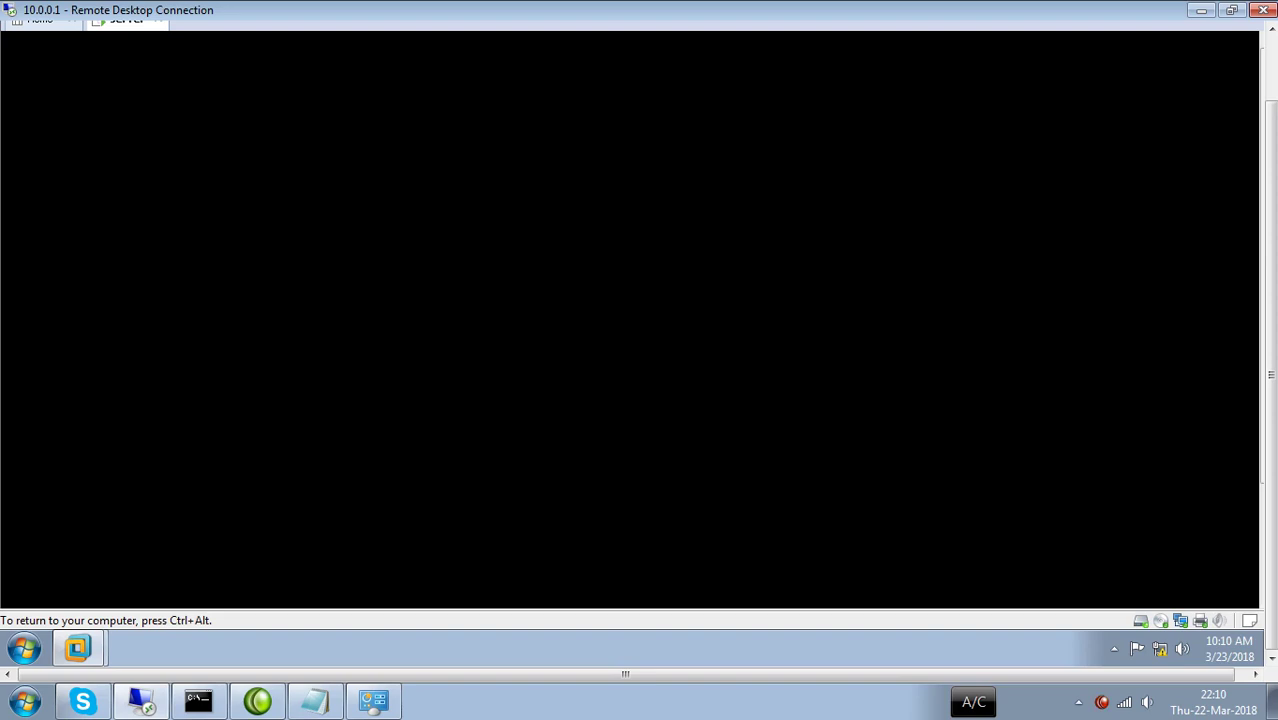
key(ctrl+alt)
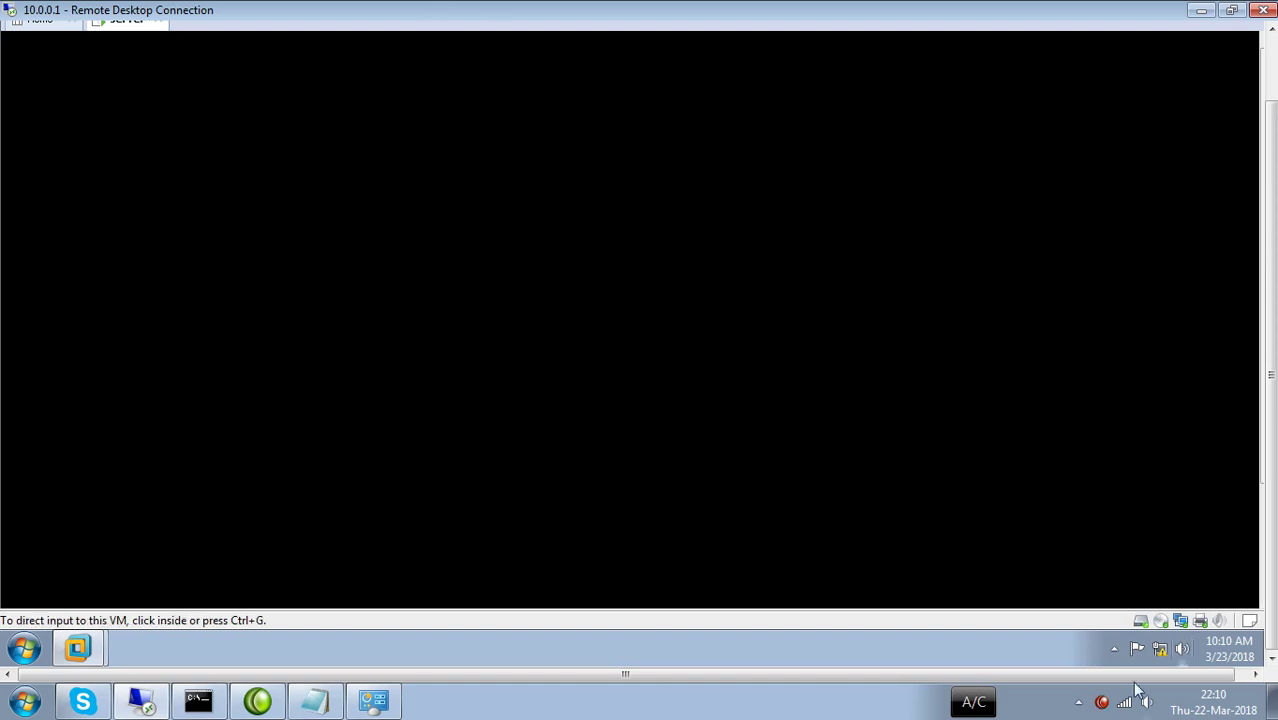
drag(1270, 414, 1275, 332)
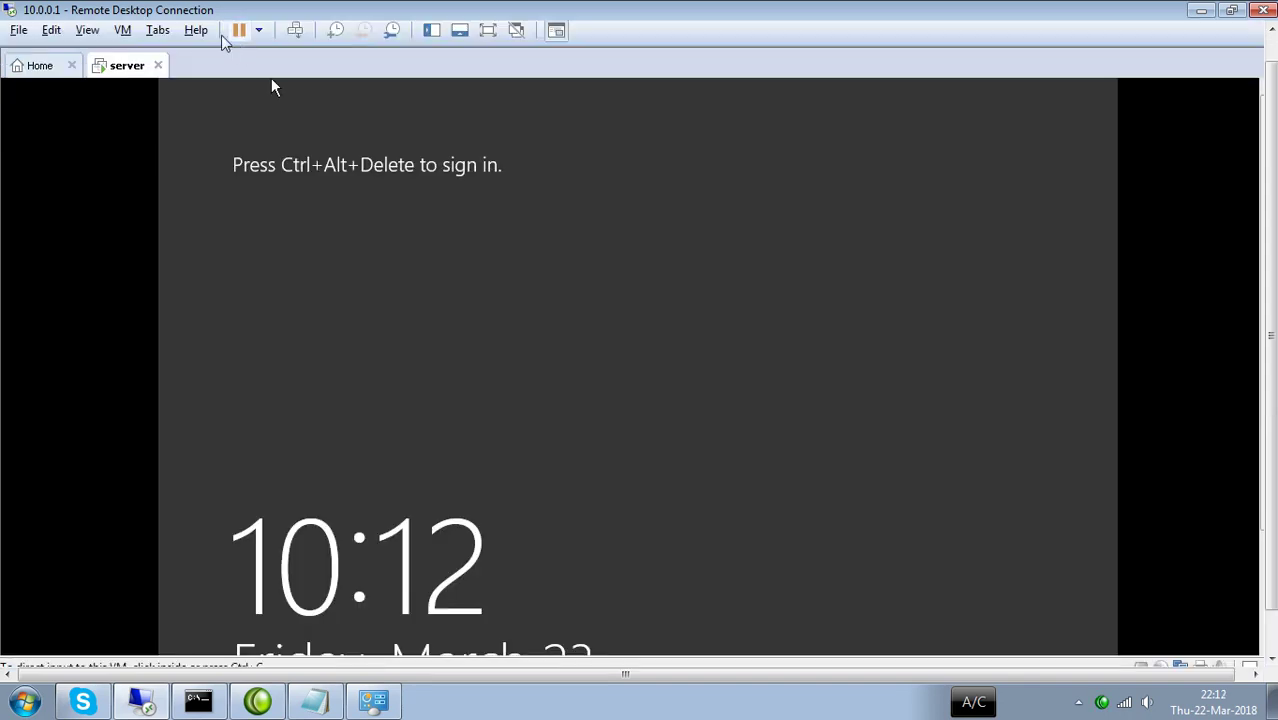
click(123, 30)
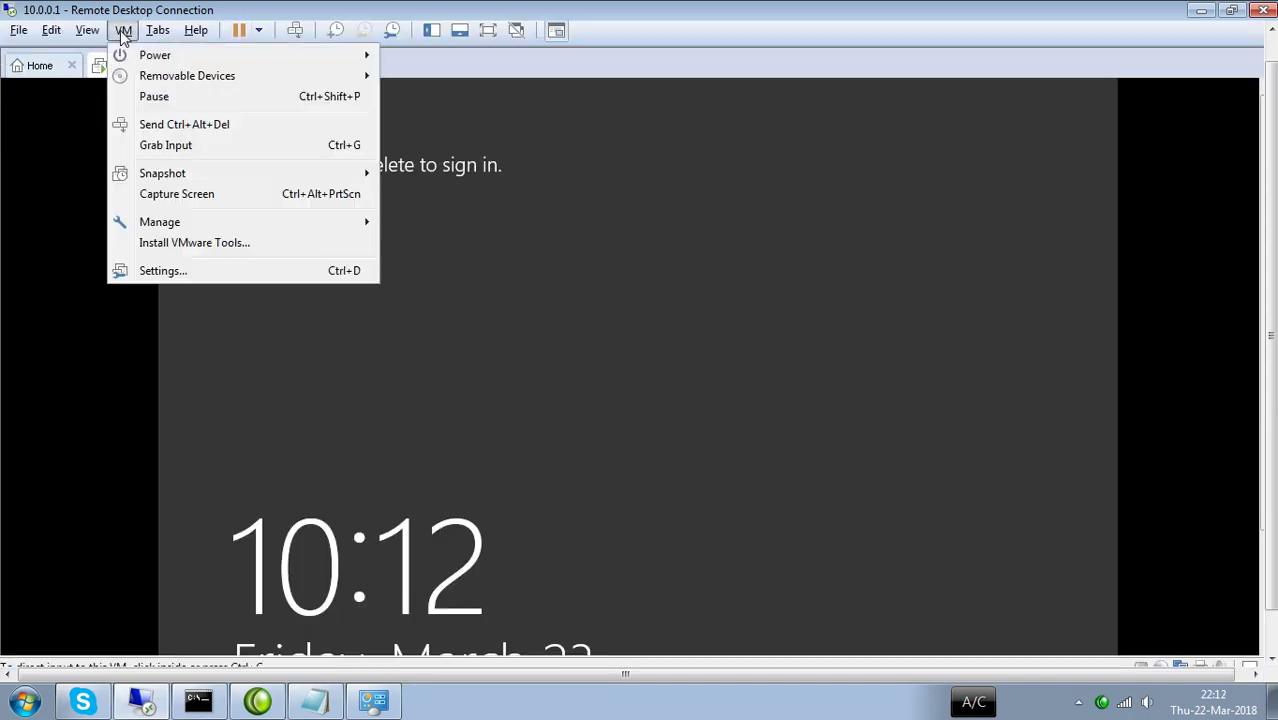
click(166, 126)
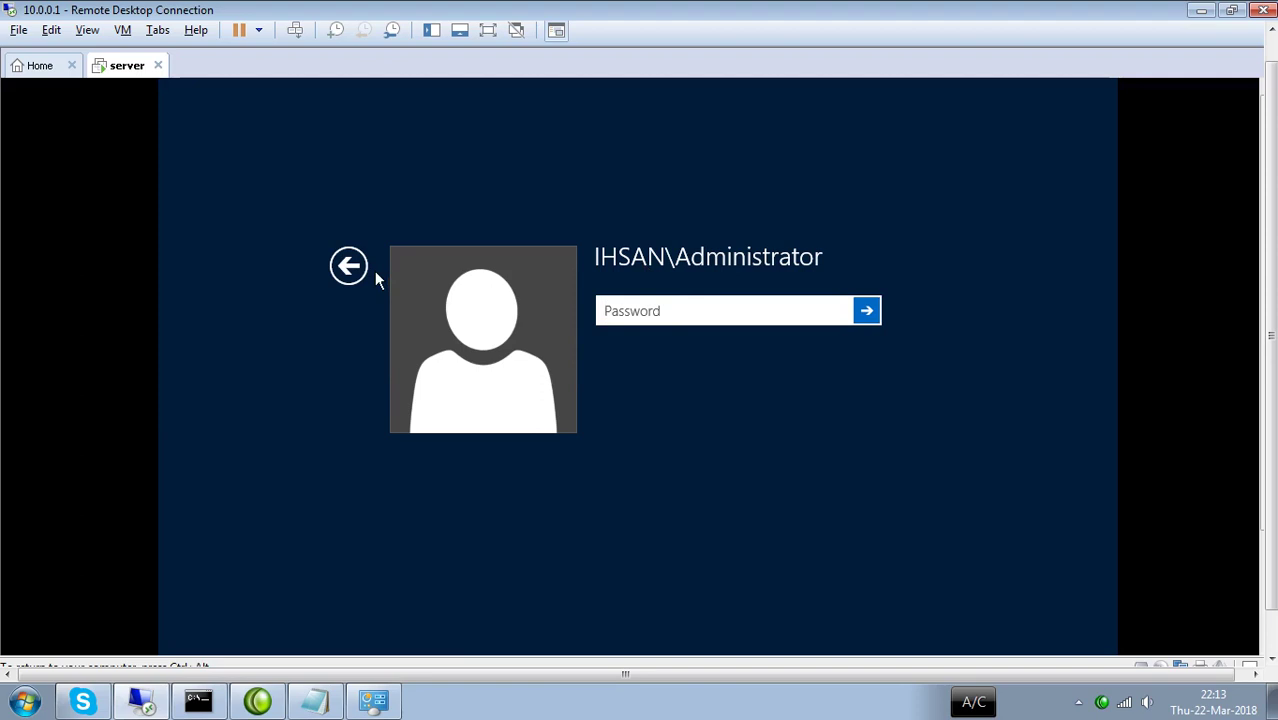
Sign in through Other user as 'administrator' with the domain account password.
click(349, 266)
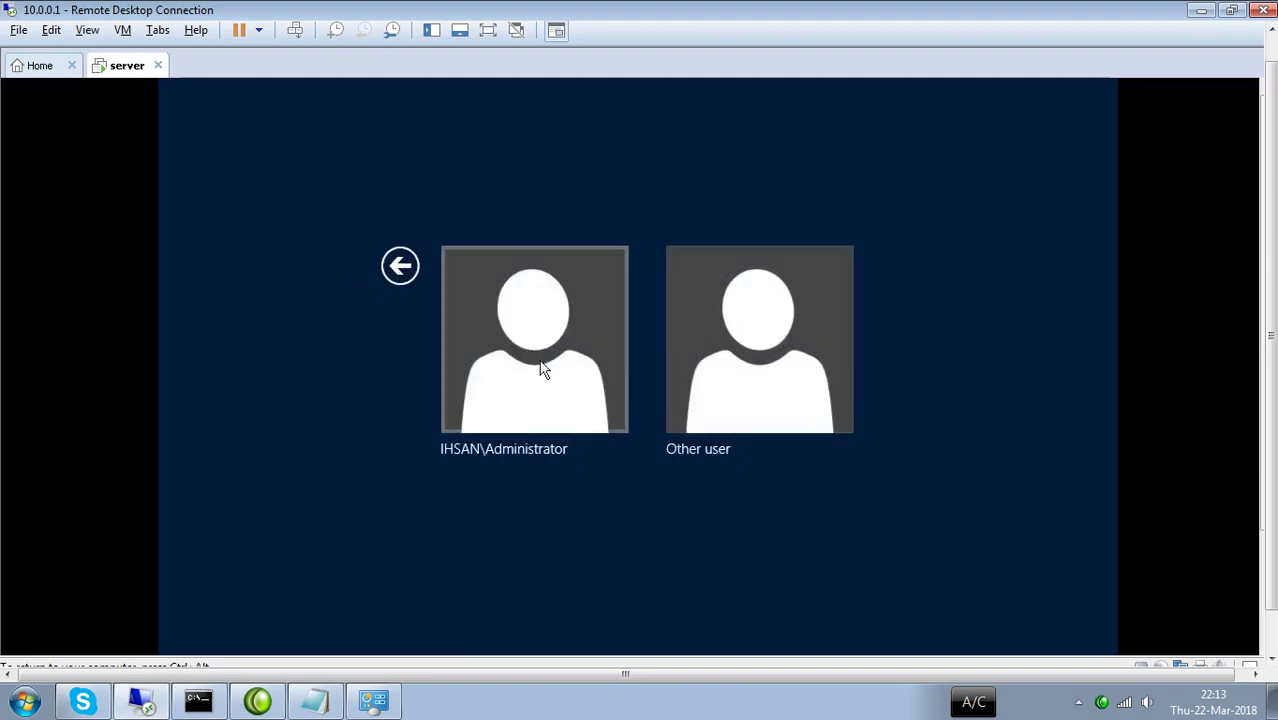
click(699, 372)
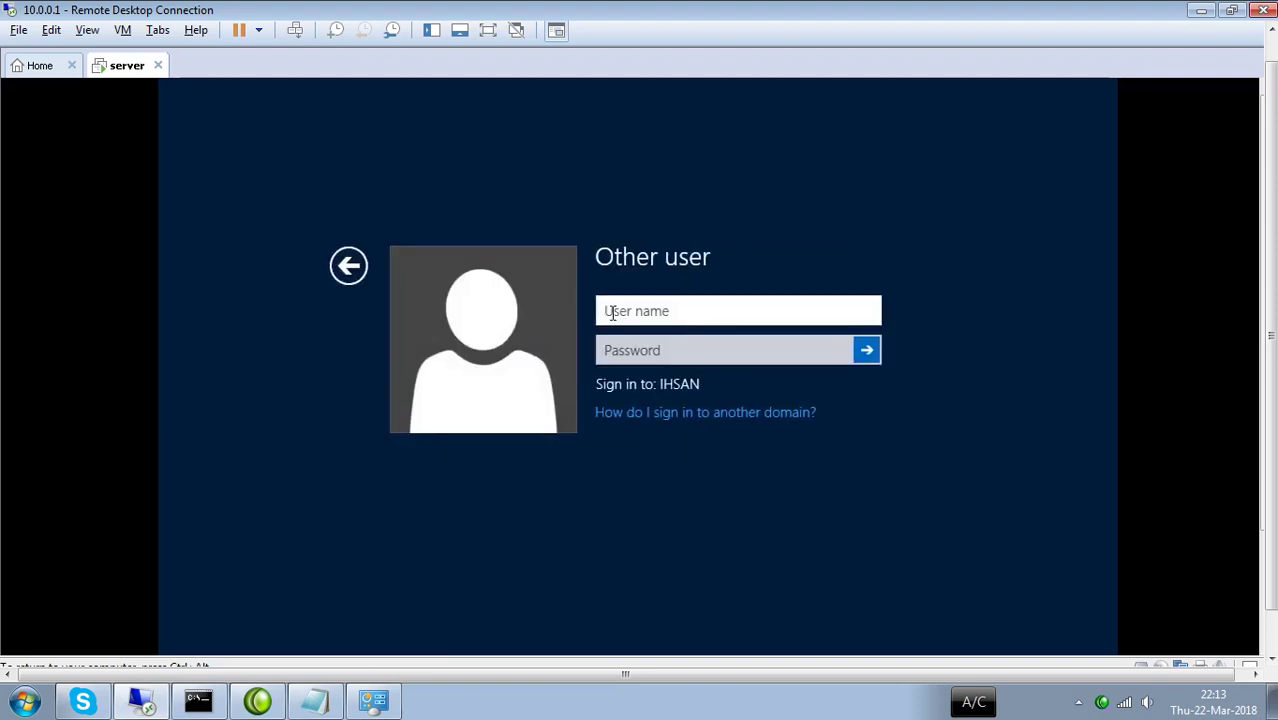
text(administrator)
key(Tab)
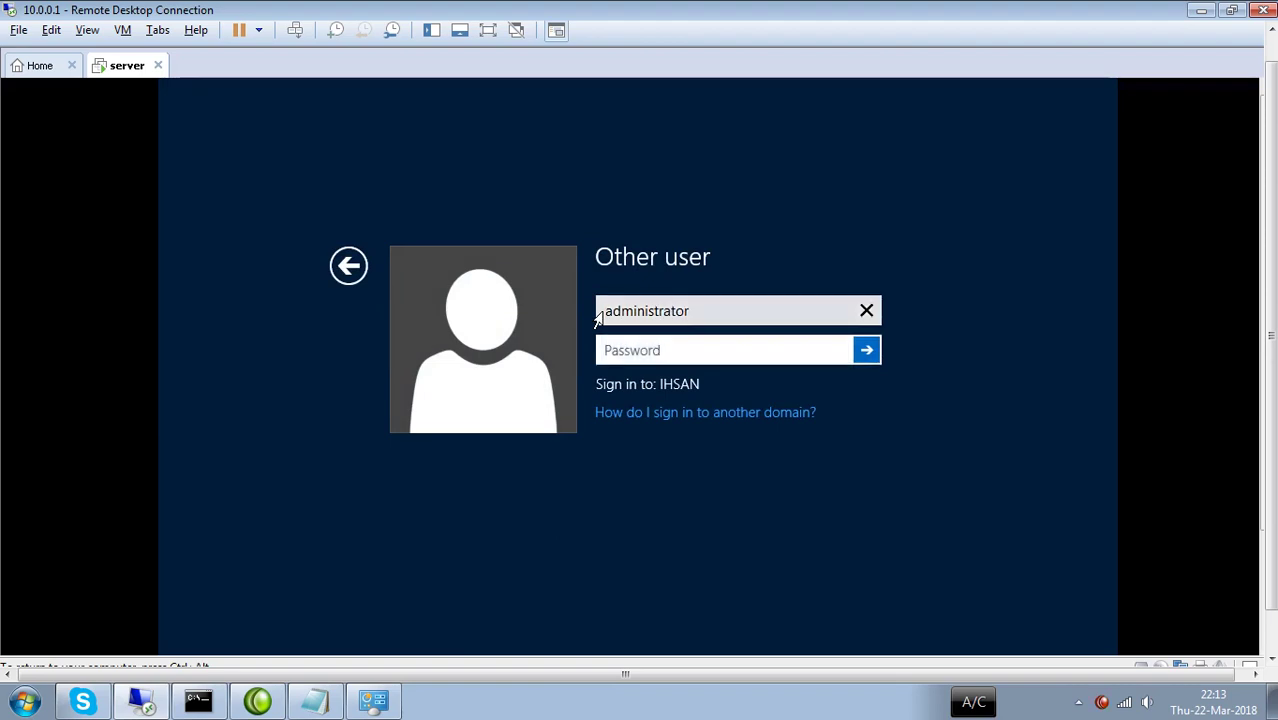
text(•••••••••)
key(Return)
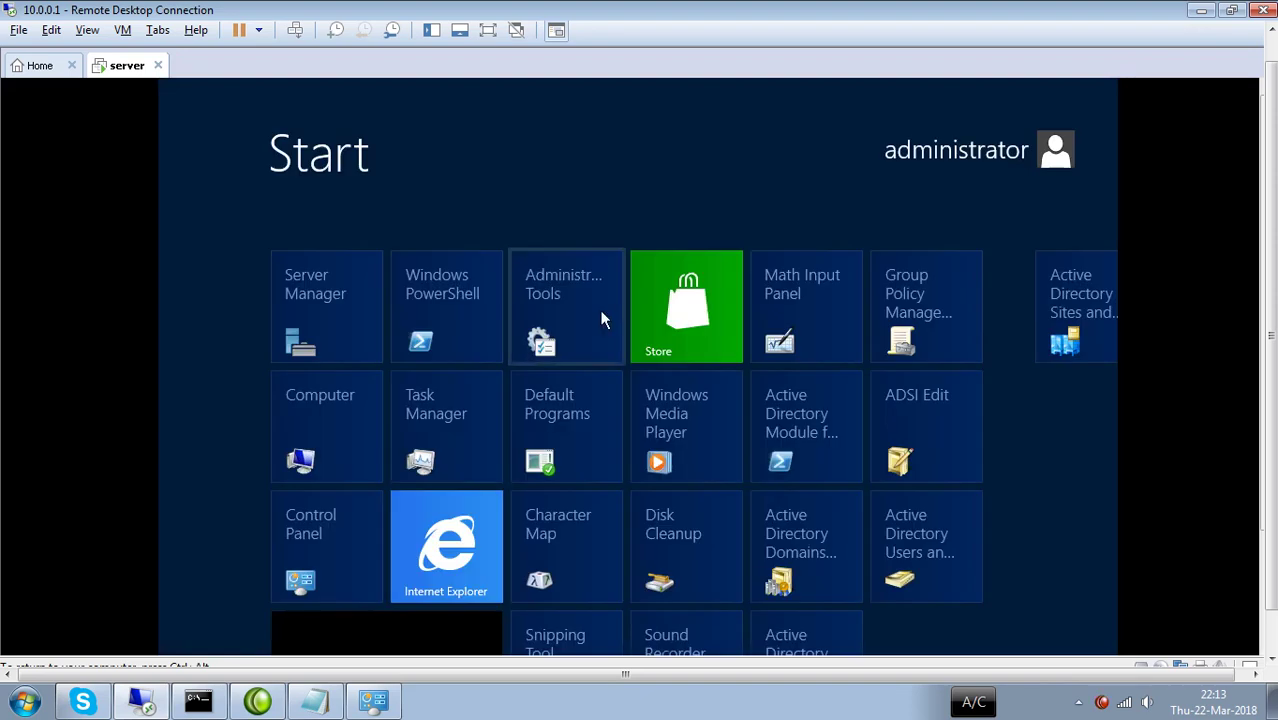
Switch from the Start screen to the desktop and minimize Server Manager.
click(449, 643)
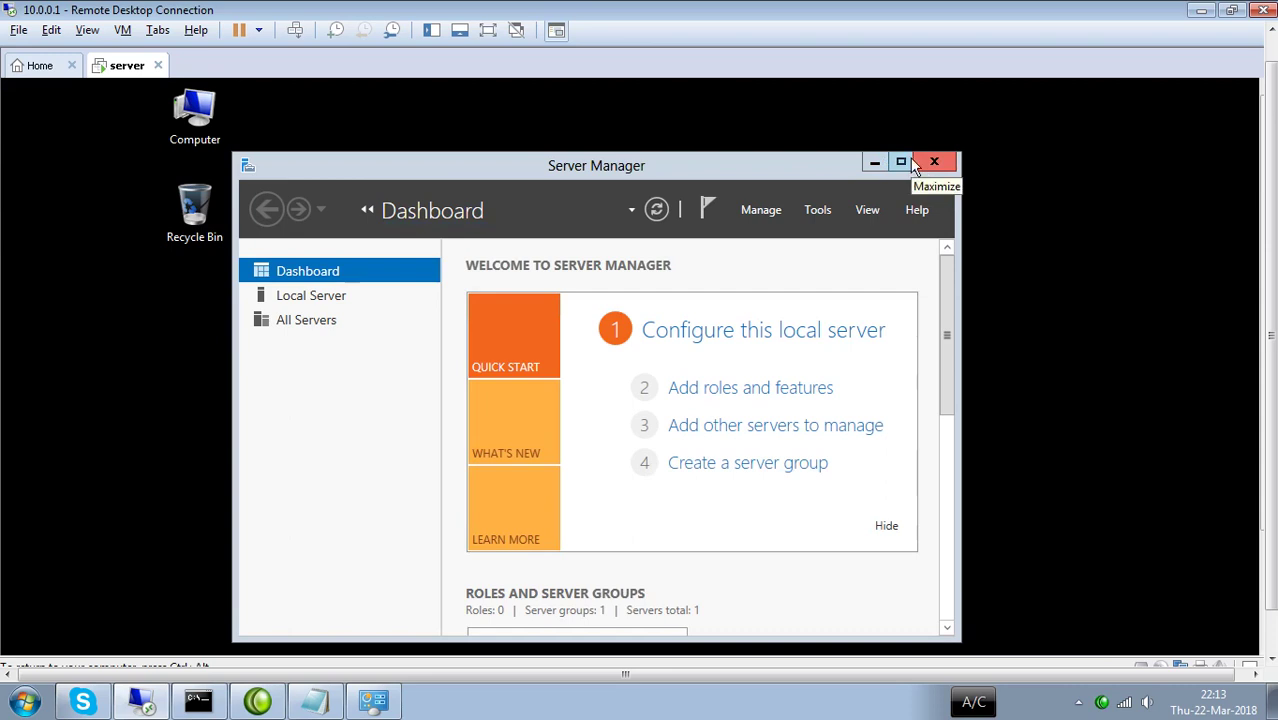
click(875, 163)
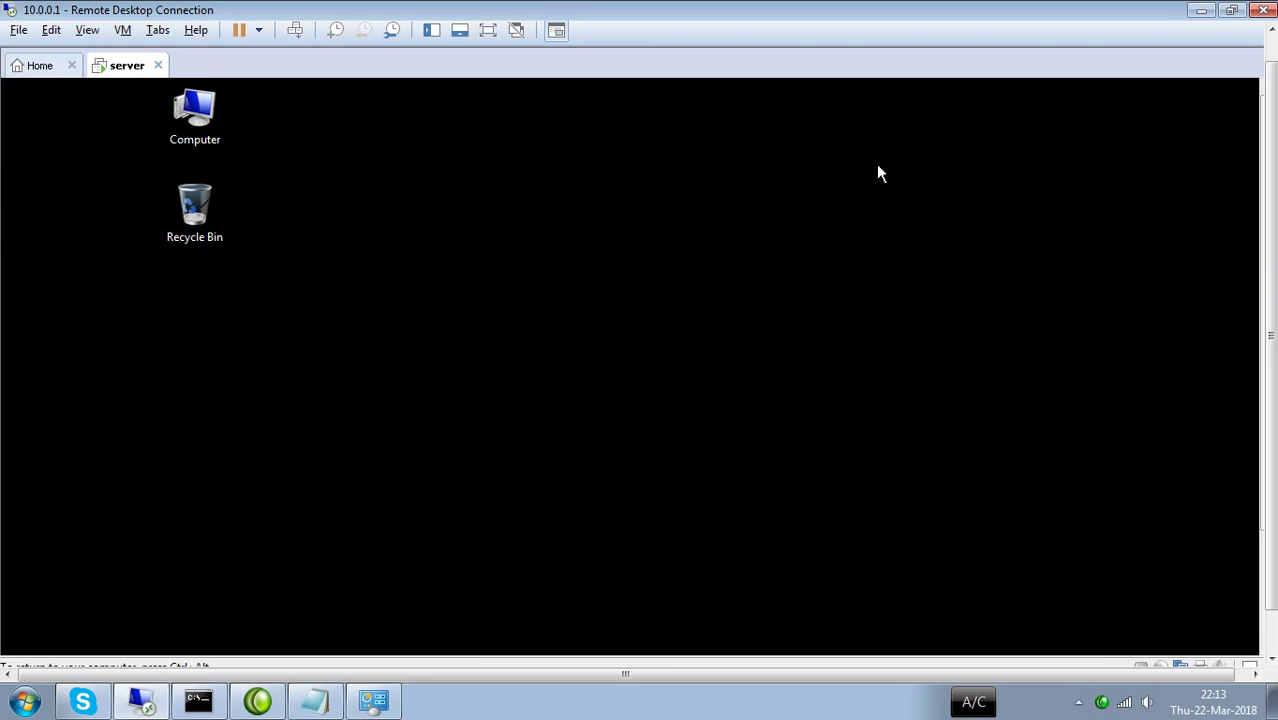
Open Computer's System Properties and try changing the computer name or domain.
right_click(190, 124)
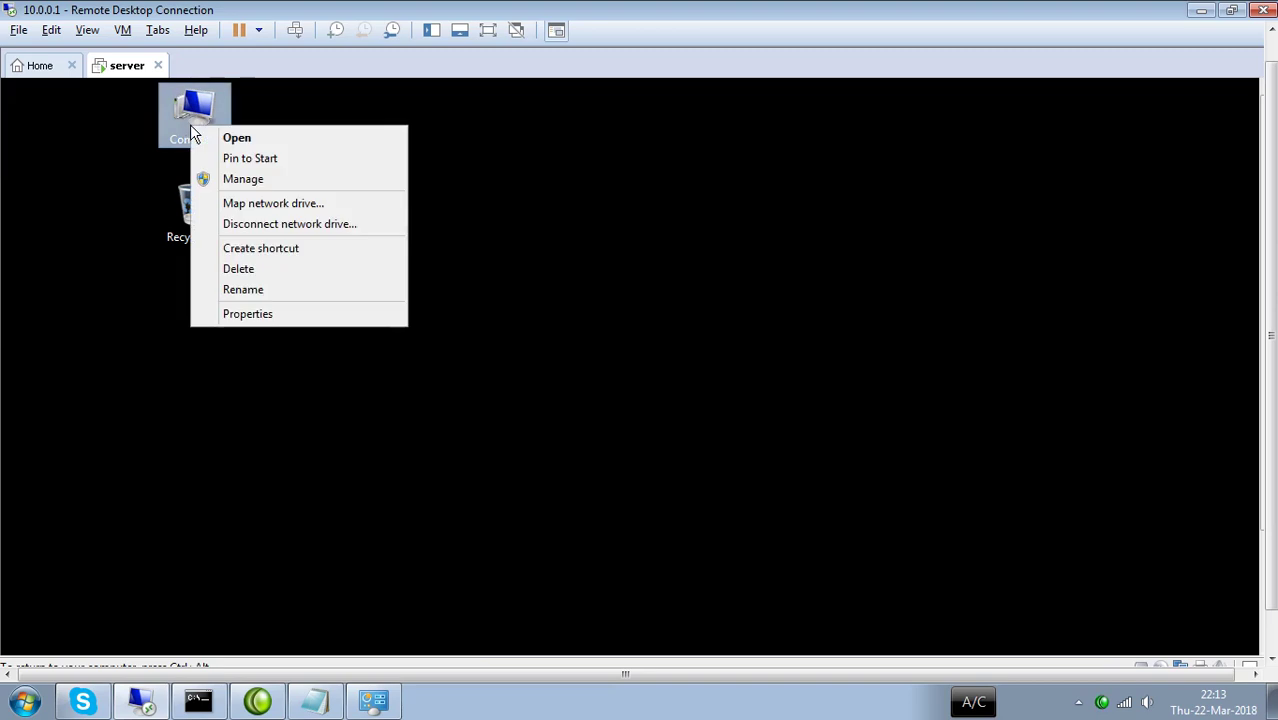
click(259, 316)
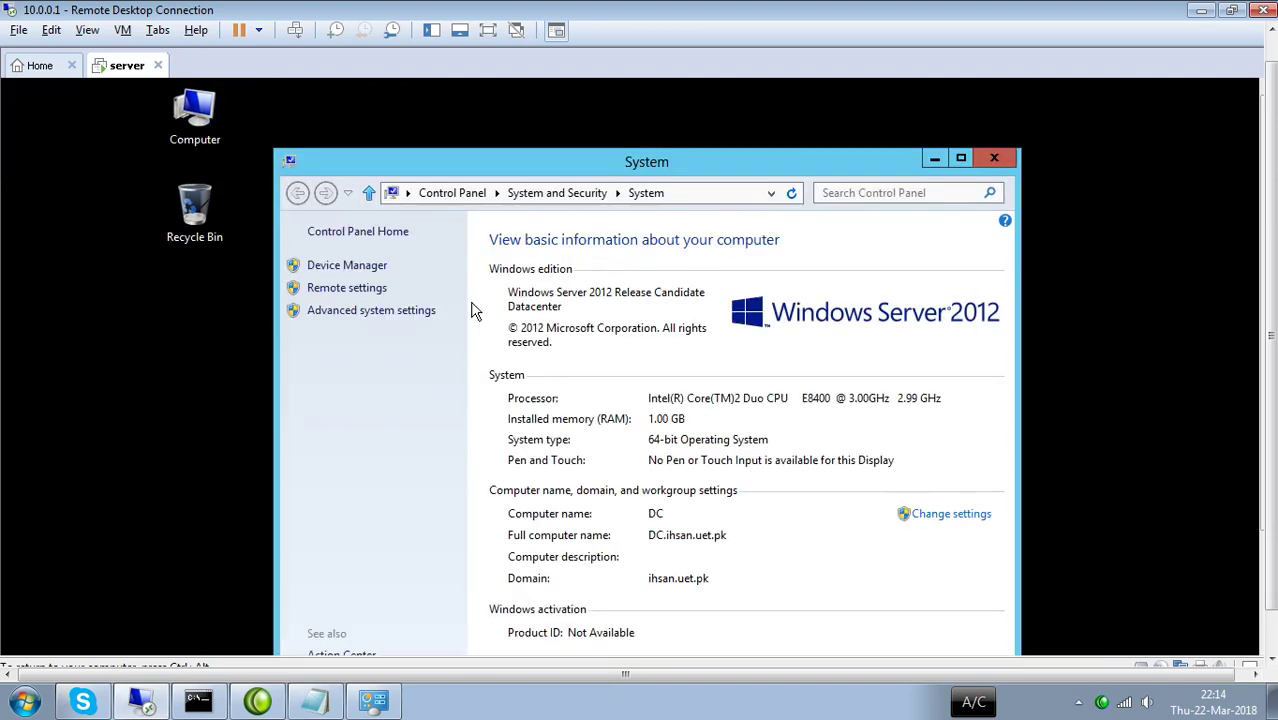
click(950, 516)
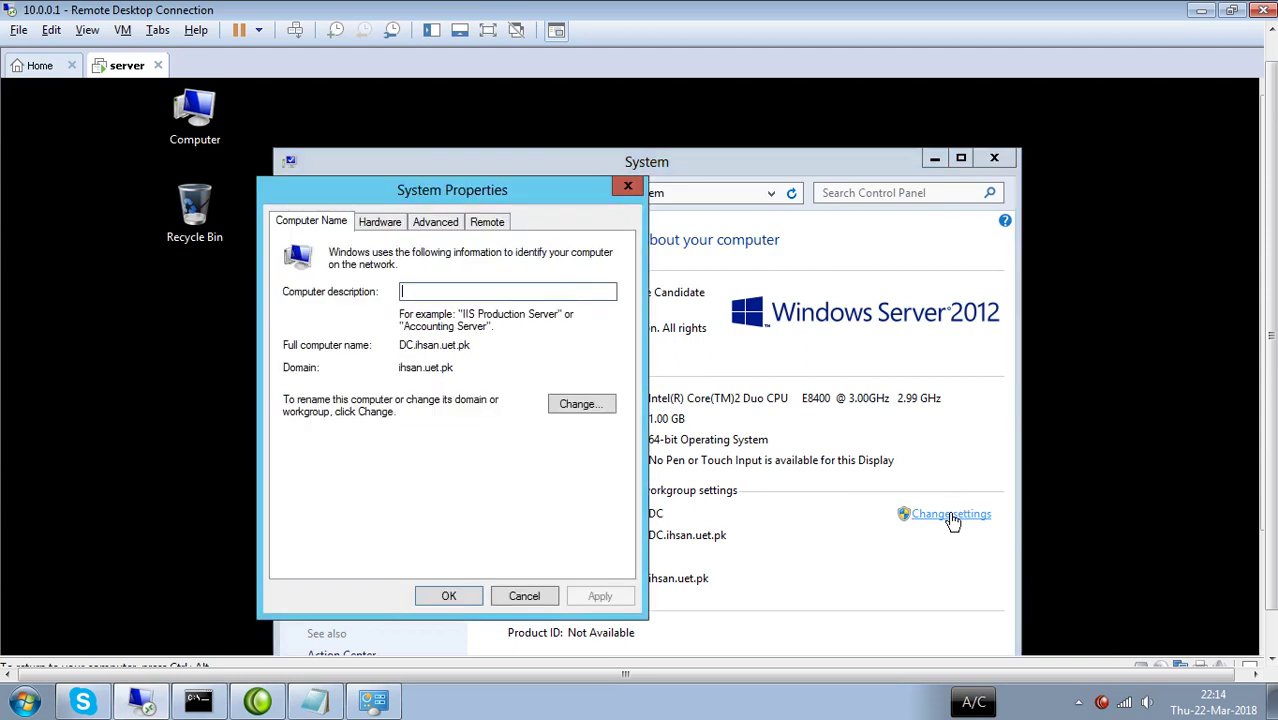
click(588, 404)
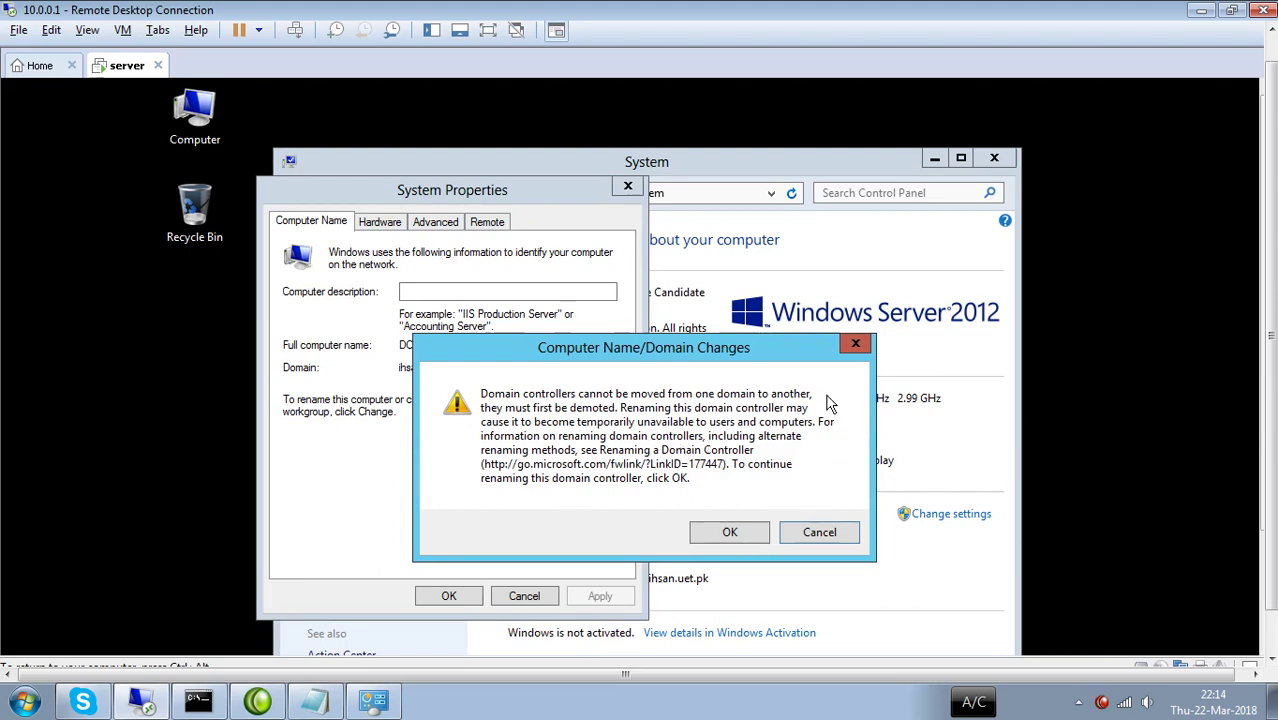
Dismiss the domain controller rename warning and close System Properties and the System window.
click(856, 346)
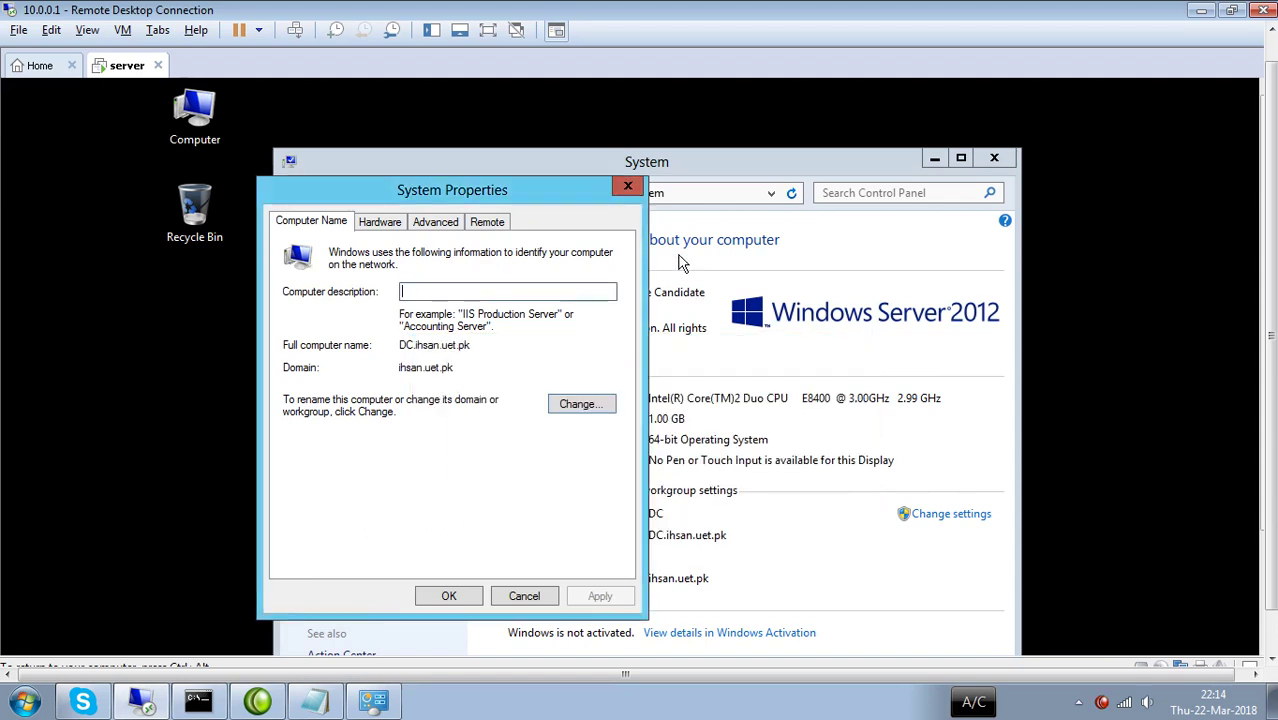
click(629, 189)
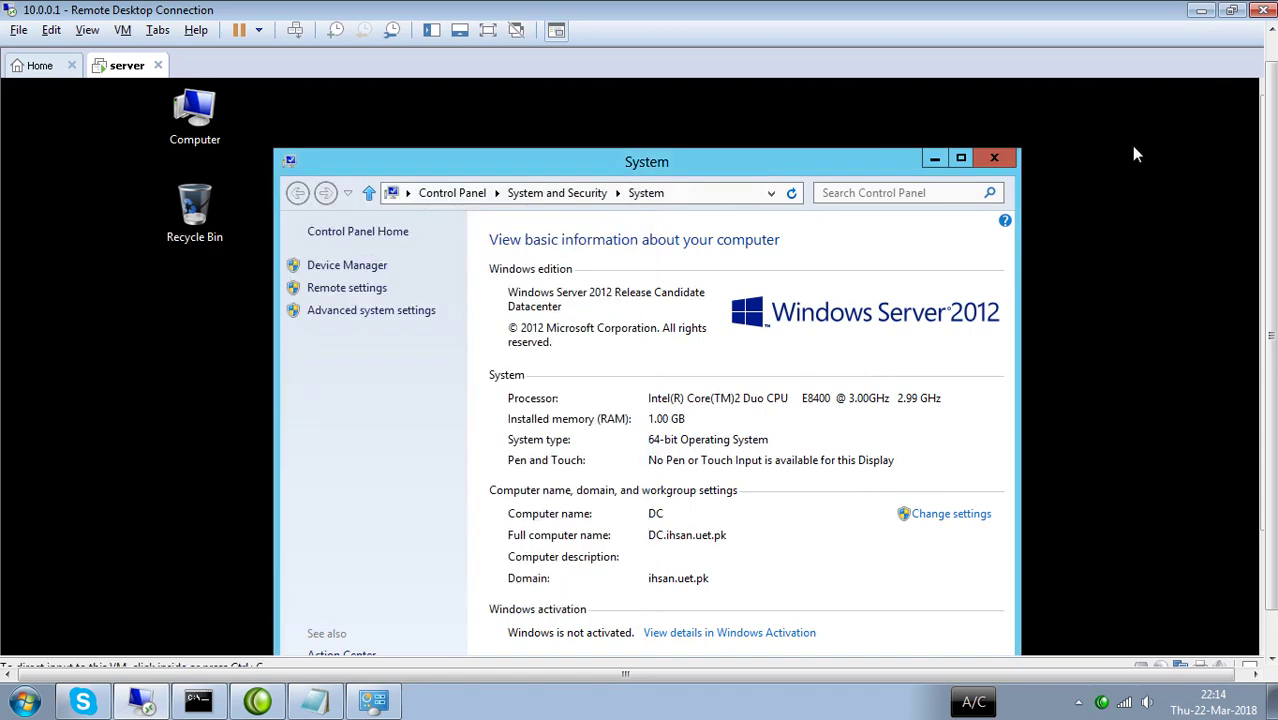
click(980, 160)
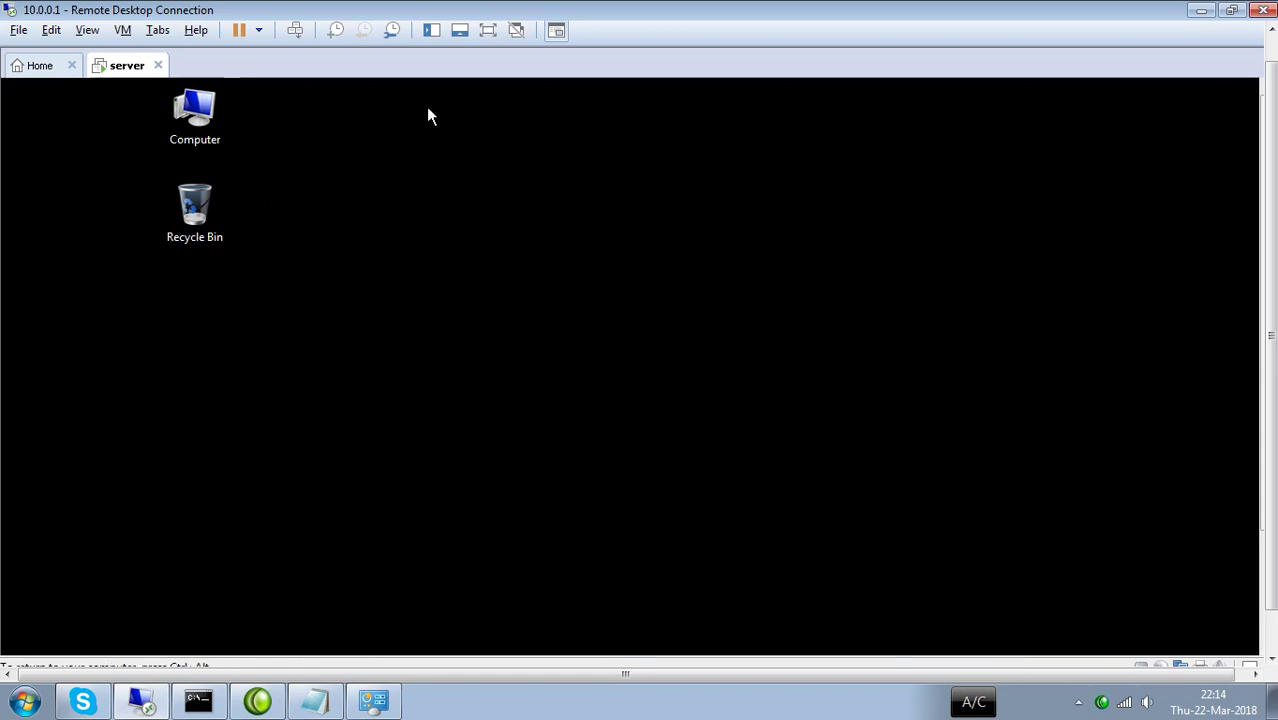
click(210, 127)
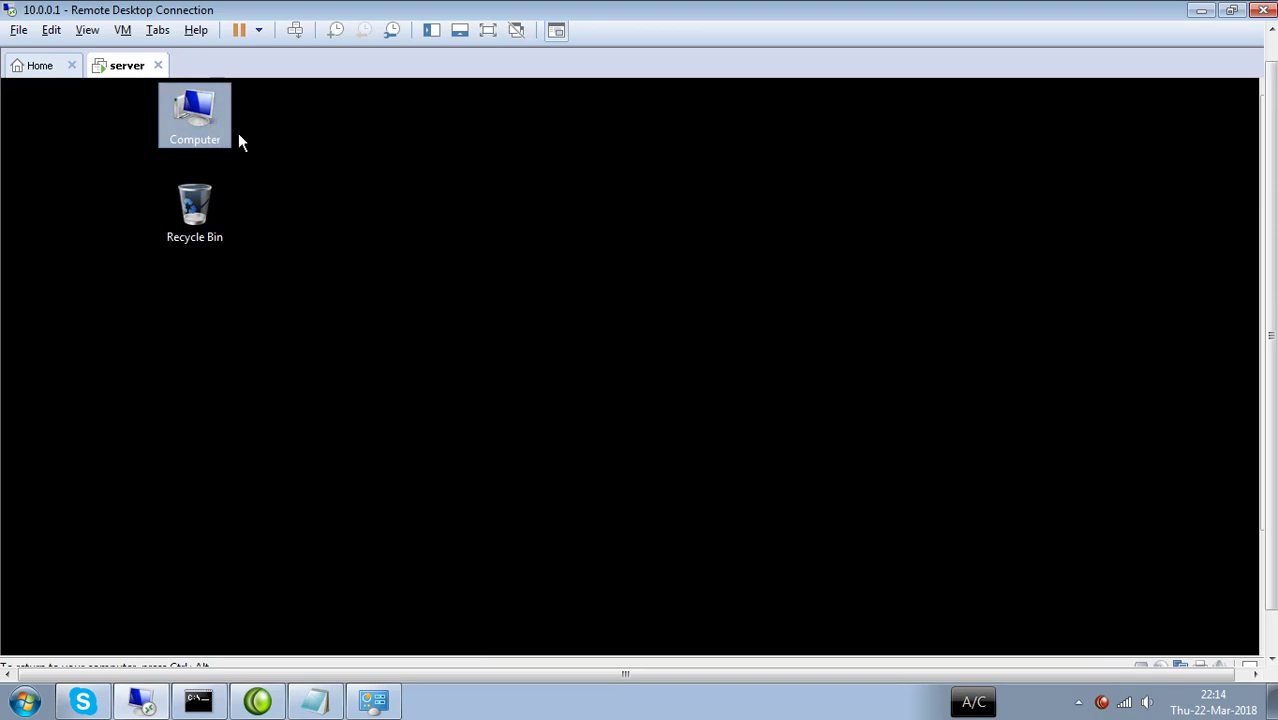
double_click(200, 116)
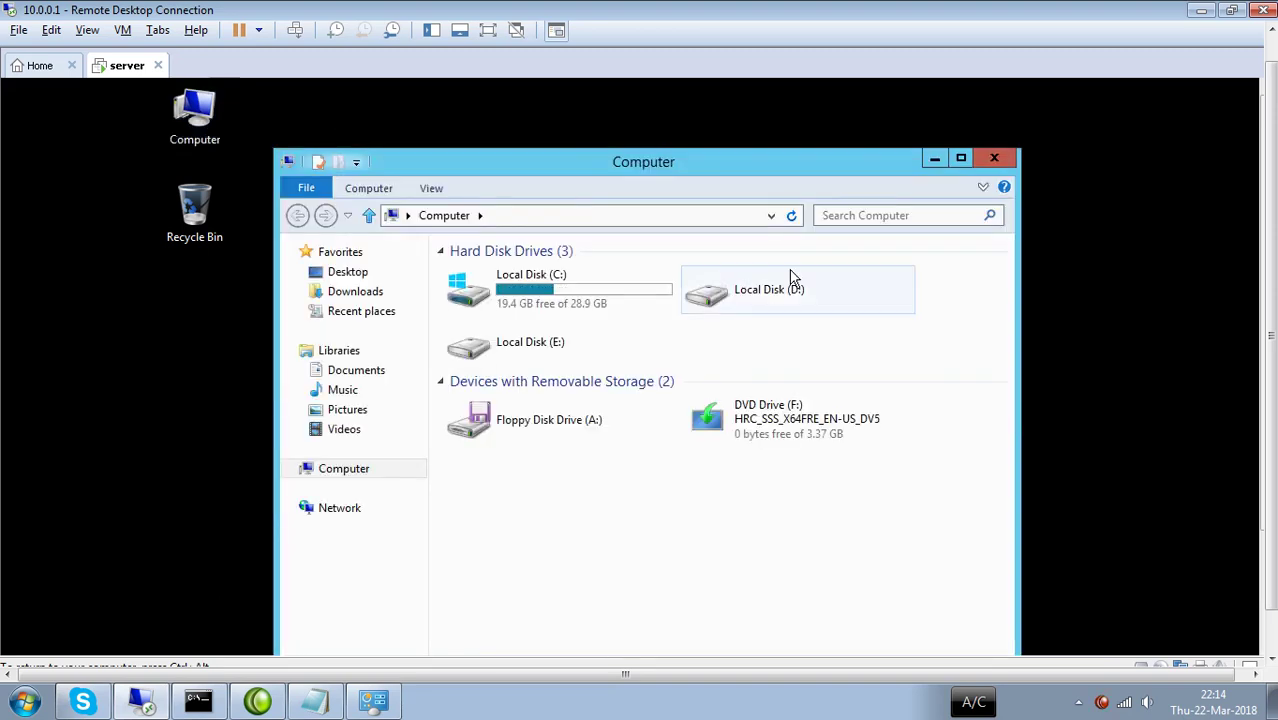
click(961, 160)
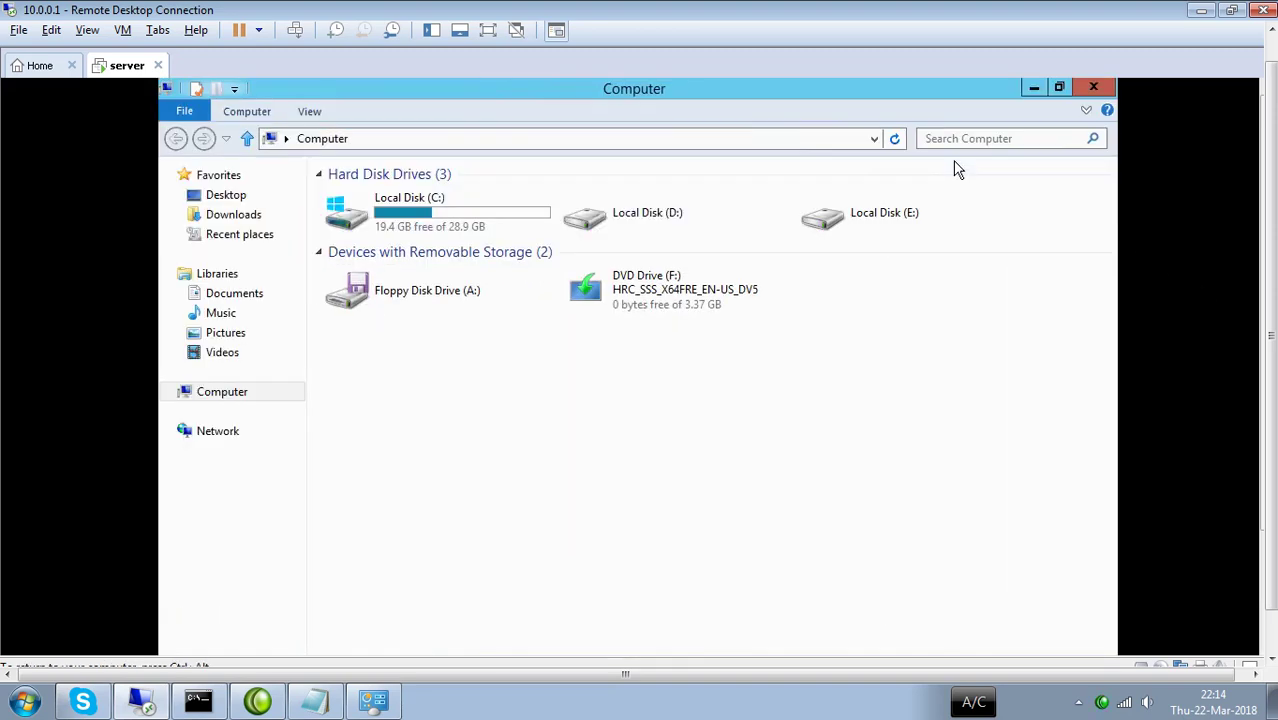
double_click(490, 225)
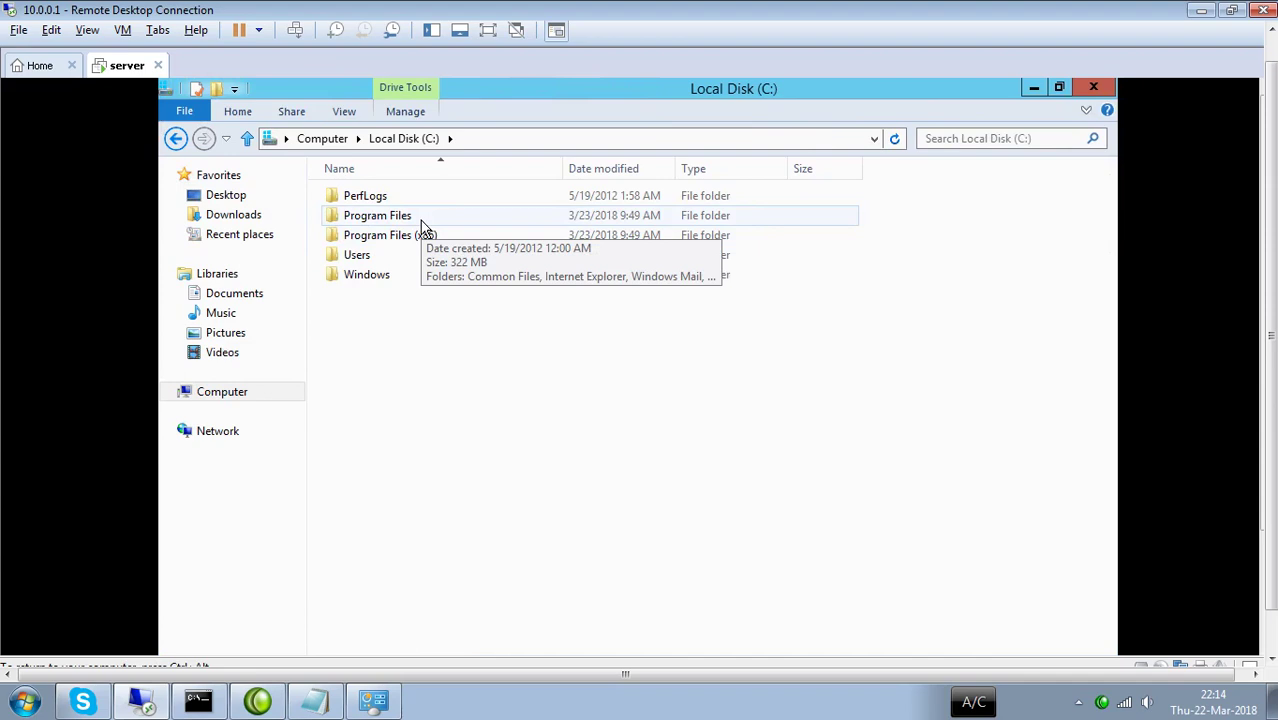
double_click(362, 284)
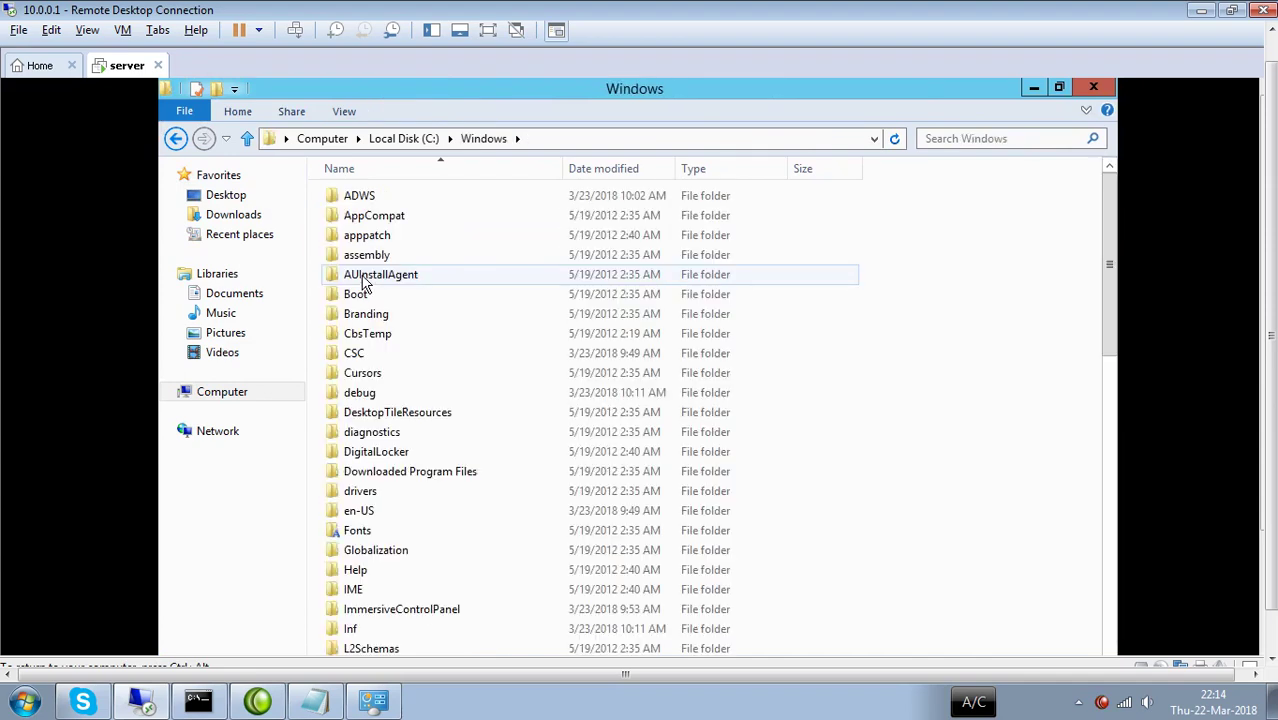
key(s)
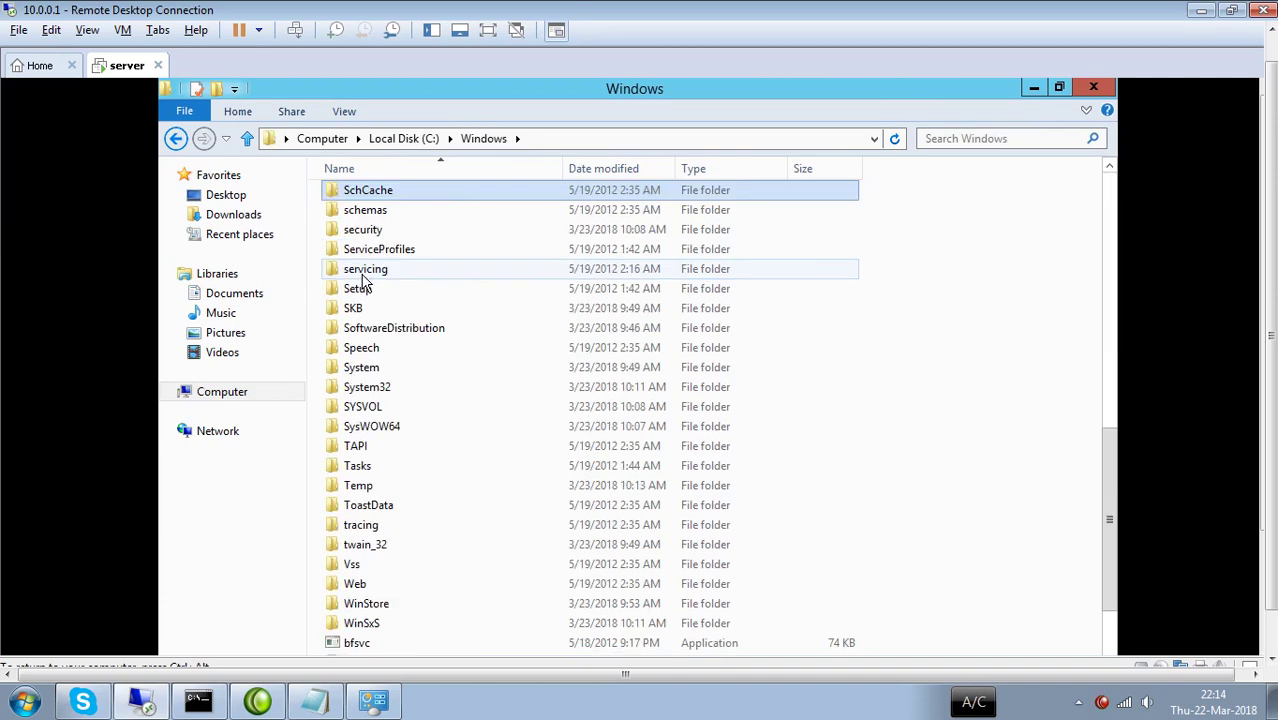
key(s)
key(s)
key(s)
key(s)
key(s)
key(s)
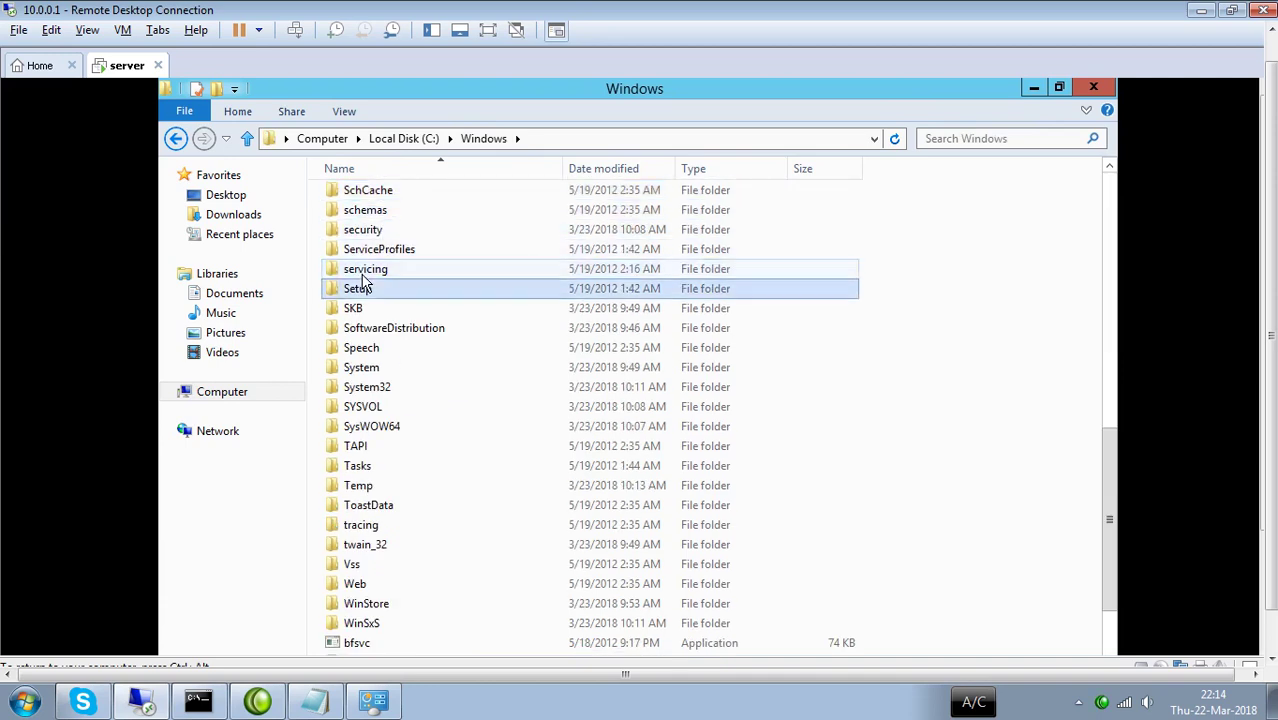
key(s)
key(s)
key(s)
key(s)
key(s)
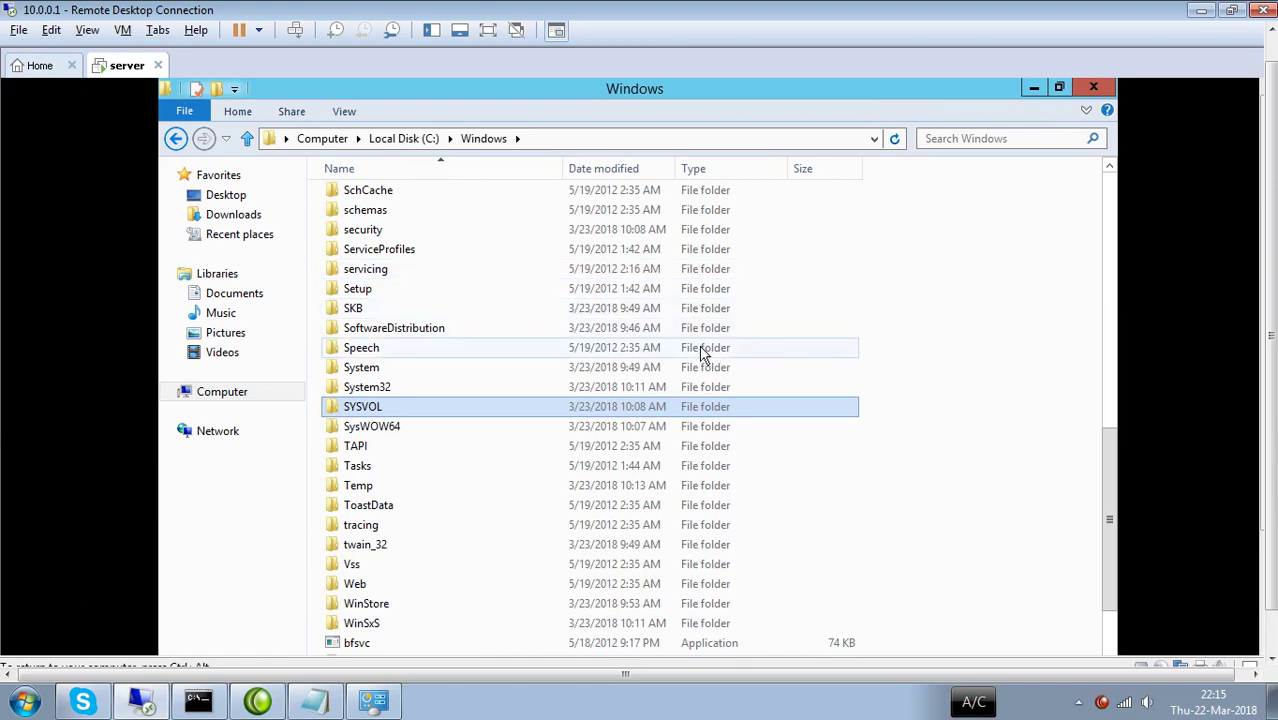
key(n)
key(n)
key(n)
key(n)
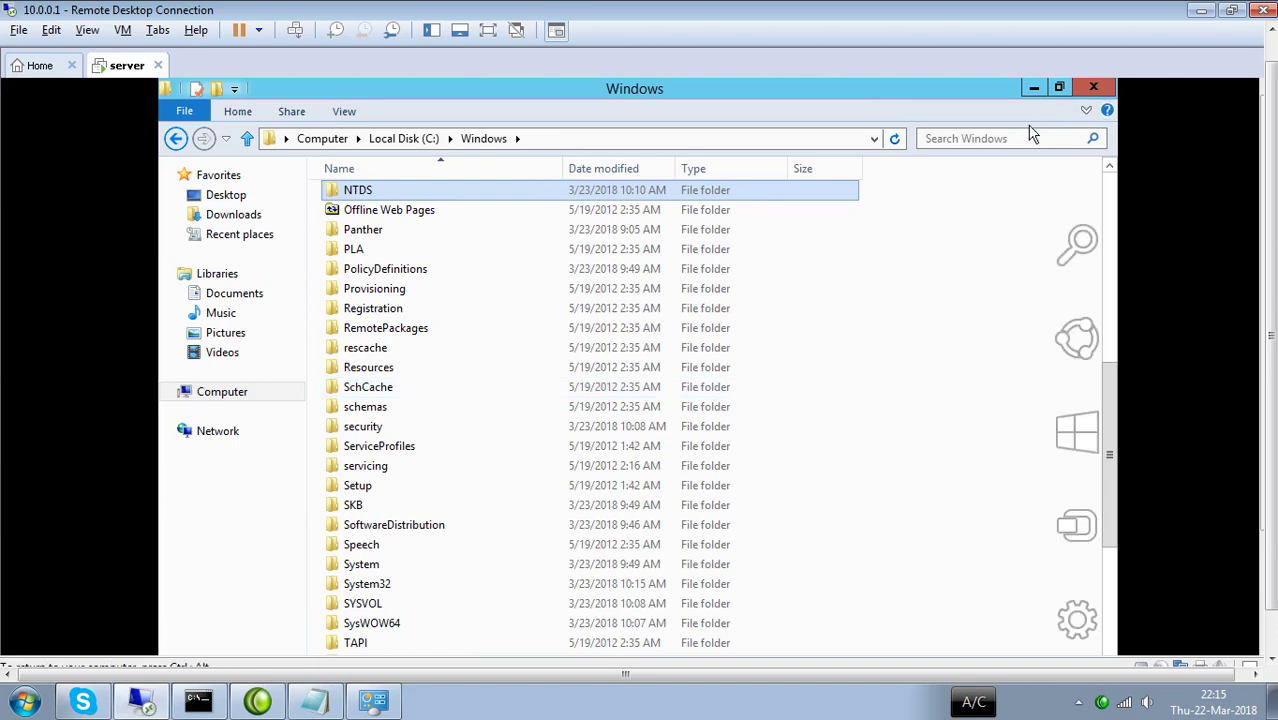
click(1090, 90)
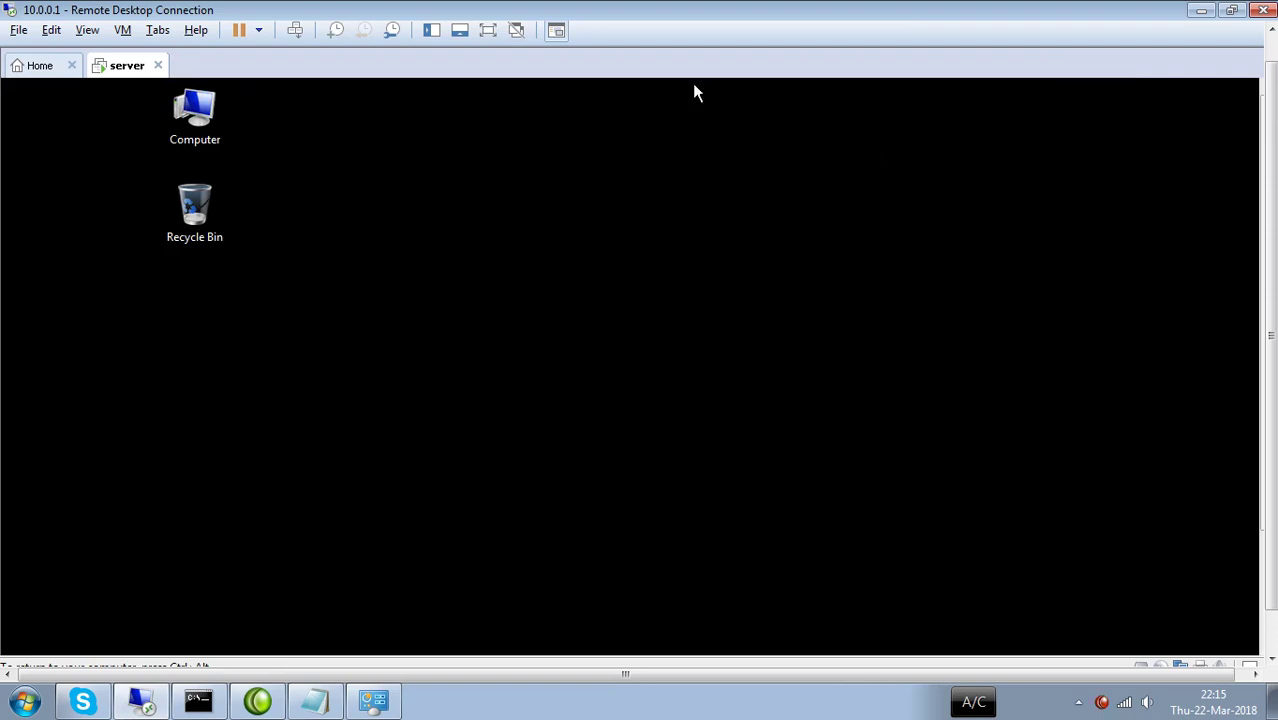
Open Server Manager and its Tools menu on the server, then minimize VMware Workstation.
drag(1262, 221, 1267, 346)
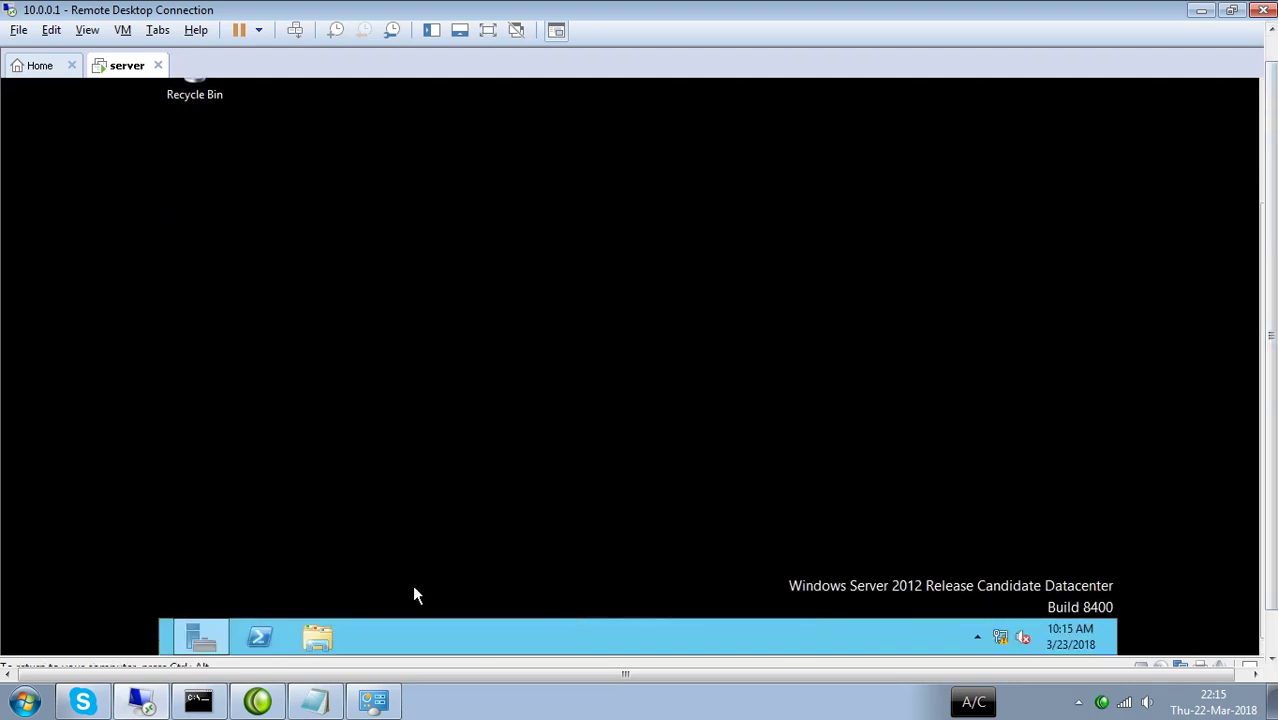
click(201, 640)
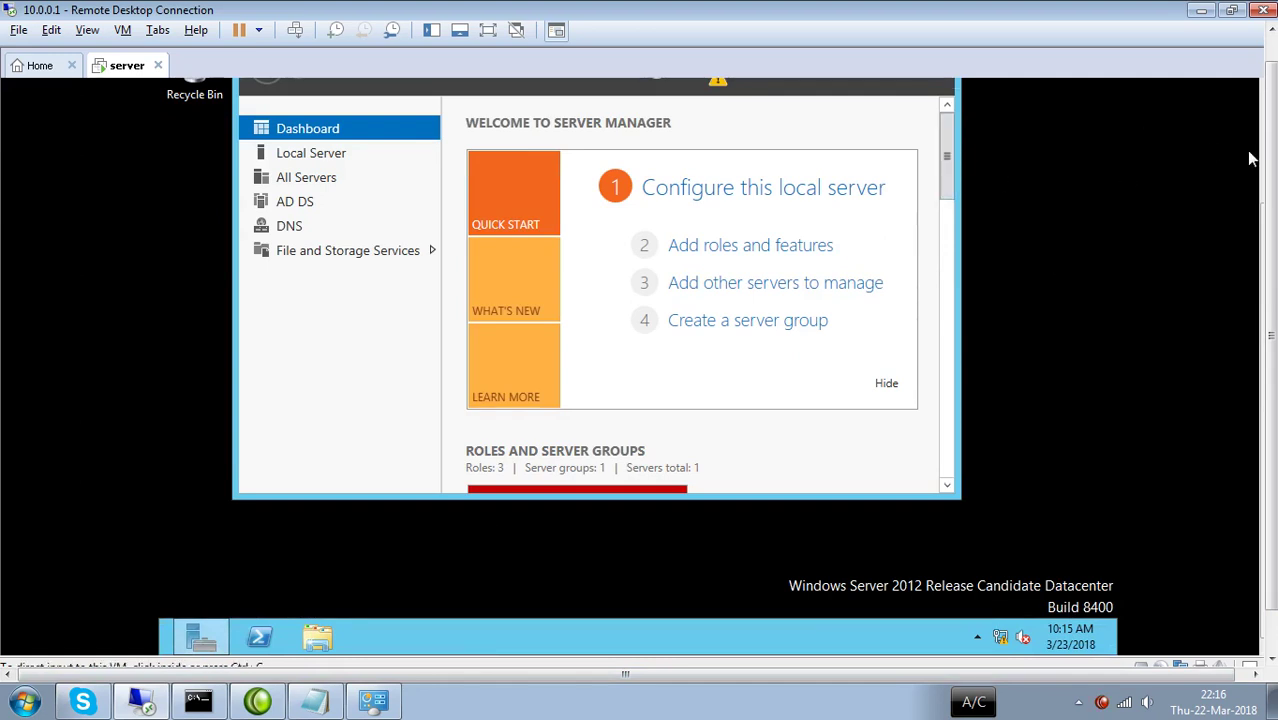
scroll(1272, 178, up, 1)
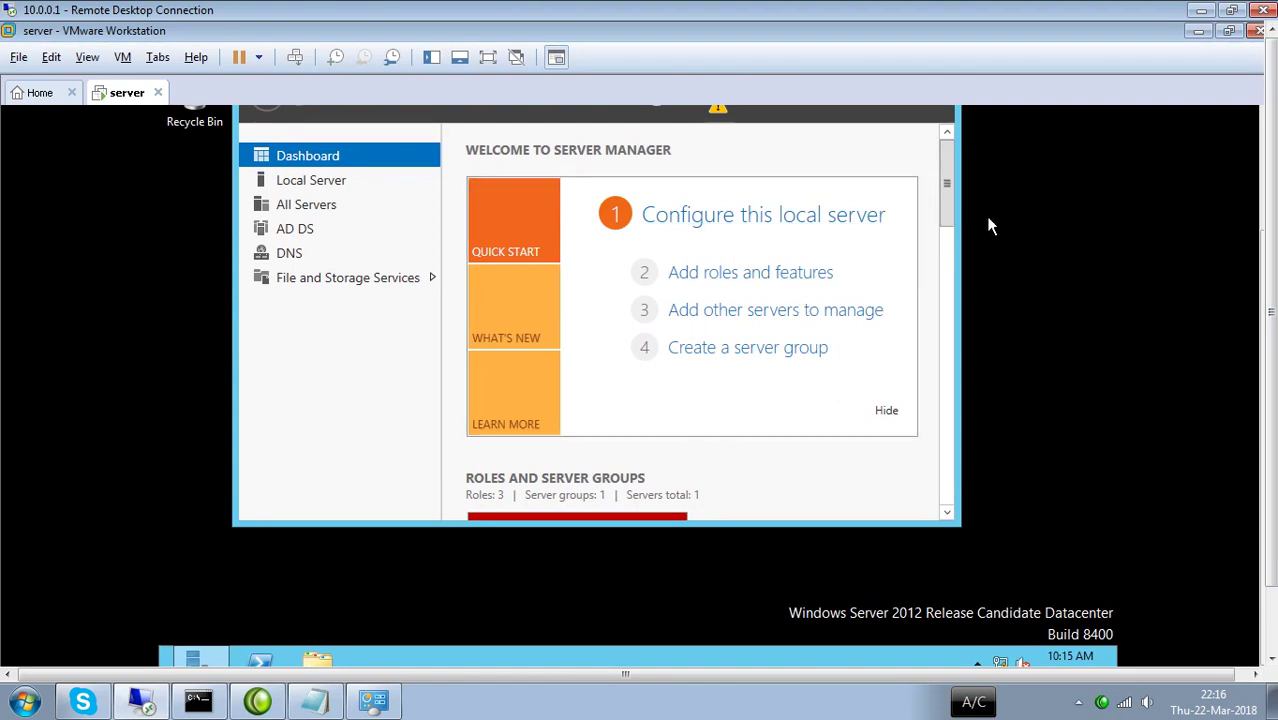
click(735, 680)
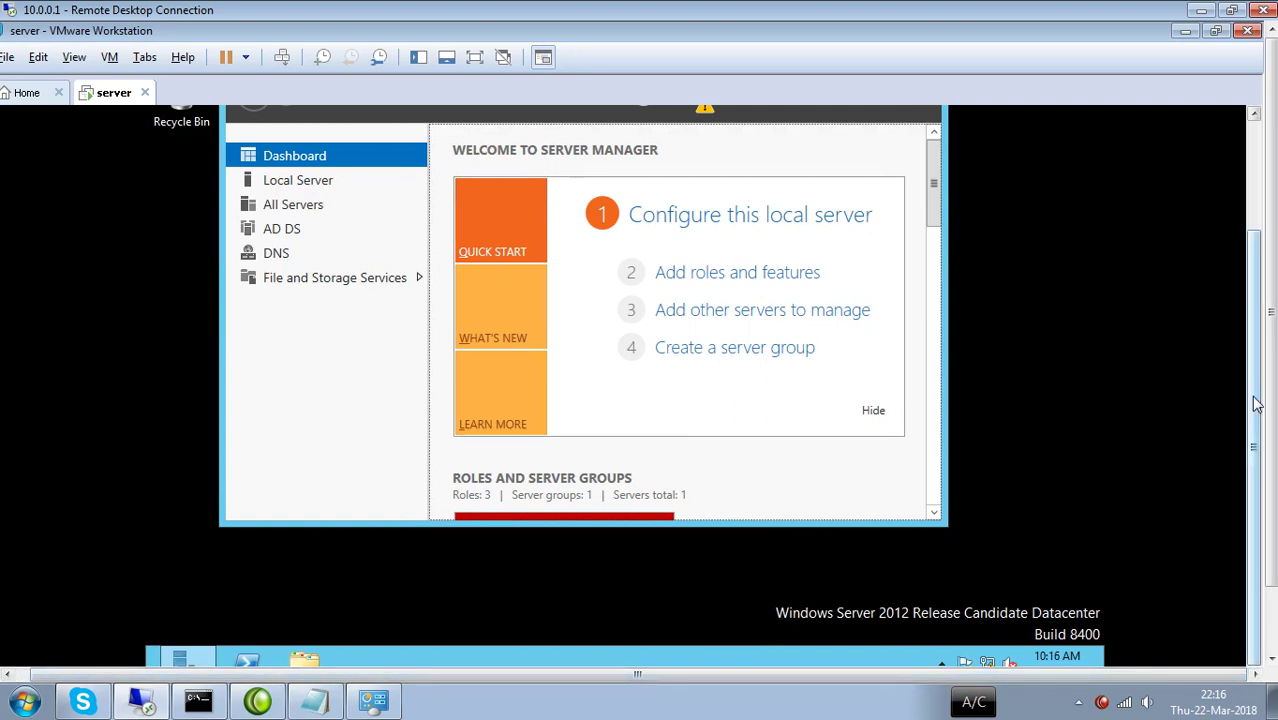
drag(1257, 403, 1257, 283)
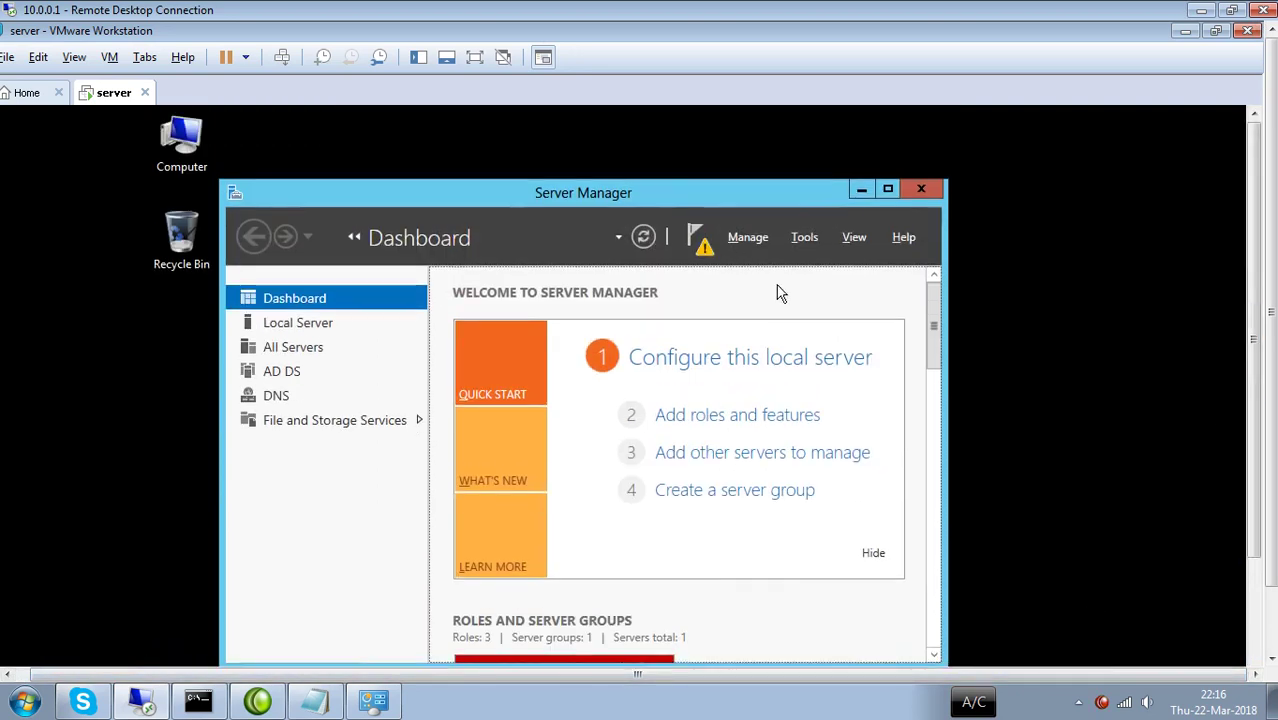
click(805, 240)
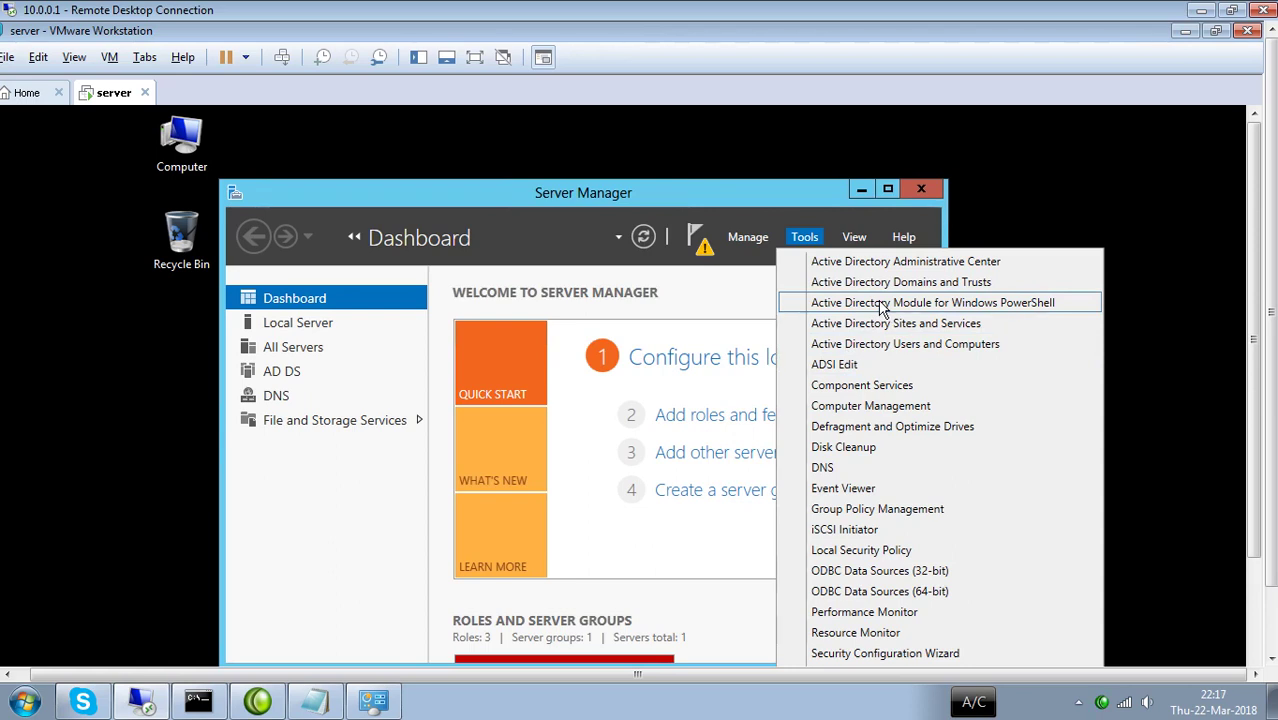
click(1181, 33)
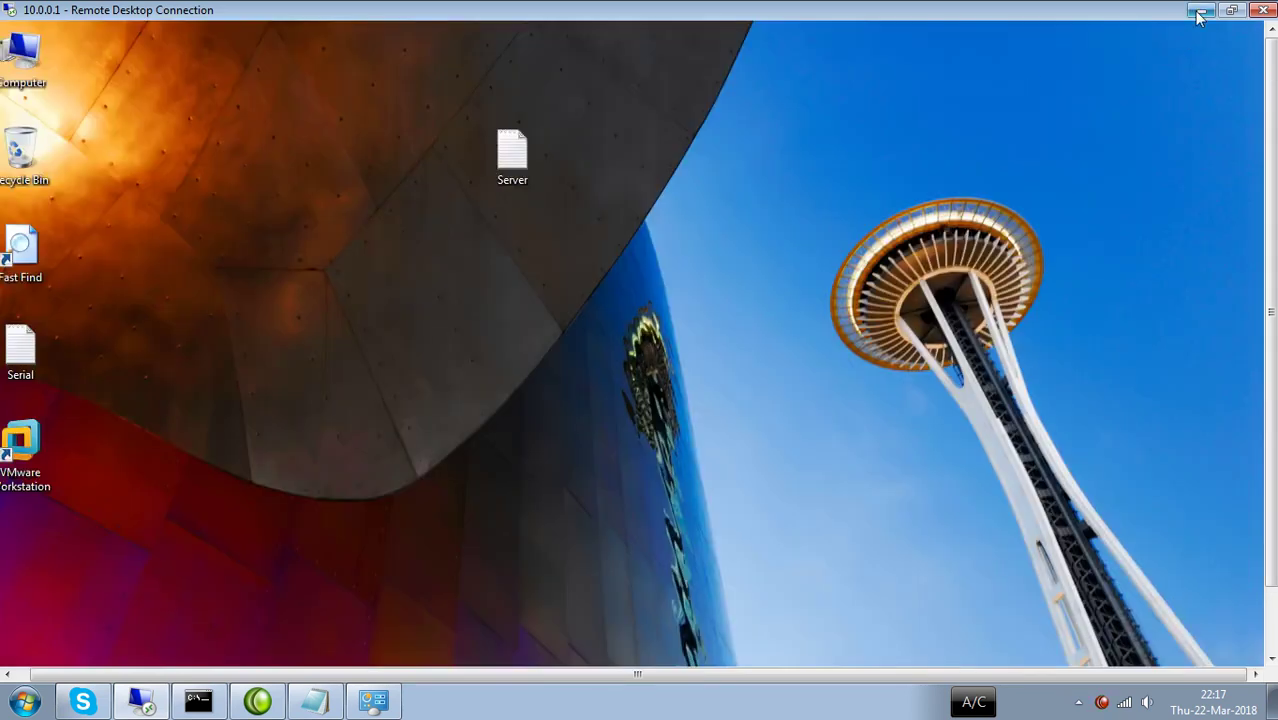
Minimize the remote session, launch Notepad via Win+R and maximize it.
click(1200, 12)
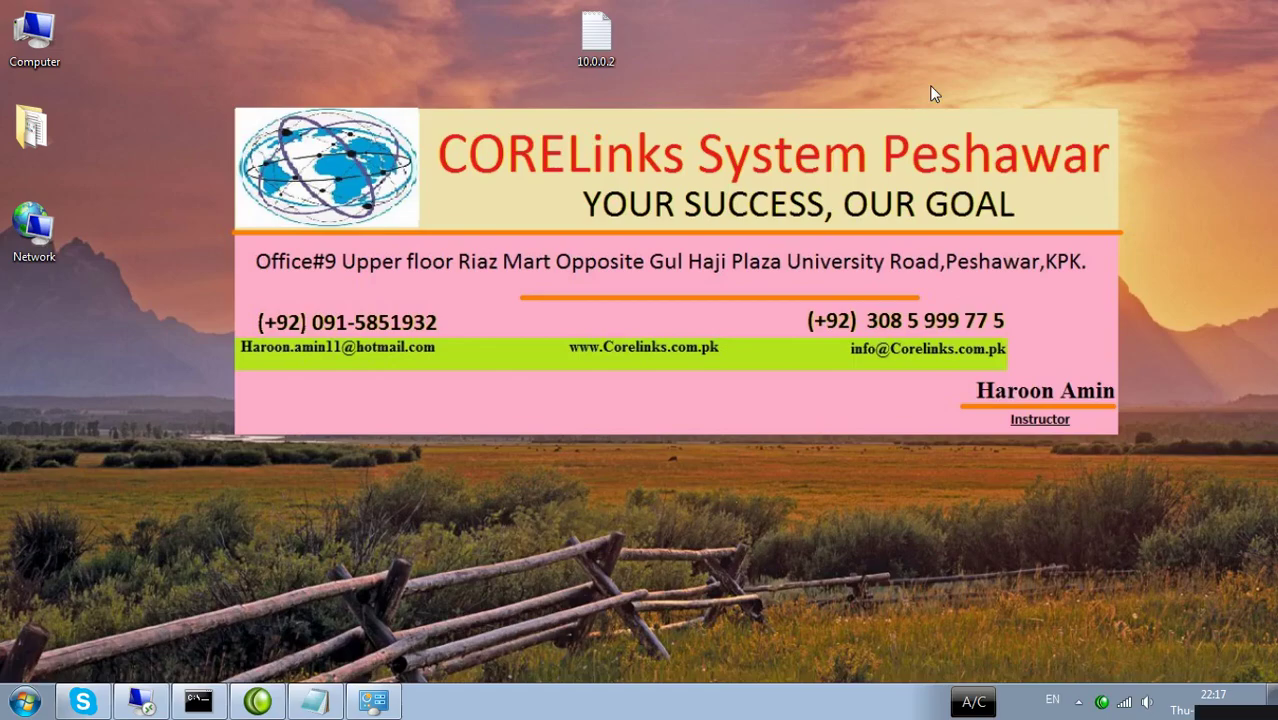
key(super+r)
text(note)
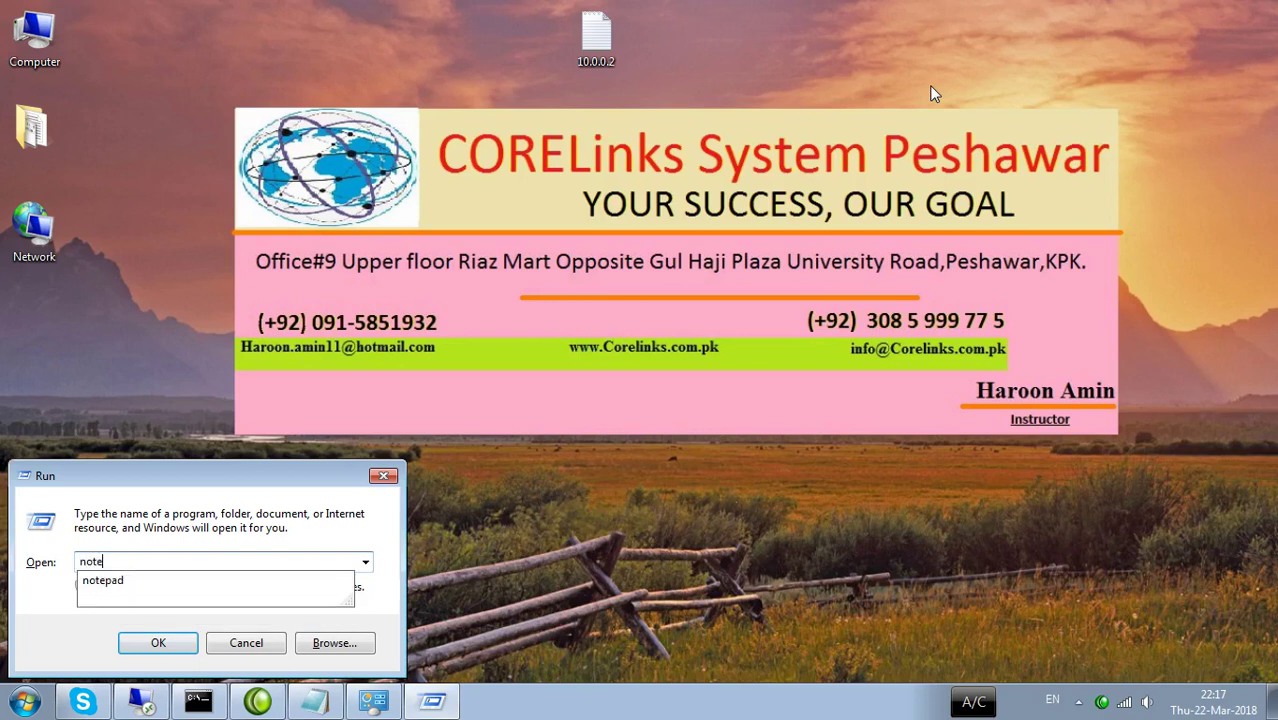
text(pad)
key(Return)
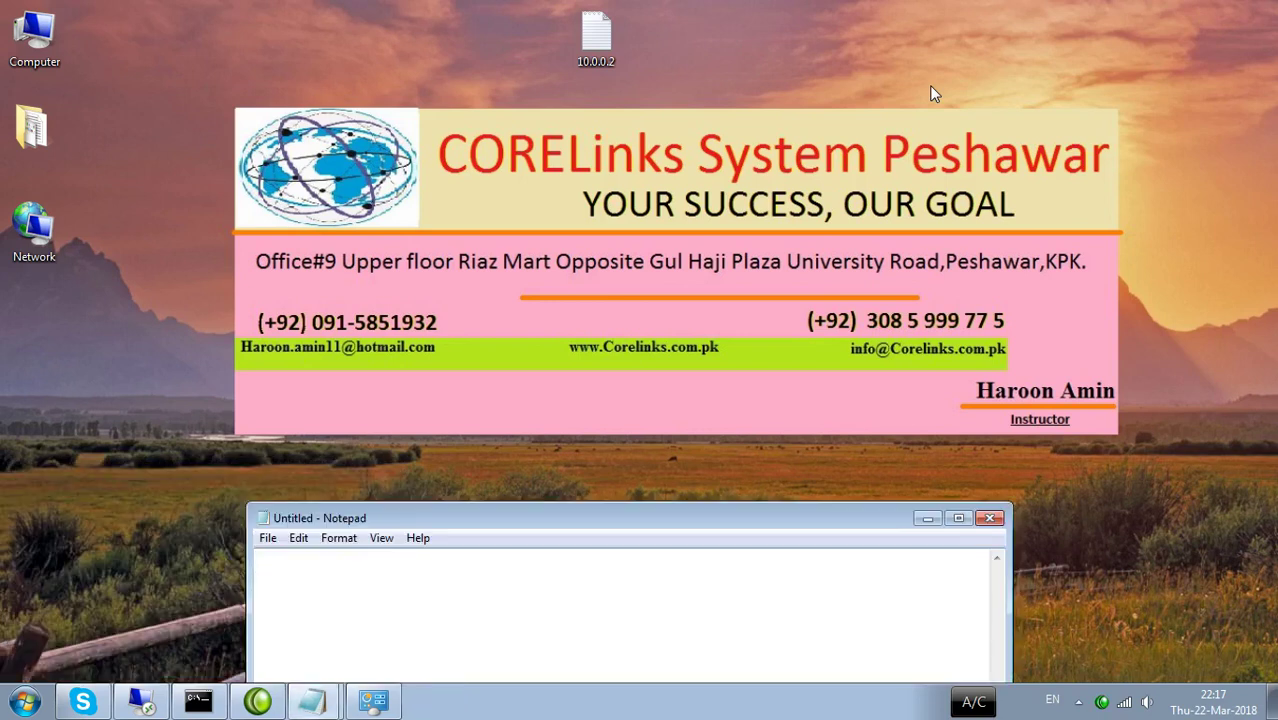
click(958, 518)
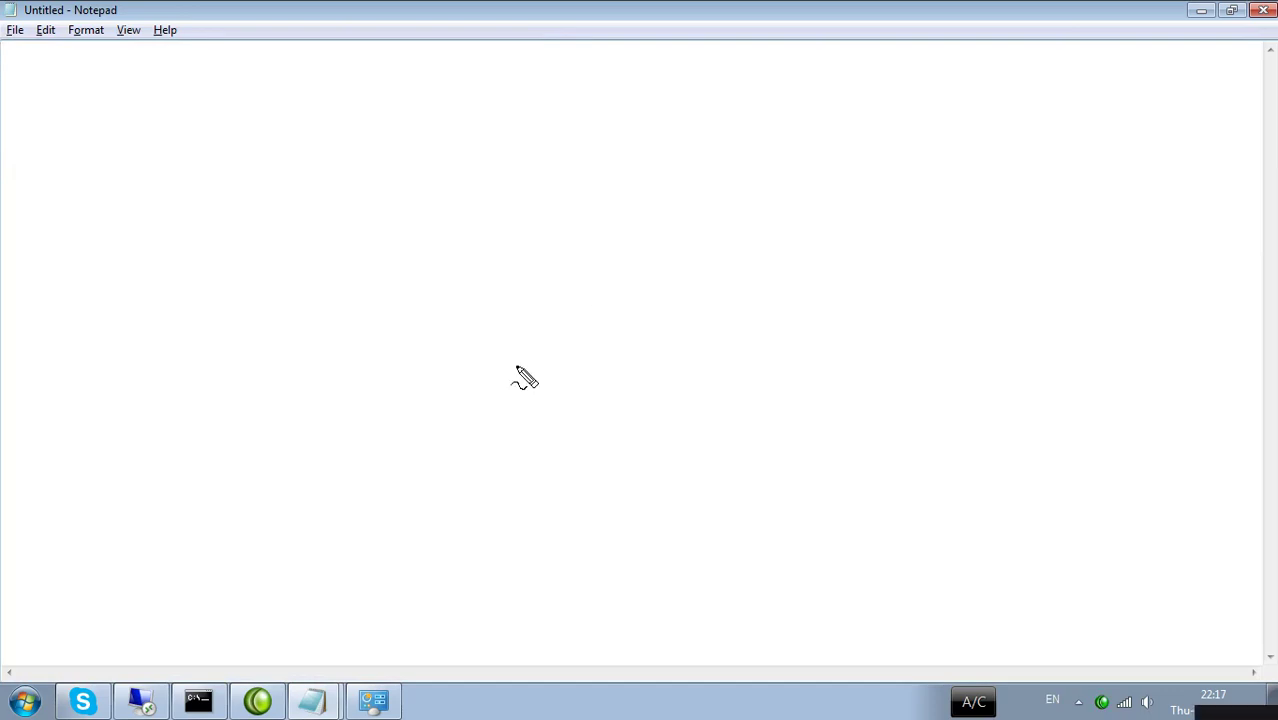
Draw in red the server tower, the client machines, and the 7, xp, 8, 10 and IP labels.
mouse_move(620, 99)
mouse_down()
mouse_move(581, 108)
mouse_move(582, 211)
mouse_move(640, 200)
mouse_move(614, 101)
mouse_up()
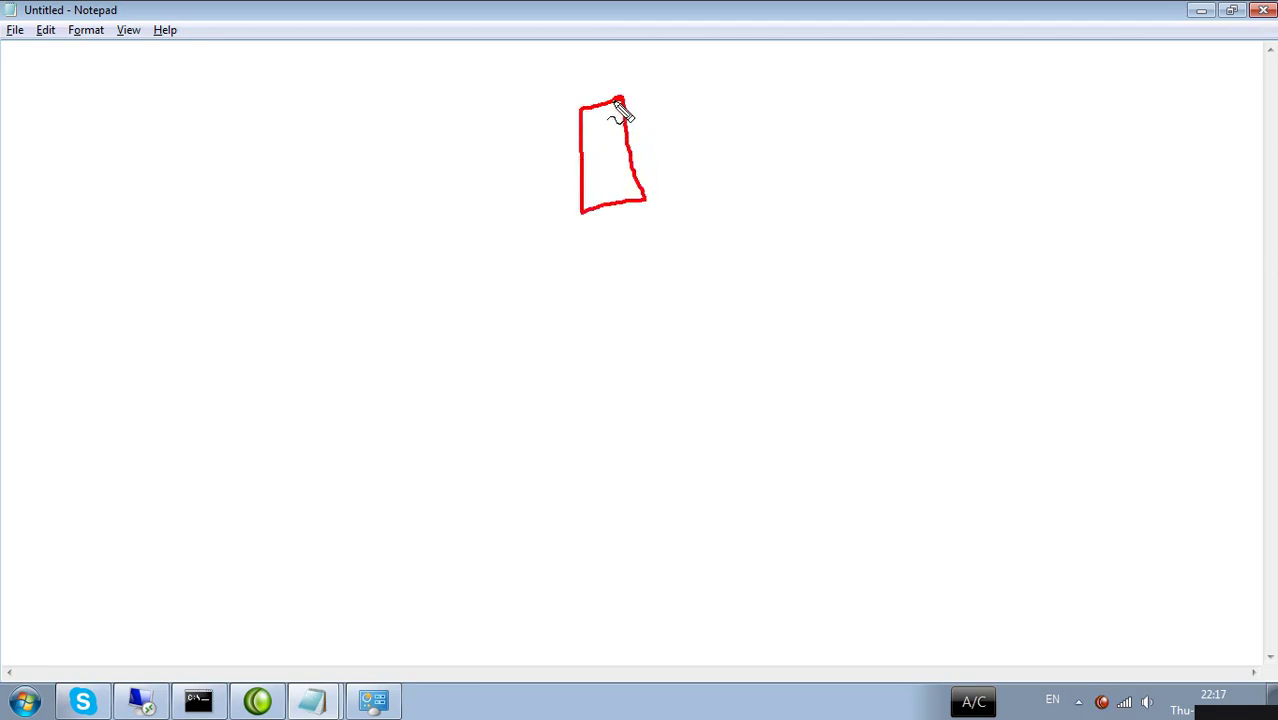
mouse_move(597, 220)
mouse_down()
mouse_move(616, 205)
mouse_move(628, 288)
mouse_move(491, 286)
mouse_move(491, 314)
mouse_move(759, 306)
mouse_move(631, 292)
mouse_up()
mouse_move(505, 318)
mouse_down()
mouse_move(474, 391)
mouse_move(491, 370)
mouse_move(563, 388)
mouse_move(573, 408)
mouse_move(568, 392)
mouse_up()
mouse_move(596, 316)
mouse_down()
mouse_move(624, 418)
mouse_move(628, 380)
mouse_up()
mouse_move(680, 313)
mouse_down()
mouse_move(750, 450)
mouse_move(729, 420)
mouse_up()
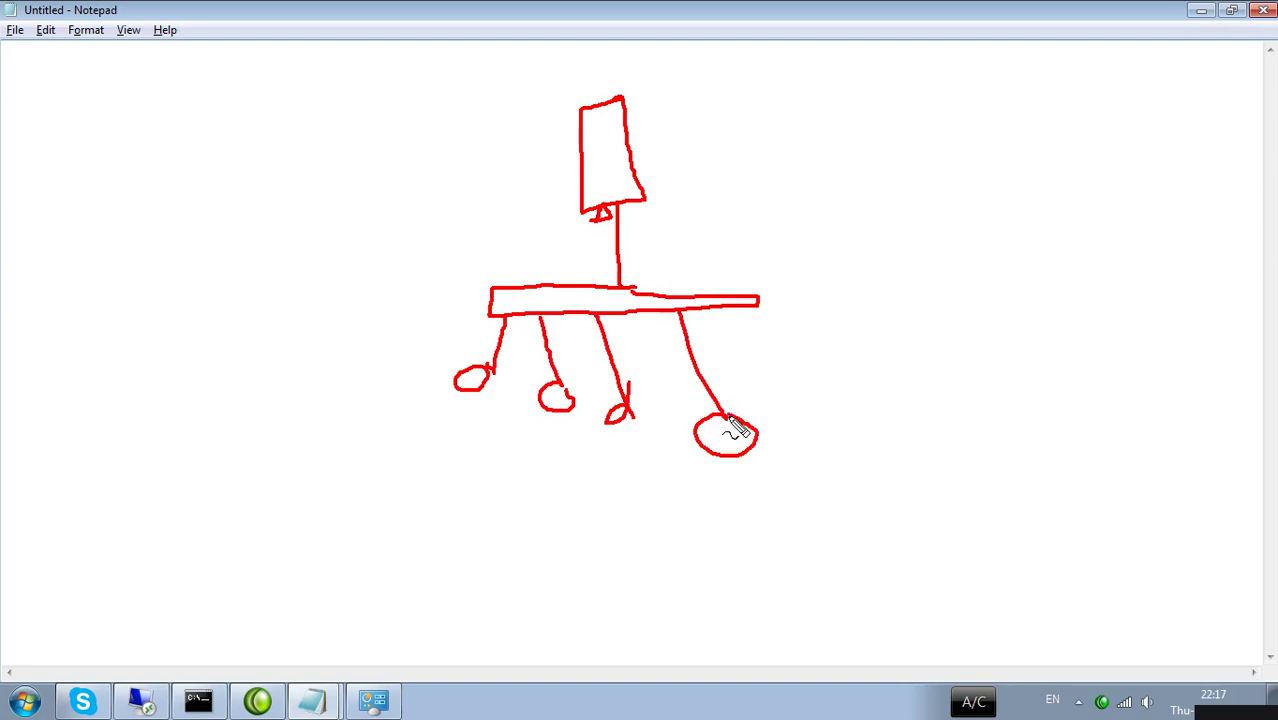
mouse_move(726, 308)
mouse_down()
mouse_move(853, 451)
mouse_move(833, 443)
mouse_move(872, 452)
mouse_move(846, 434)
mouse_up()
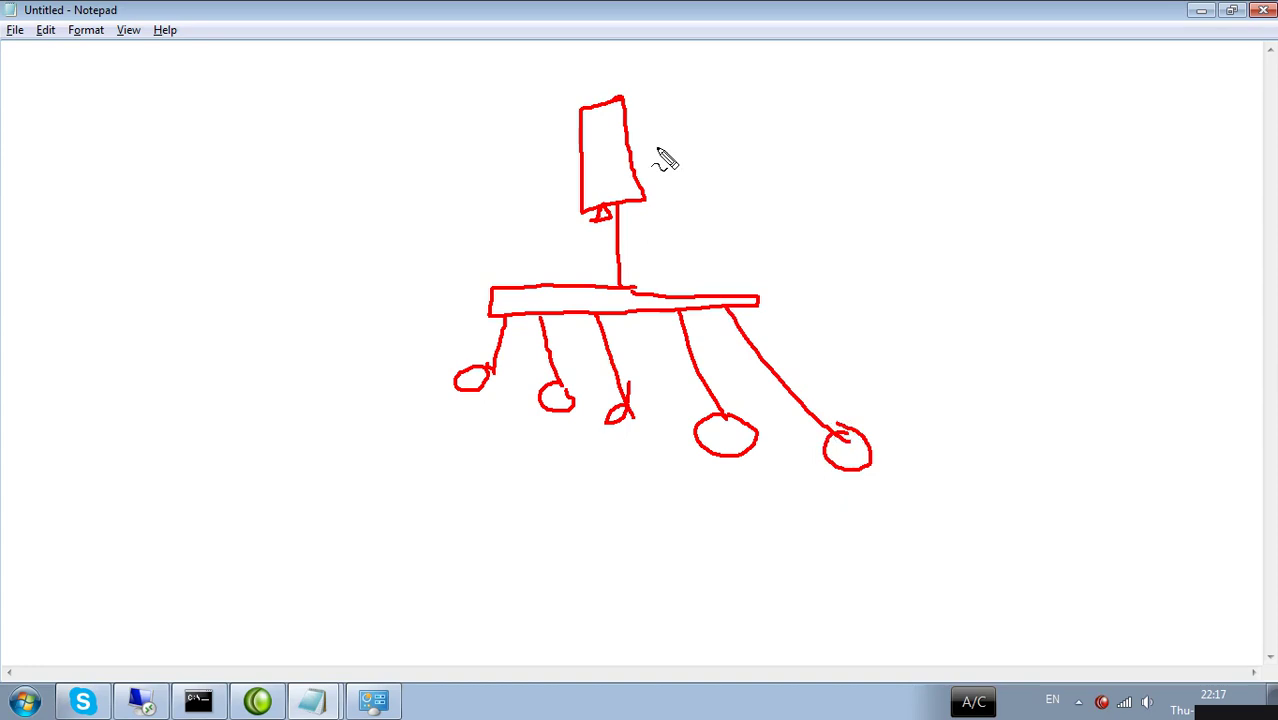
mouse_move(443, 410)
mouse_down()
mouse_move(541, 459)
mouse_move(566, 442)
mouse_move(573, 468)
mouse_move(645, 485)
mouse_move(636, 440)
mouse_up()
mouse_move(725, 473)
mouse_down()
mouse_move(727, 494)
mouse_move(740, 482)
mouse_up()
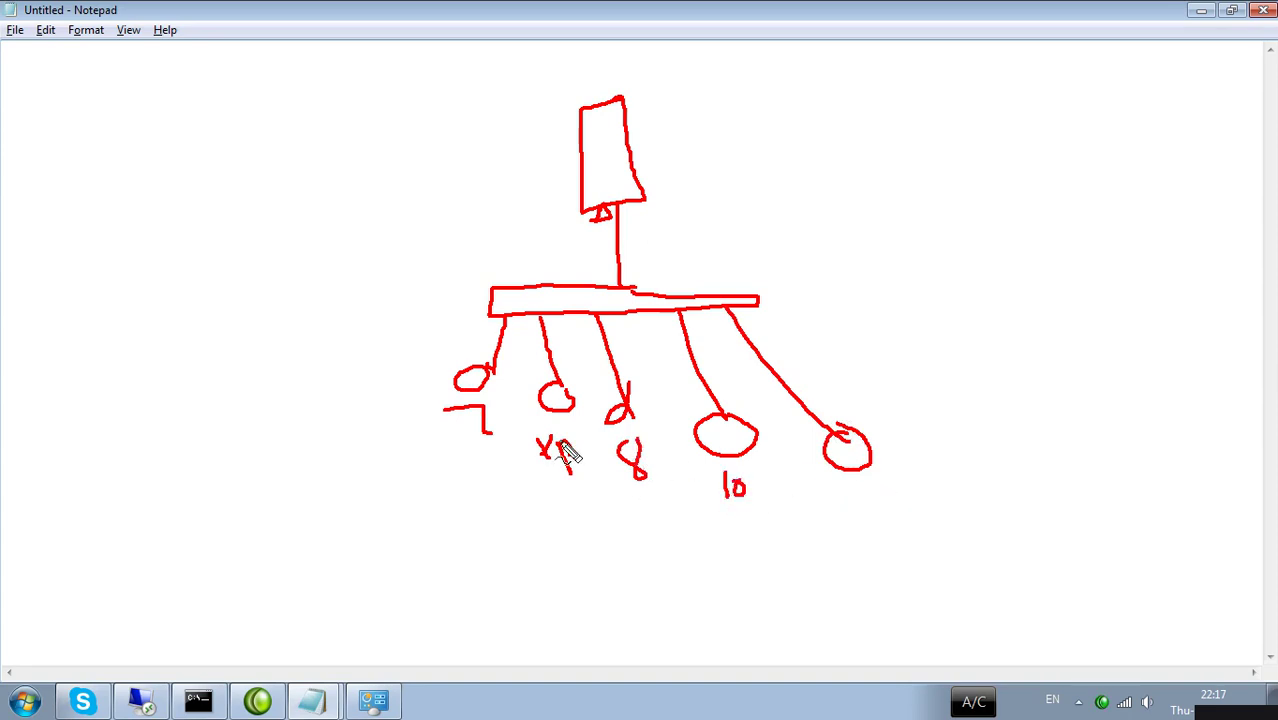
drag(659, 136, 662, 168)
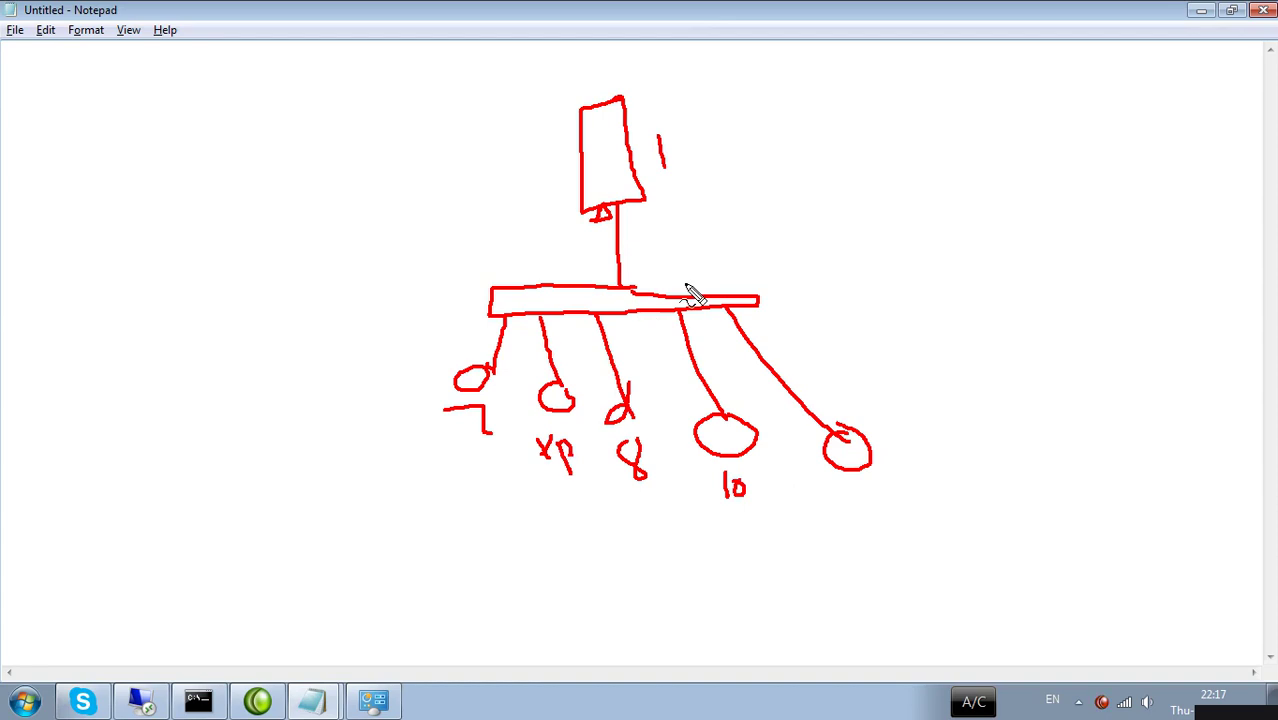
mouse_move(678, 134)
mouse_down()
mouse_move(676, 172)
mouse_move(690, 162)
mouse_move(741, 177)
mouse_up()
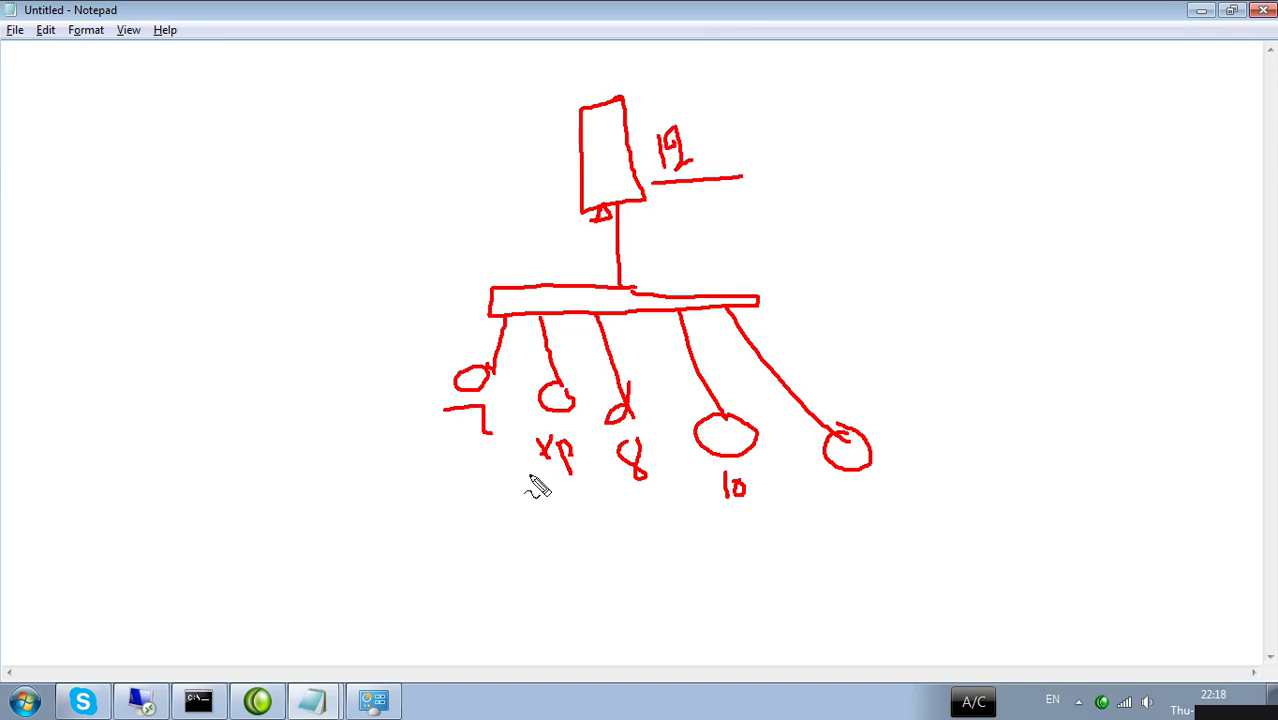
Add an arrow from client 7 to the server, a right-side bracket, a 'server' label and a client underline.
mouse_move(448, 425)
mouse_down()
mouse_move(443, 450)
mouse_move(398, 322)
mouse_move(541, 187)
mouse_move(513, 185)
mouse_move(542, 200)
mouse_move(545, 224)
mouse_up()
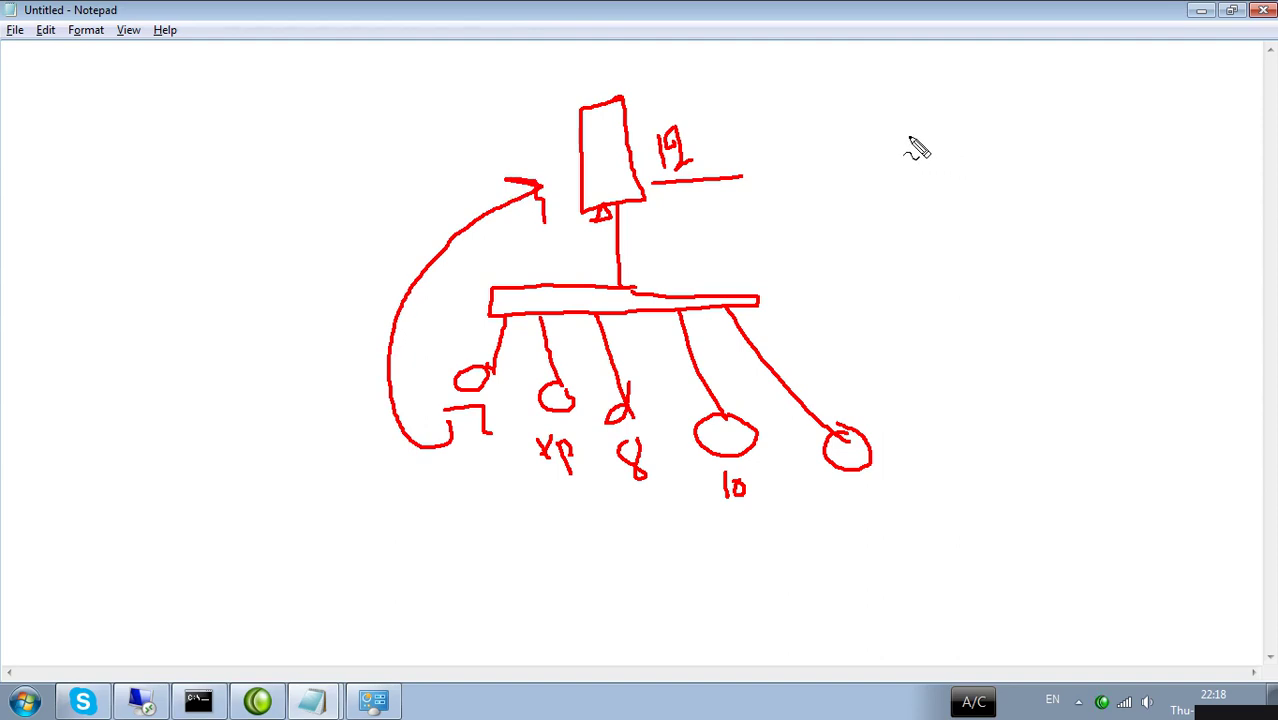
mouse_move(864, 90)
mouse_down()
mouse_move(889, 92)
mouse_move(918, 218)
mouse_move(928, 460)
mouse_up()
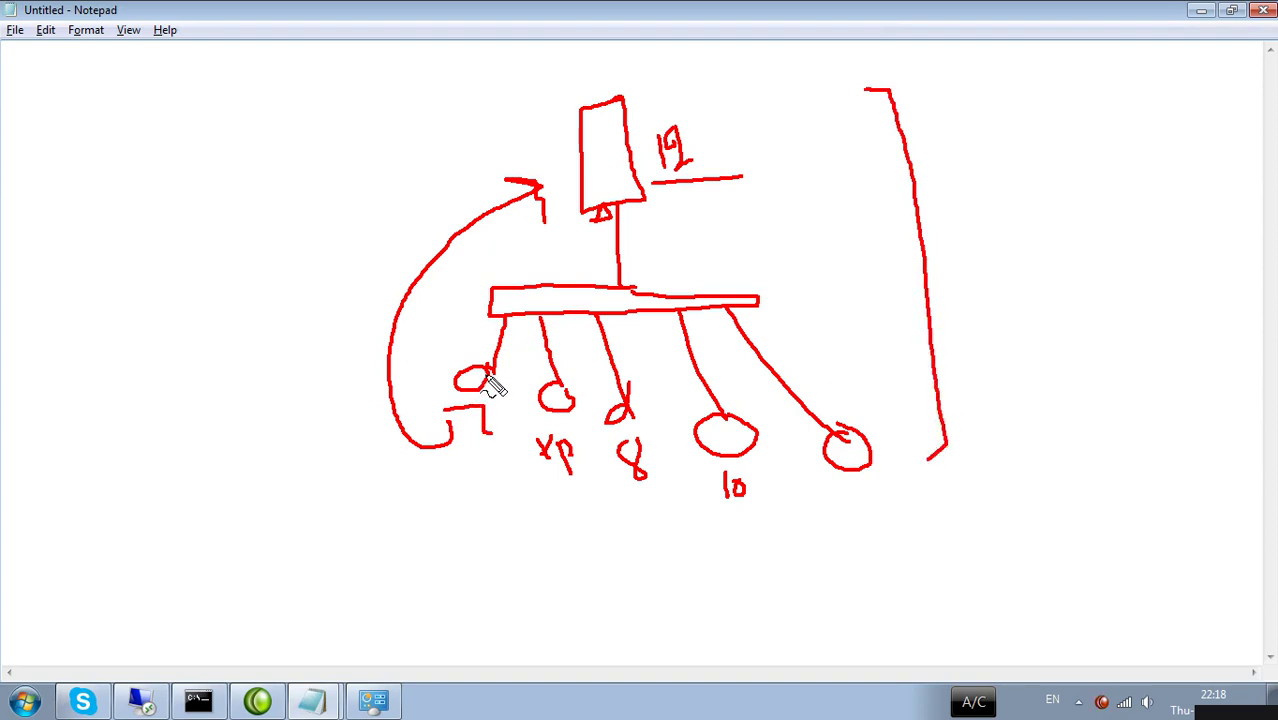
mouse_move(473, 422)
mouse_down()
mouse_move(490, 419)
mouse_move(452, 420)
mouse_move(434, 394)
mouse_move(520, 245)
mouse_move(593, 200)
mouse_move(599, 222)
mouse_up()
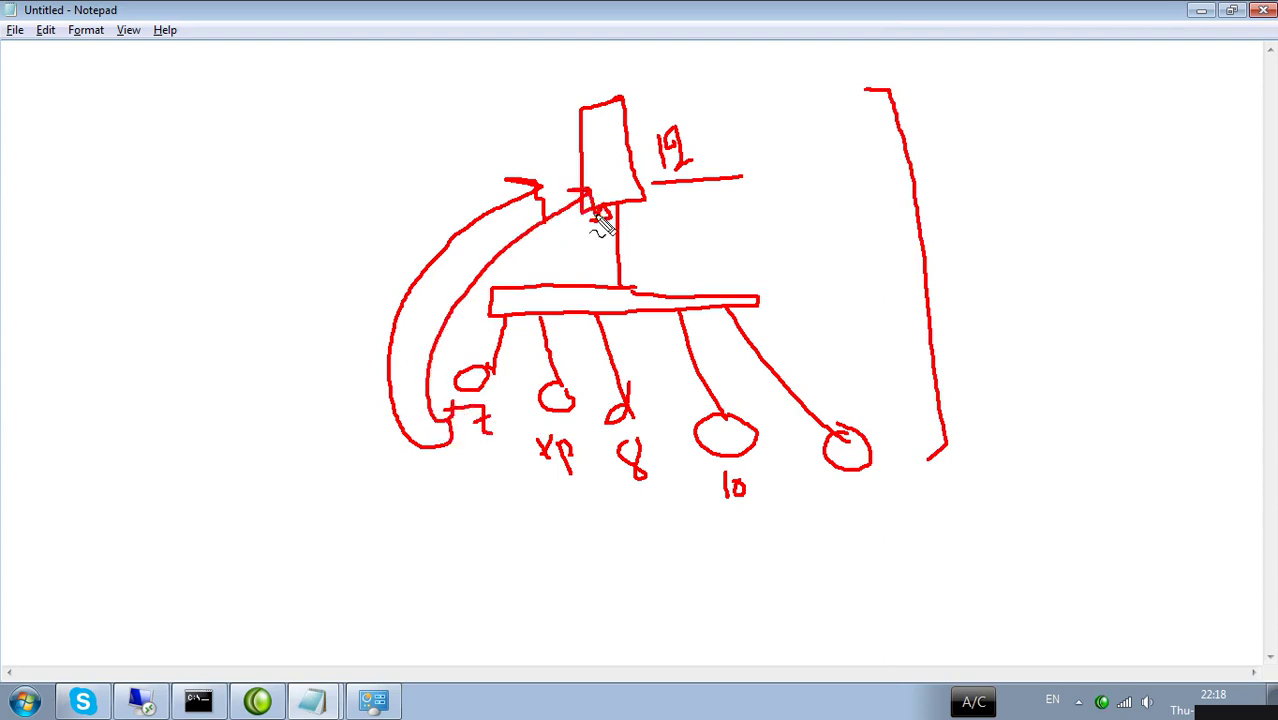
mouse_move(605, 62)
mouse_down()
mouse_move(587, 85)
mouse_move(680, 70)
mouse_move(693, 86)
mouse_move(716, 80)
mouse_move(716, 57)
mouse_up()
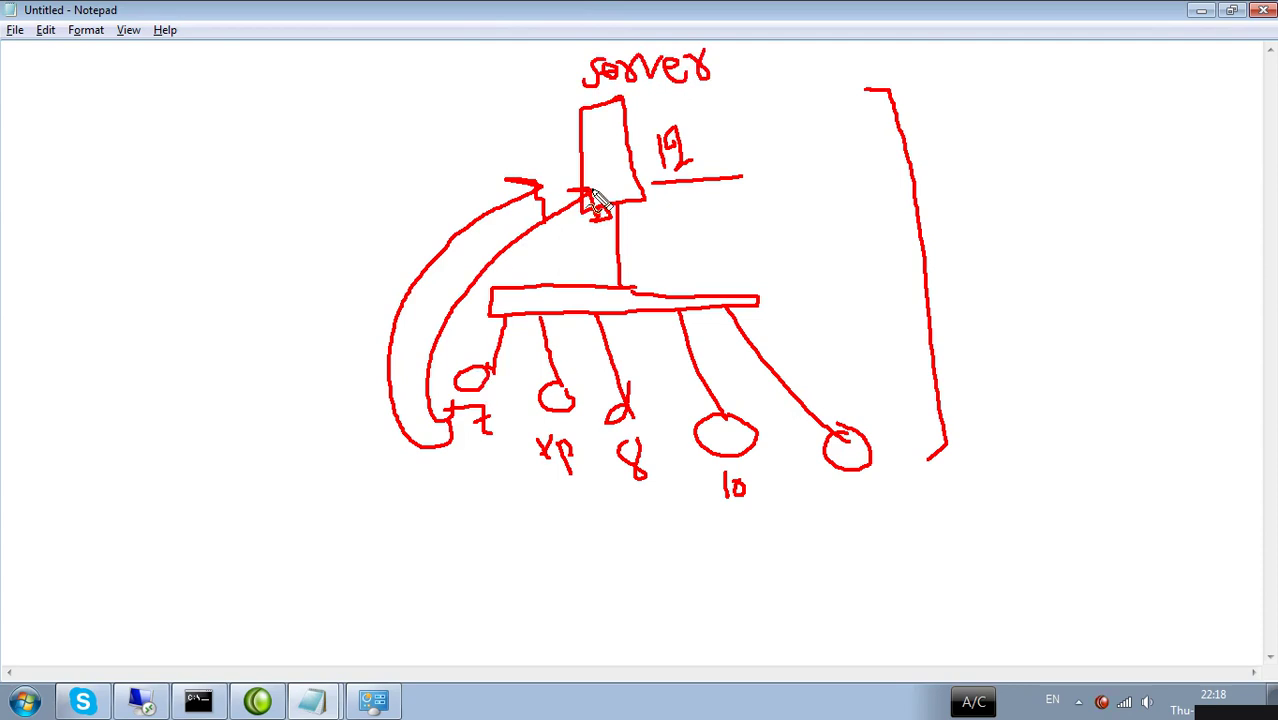
drag(408, 475, 818, 458)
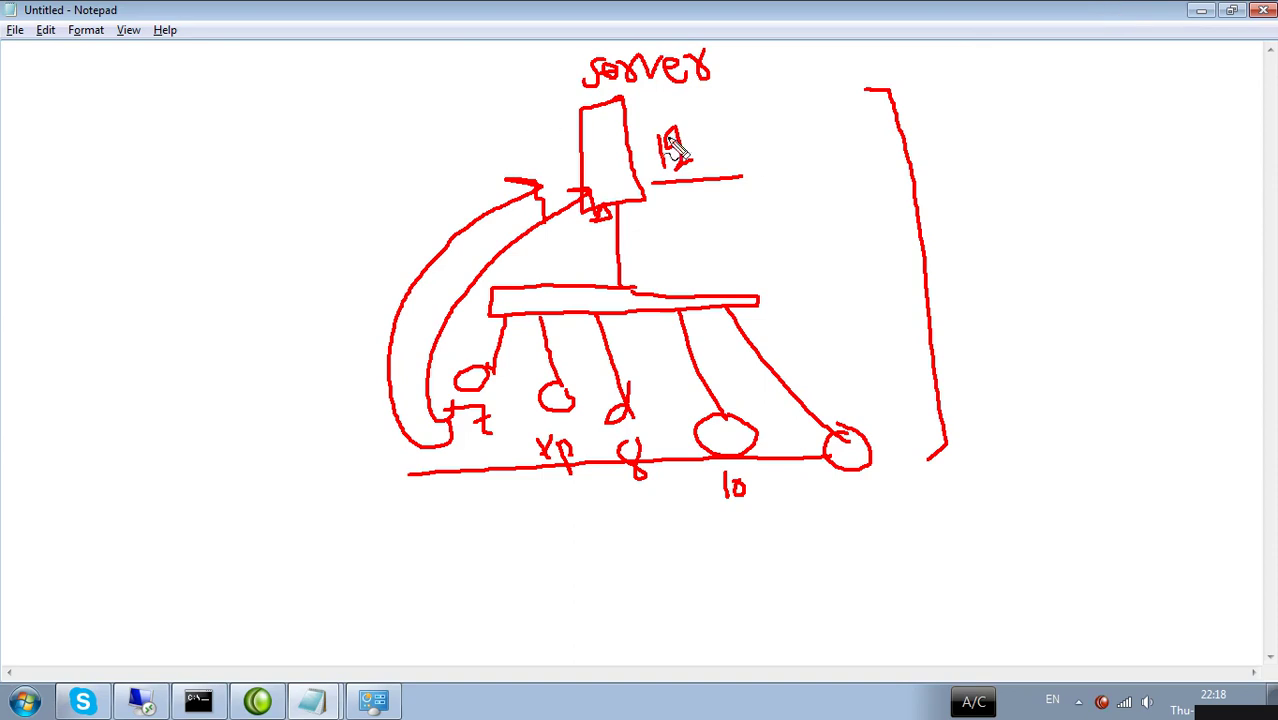
Add a line over the IP, a top-right label and an enclosing curve, then clear the drawing and minimize Notepad.
drag(646, 121, 728, 108)
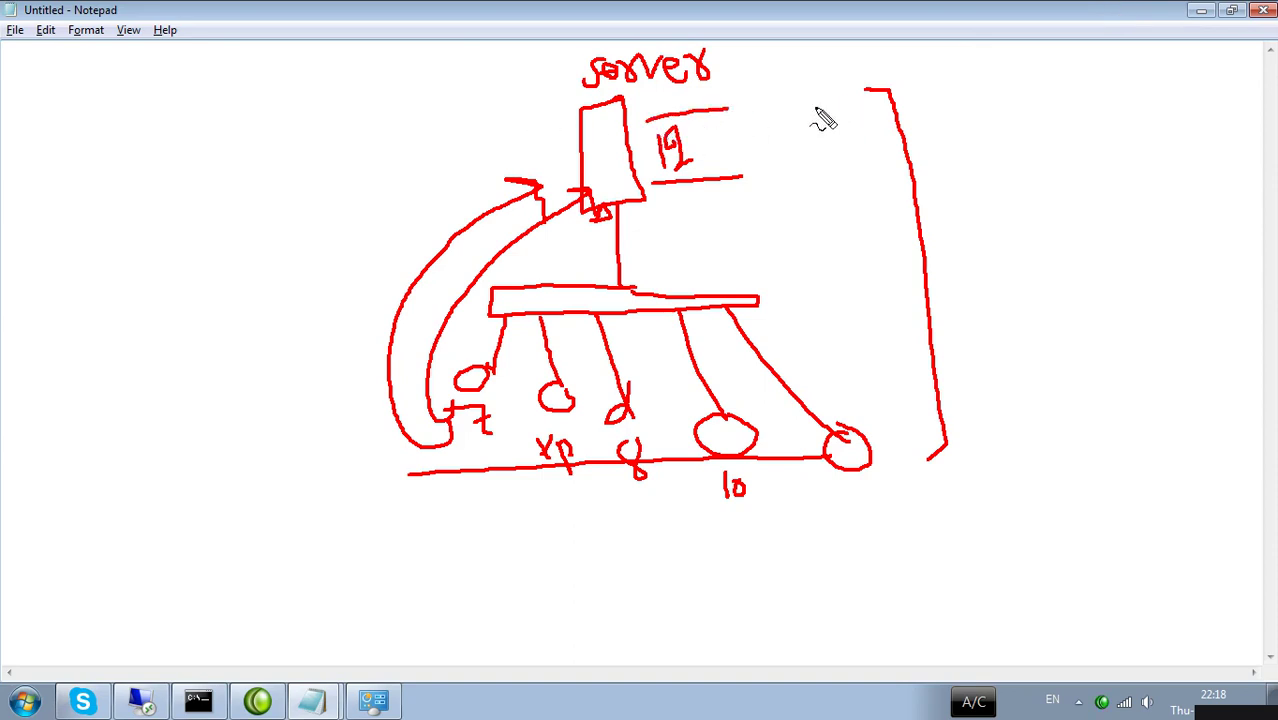
mouse_move(800, 90)
mouse_down()
mouse_move(822, 110)
mouse_move(940, 92)
mouse_move(998, 45)
mouse_move(1000, 92)
mouse_up()
mouse_move(1018, 45)
mouse_down()
mouse_move(1020, 82)
mouse_move(1020, 30)
mouse_move(1004, 48)
mouse_up()
mouse_move(402, 444)
mouse_down()
mouse_move(927, 533)
mouse_move(941, 442)
mouse_up()
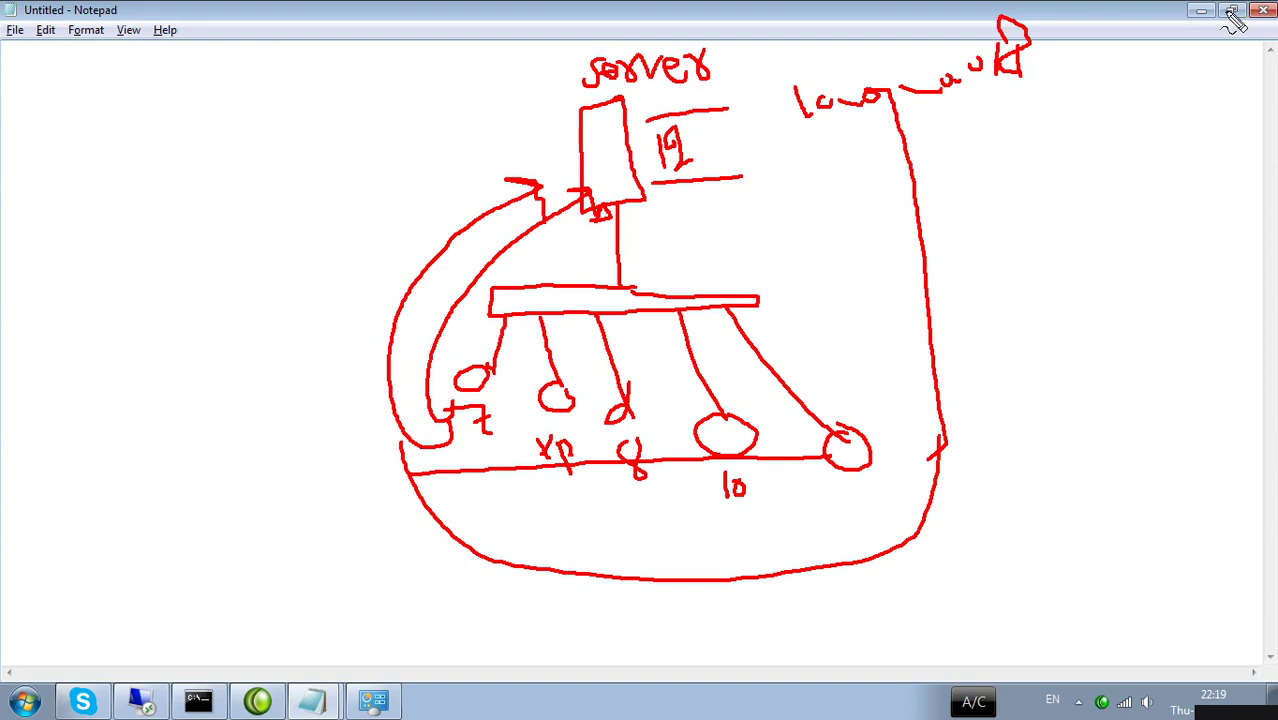
key(Escape)
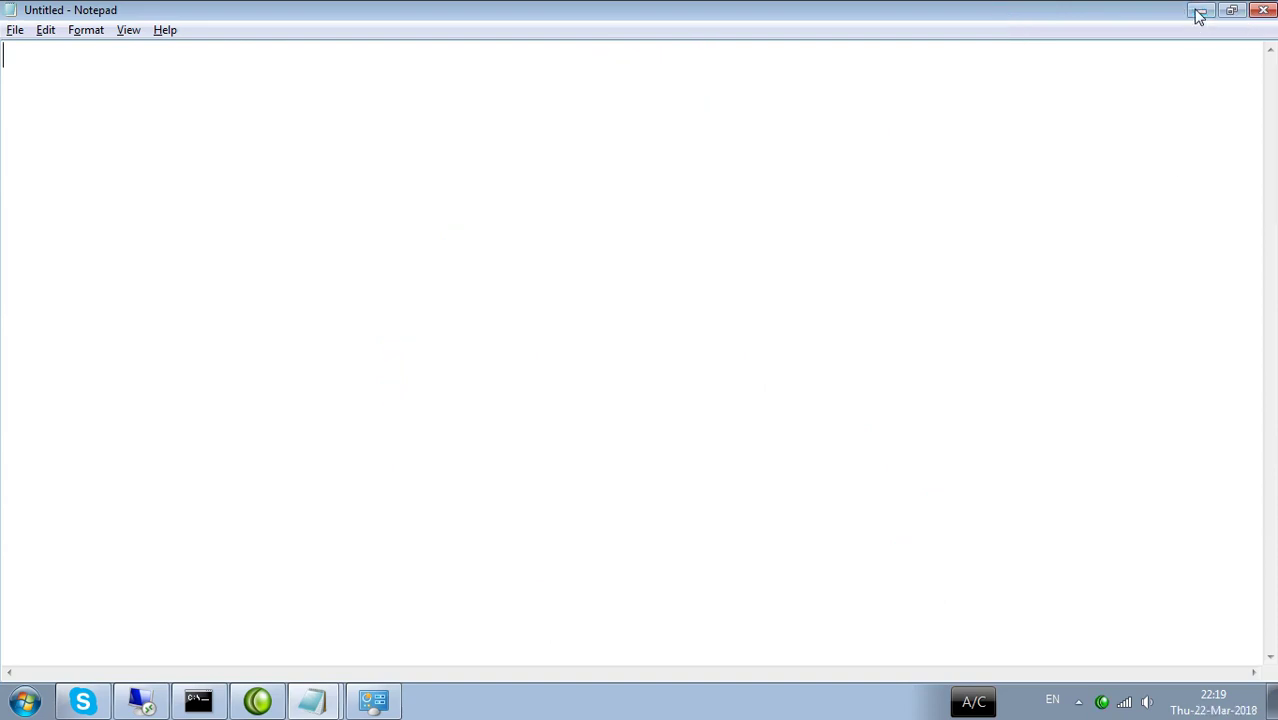
click(1200, 12)
Restore the Remote Desktop session and switch to the server virtual machine.
click(140, 700)
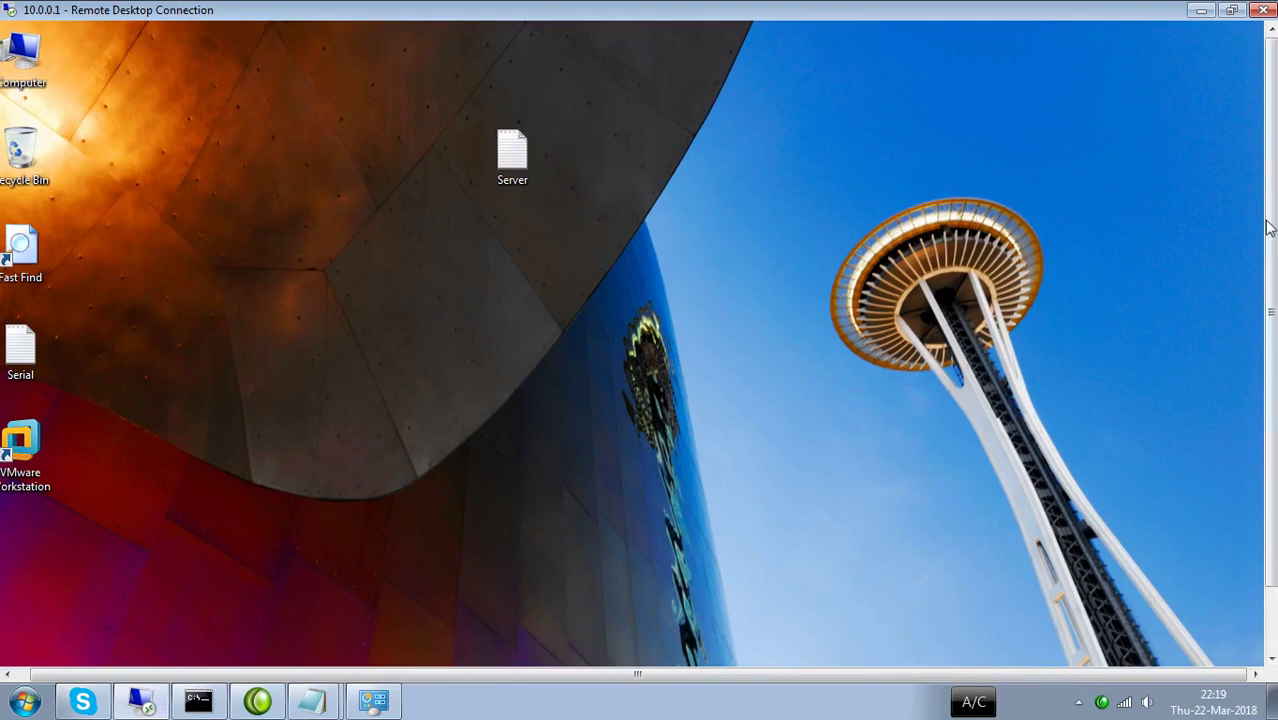
drag(1268, 166, 1268, 239)
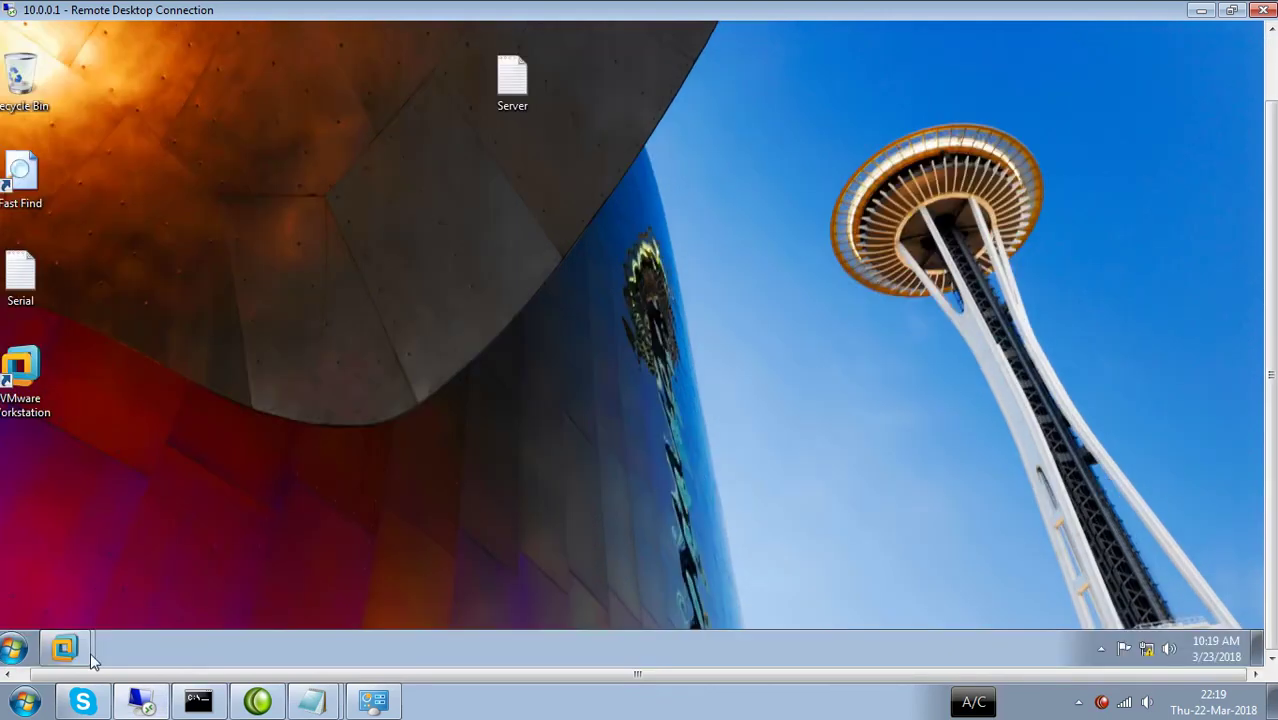
mouse_move(64, 648)
click(85, 597)
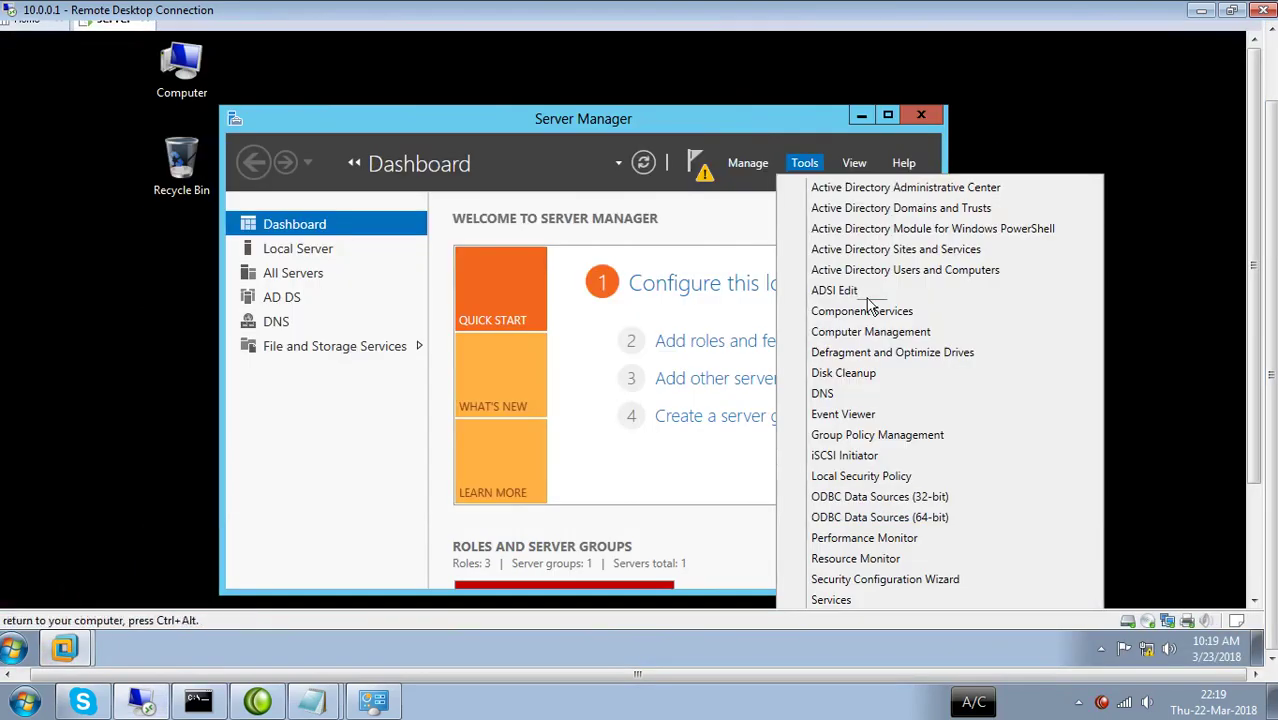
scroll(1244, 362, down, 3)
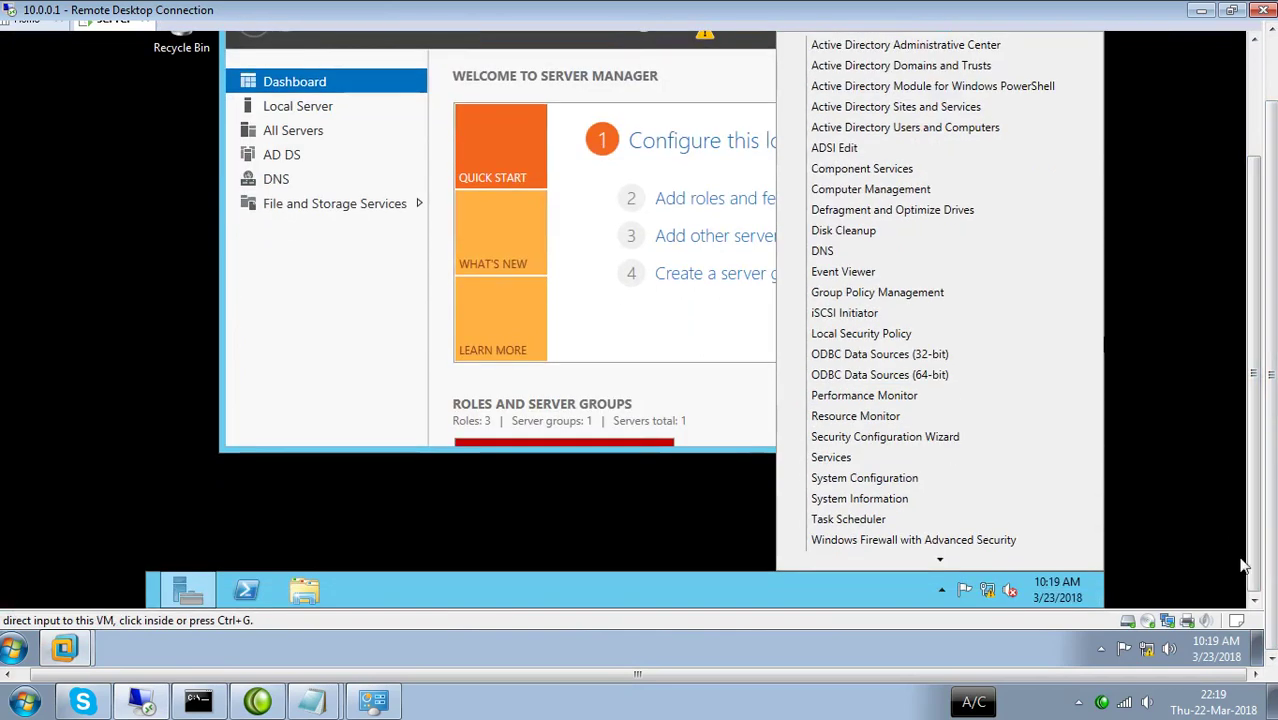
click(995, 596)
Check Ethernet0's details, showing only 169.254.36.254, then open its Properties.
right_click(994, 590)
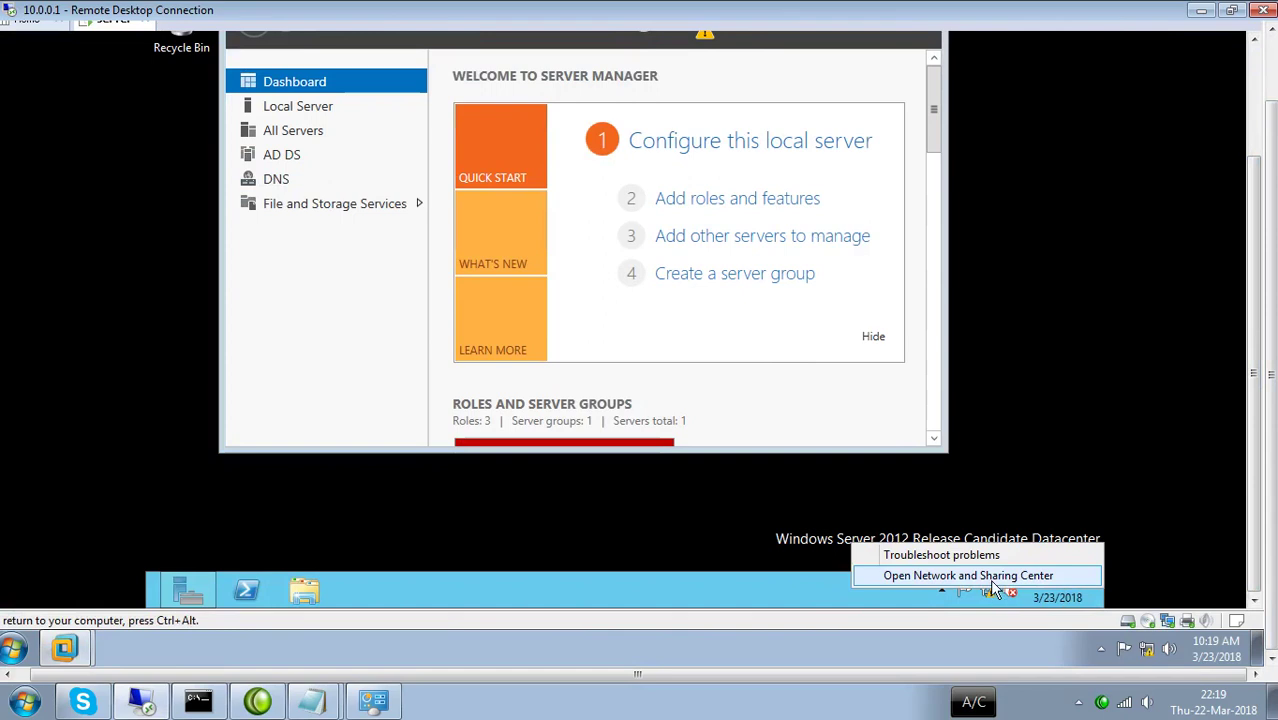
click(991, 577)
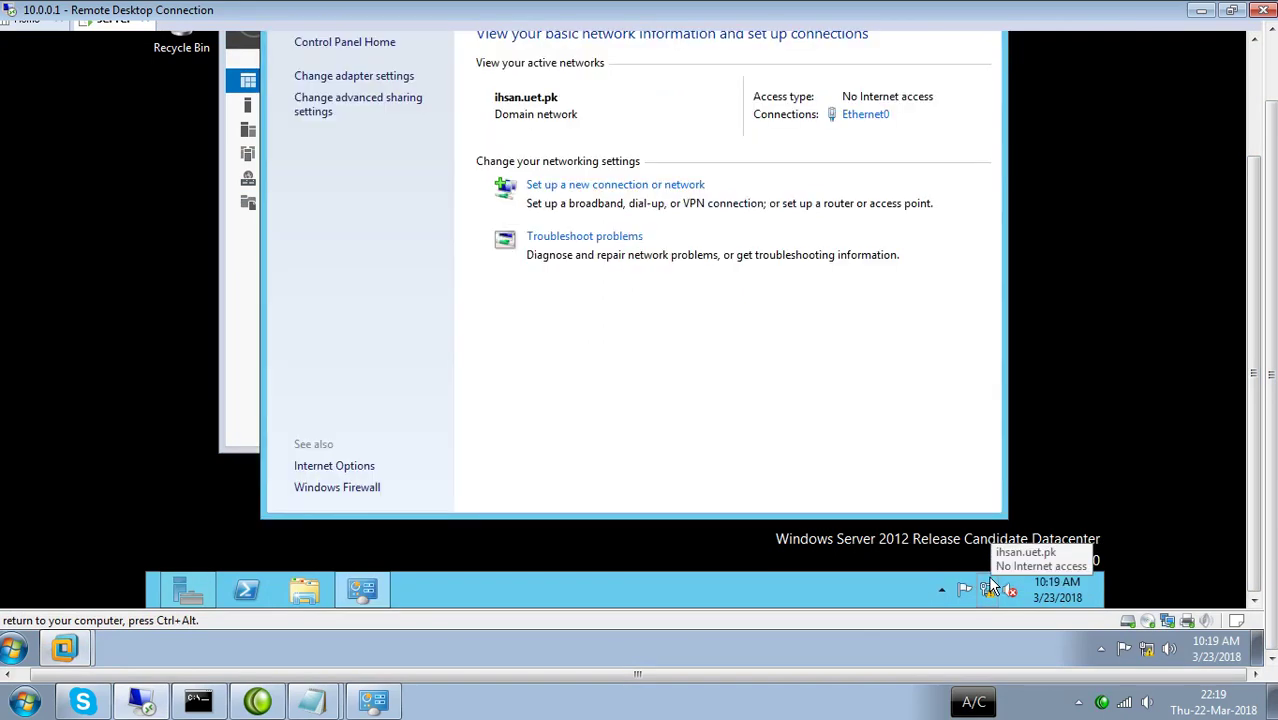
click(860, 116)
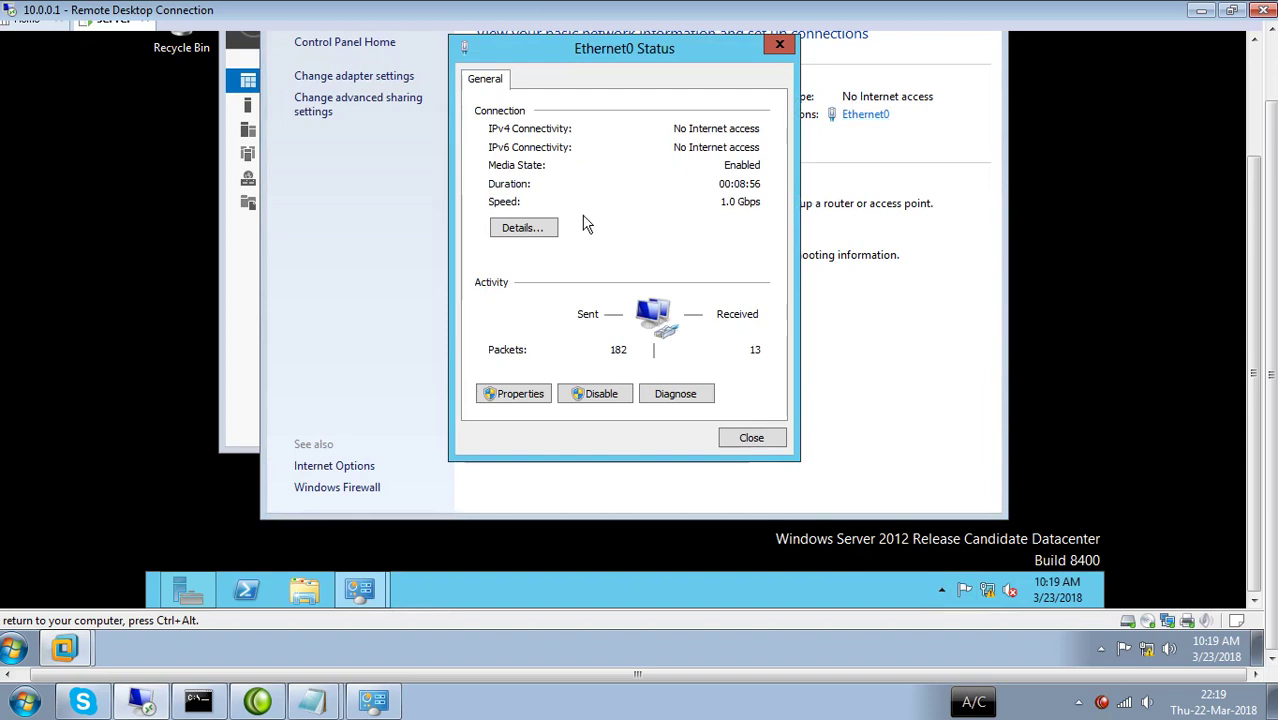
click(551, 229)
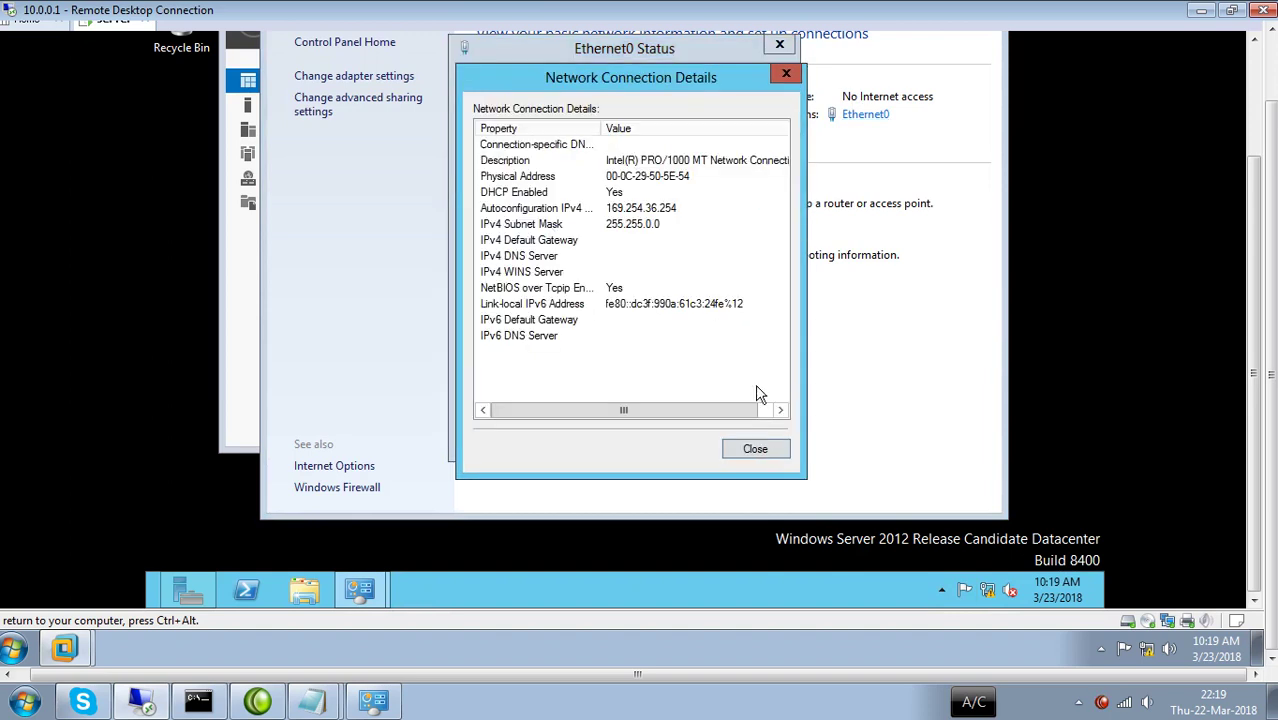
click(759, 451)
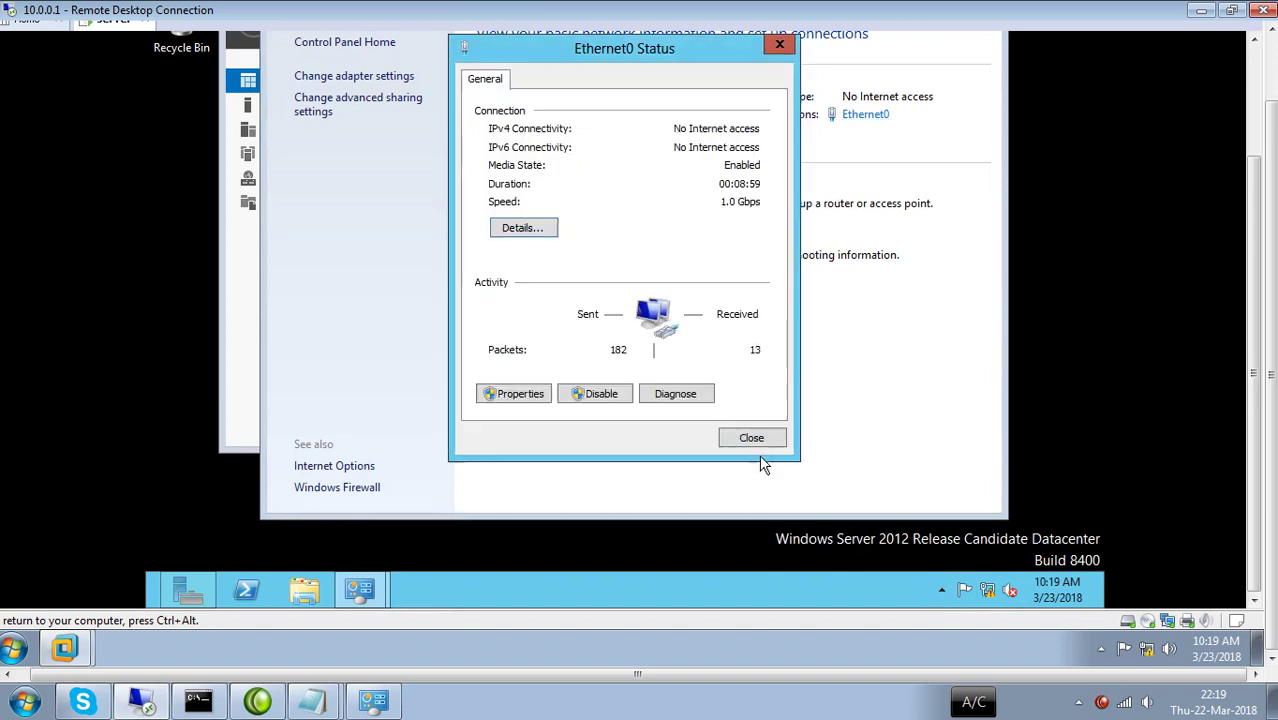
click(540, 395)
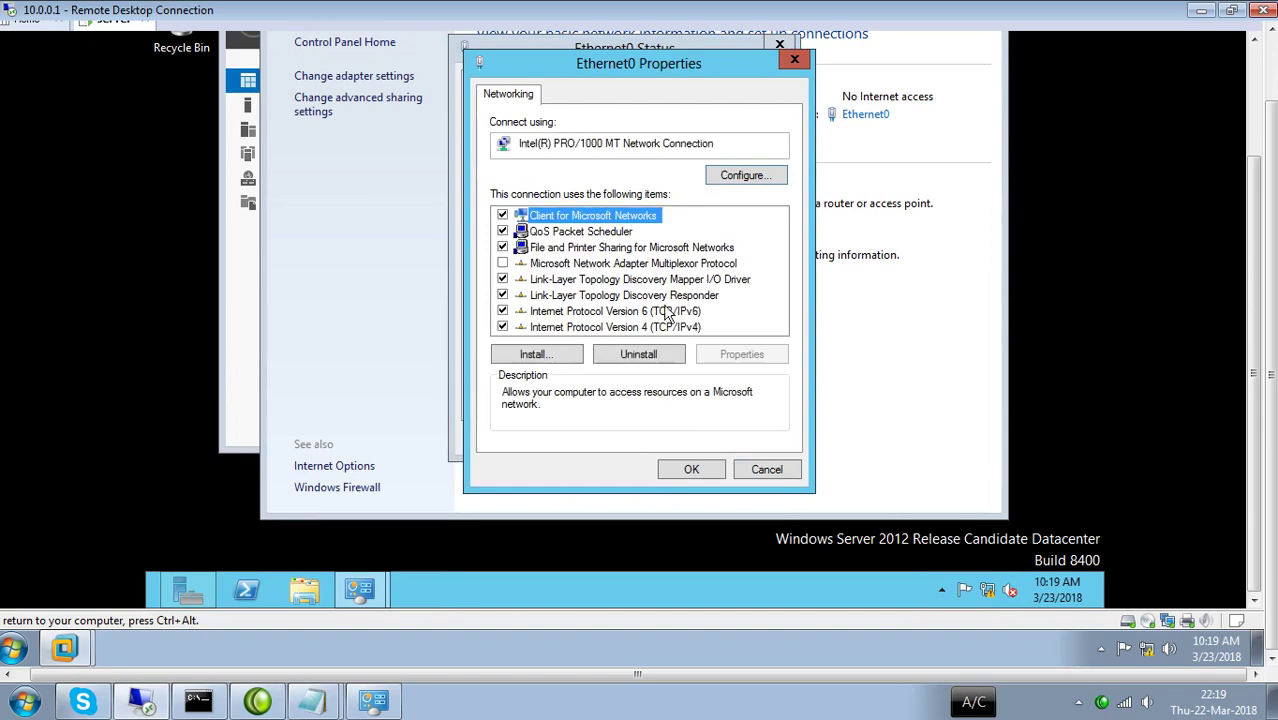
Give Ethernet0 the static IPv4 address 10.0.0.200 with subnet mask 255.0.0.0 and apply it.
double_click(674, 328)
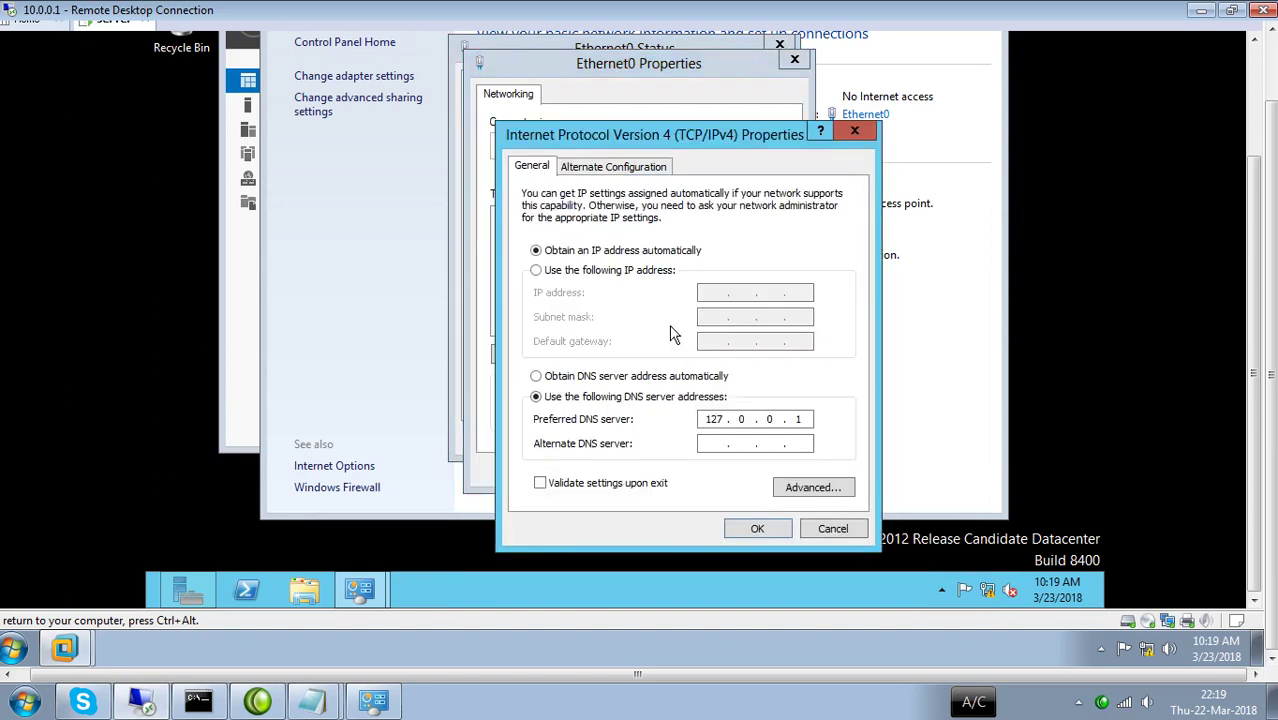
click(583, 272)
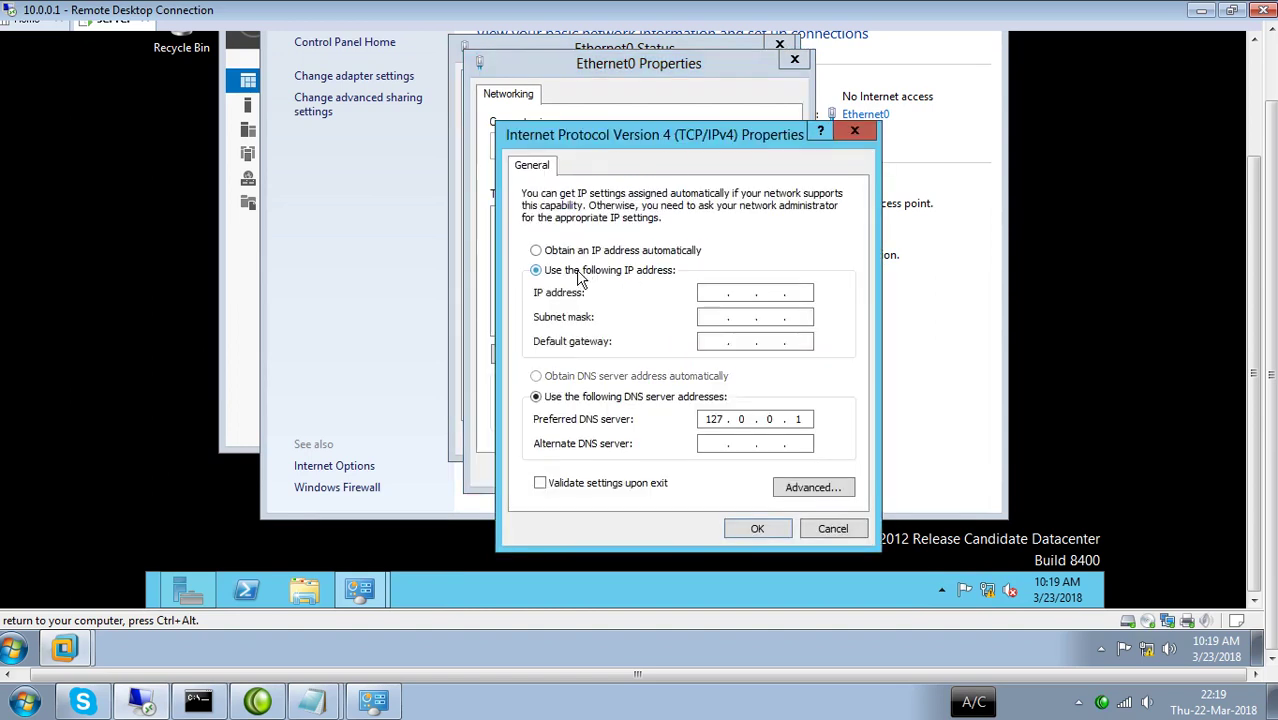
click(716, 297)
text(10 . 0 . 0 . 200)
key(Tab)
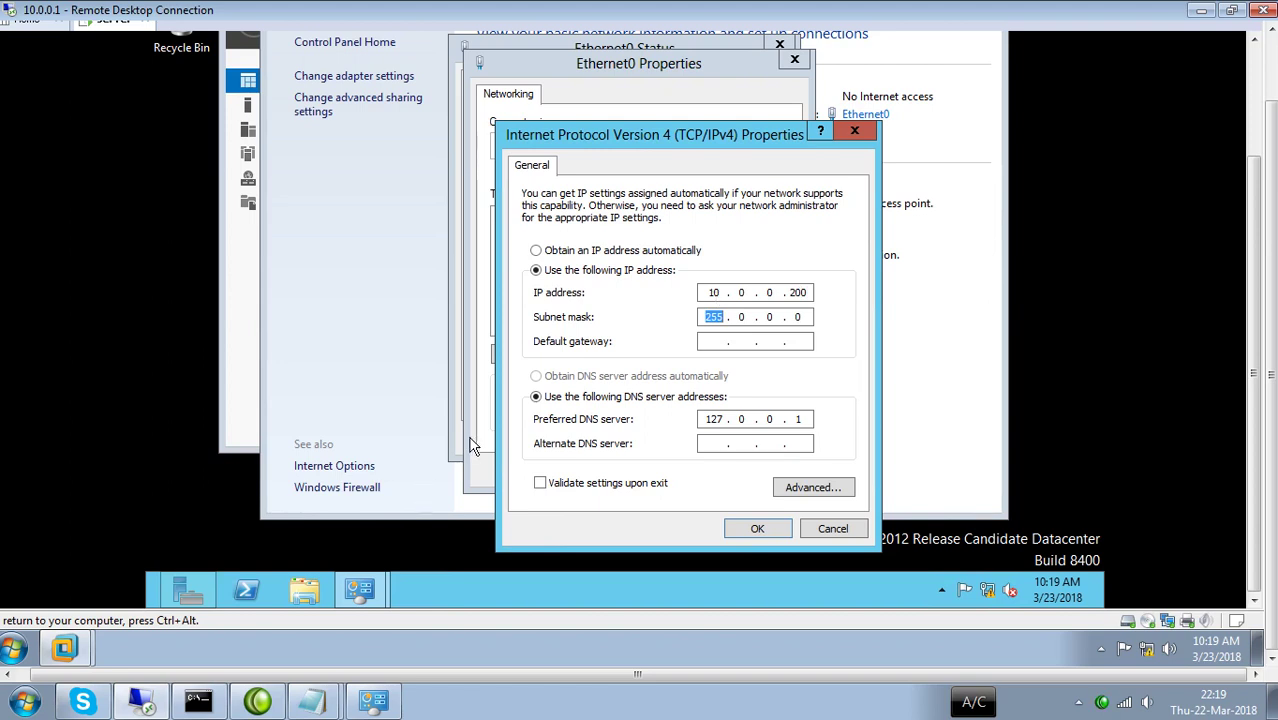
click(770, 526)
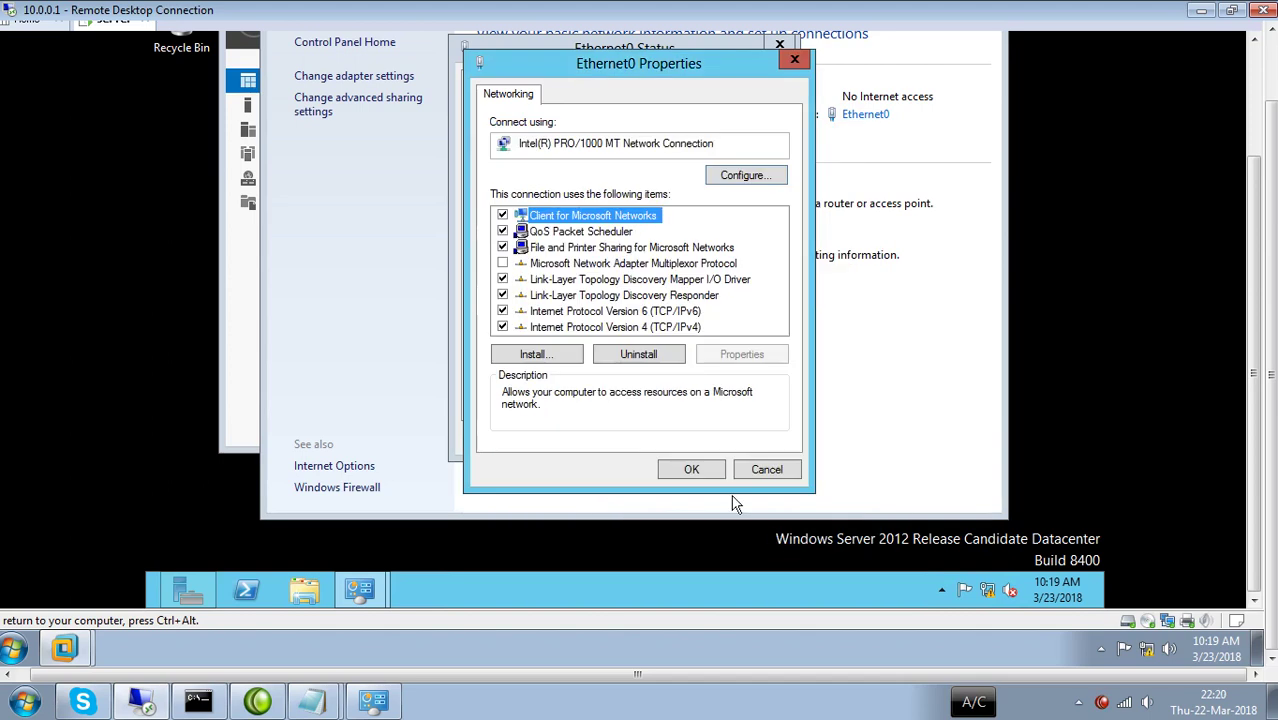
click(688, 469)
key(super+r)
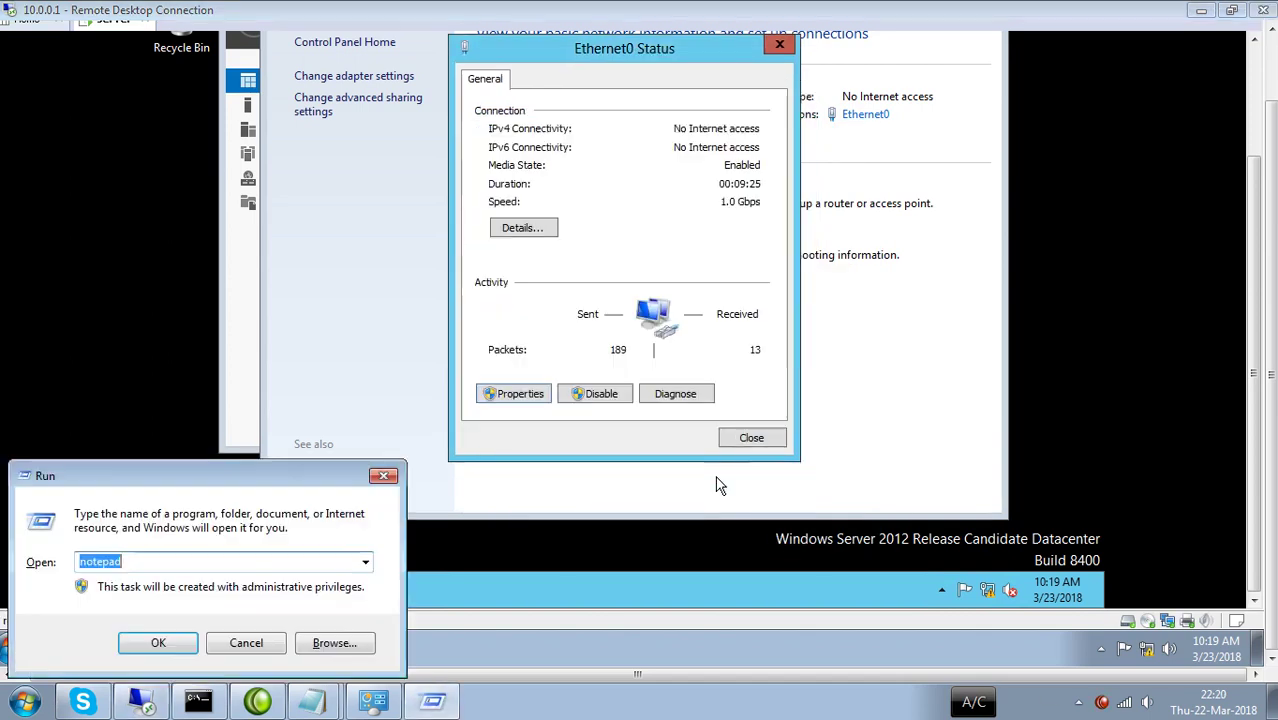
Dismiss the Run prompt and return focus to the server VM's Network and Sharing Center.
key(Escape)
key(Escape)
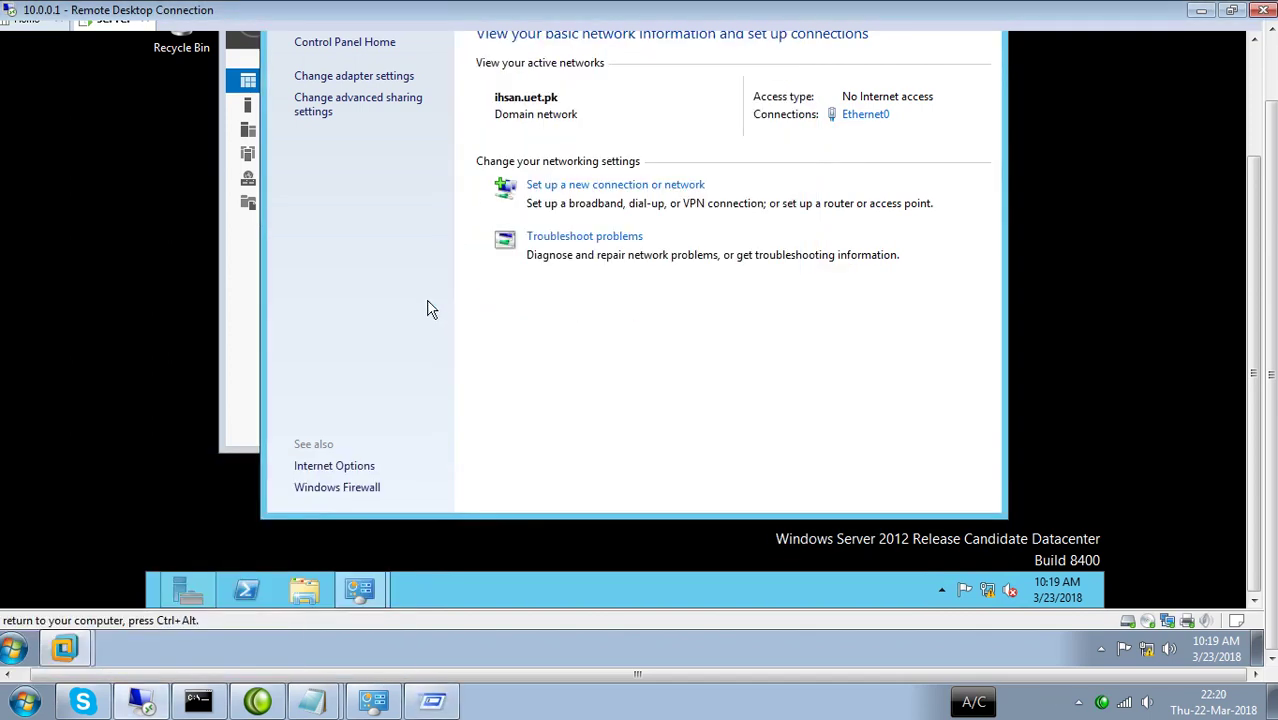
click(239, 490)
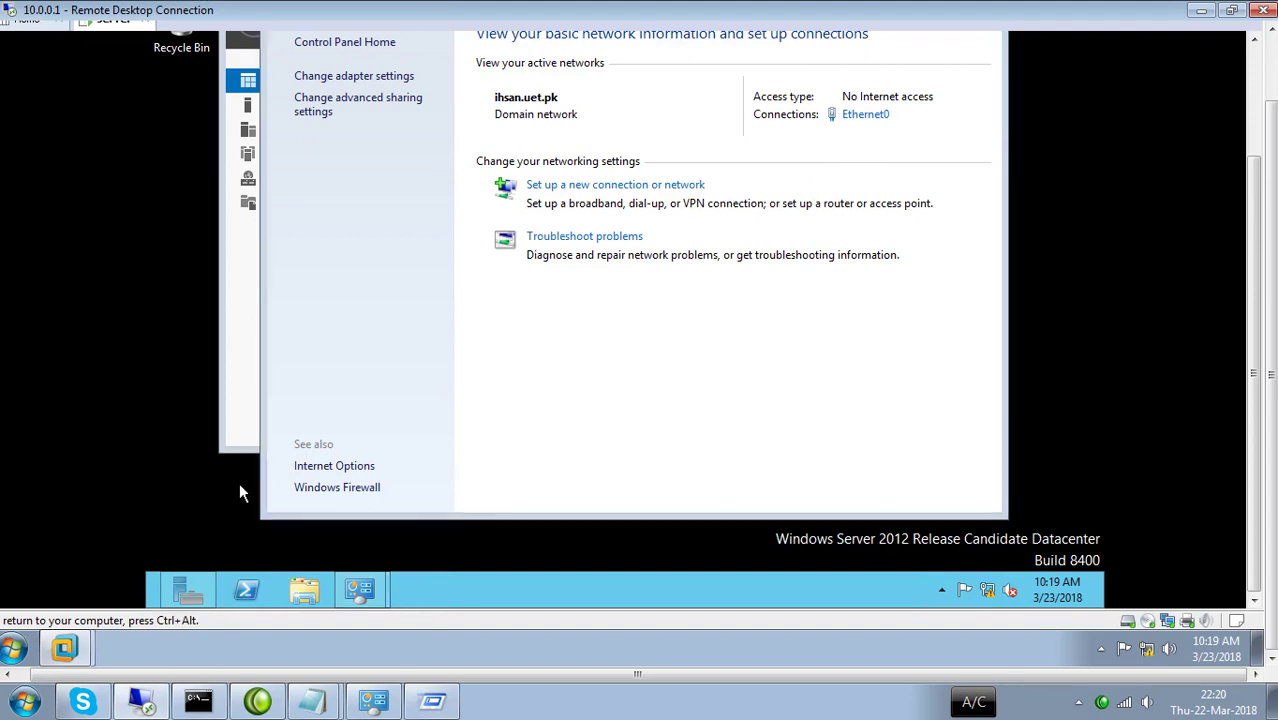
key(super+r)
click(206, 406)
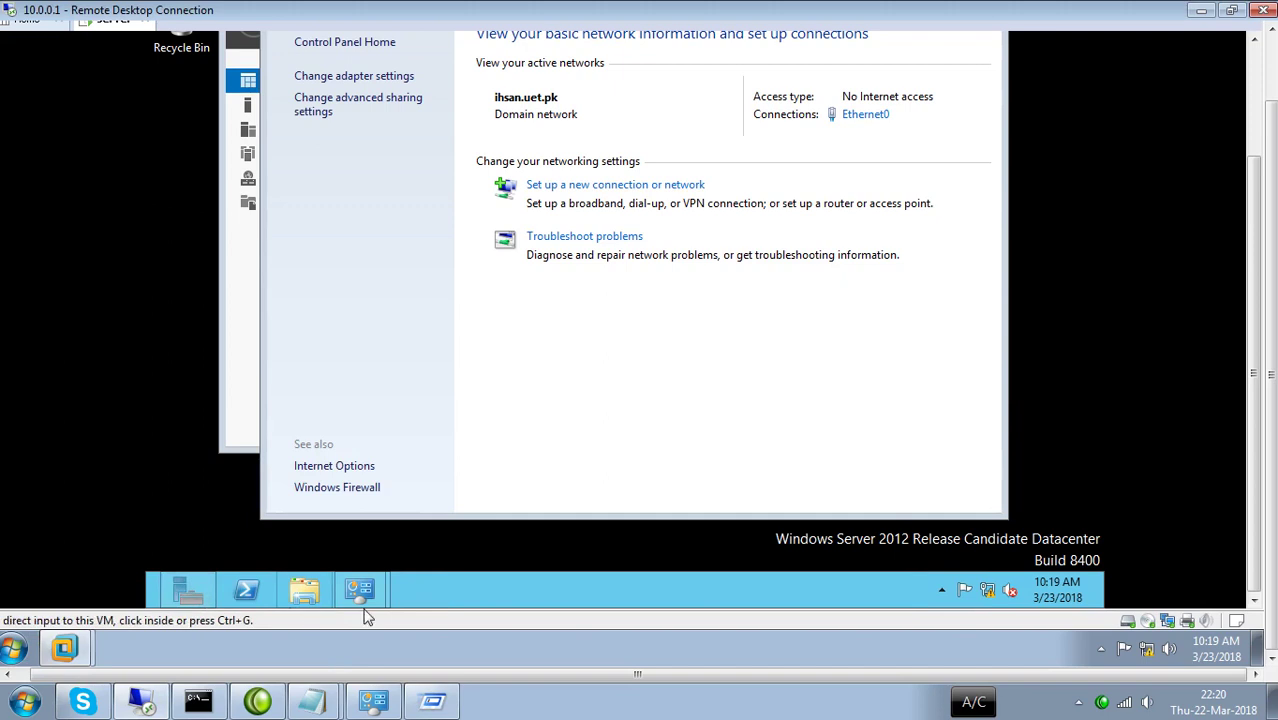
click(850, 405)
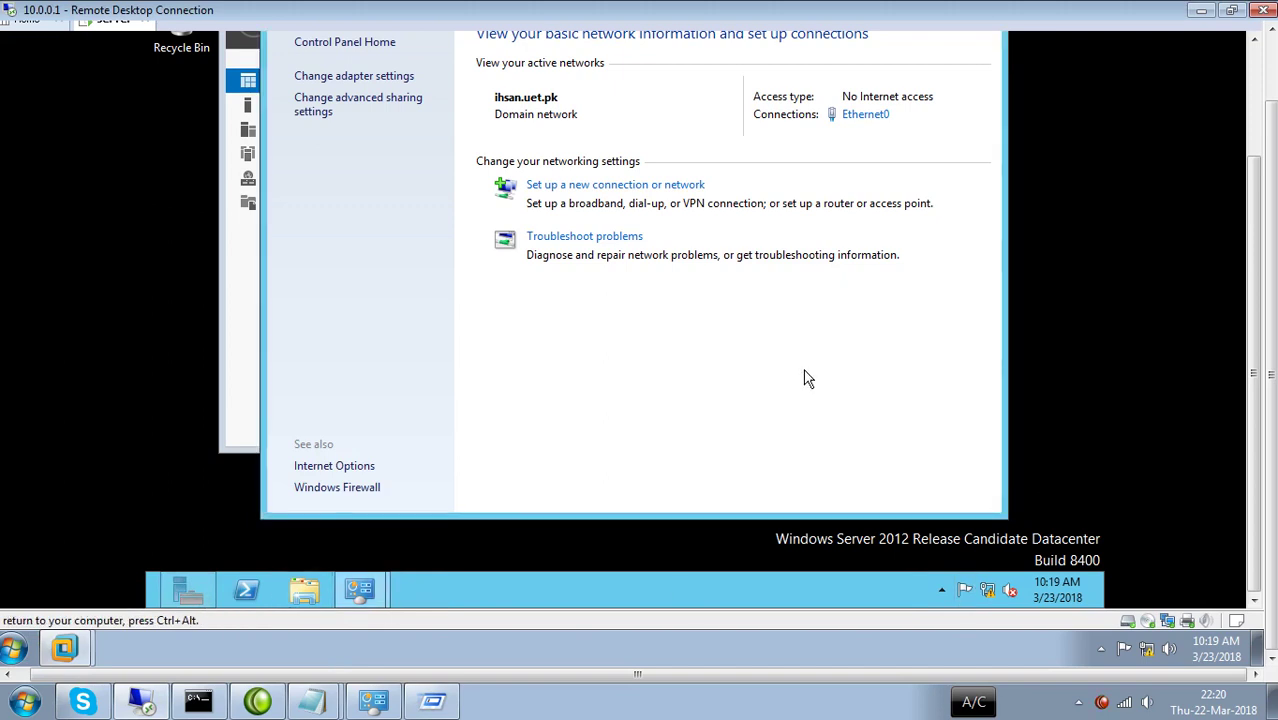
key(super+r)
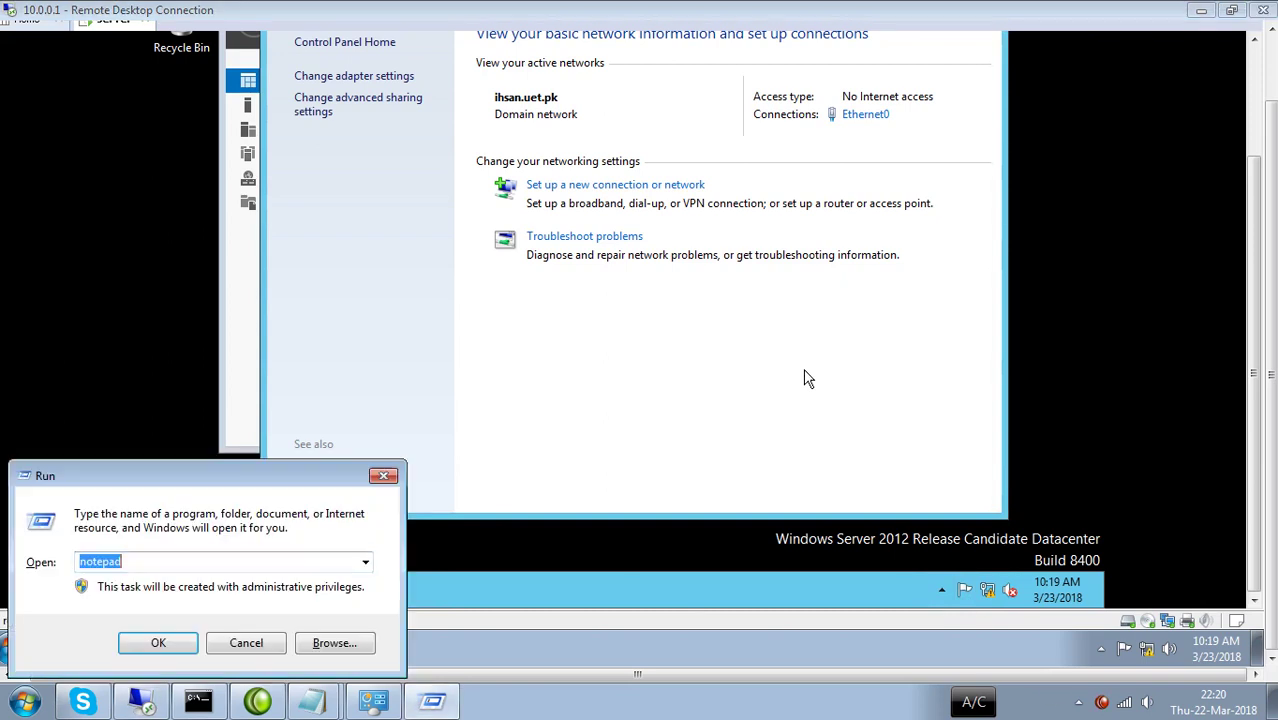
key(Escape)
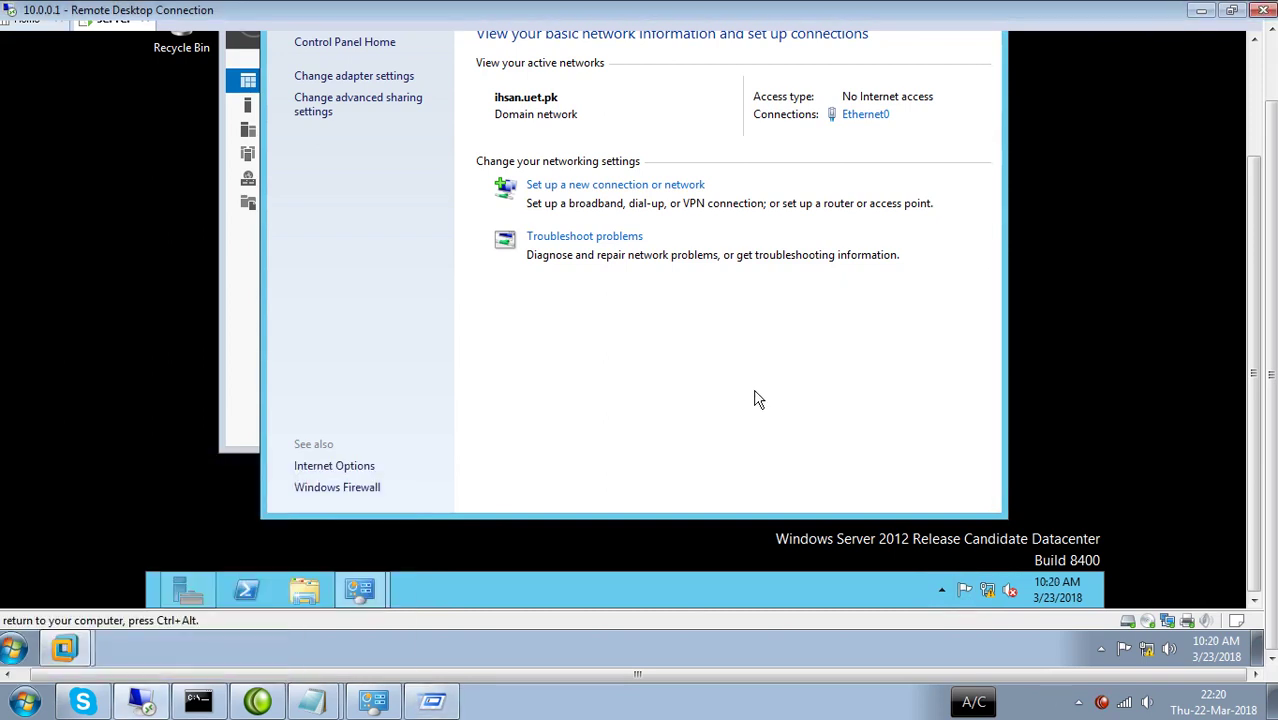
Close the Server Manager window from its taskbar button.
click(188, 585)
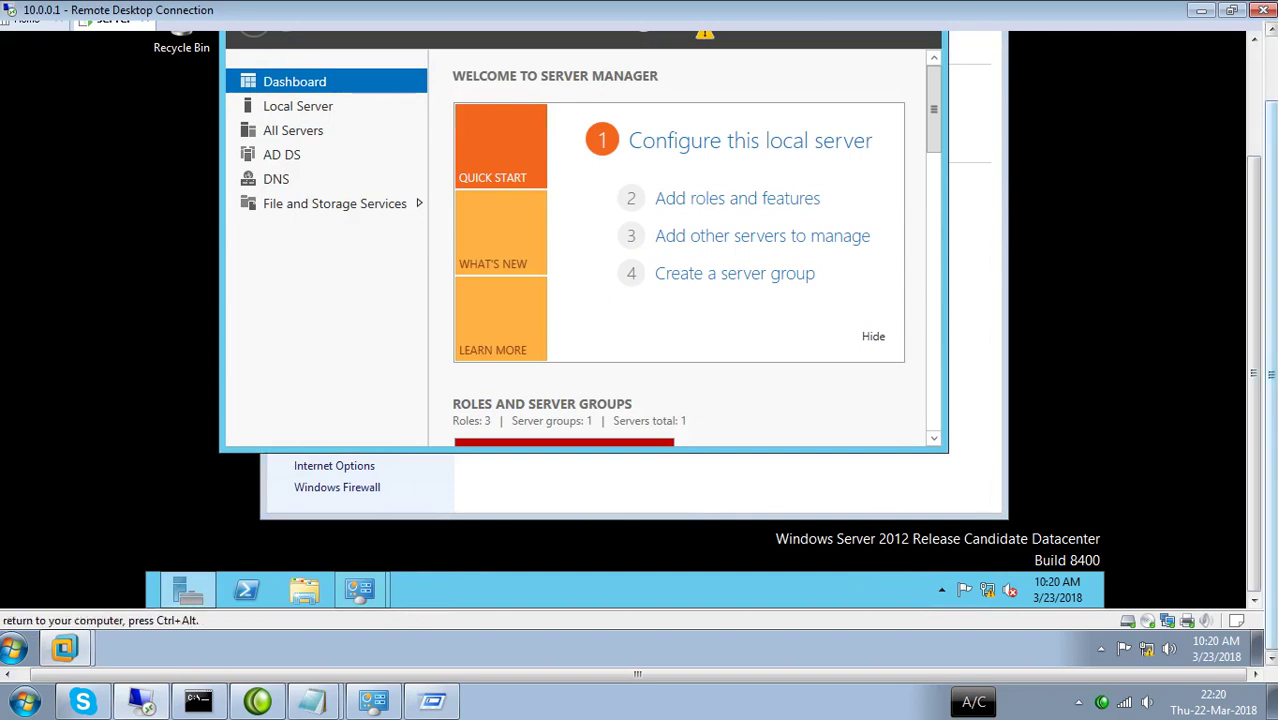
drag(731, 672, 315, 633)
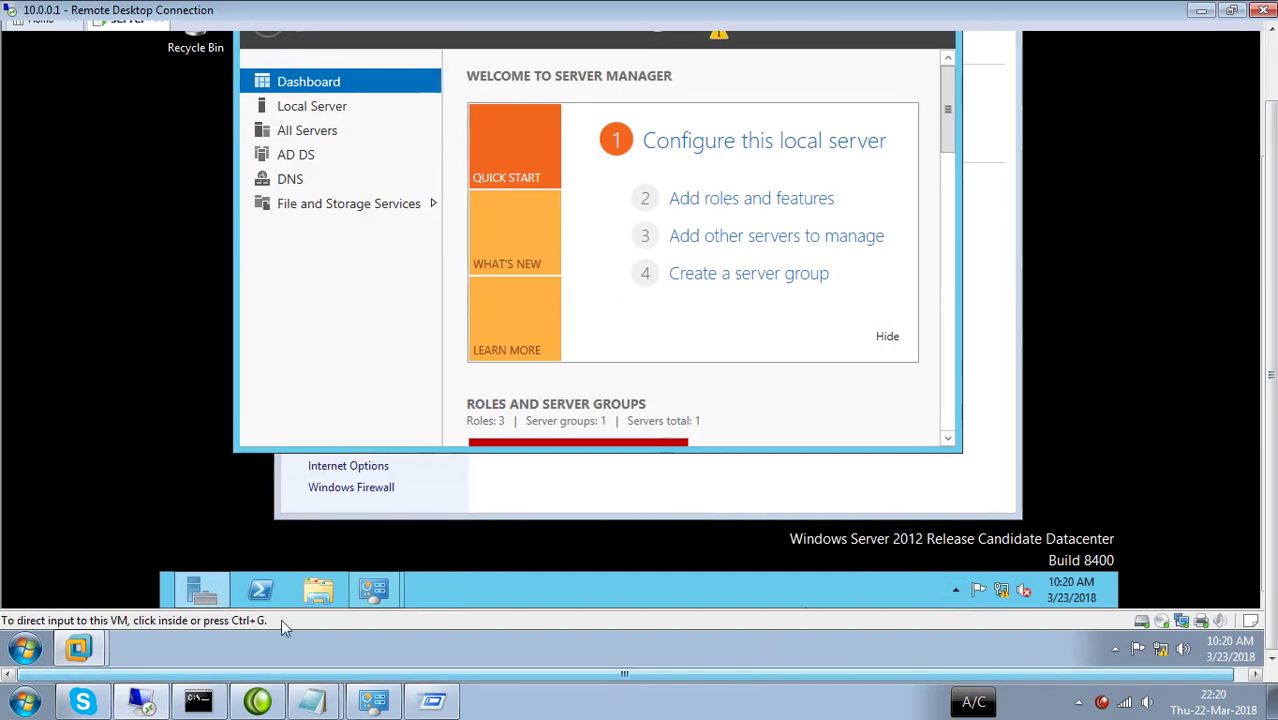
right_click(194, 588)
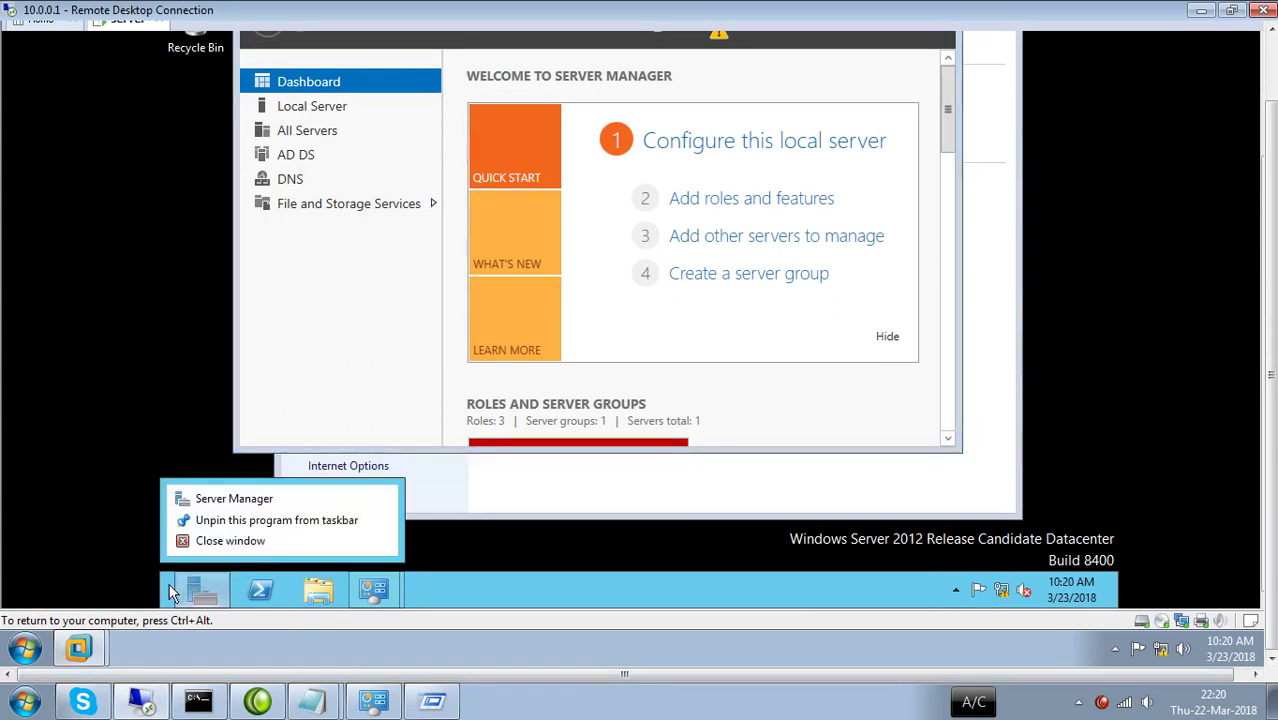
click(169, 593)
right_click(166, 596)
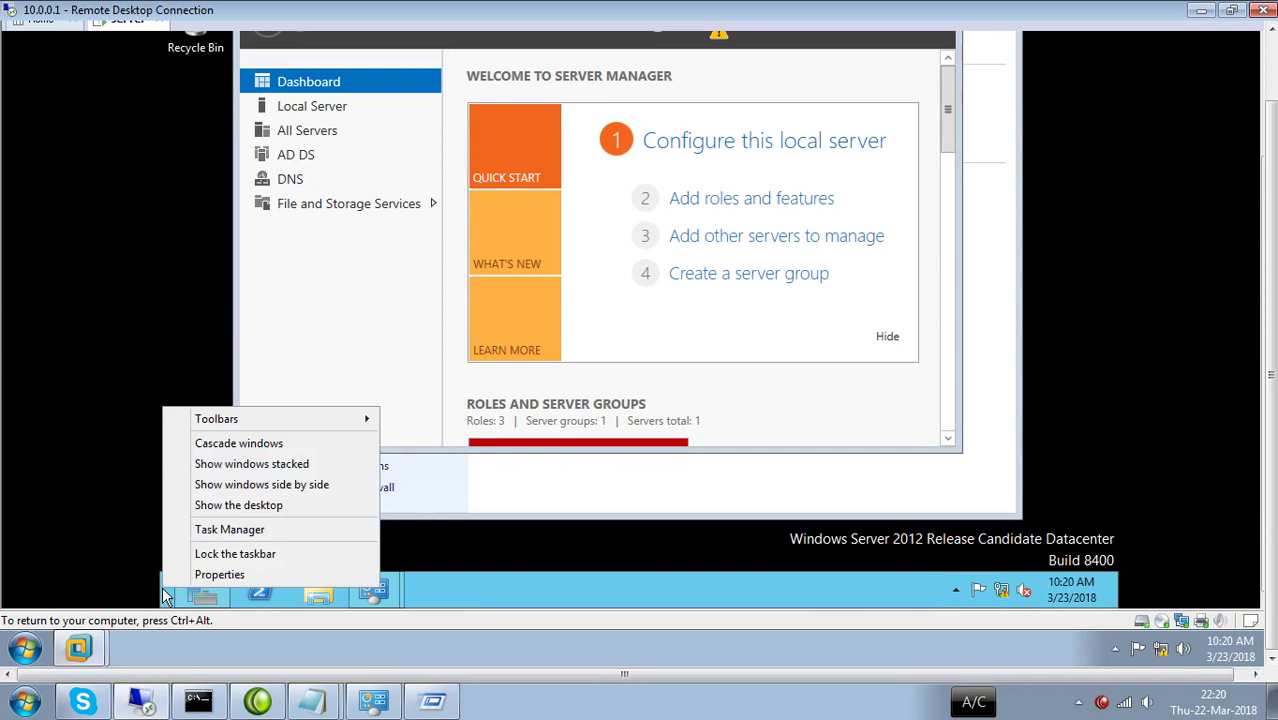
click(166, 596)
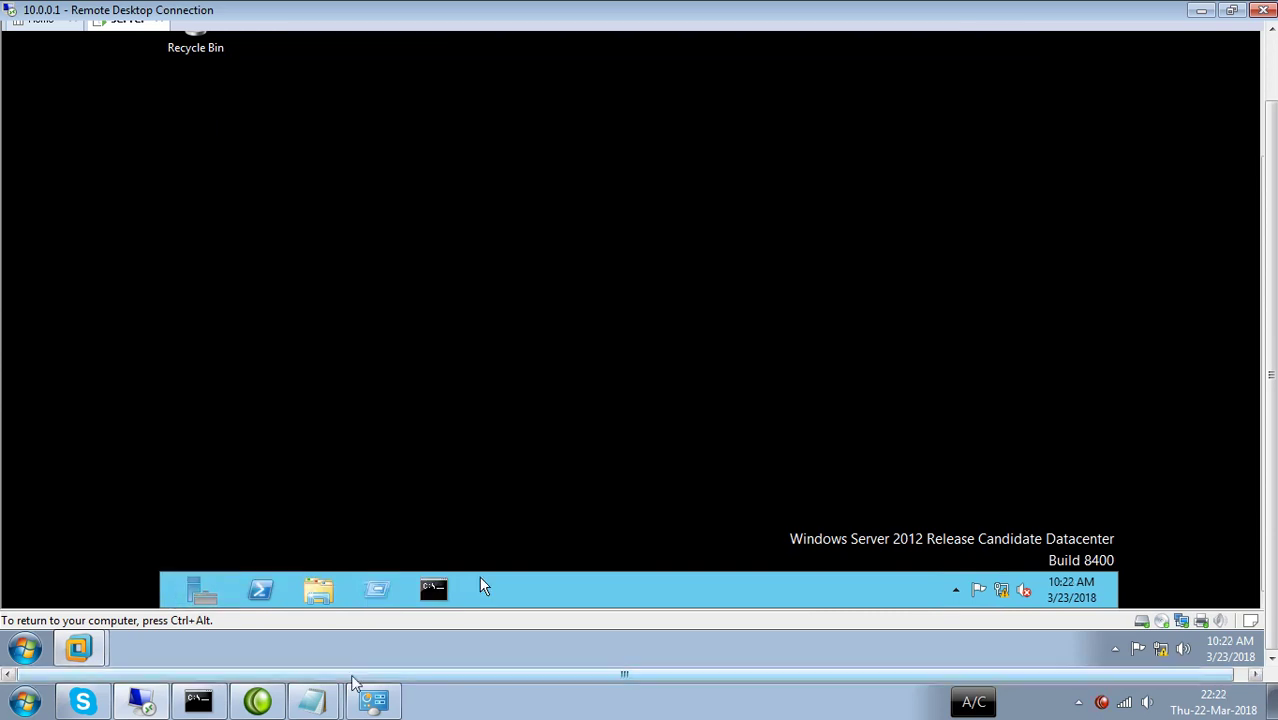
Bring up the server's Command Prompt and attempt a ping of 127.0.0.1.
click(432, 591)
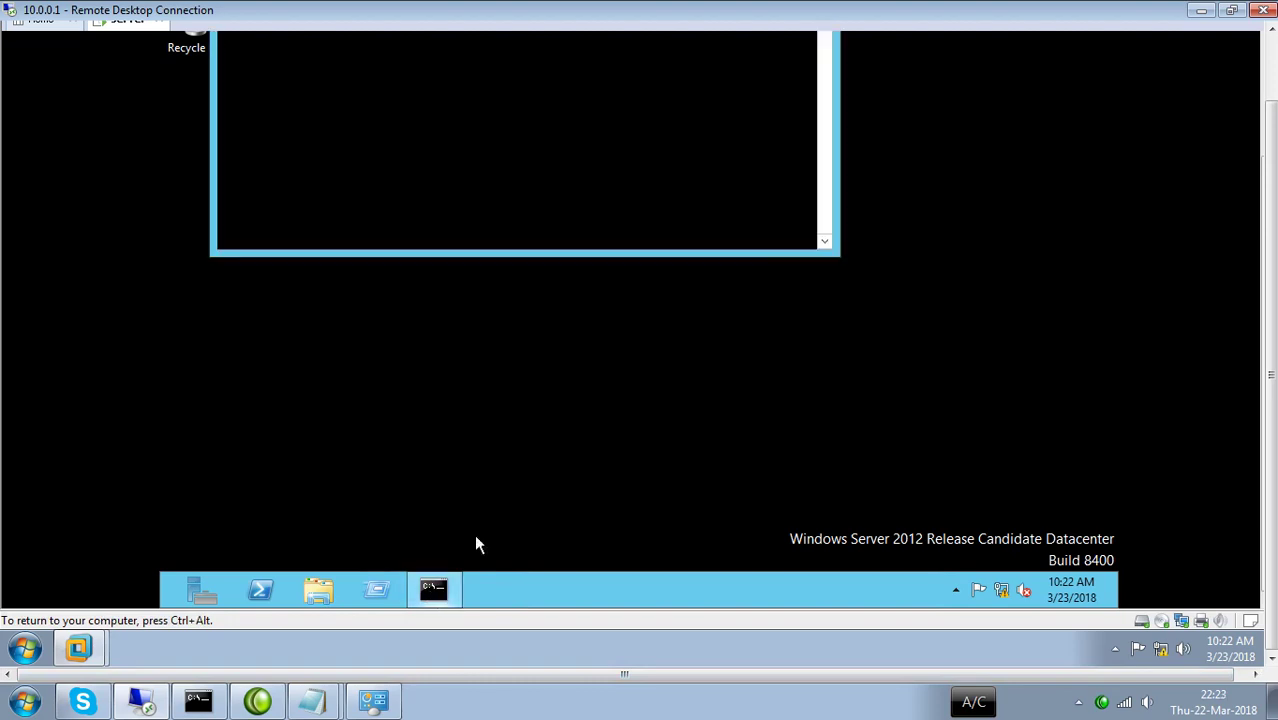
key(ctrl+alt)
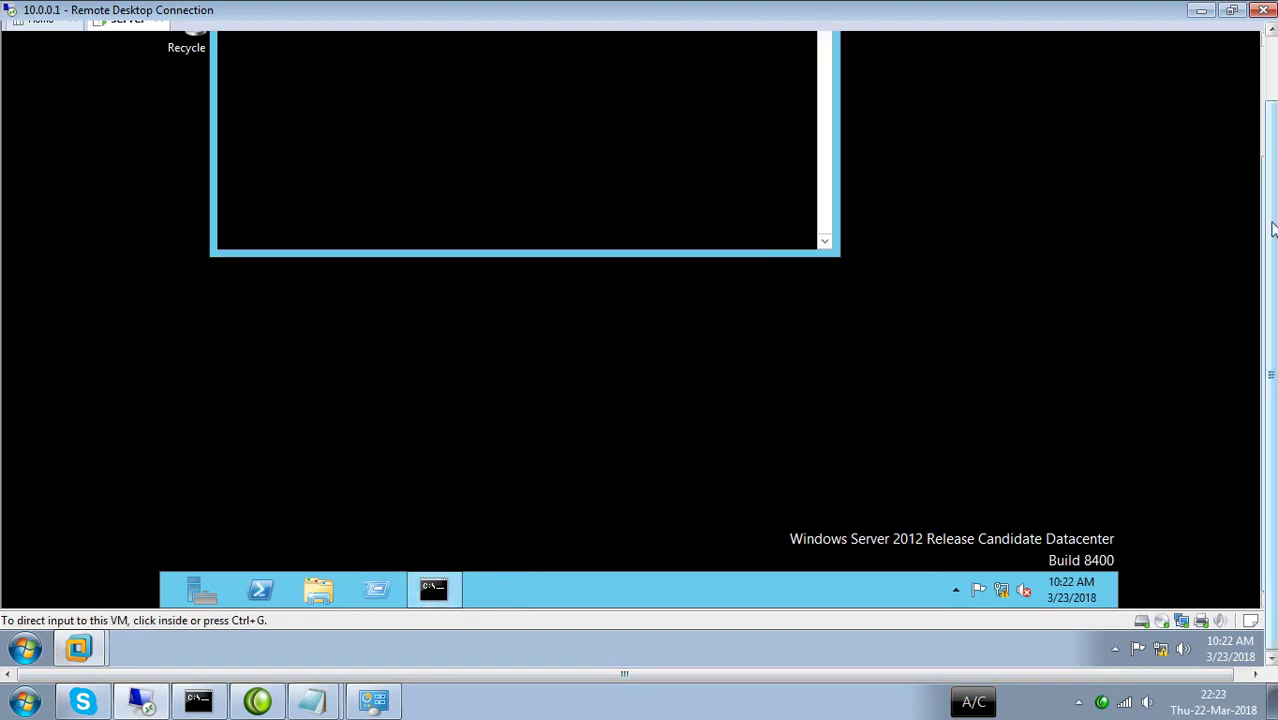
scroll(884, 216, up, 2)
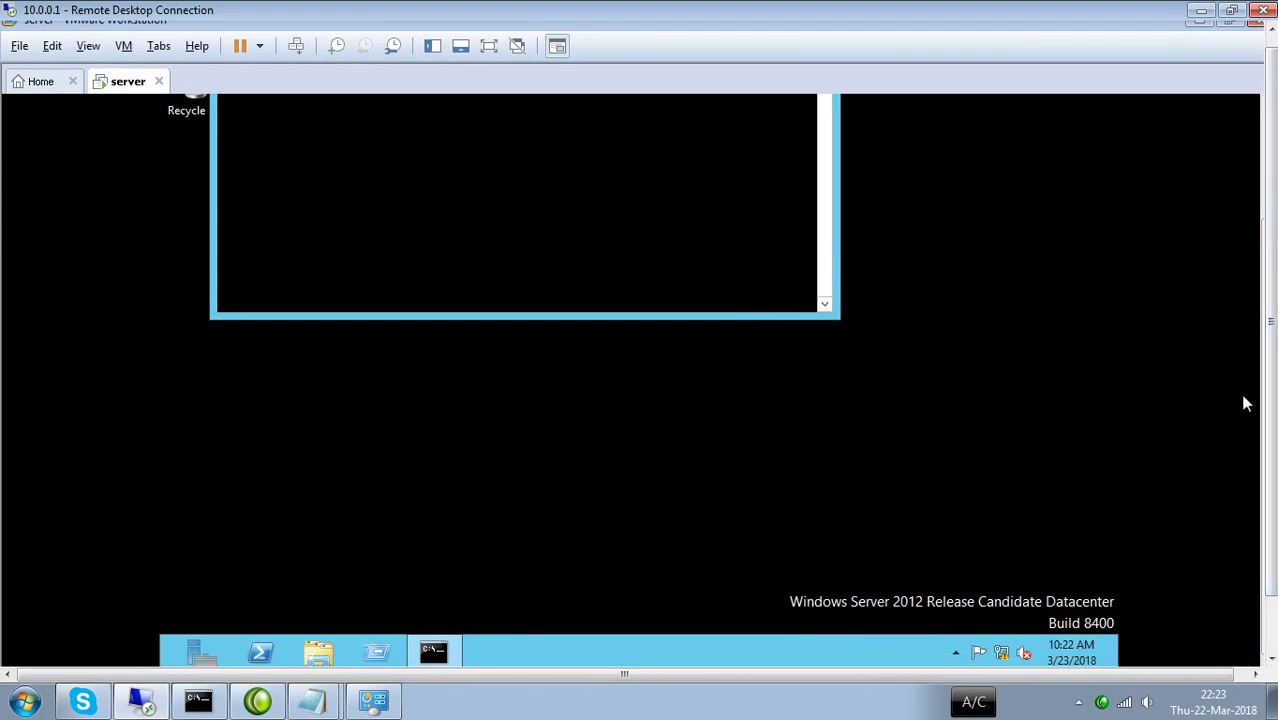
scroll(1272, 400, up, 1)
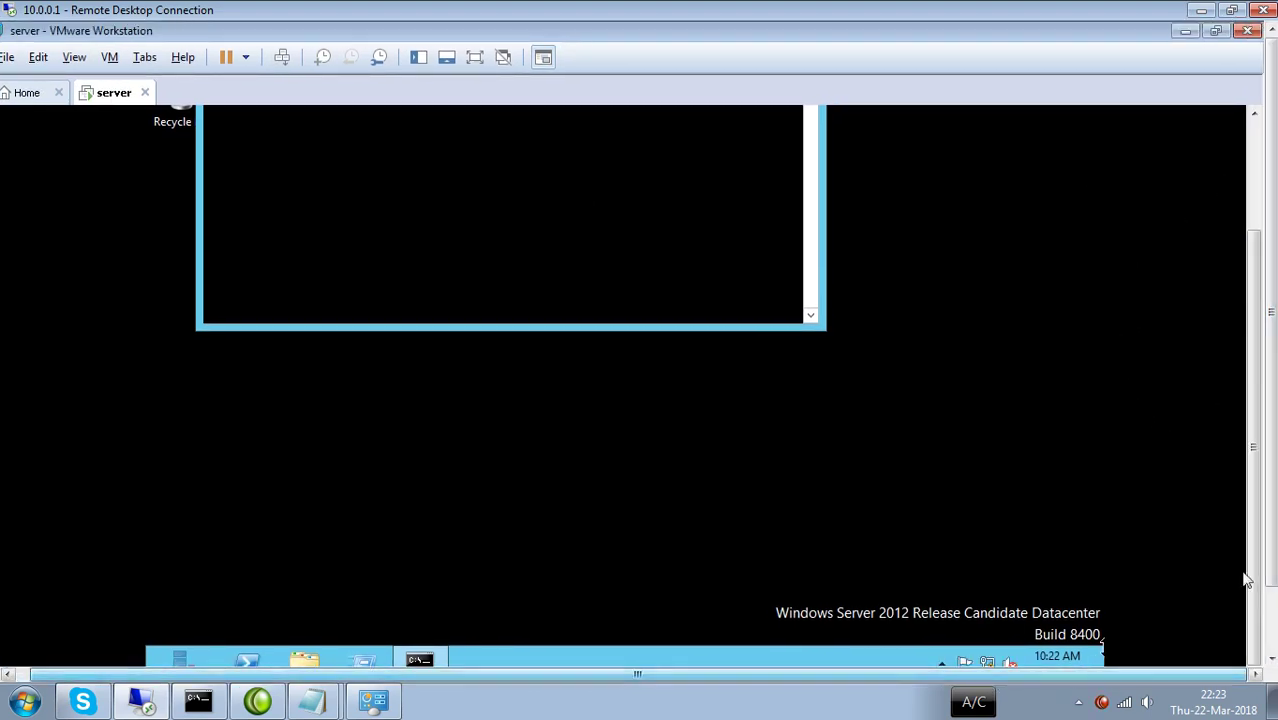
scroll(1262, 420, up, 3)
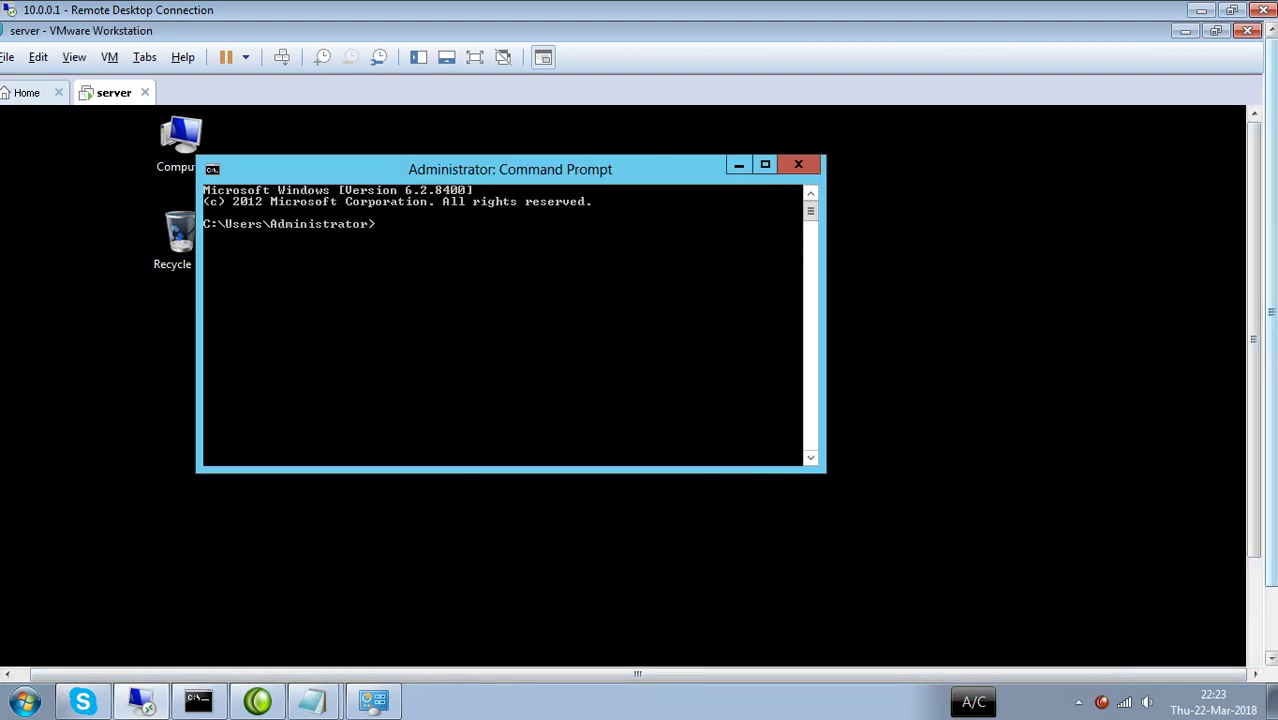
text(pingn)
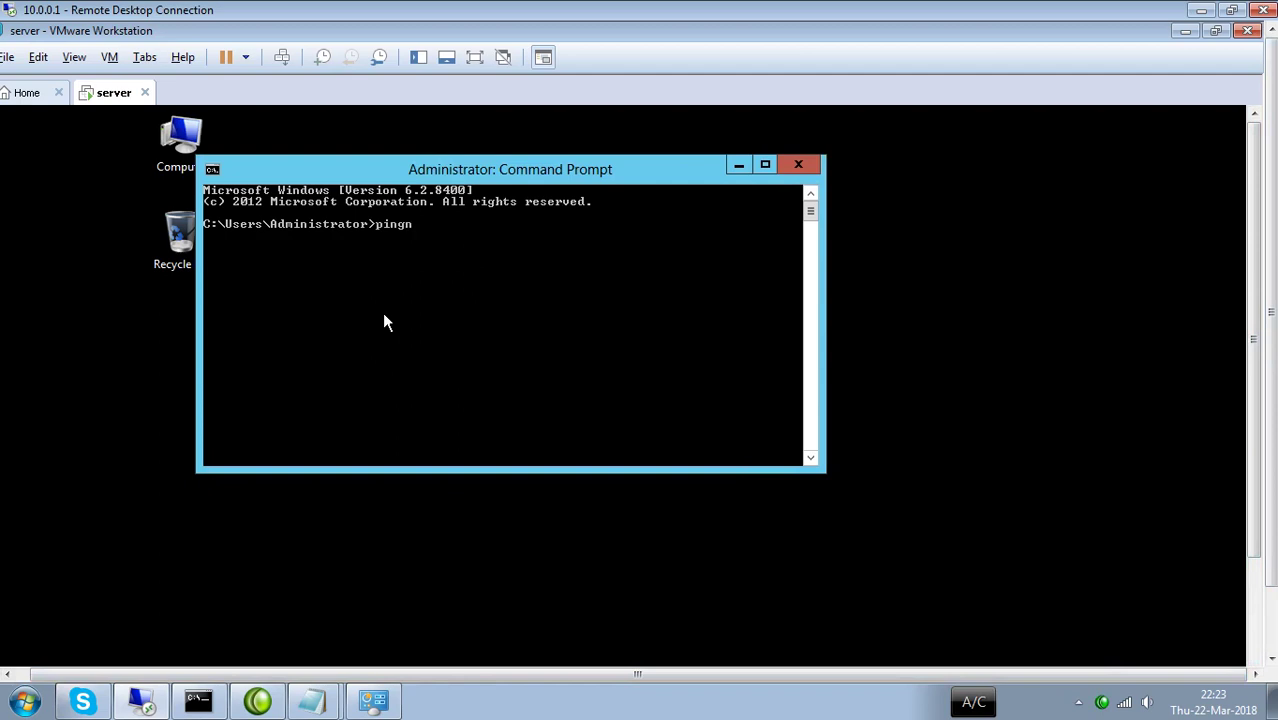
text( 127.0.0.1)
key(Return)
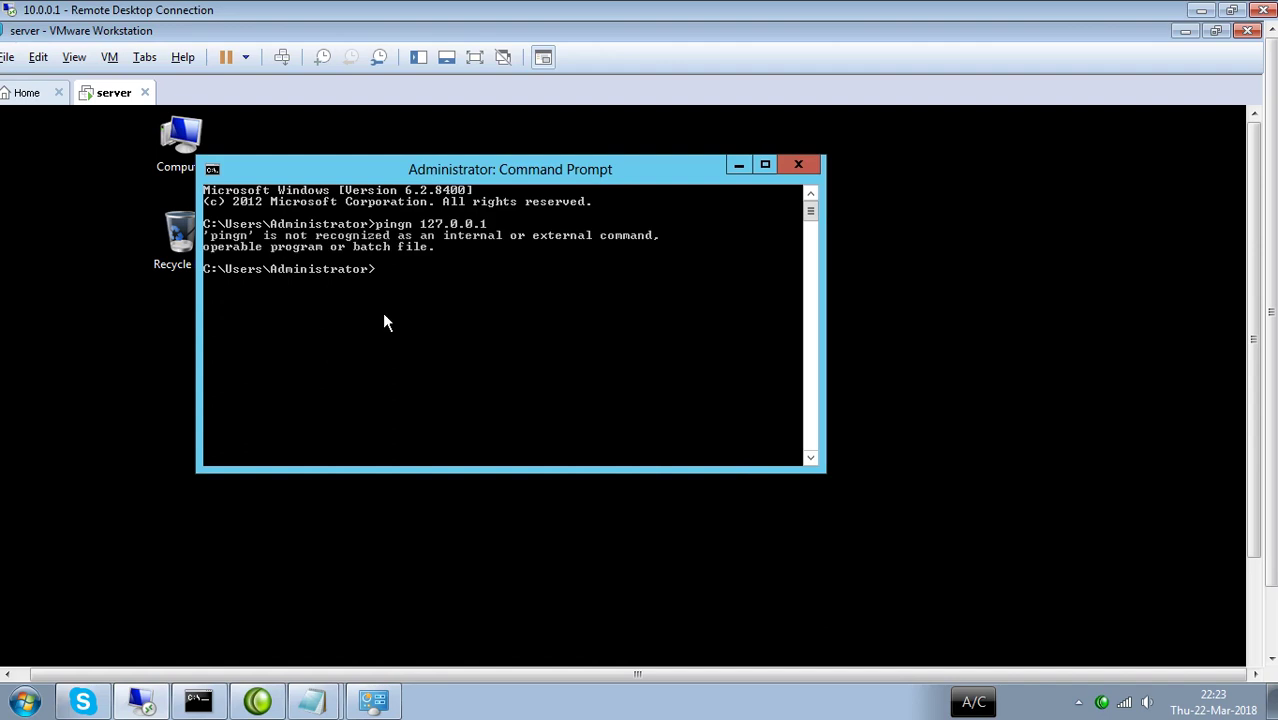
Retry the loopback ping, getting replies from 127.0.0.1 after a stray 120.0. attempt.
text(ping 120.0.)
key(Return)
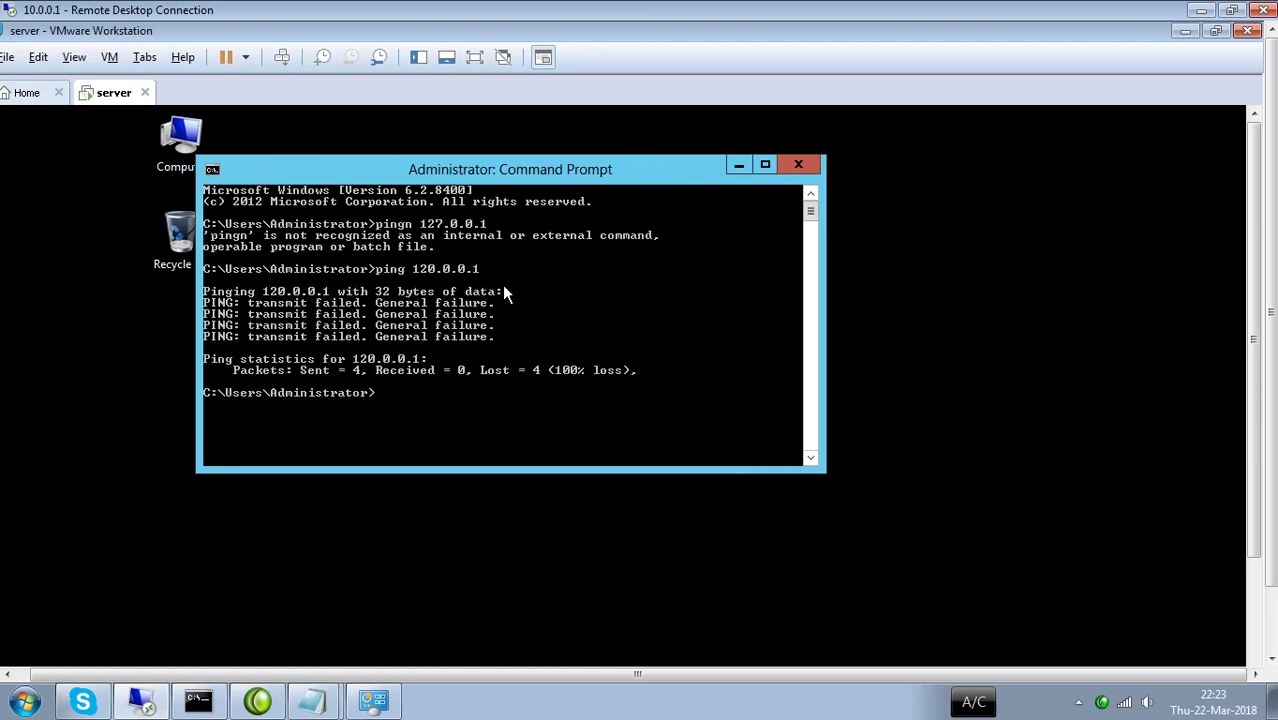
text(ping)
text(127.0.0.1)
key(Return)
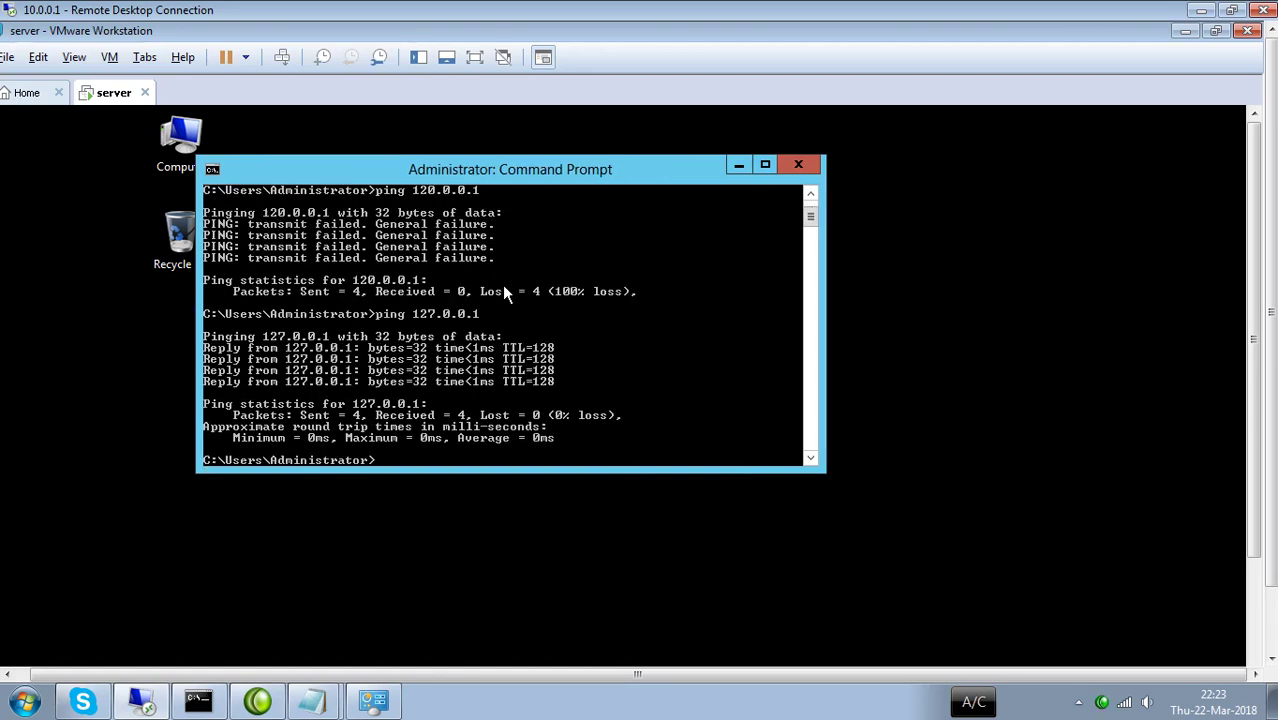
Ping 10.0.0.200, then minimize Command Prompt and VMware Workstation.
text(ping 10.0.0.200)
key(Return)
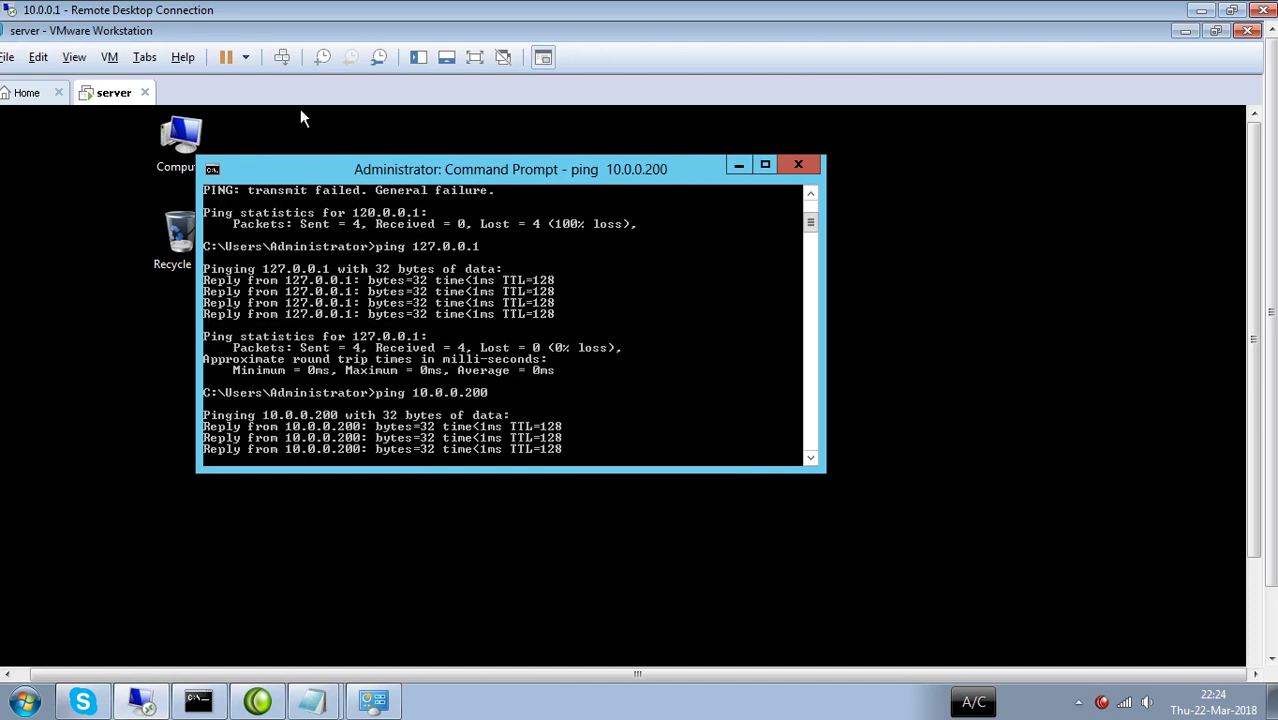
click(740, 168)
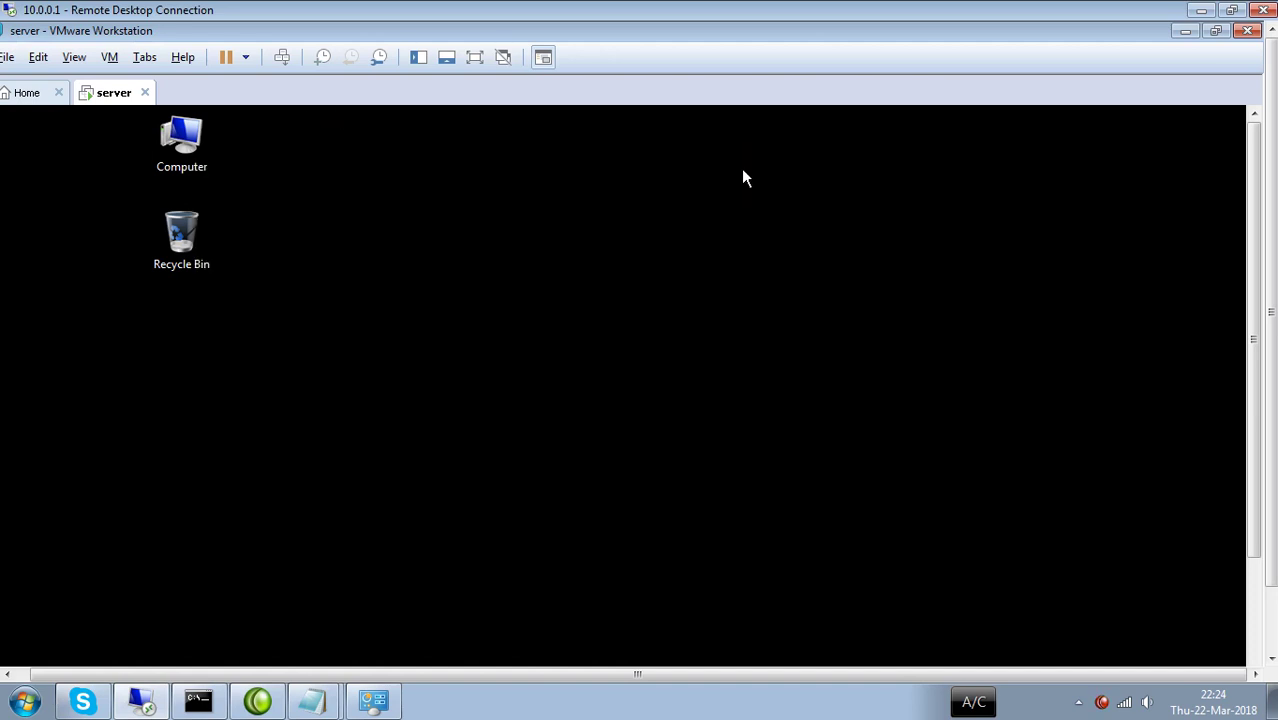
click(1182, 33)
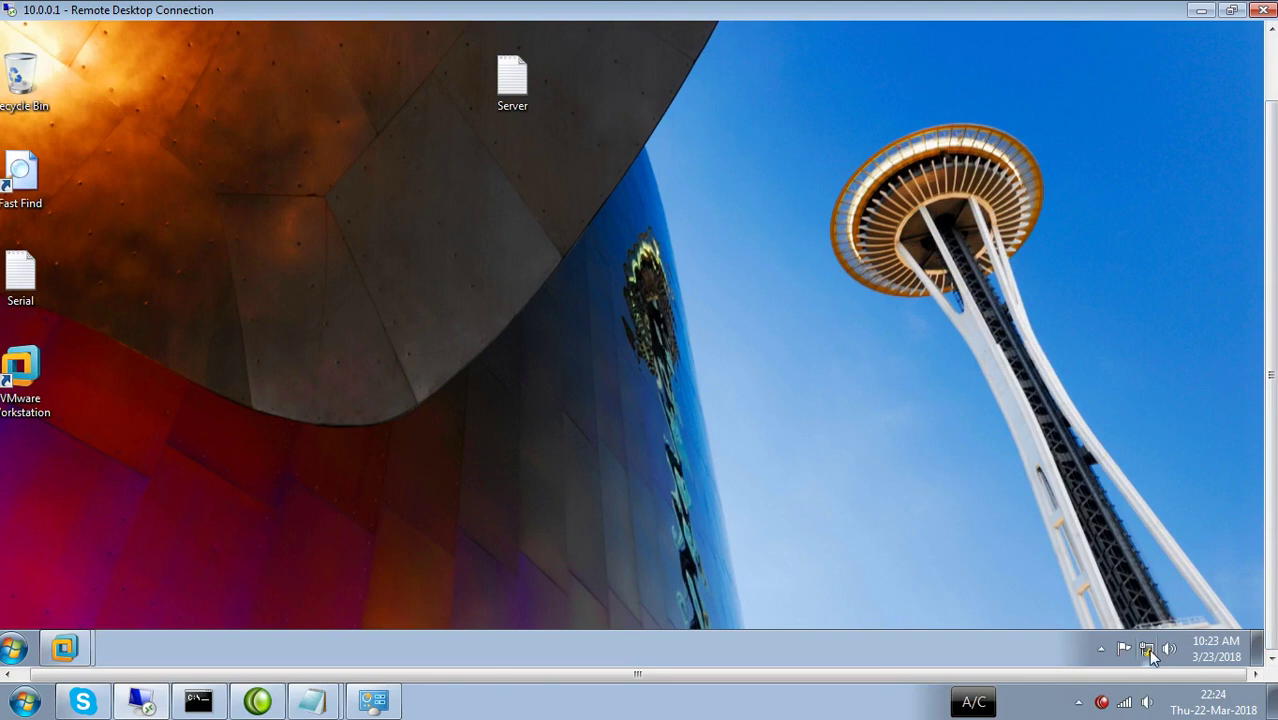
Check the Local Area Connection details showing address 10.0.0.1, then close the network windows.
right_click(1148, 649)
click(1150, 646)
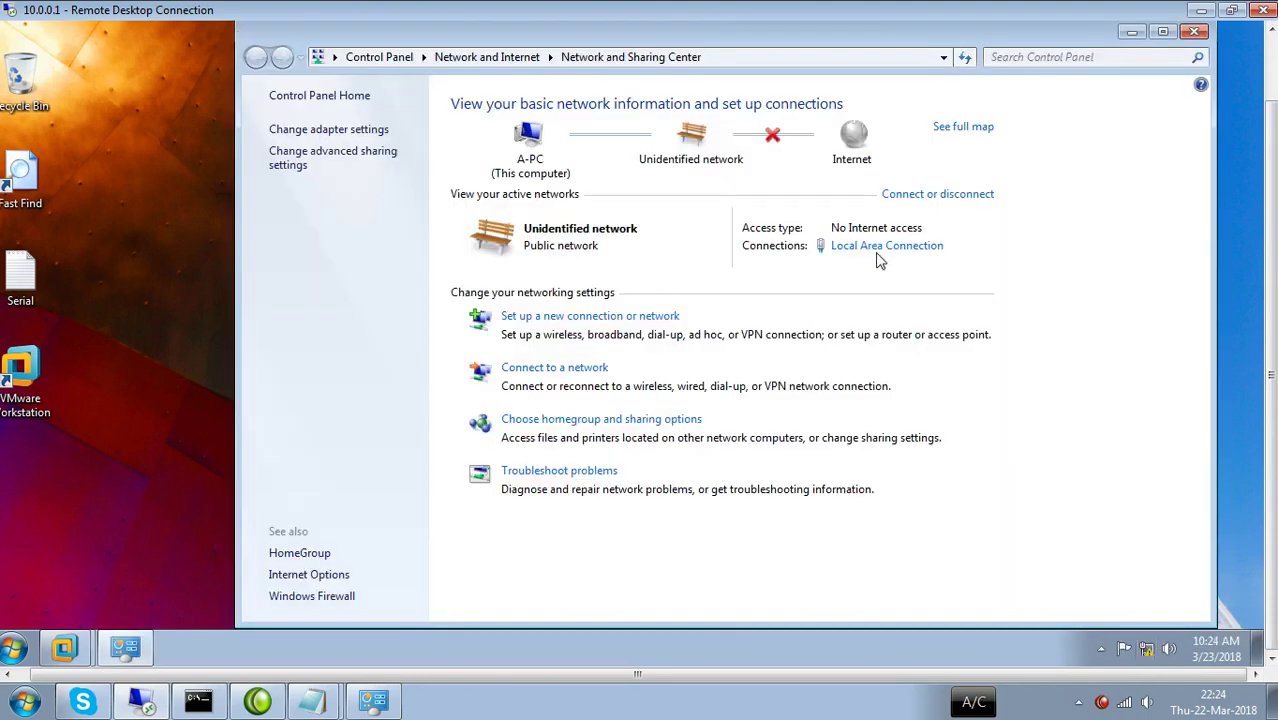
click(880, 251)
click(530, 284)
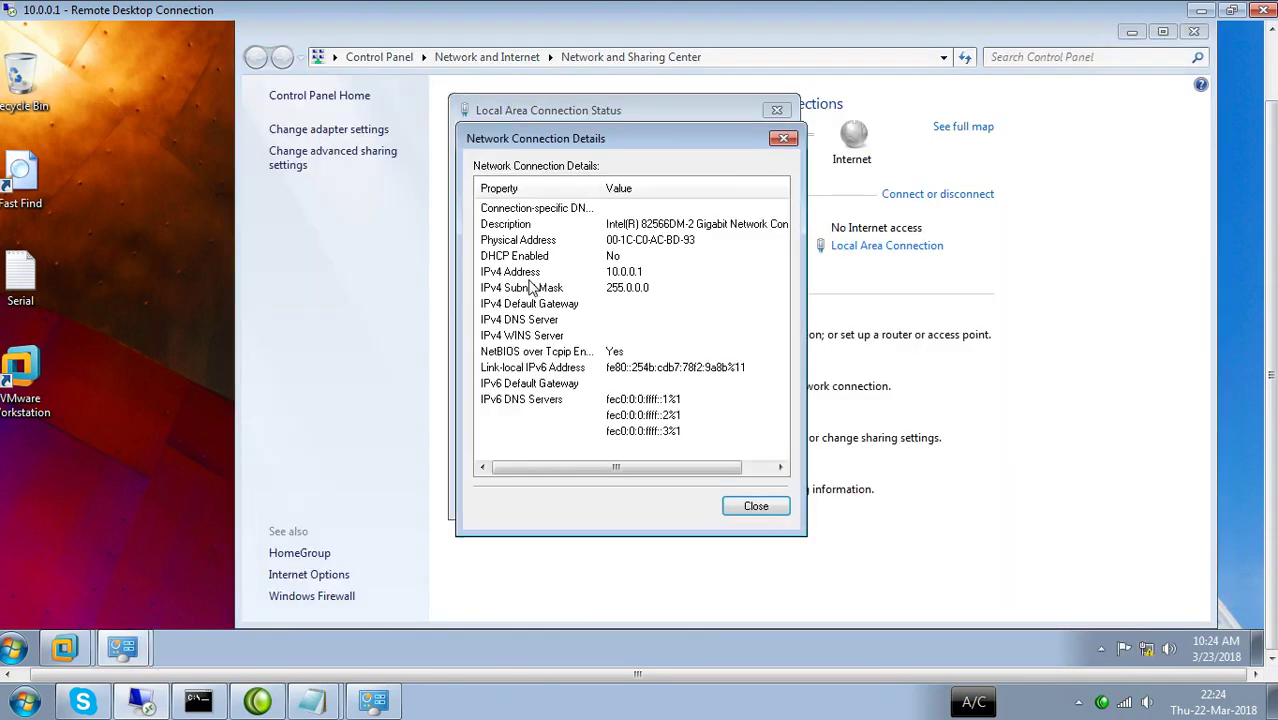
click(784, 138)
click(777, 110)
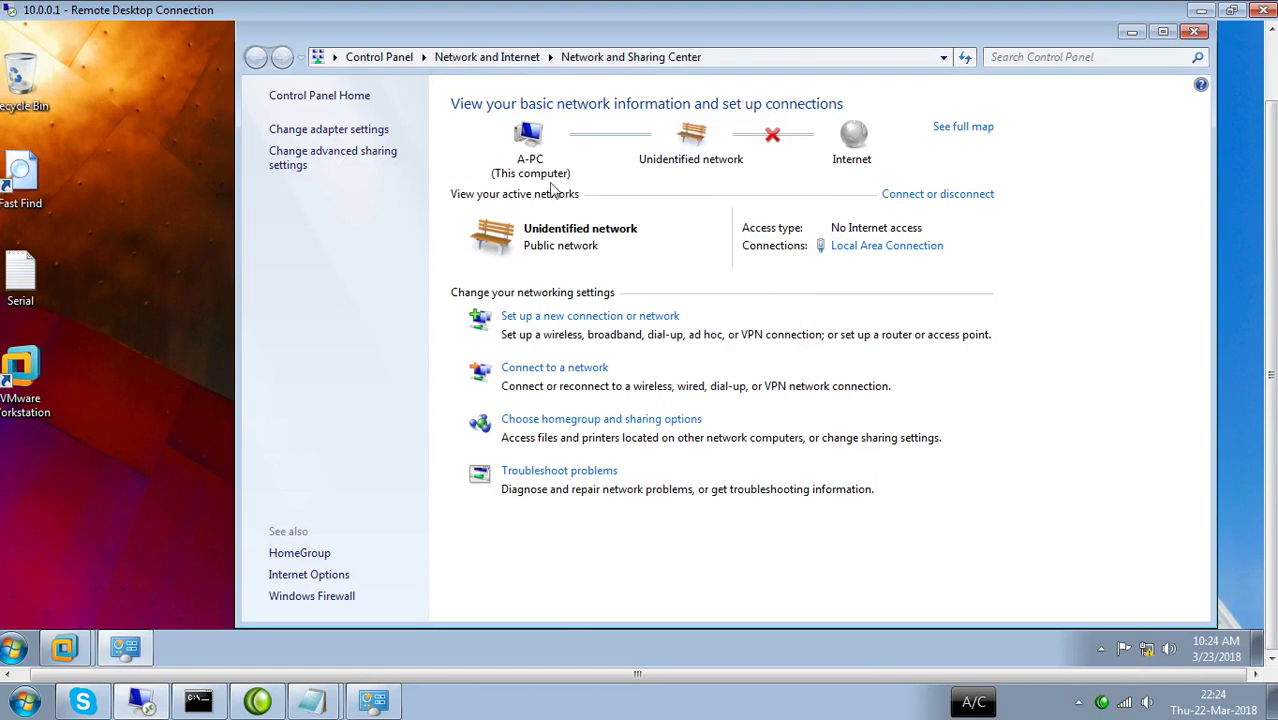
click(1194, 33)
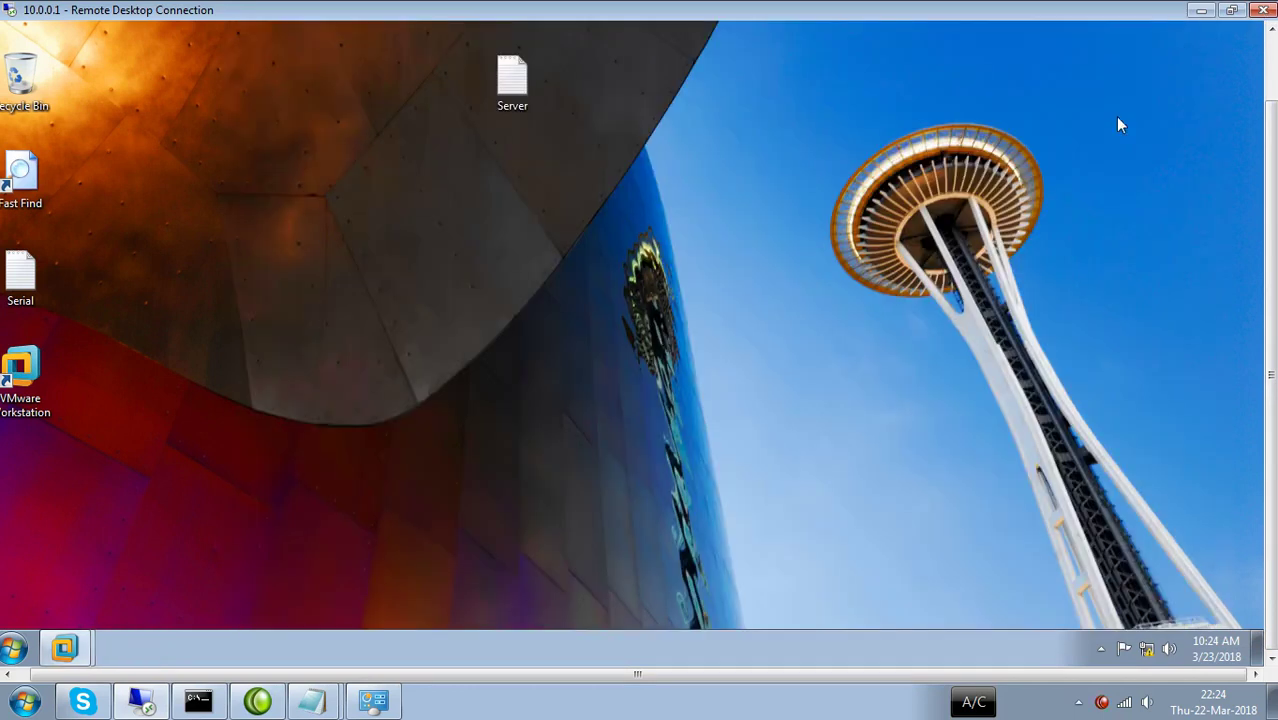
In cmd, ping 10.0.0.1 and continuously ping 10.0.0.200, then minimize the window.
key(super+r)
key(Return)
text(pin)
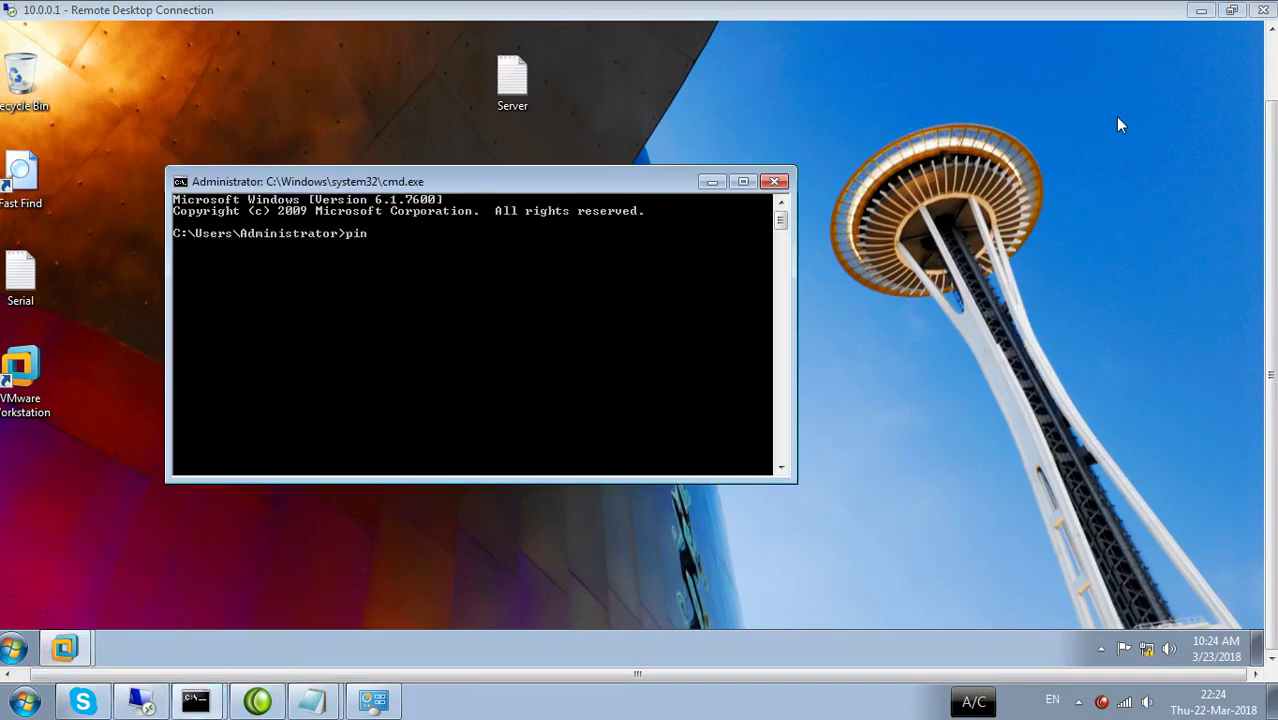
text(g 10.0.0.1)
key(Return)
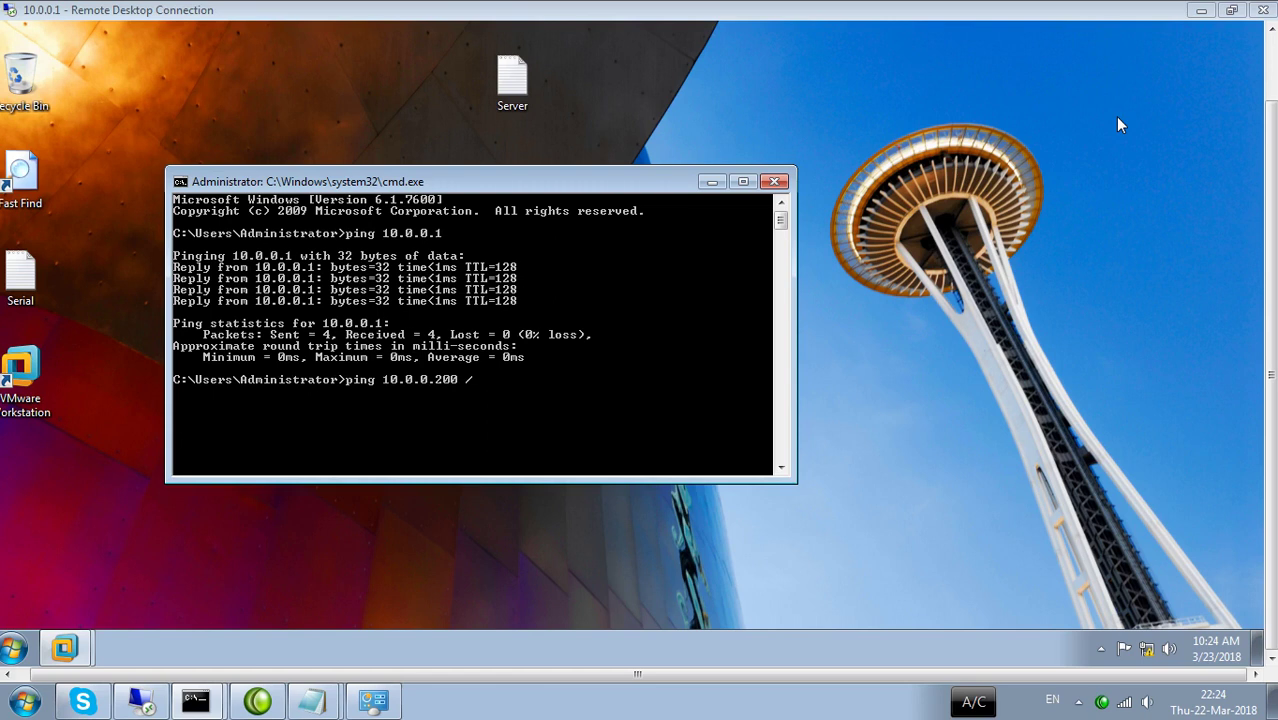
key(Return)
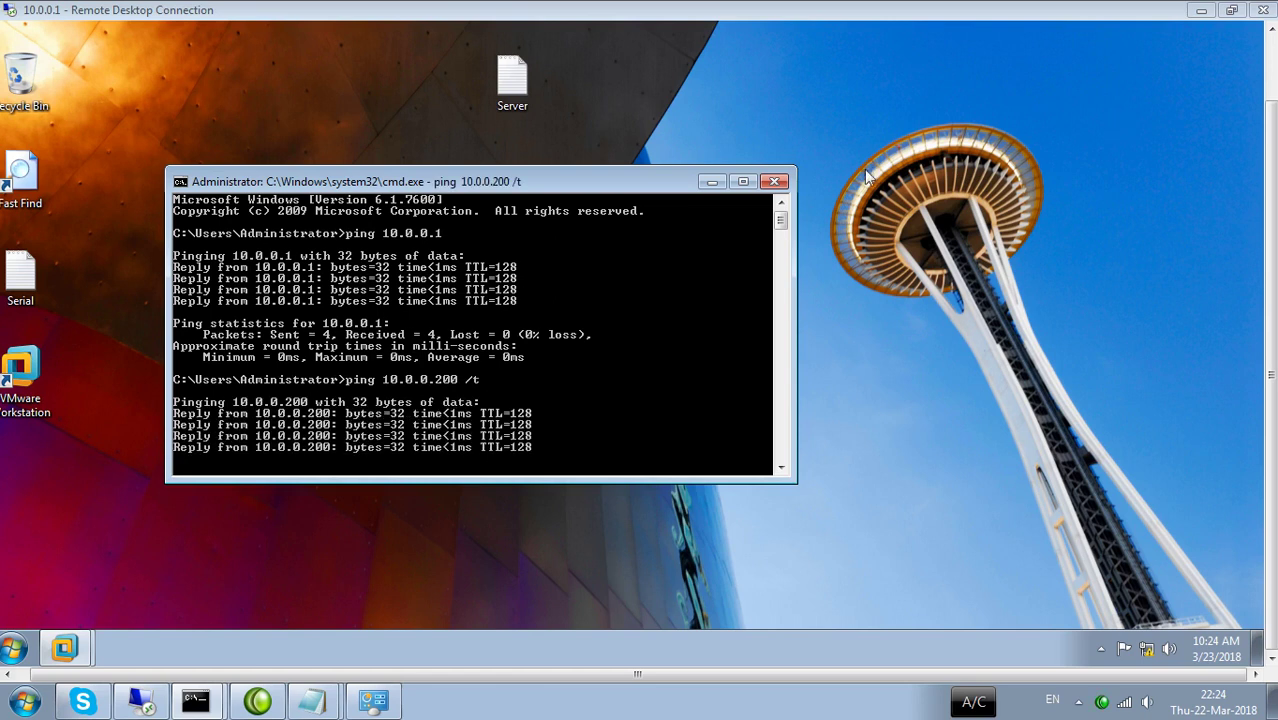
click(712, 182)
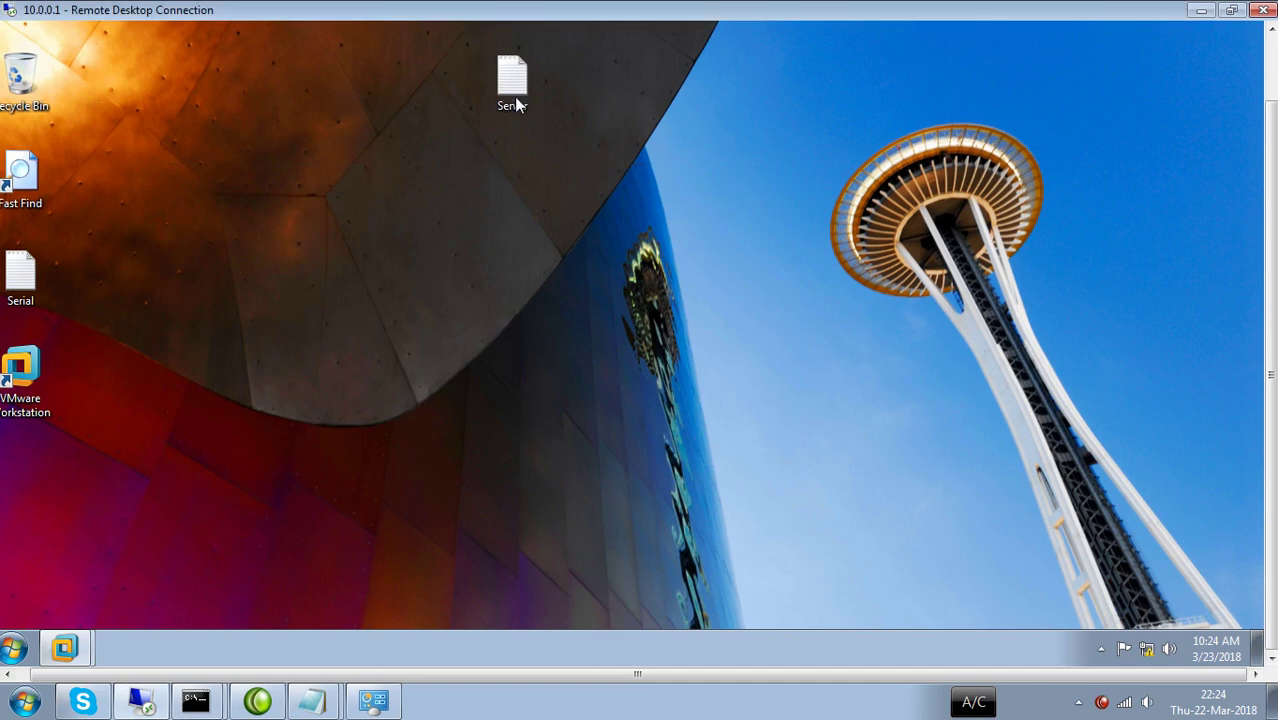
Open the Server whiteboard full screen and draw the red host box marked P.
double_click(514, 100)
click(1110, 67)
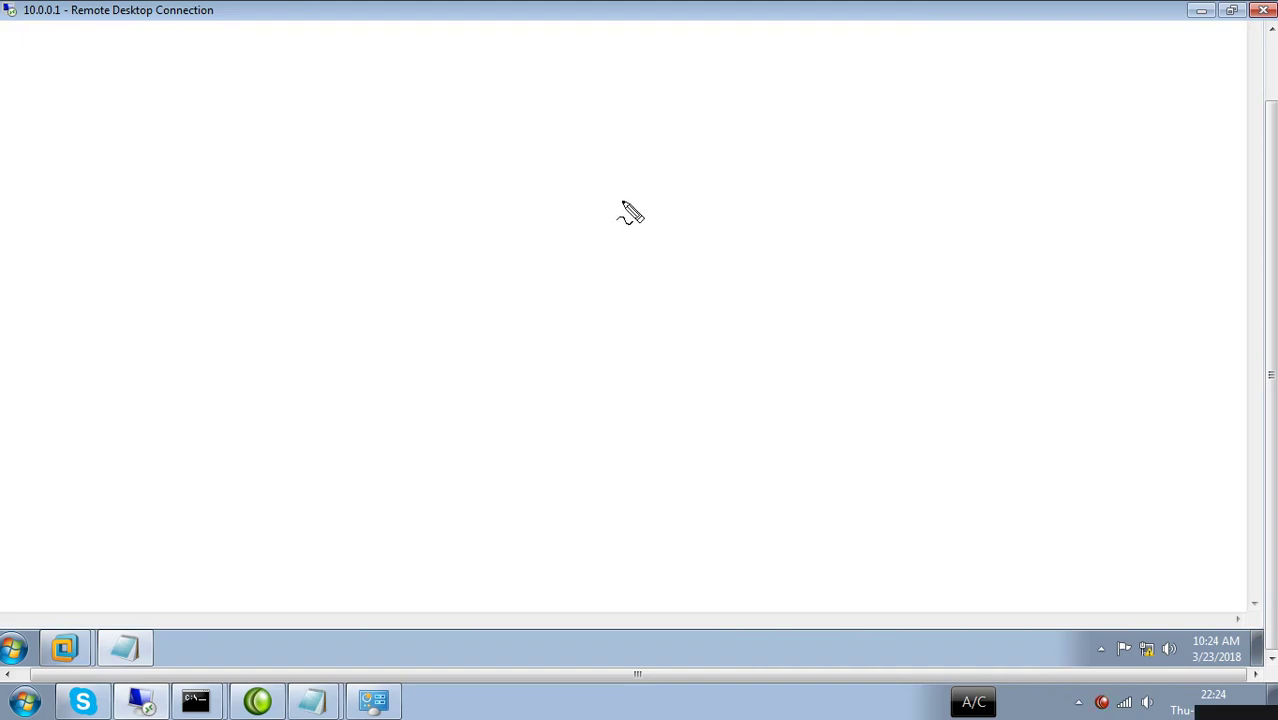
mouse_move(699, 107)
mouse_down()
mouse_move(437, 131)
mouse_move(440, 226)
mouse_move(480, 348)
mouse_move(882, 314)
mouse_move(884, 100)
mouse_move(695, 109)
mouse_up()
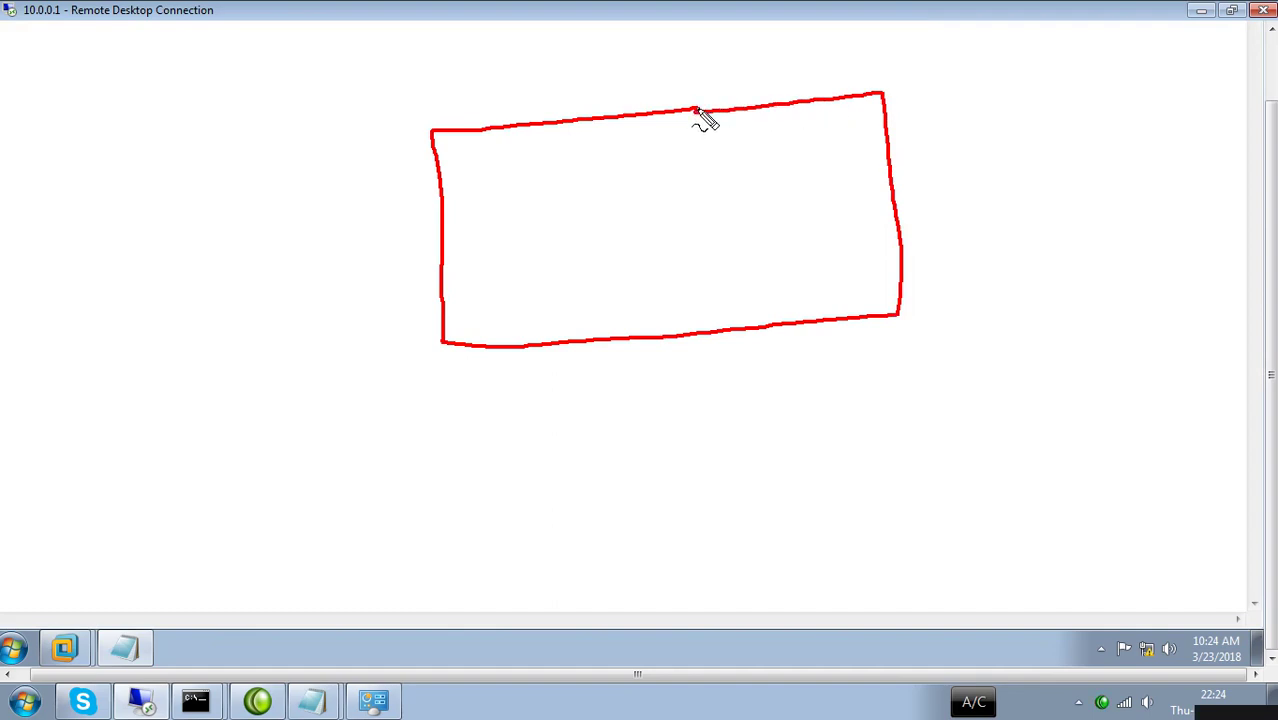
mouse_move(893, 128)
mouse_down()
mouse_move(907, 157)
mouse_move(905, 114)
mouse_move(904, 140)
mouse_up()
mouse_move(705, 139)
mouse_down()
mouse_move(597, 151)
mouse_move(580, 227)
mouse_move(665, 243)
mouse_move(789, 224)
mouse_move(773, 141)
mouse_move(641, 143)
mouse_move(656, 123)
mouse_move(634, 120)
mouse_up()
mouse_move(645, 177)
mouse_down()
mouse_move(637, 188)
mouse_move(673, 170)
mouse_move(684, 186)
mouse_move(686, 168)
mouse_move(712, 180)
mouse_up()
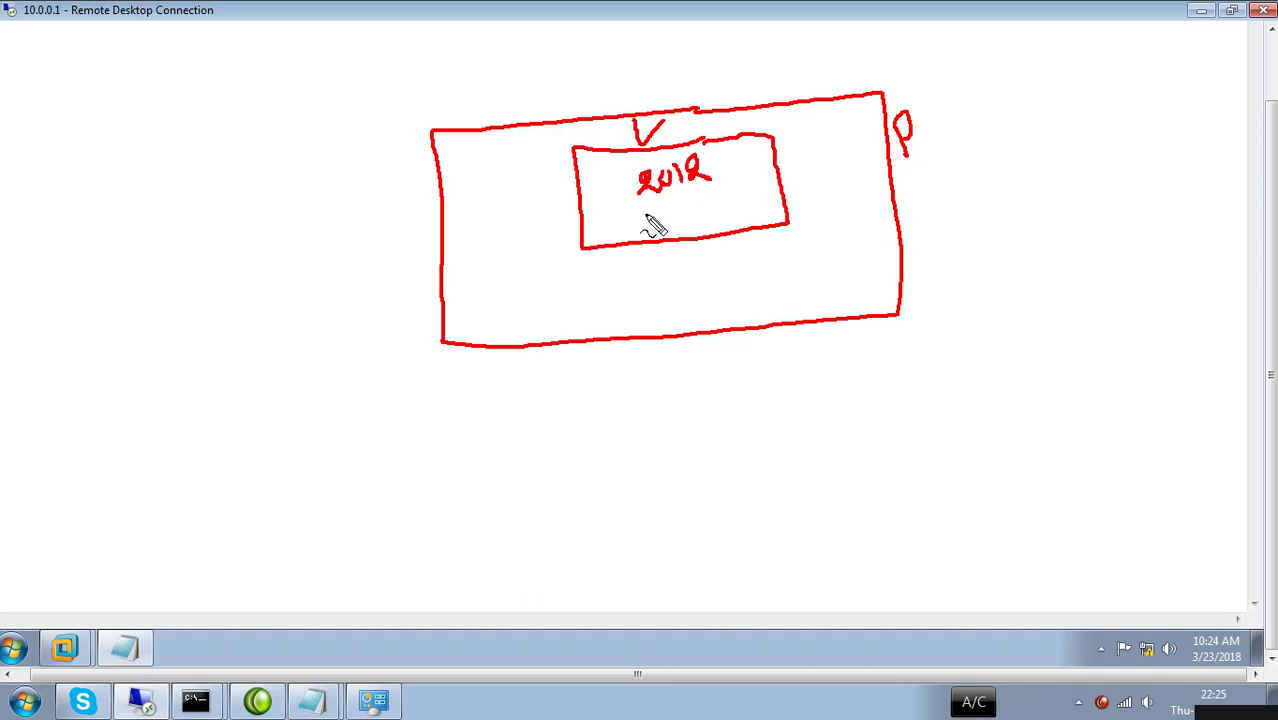
Label the inner server box 2012 and 10.0.0.200, and write 10.0.0.1 beside it.
mouse_move(616, 213)
mouse_down()
mouse_move(629, 223)
mouse_move(730, 208)
mouse_move(712, 204)
mouse_move(716, 220)
mouse_move(757, 199)
mouse_up()
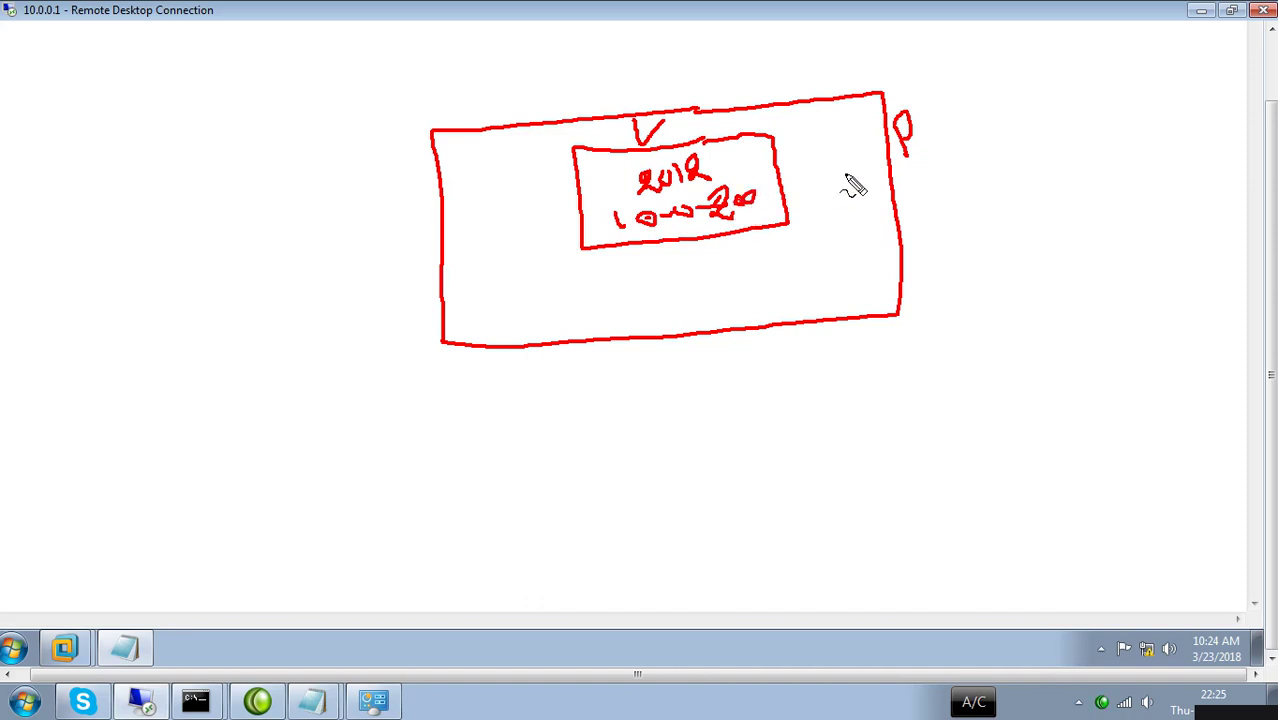
mouse_move(733, 273)
mouse_down()
mouse_move(819, 278)
mouse_move(824, 318)
mouse_move(836, 284)
mouse_up()
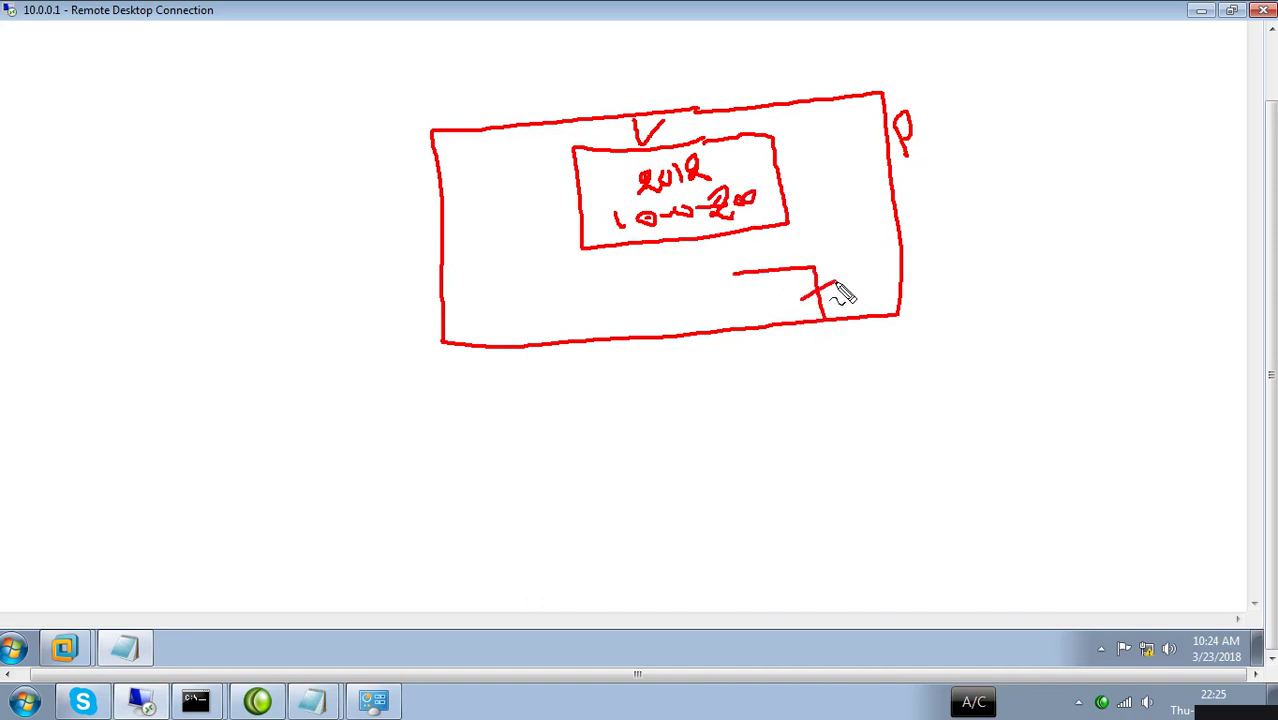
mouse_move(927, 225)
mouse_down()
mouse_move(929, 255)
mouse_move(999, 218)
mouse_move(1024, 226)
mouse_move(1052, 200)
mouse_move(1096, 200)
mouse_up()
click(1084, 204)
drag(1156, 240, 977, 306)
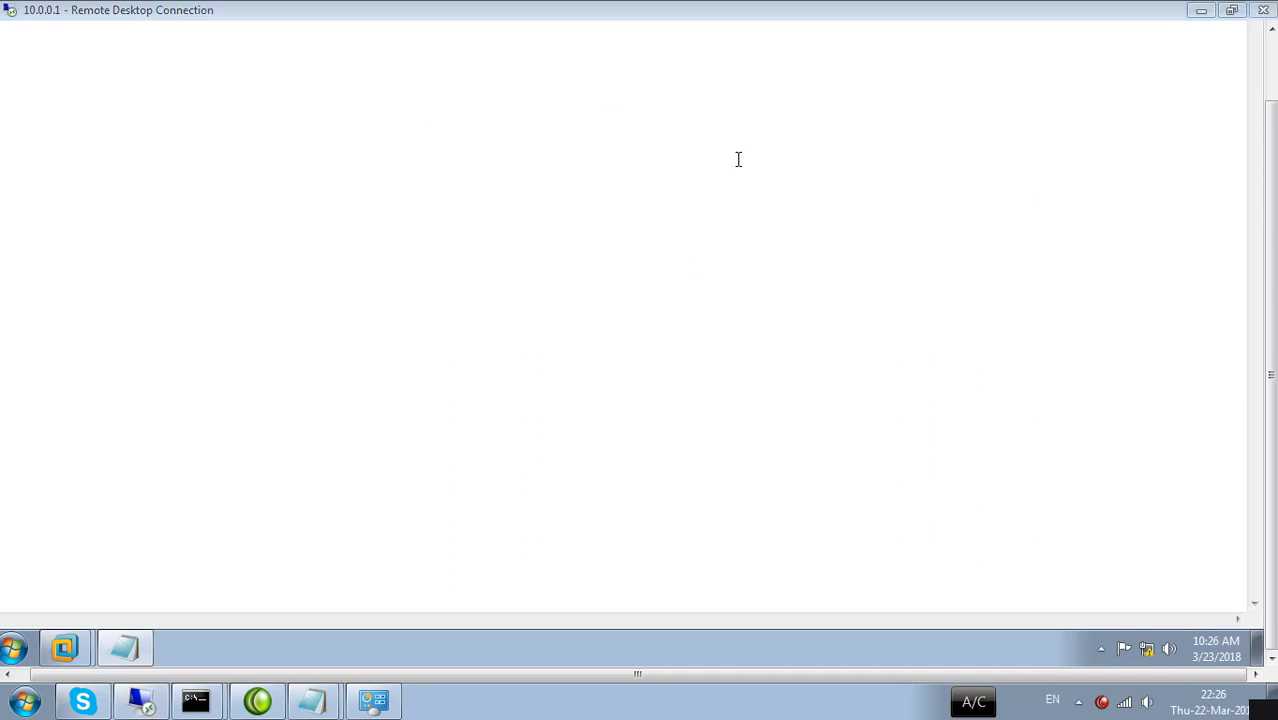
Redraw the server box with 2012, 10.0.0.200, a P mark, and 10.0.0.1 beside it.
mouse_move(645, 117)
mouse_down()
mouse_move(622, 120)
mouse_move(452, 272)
mouse_move(639, 340)
mouse_move(921, 313)
mouse_move(893, 72)
mouse_move(645, 118)
mouse_move(590, 184)
mouse_move(716, 229)
mouse_move(751, 148)
mouse_move(703, 149)
mouse_up()
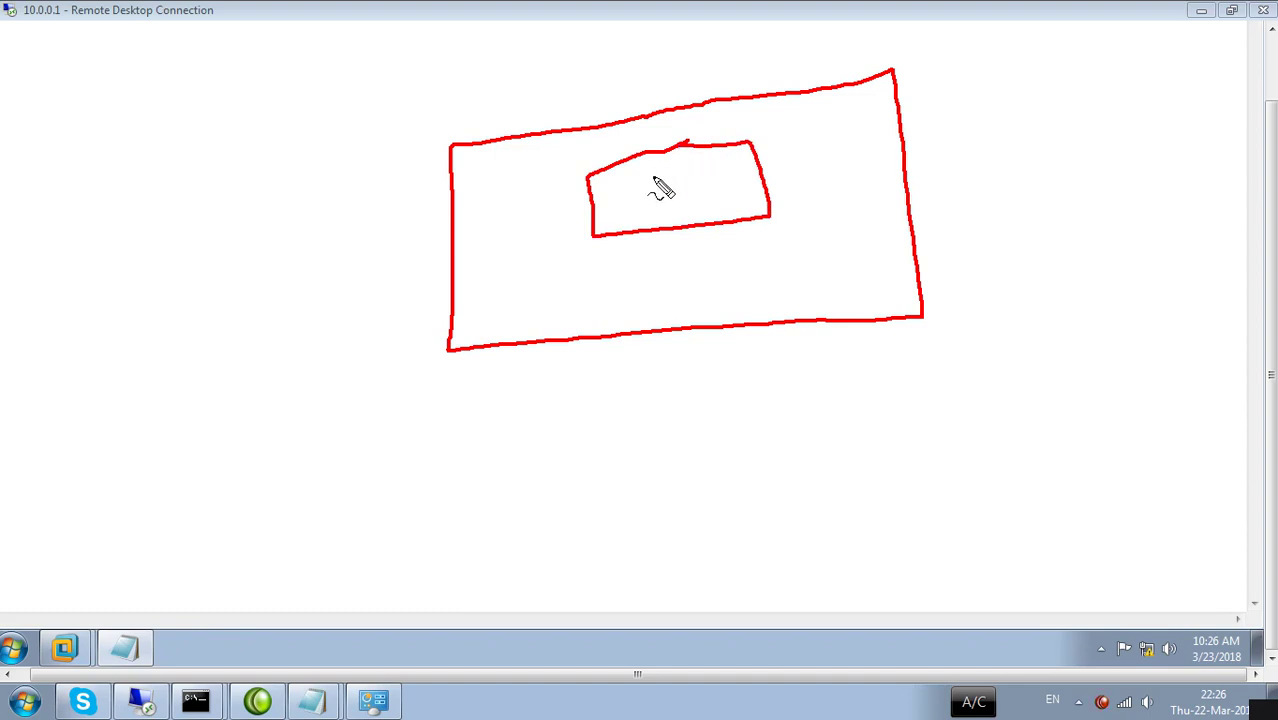
mouse_move(640, 176)
mouse_down()
mouse_move(652, 195)
mouse_move(681, 172)
mouse_move(678, 156)
mouse_move(690, 172)
mouse_move(665, 194)
mouse_move(693, 222)
mouse_move(727, 194)
mouse_move(736, 211)
mouse_up()
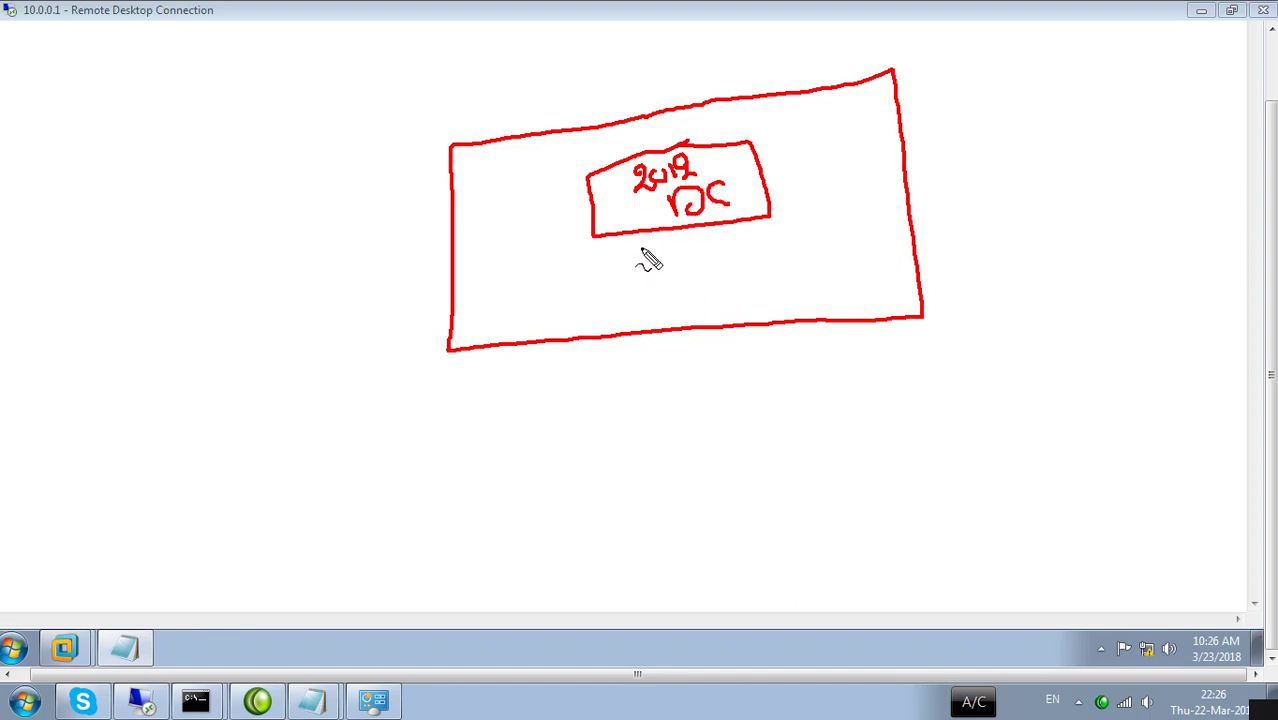
mouse_move(609, 252)
mouse_down()
mouse_move(622, 270)
mouse_move(710, 260)
mouse_move(788, 222)
mouse_up()
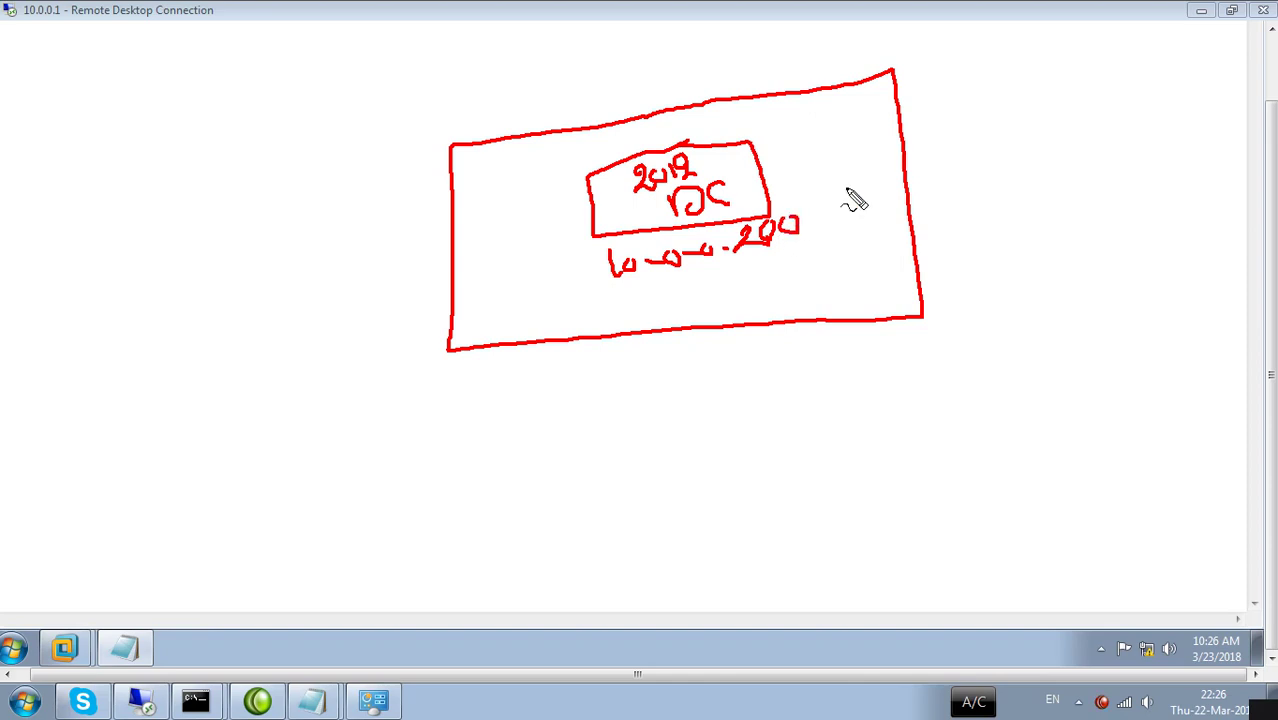
mouse_move(940, 147)
mouse_down()
mouse_move(954, 188)
mouse_move(950, 148)
mouse_up()
mouse_move(942, 231)
mouse_down()
mouse_move(966, 236)
mouse_move(962, 262)
mouse_move(990, 243)
mouse_up()
mouse_move(956, 306)
mouse_down()
mouse_move(959, 328)
mouse_move(998, 312)
mouse_move(1040, 318)
mouse_move(1100, 284)
mouse_move(1147, 312)
mouse_up()
click(1116, 289)
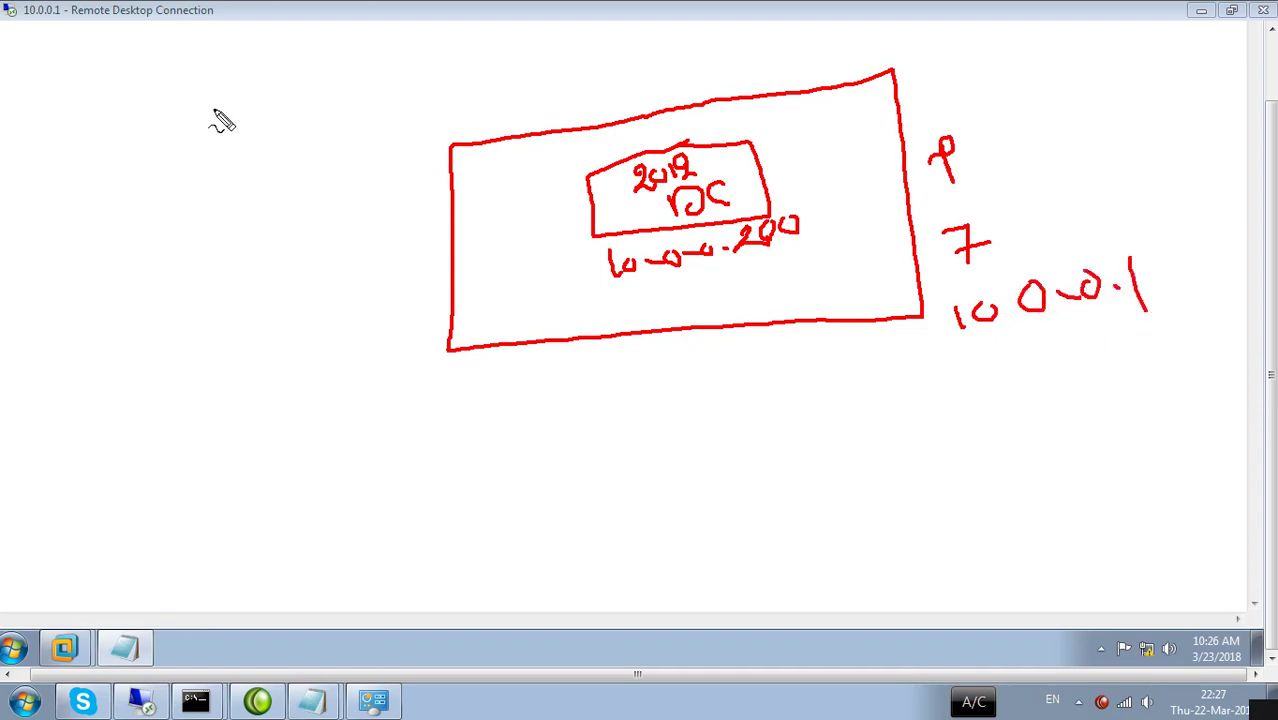
Sketch a client PC wired to four small nodes, then clear all annotations.
mouse_move(204, 110)
mouse_down()
mouse_move(179, 118)
mouse_move(177, 214)
mouse_move(206, 114)
mouse_up()
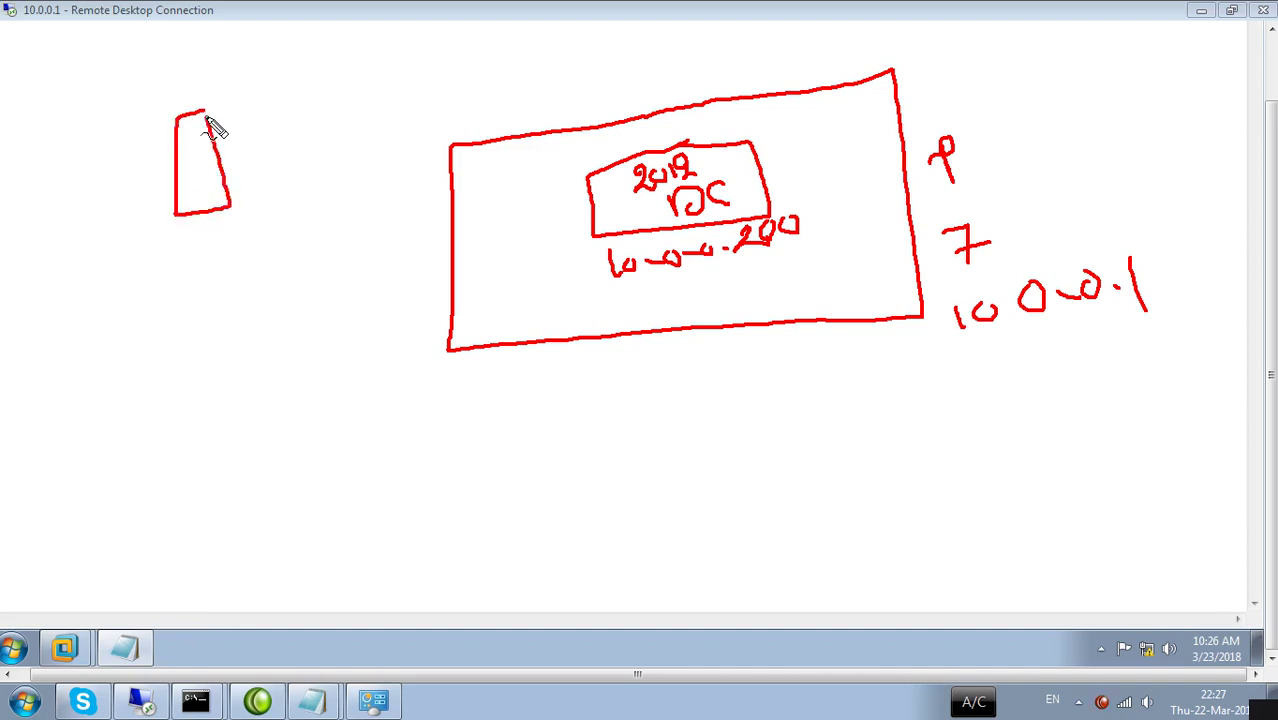
mouse_move(194, 218)
mouse_down()
mouse_move(198, 268)
mouse_move(88, 272)
mouse_move(268, 292)
mouse_move(200, 264)
mouse_up()
mouse_move(121, 302)
mouse_down()
mouse_move(110, 352)
mouse_move(86, 356)
mouse_move(130, 328)
mouse_move(168, 357)
mouse_move(158, 367)
mouse_move(177, 350)
mouse_up()
mouse_move(196, 300)
mouse_down()
mouse_move(212, 356)
mouse_move(236, 359)
mouse_up()
mouse_move(228, 298)
mouse_down()
mouse_move(302, 408)
mouse_move(272, 384)
mouse_up()
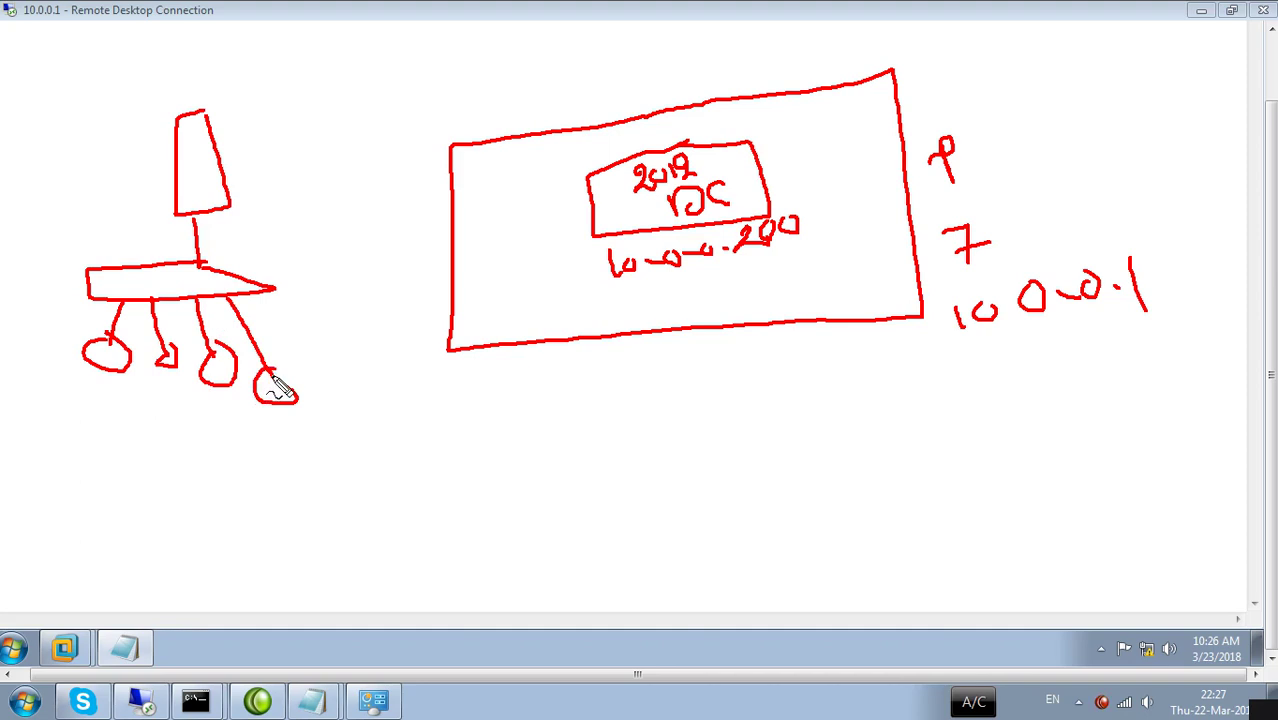
key(Escape)
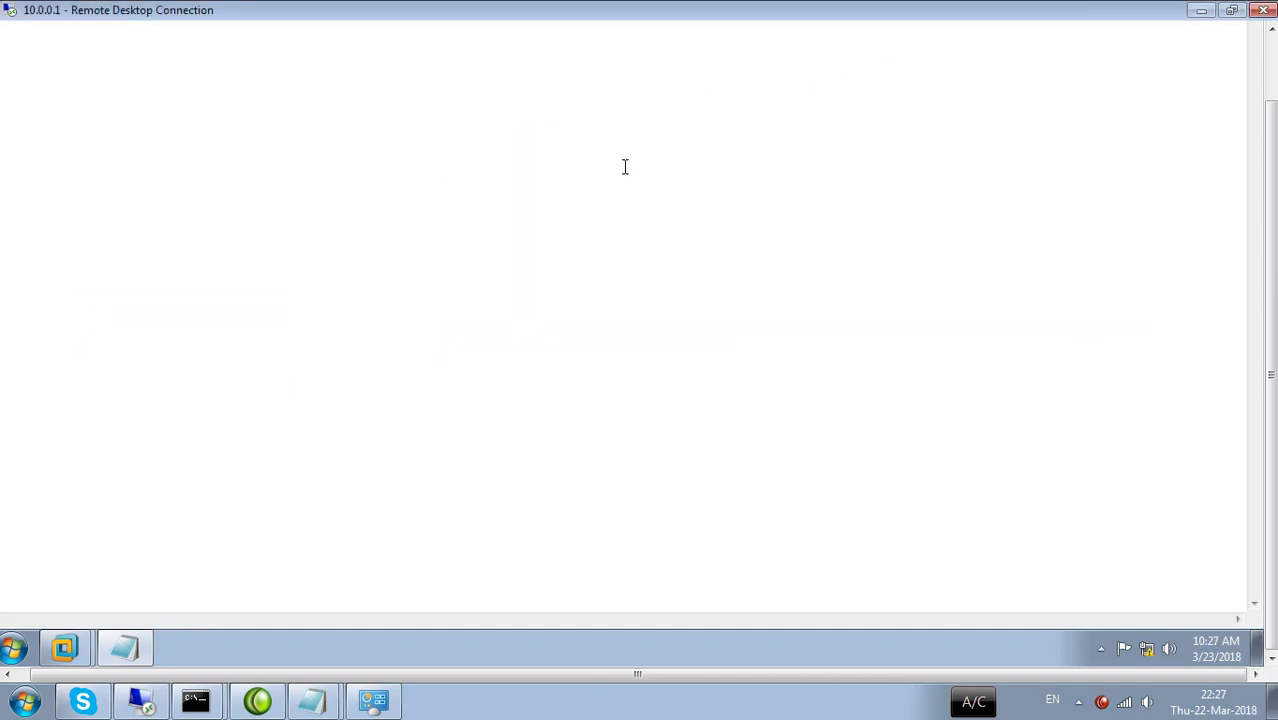
Restore the remote session, close the Server notes, and open the Computer's System page.
click(1201, 12)
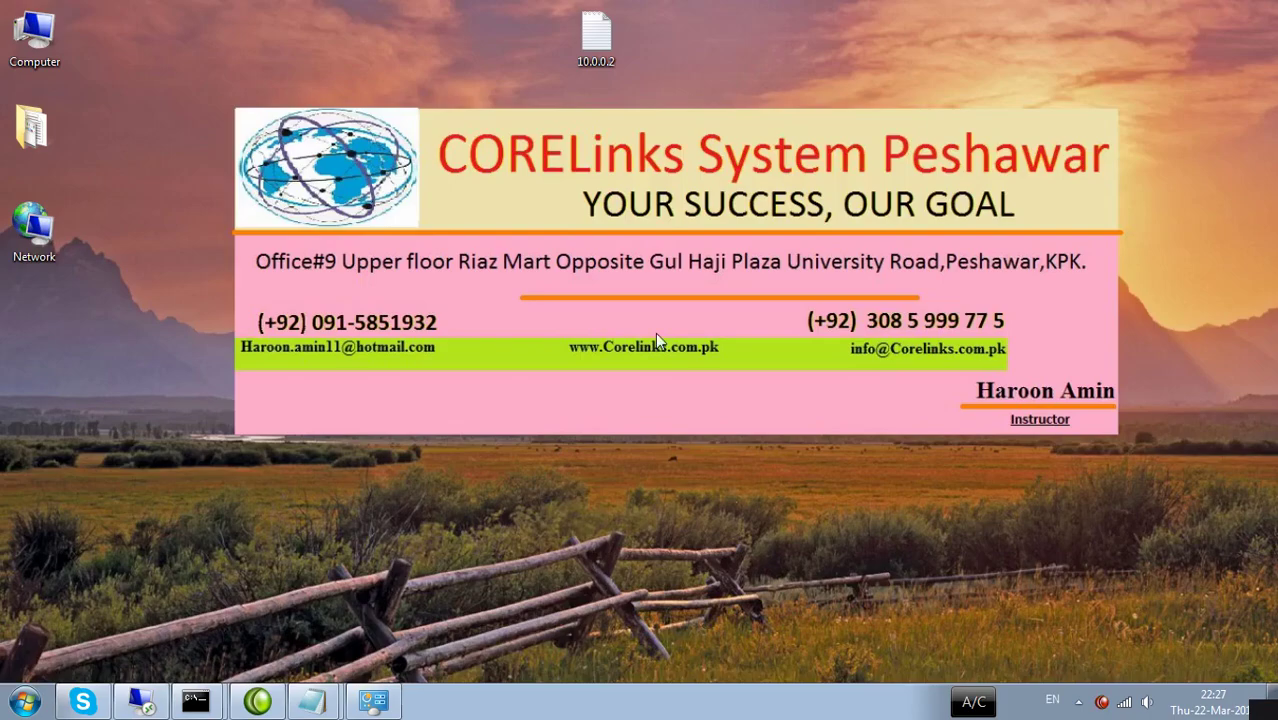
click(141, 700)
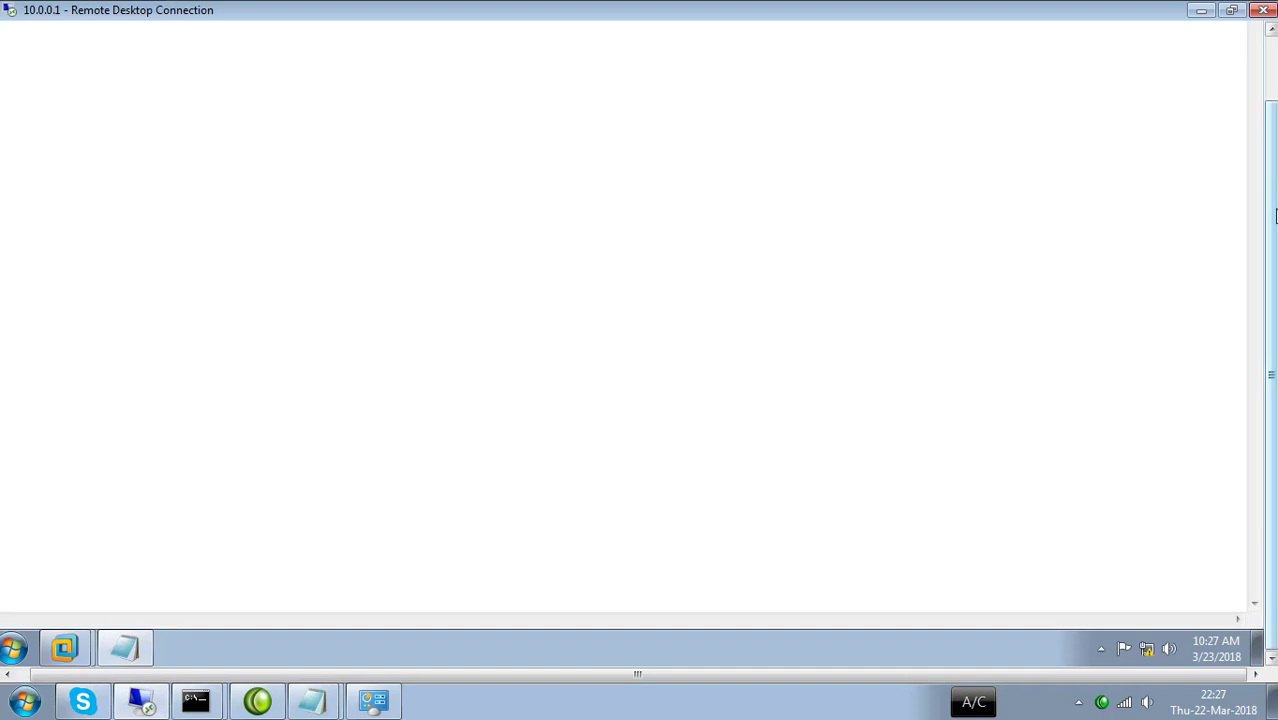
click(1240, 36)
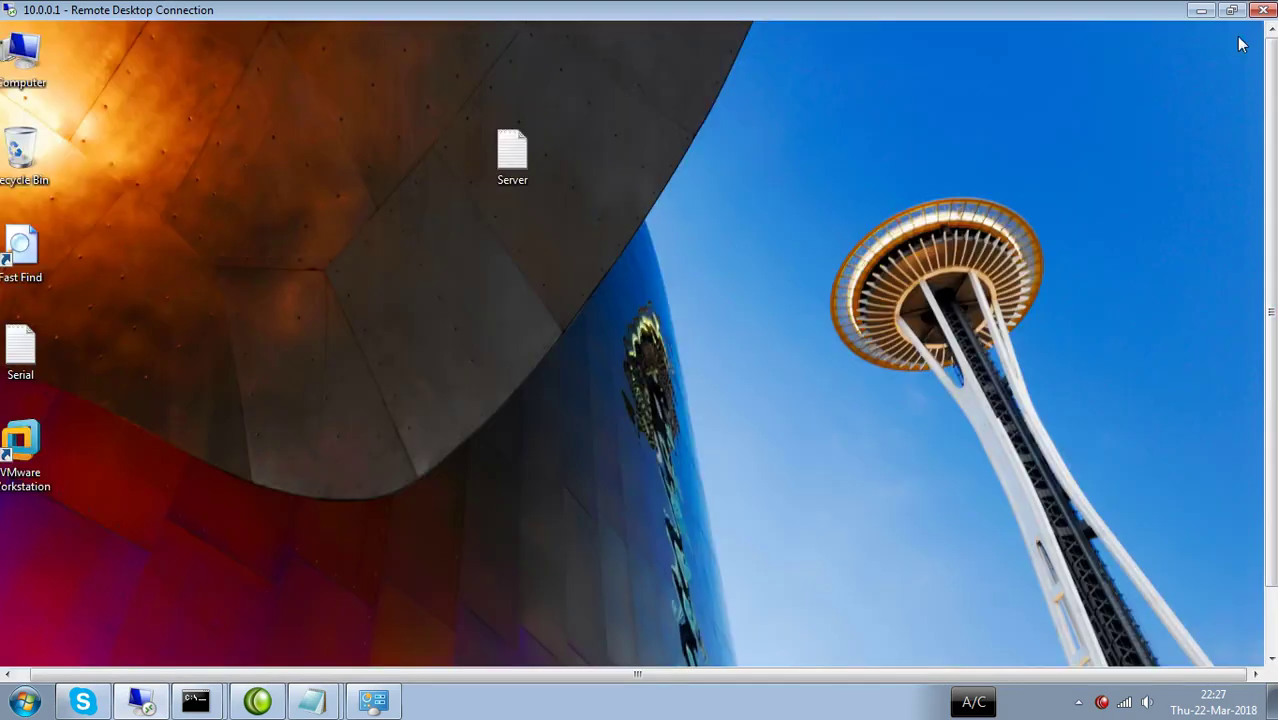
right_click(20, 72)
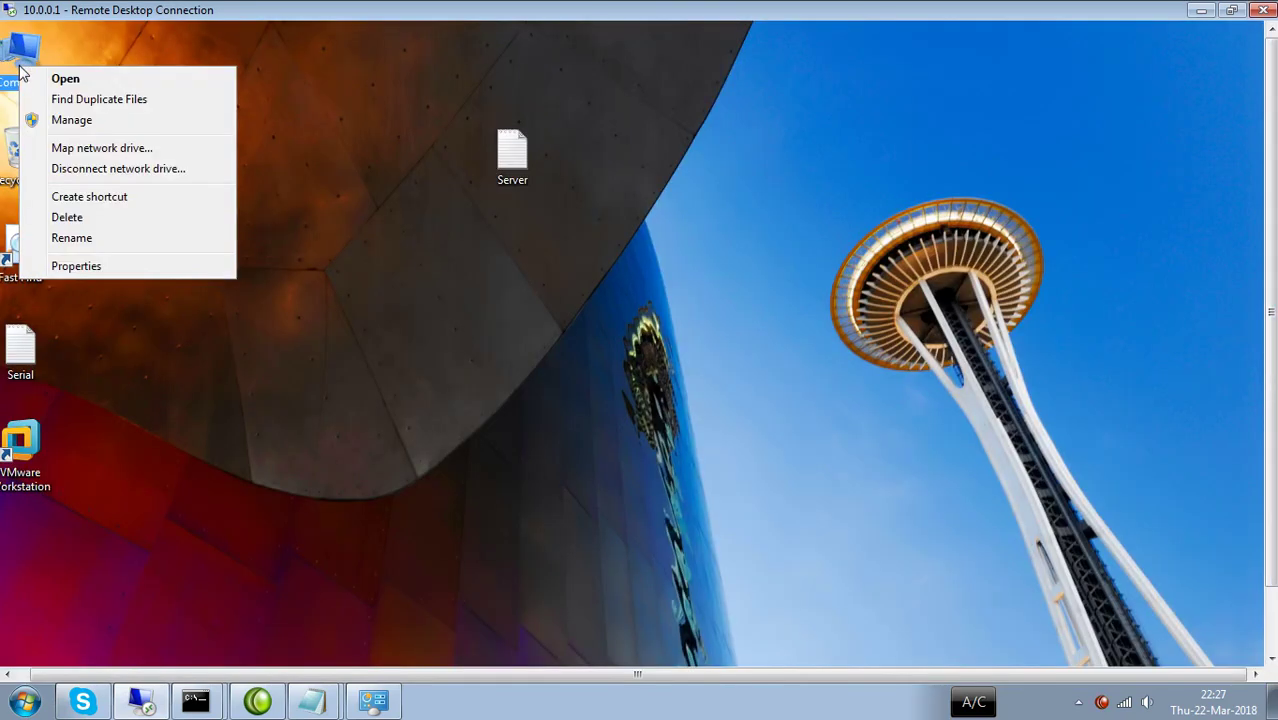
click(73, 266)
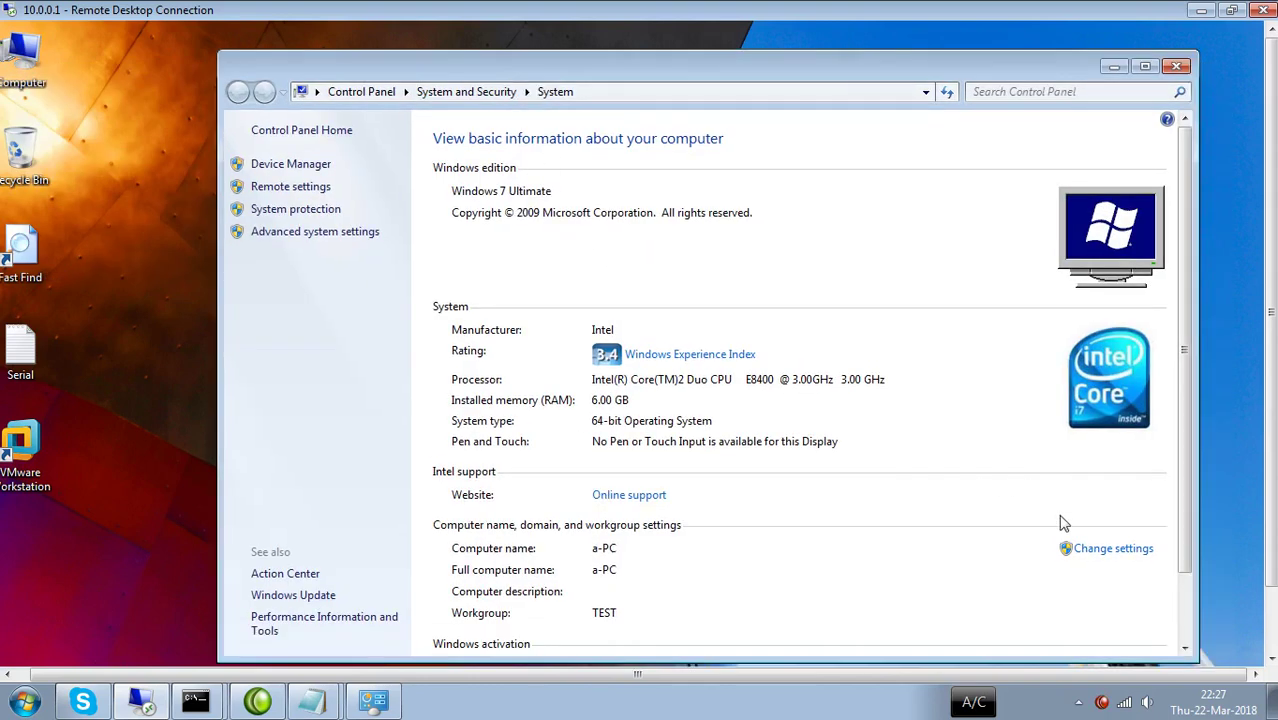
Inspect the computer name dialog (a-PC, workgroup TEST), then cancel and close without changes.
click(1092, 549)
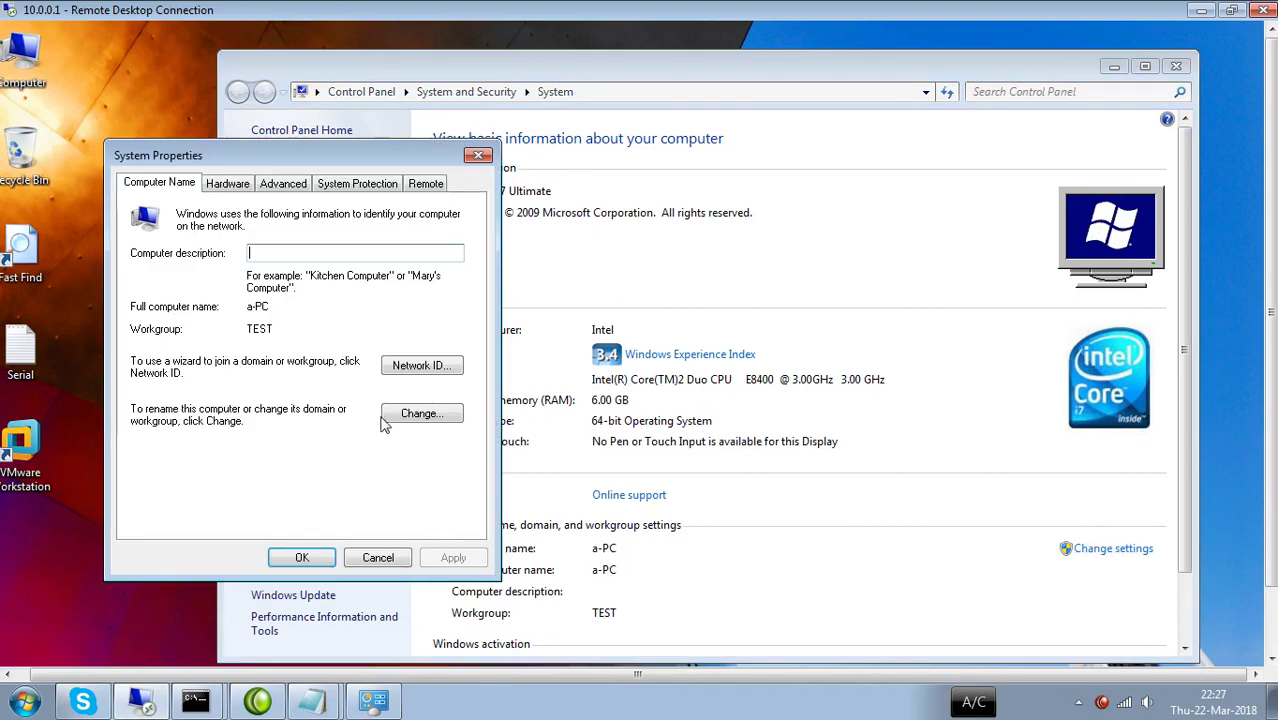
click(417, 414)
drag(186, 466, 155, 471)
click(198, 467)
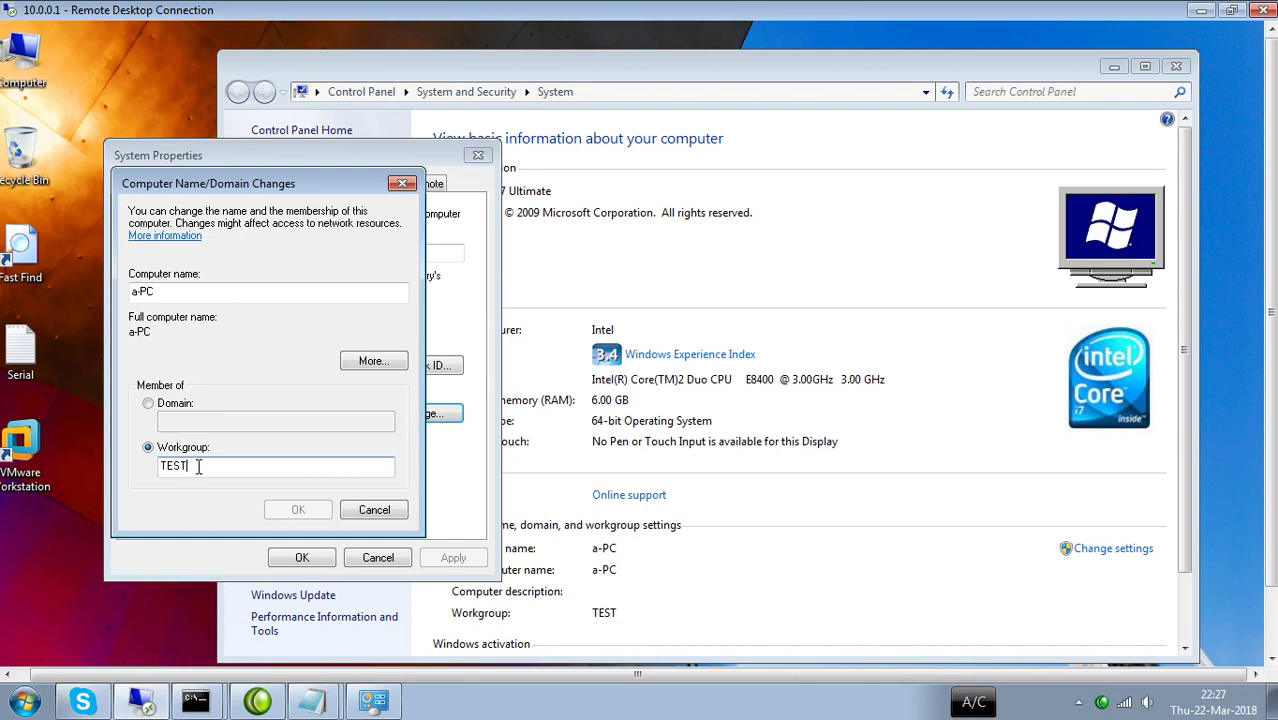
click(376, 510)
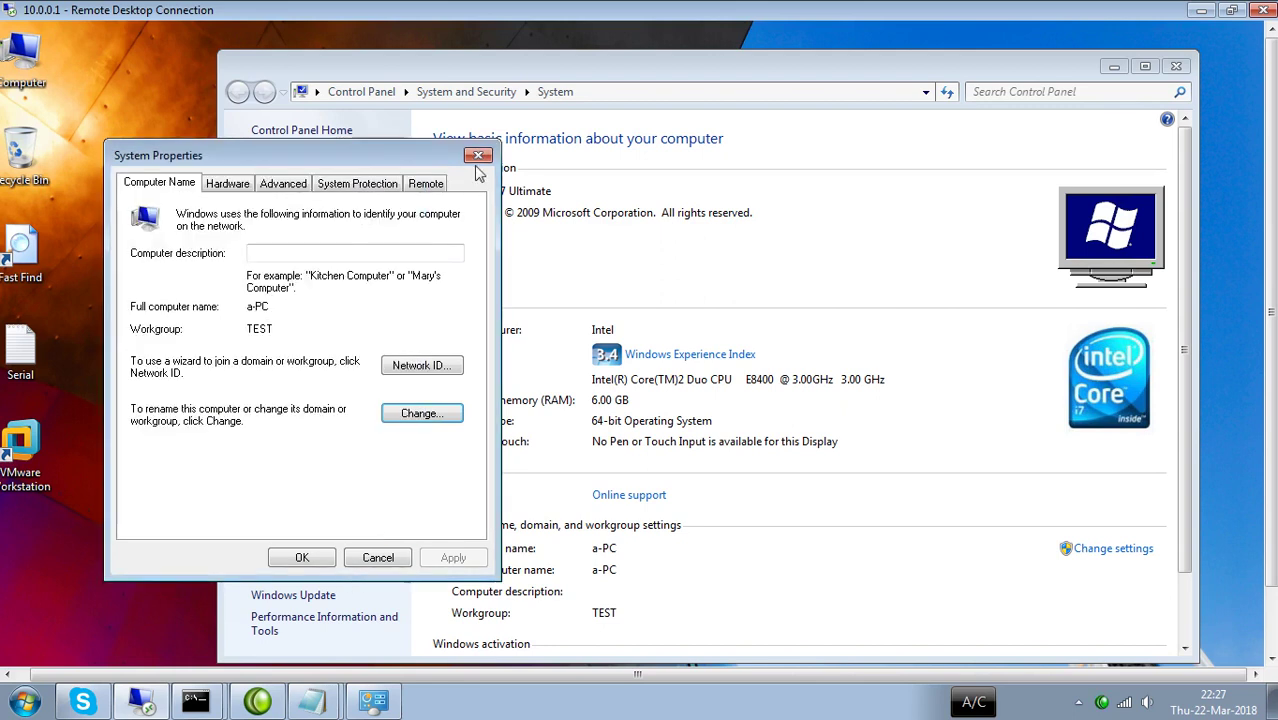
click(477, 157)
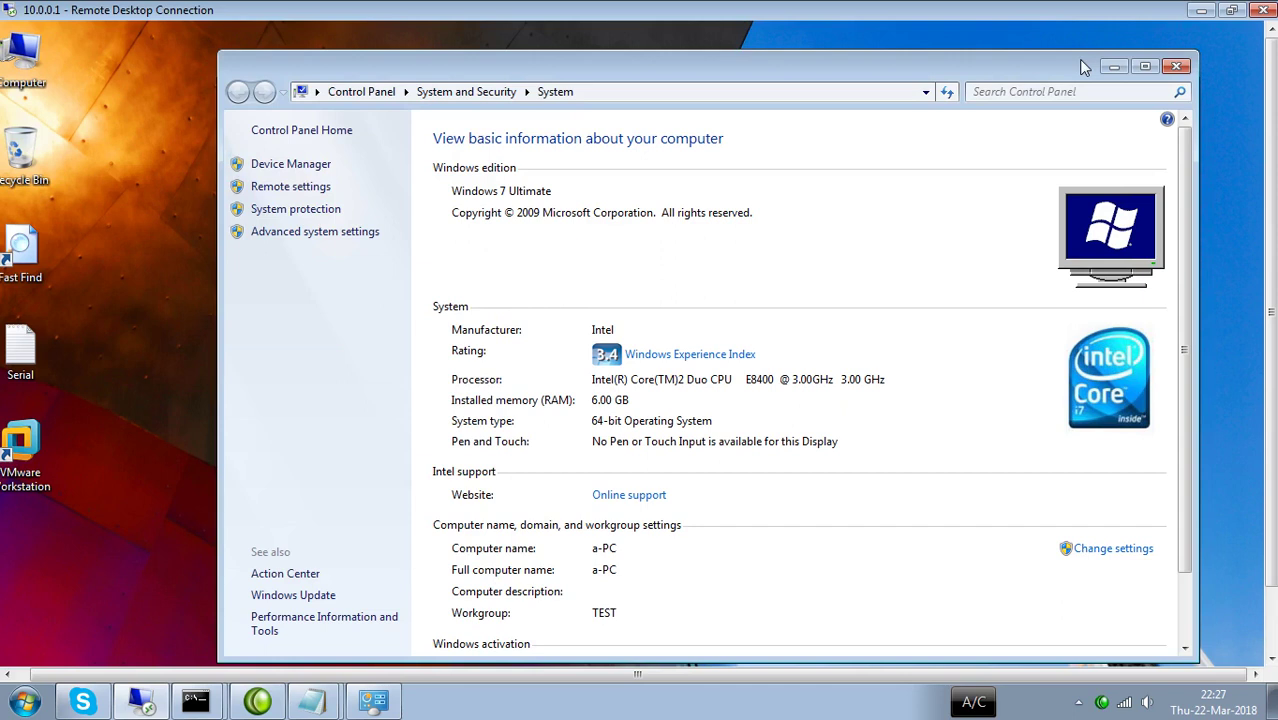
click(1177, 67)
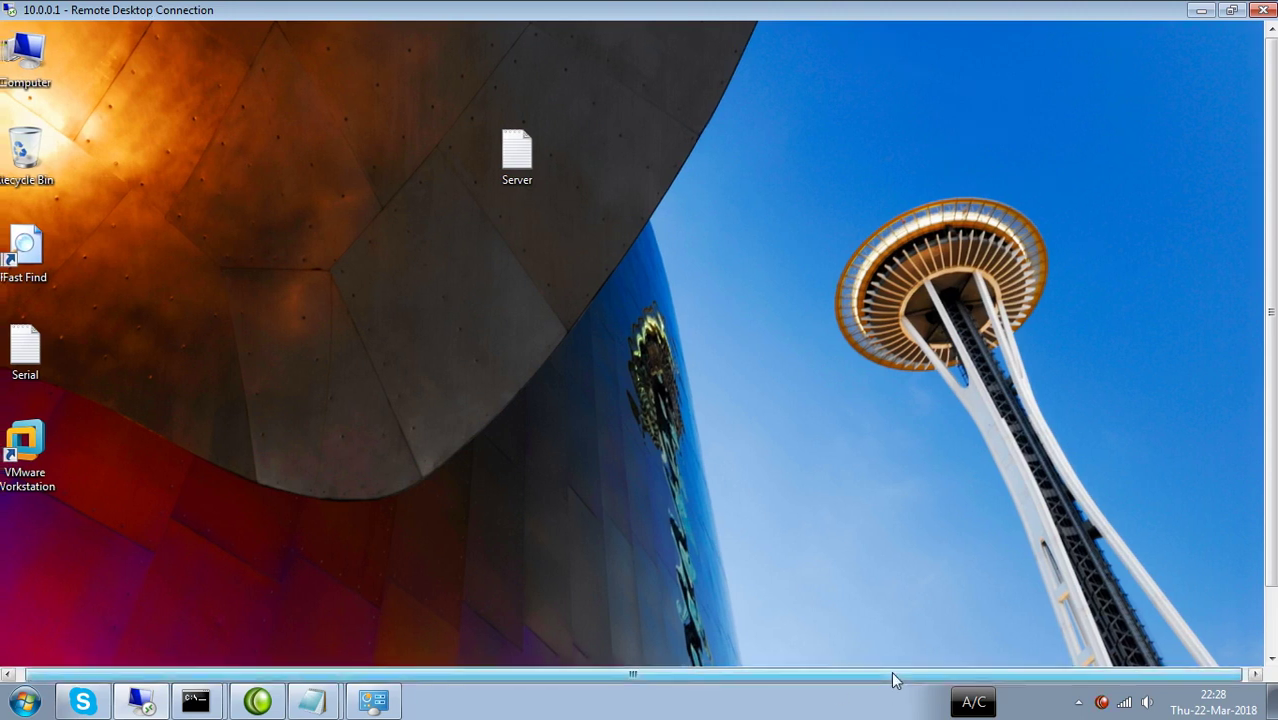
drag(892, 674, 707, 675)
drag(1271, 468, 1271, 556)
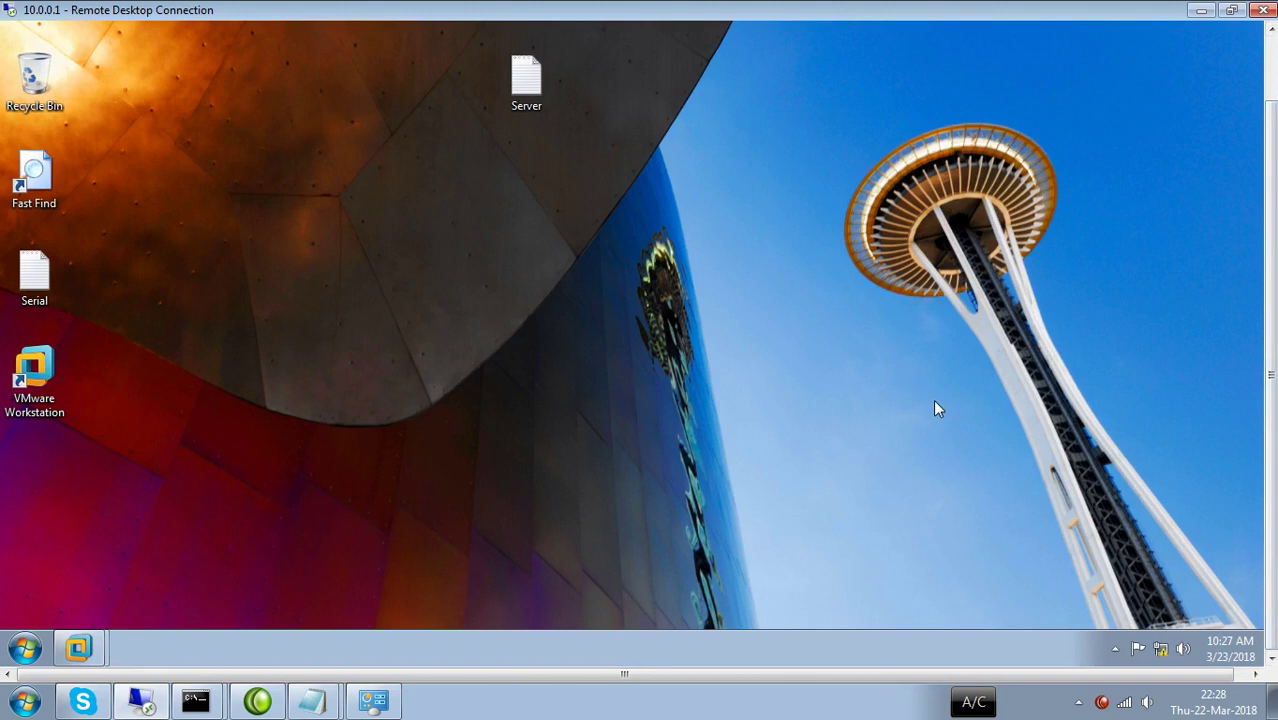
key(super+r)
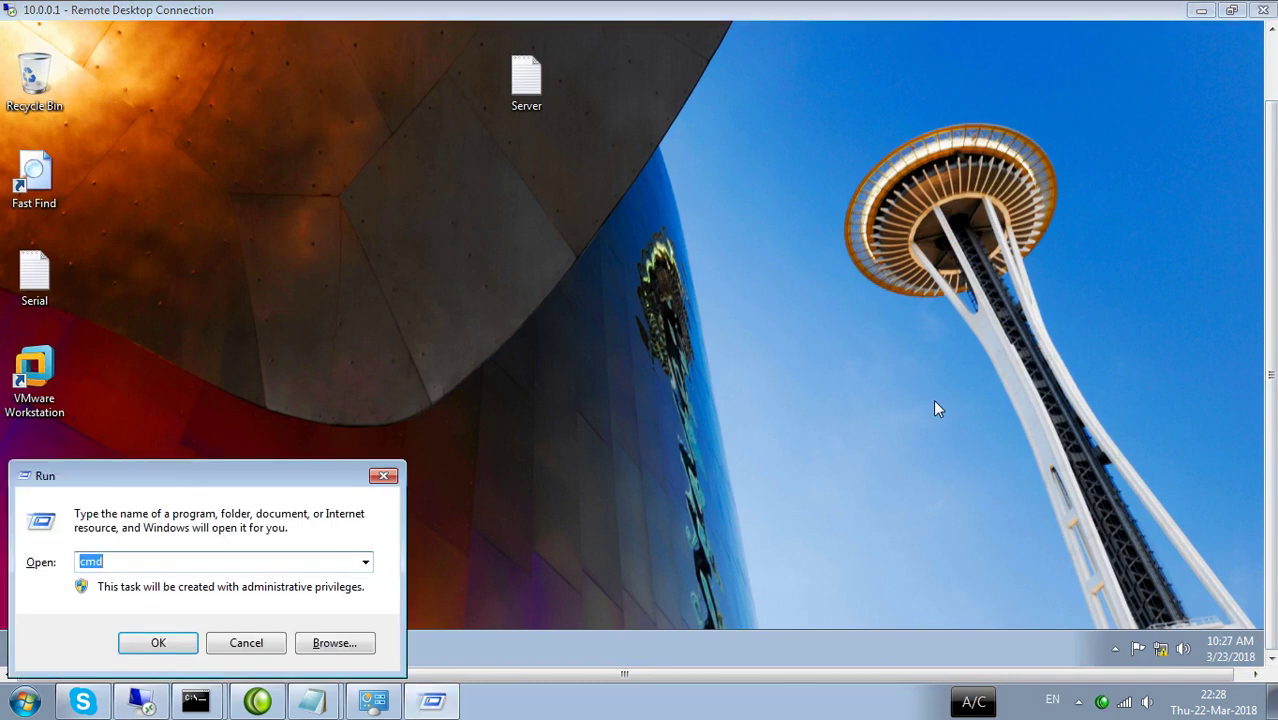
key(Return)
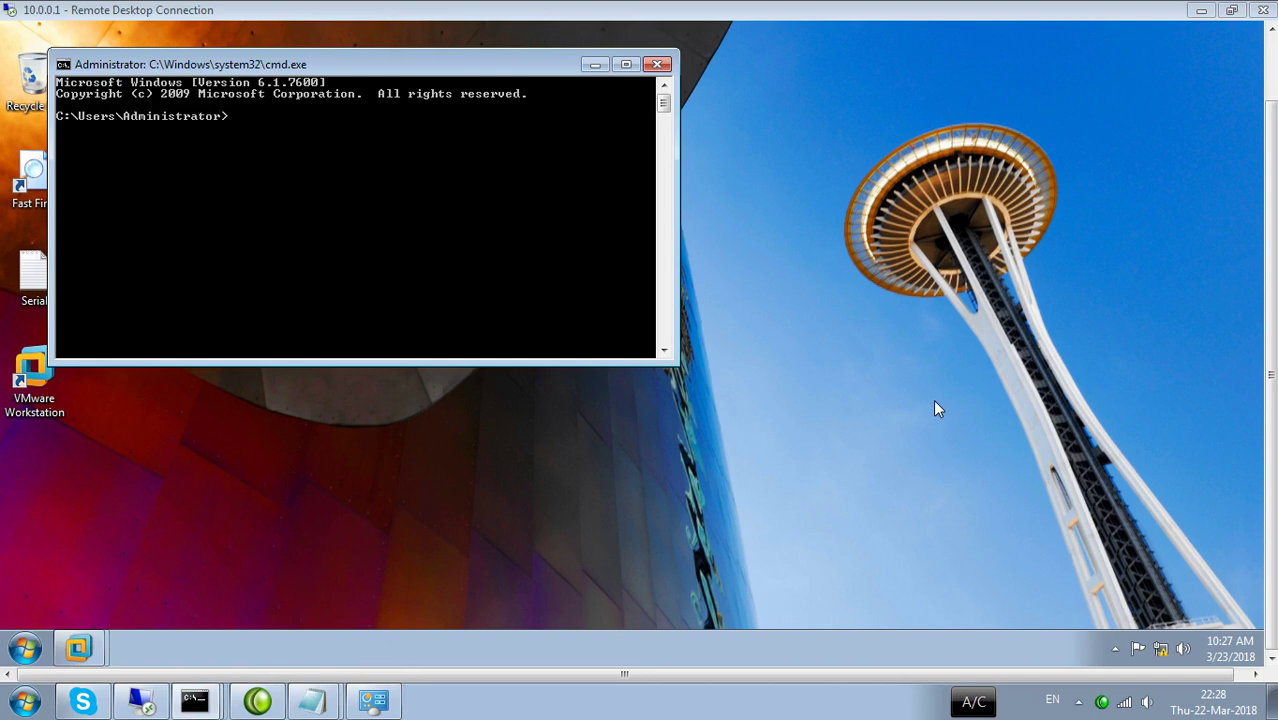
text(ping 10.0.0.200)
key(Return)
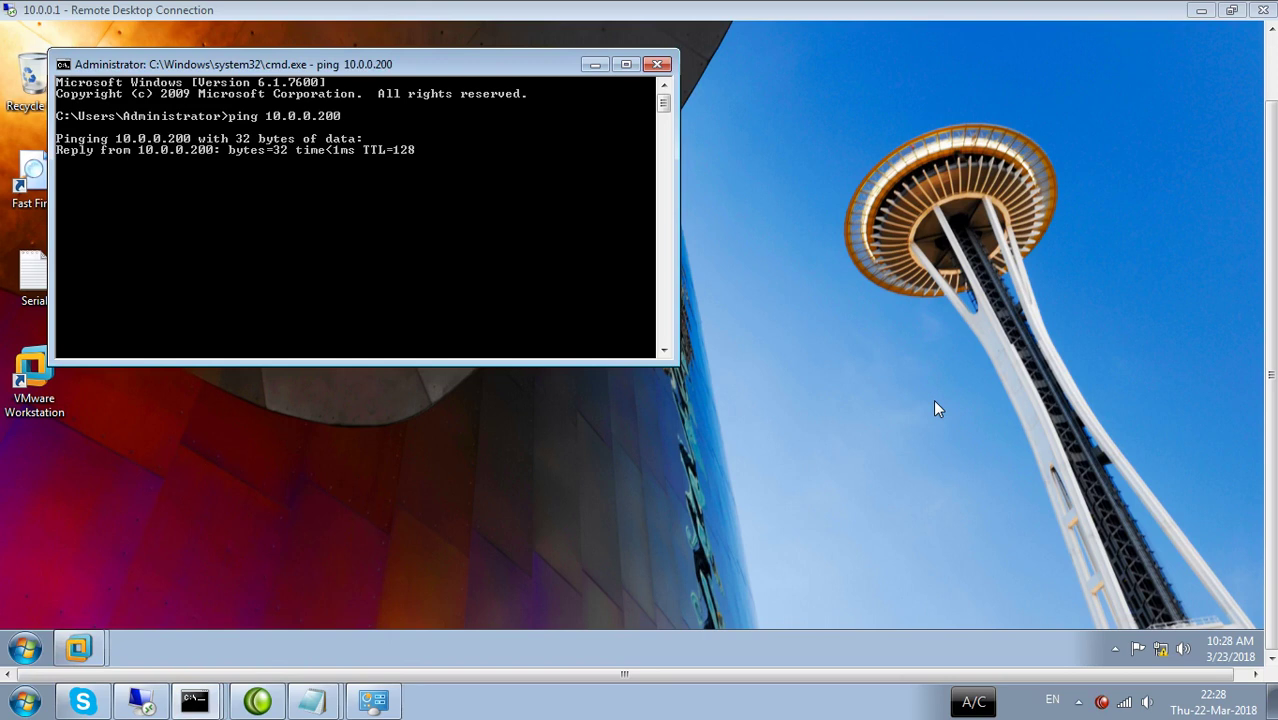
click(657, 64)
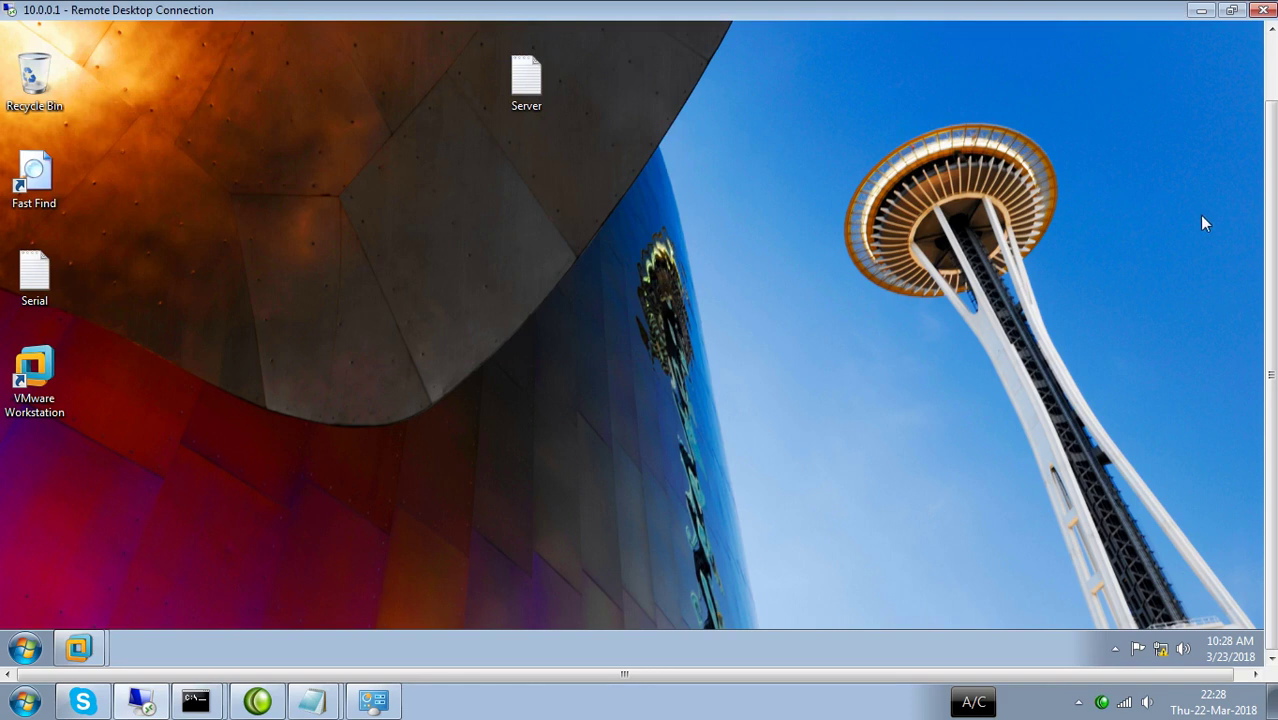
Open the computer name change dialog from Computer > Properties > Change settings.
drag(1271, 195, 1271, 125)
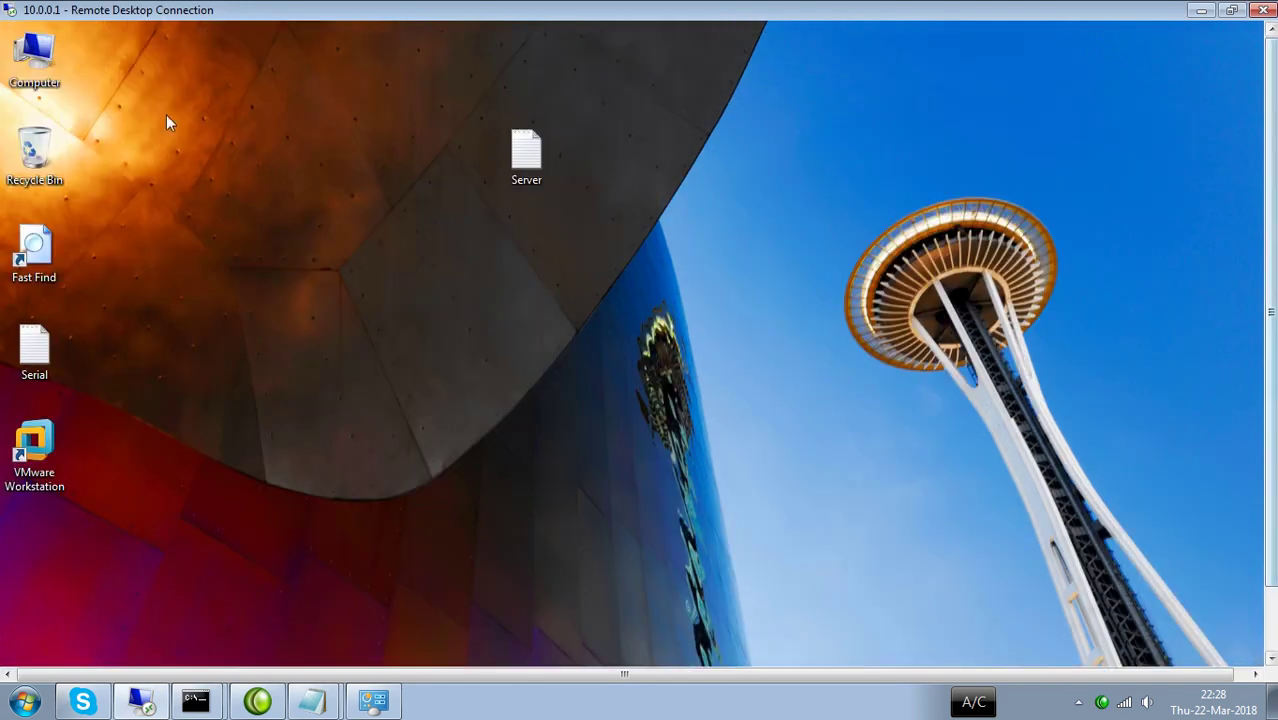
right_click(30, 70)
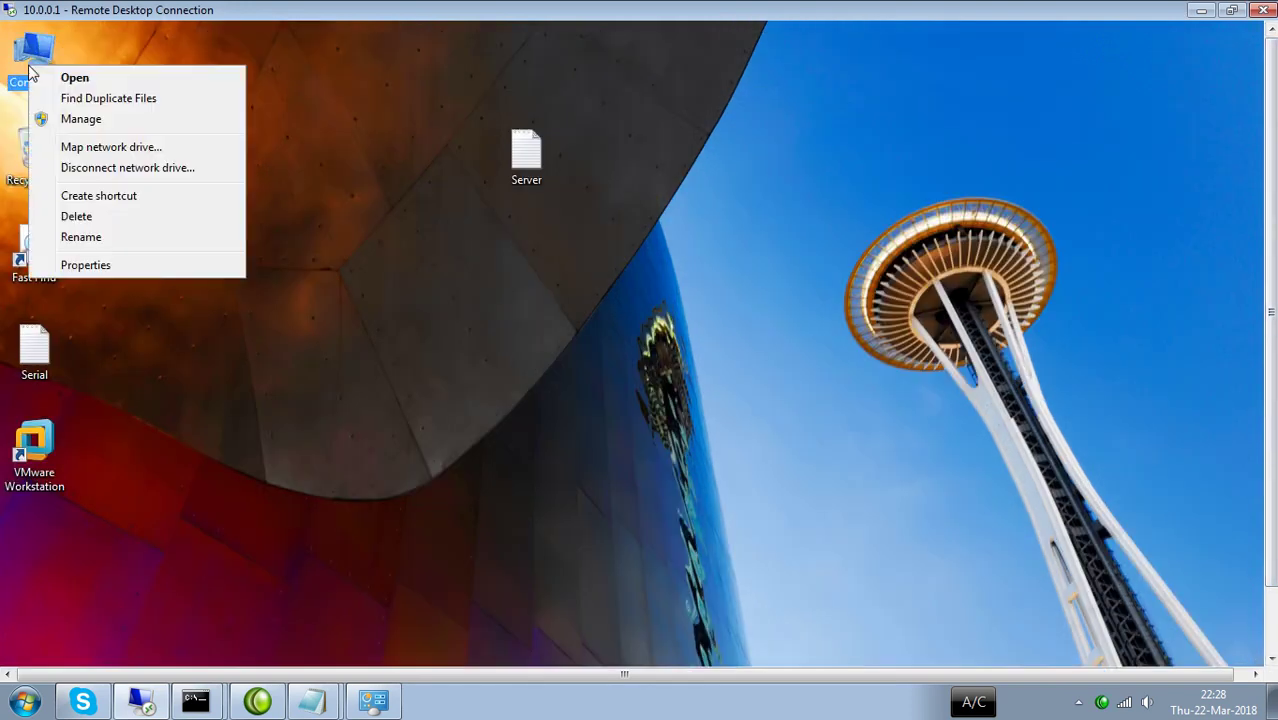
click(82, 266)
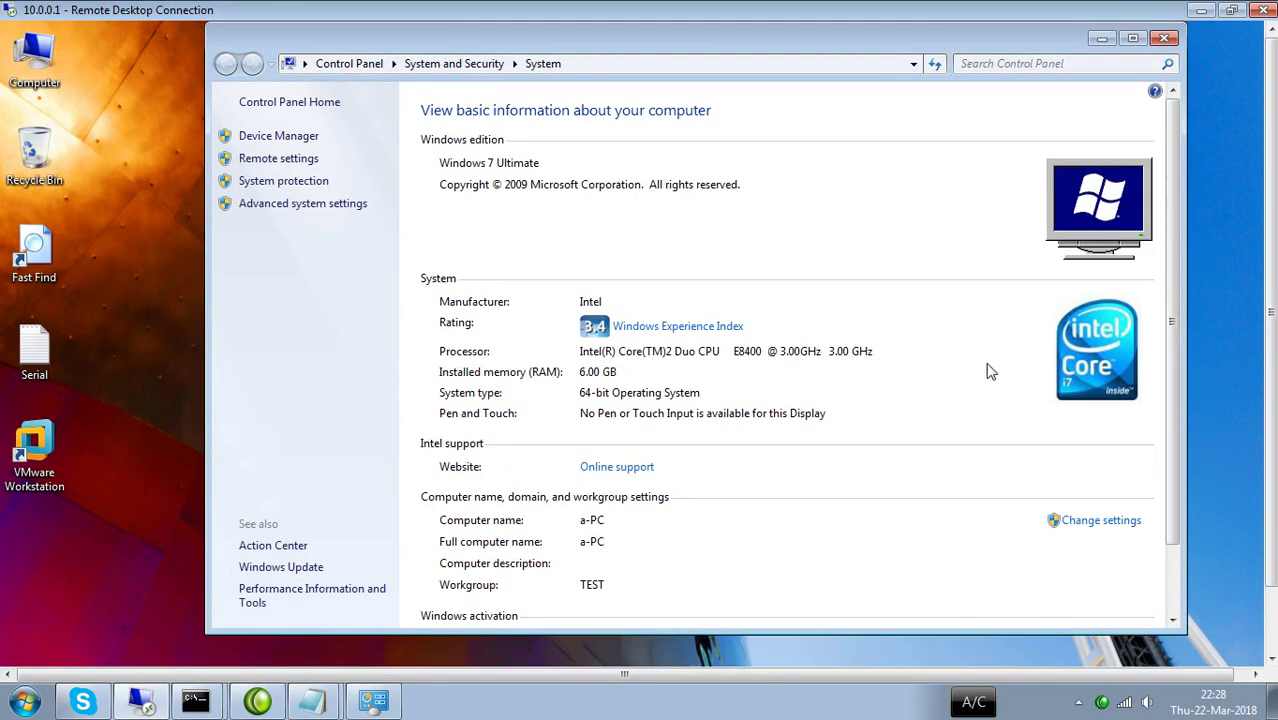
click(1097, 530)
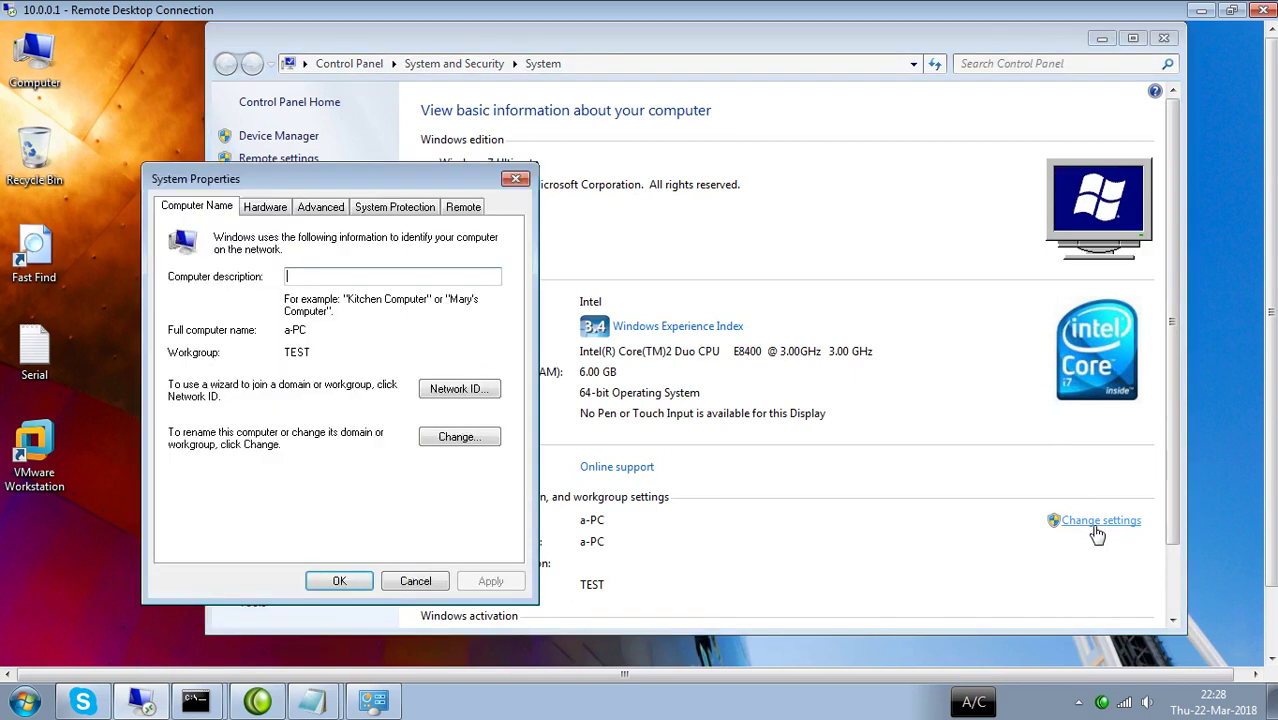
click(461, 437)
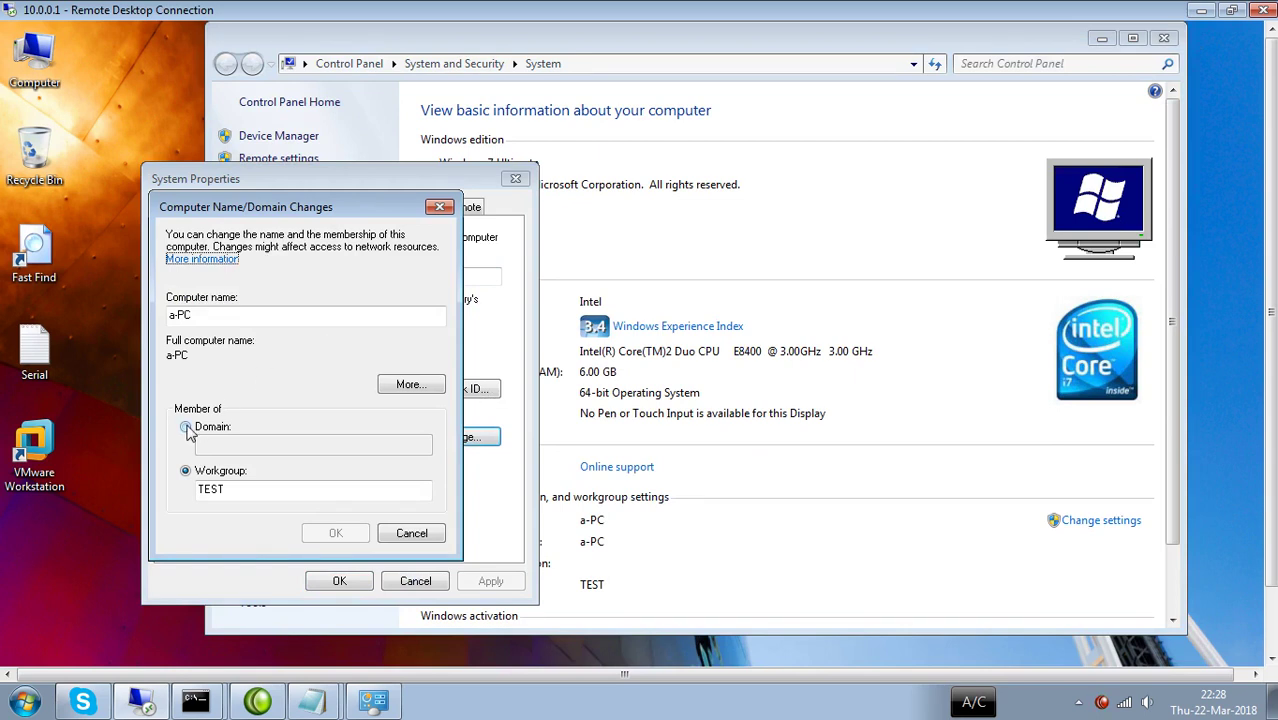
click(422, 385)
click(511, 236)
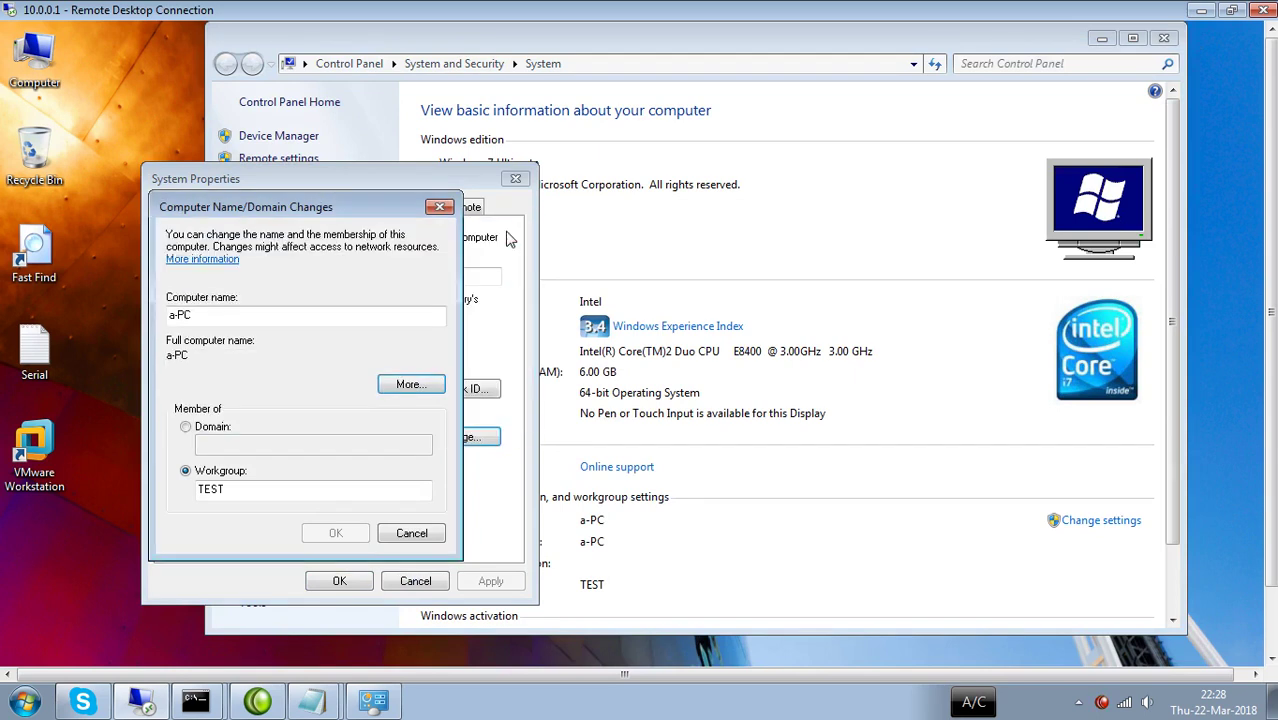
Switch membership to Domain and enter the domain name ihsan.uet.pk.
click(187, 428)
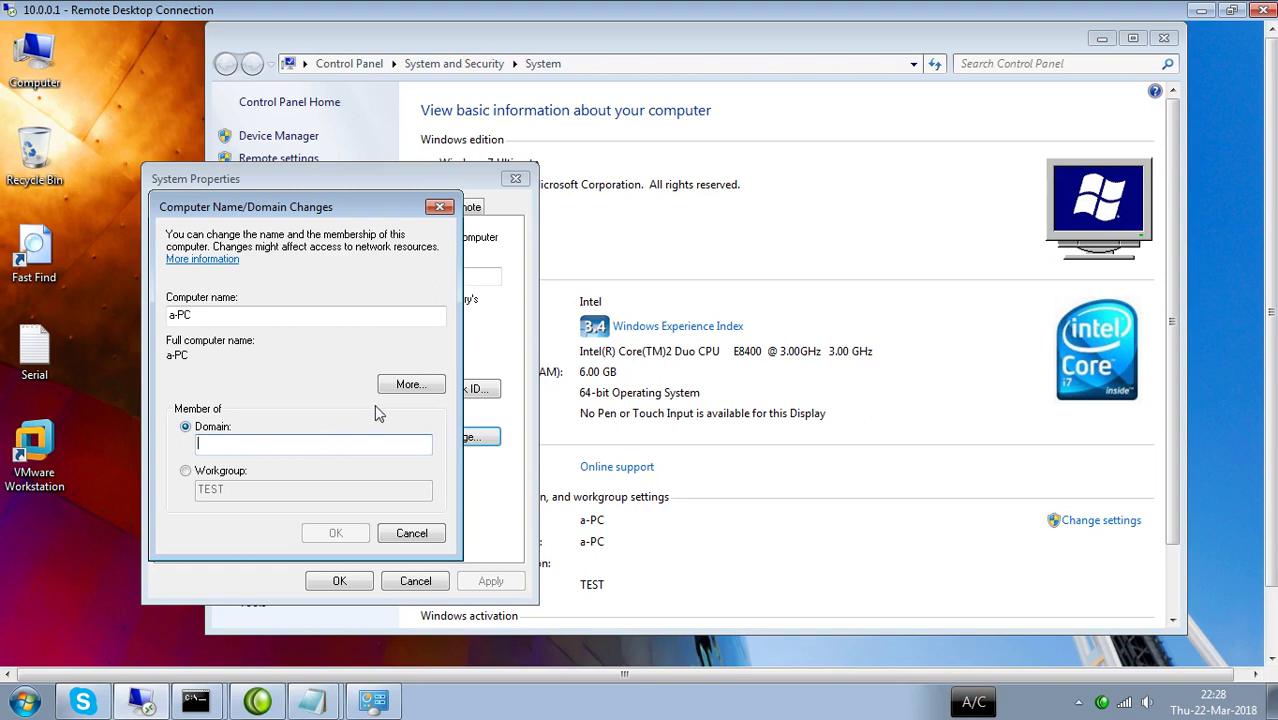
click(401, 388)
click(251, 443)
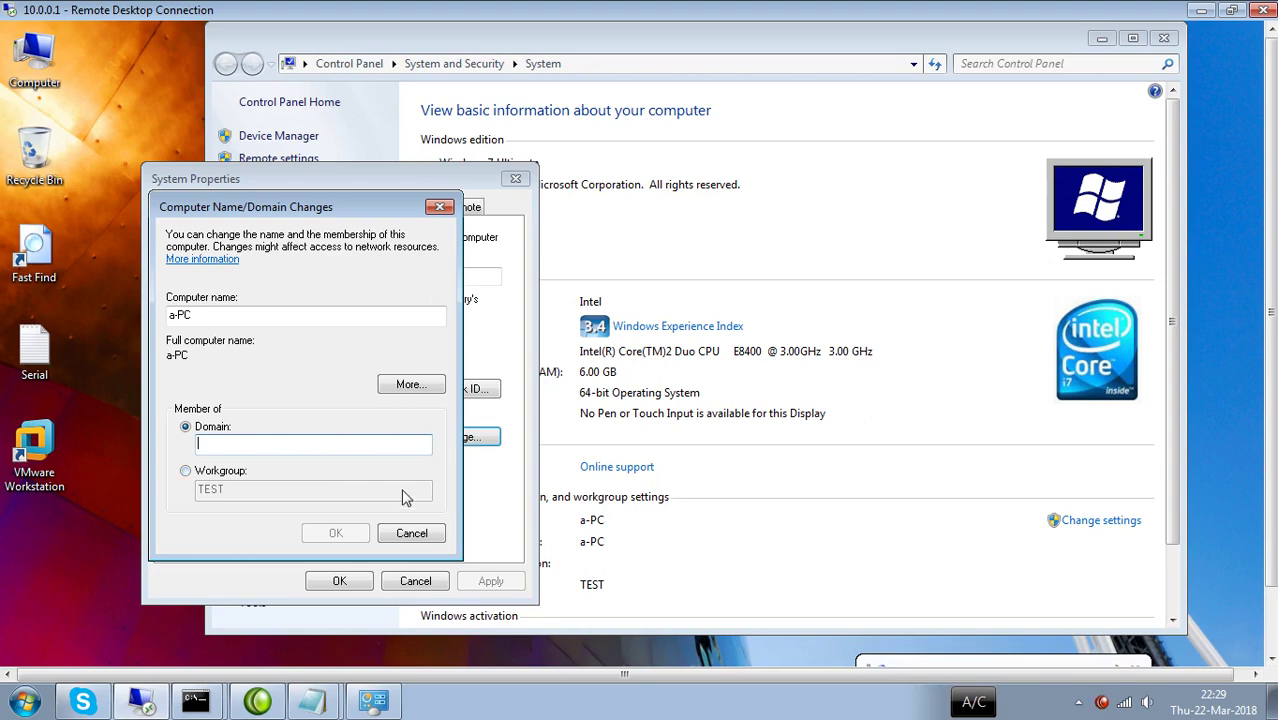
text(ihsan.)
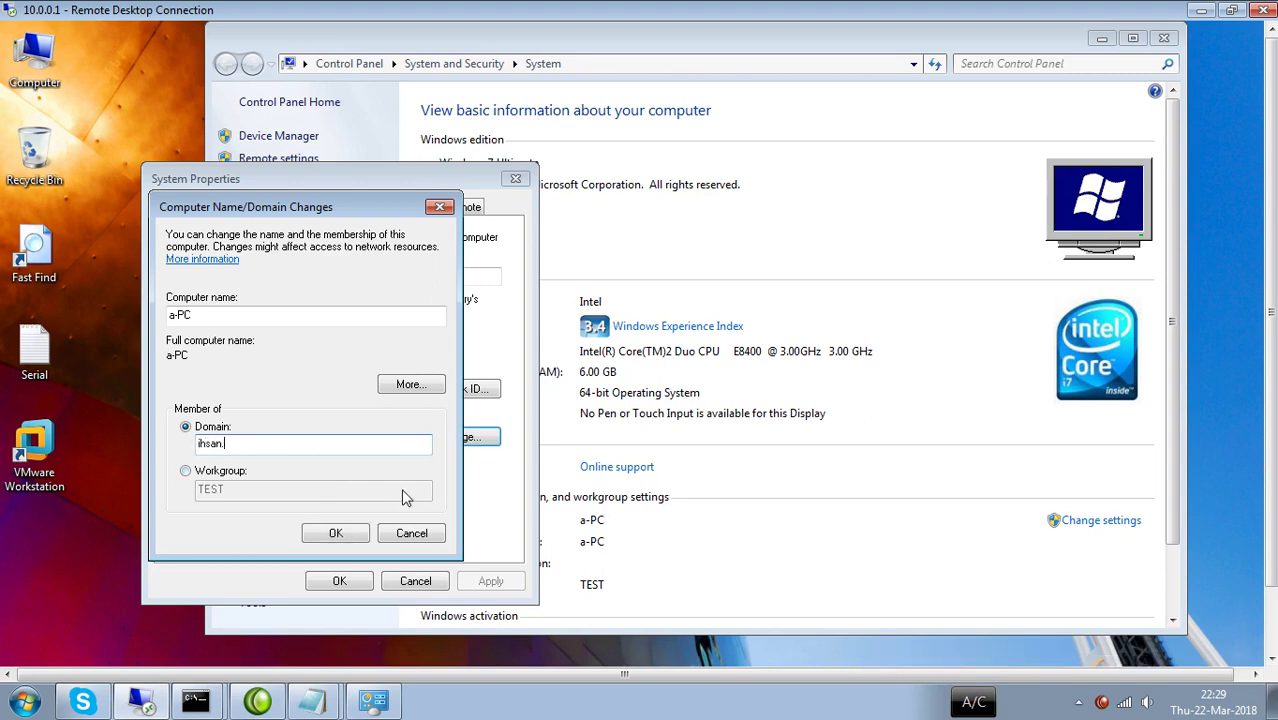
text(uet.pk)
Set primary DNS suffix ihsan, apply the join, and dismiss the domain-controller error.
click(411, 384)
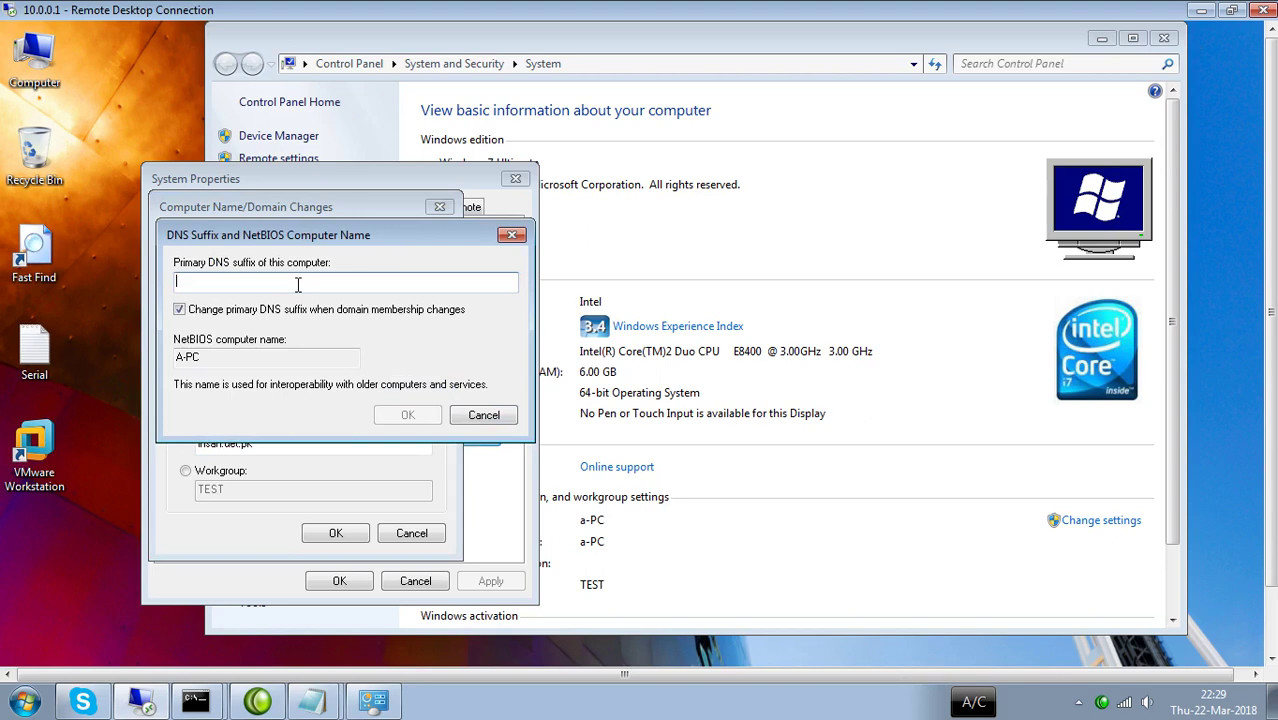
text(ihsan)
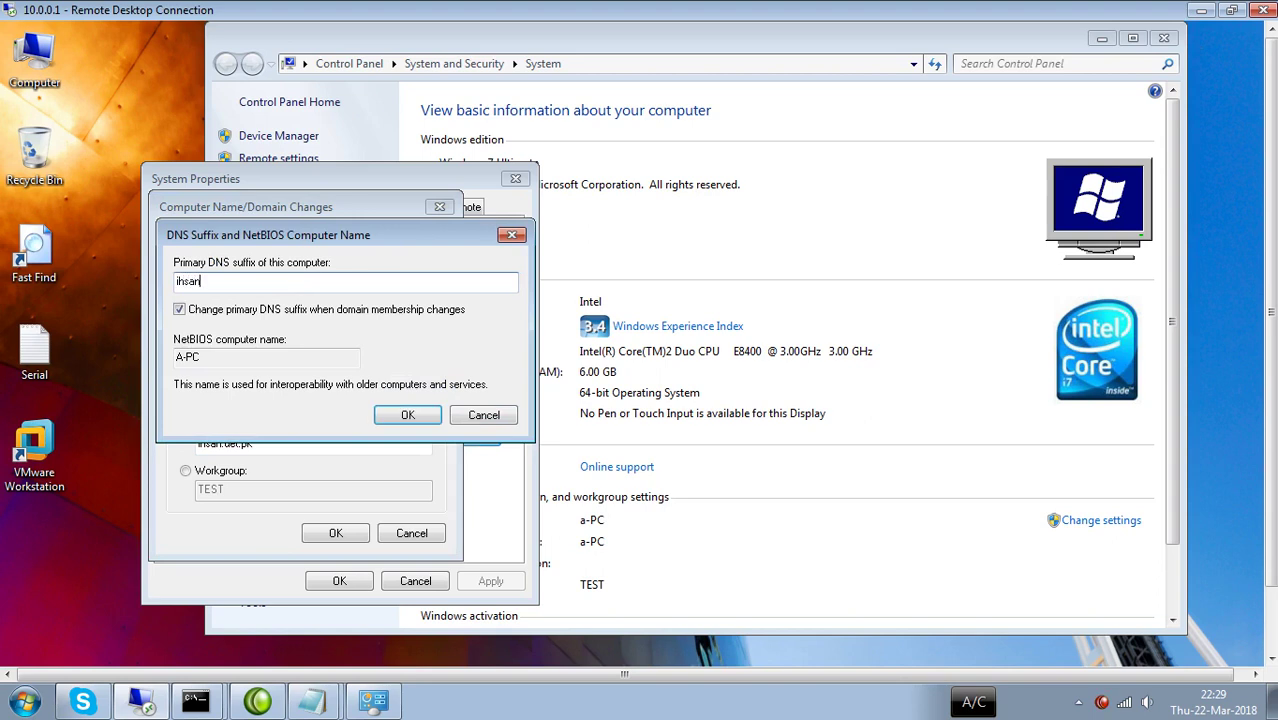
click(408, 414)
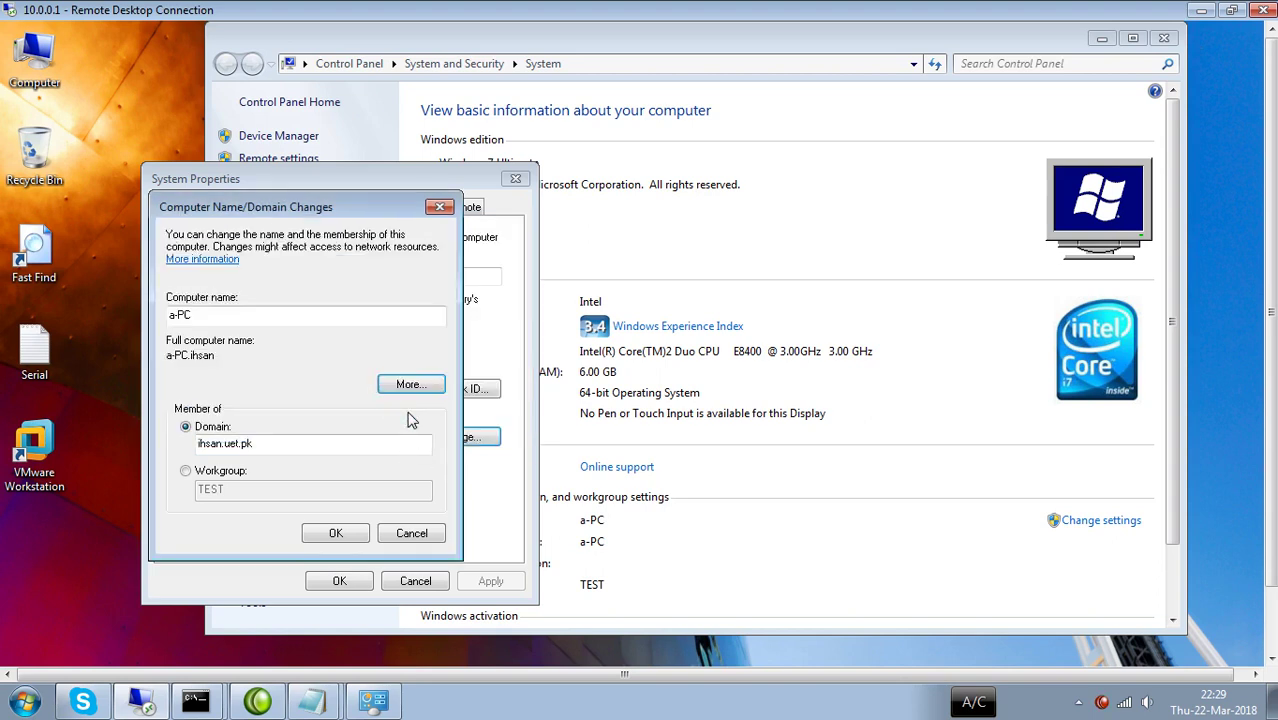
click(339, 536)
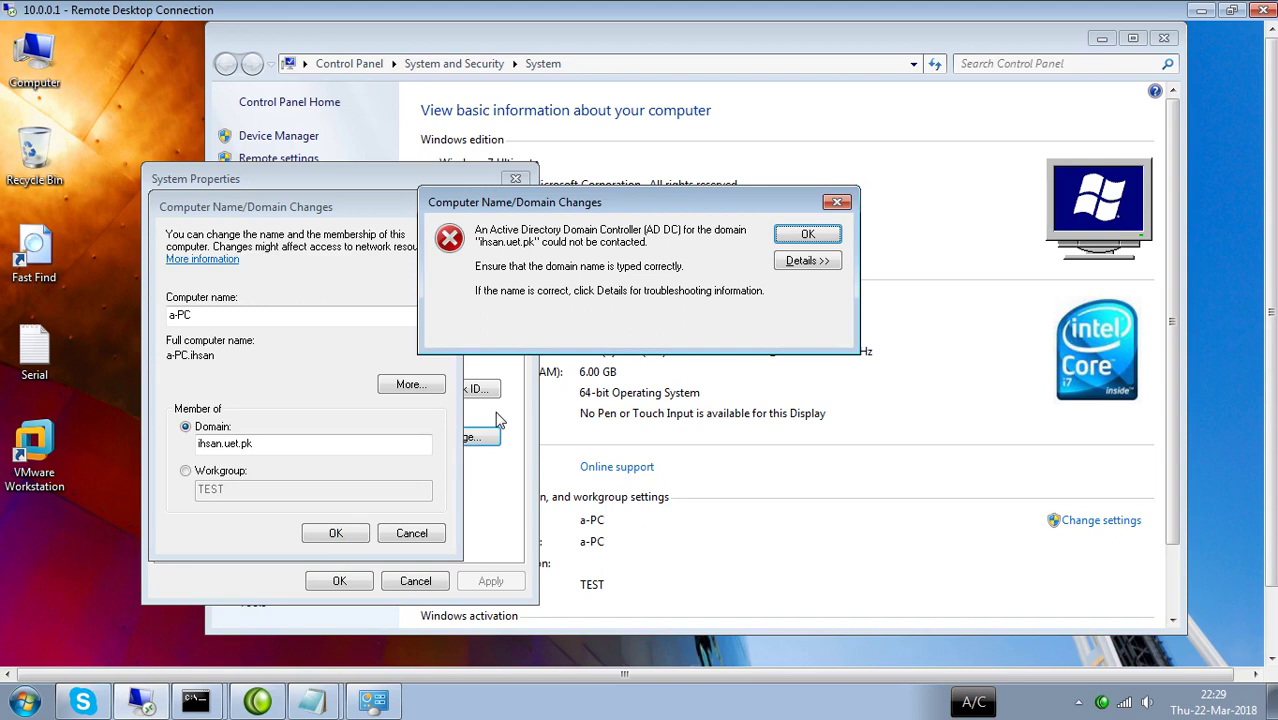
click(838, 204)
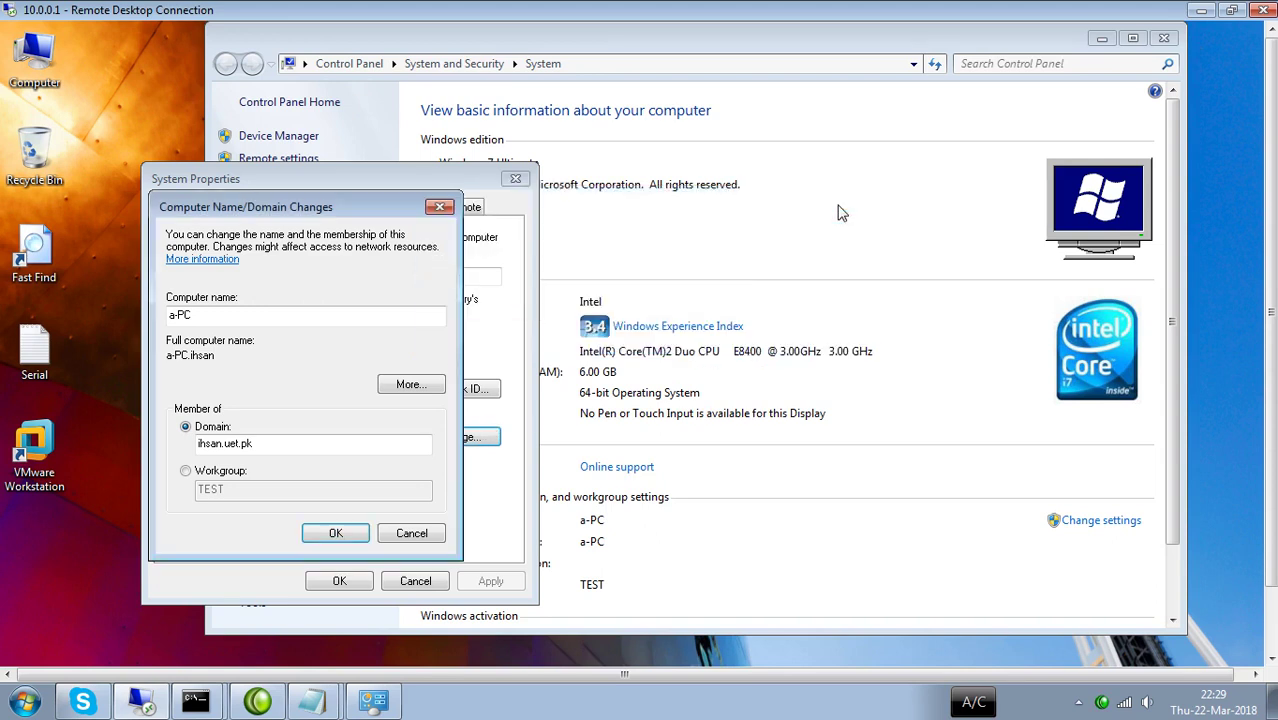
Close the system dialogs and open the client's network adapter list.
click(440, 207)
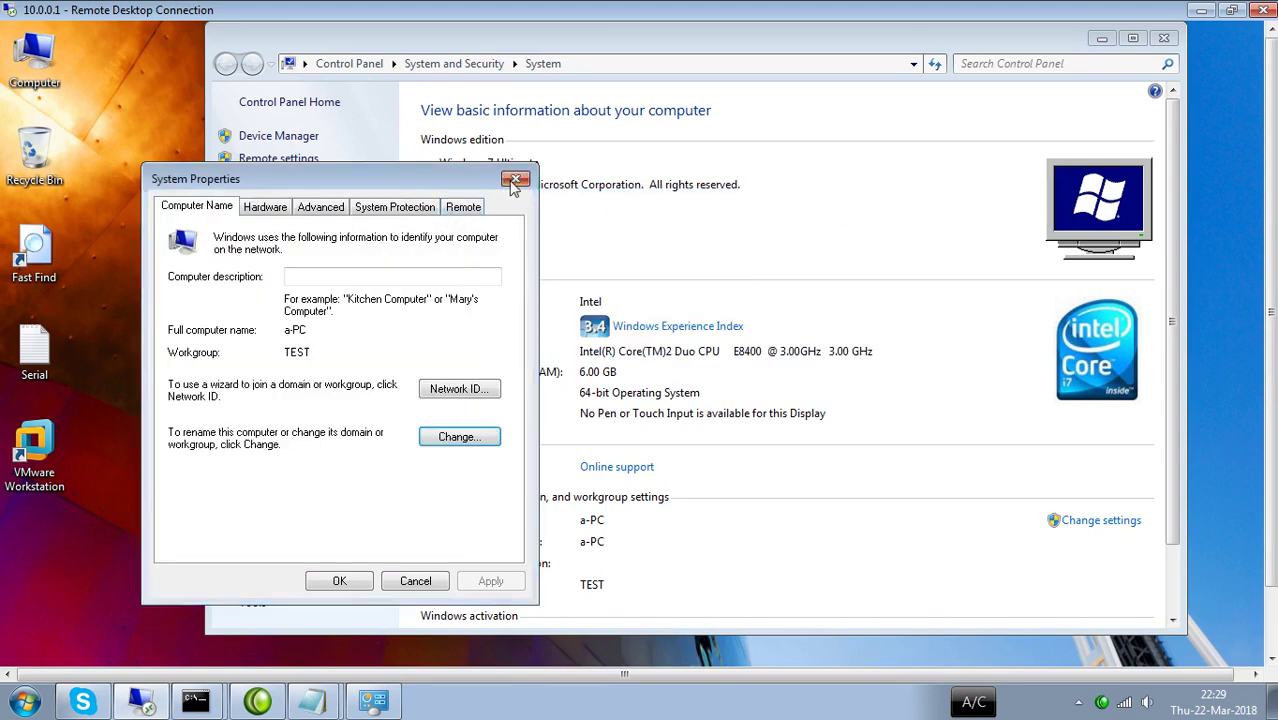
click(515, 181)
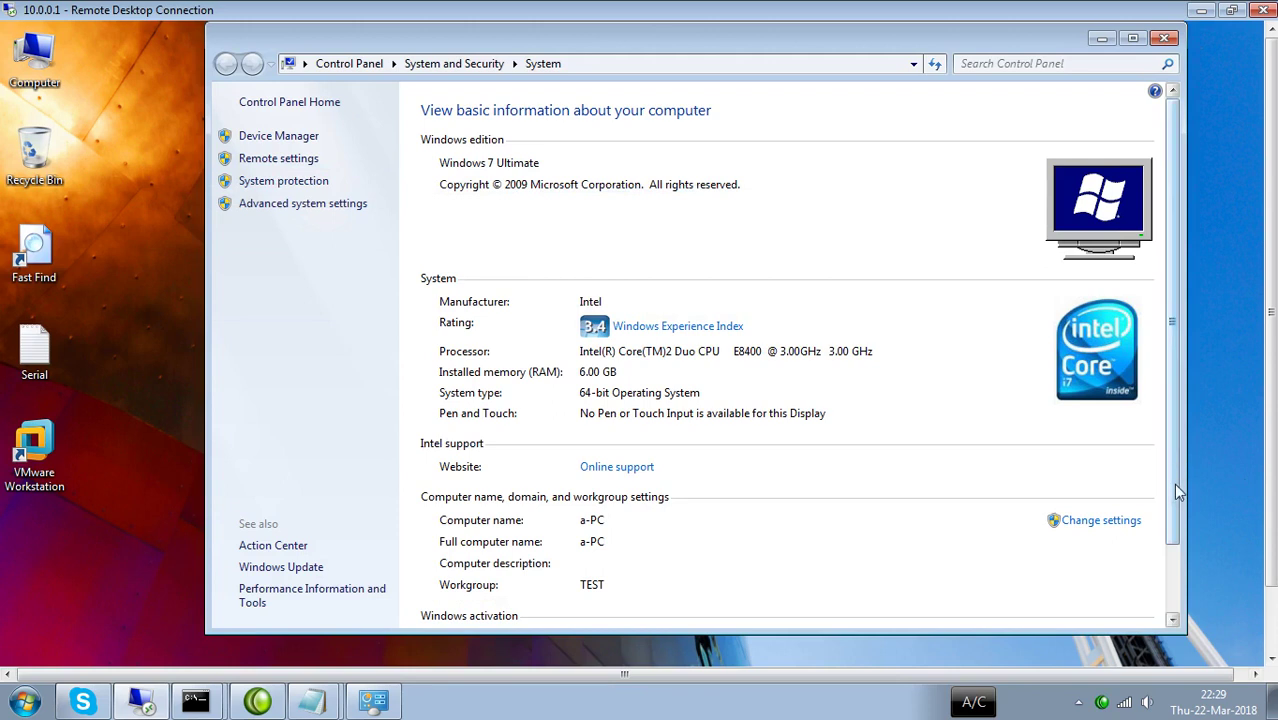
drag(1173, 483, 1184, 556)
drag(1271, 500, 1271, 574)
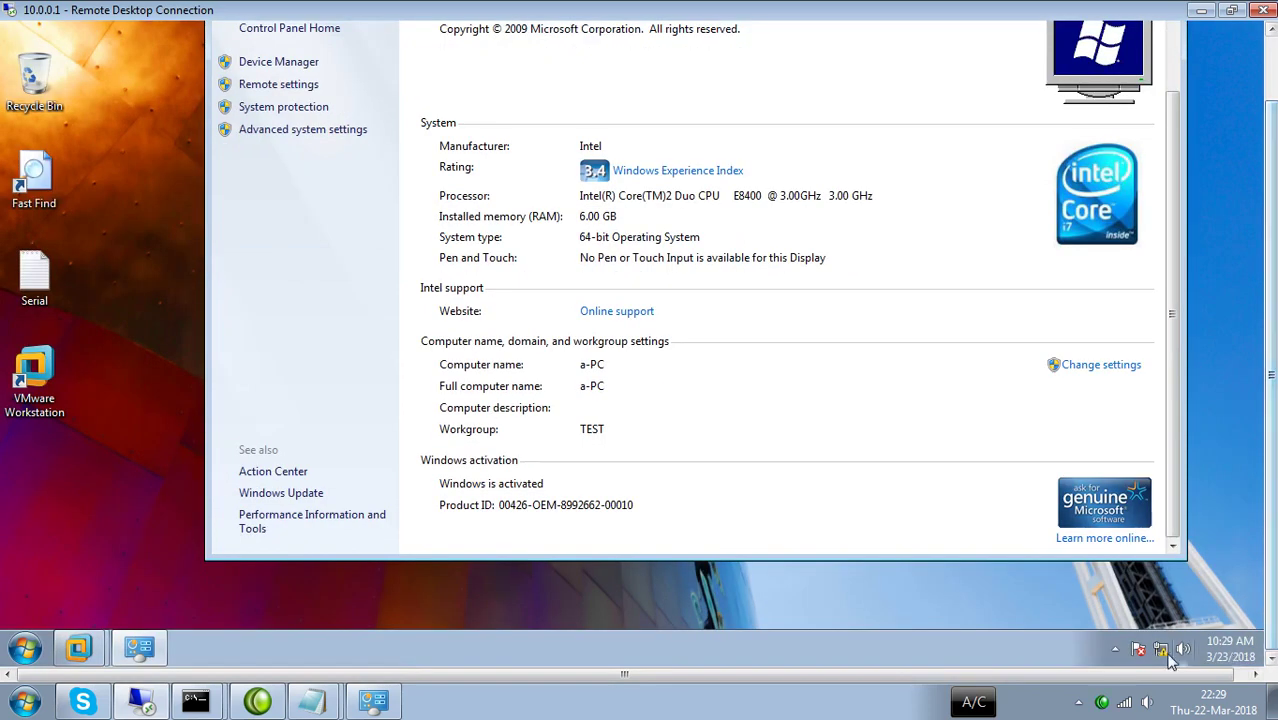
right_click(1160, 648)
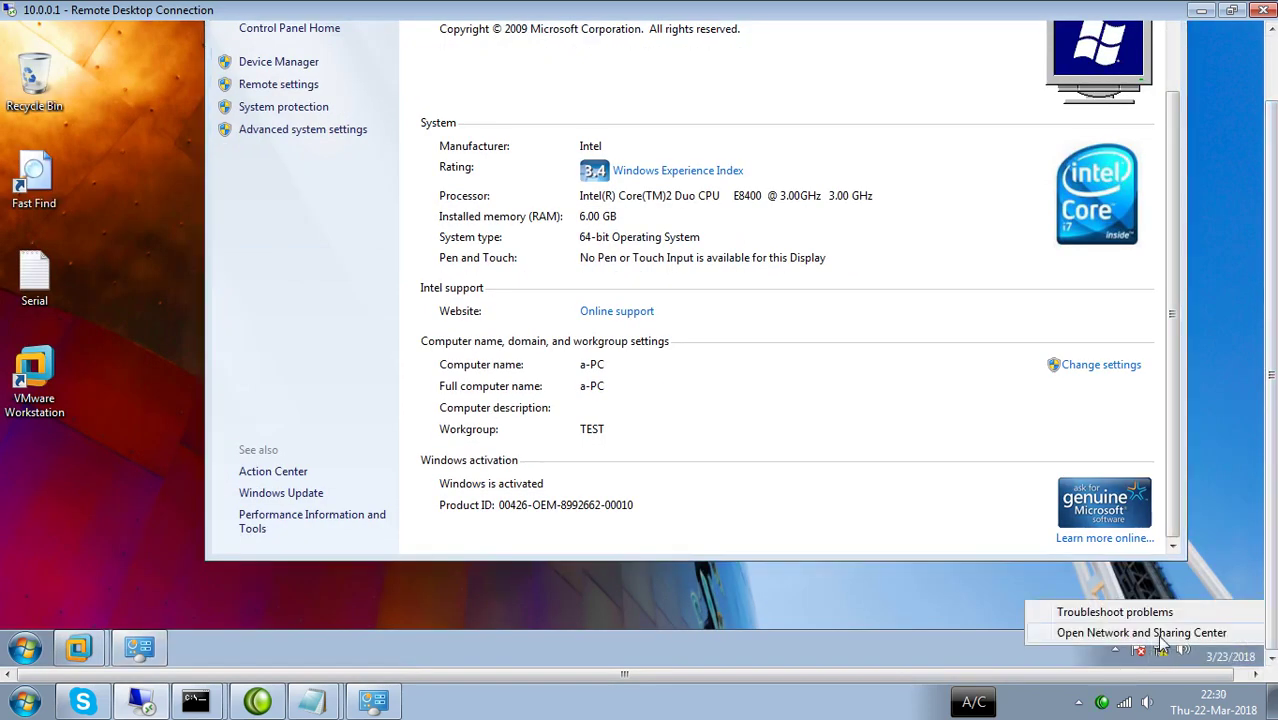
click(1160, 638)
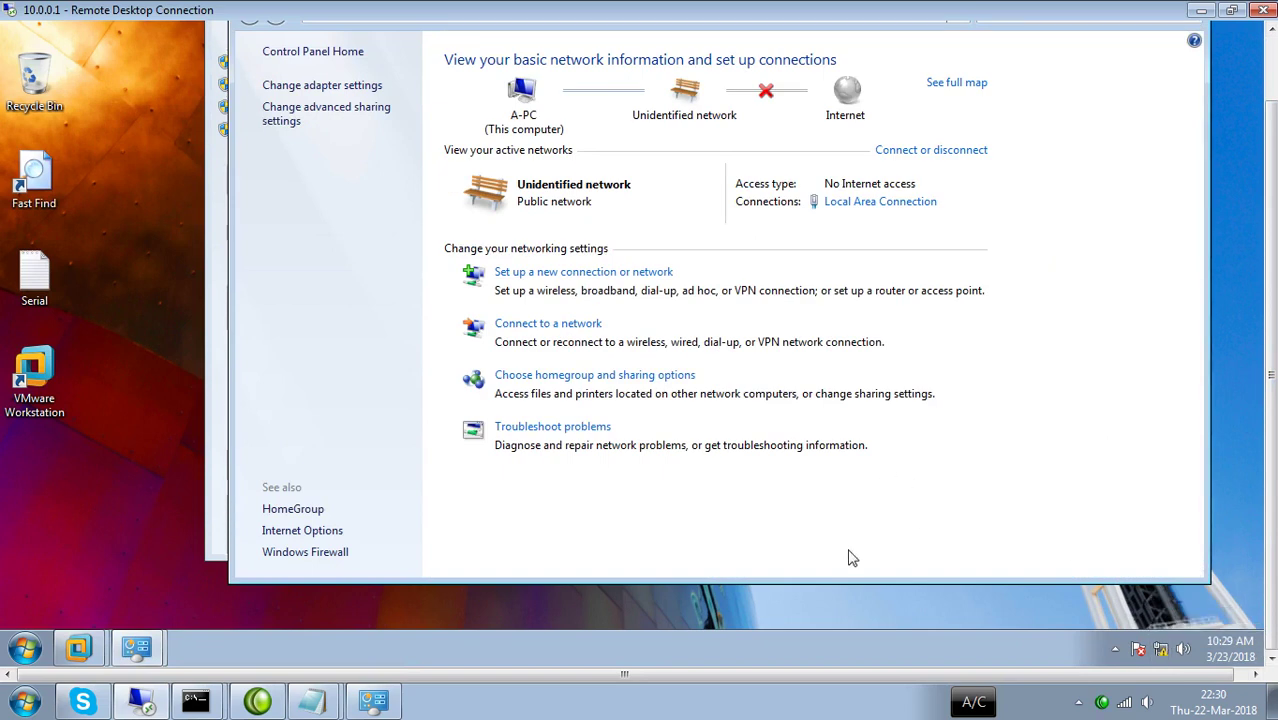
drag(1269, 368, 1268, 280)
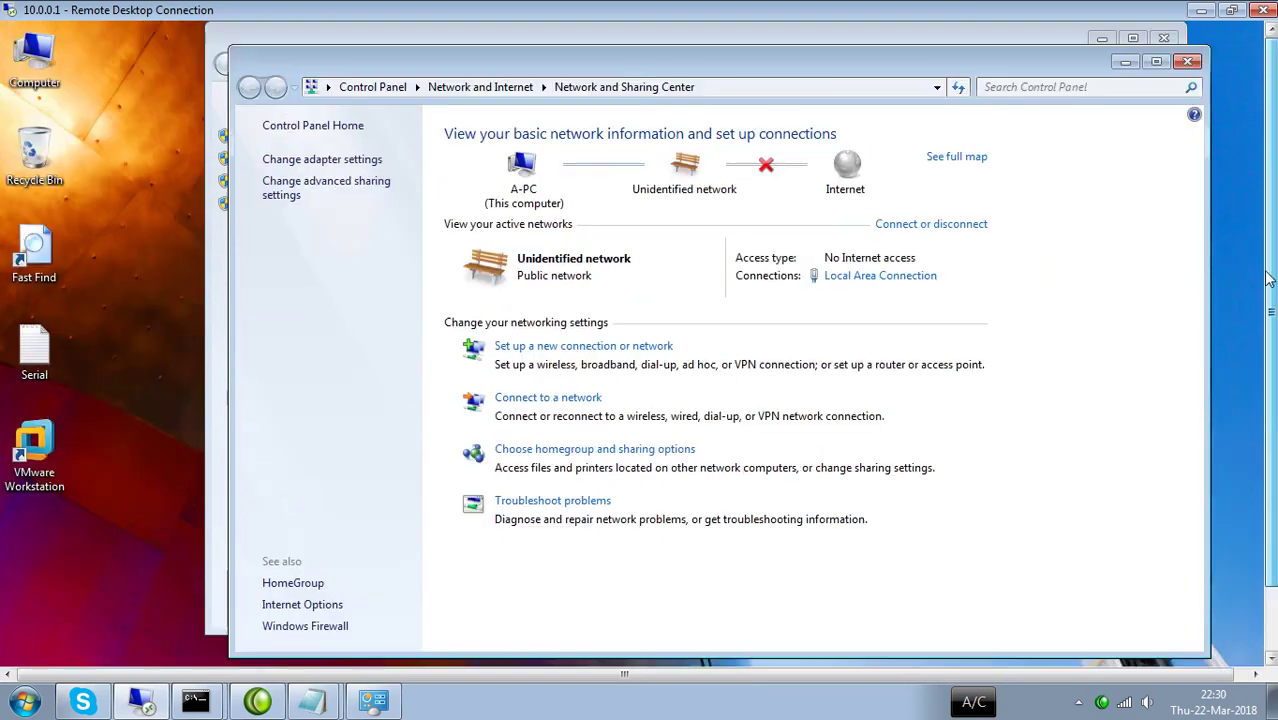
click(290, 159)
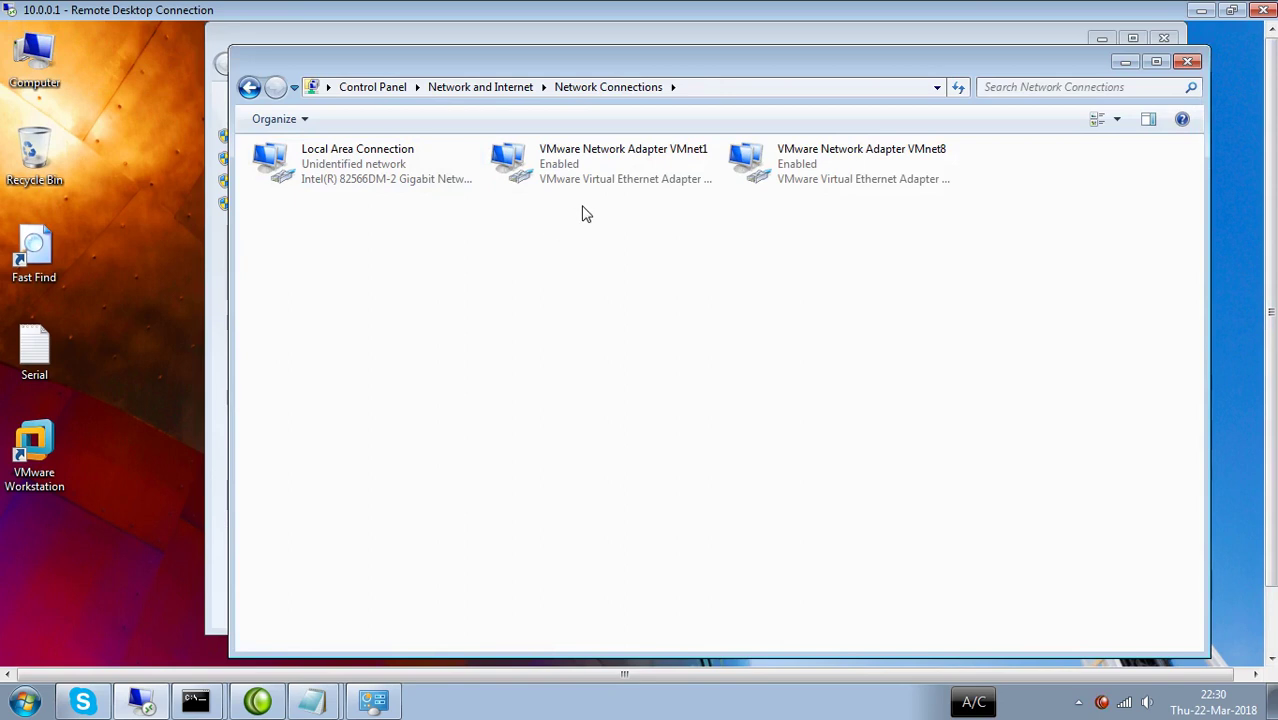
Open the IPv4 properties of Local Area Connection.
right_click(584, 175)
click(507, 265)
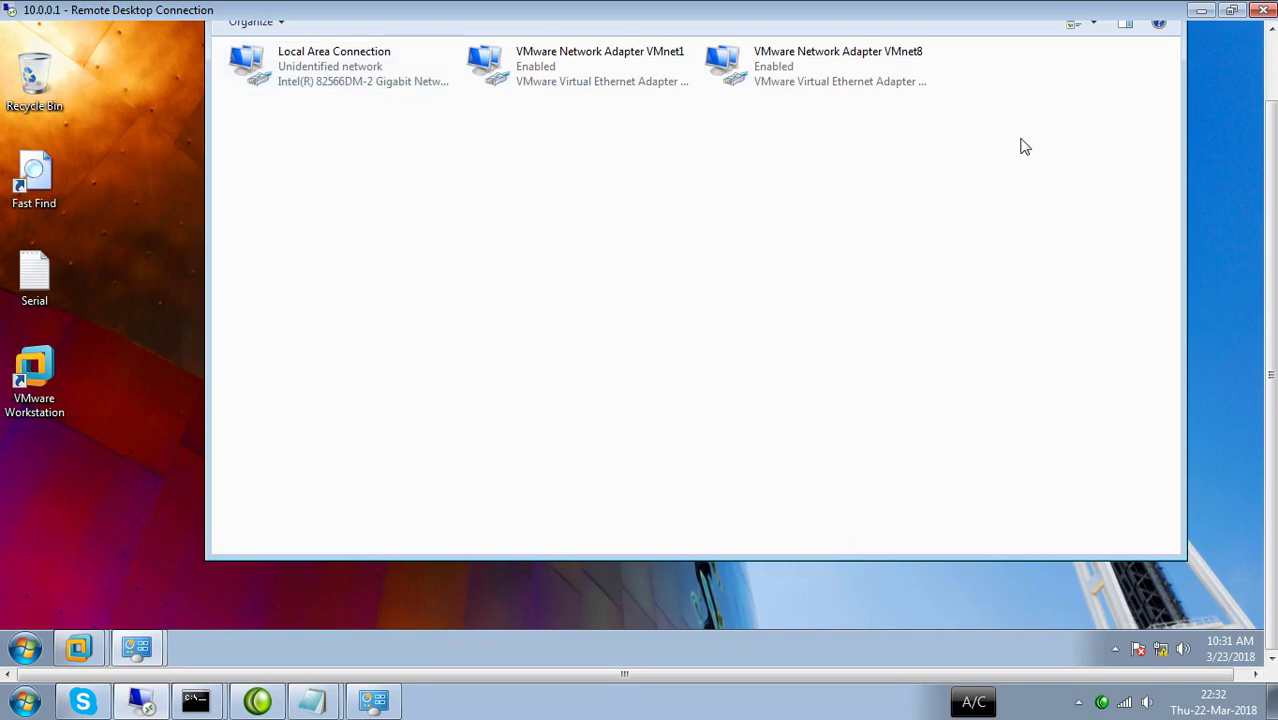
drag(1274, 157, 1276, 80)
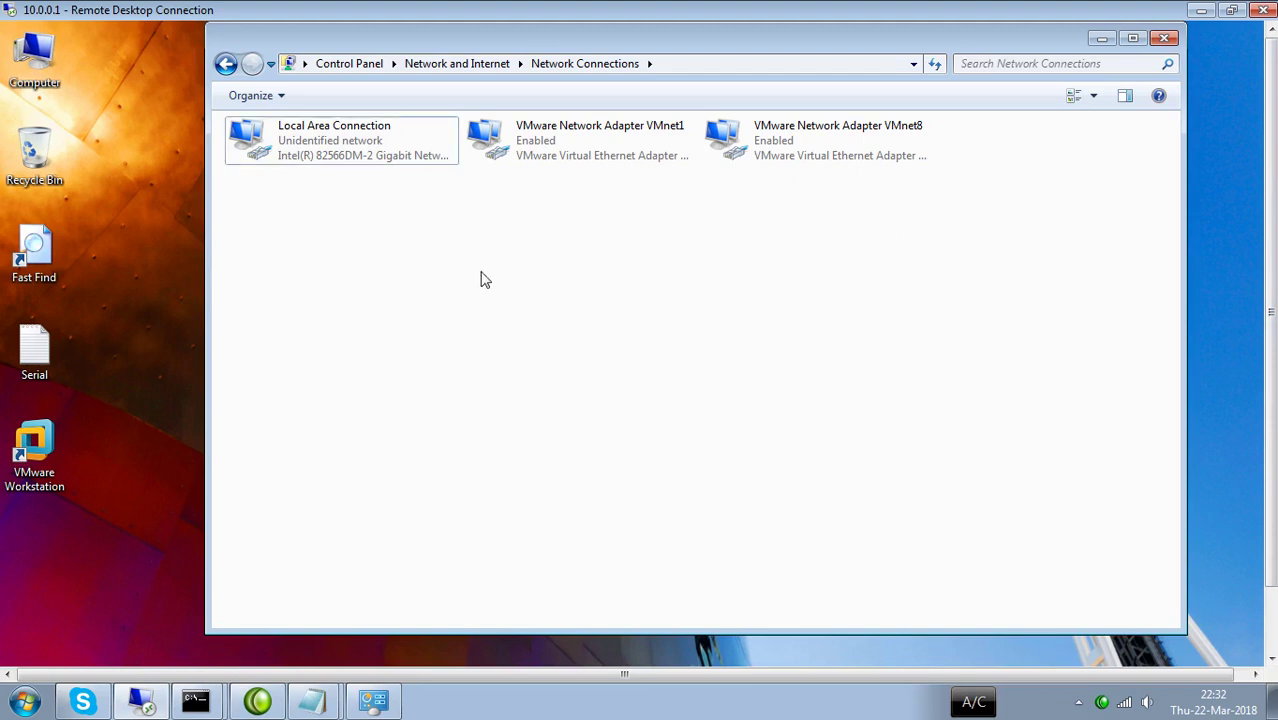
right_click(342, 147)
click(417, 355)
right_click(321, 146)
click(371, 327)
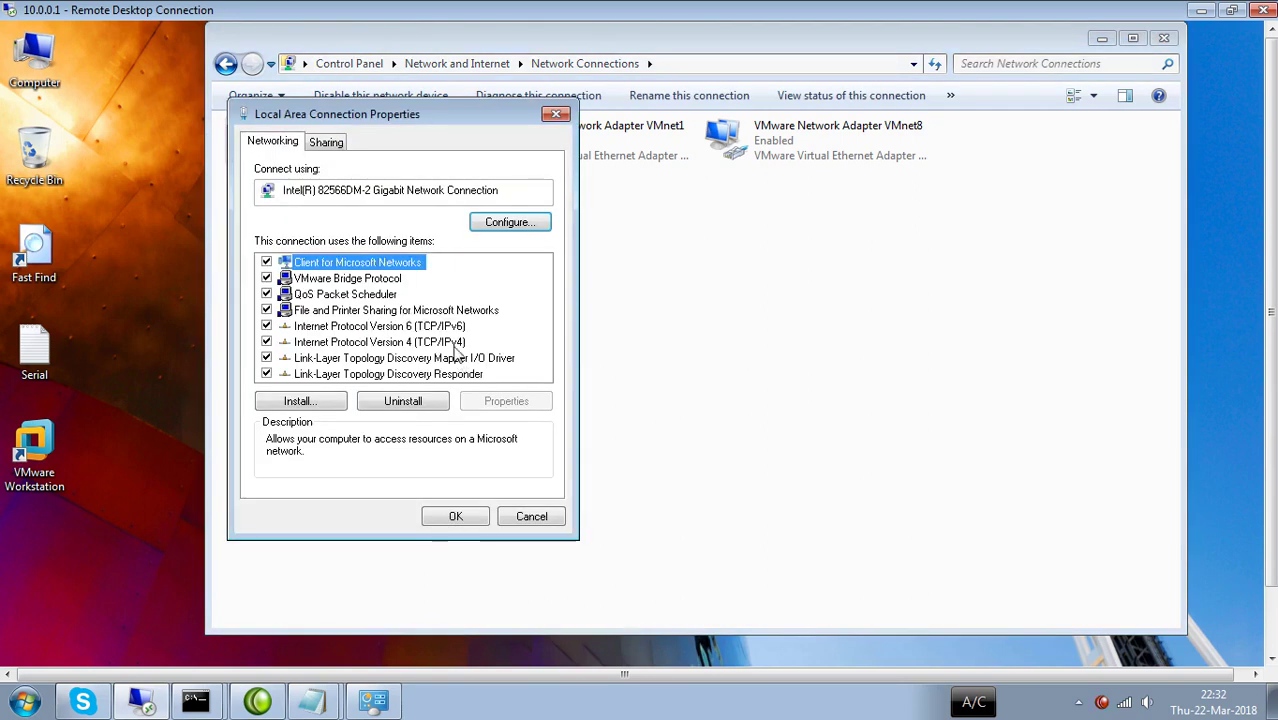
double_click(458, 343)
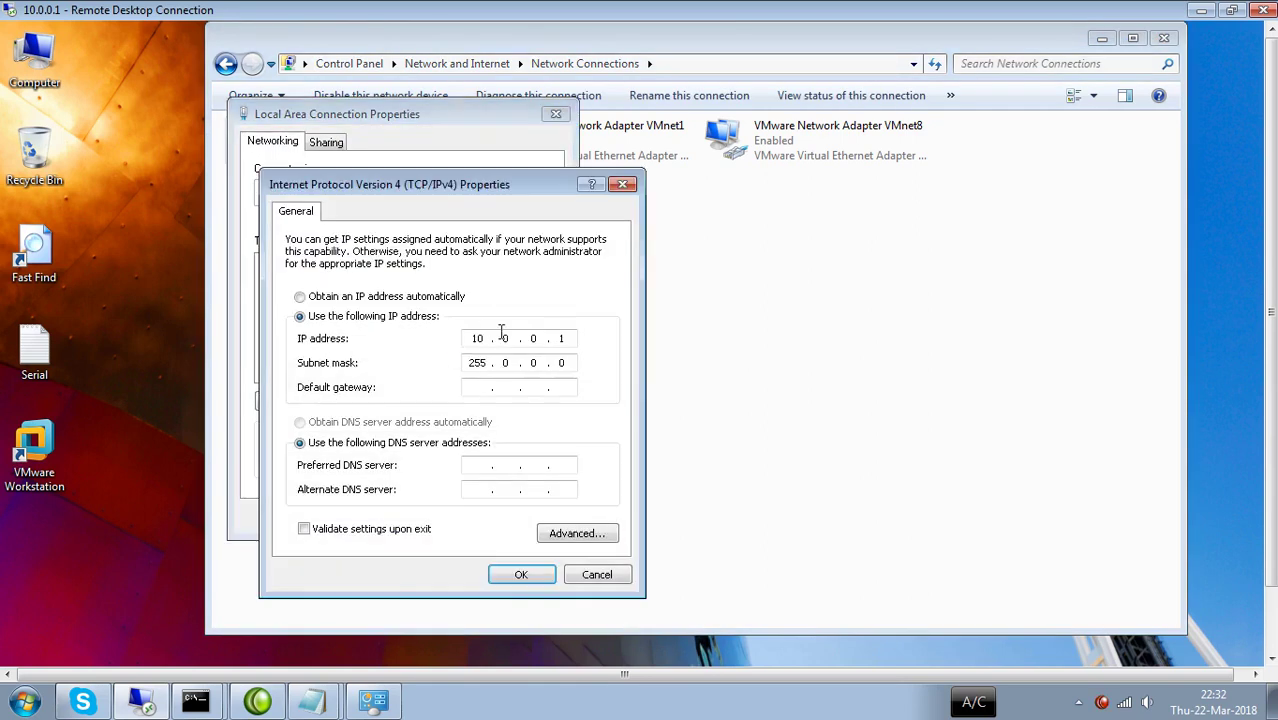
Set the preferred DNS server to 10.0.0.200, apply, and close the network window.
click(481, 465)
text(10.0.0.200)
click(521, 576)
click(451, 515)
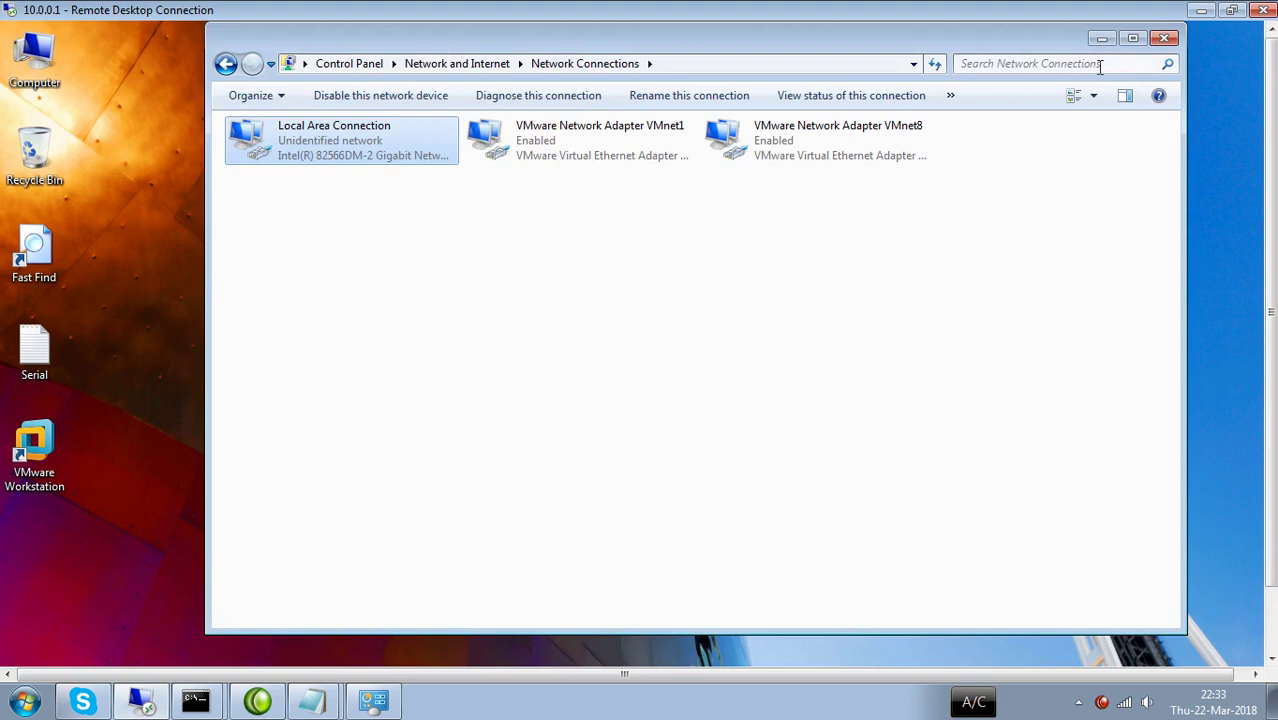
click(1160, 40)
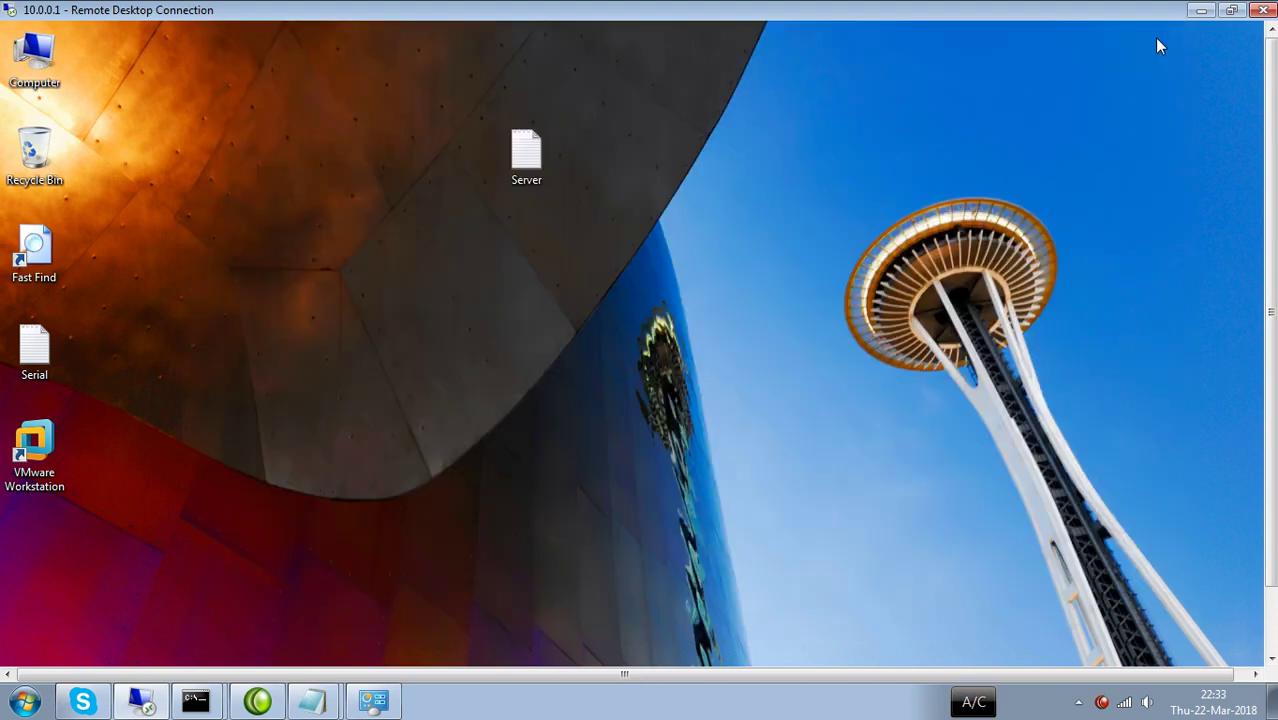
Open the computer name and domain settings from the Computer item's System properties.
right_click(10, 74)
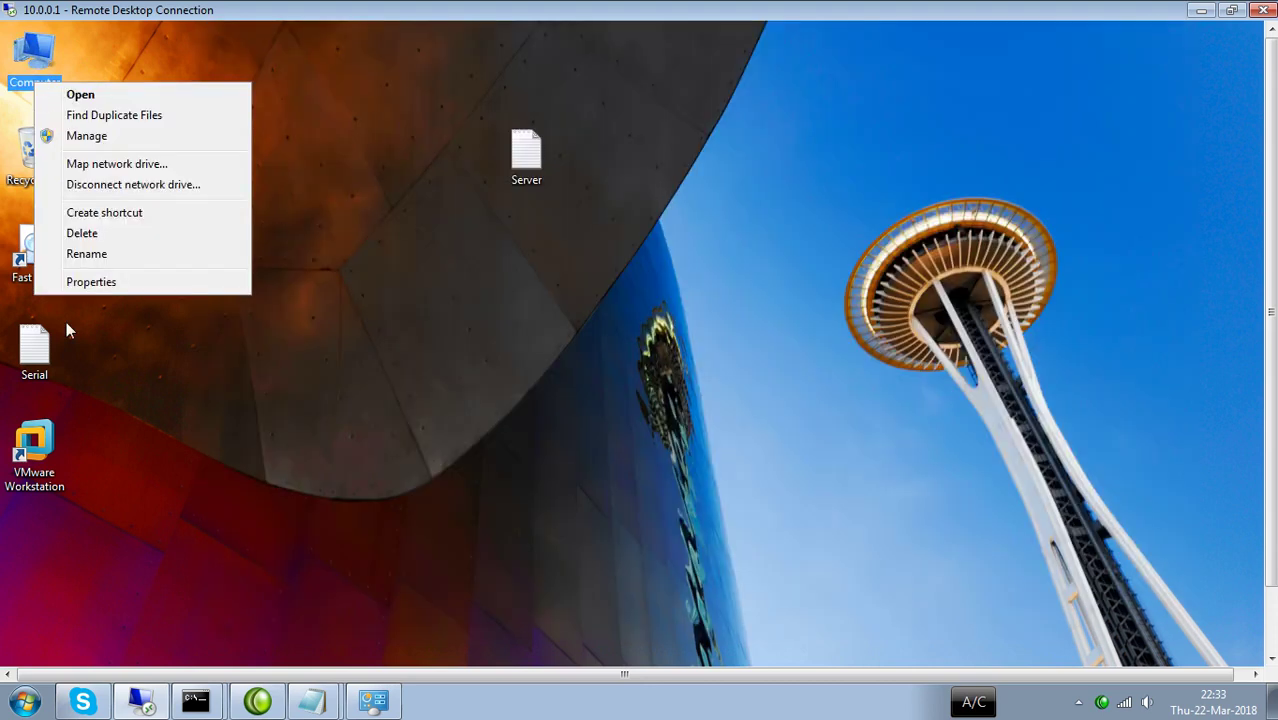
click(110, 283)
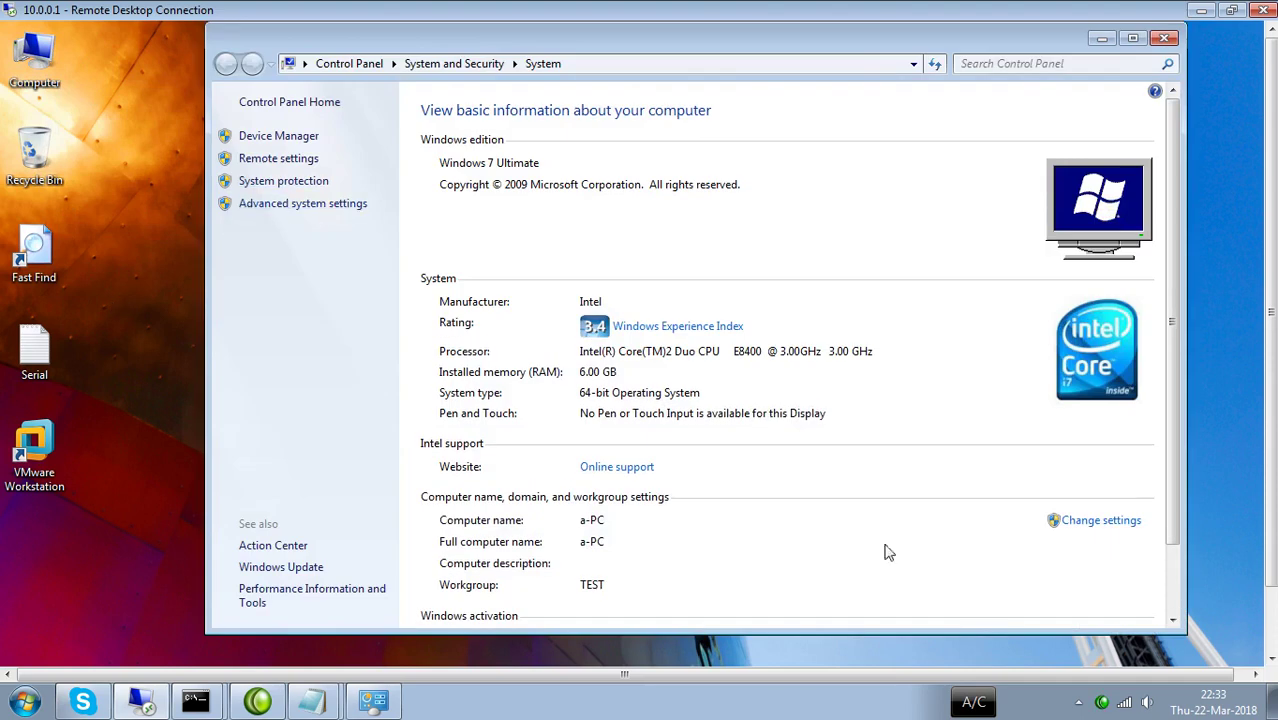
click(1100, 521)
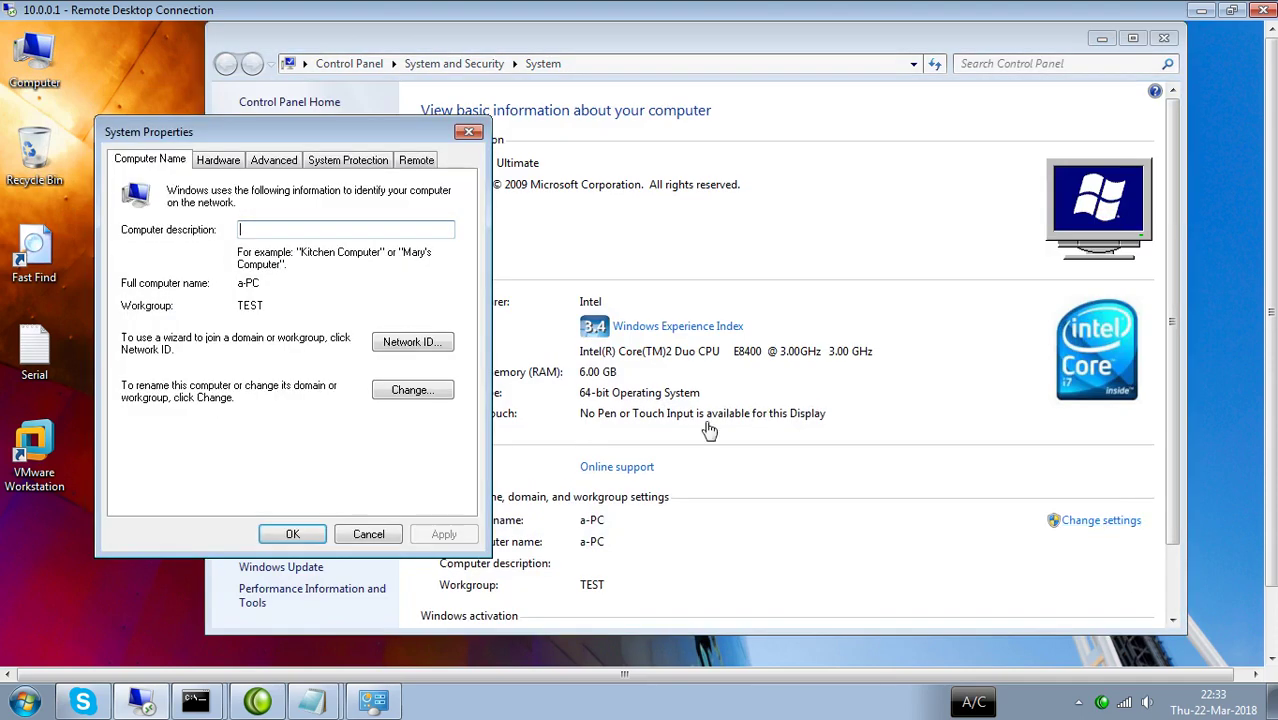
Make the computer a member of domain ihsan.uet.pk and open the More... DNS suffix settings.
click(403, 394)
click(160, 381)
click(168, 398)
text(ihsan.)
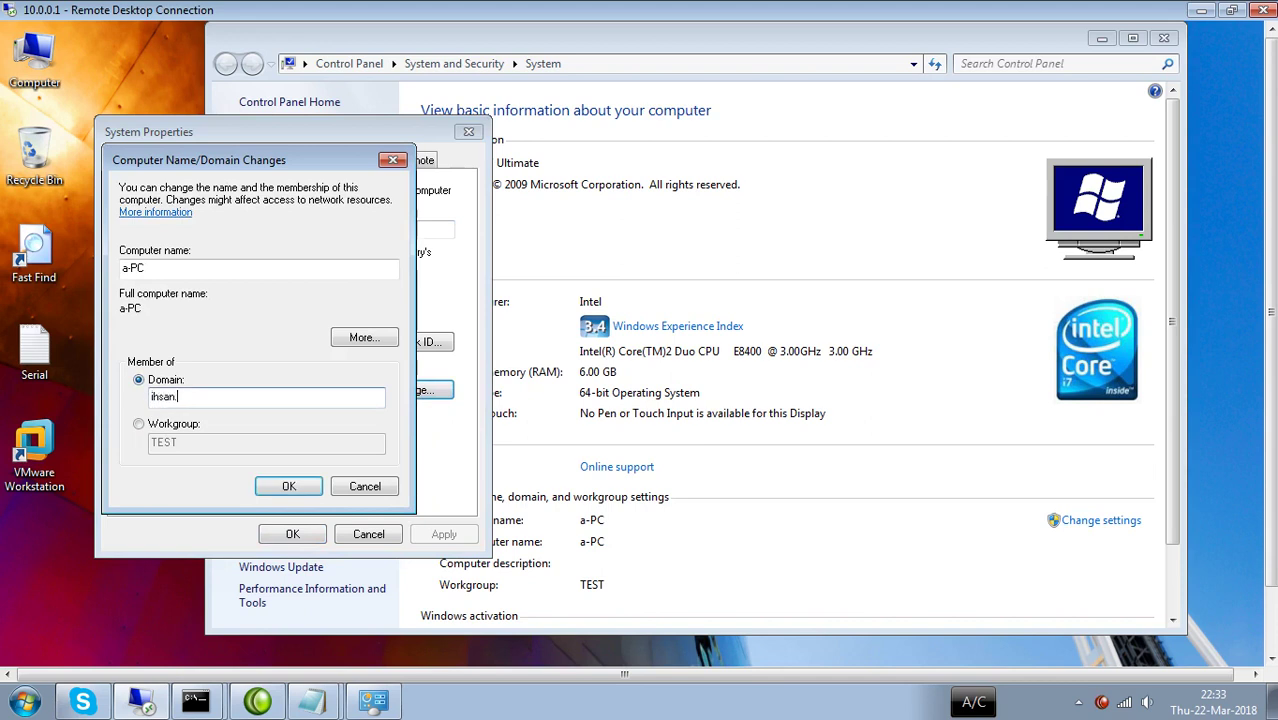
text(uet.pk)
click(359, 340)
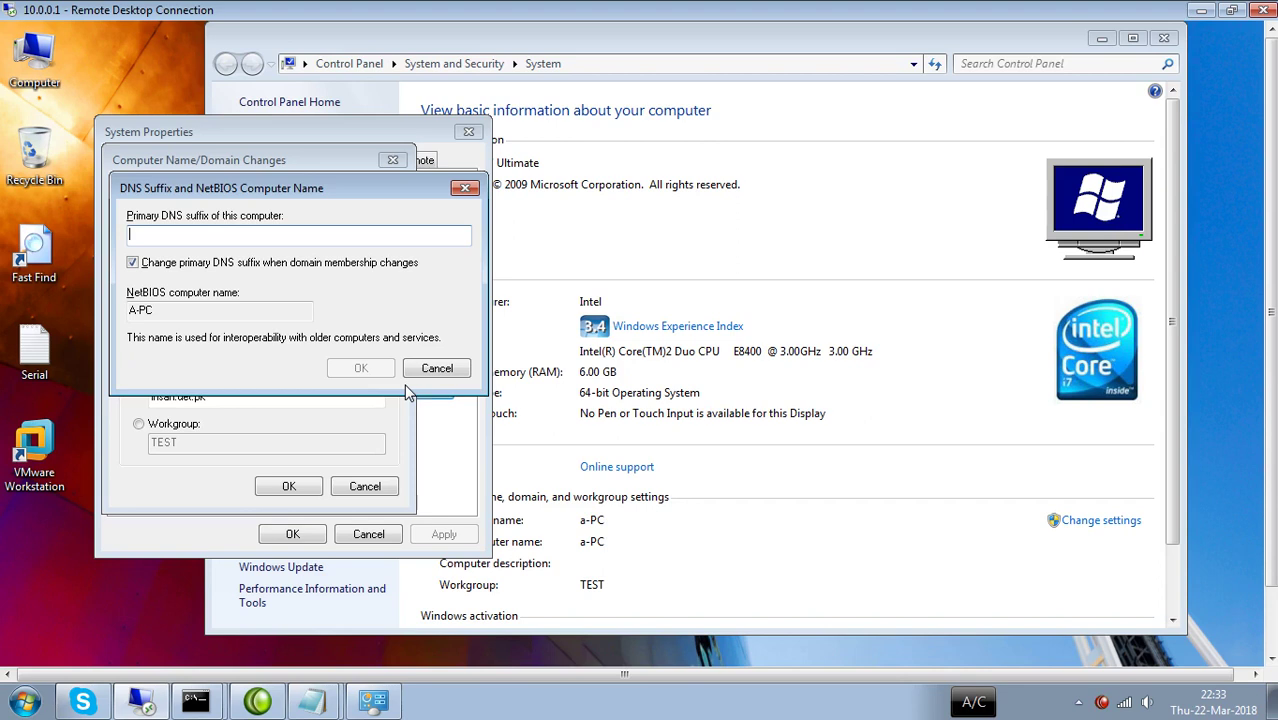
Enter ihsan as the primary DNS suffix and confirm it with OK.
click(420, 370)
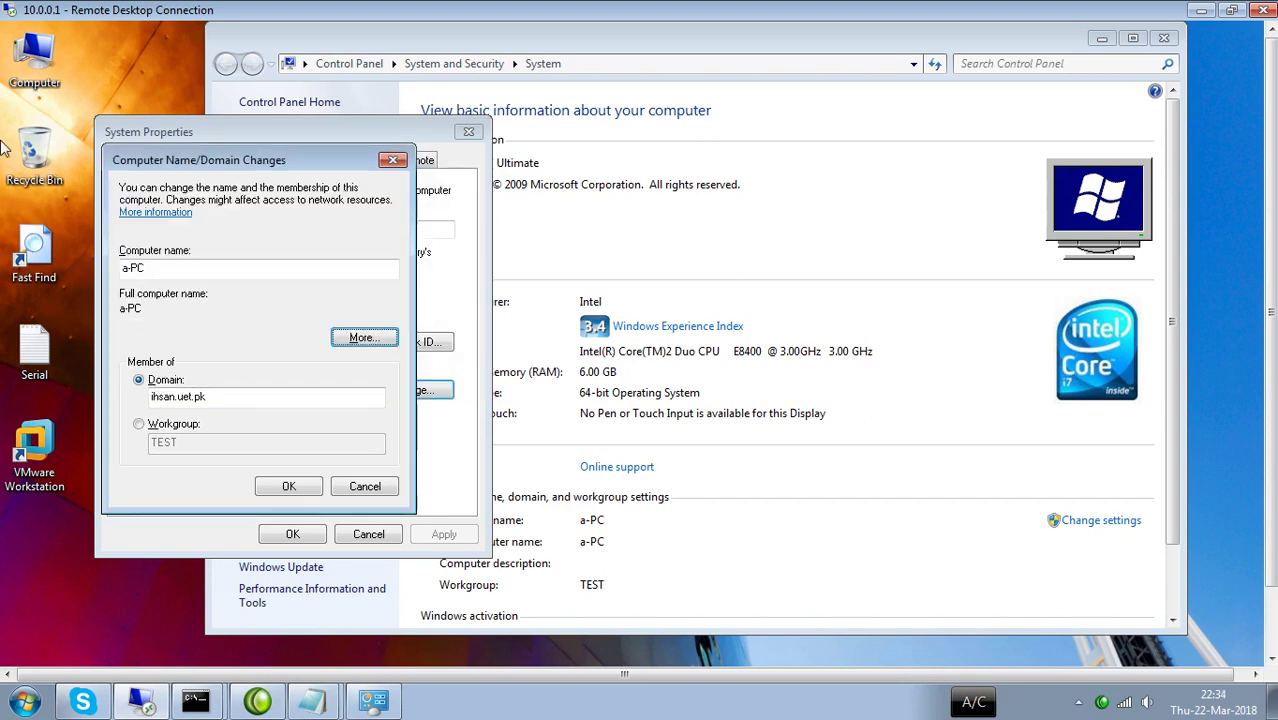
click(358, 340)
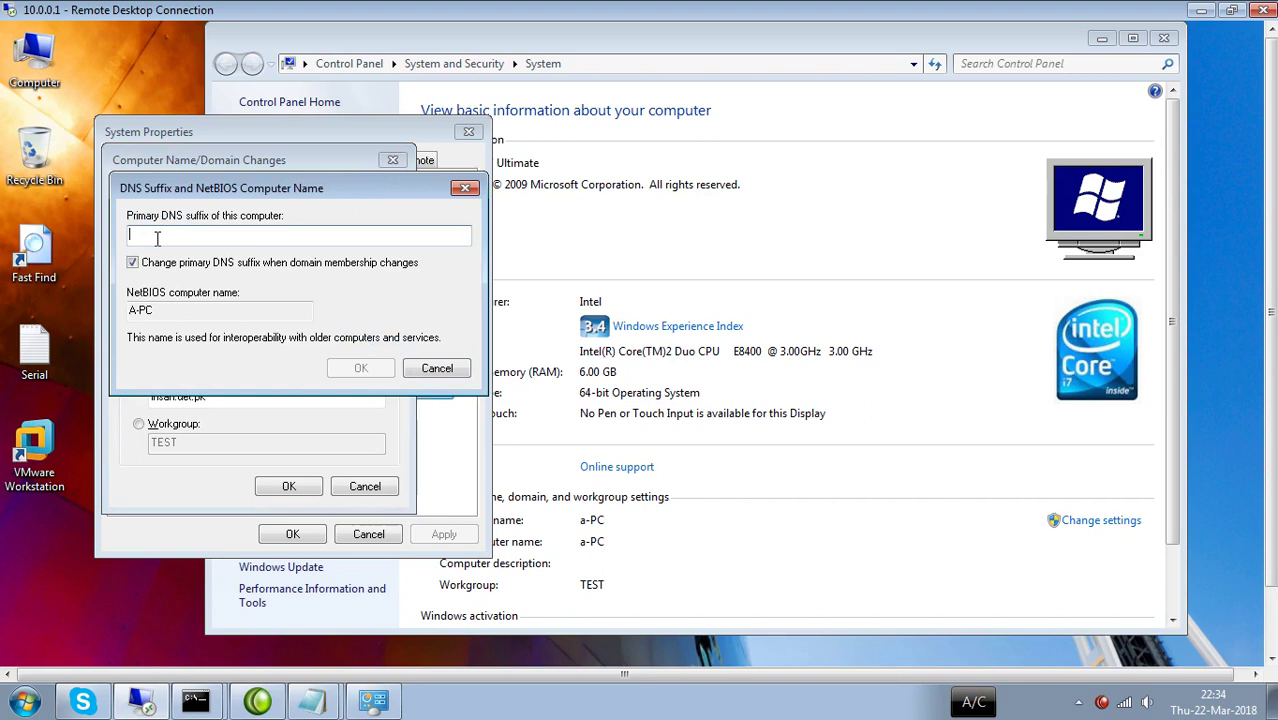
text(ihsan)
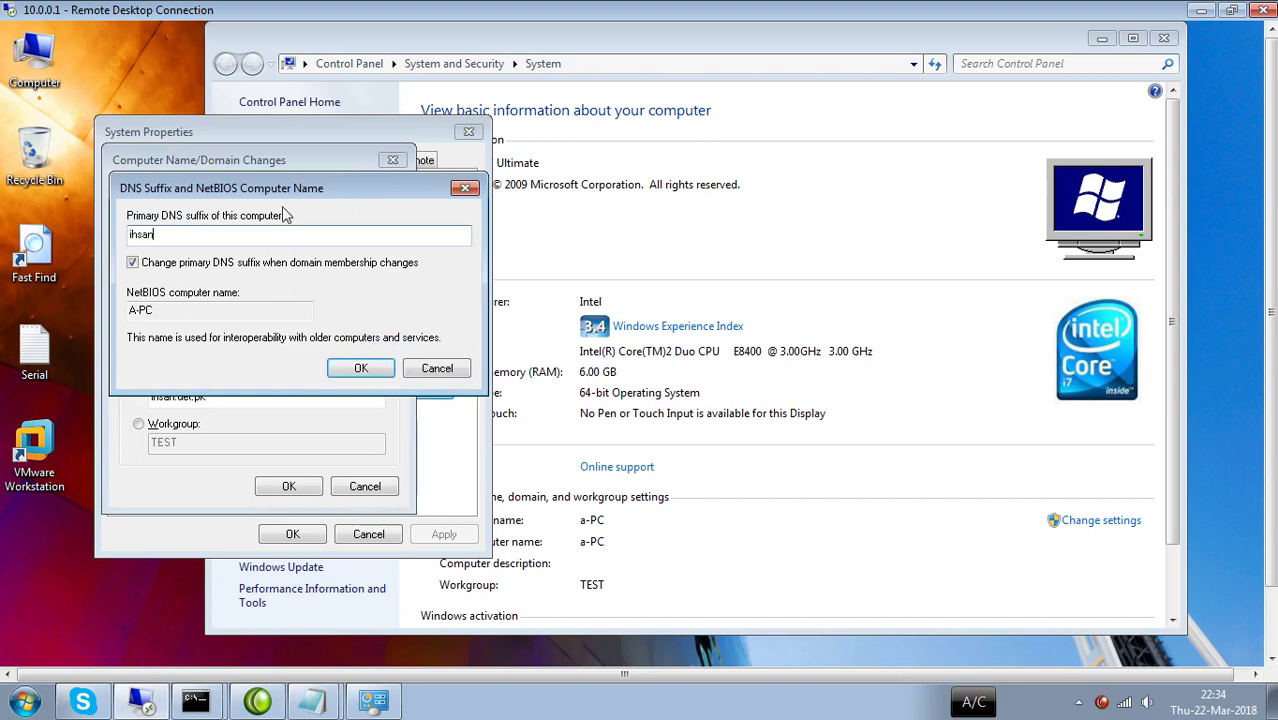
click(292, 131)
drag(290, 125, 290, 127)
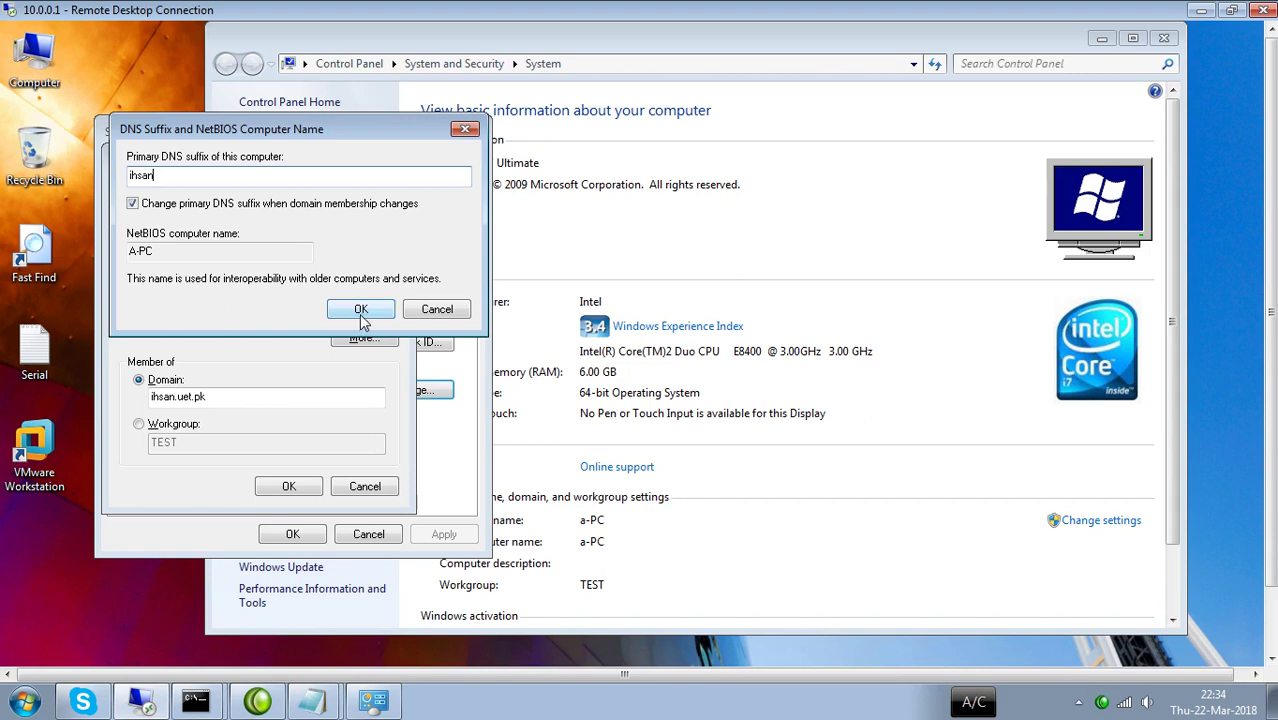
click(361, 311)
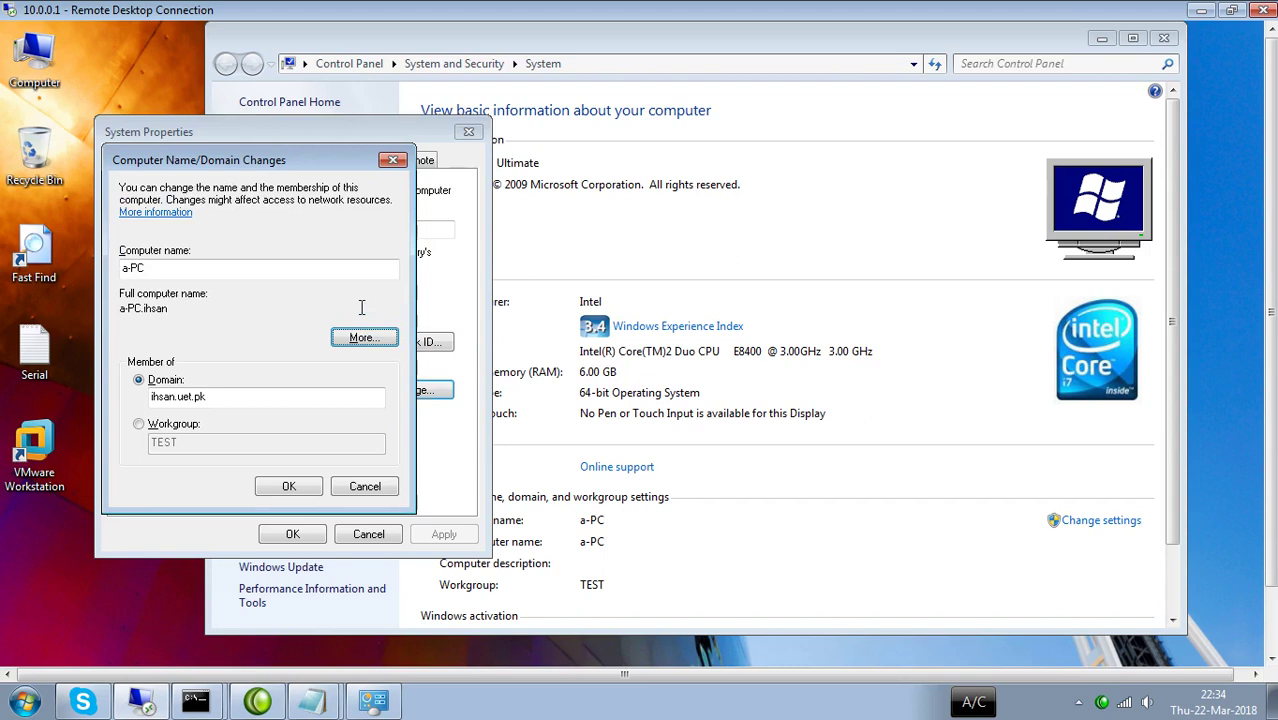
Submit the ihsan.uet.pk join with the administrator user name and its password.
click(288, 487)
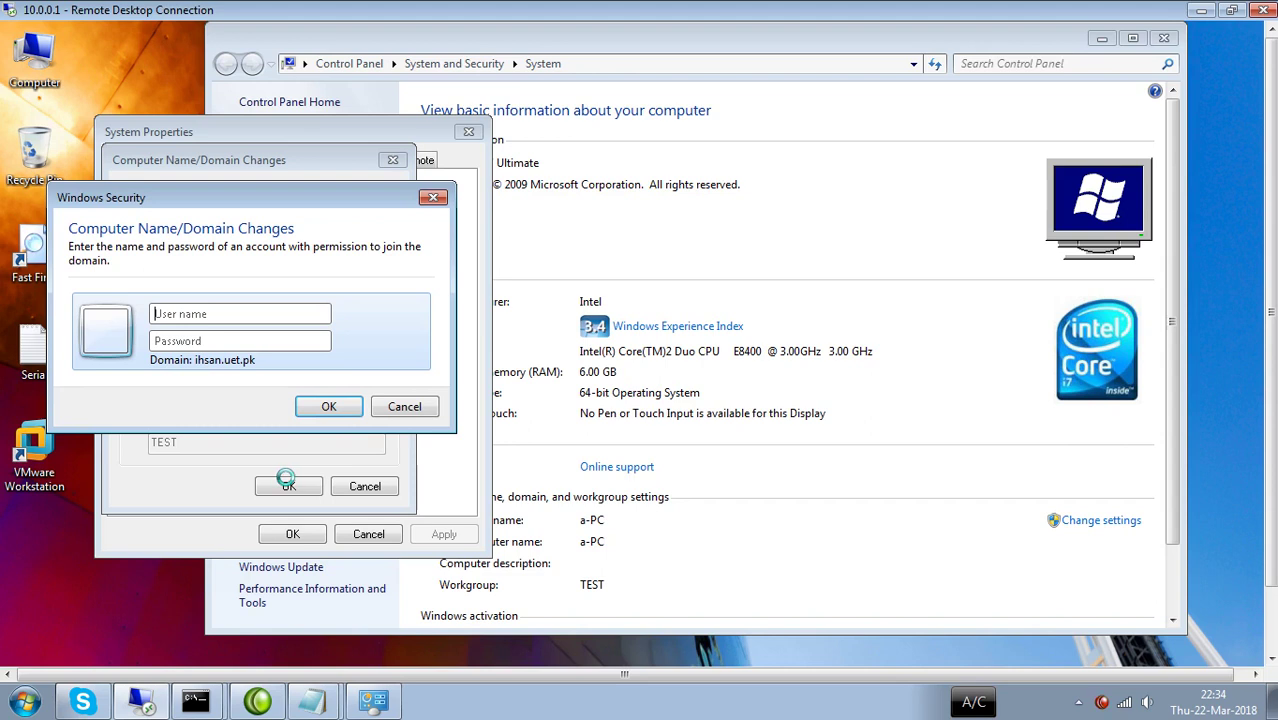
text(administrator)
key(Tab)
text(1234)
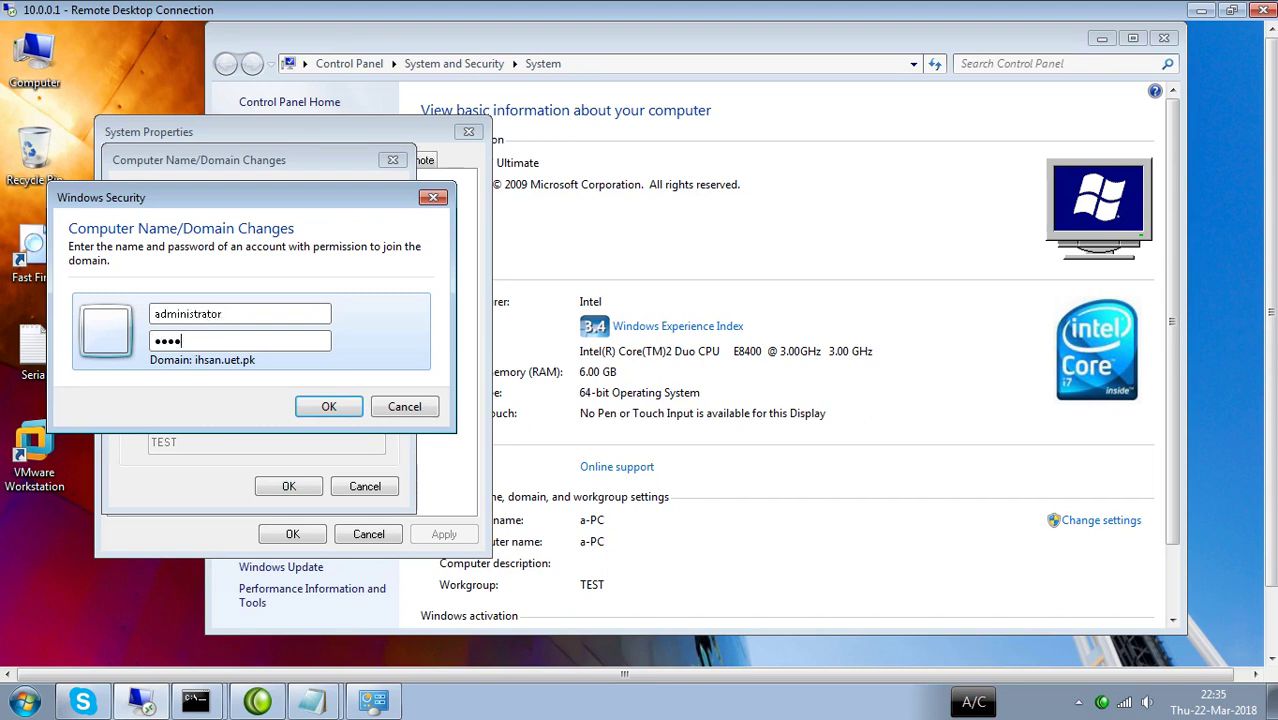
text(56789)
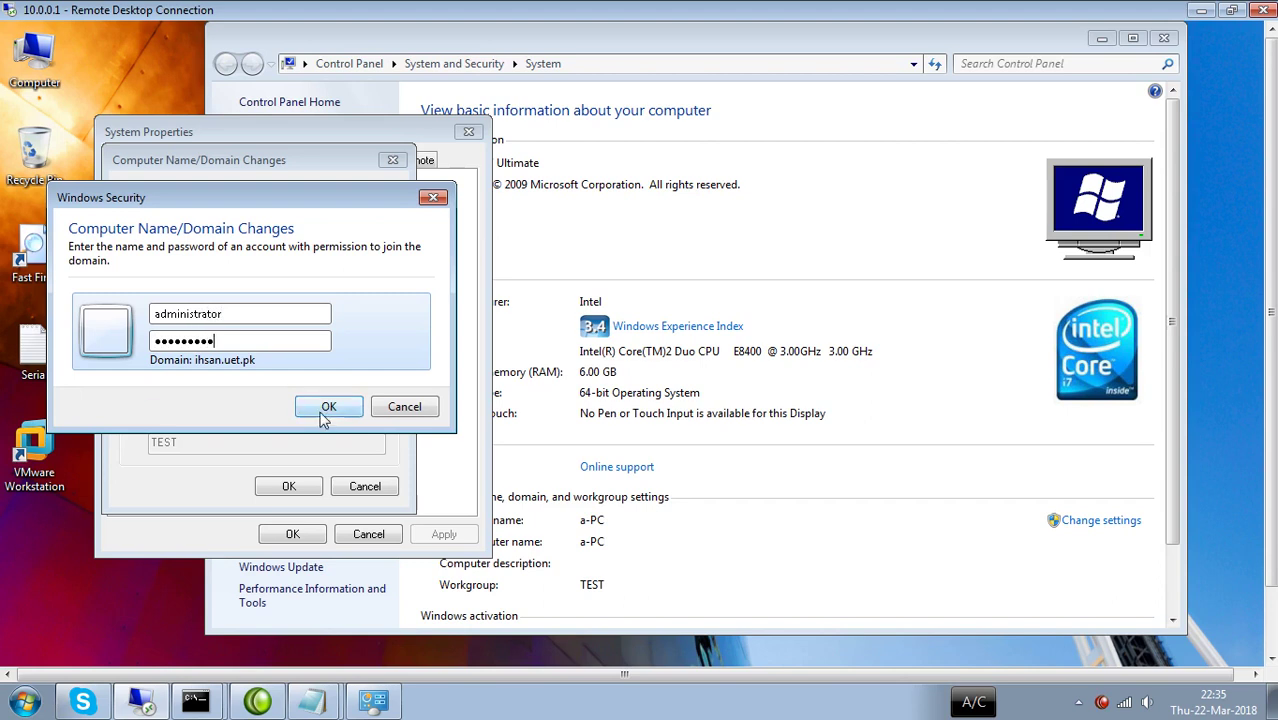
click(329, 408)
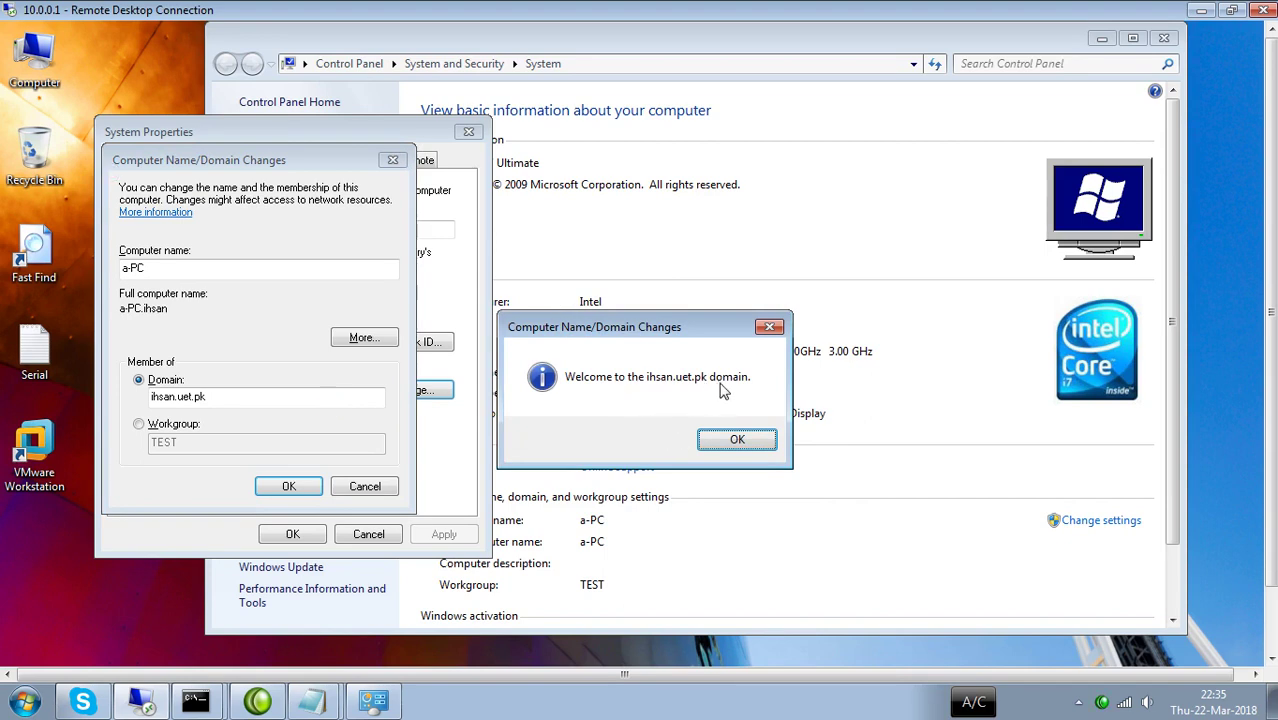
Acknowledge the domain welcome and restart-required messages, then close System Properties.
click(735, 440)
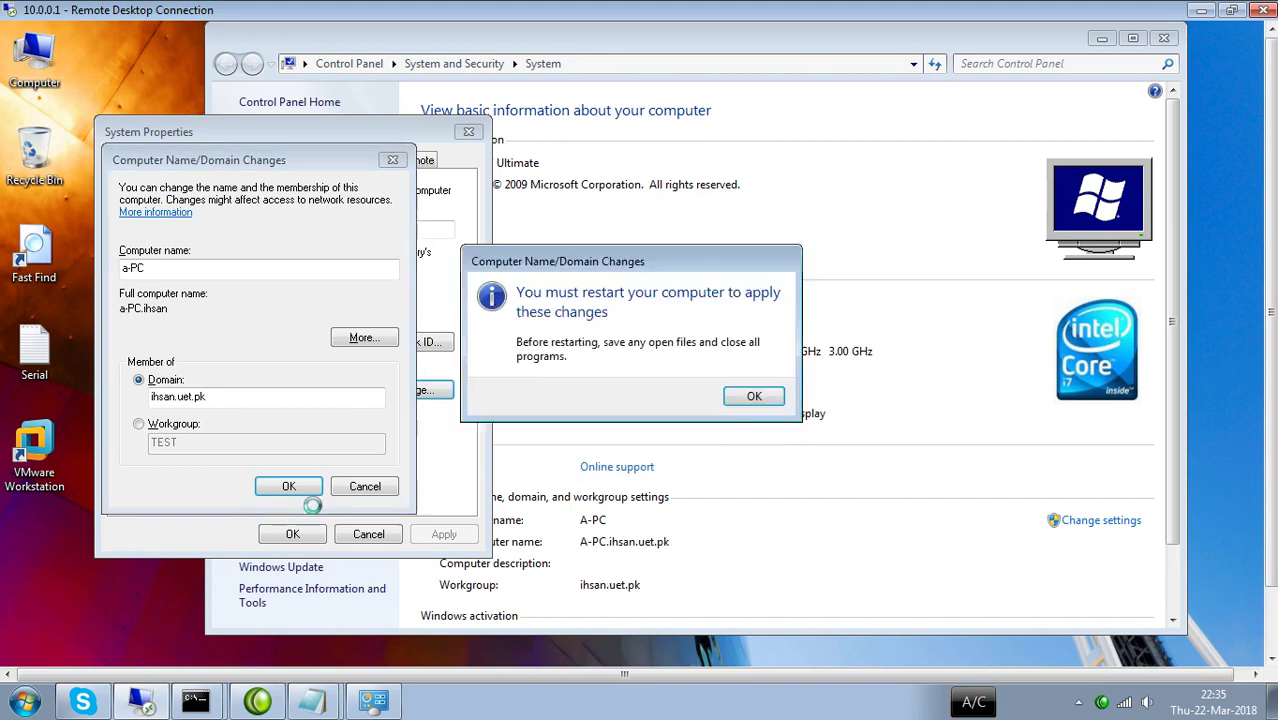
click(740, 400)
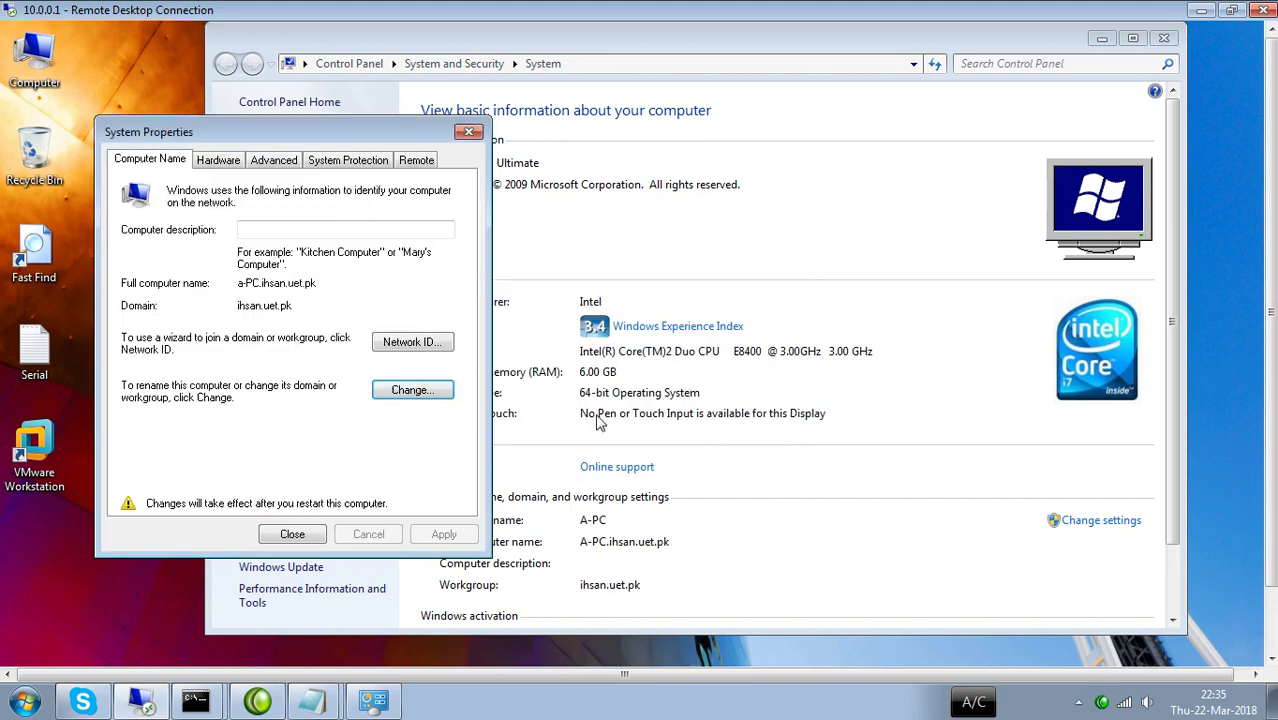
click(291, 535)
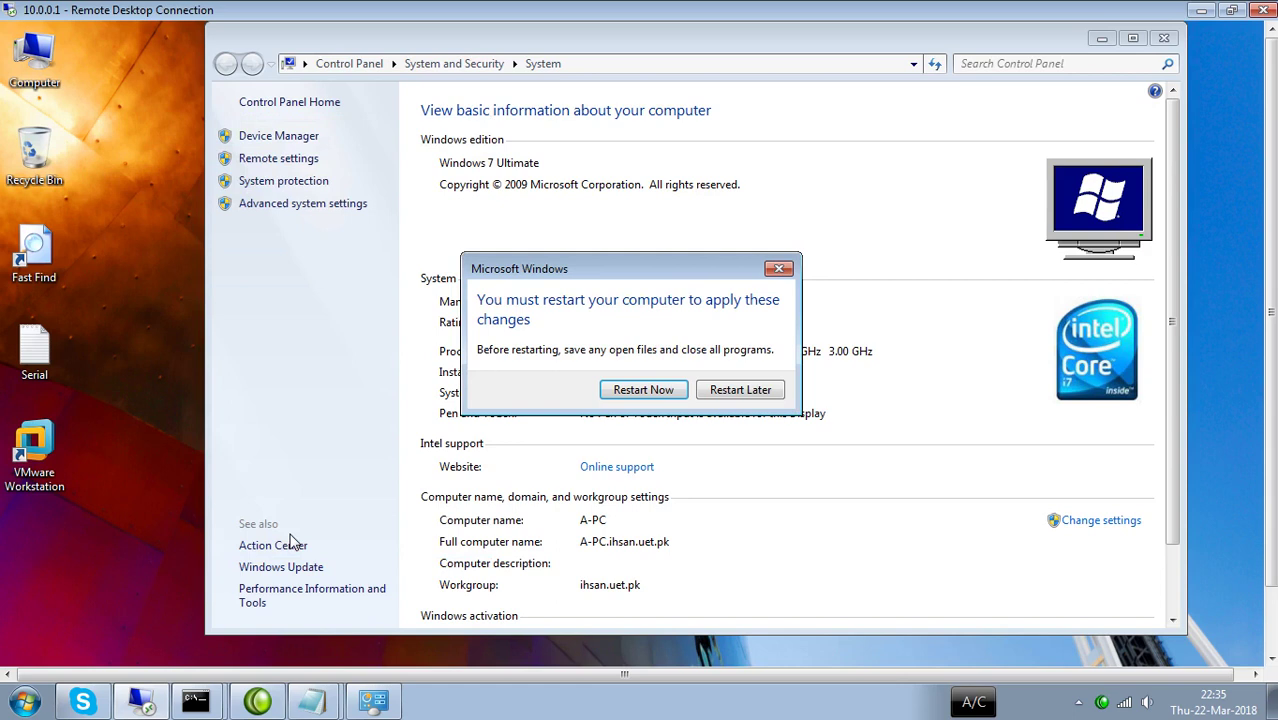
Choose to restart now and force it despite open programs.
click(643, 392)
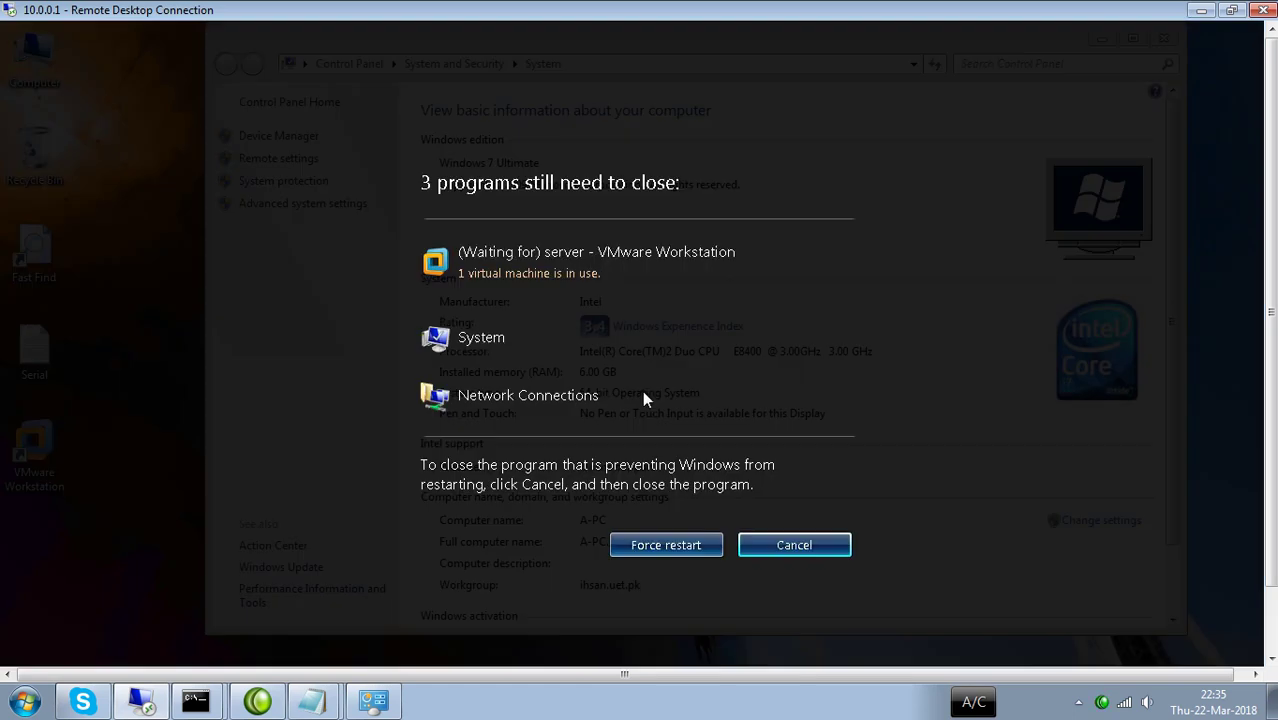
click(659, 545)
click(659, 545)
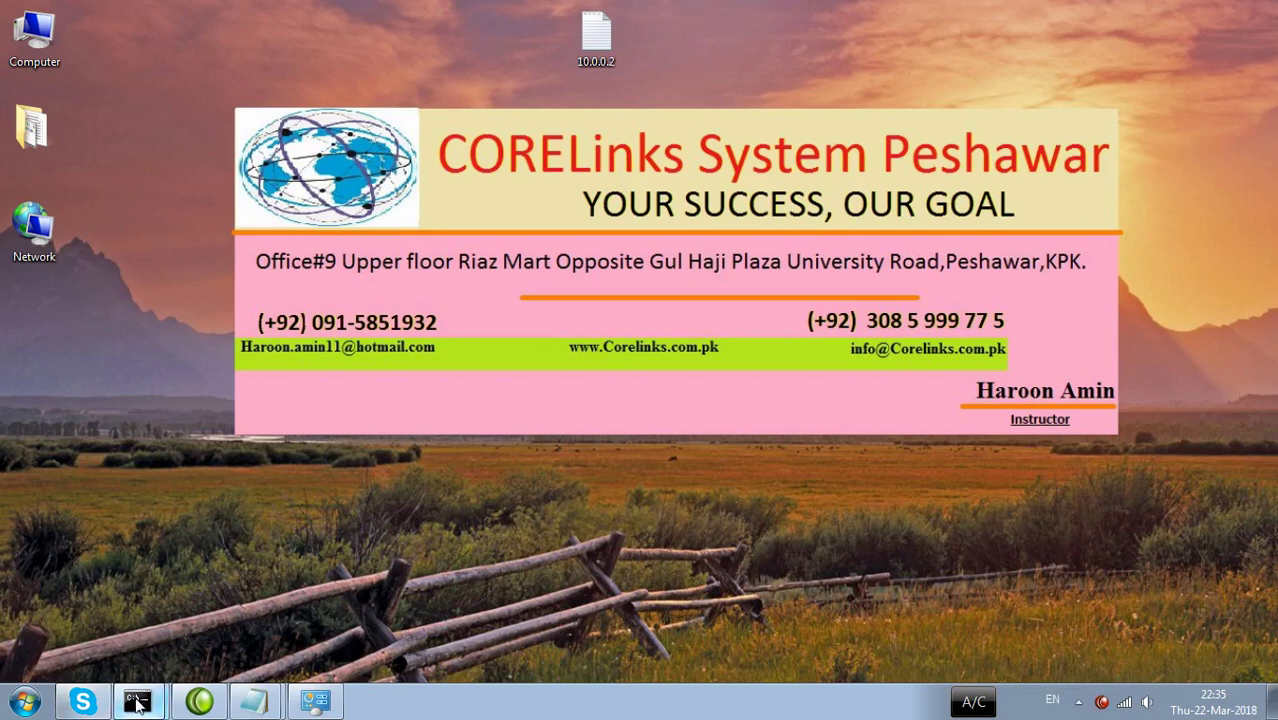
Hide Camtasia Studio and refresh the desktop twice.
click(199, 706)
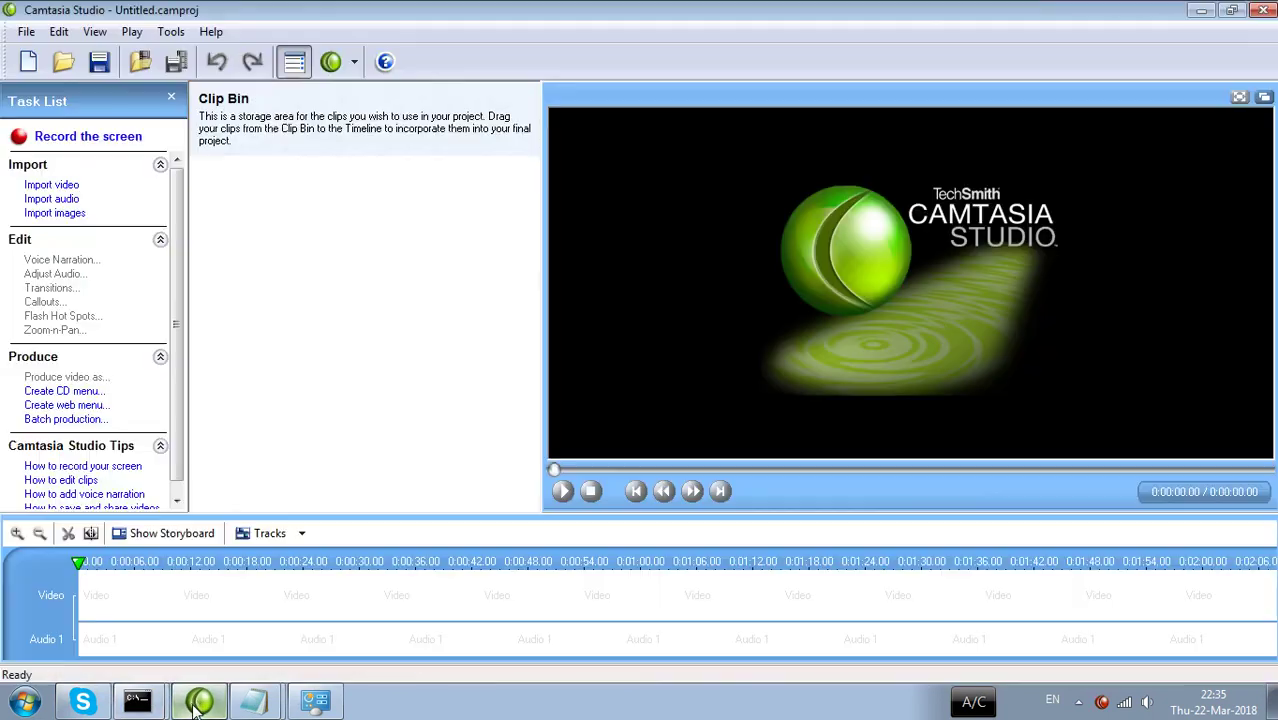
click(197, 706)
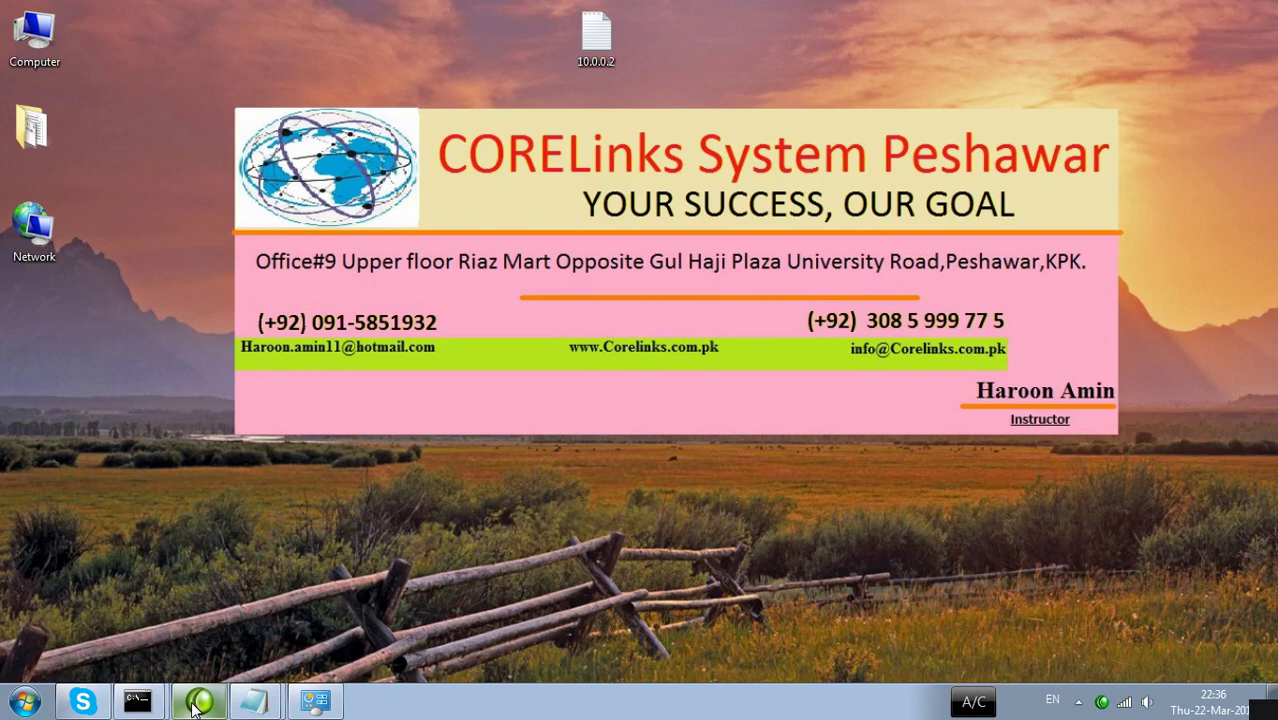
right_click(280, 246)
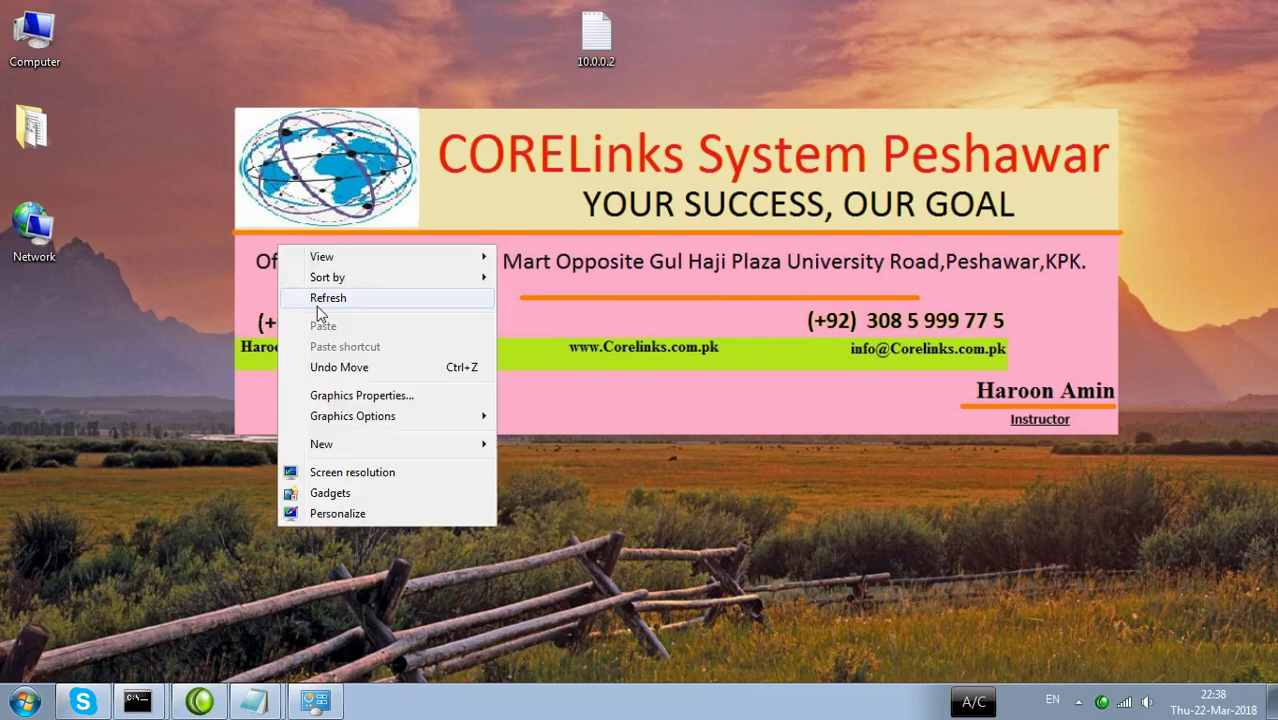
click(318, 300)
right_click(320, 303)
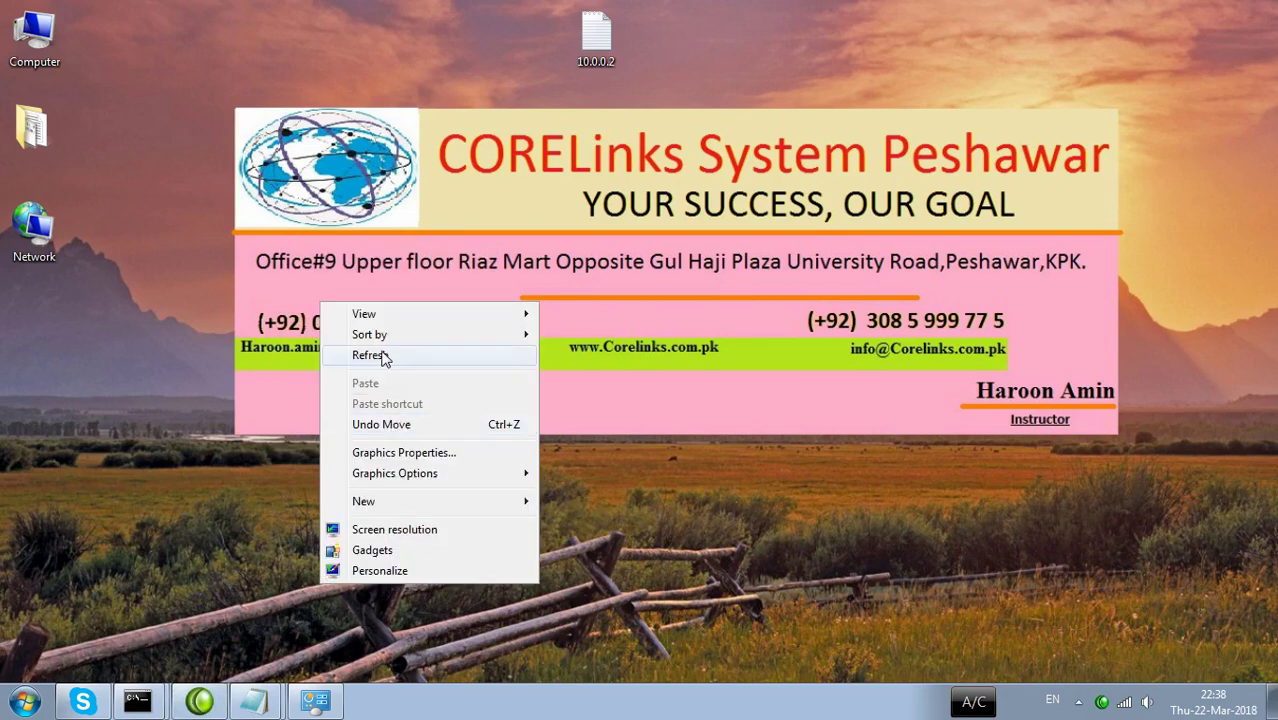
click(383, 358)
Launch Remote Desktop Connection with mstsc and connect to 10.0.0.1.
key(super+r)
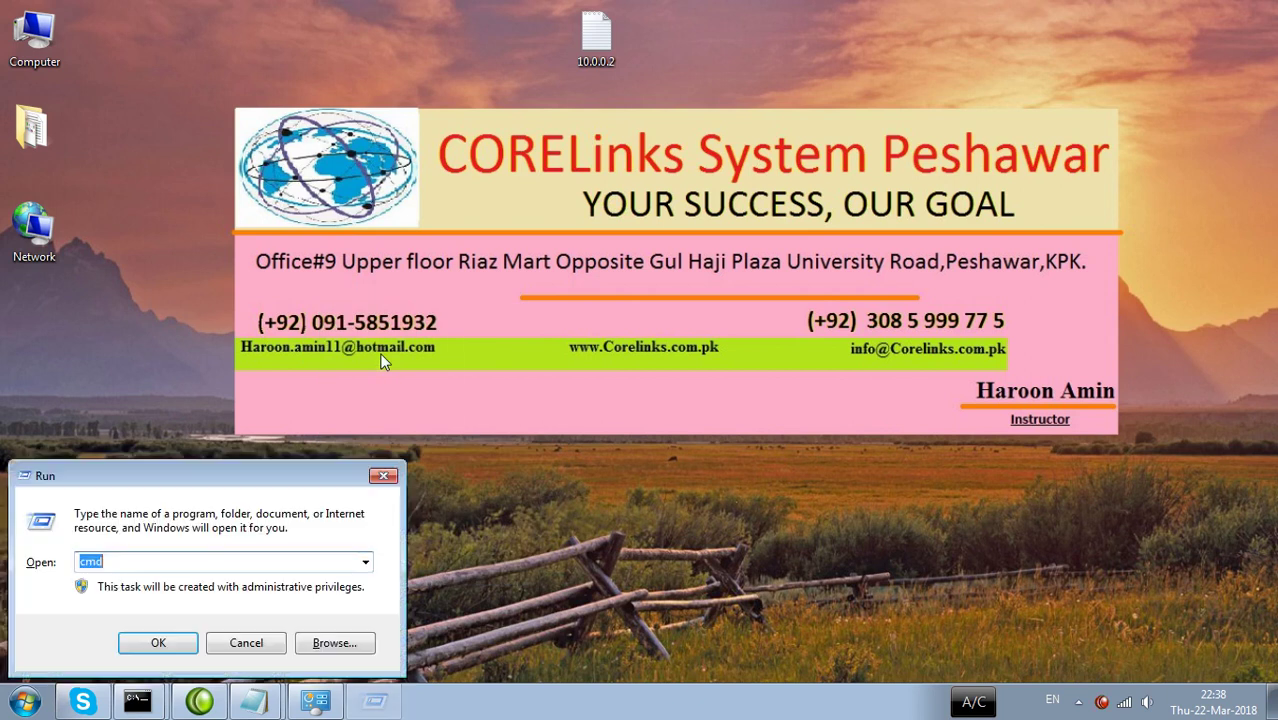
text(mstsc)
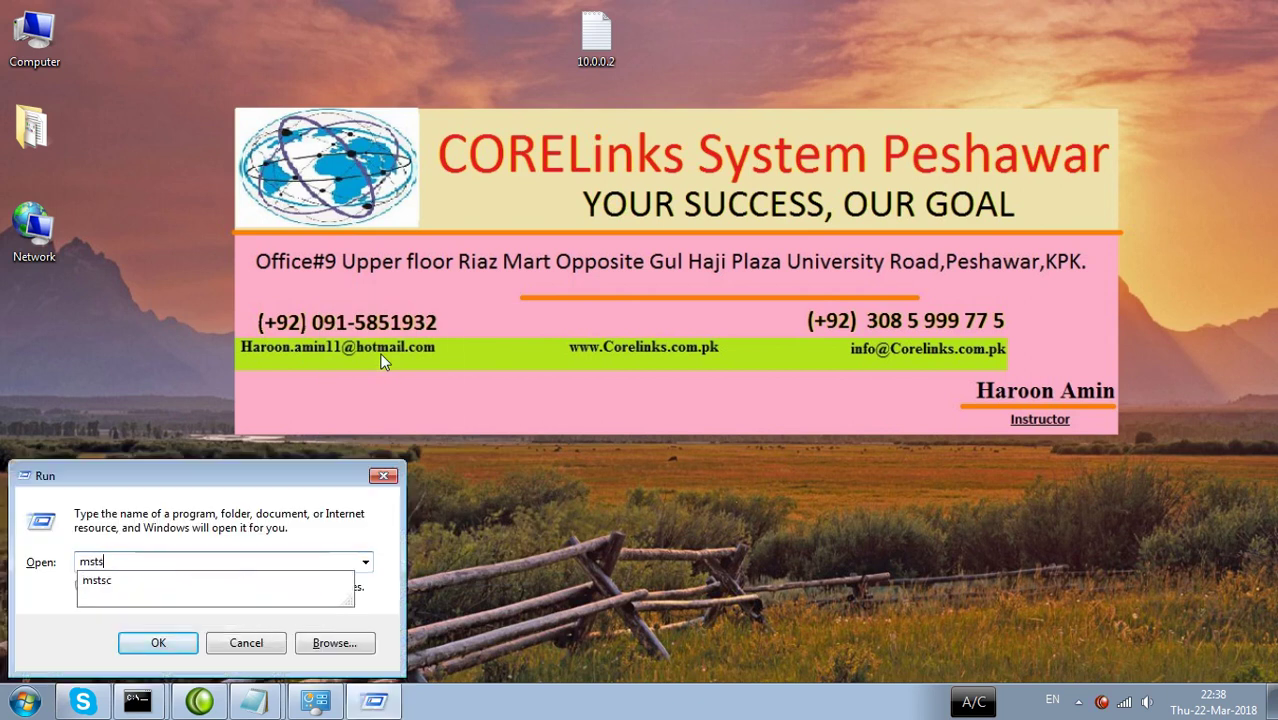
key(Return)
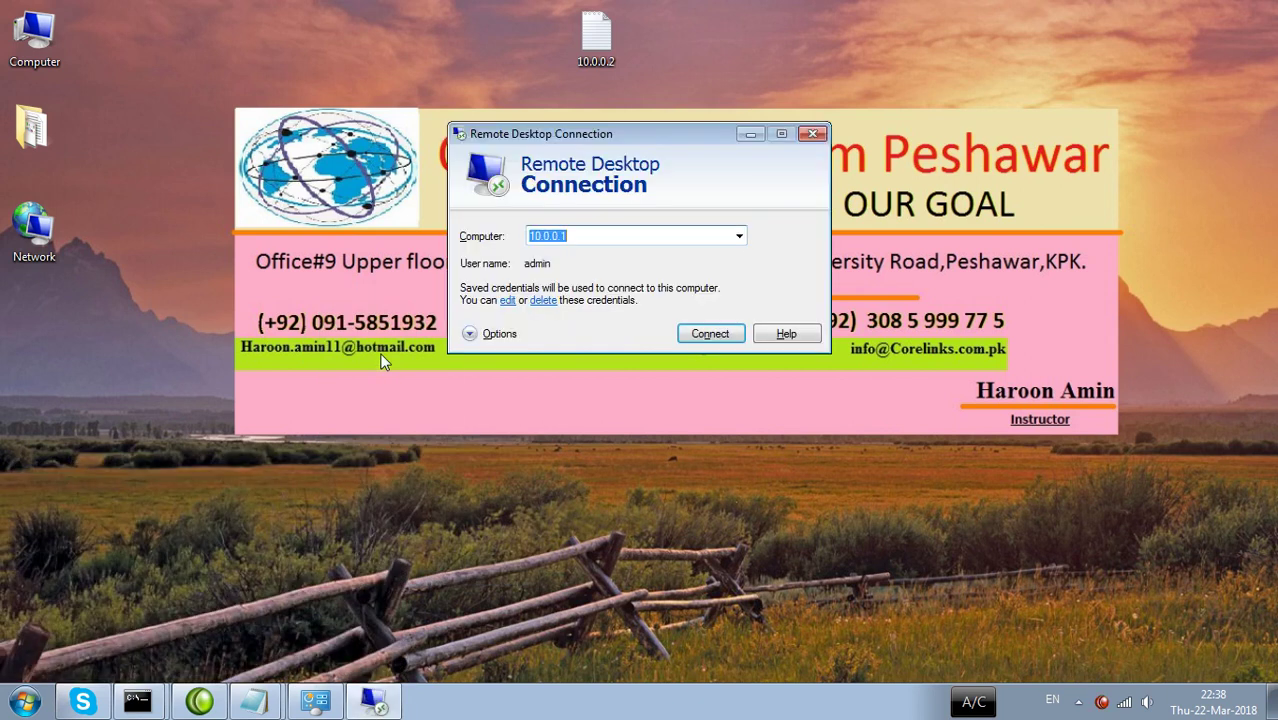
key(Return)
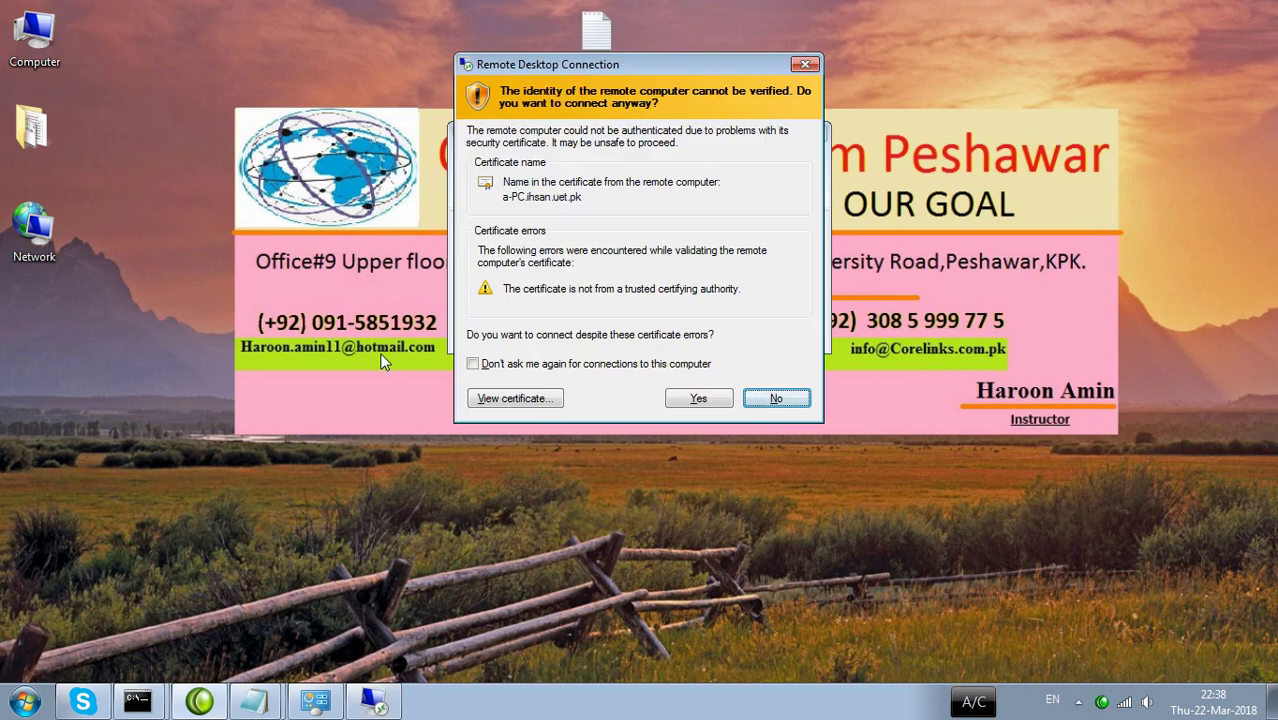
Accept the certificate warning and open Personalization on the remote desktop.
click(701, 402)
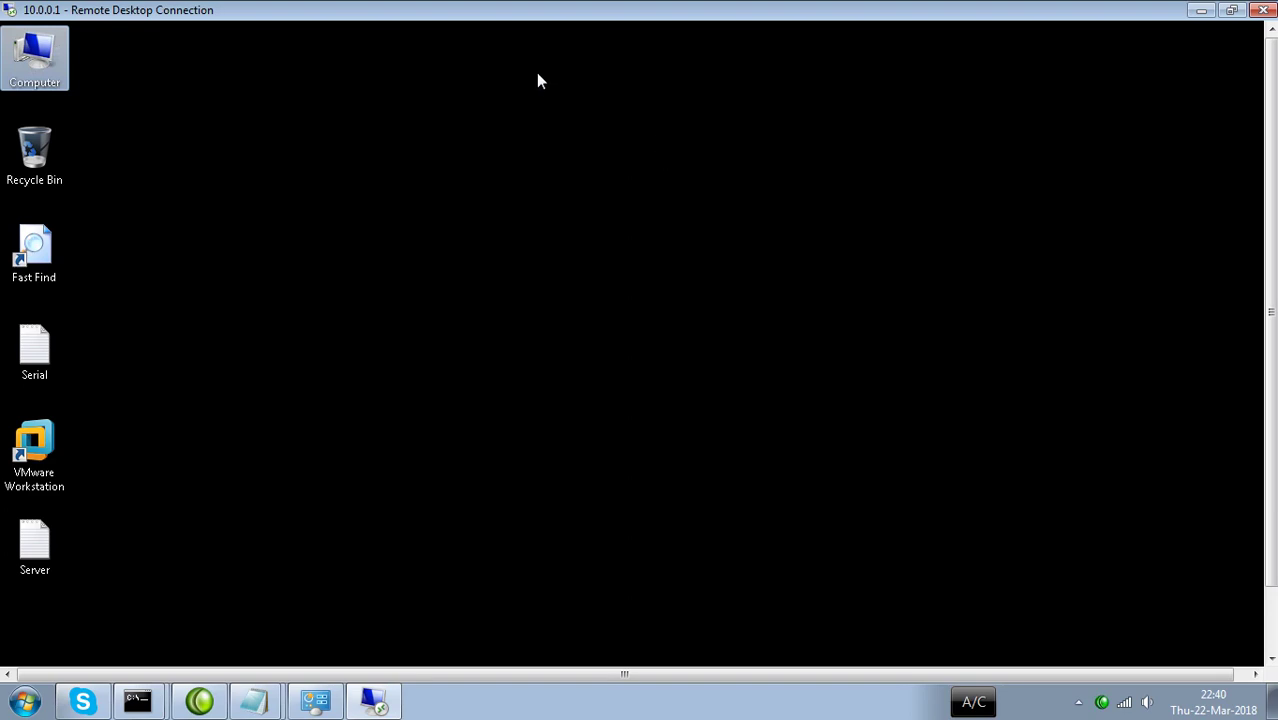
right_click(540, 76)
click(611, 276)
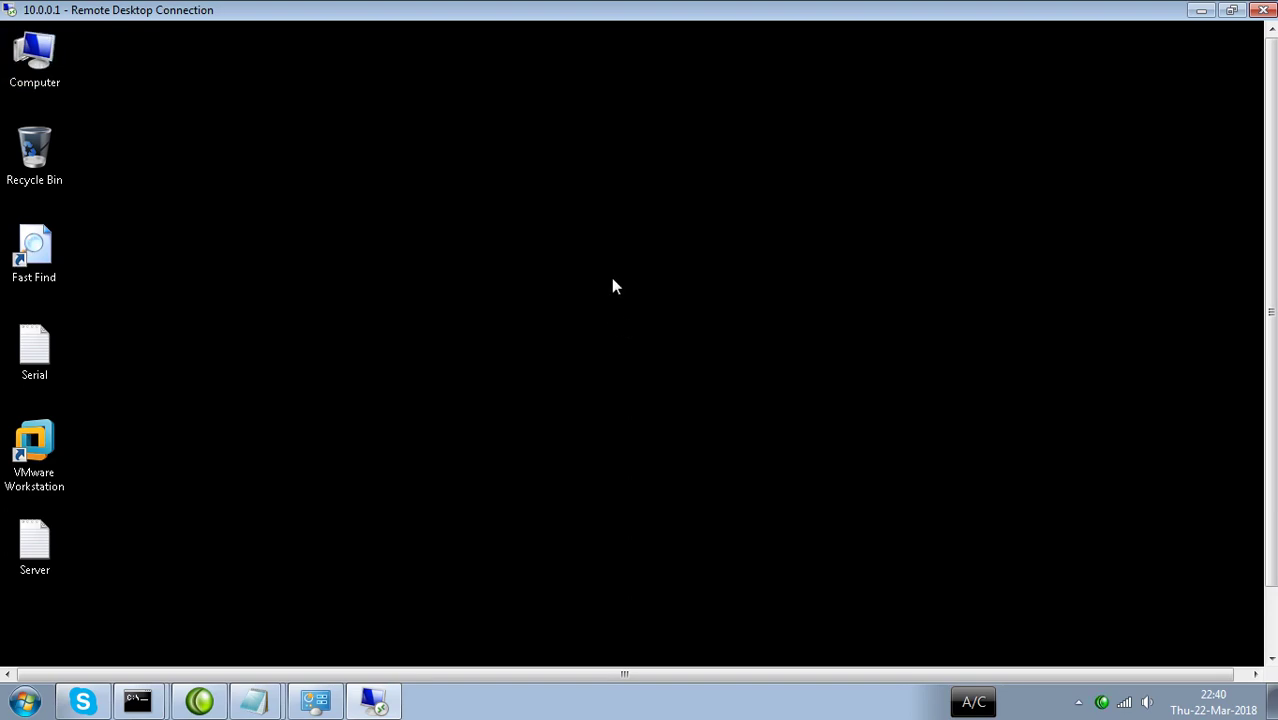
Apply the Landscapes theme and close the Personalization window.
scroll(610, 428, down, 3)
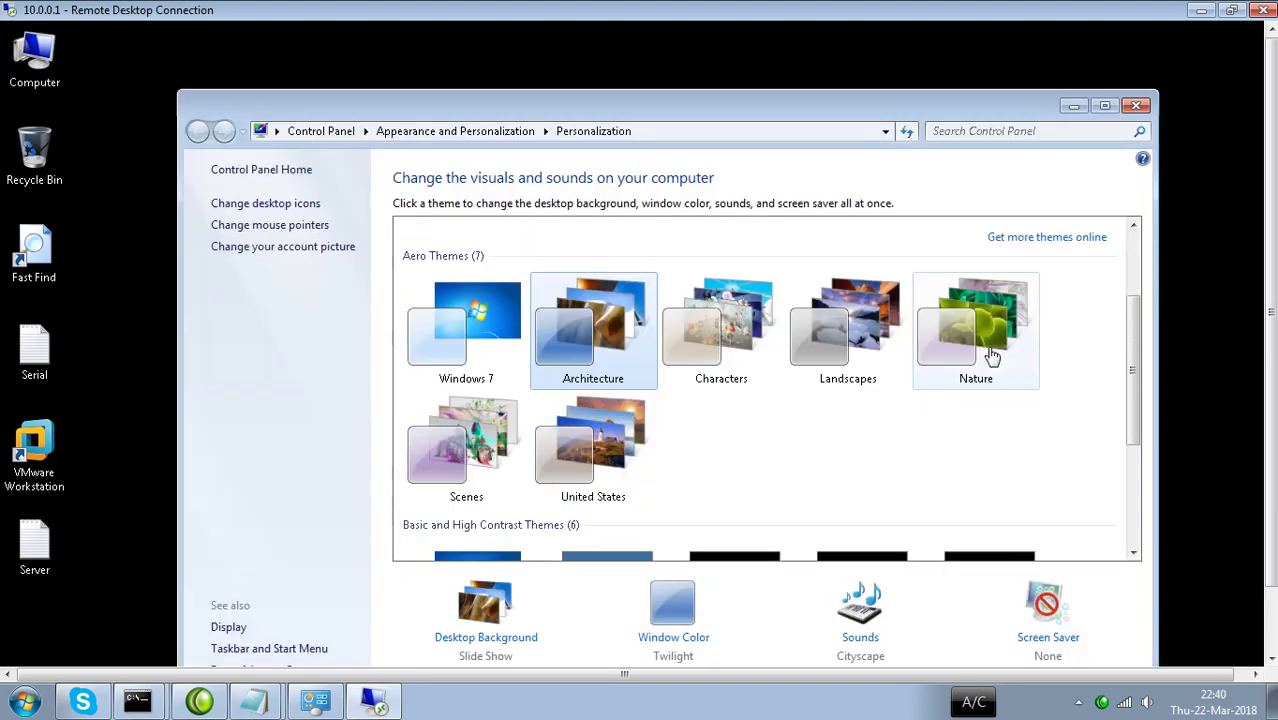
scroll(605, 428, down, 4)
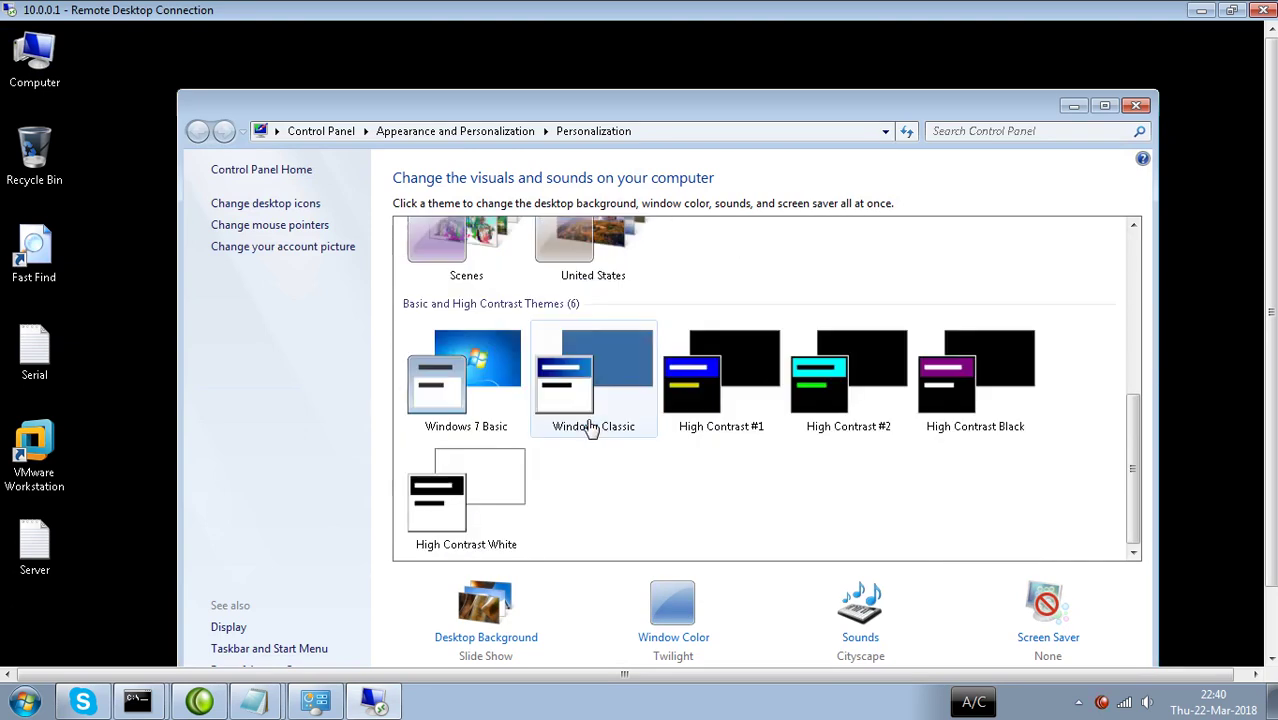
scroll(600, 390, up, 2)
scroll(610, 330, up, 1)
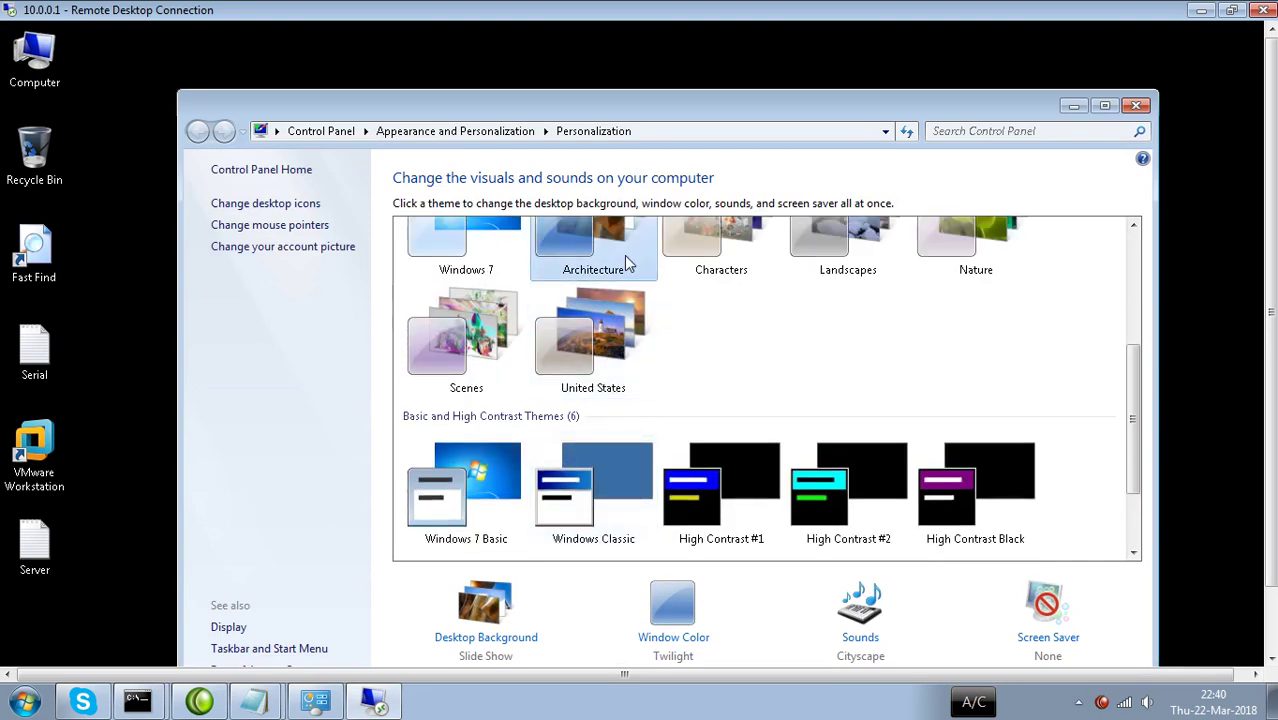
scroll(610, 400, down, 2)
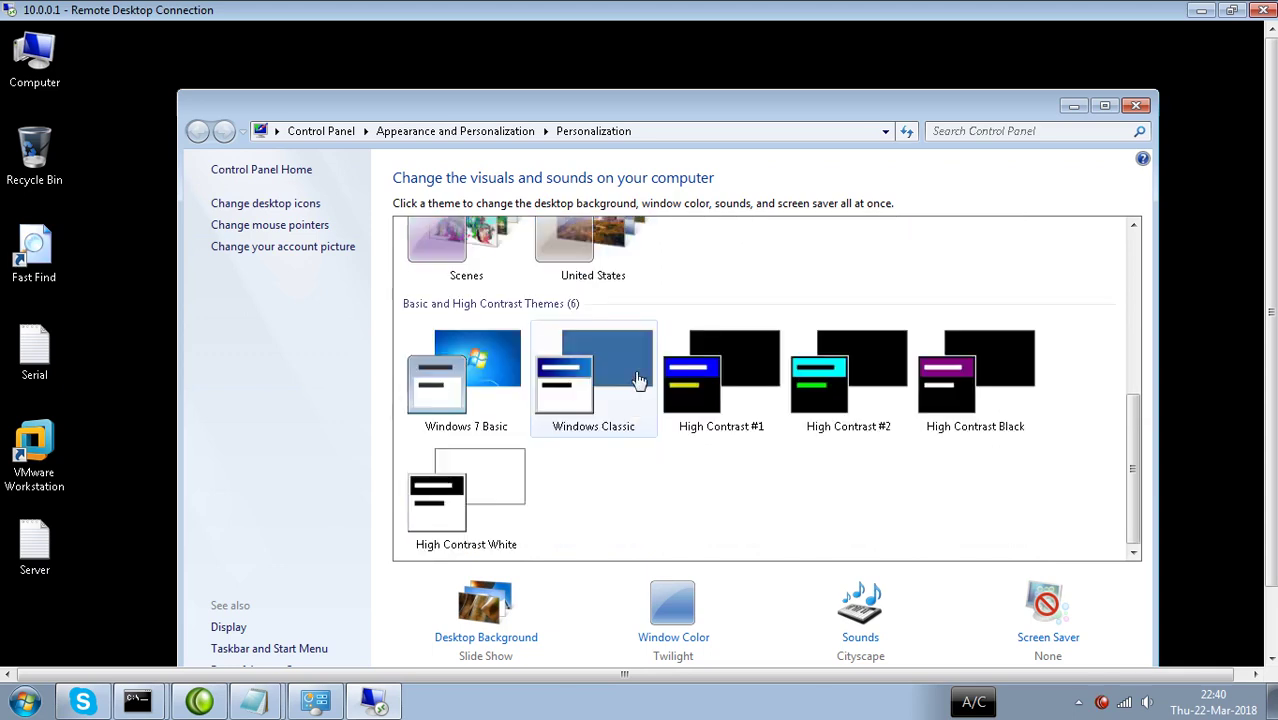
scroll(643, 412, up, 2)
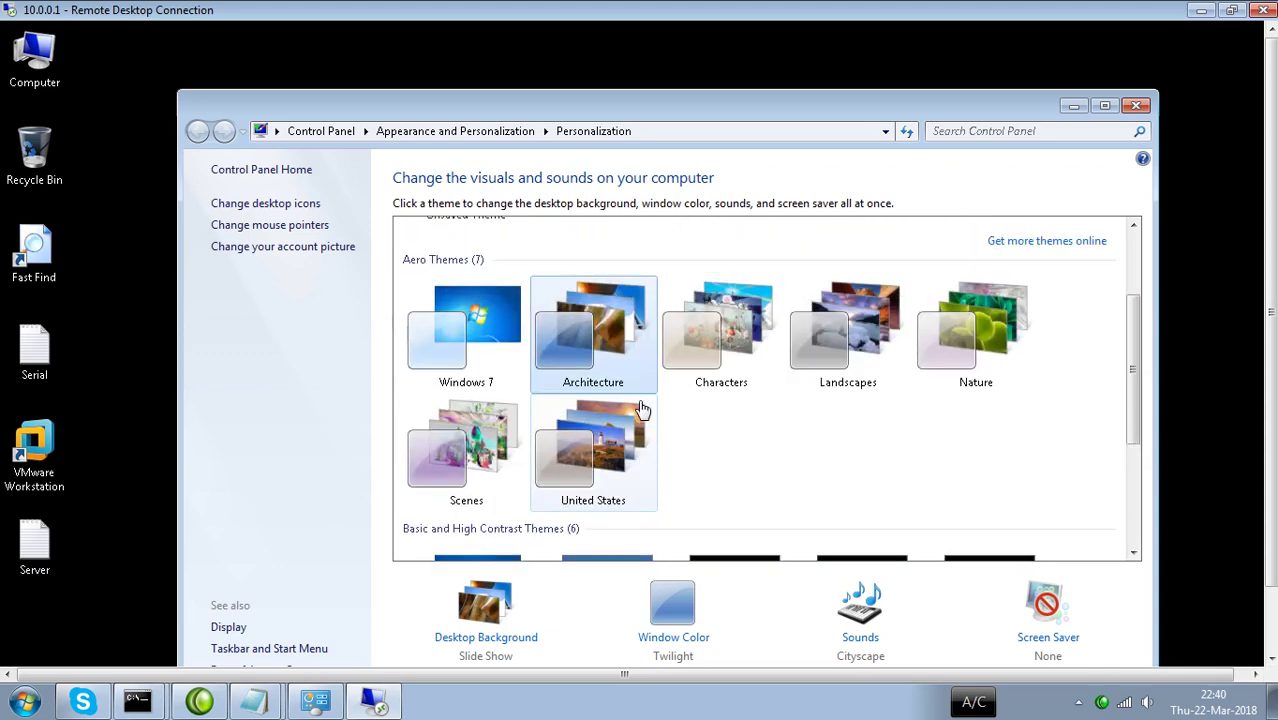
click(874, 338)
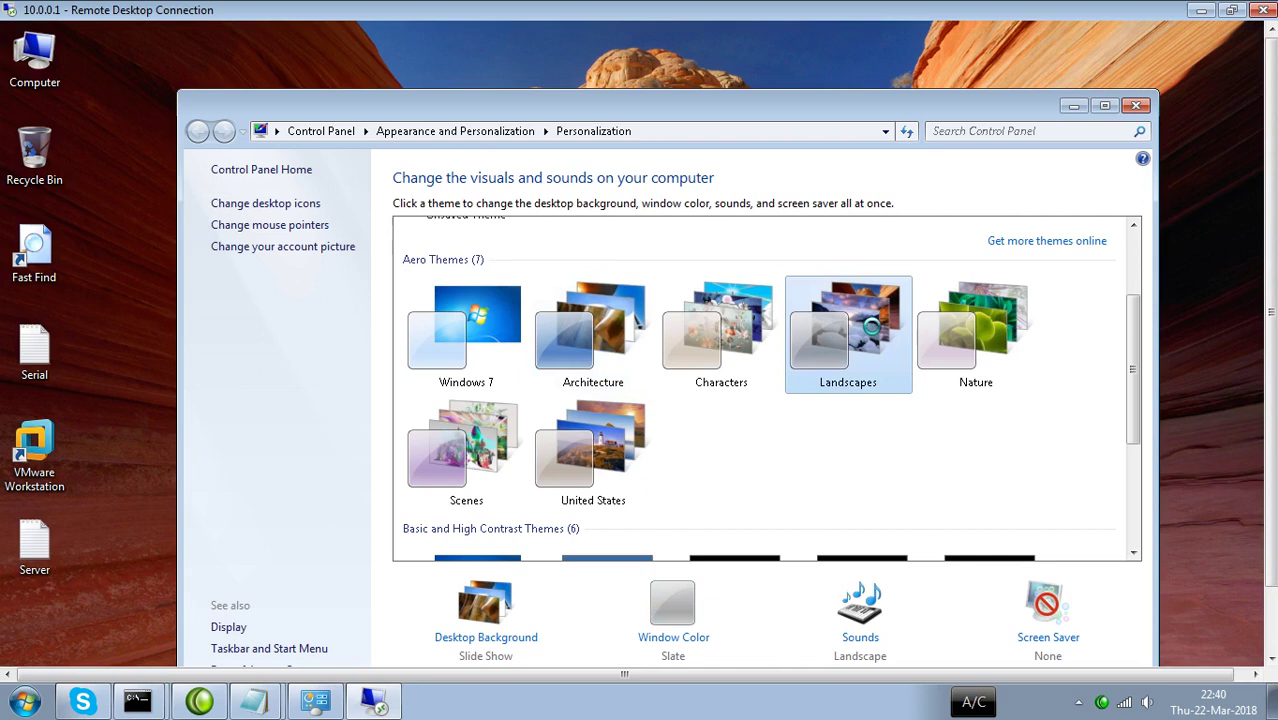
click(1133, 106)
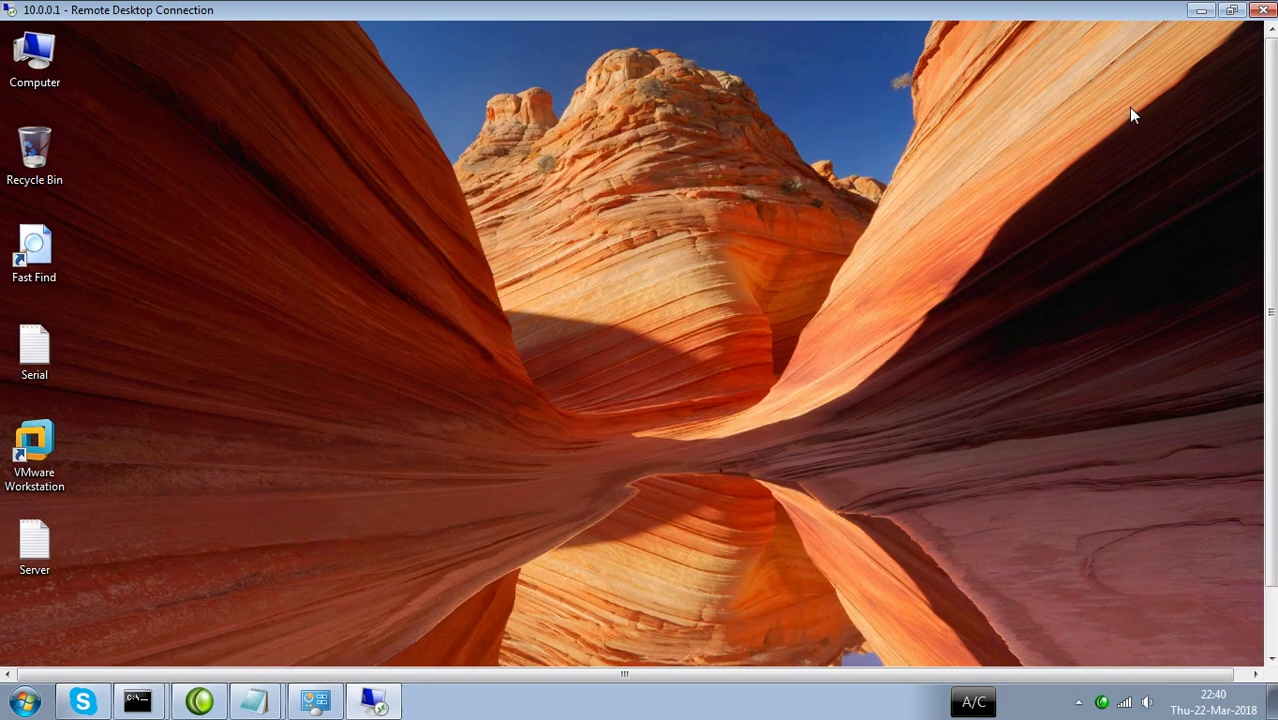
Power on the server virtual machine in VMware Workstation.
double_click(33, 450)
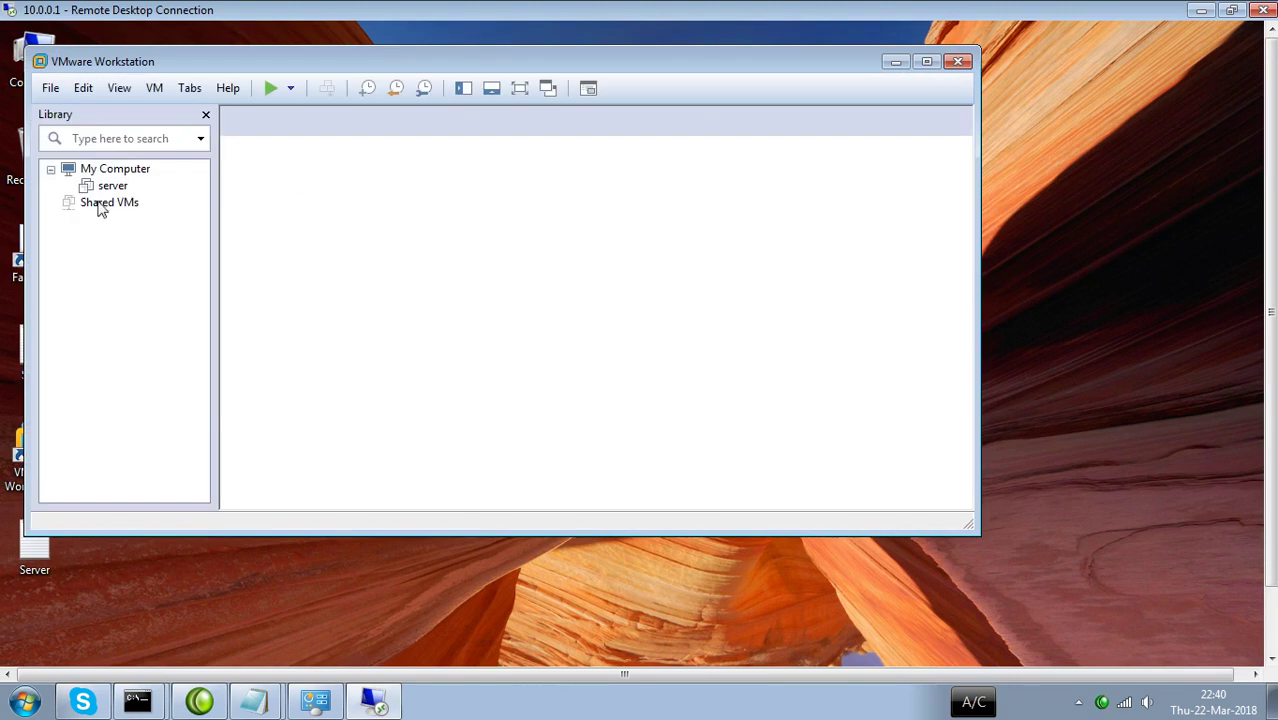
click(112, 187)
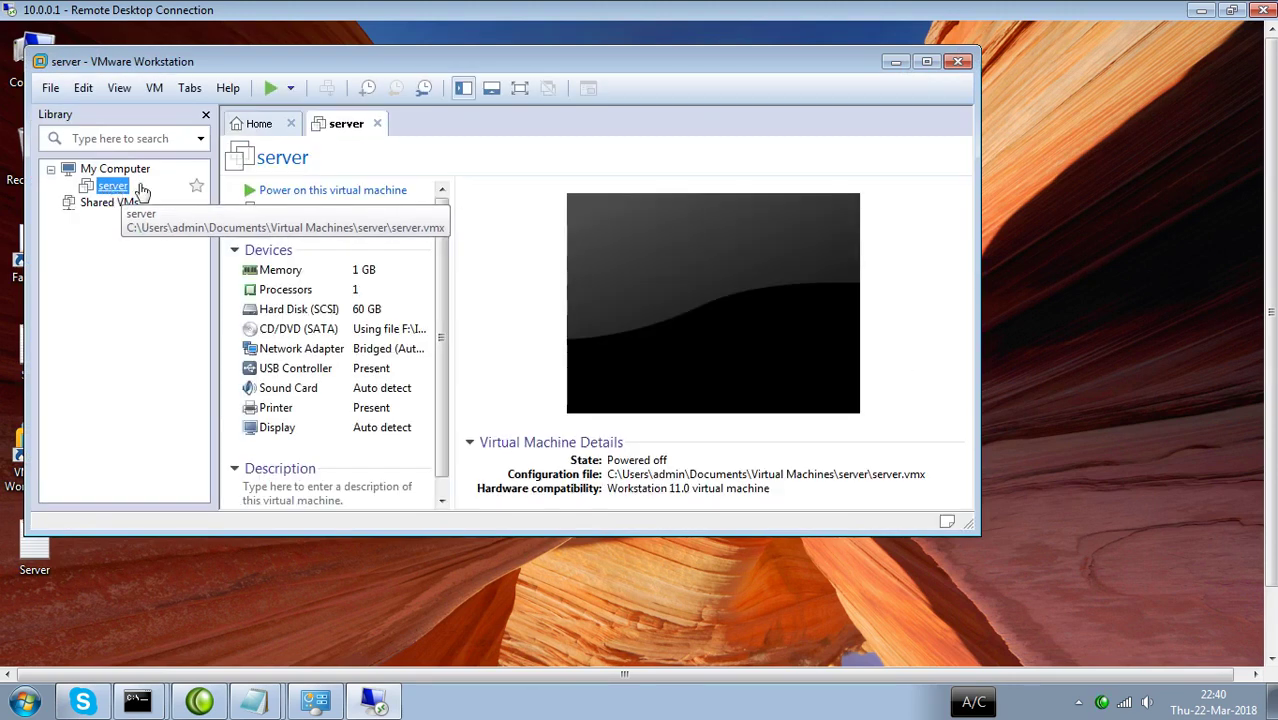
click(270, 90)
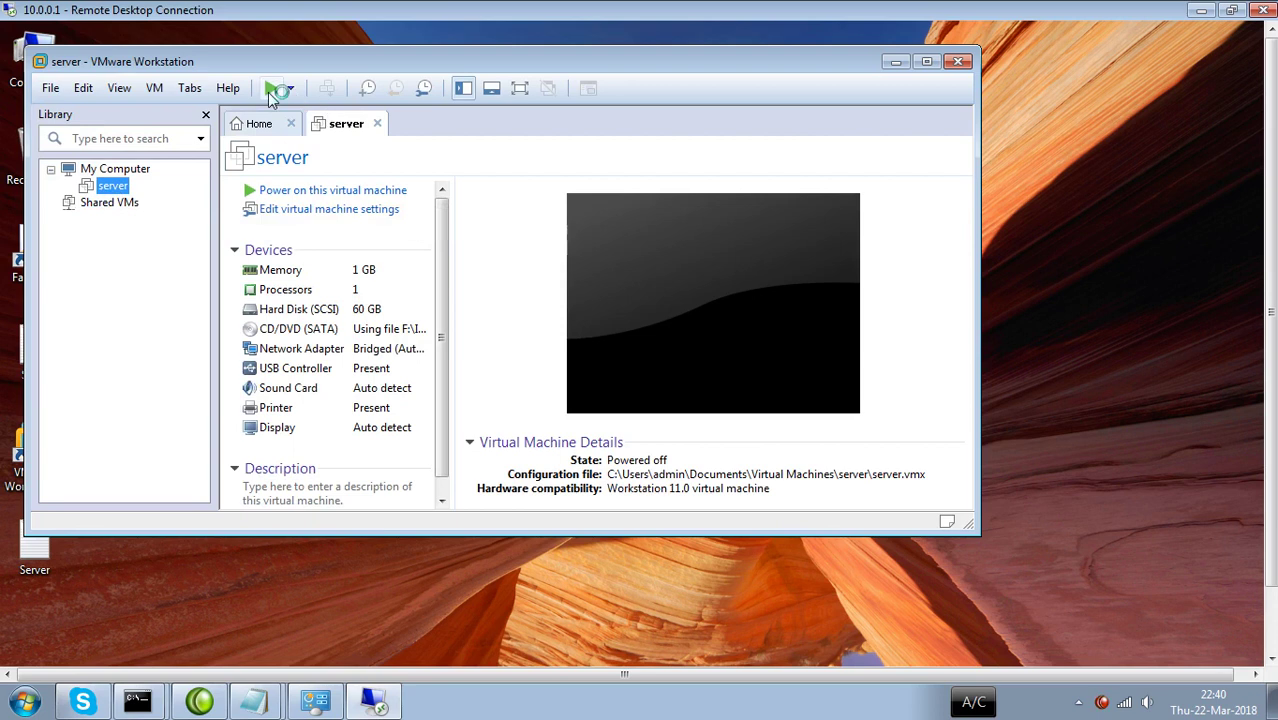
Minimize VMware Workstation and open the remote computer's System properties.
click(893, 63)
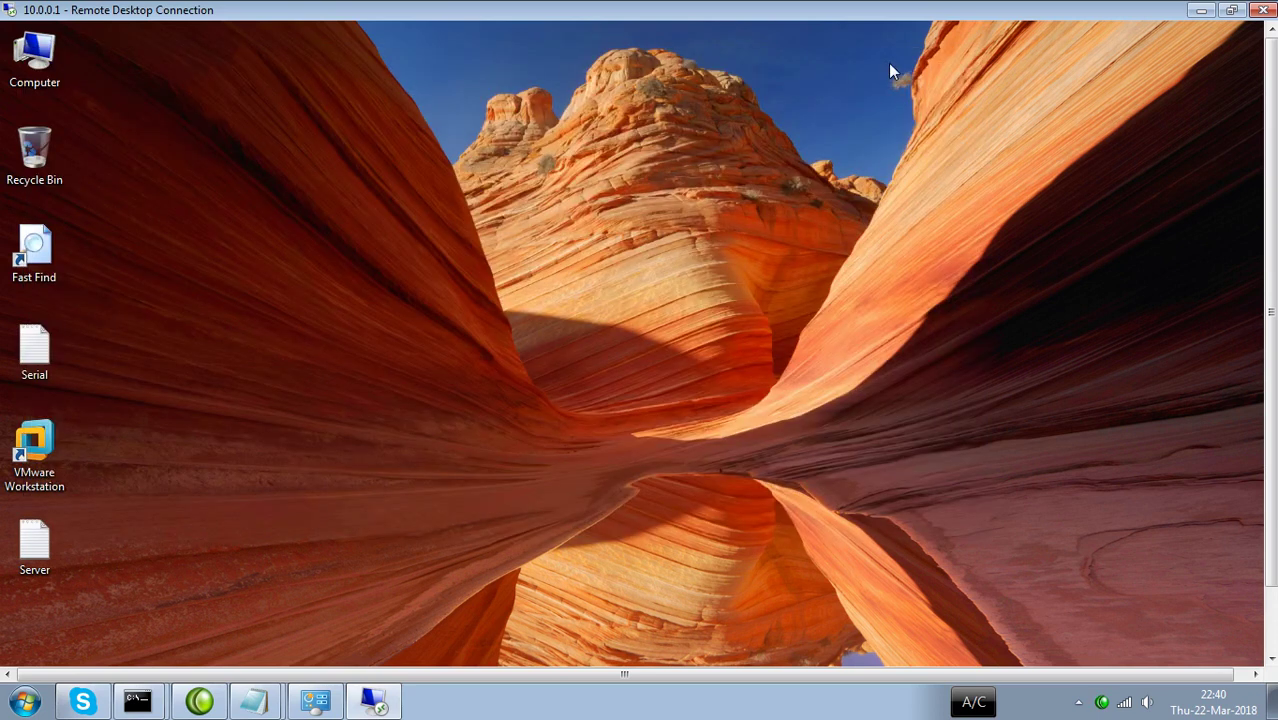
right_click(42, 68)
click(78, 262)
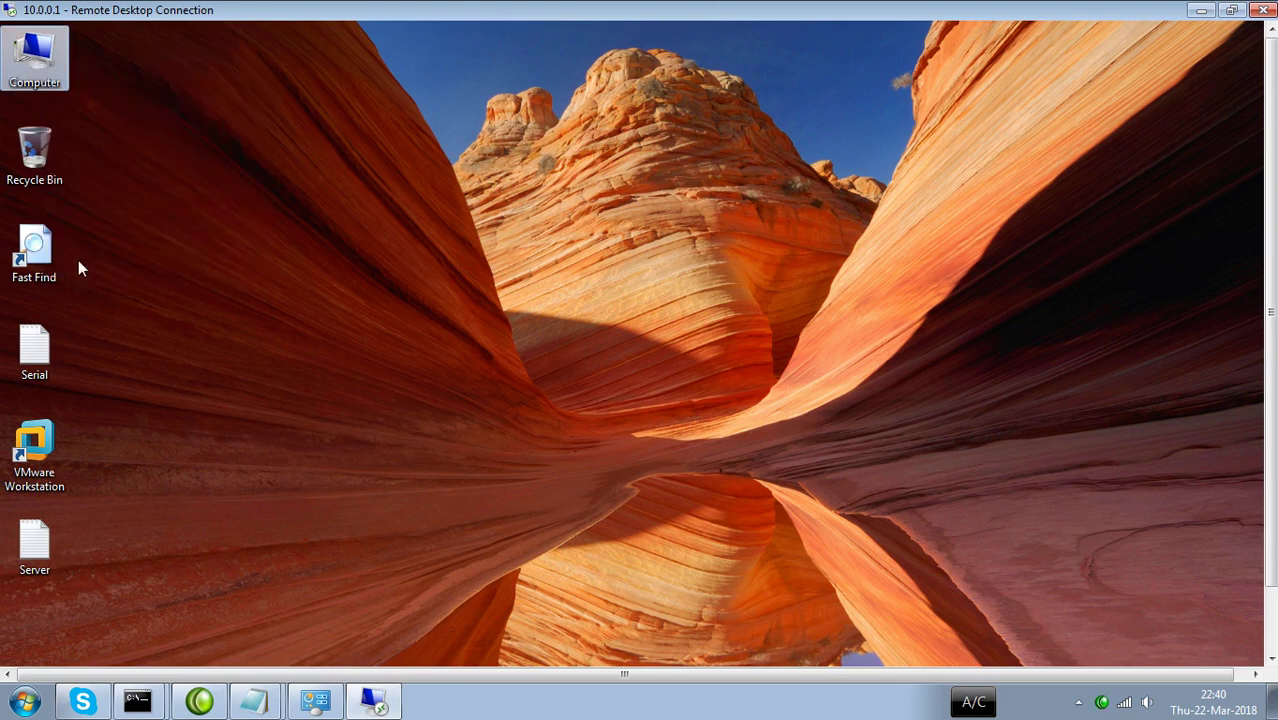
Check the full computer name a-PC.ihsan.uet.pk on the System page, then lock the remote session.
double_click(767, 99)
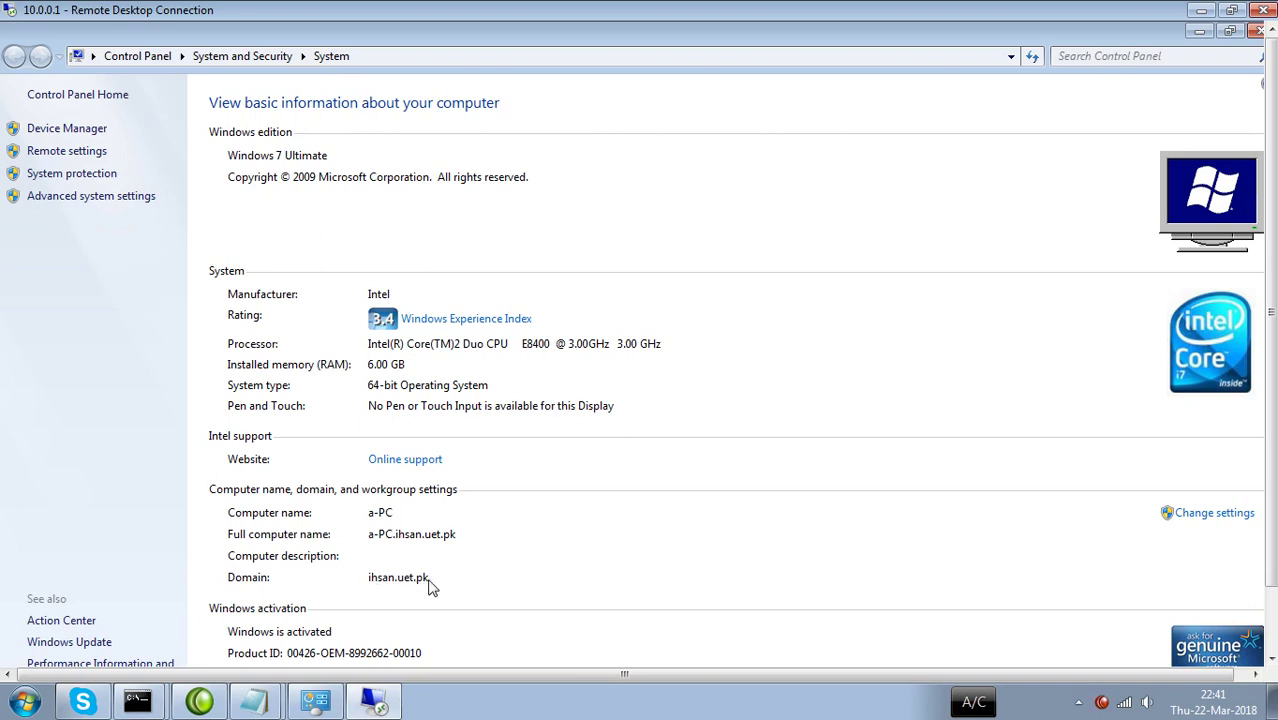
click(1199, 32)
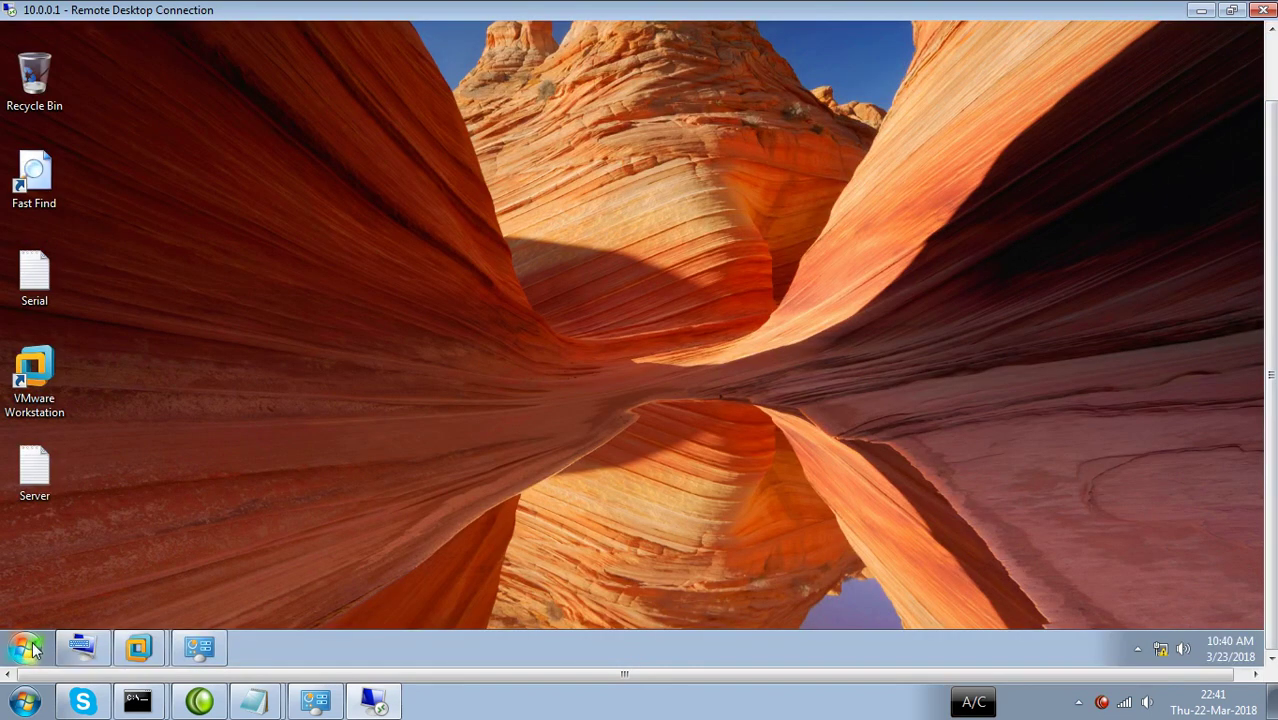
click(30, 648)
mouse_move(332, 598)
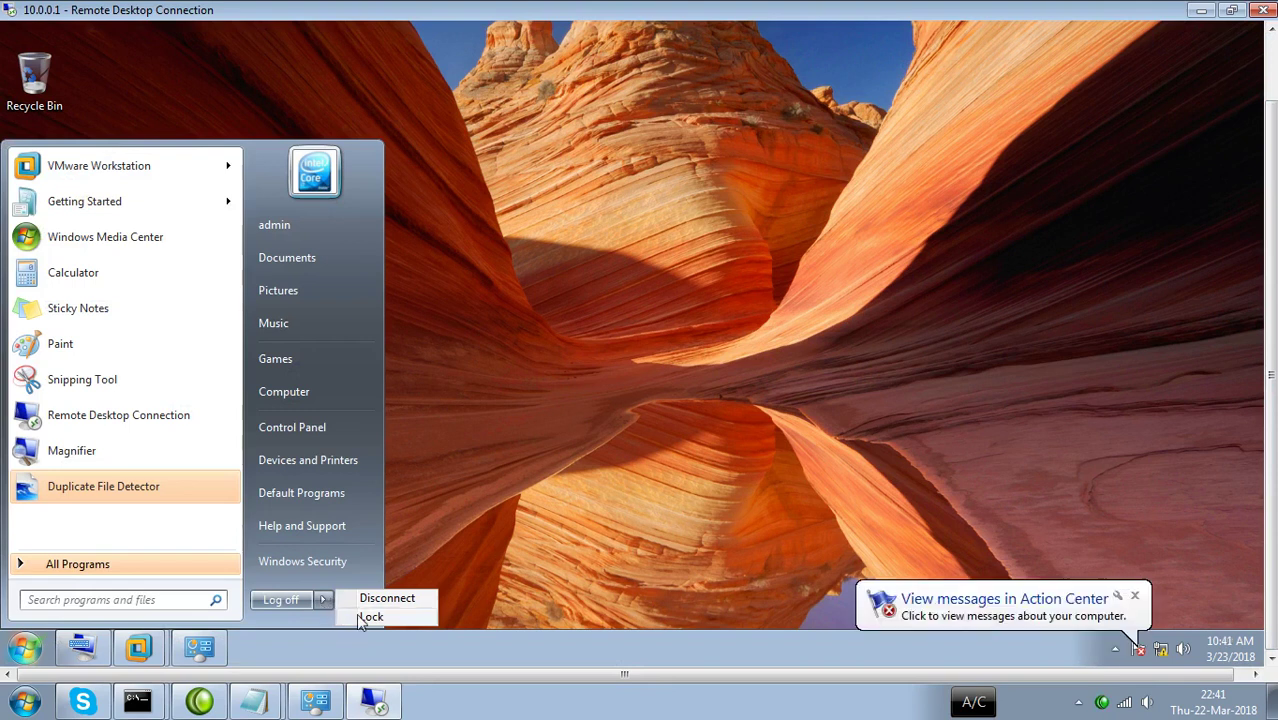
click(358, 615)
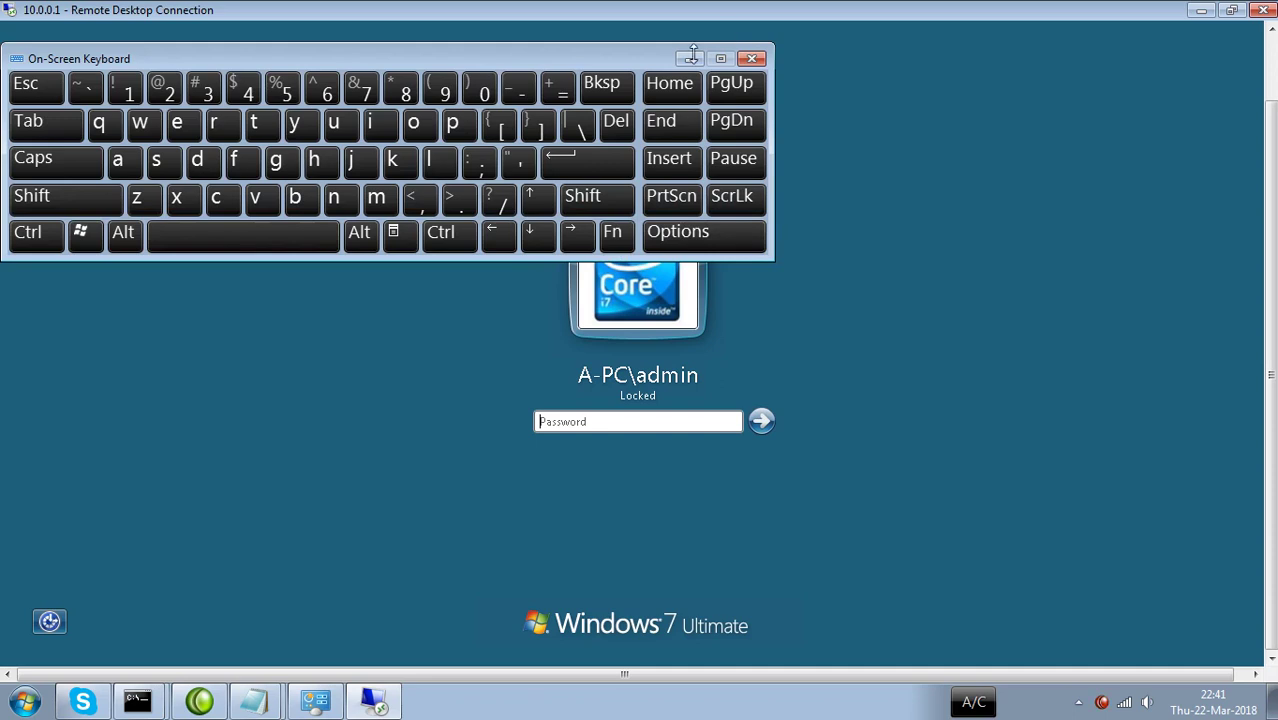
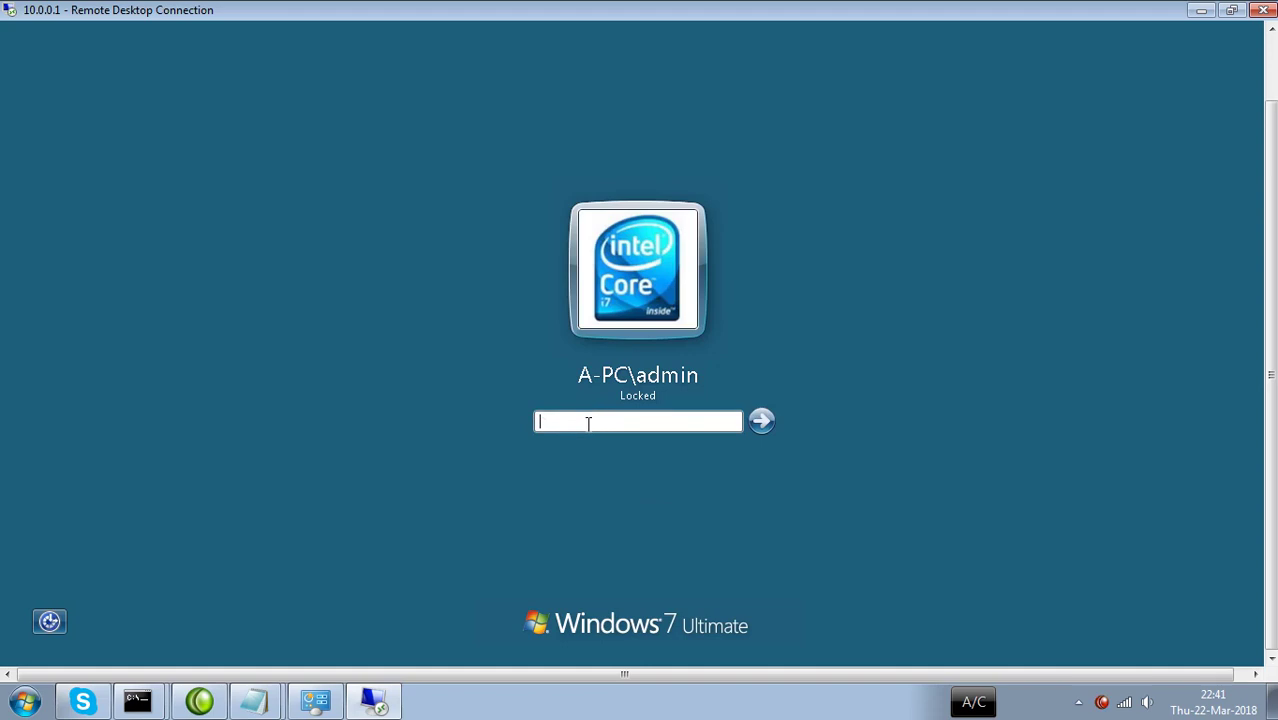
Unlock the remote Windows 7 session with the account password and close the On-Screen Keyboard.
key(Return)
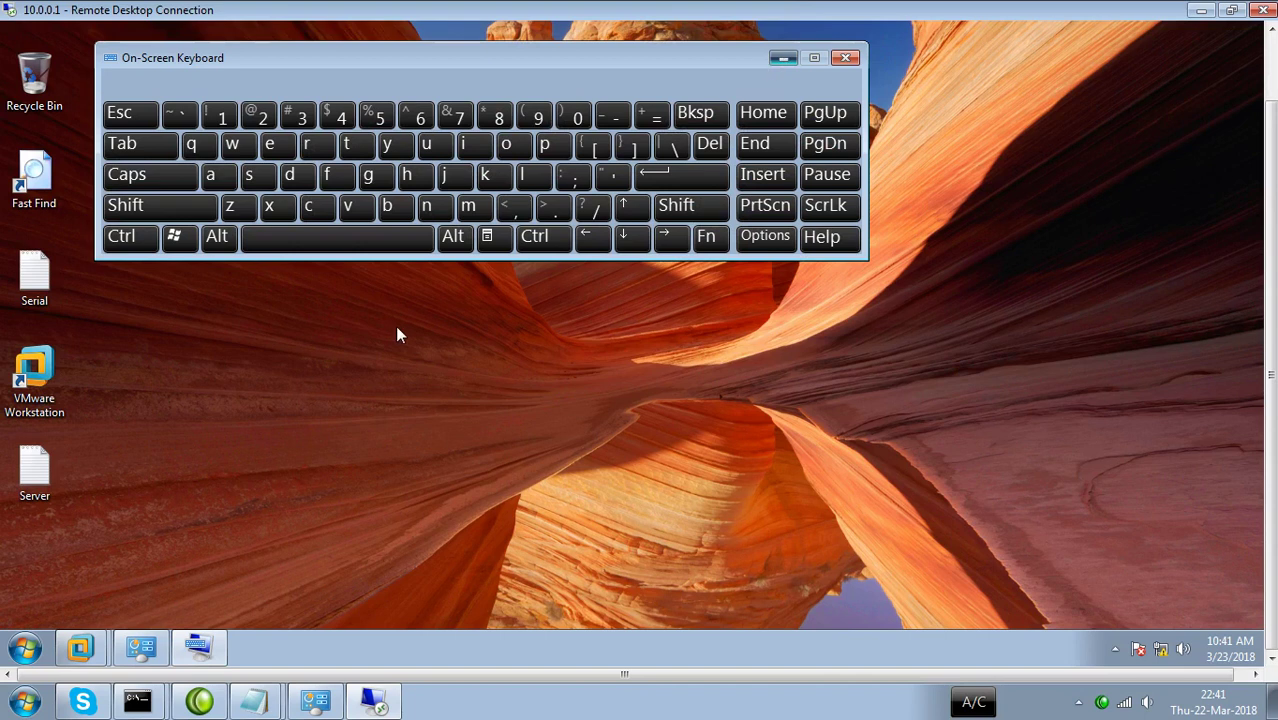
click(199, 648)
right_click(199, 648)
click(156, 613)
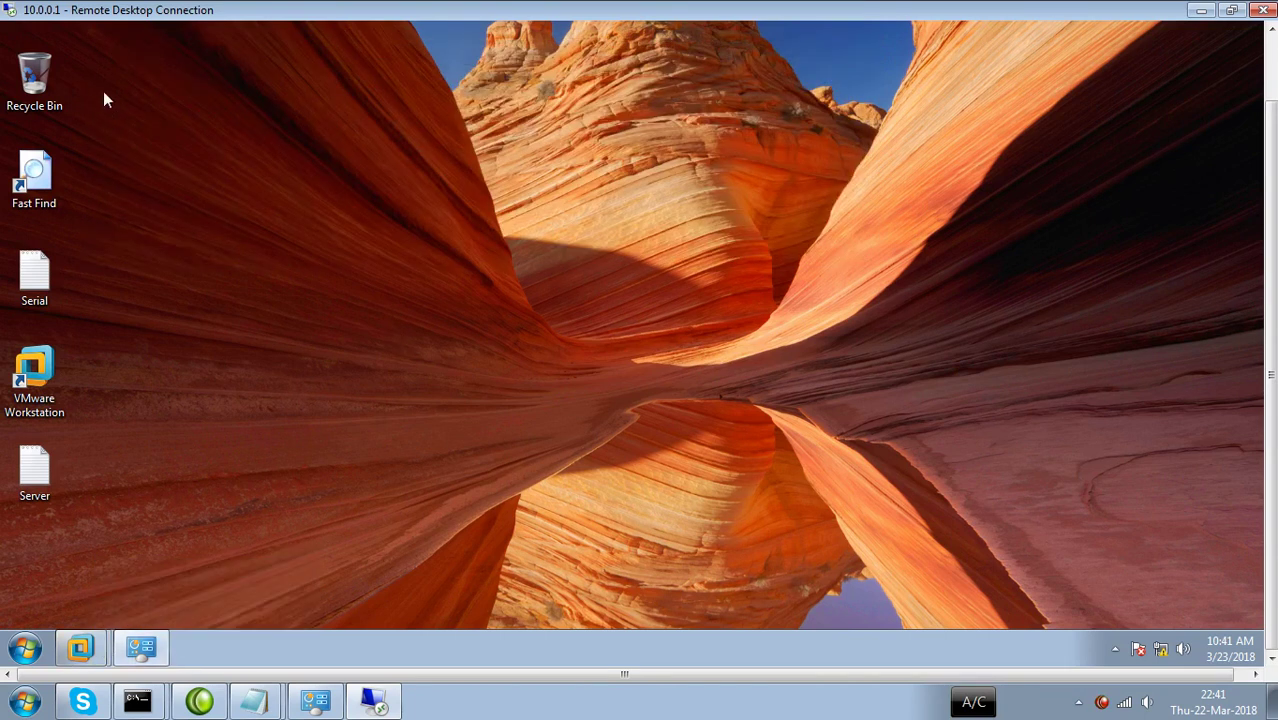
right_click(270, 156)
Tick Network but not Control Panel in Desktop Icon Settings, apply, and close Personalization.
click(330, 329)
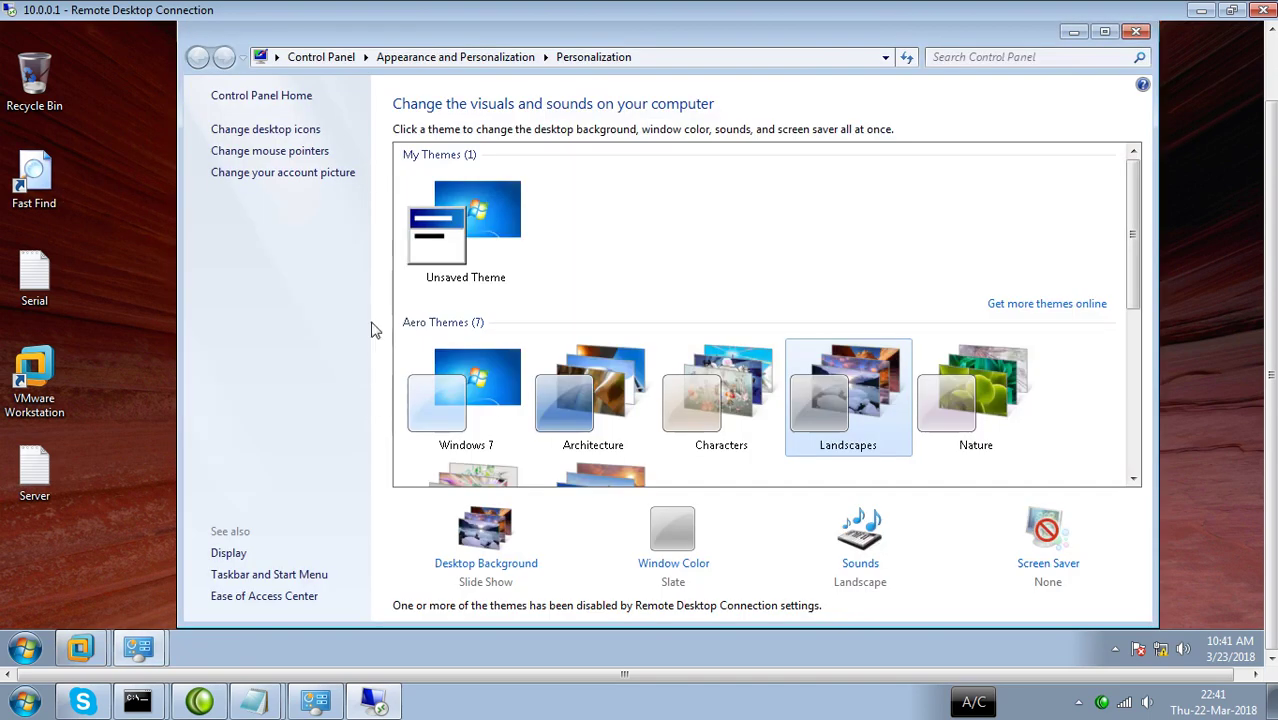
click(271, 129)
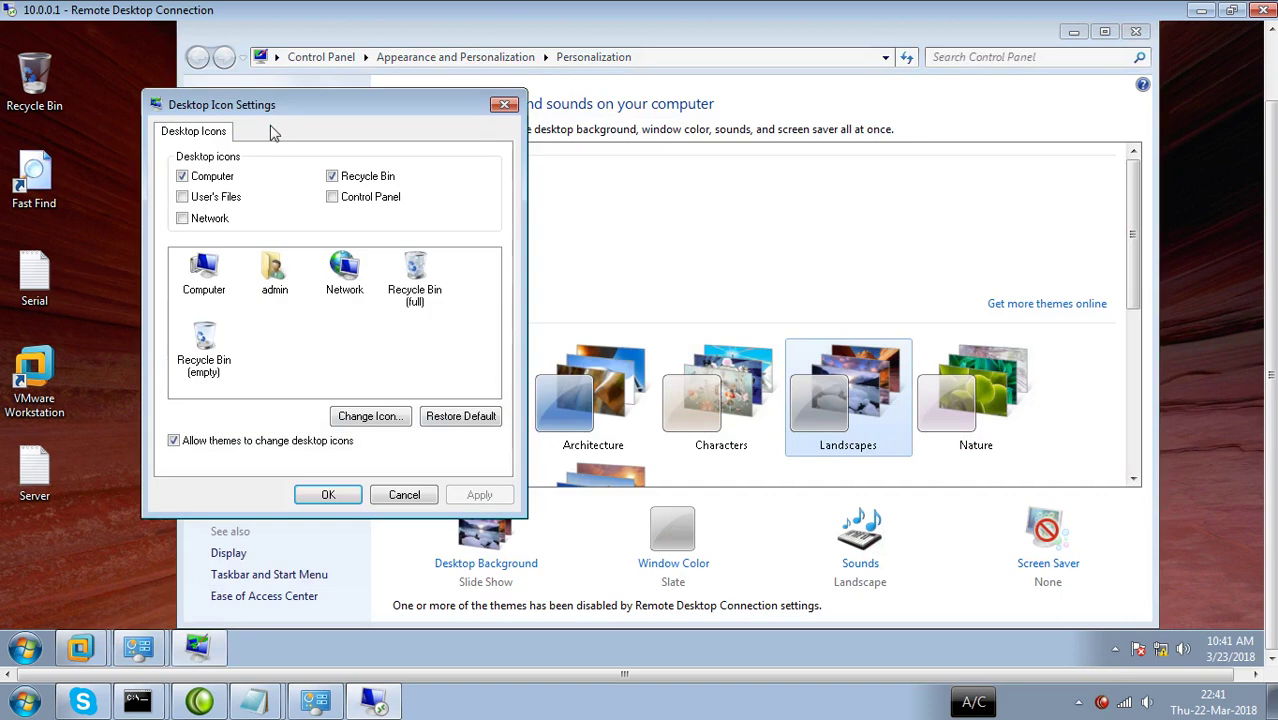
click(345, 204)
click(345, 204)
click(193, 222)
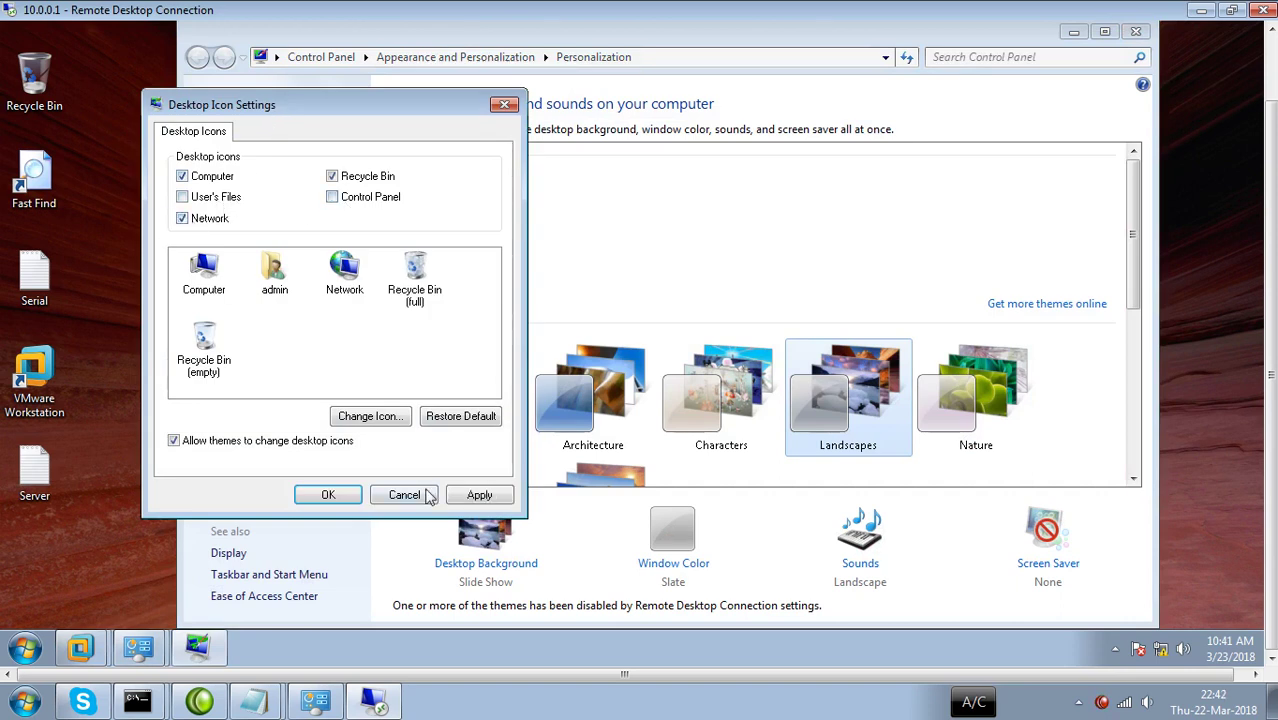
click(462, 495)
click(330, 495)
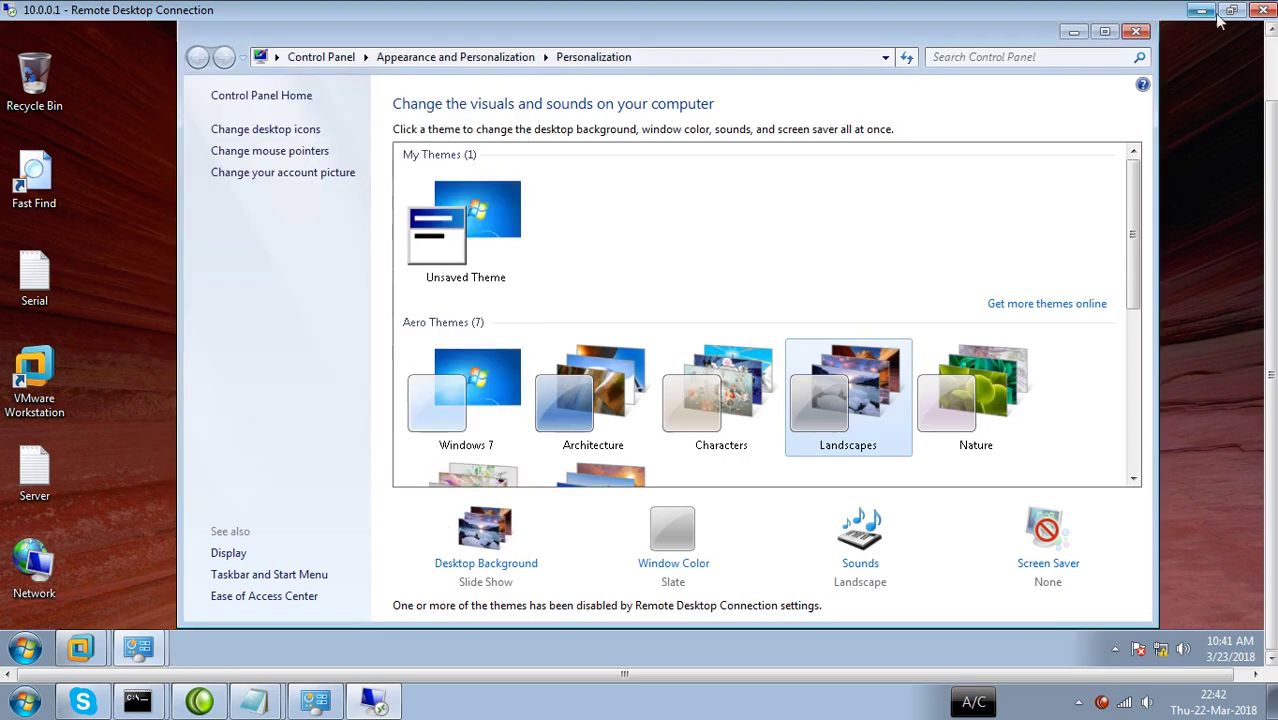
click(1136, 31)
double_click(16, 556)
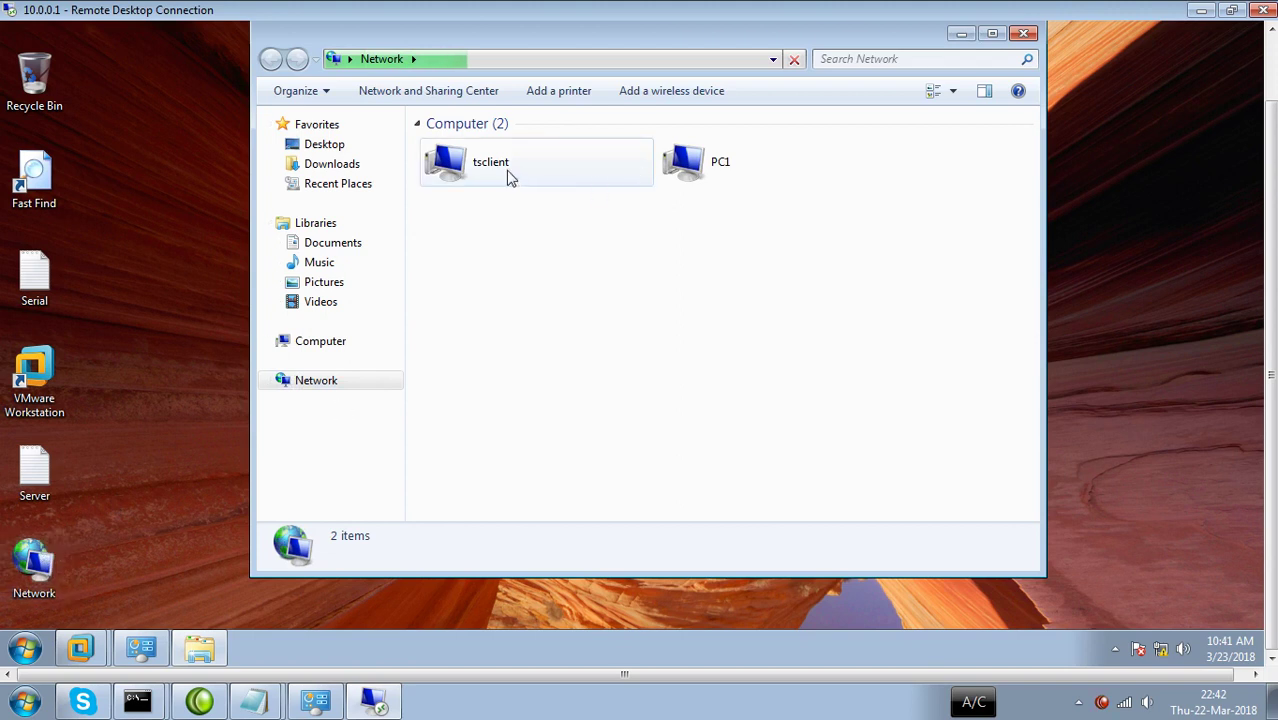
click(507, 175)
click(698, 168)
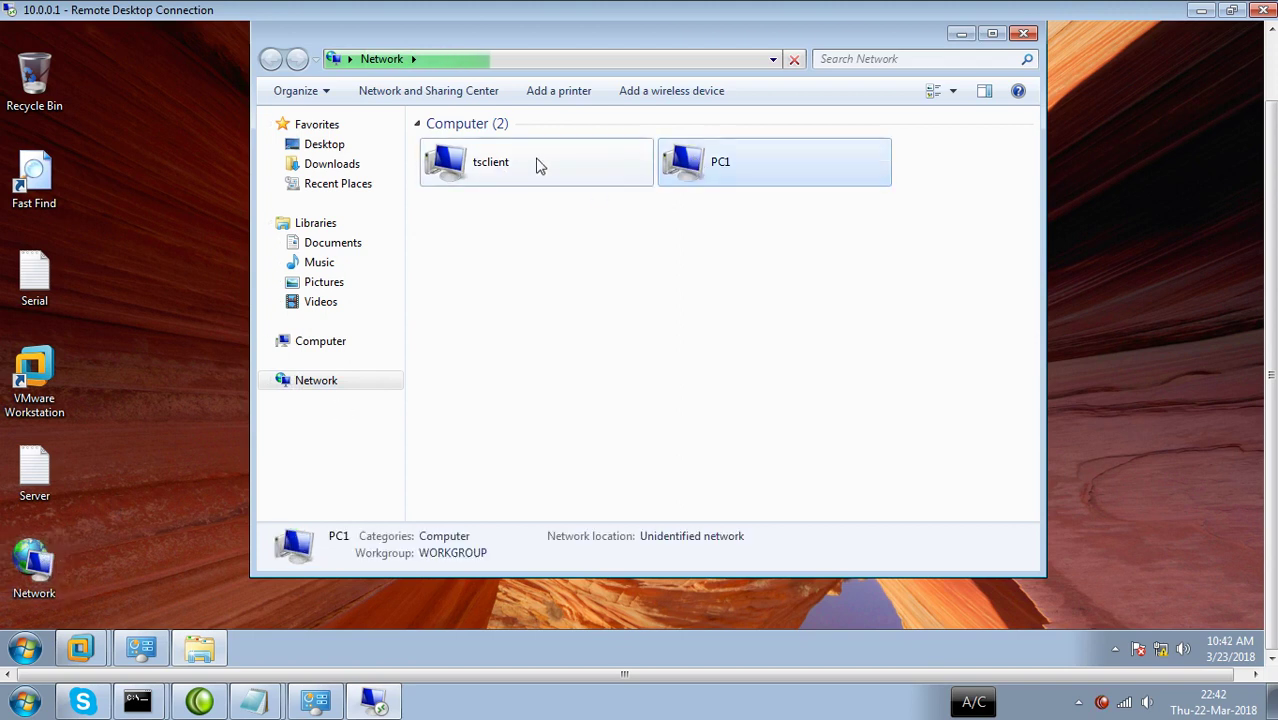
click(536, 163)
click(712, 180)
click(520, 167)
click(688, 177)
click(540, 176)
click(712, 179)
click(516, 171)
click(740, 181)
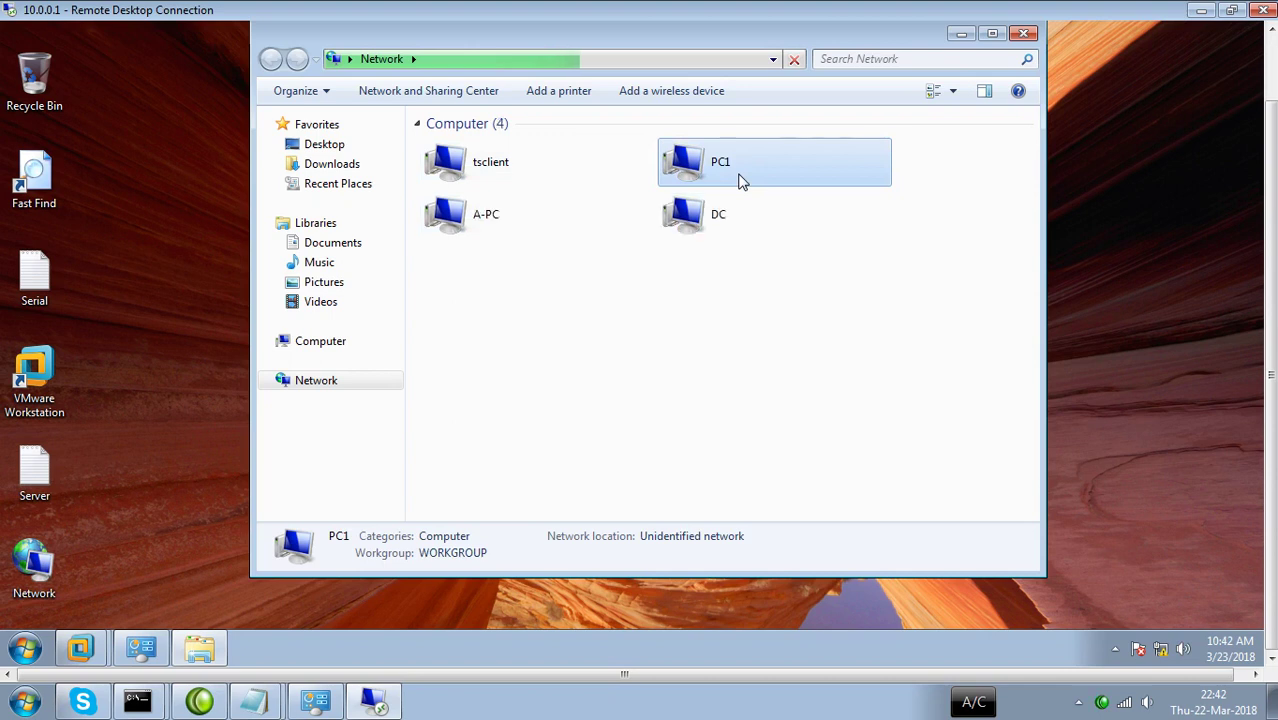
key(alt)
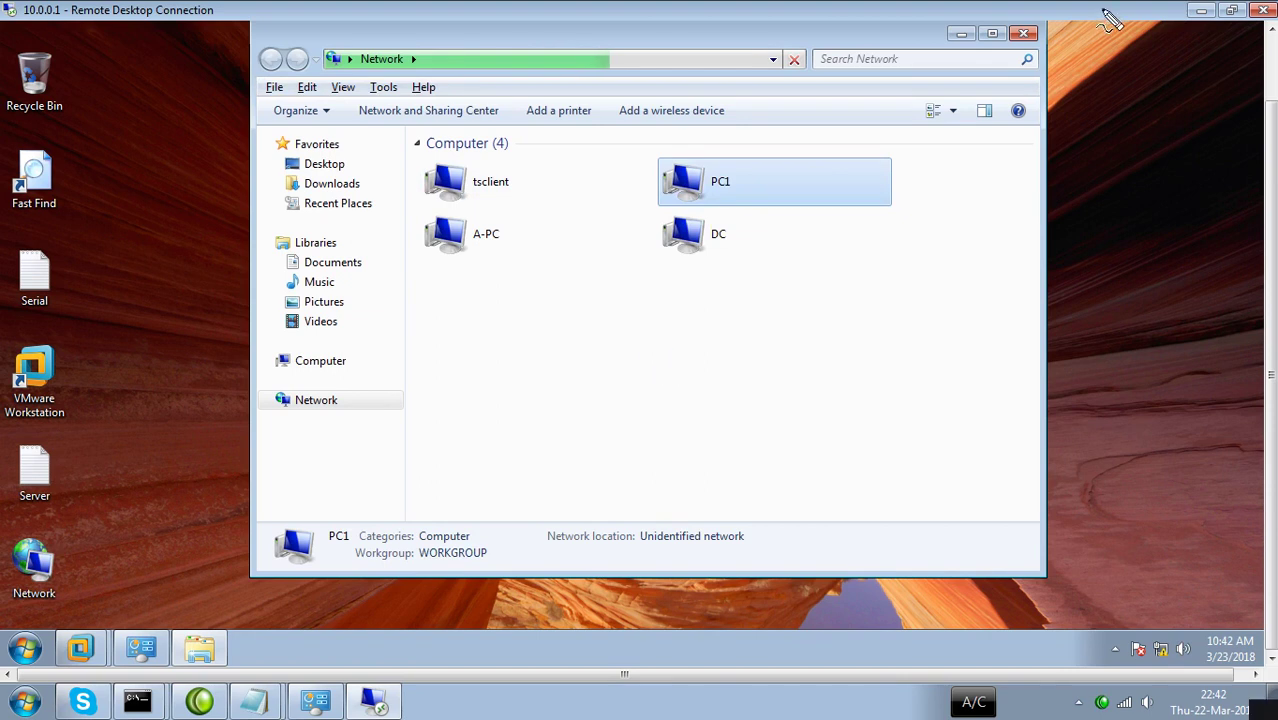
key(alt)
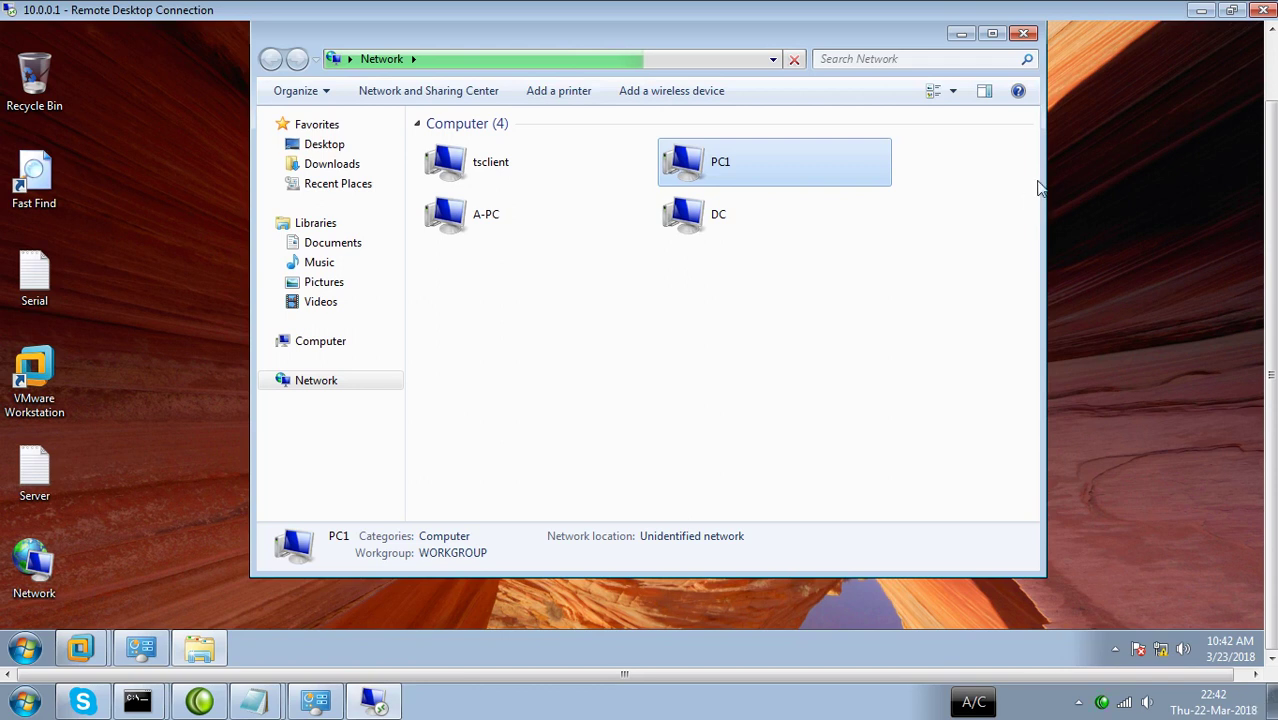
click(1020, 35)
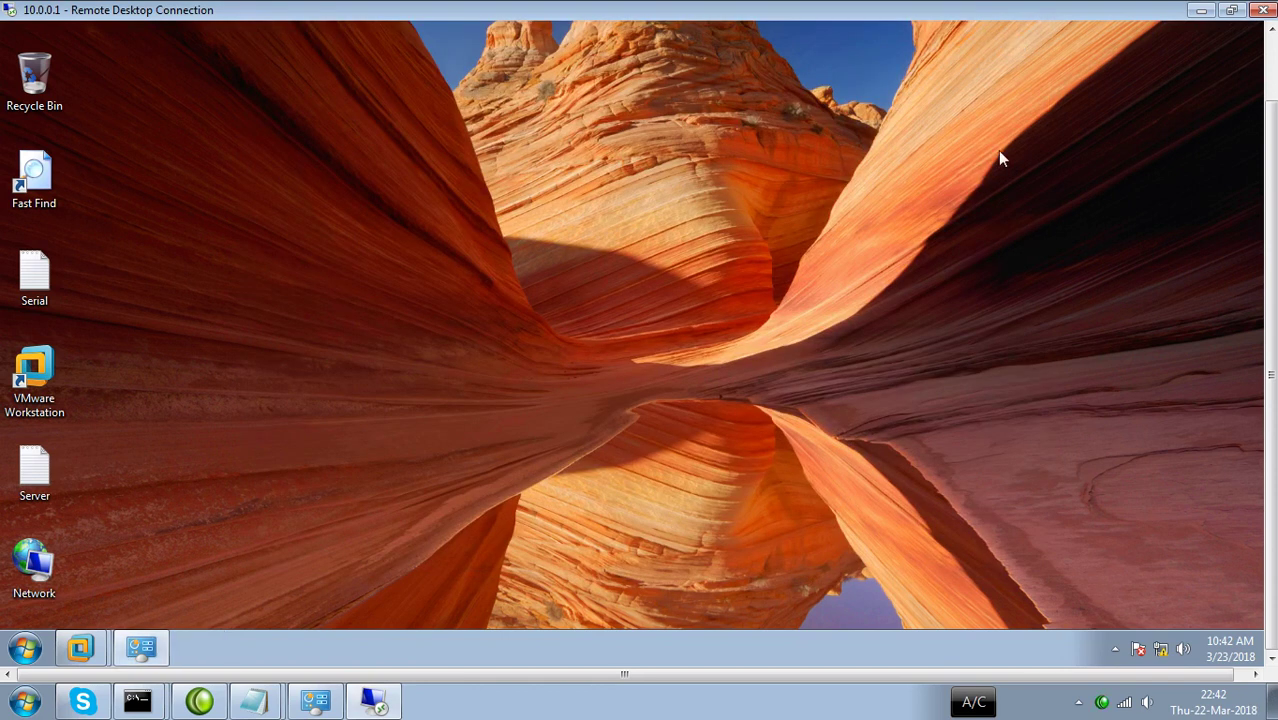
key(super+r)
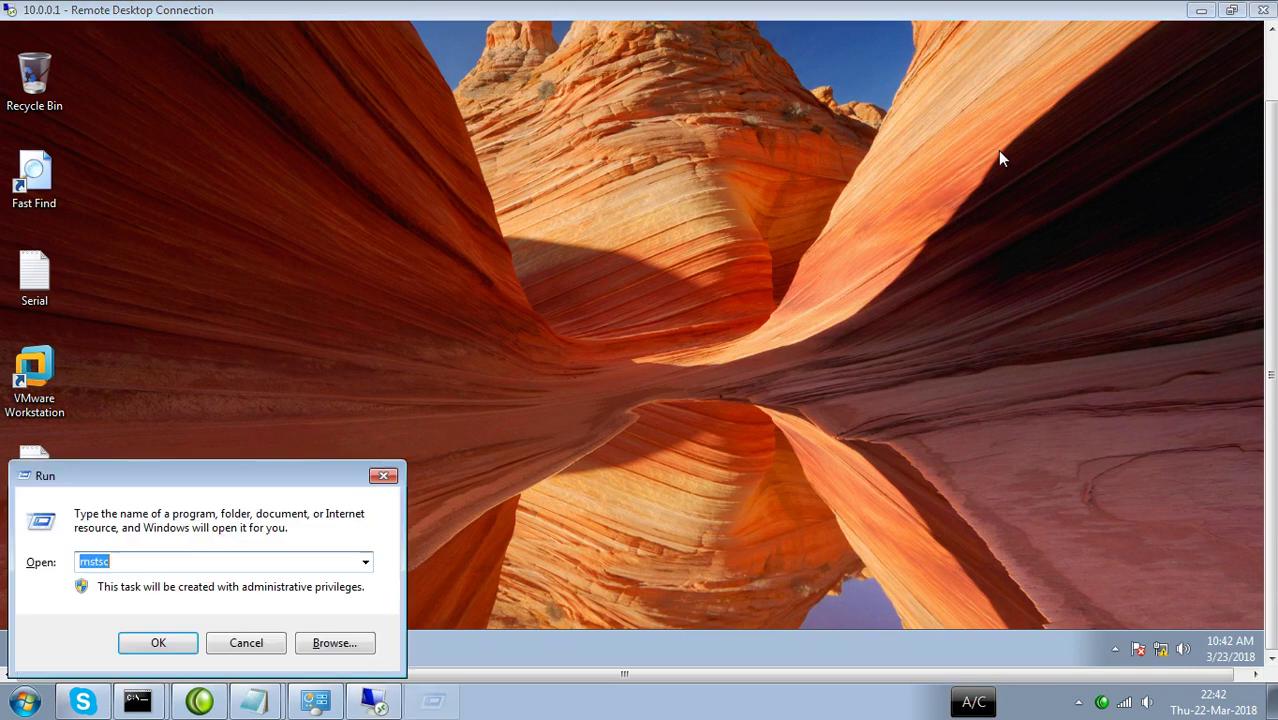
text(nt)
key(BackSpace)
key(Down)
key(Down)
key(Return)
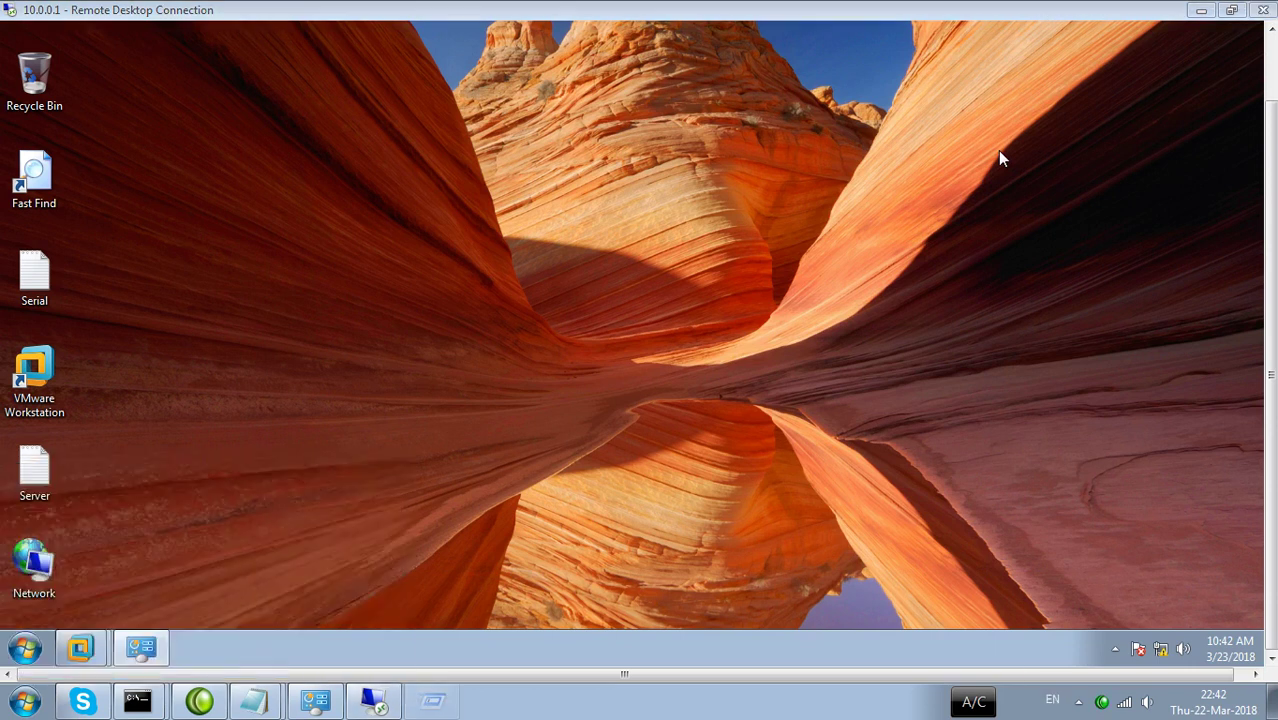
click(959, 521)
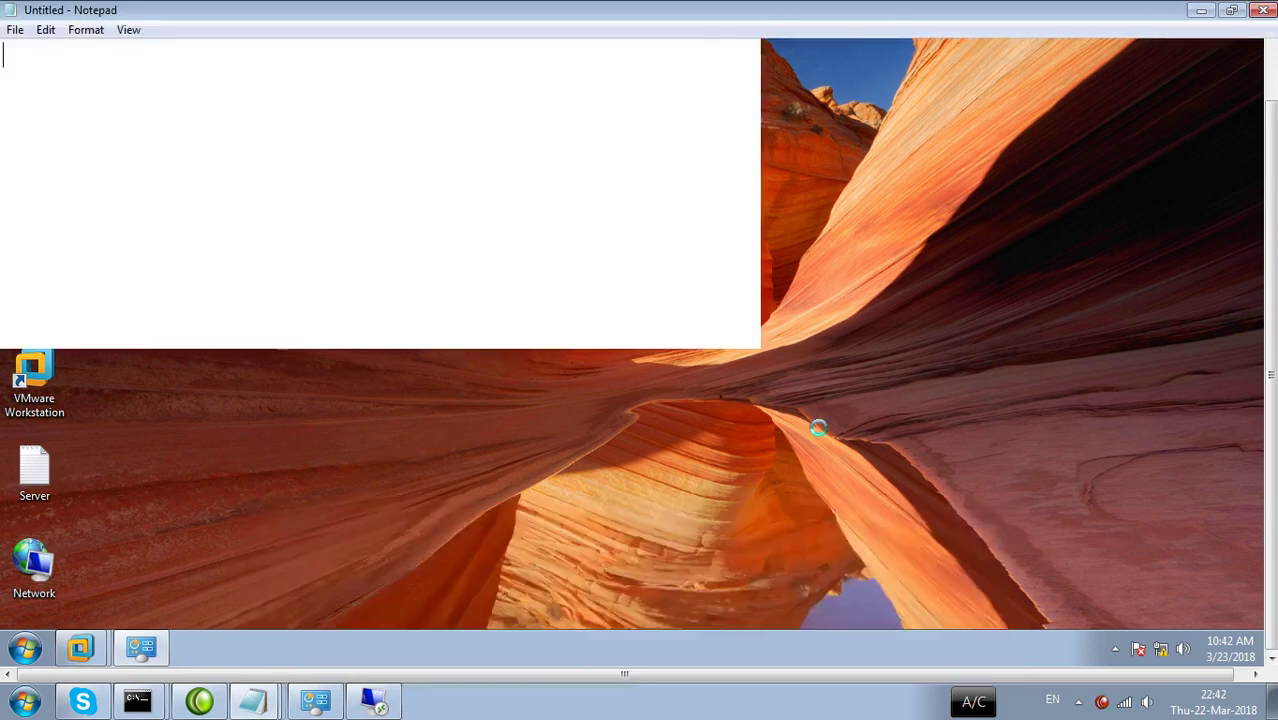
key(ctrl+shift+d)
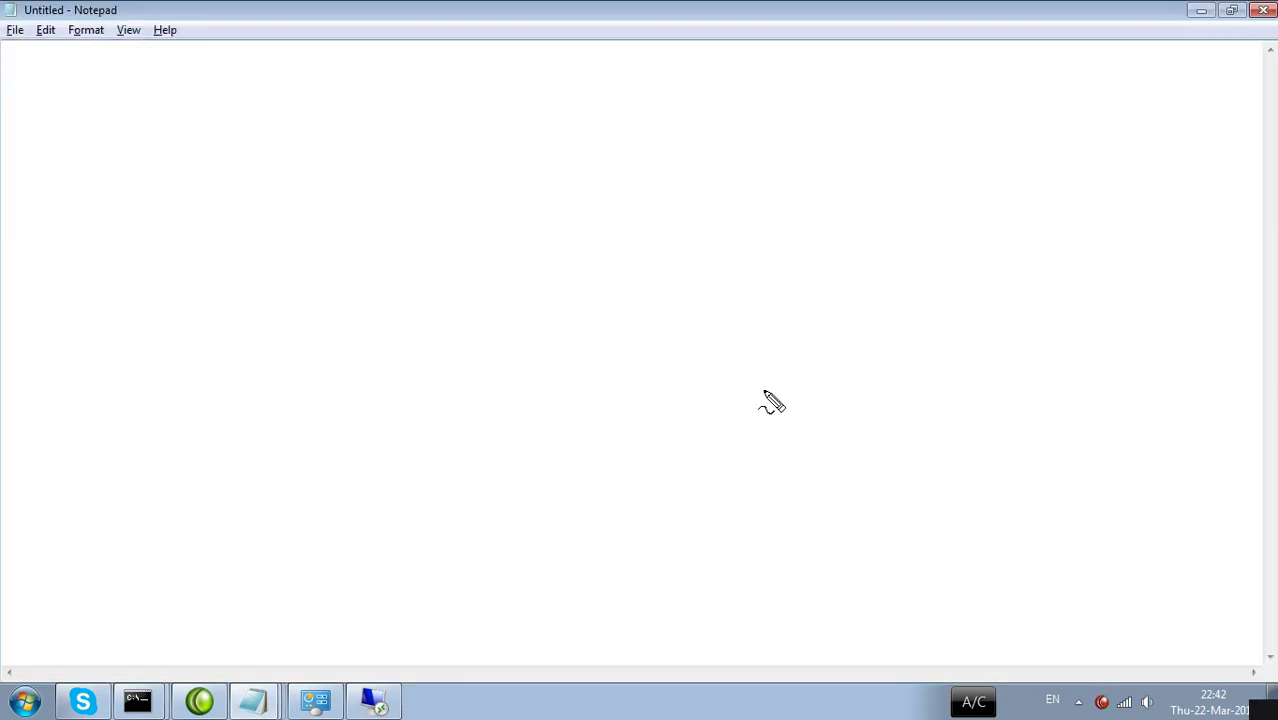
mouse_move(540, 114)
mouse_down()
mouse_move(517, 164)
mouse_move(547, 200)
mouse_move(548, 116)
mouse_move(527, 202)
mouse_move(534, 240)
mouse_move(391, 263)
mouse_move(664, 267)
mouse_move(514, 231)
mouse_up()
mouse_move(418, 272)
mouse_down()
mouse_move(411, 318)
mouse_move(425, 320)
mouse_move(391, 325)
mouse_move(408, 357)
mouse_move(428, 322)
mouse_up()
click(455, 320)
drag(488, 276, 505, 343)
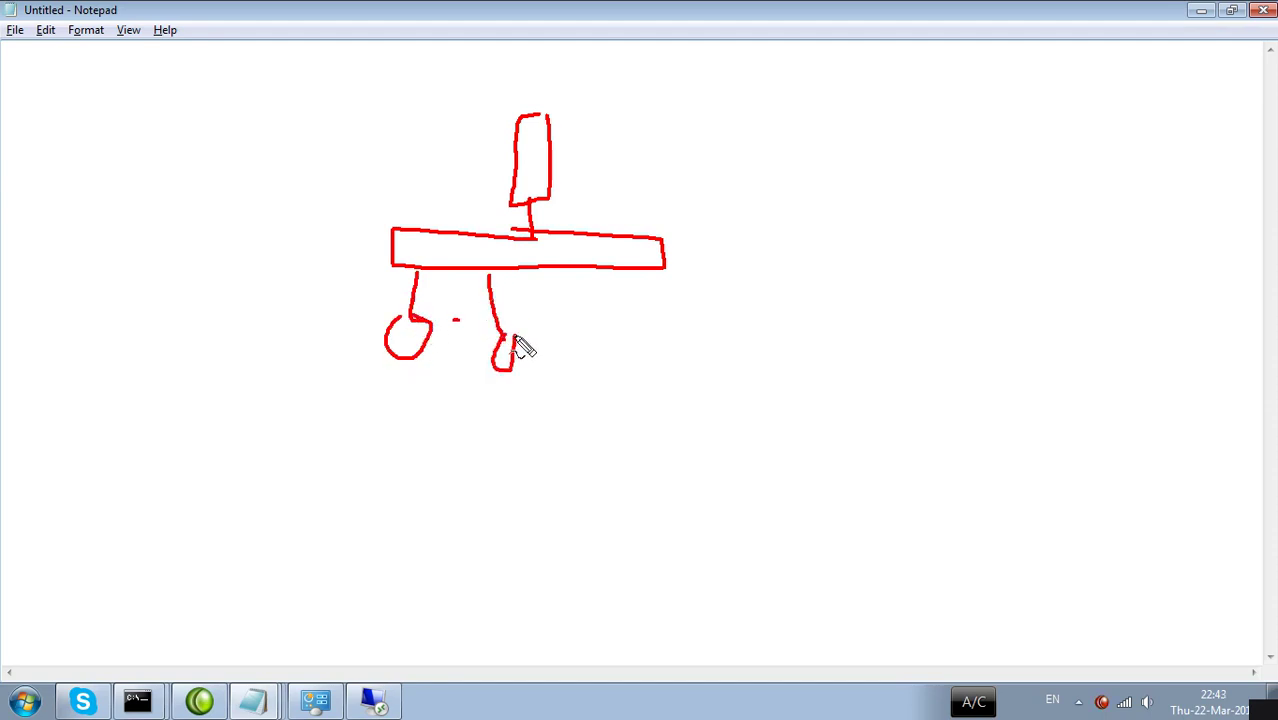
mouse_move(567, 268)
mouse_down()
mouse_move(603, 347)
mouse_move(592, 318)
mouse_up()
mouse_move(629, 276)
mouse_down()
mouse_move(700, 378)
mouse_move(680, 353)
mouse_up()
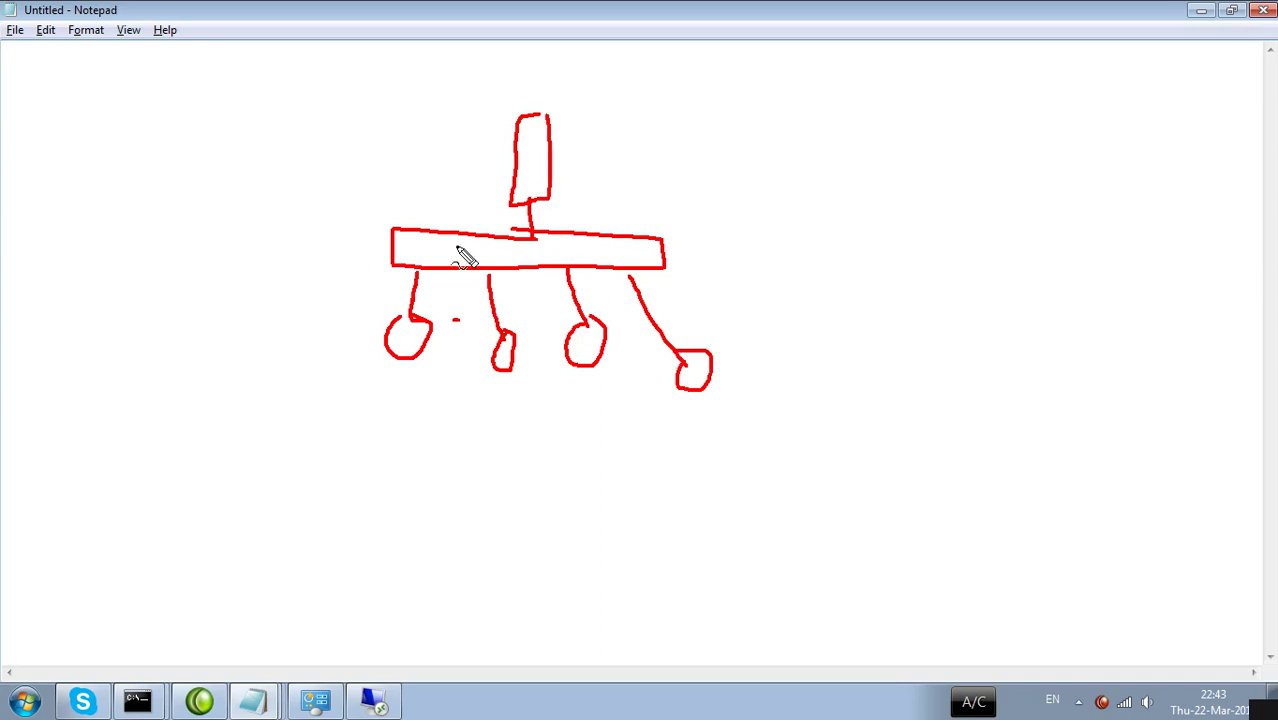
mouse_move(590, 149)
mouse_down()
mouse_move(750, 152)
mouse_move(772, 175)
mouse_move(760, 184)
mouse_up()
key(Escape)
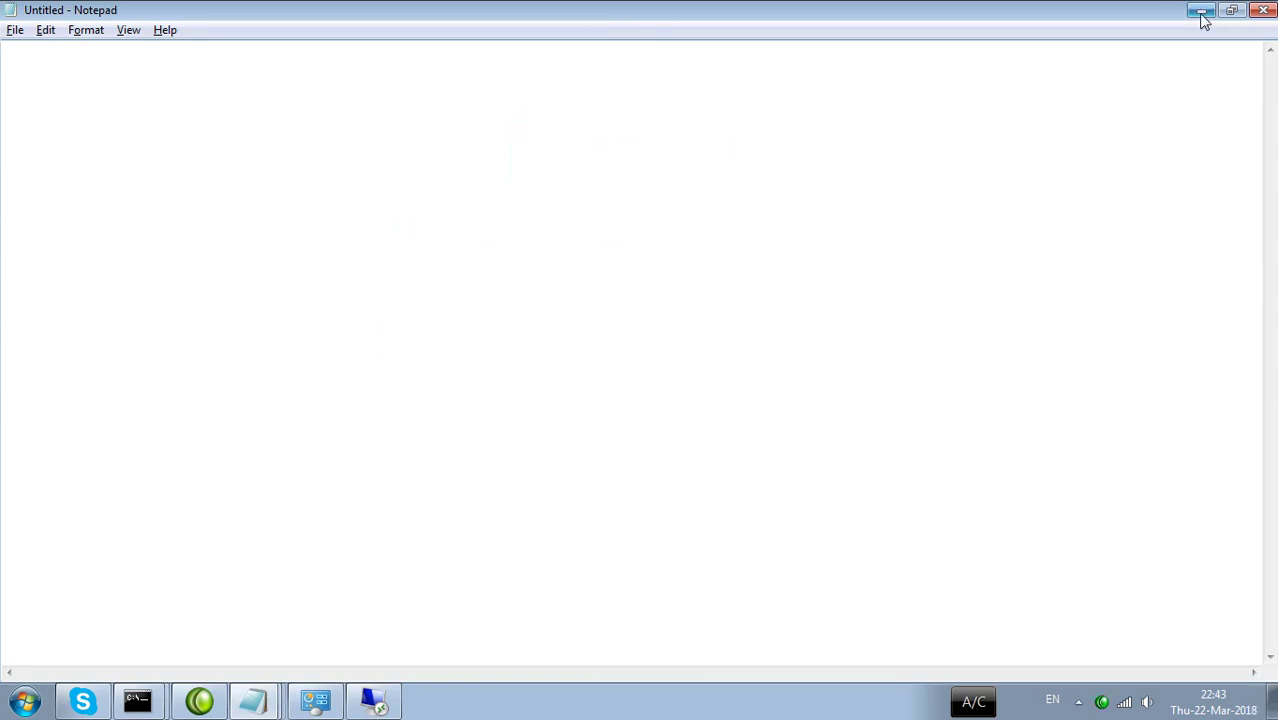
click(1201, 10)
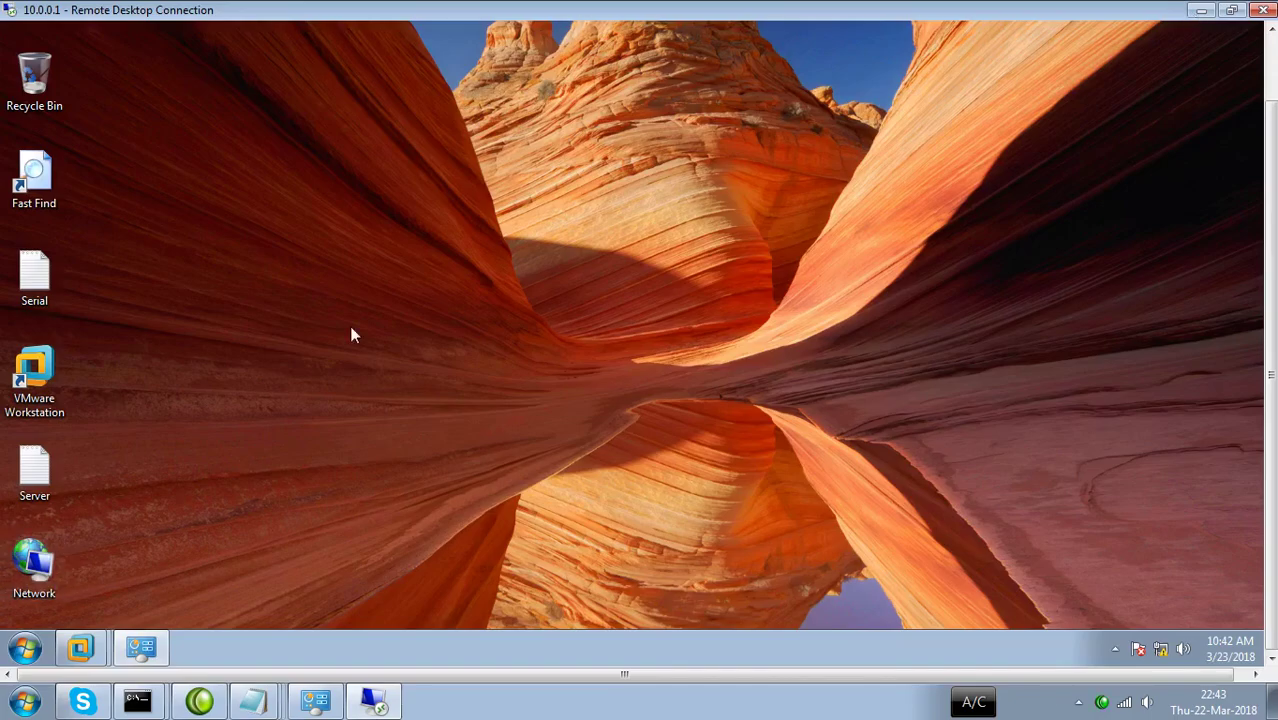
Open the Network folder and check DC, A-PC, PC1 and tsclient, confirming A-PC is in workgroup IHSAN.
right_click(323, 287)
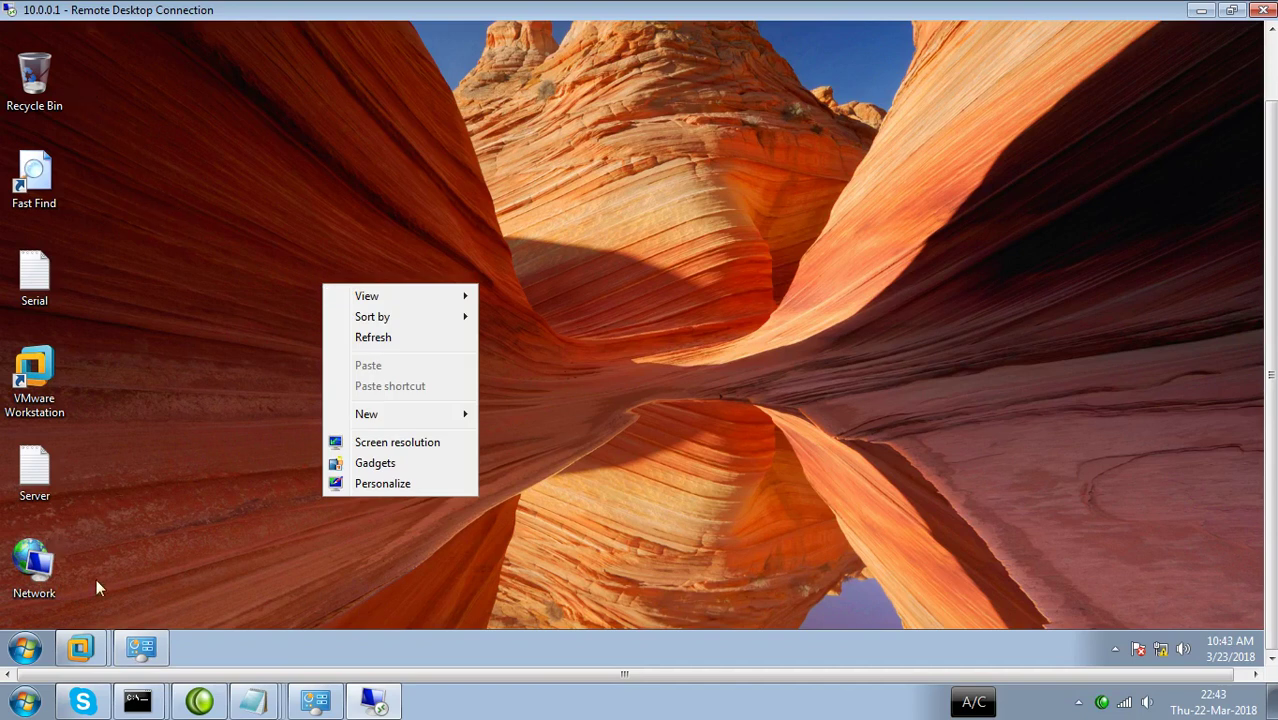
click(110, 558)
double_click(35, 568)
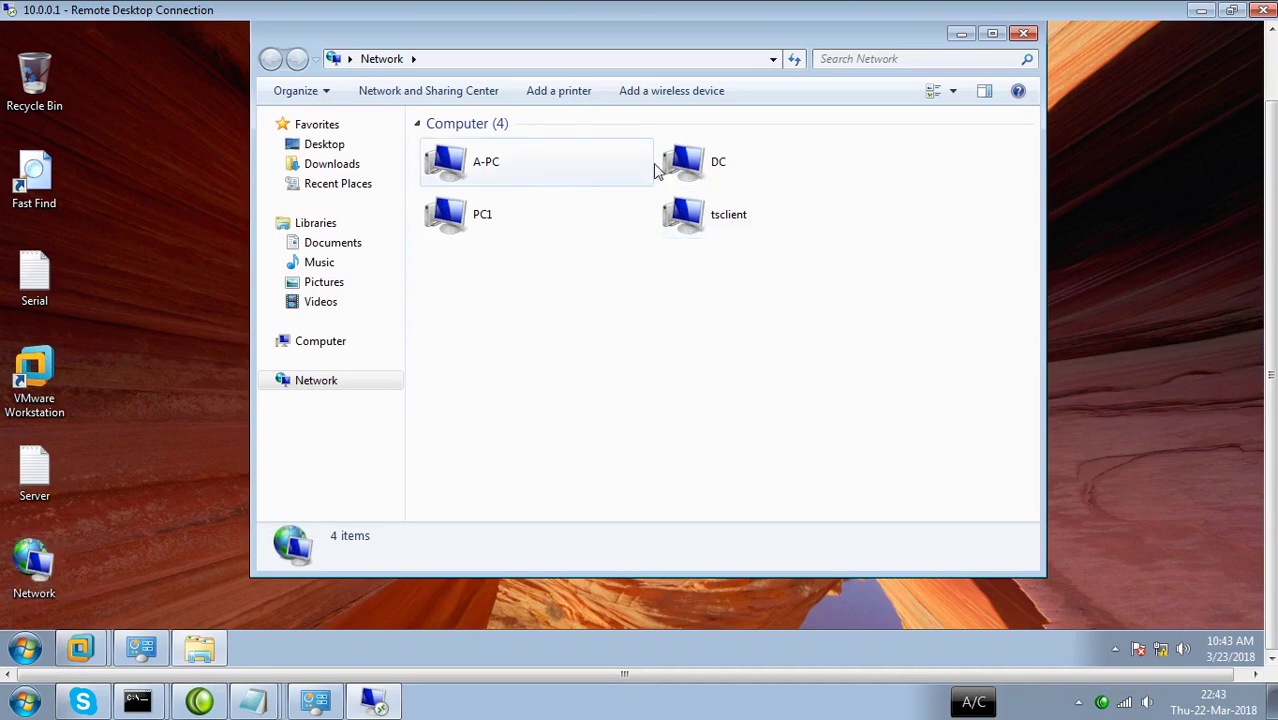
click(688, 163)
click(477, 168)
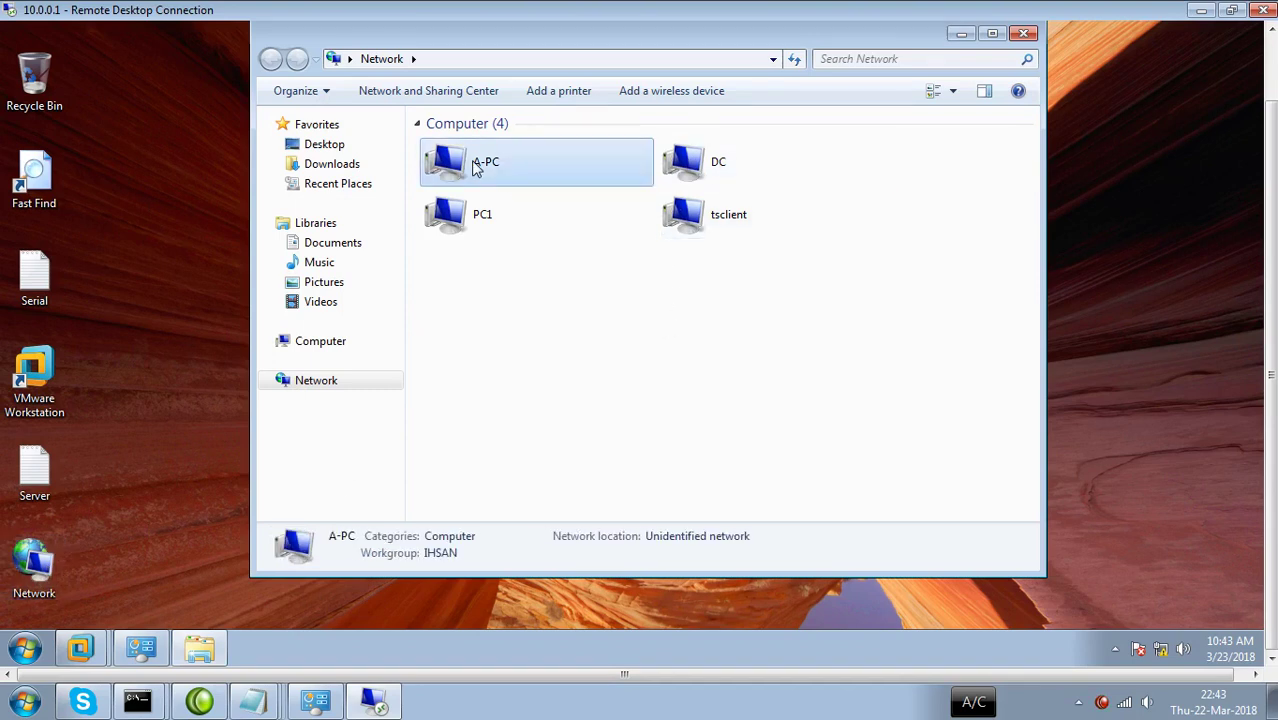
click(466, 234)
click(697, 232)
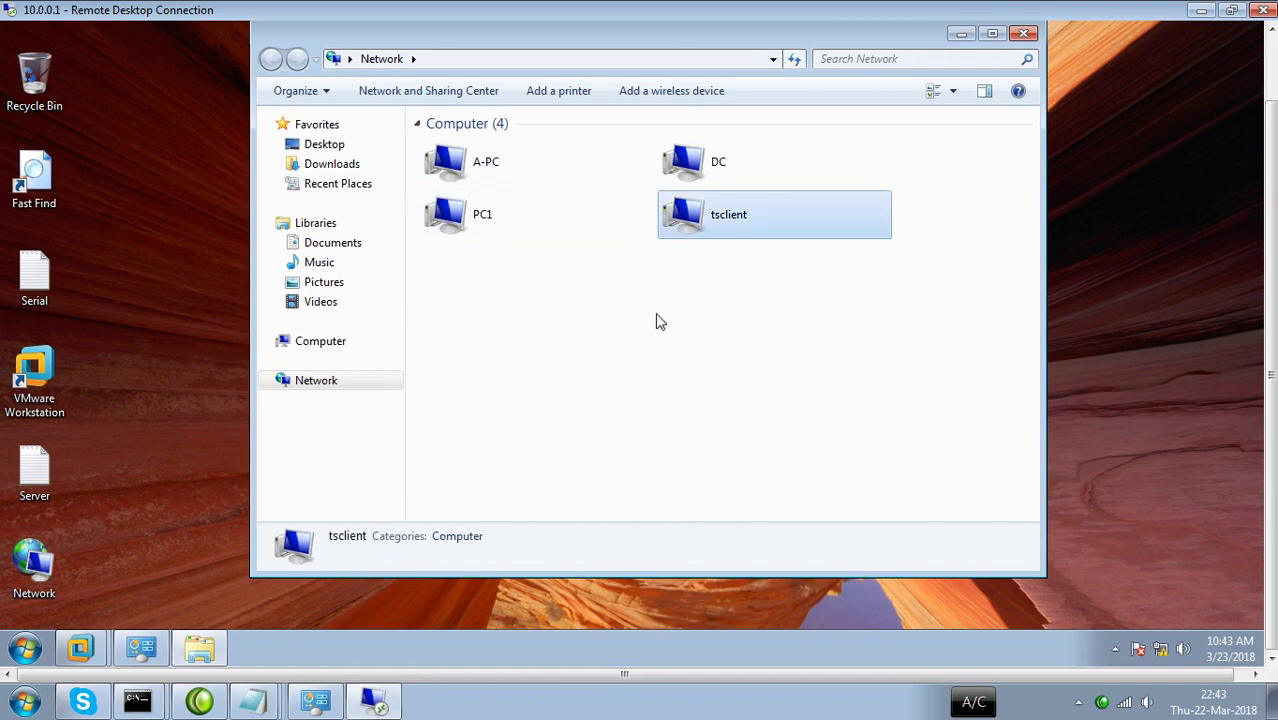
click(463, 176)
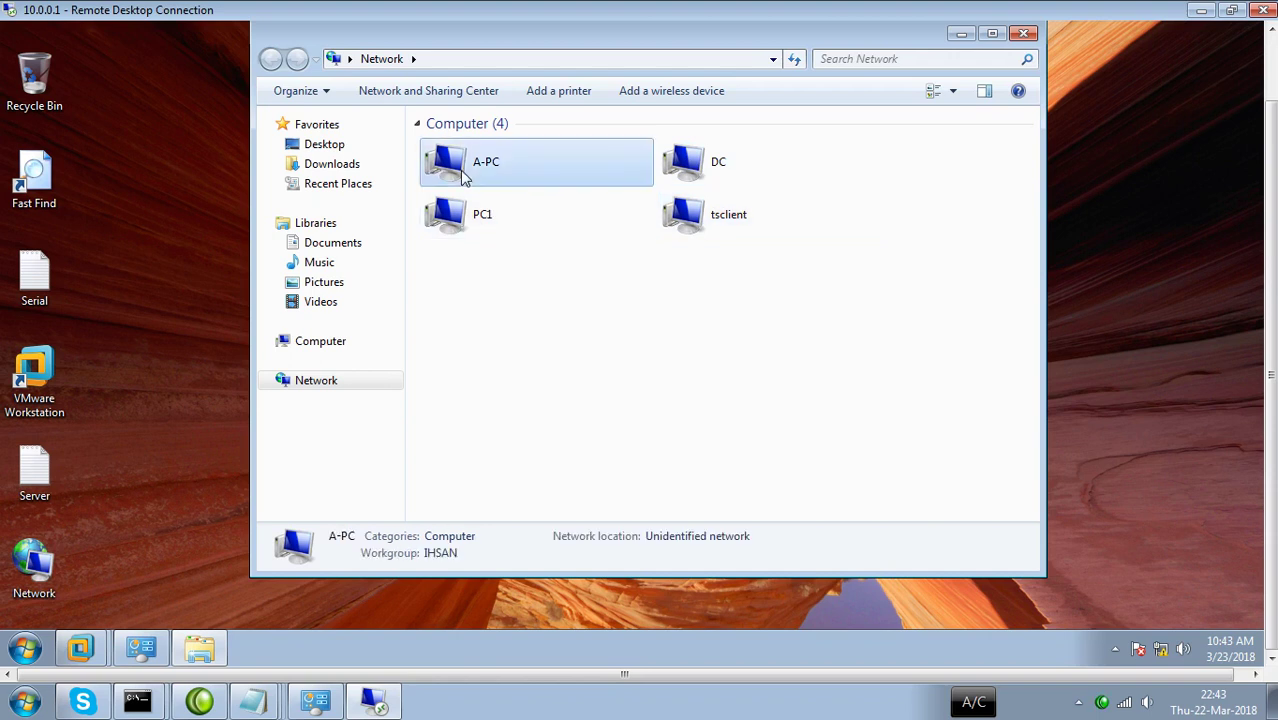
click(25, 648)
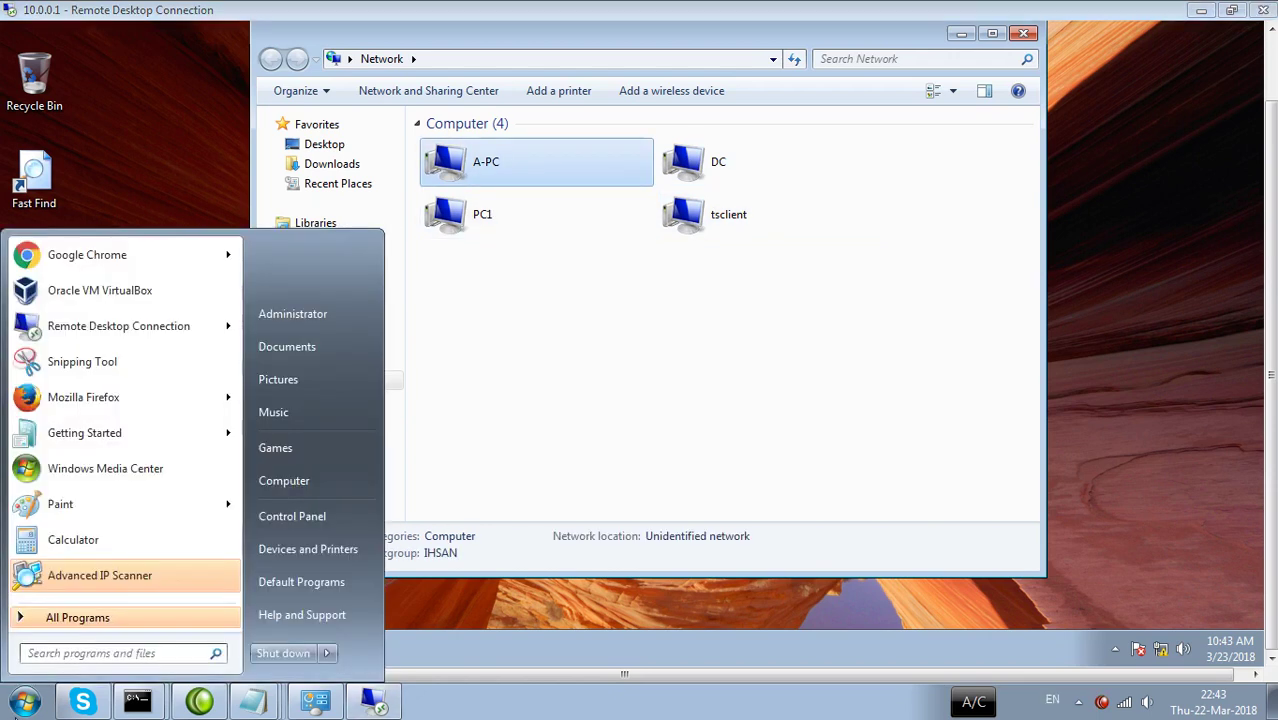
Launch Command Prompt, enter the mistyped command 'whohos', then move and minimize the console.
text(cmd)
key(Return)
text(who)
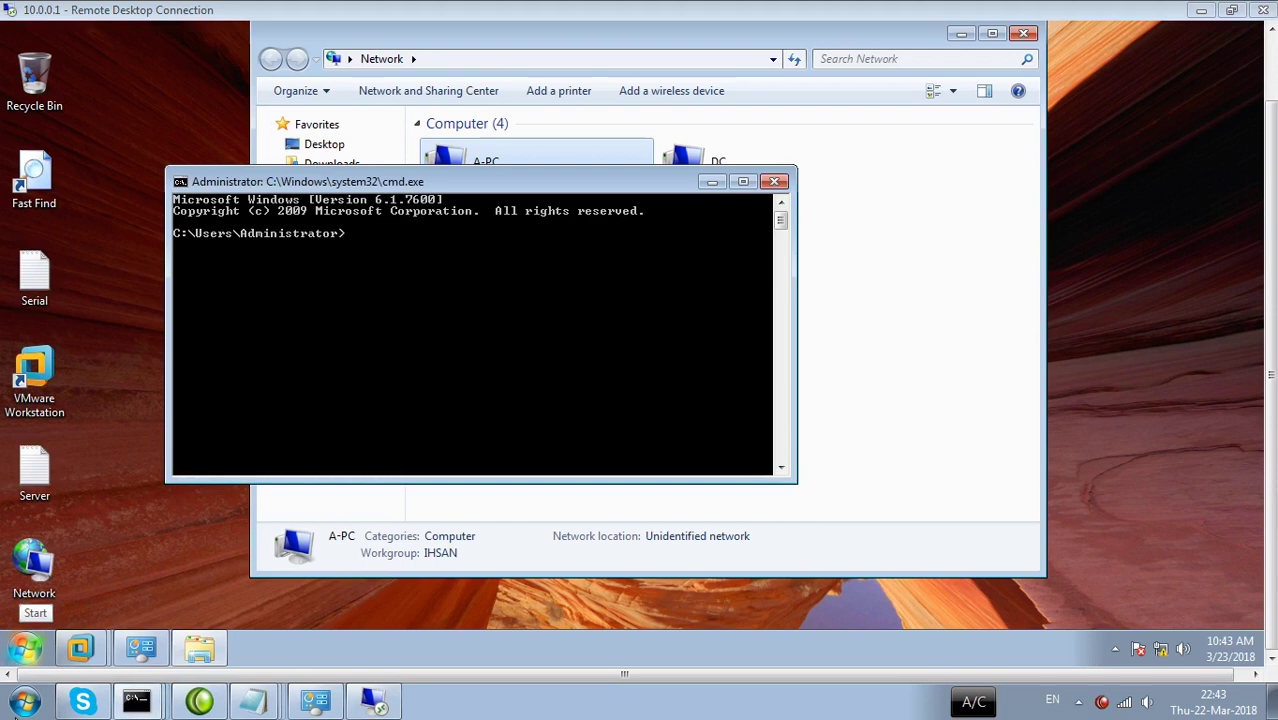
text(hostname)
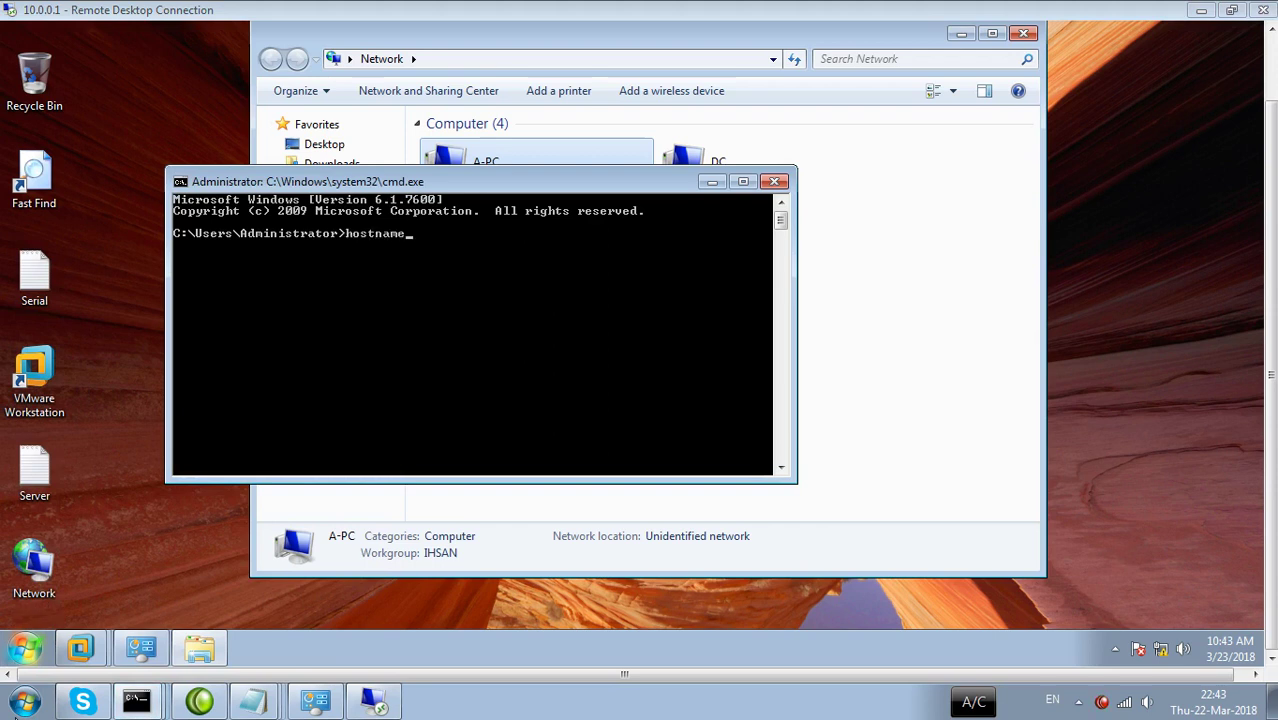
key(Return)
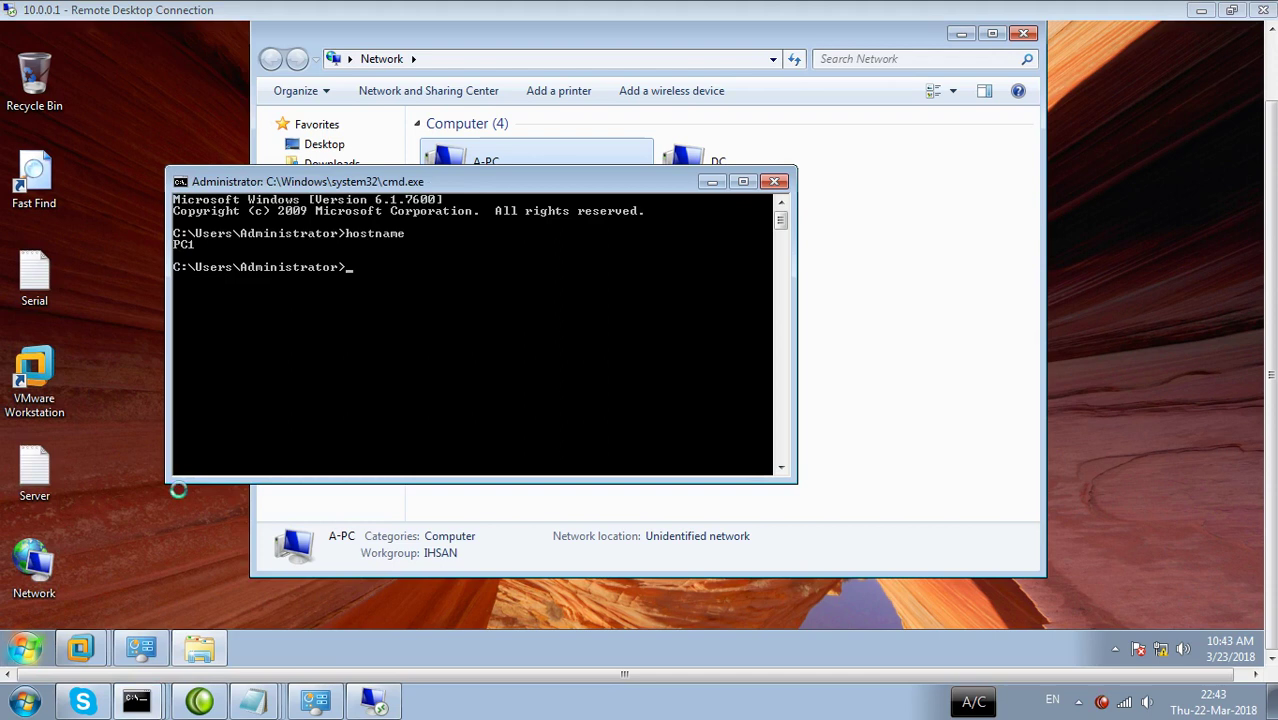
drag(268, 186, 301, 290)
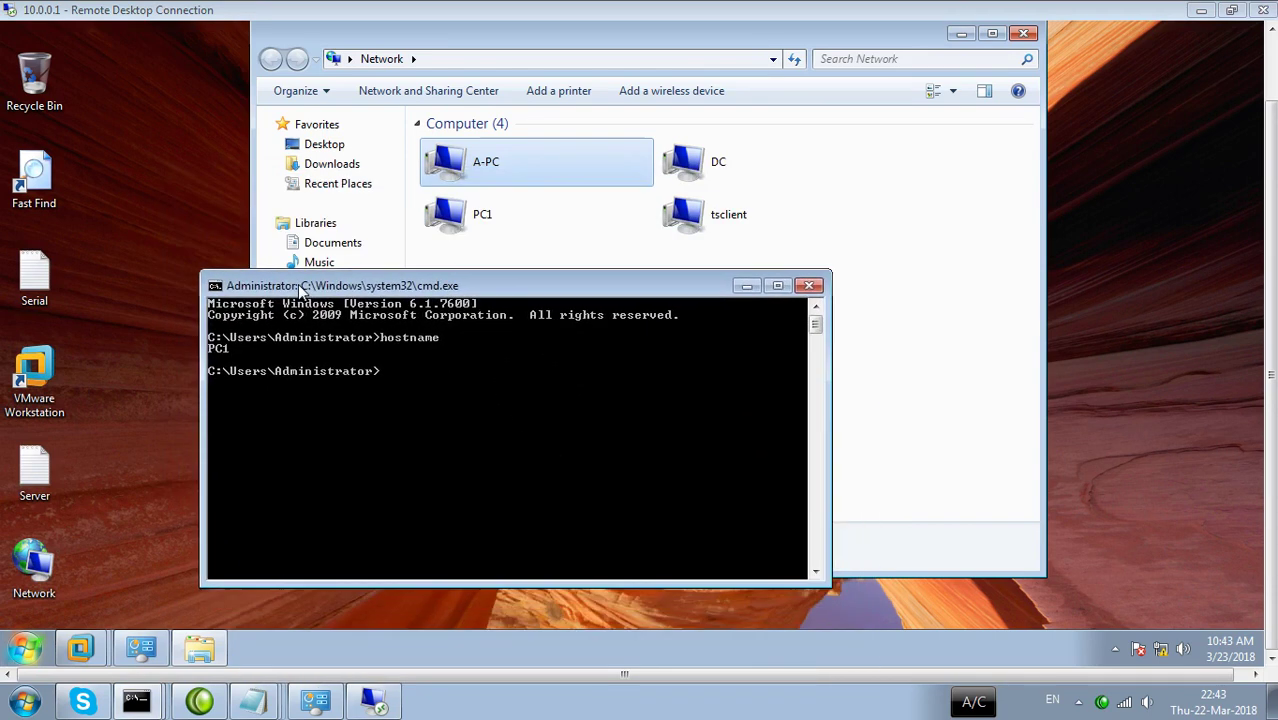
click(746, 286)
Run hostname in a new Command Prompt, showing a-PC, then check PC1's and DC's workgroups.
click(26, 650)
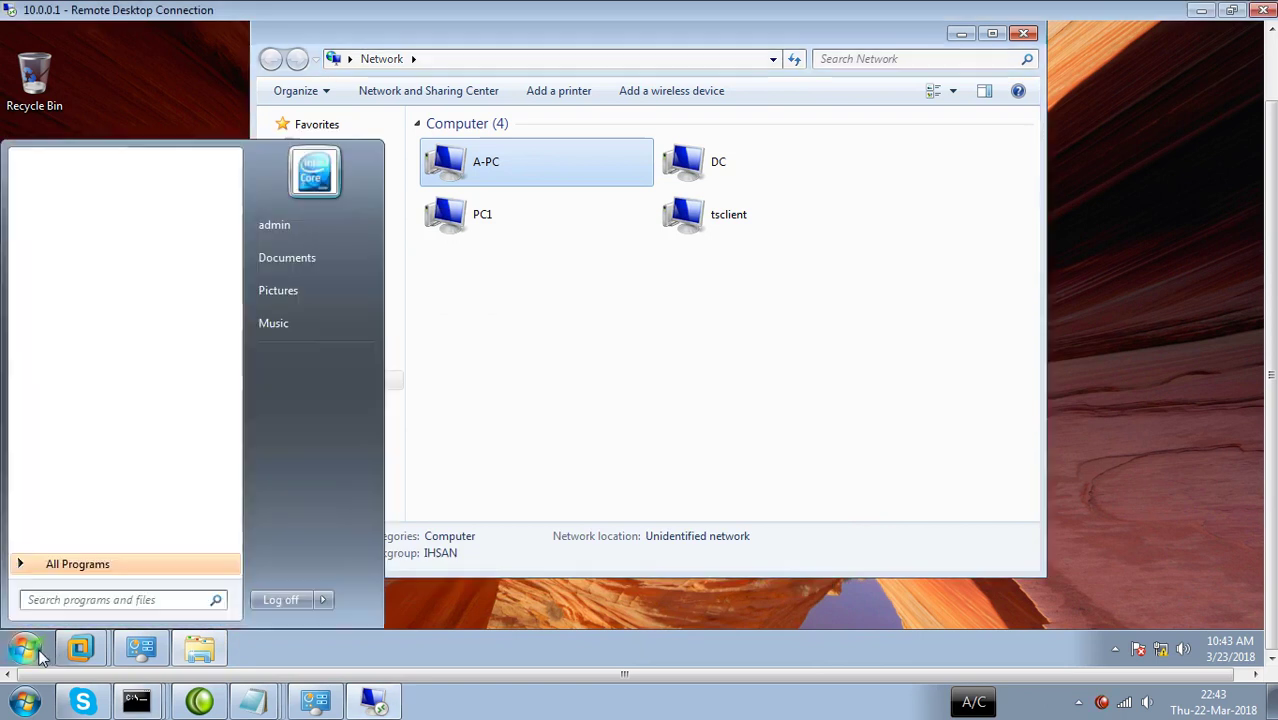
text(cmd)
key(Return)
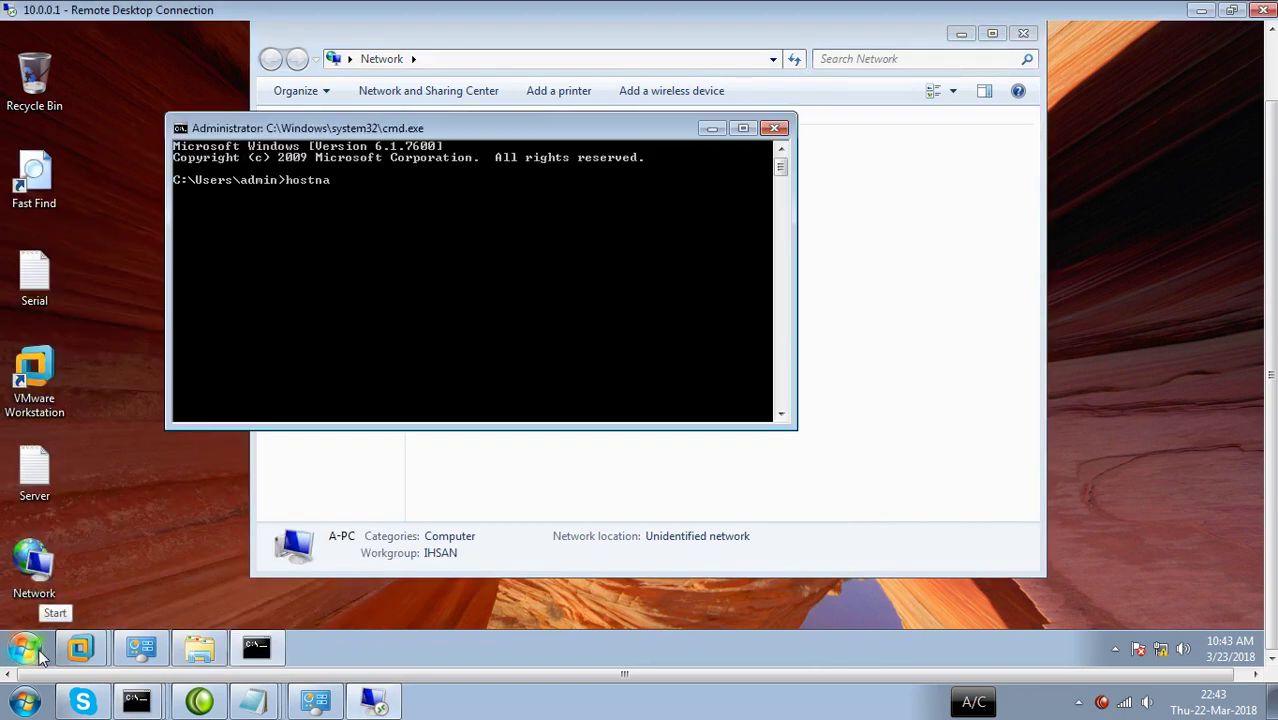
text(hostname)
key(Return)
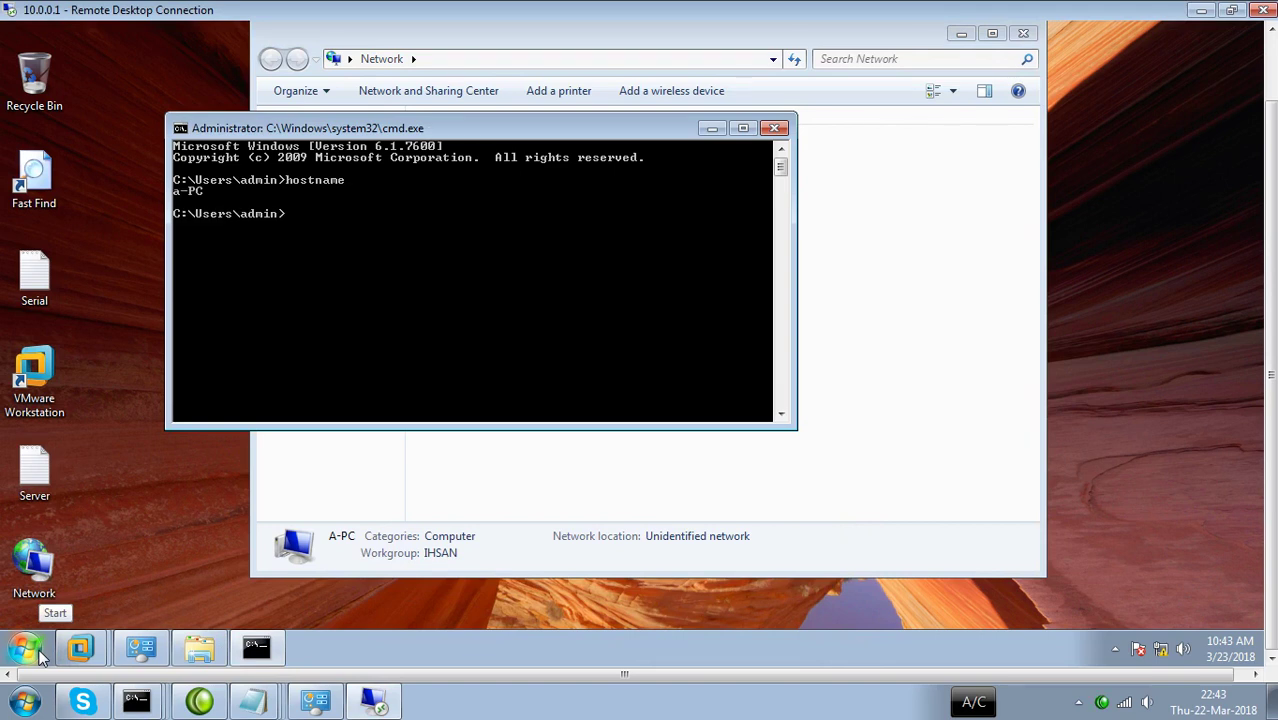
click(716, 136)
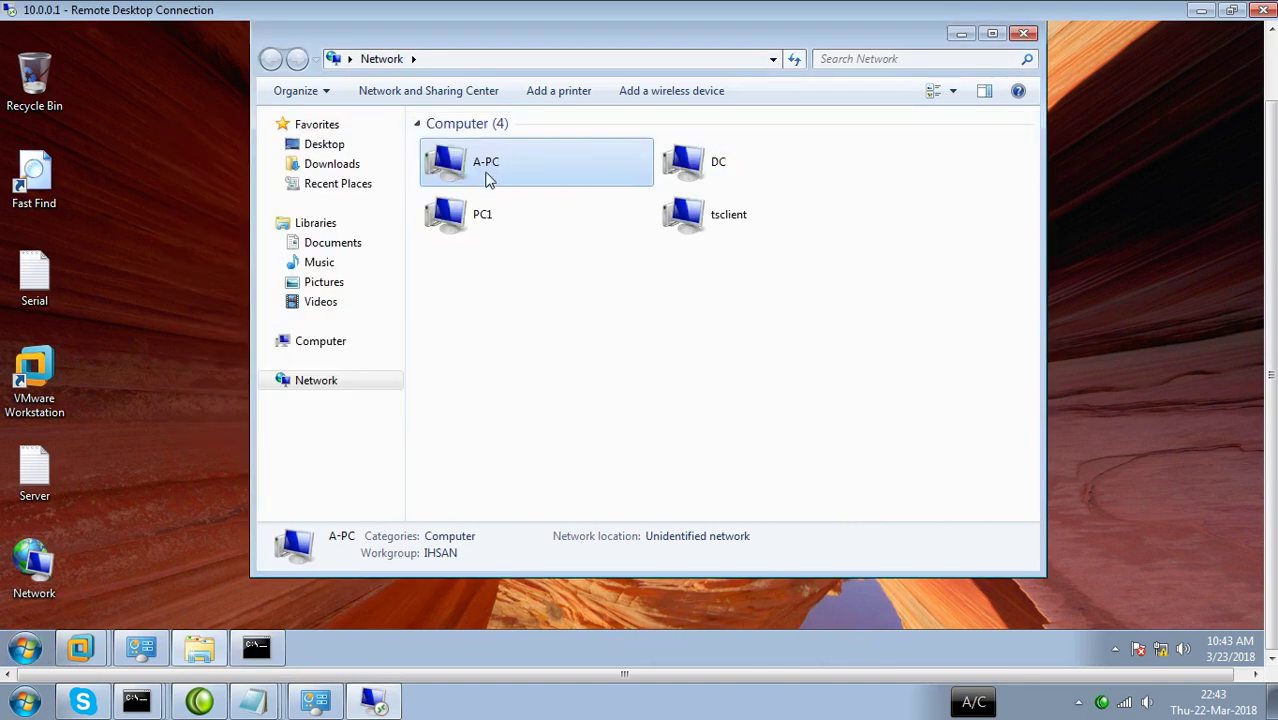
click(473, 213)
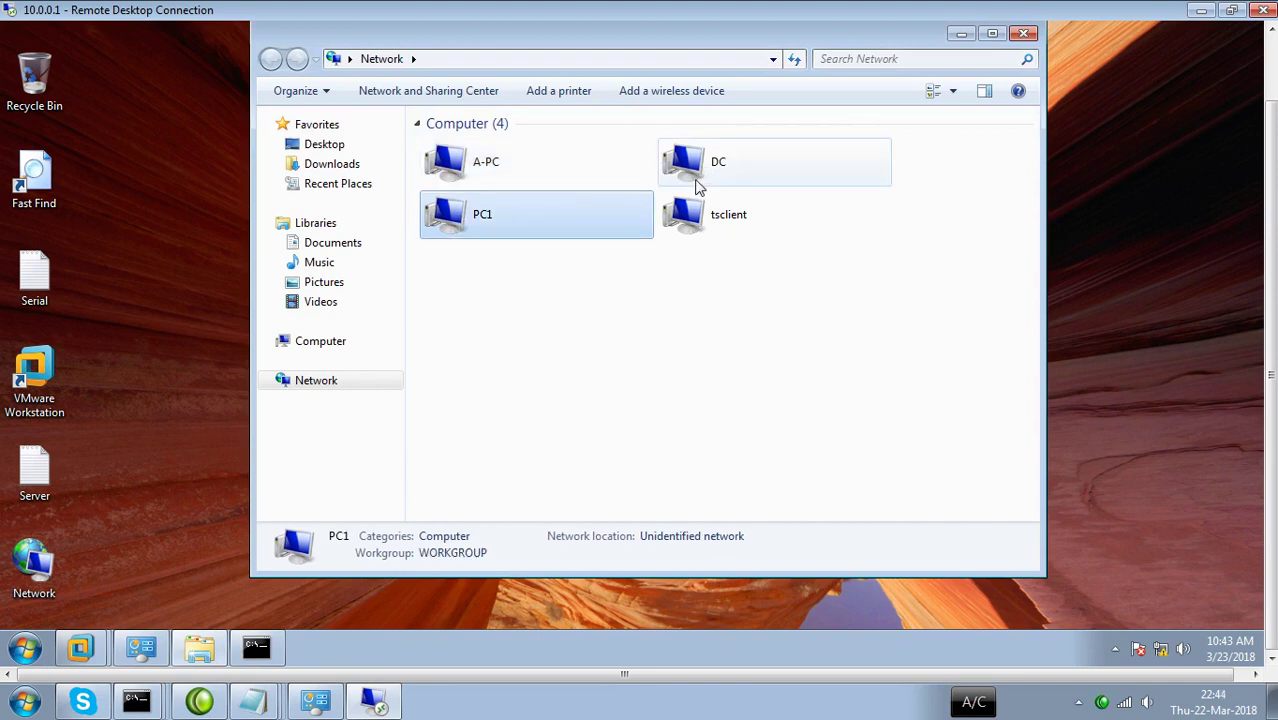
click(700, 178)
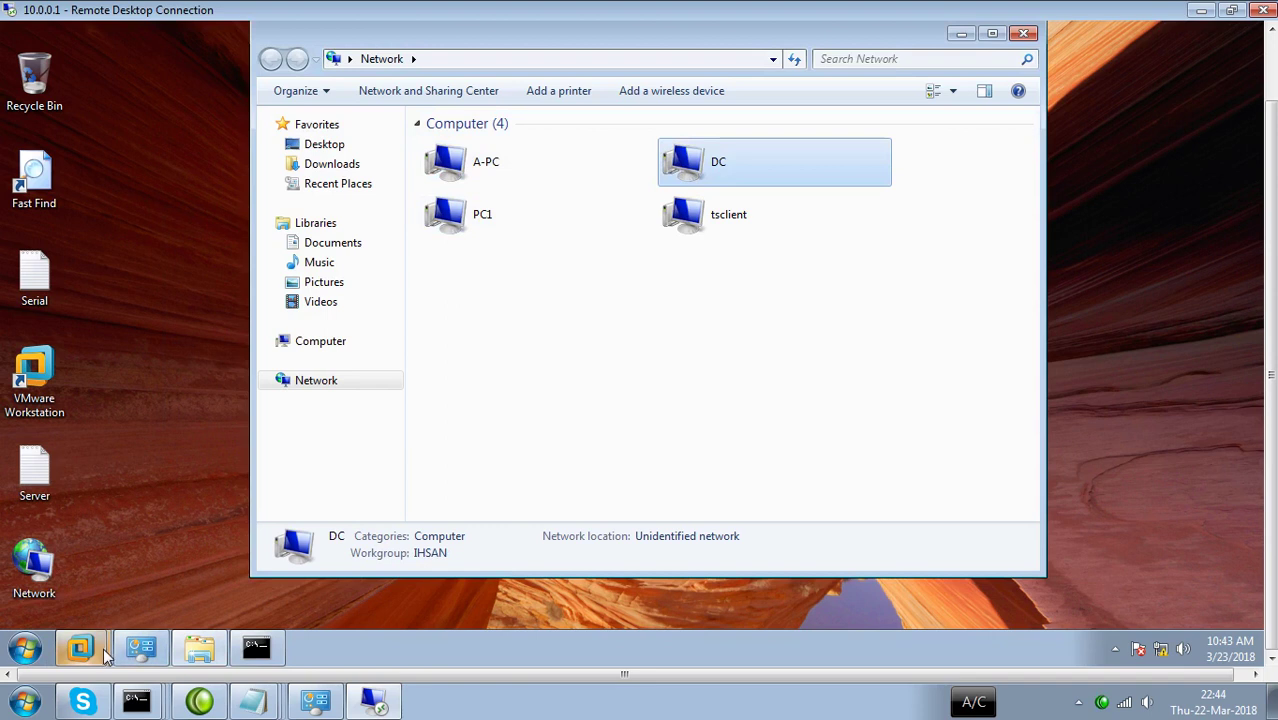
Bring VMware Workstation forward, then return to the Network window and check tsclient's details.
mouse_move(104, 656)
click(80, 587)
click(516, 240)
click(998, 330)
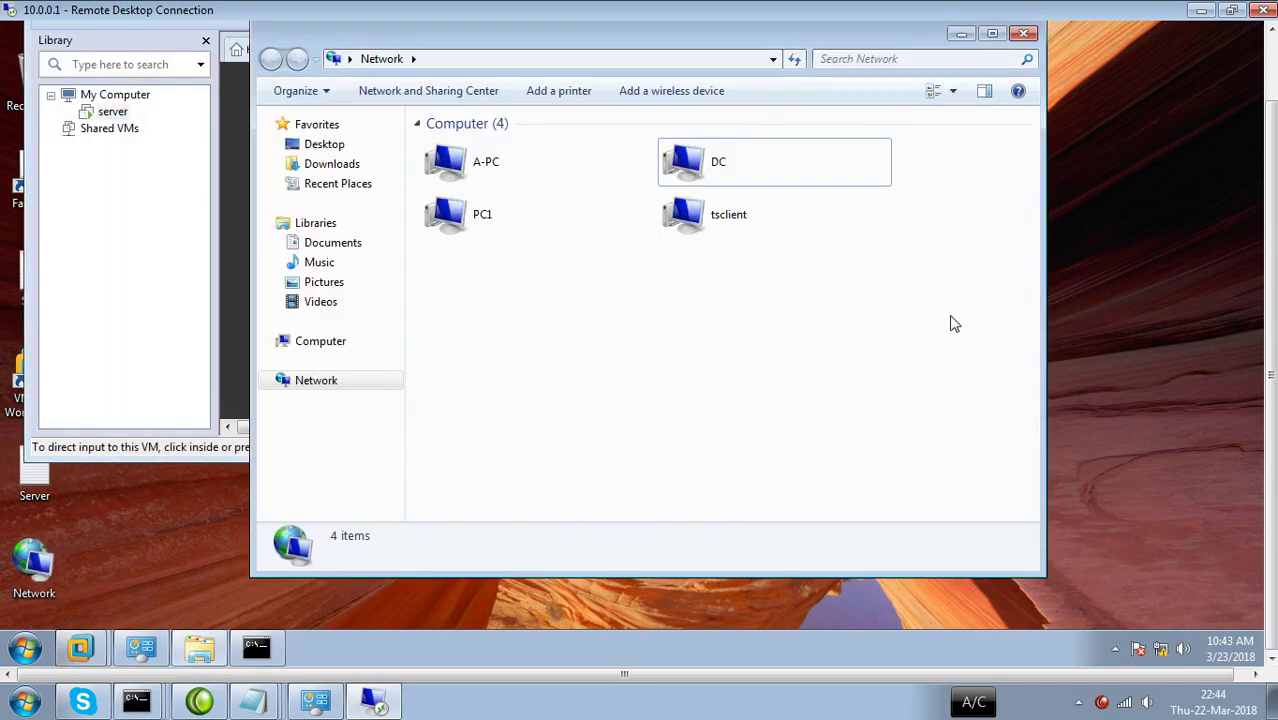
click(716, 224)
click(608, 305)
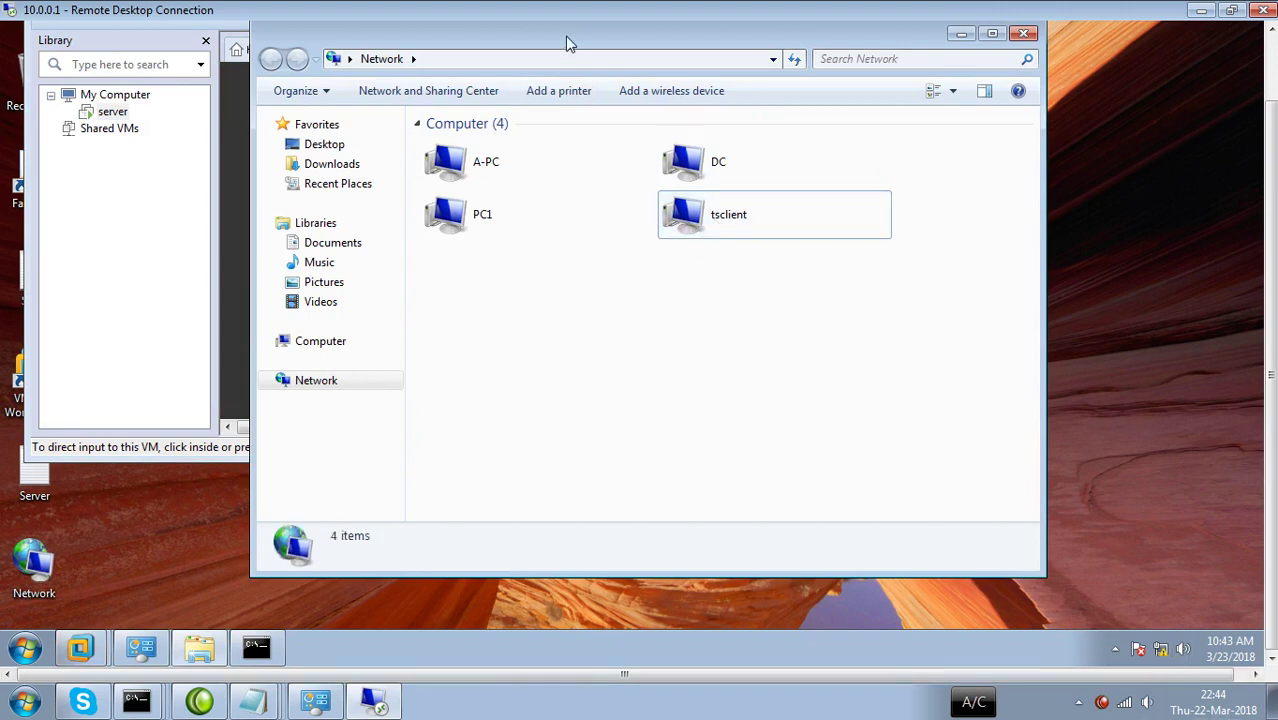
drag(608, 32, 586, 64)
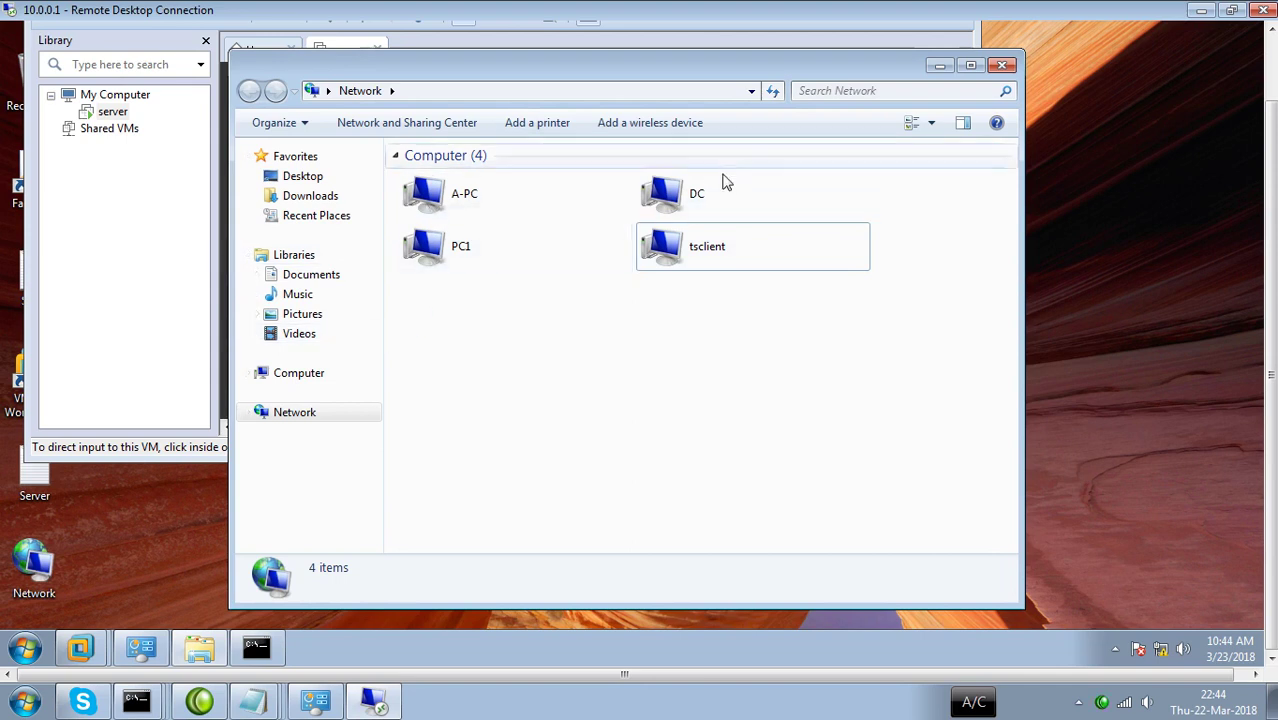
Bring the server VM console forward and toggle input capture in and out with Ctrl+Alt.
click(128, 240)
click(340, 231)
key(ctrl+alt)
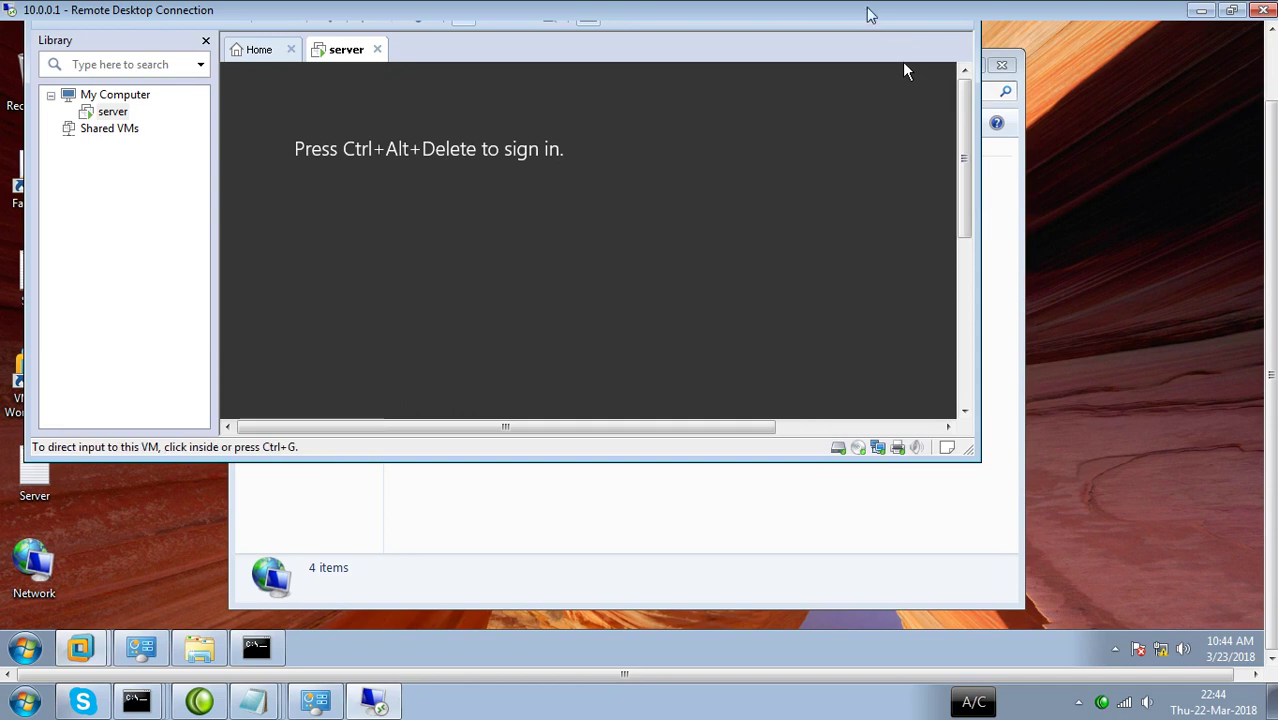
click(866, 72)
key(ctrl+alt)
click(866, 96)
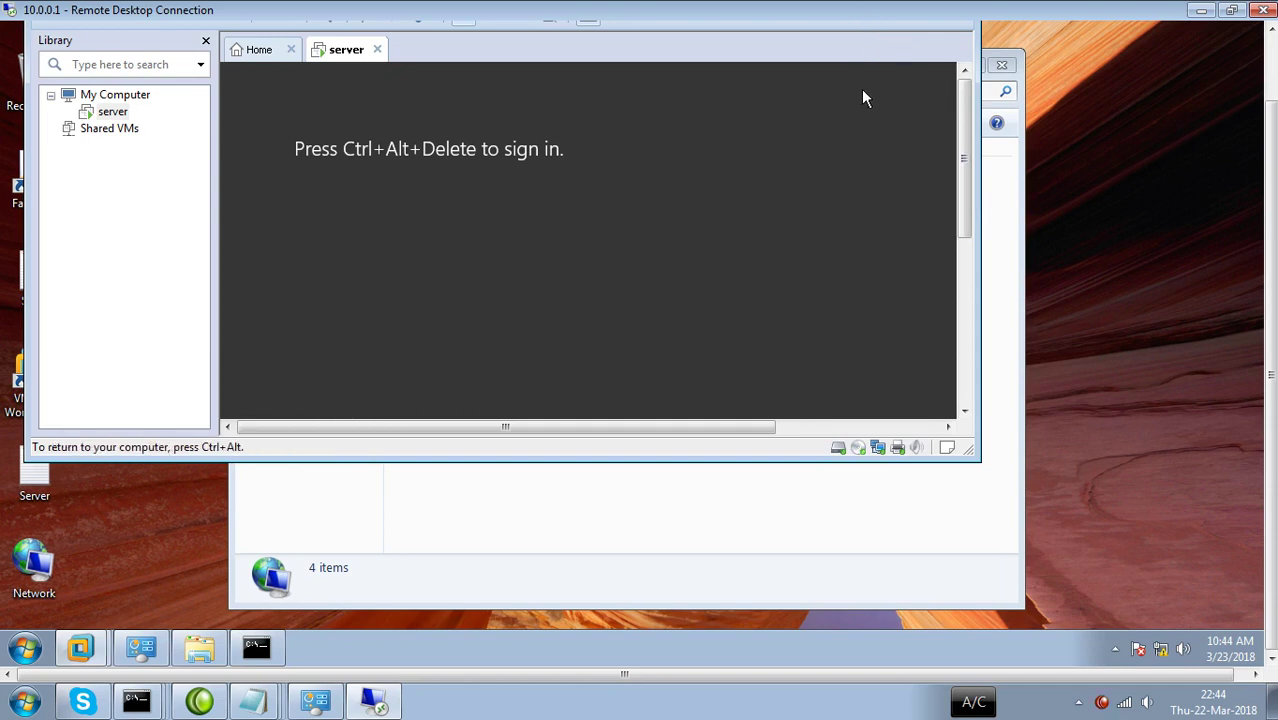
key(ctrl+alt)
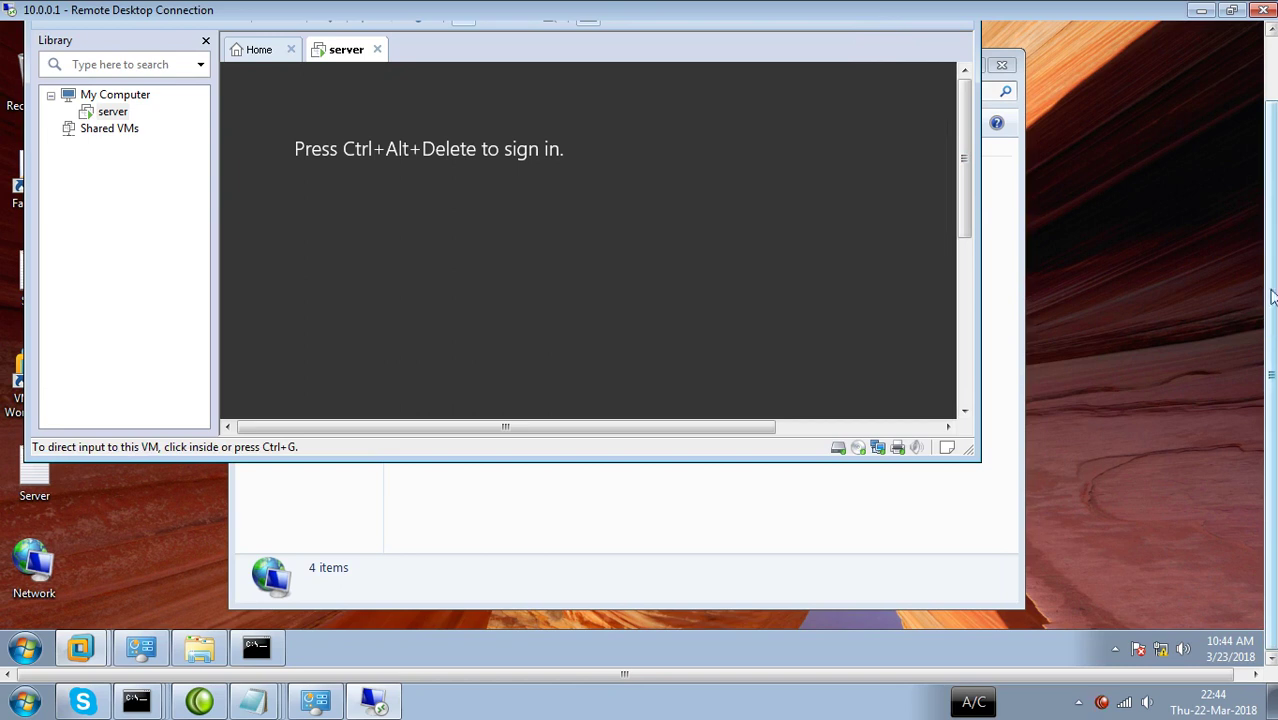
drag(1271, 309, 1272, 235)
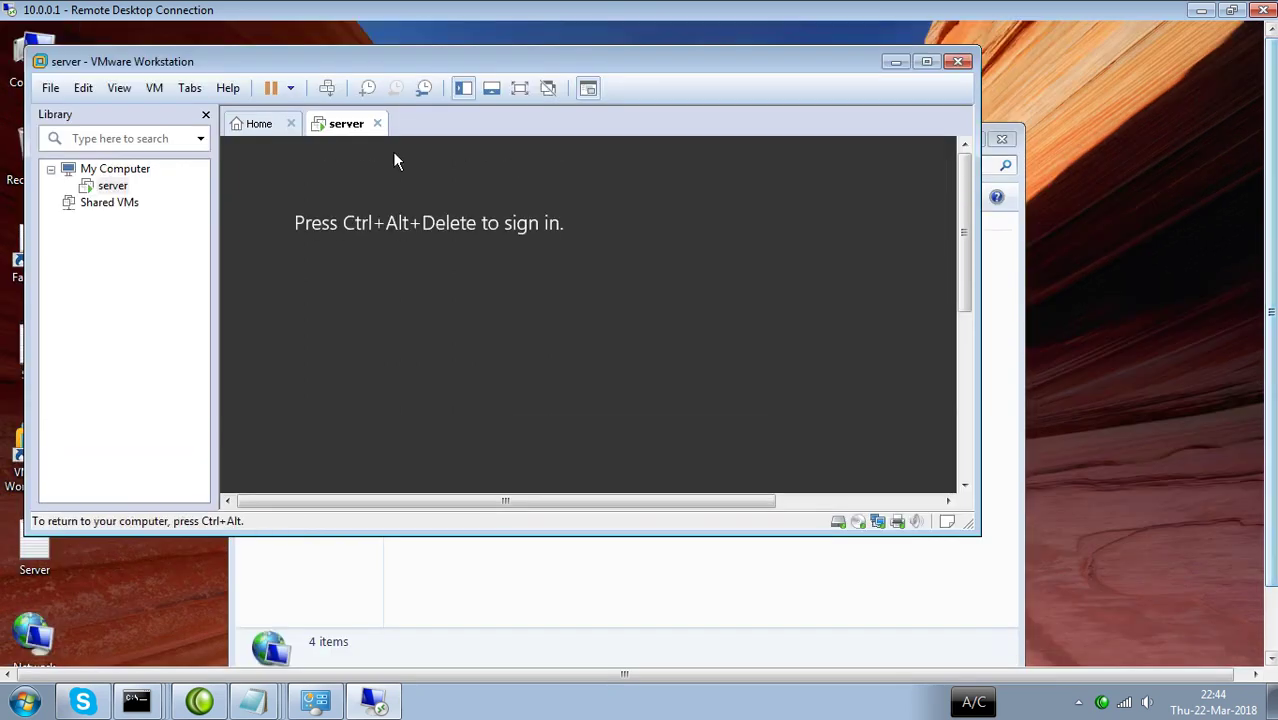
Send Ctrl+Alt+Del to the server VM, sign in as domain administrator, and minimize VMware.
click(152, 89)
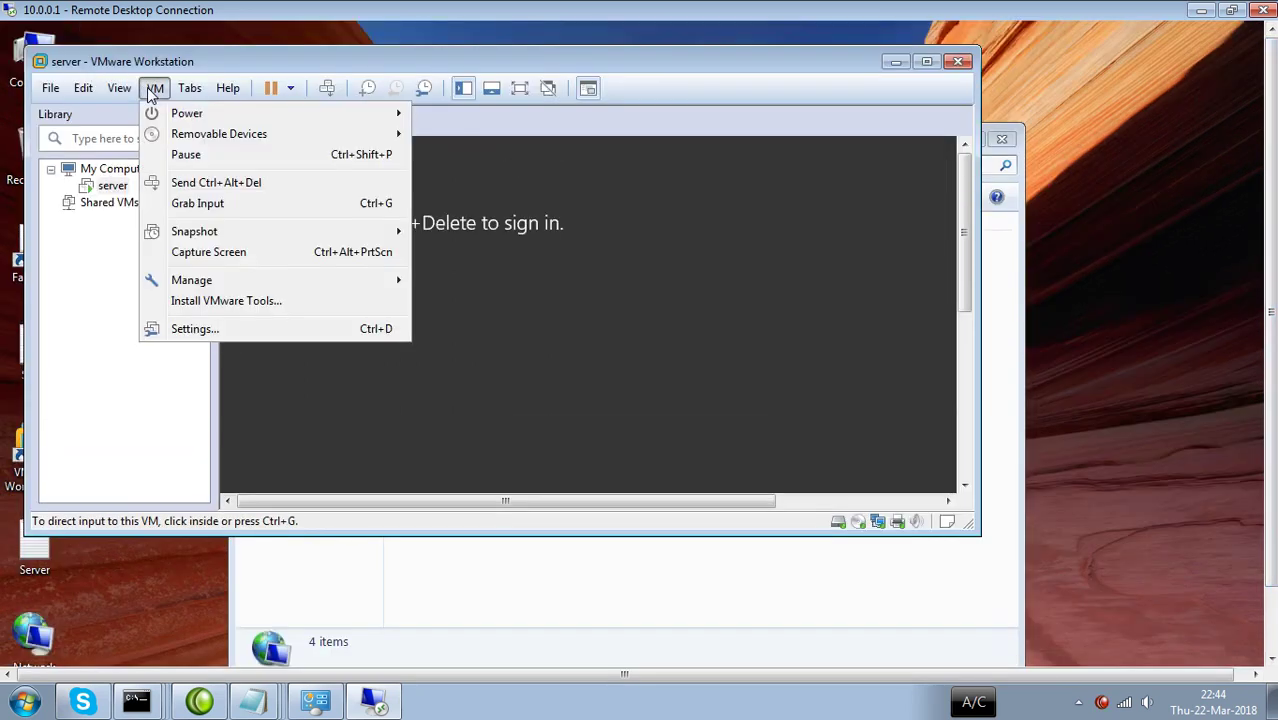
click(210, 183)
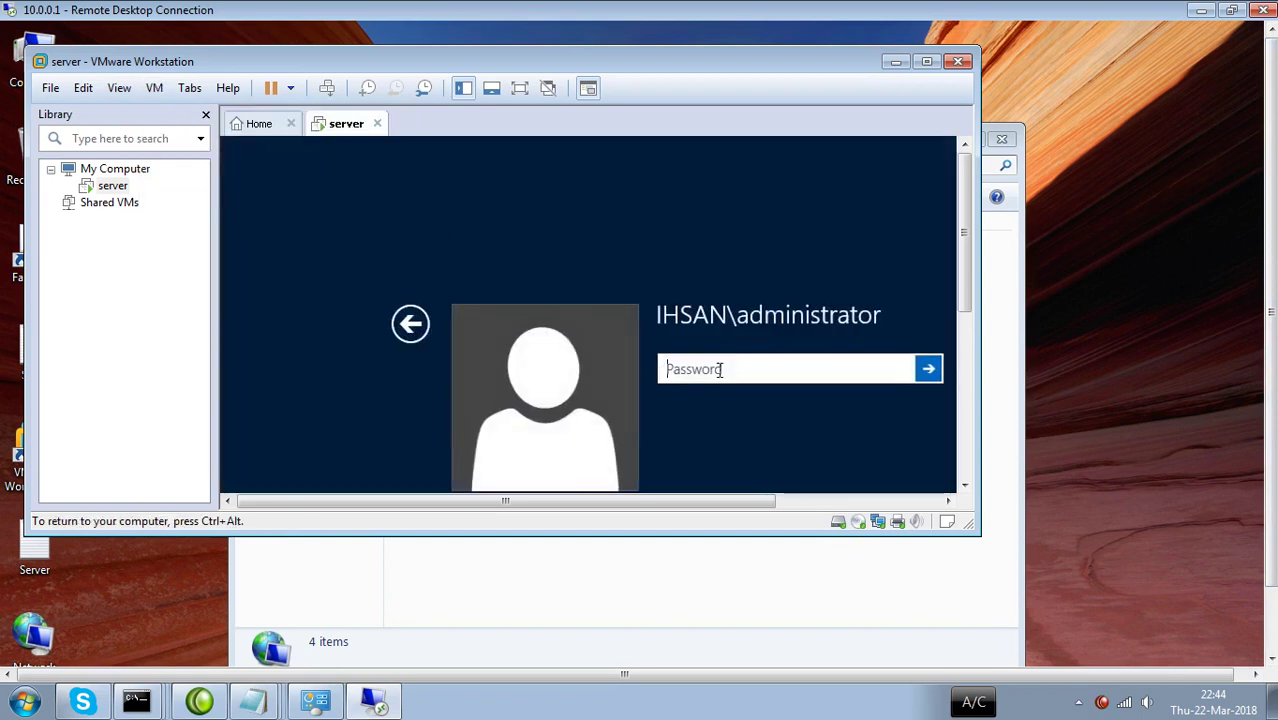
text(**********)
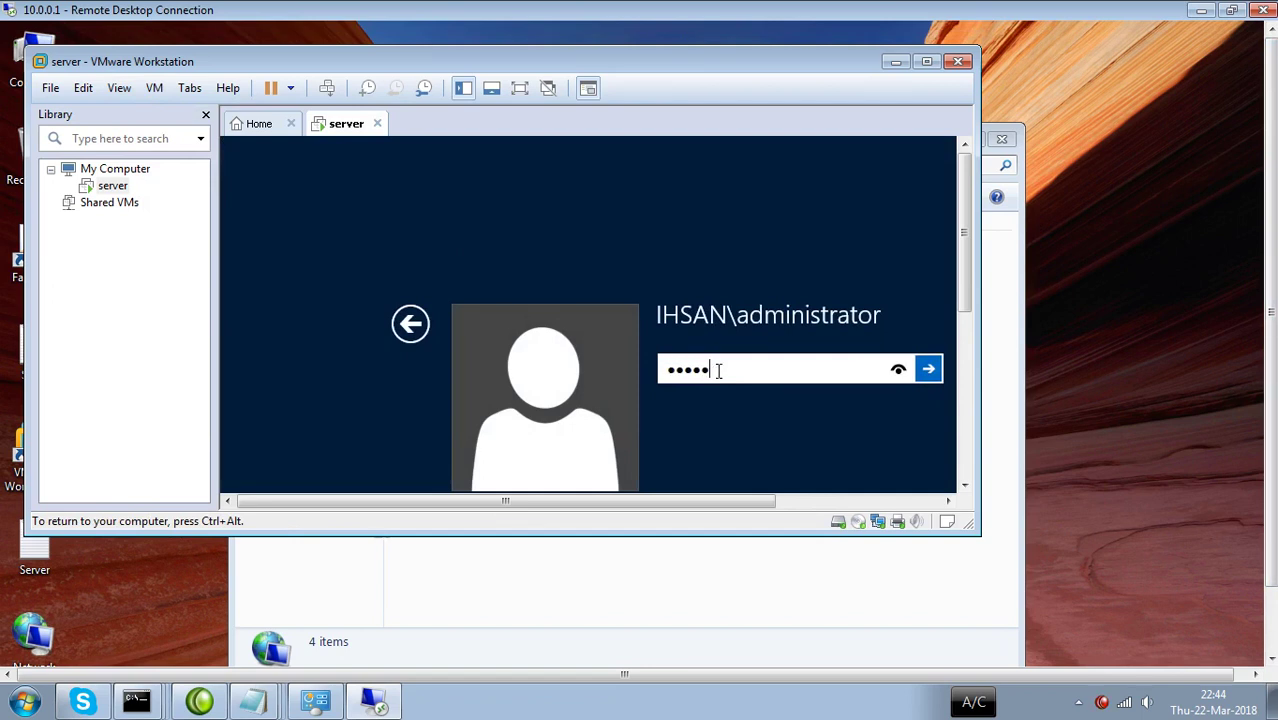
key(Return)
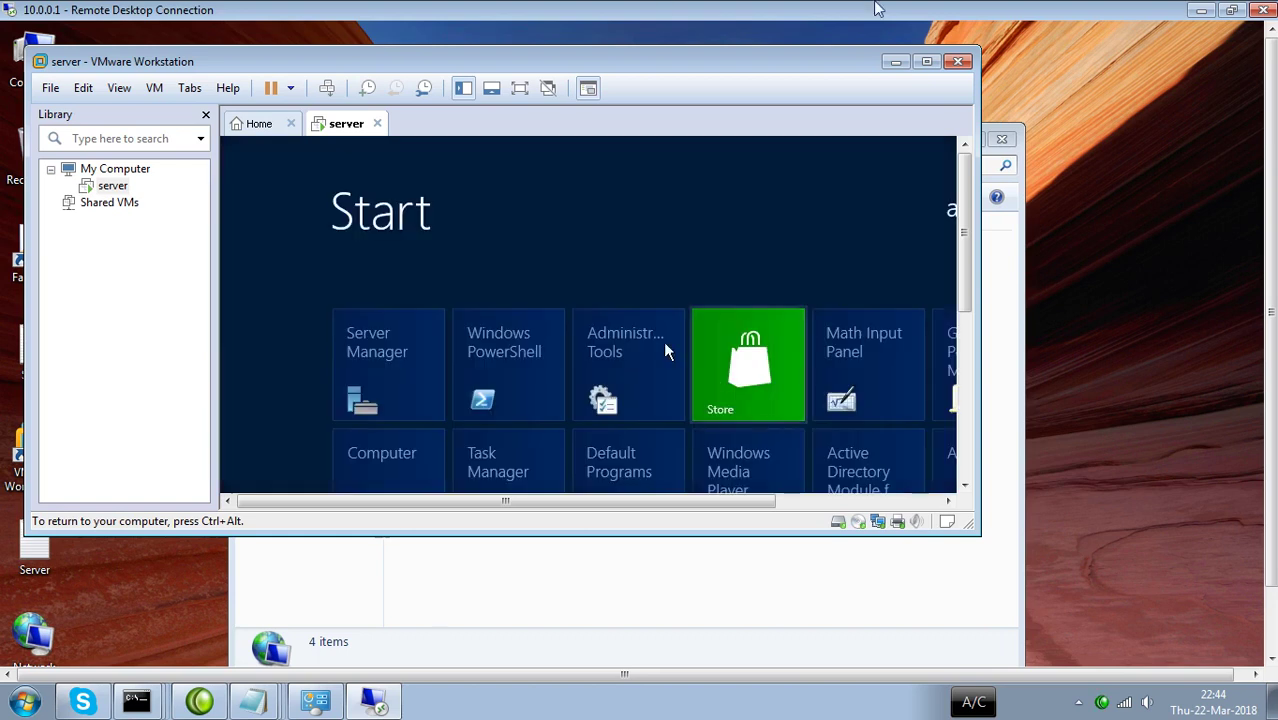
key(ctrl+alt)
drag(962, 173, 961, 194)
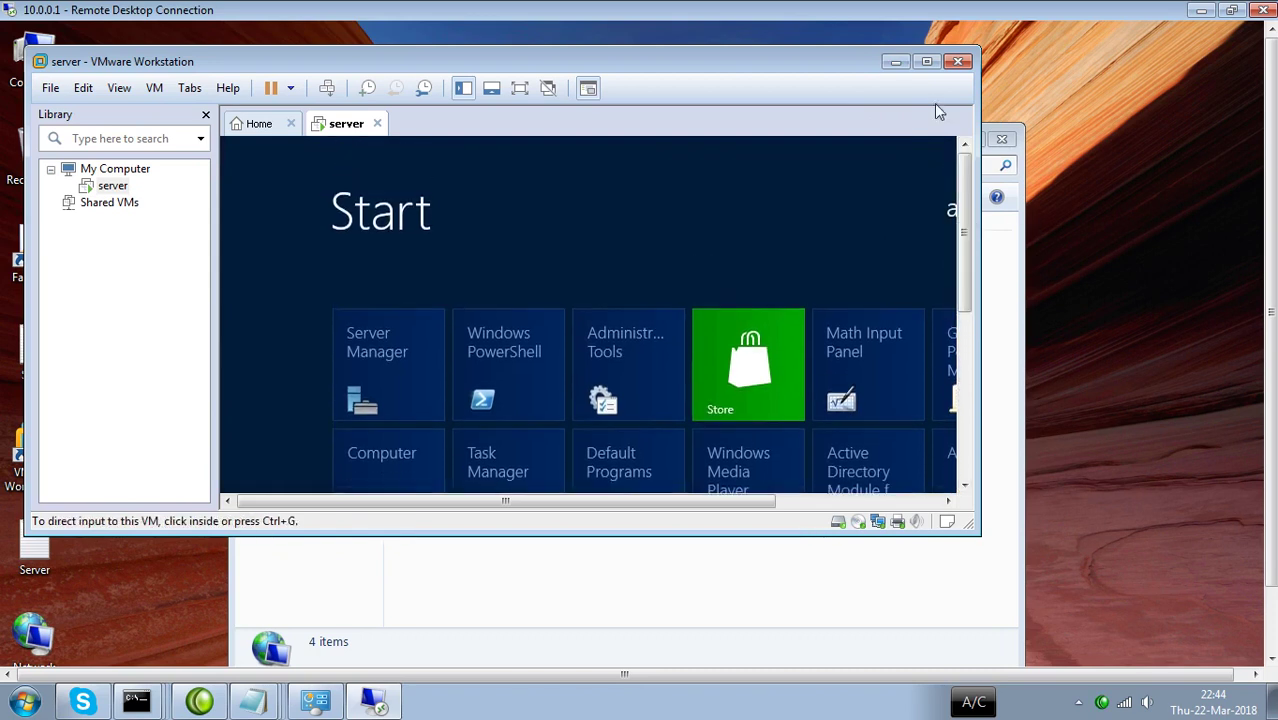
click(895, 62)
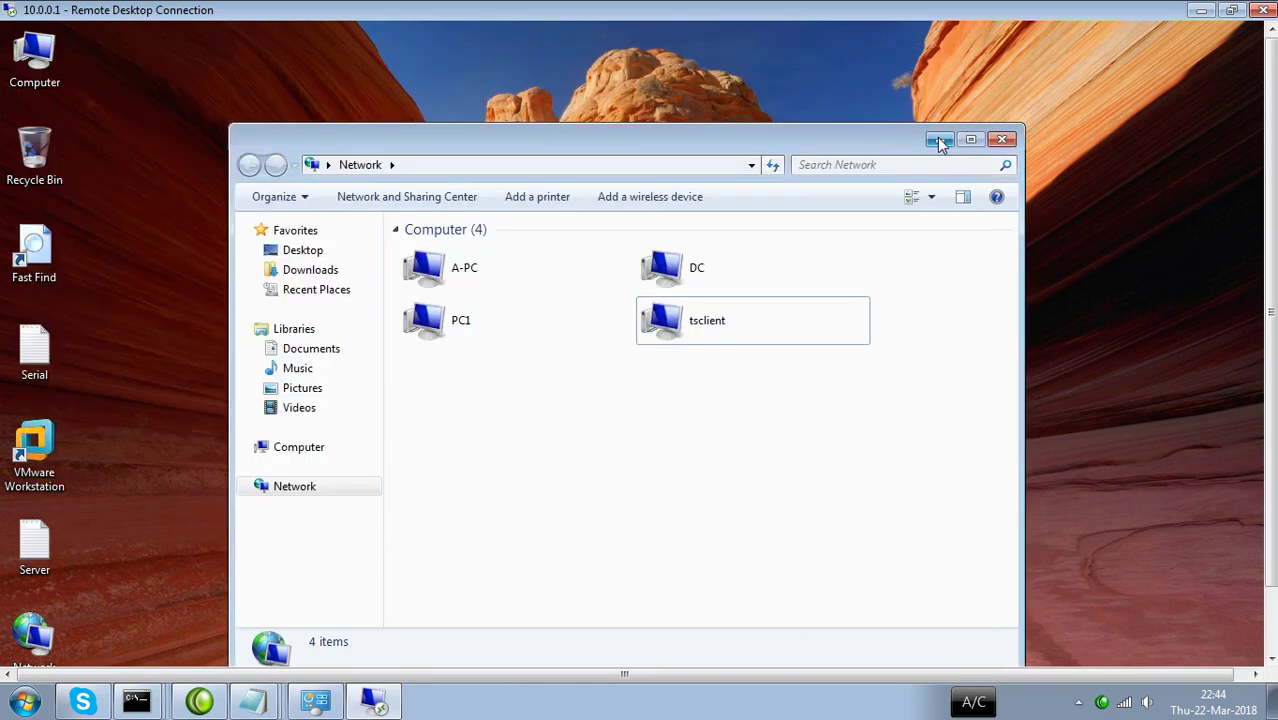
Minimize the Network window and refresh the remote desktop.
click(941, 139)
right_click(572, 114)
click(614, 166)
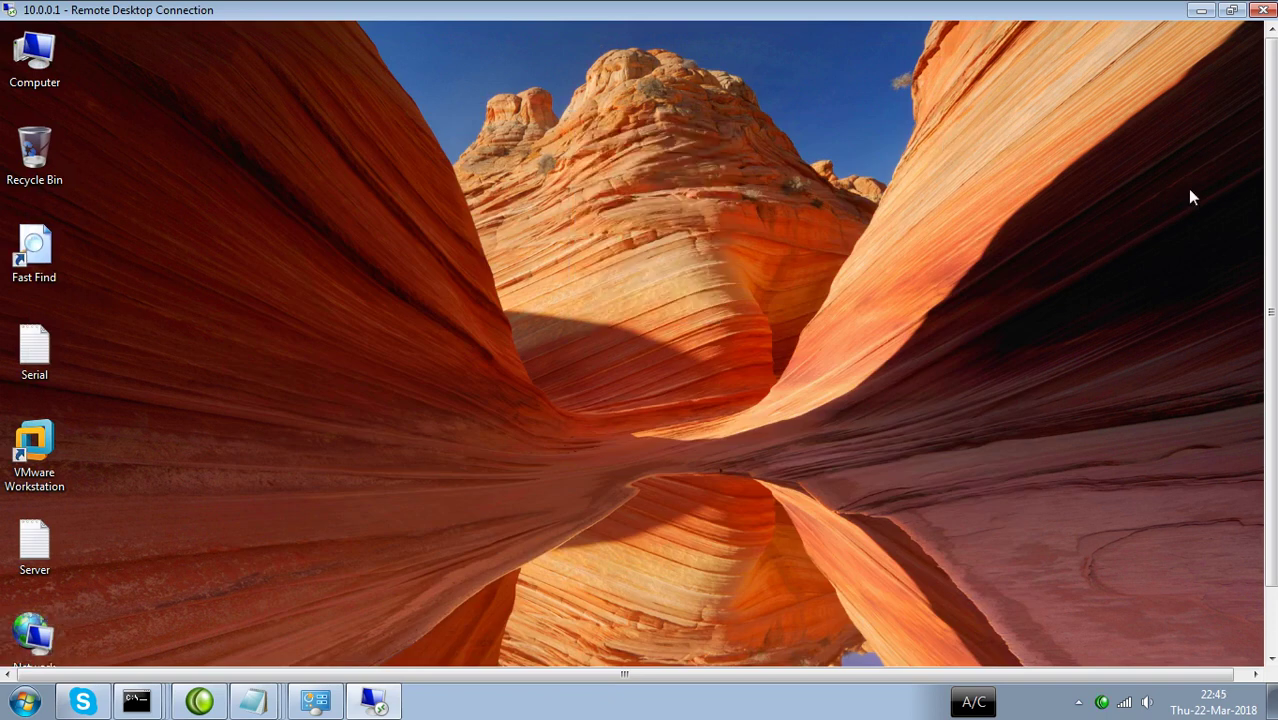
drag(1273, 186, 1274, 148)
Open Device Manager from Computer's System properties and choose Add legacy hardware on the a-PC node.
right_click(37, 75)
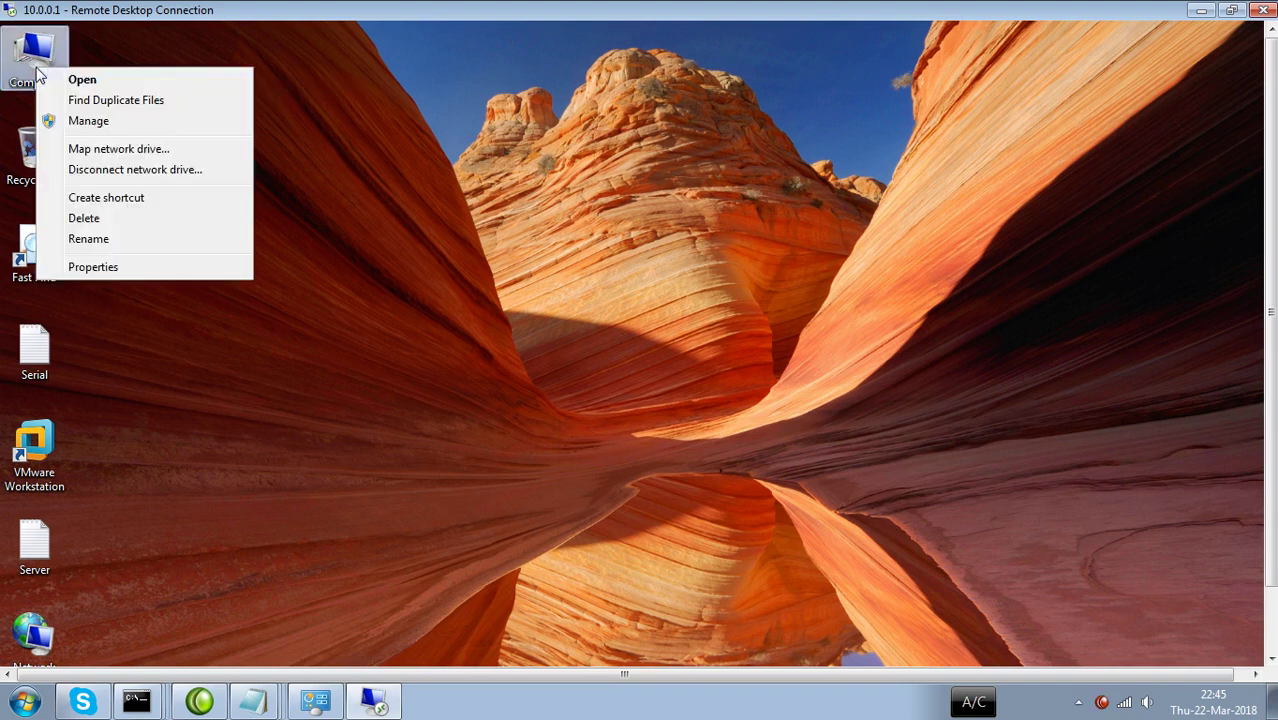
click(93, 267)
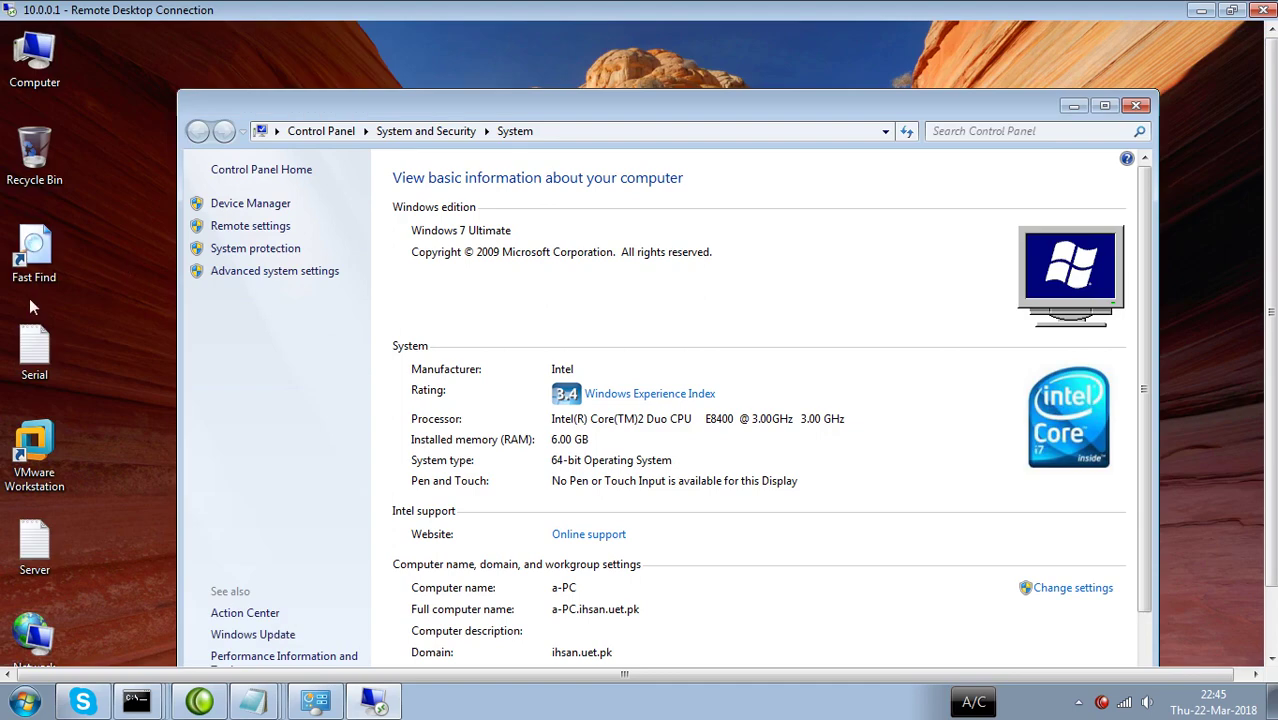
click(247, 205)
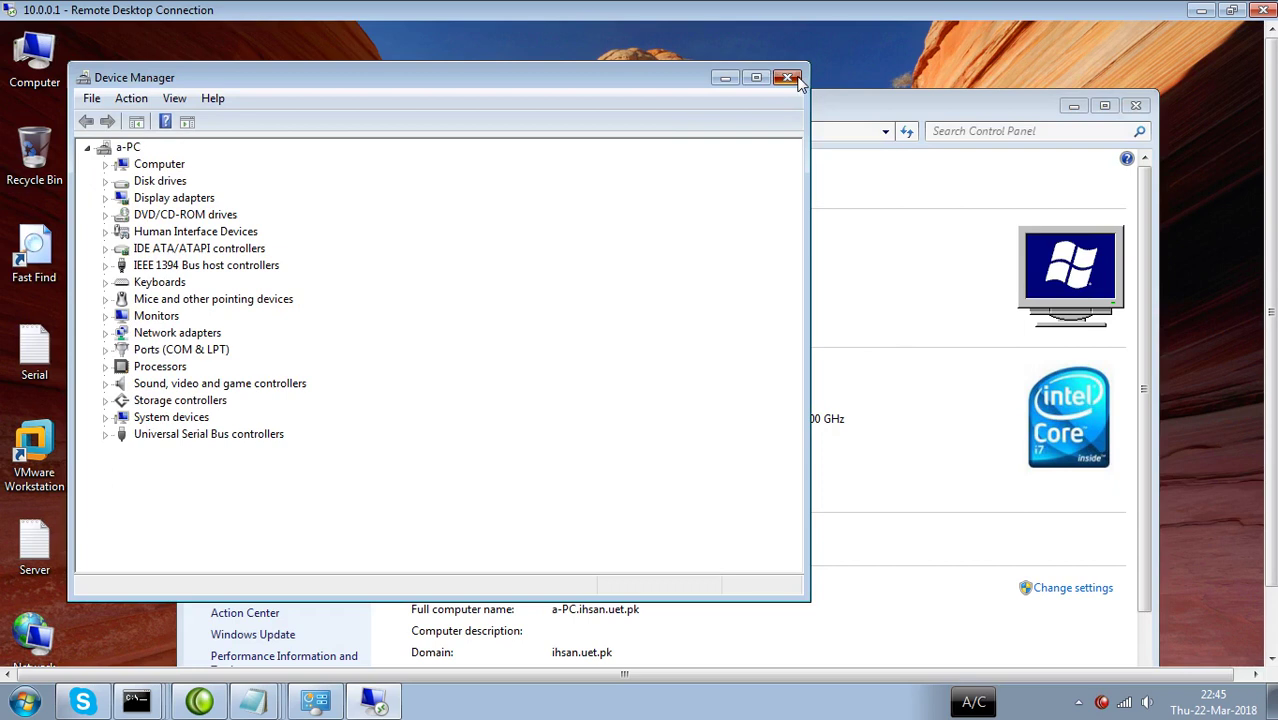
drag(622, 80, 754, 72)
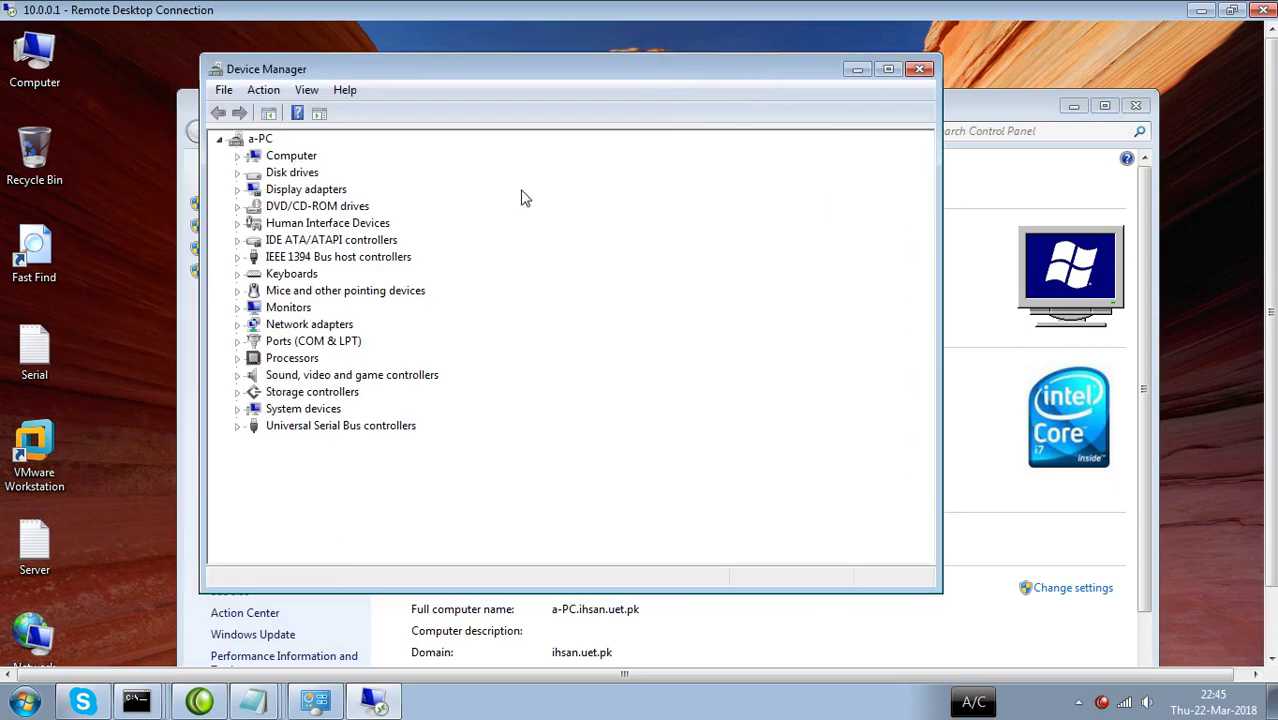
click(257, 141)
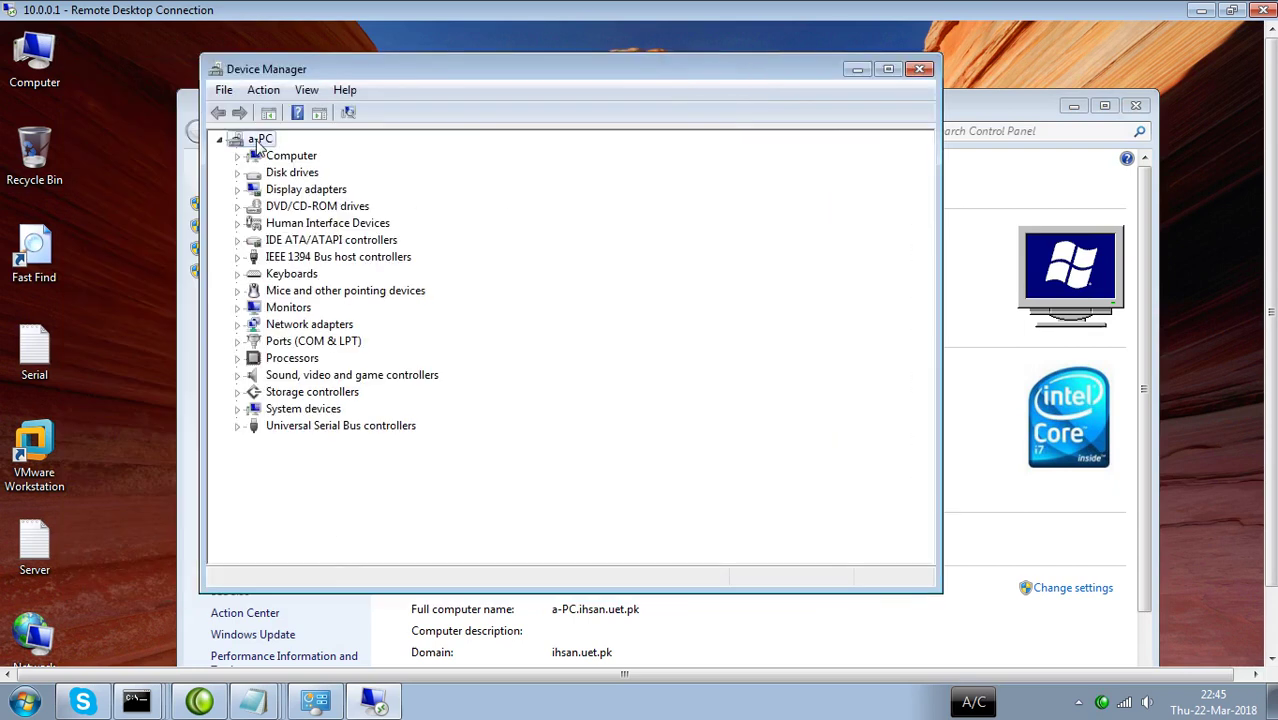
right_click(258, 145)
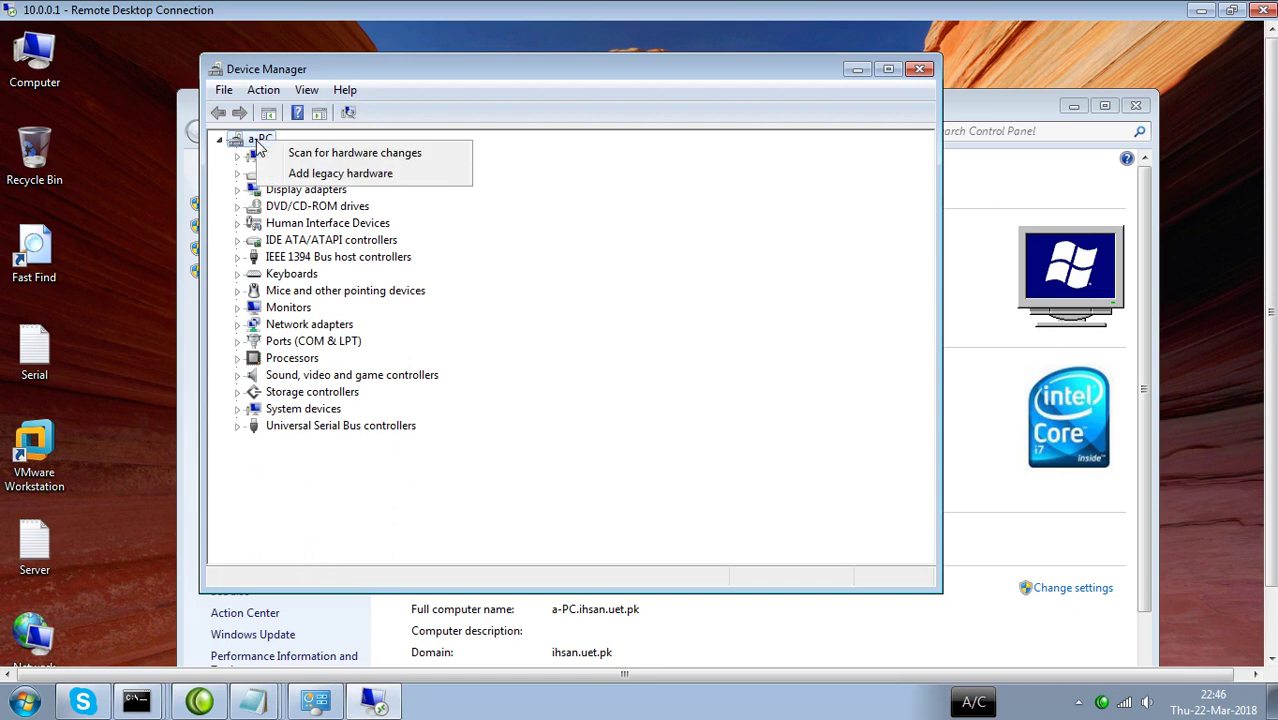
click(315, 176)
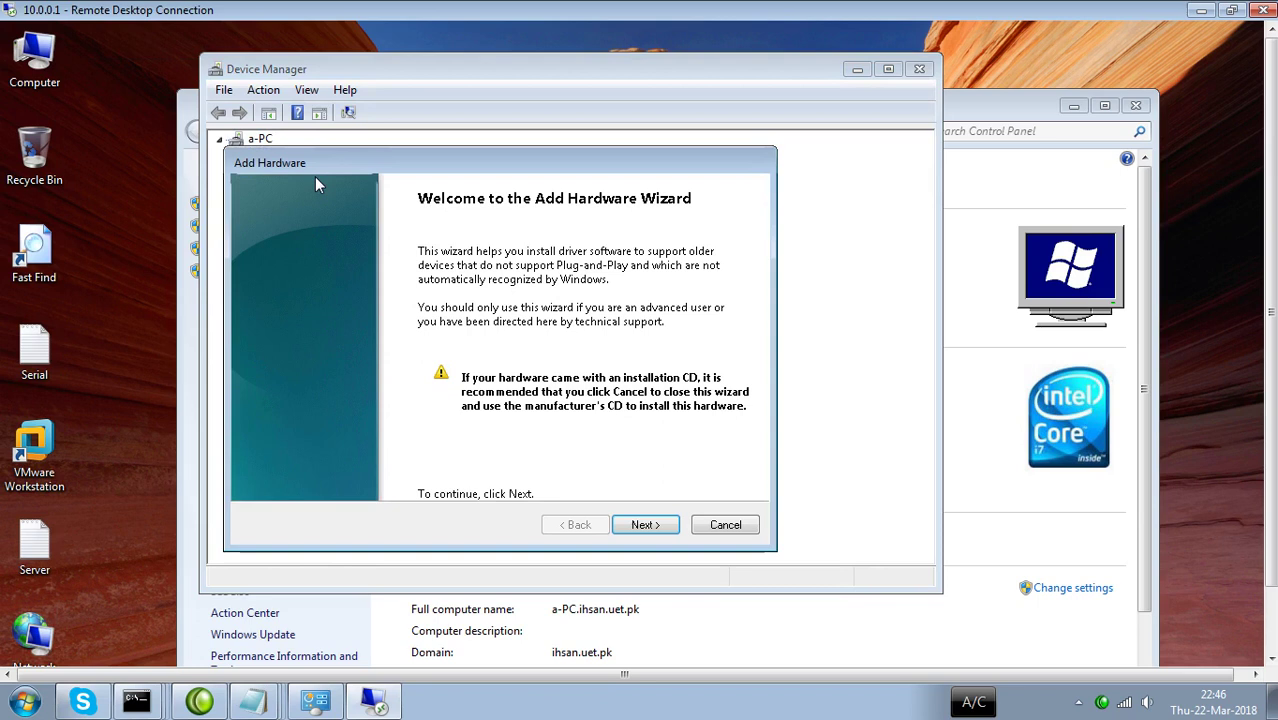
In the Add Hardware Wizard, install Network adapters > Microsoft > Microsoft Loopback Adapter and finish.
drag(375, 155, 357, 98)
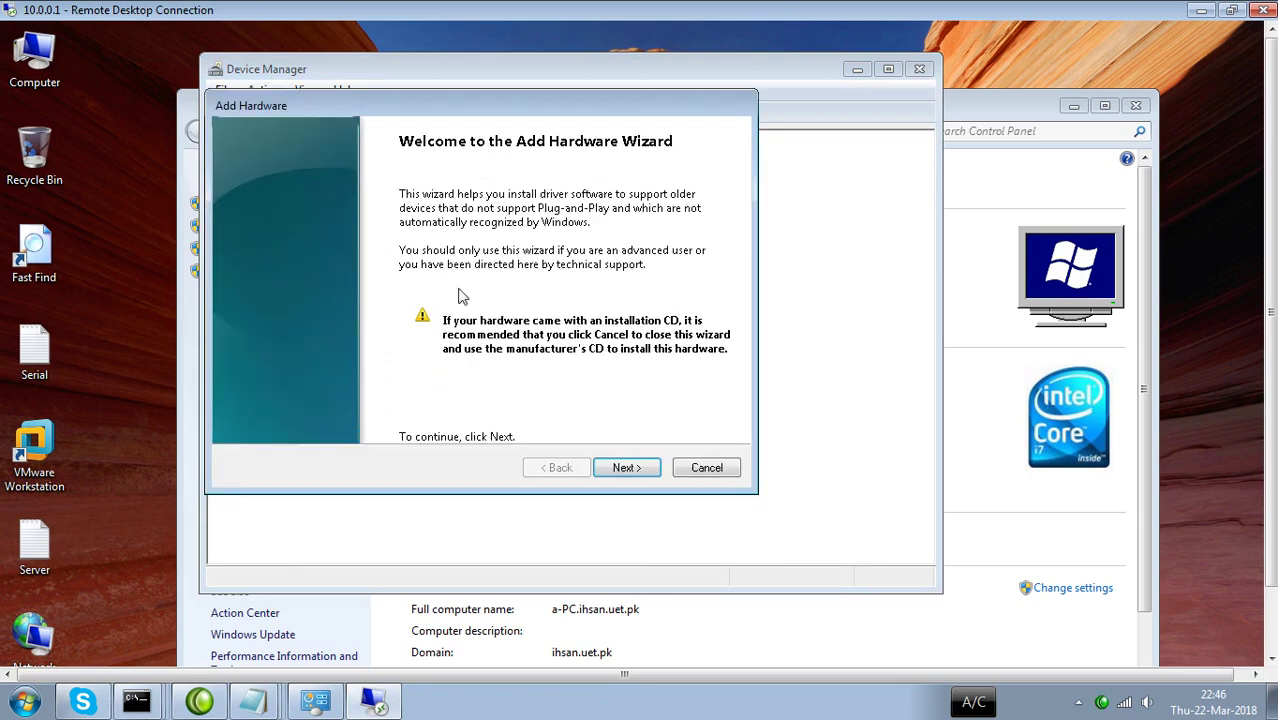
click(627, 470)
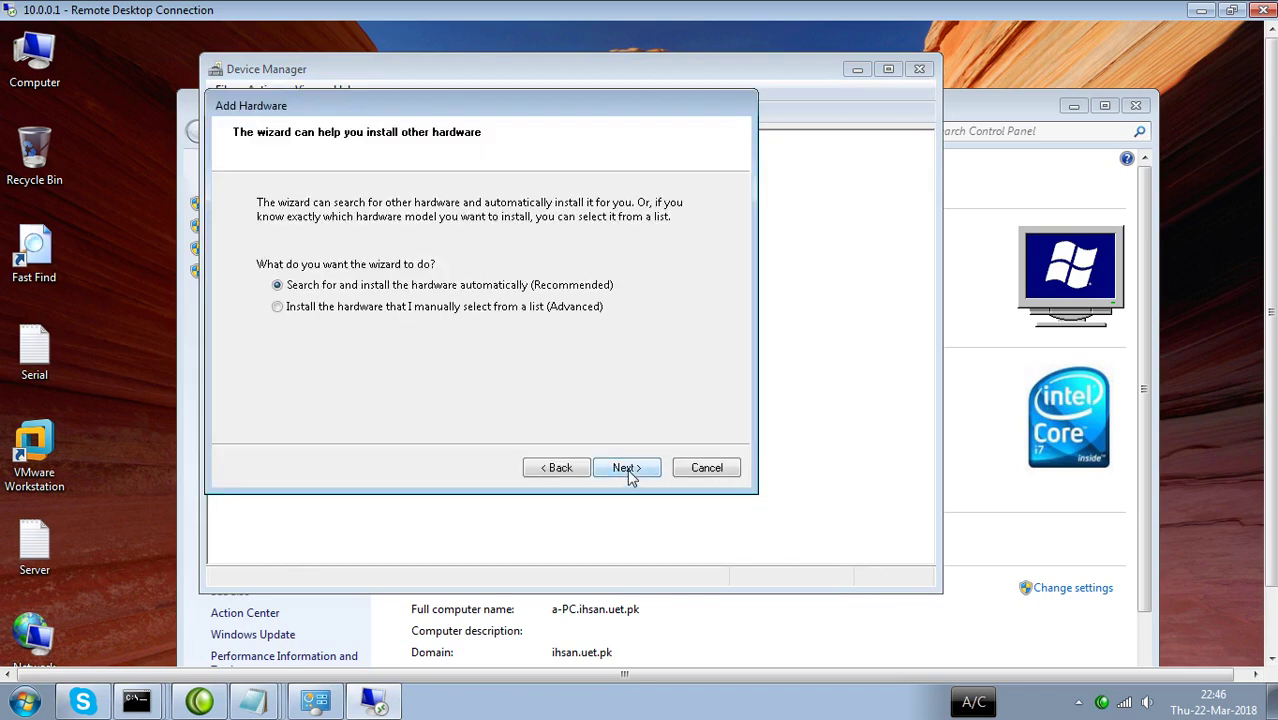
click(627, 470)
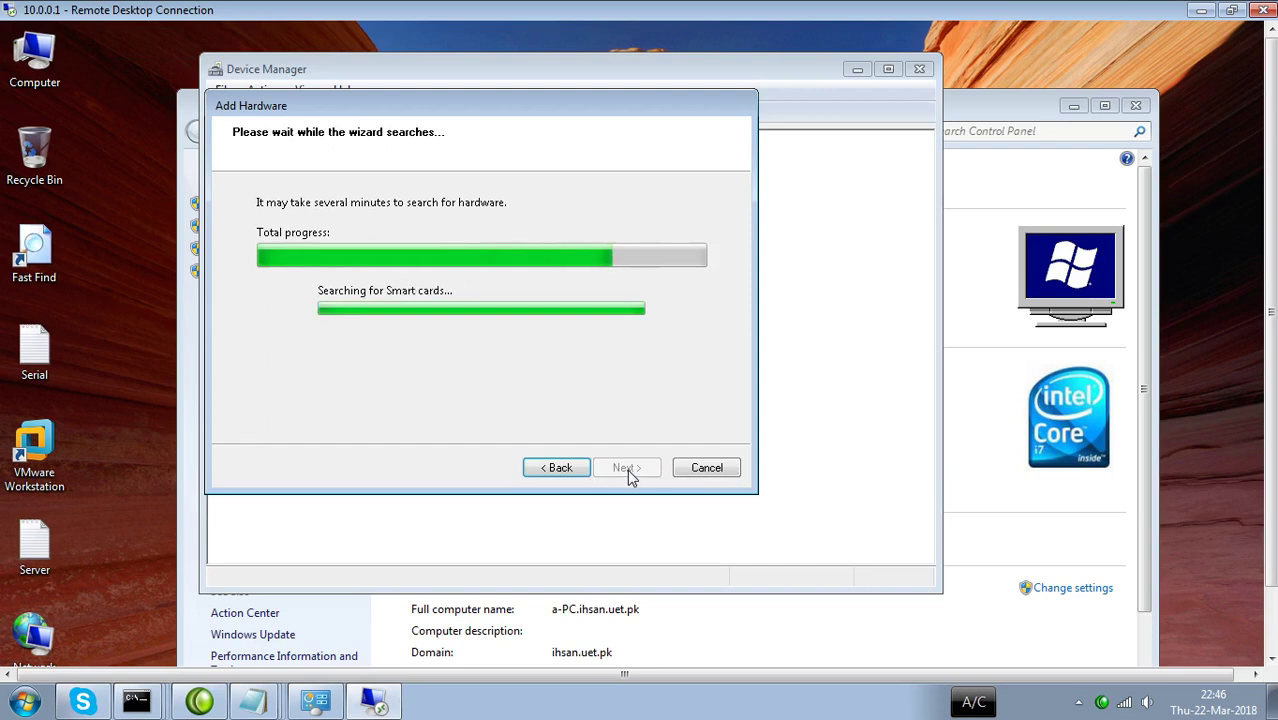
click(627, 469)
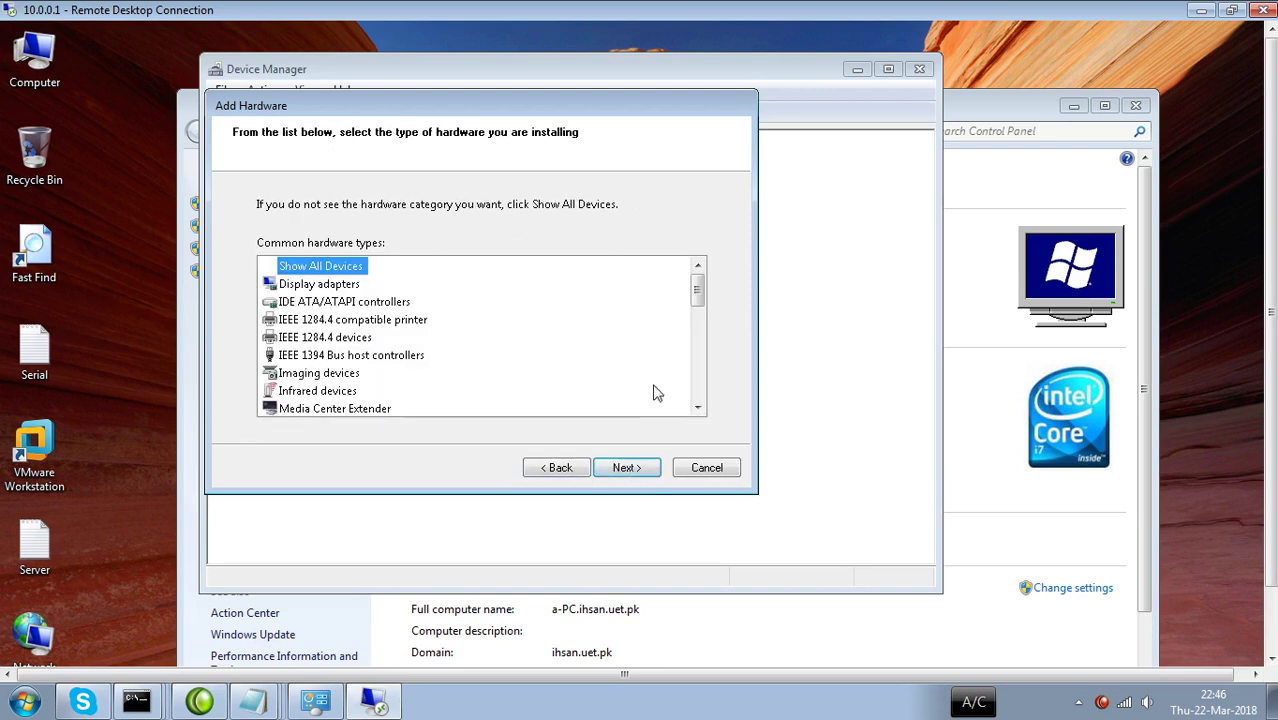
drag(703, 293, 699, 336)
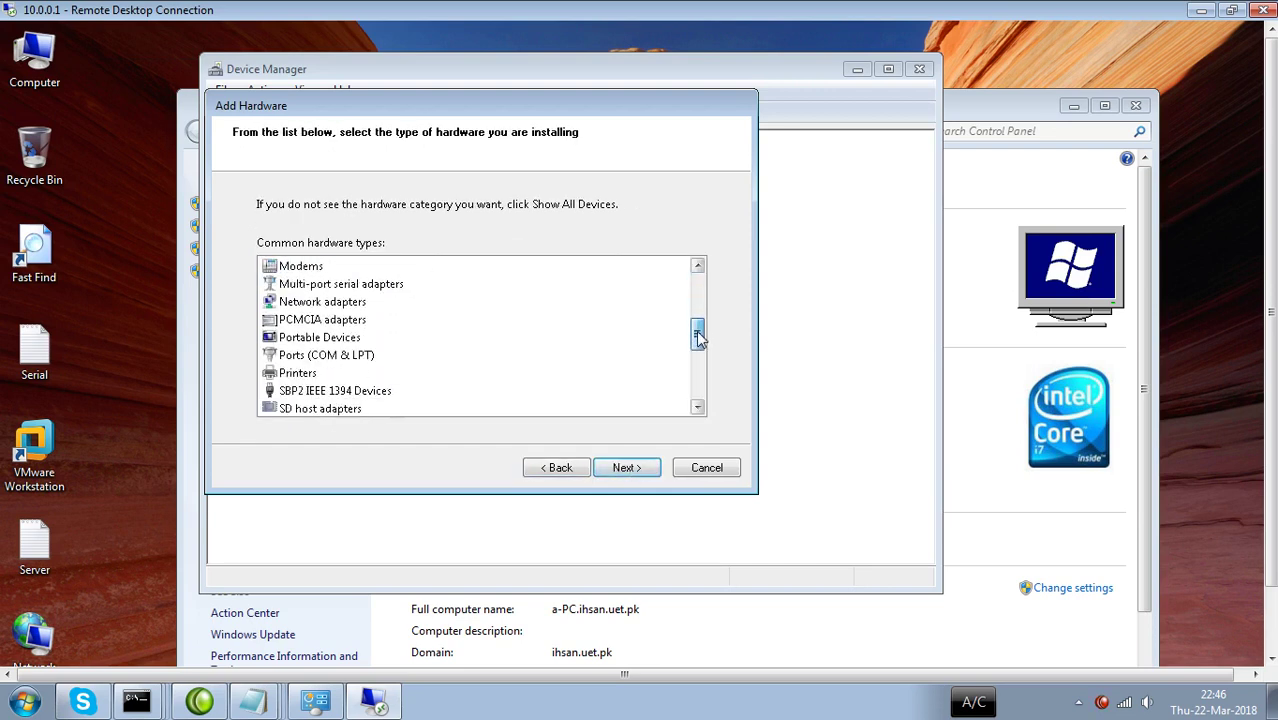
double_click(317, 302)
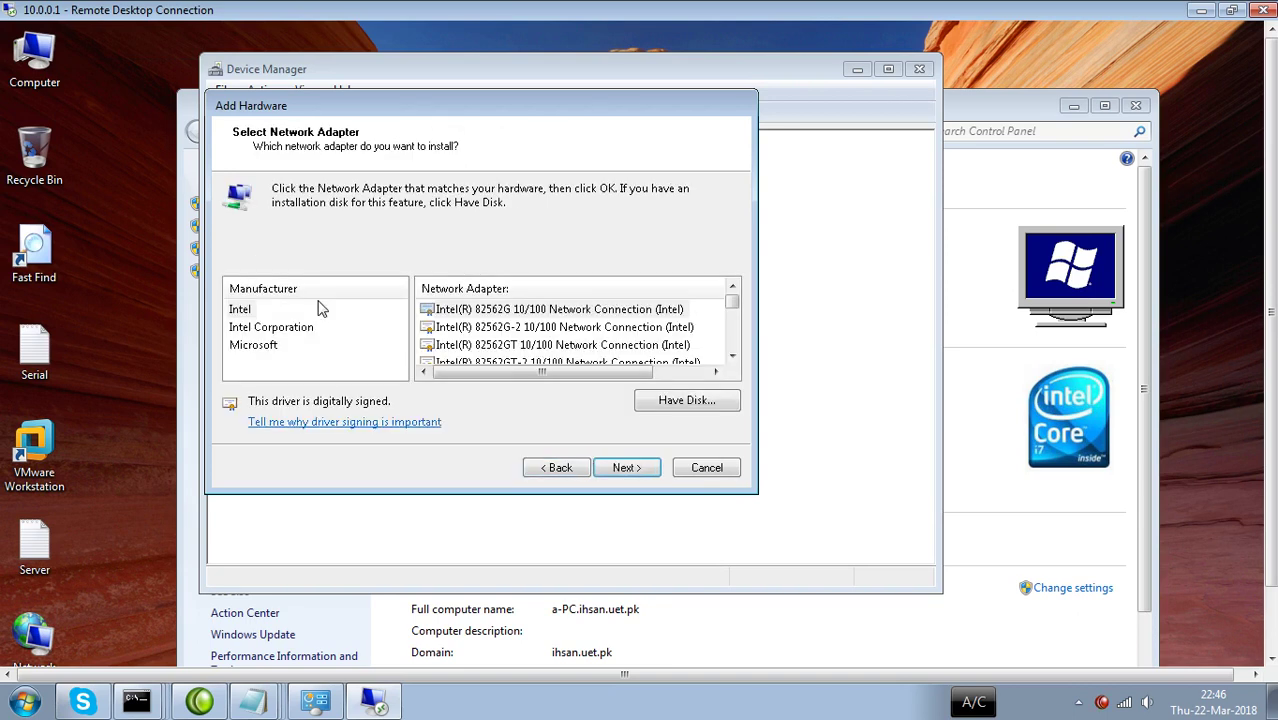
click(254, 345)
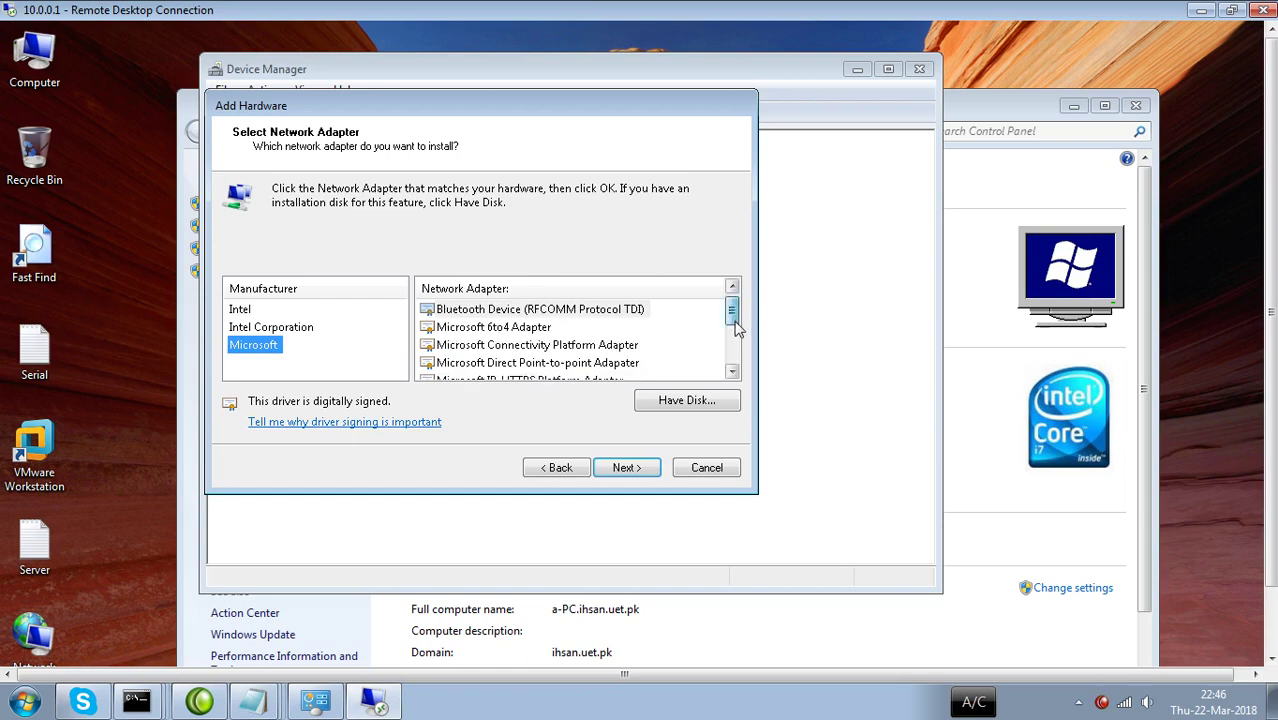
drag(734, 312, 734, 325)
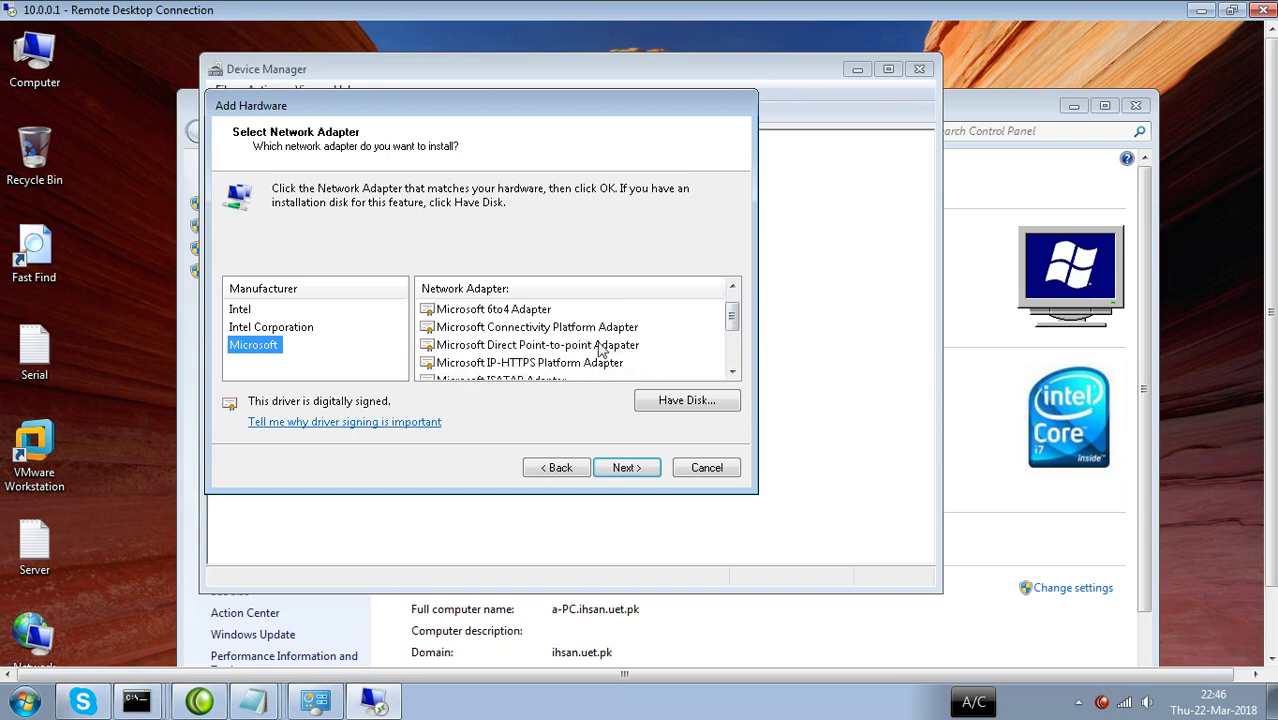
drag(732, 316, 733, 334)
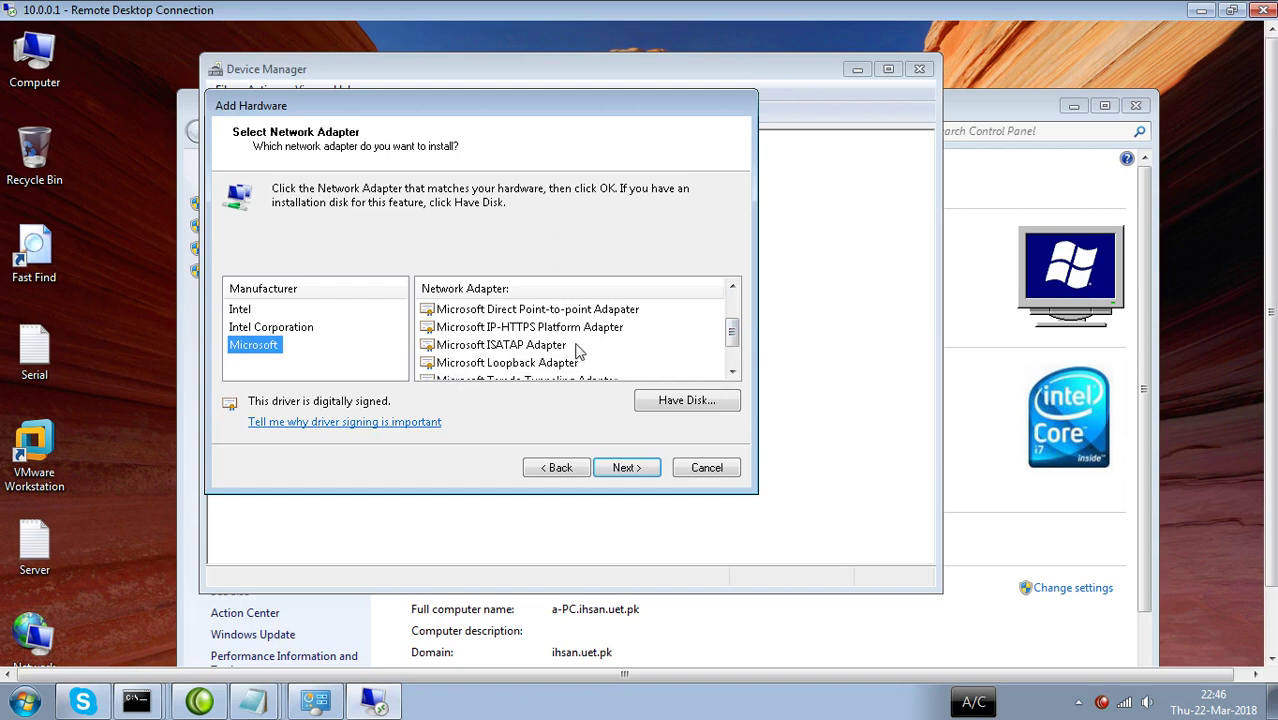
double_click(527, 365)
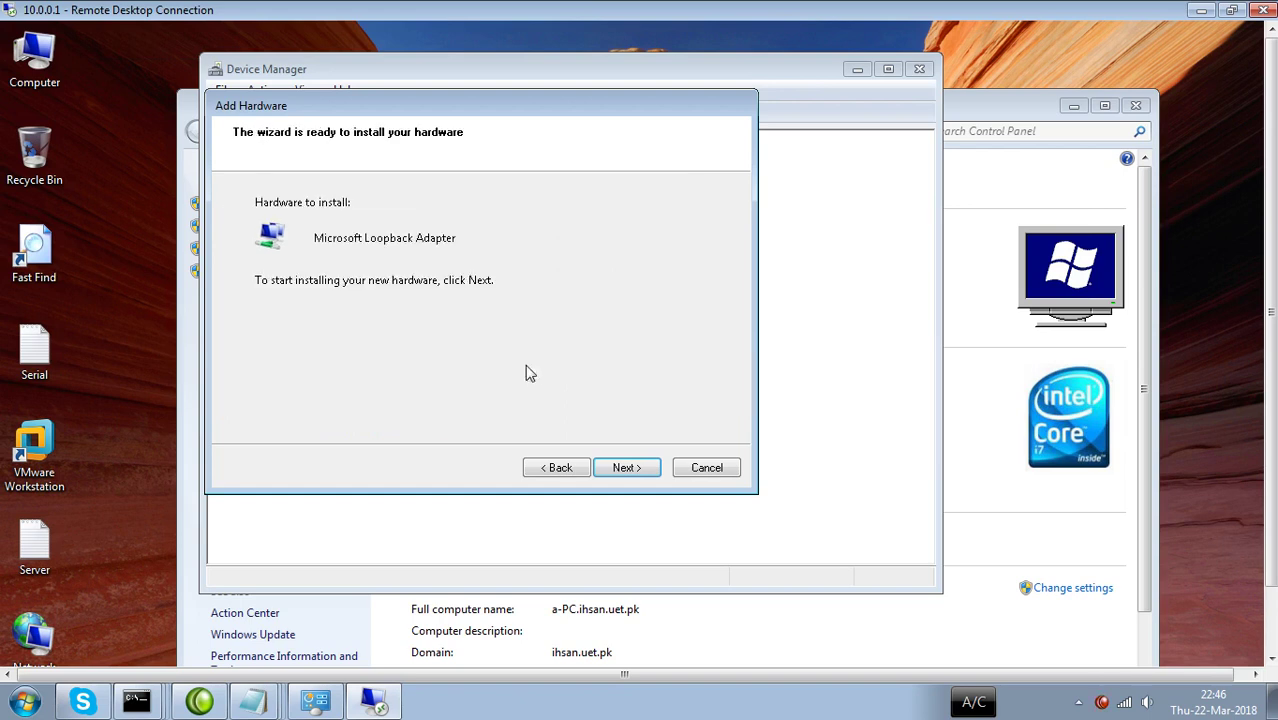
click(626, 469)
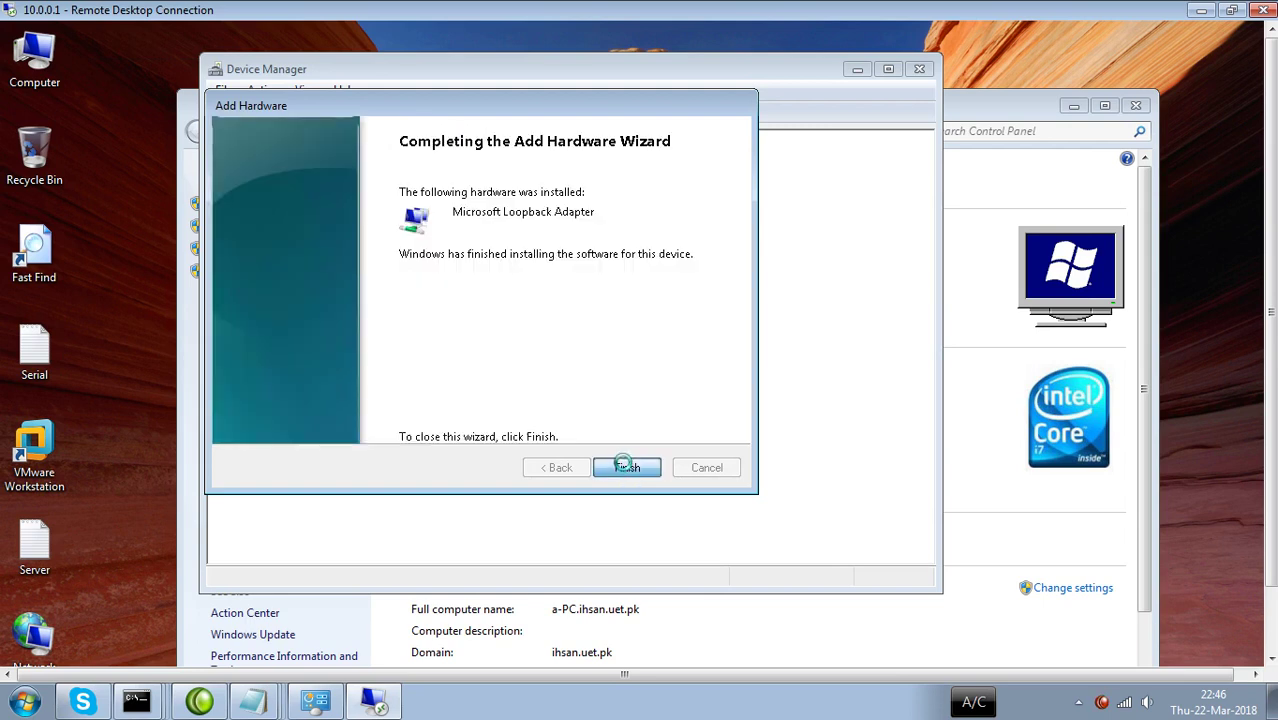
click(624, 467)
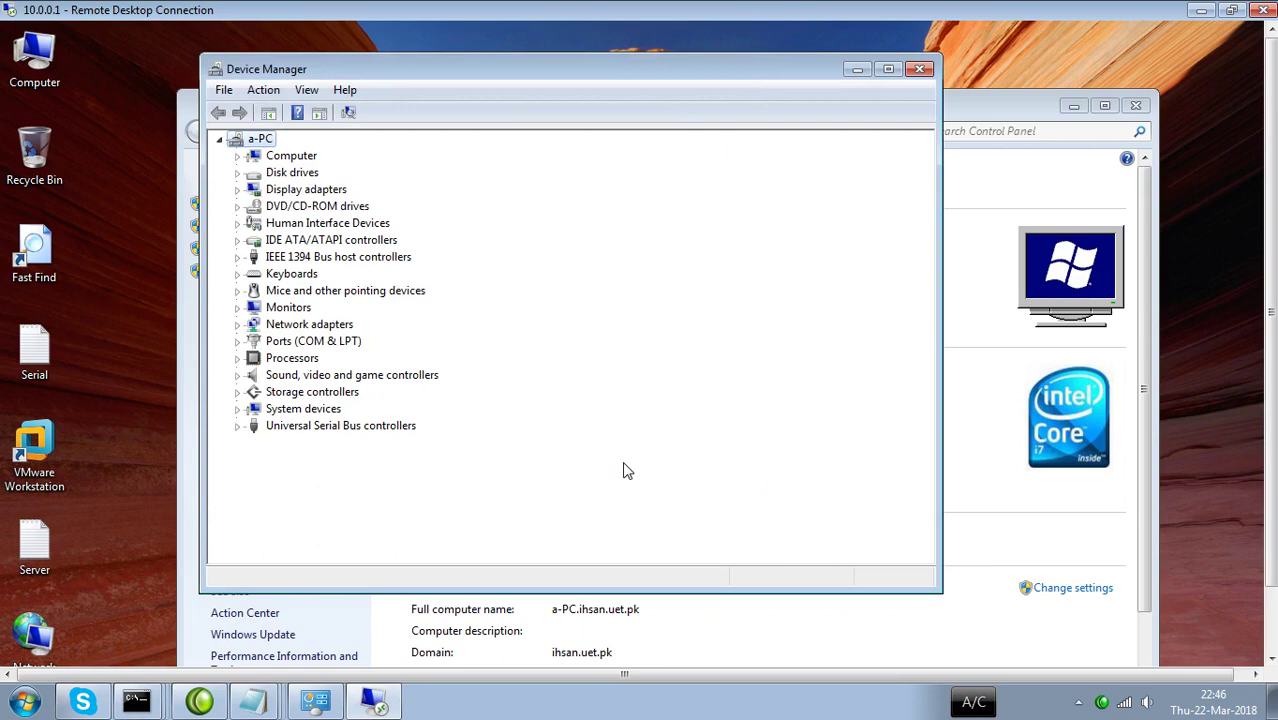
Close Device Manager and System, then open the adapter list from Network and Sharing Center.
click(920, 70)
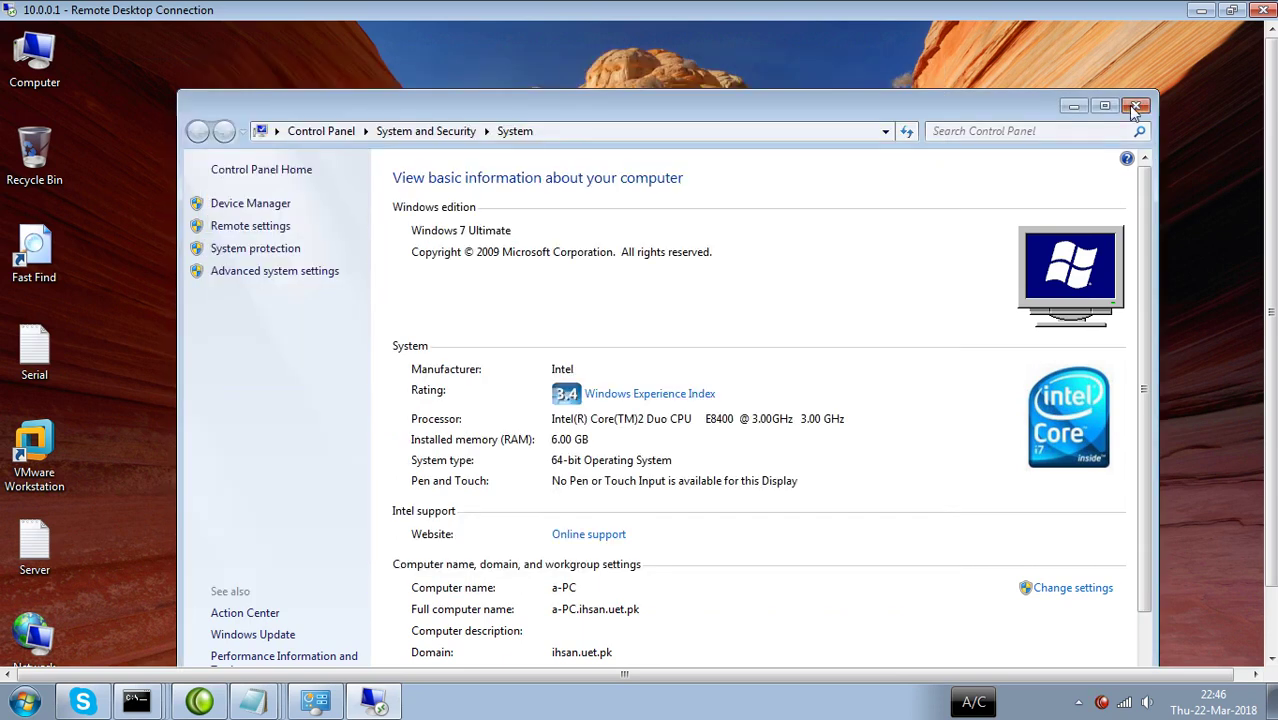
click(1135, 108)
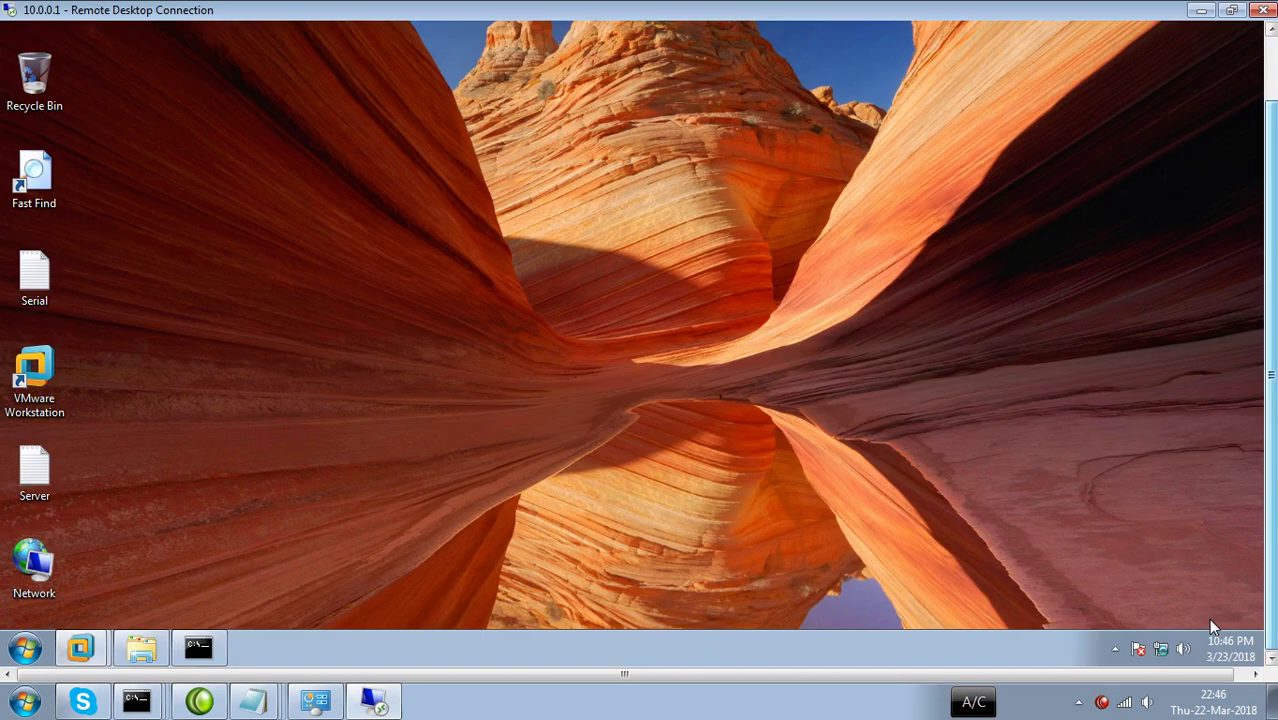
right_click(1160, 648)
click(1140, 633)
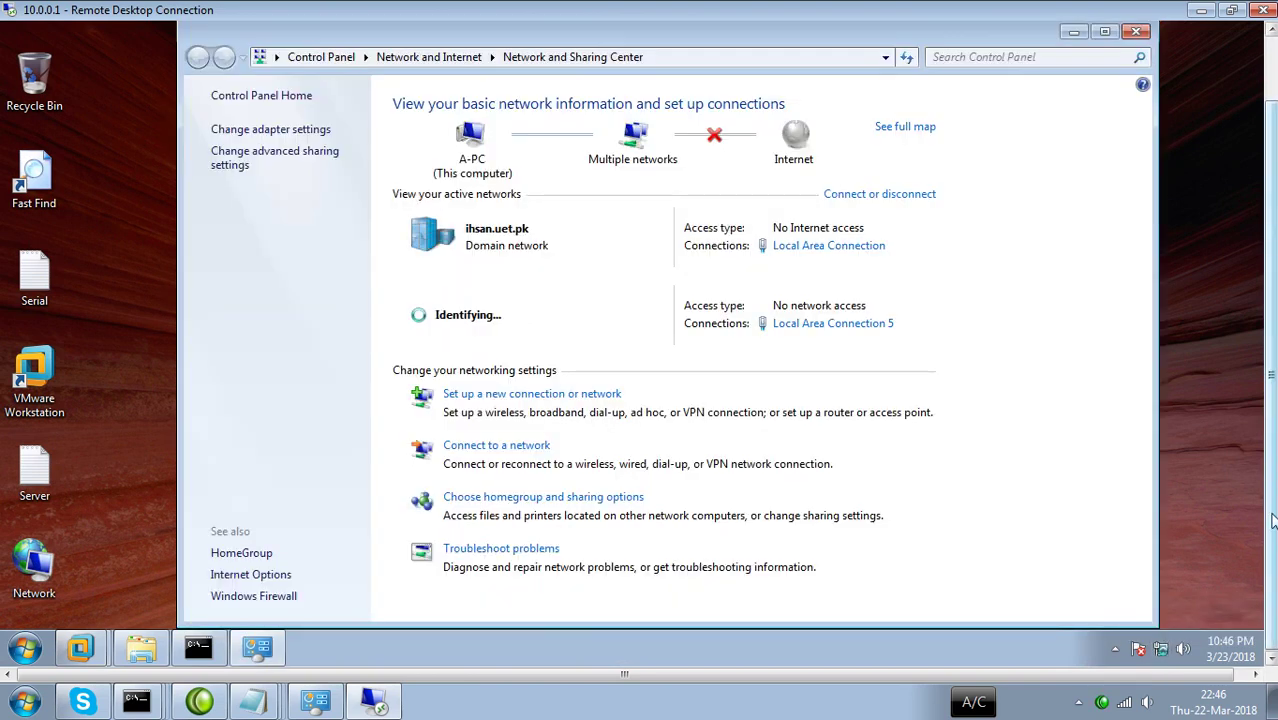
drag(1272, 520, 1272, 455)
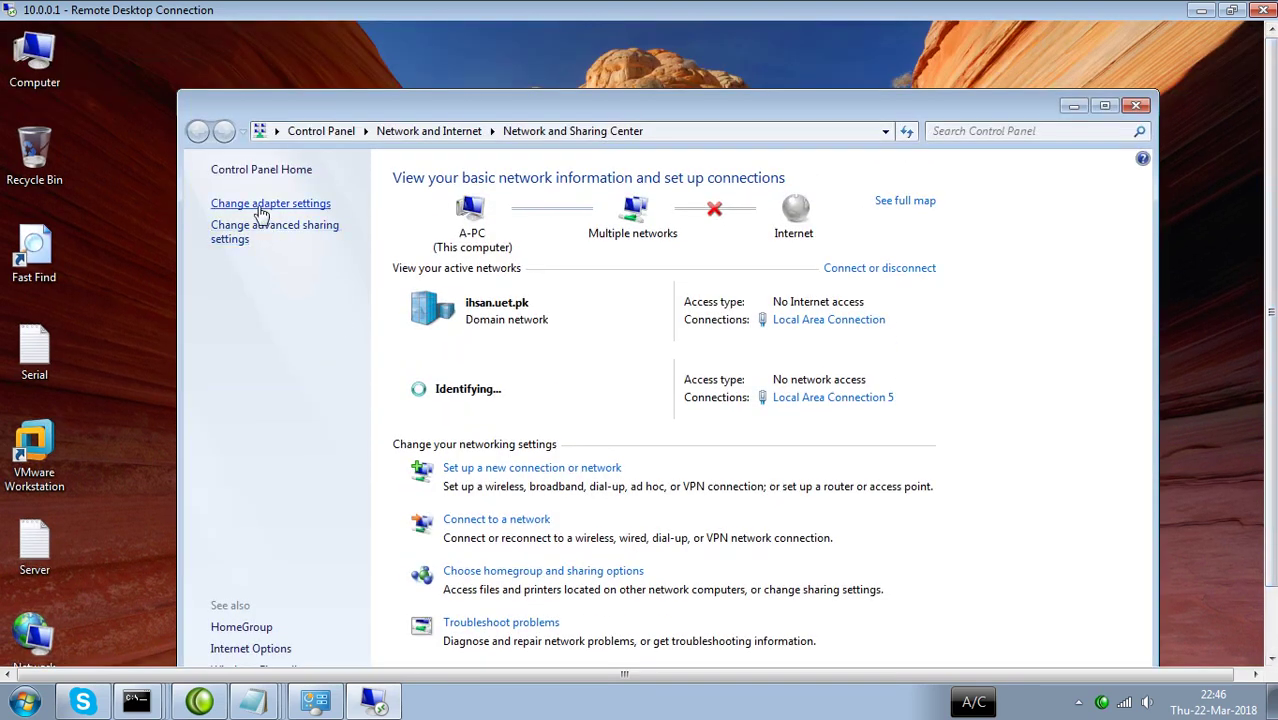
click(262, 204)
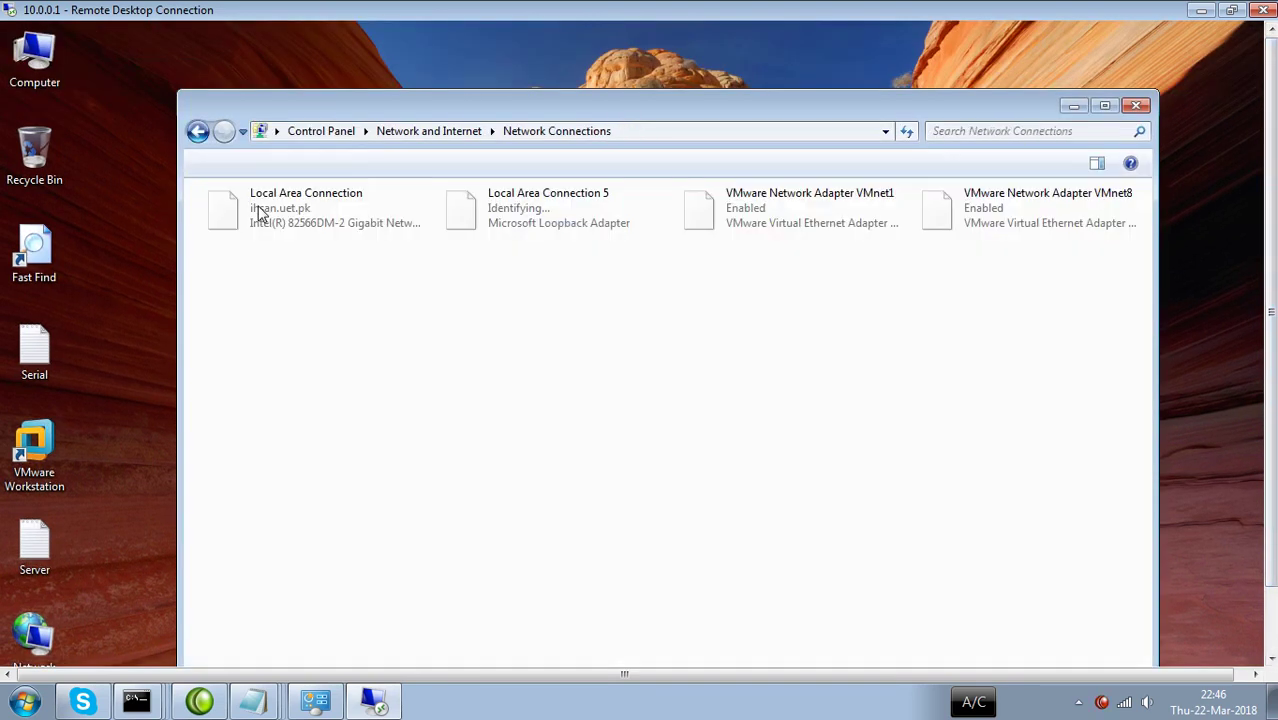
Rename the Local Area Connection 5 loopback connection to LAN with F2.
click(525, 226)
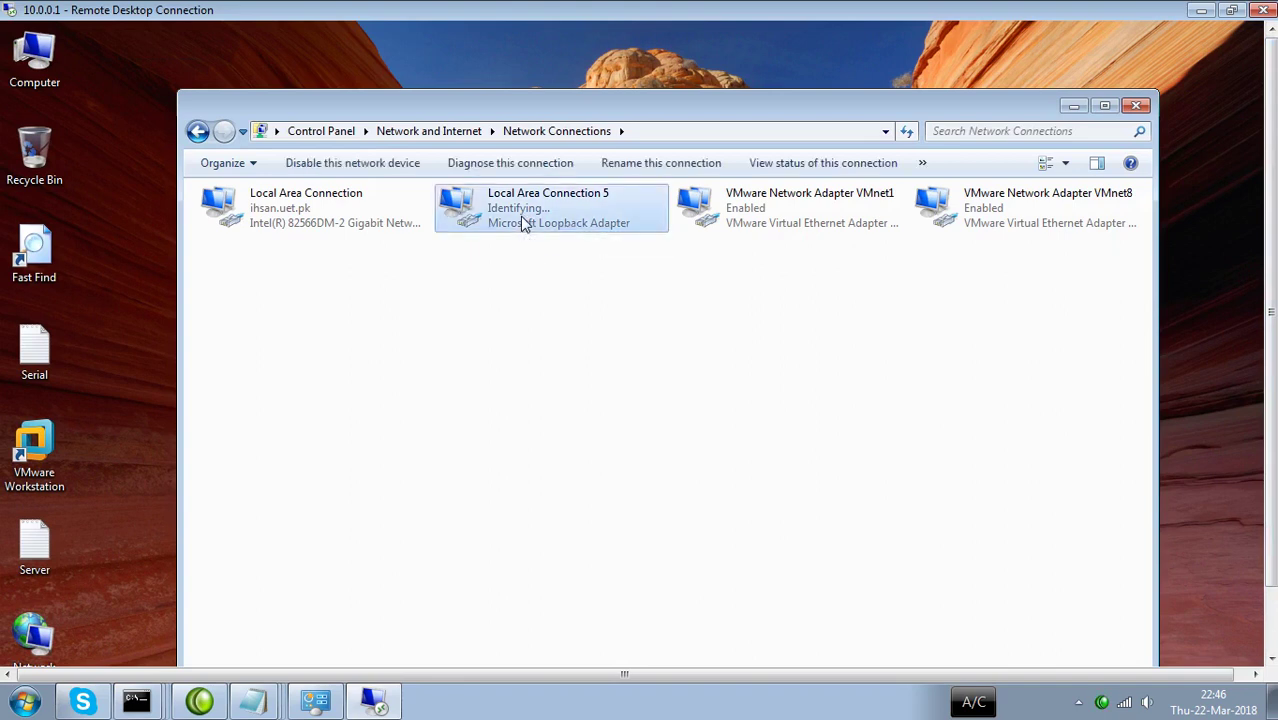
key(F2)
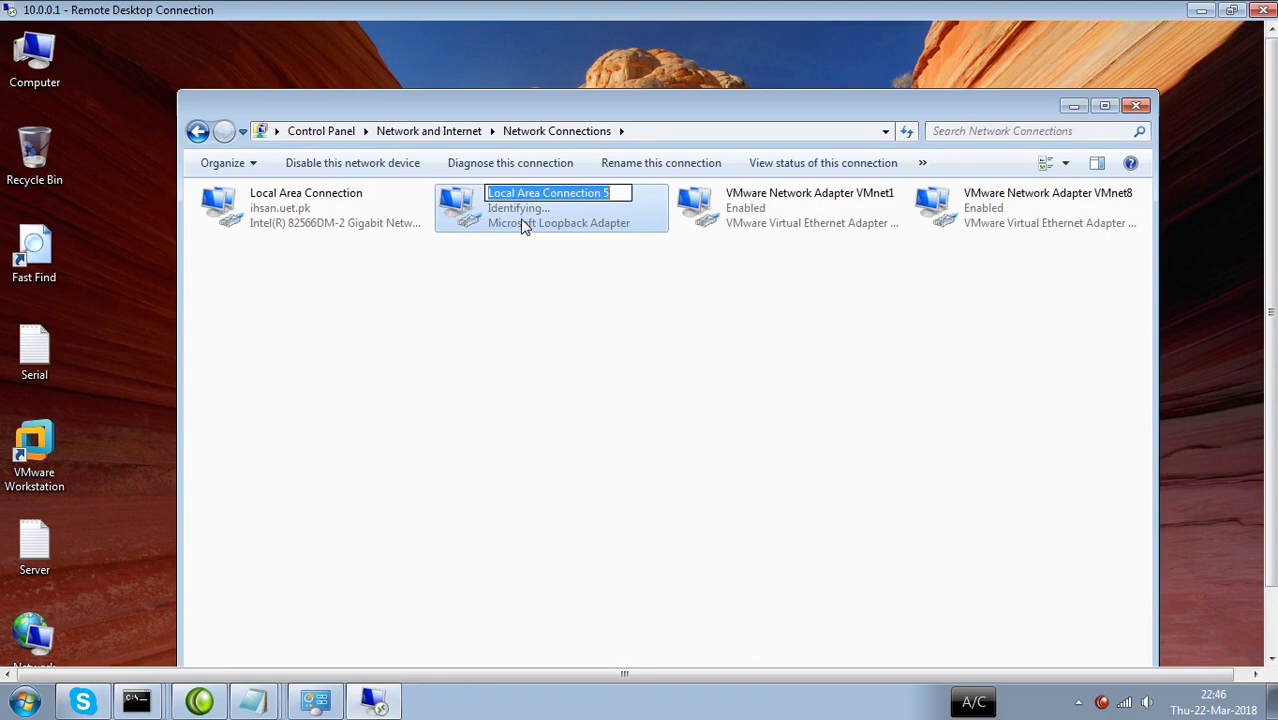
text(LAN)
key(Return)
click(491, 305)
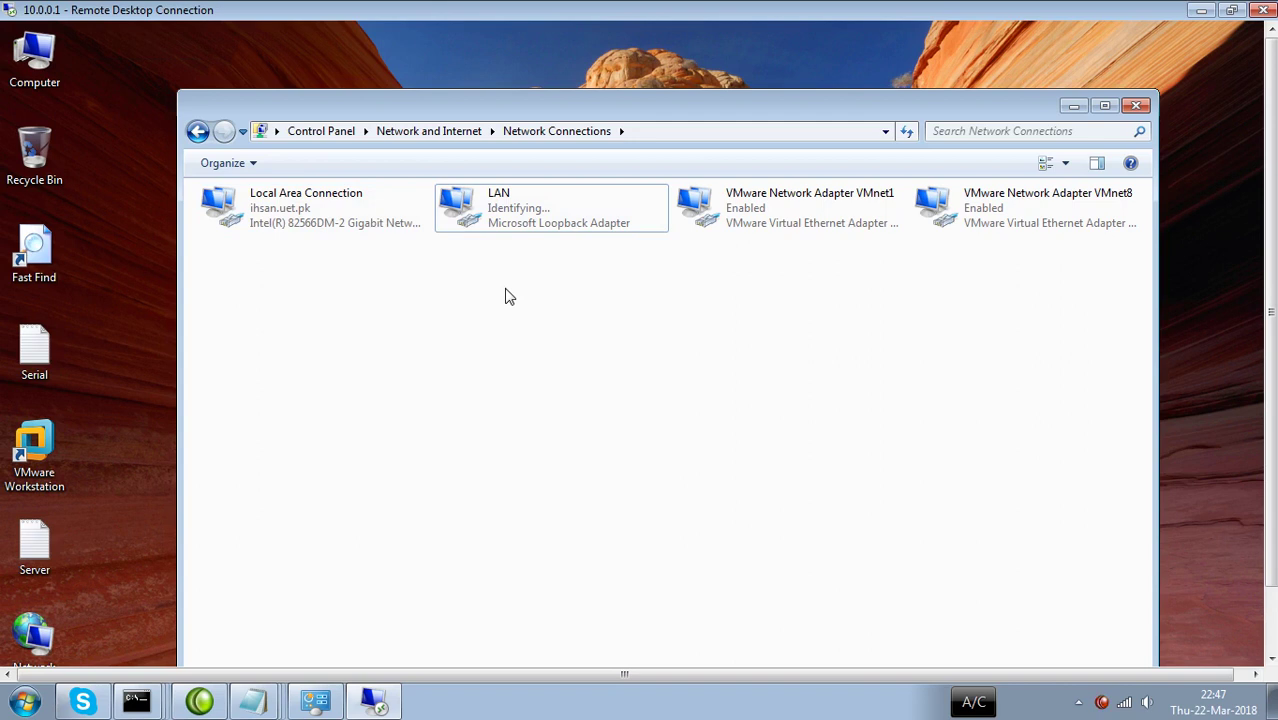
Minimize Network Connections and refresh the remote desktop.
click(1076, 107)
right_click(737, 116)
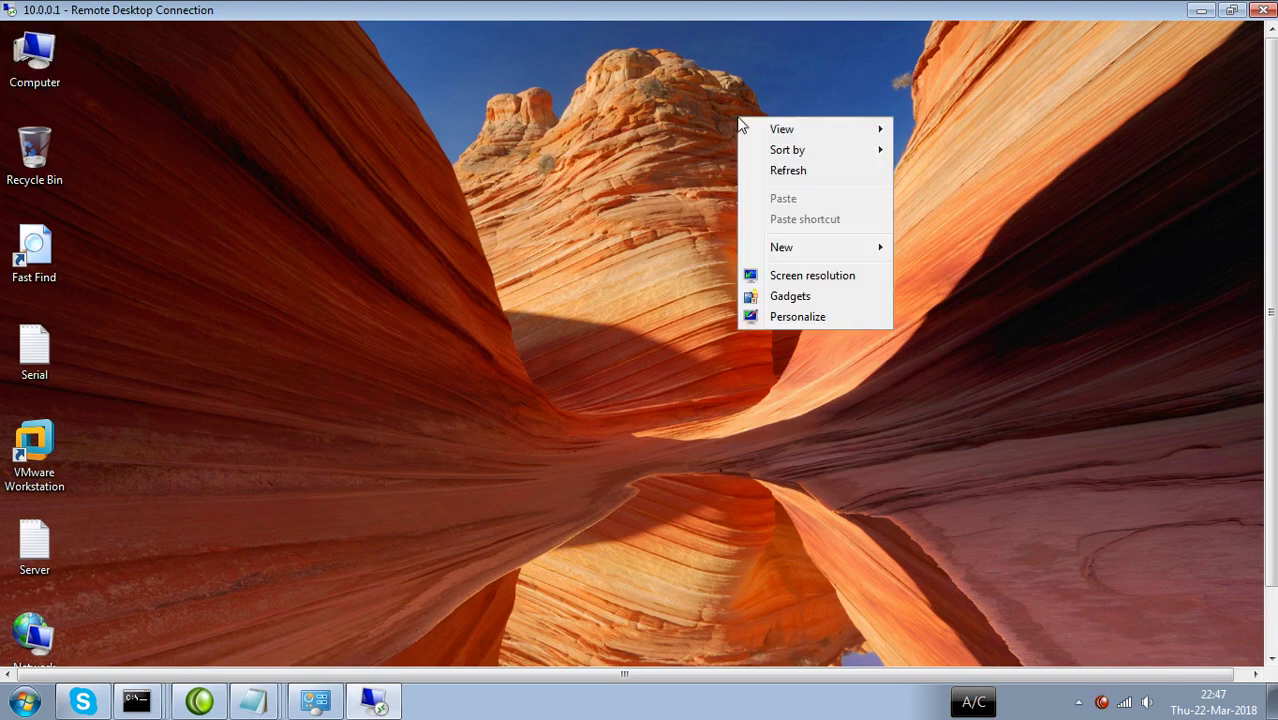
click(785, 172)
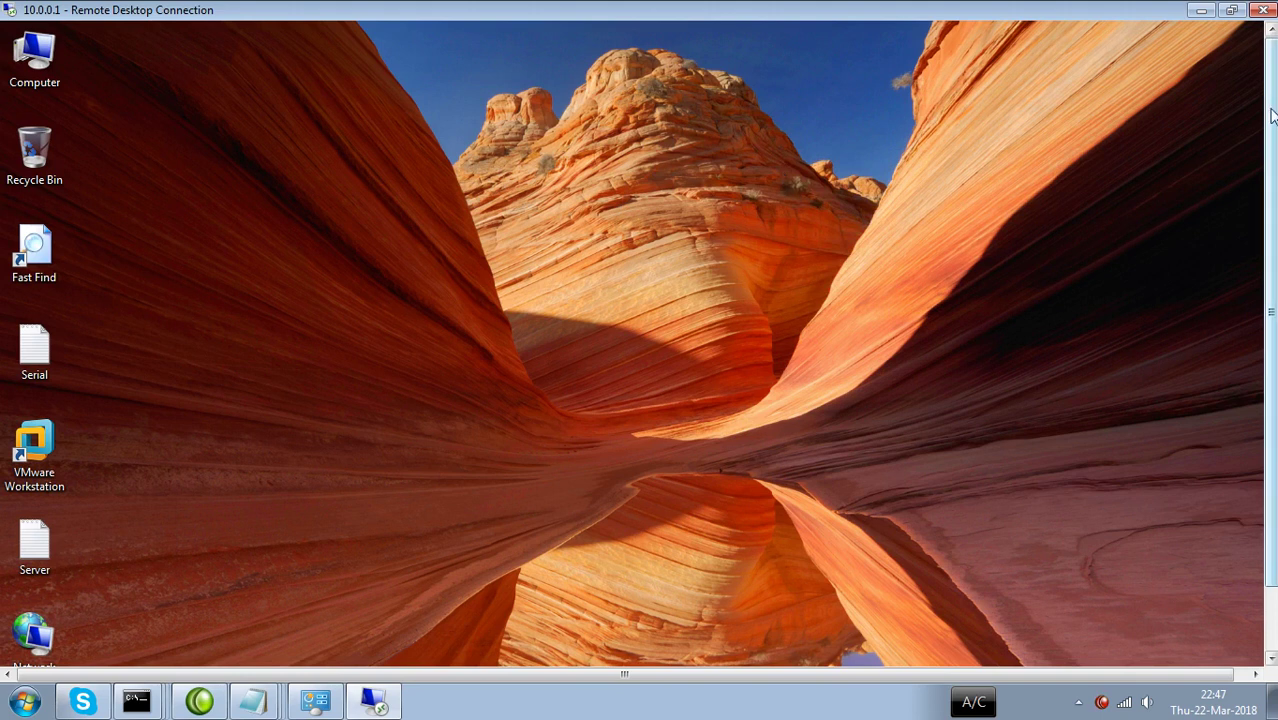
drag(1271, 118, 1272, 143)
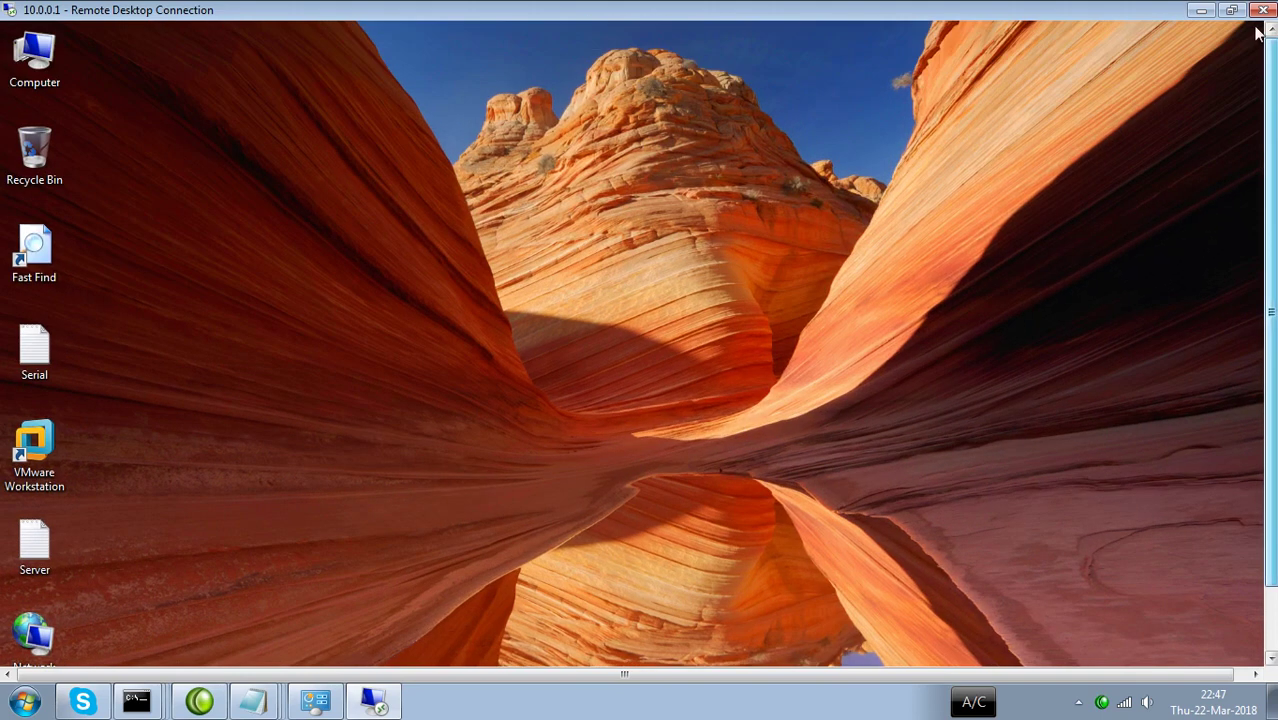
Minimize the Remote Desktop window and refresh the local desktop three times.
click(1201, 10)
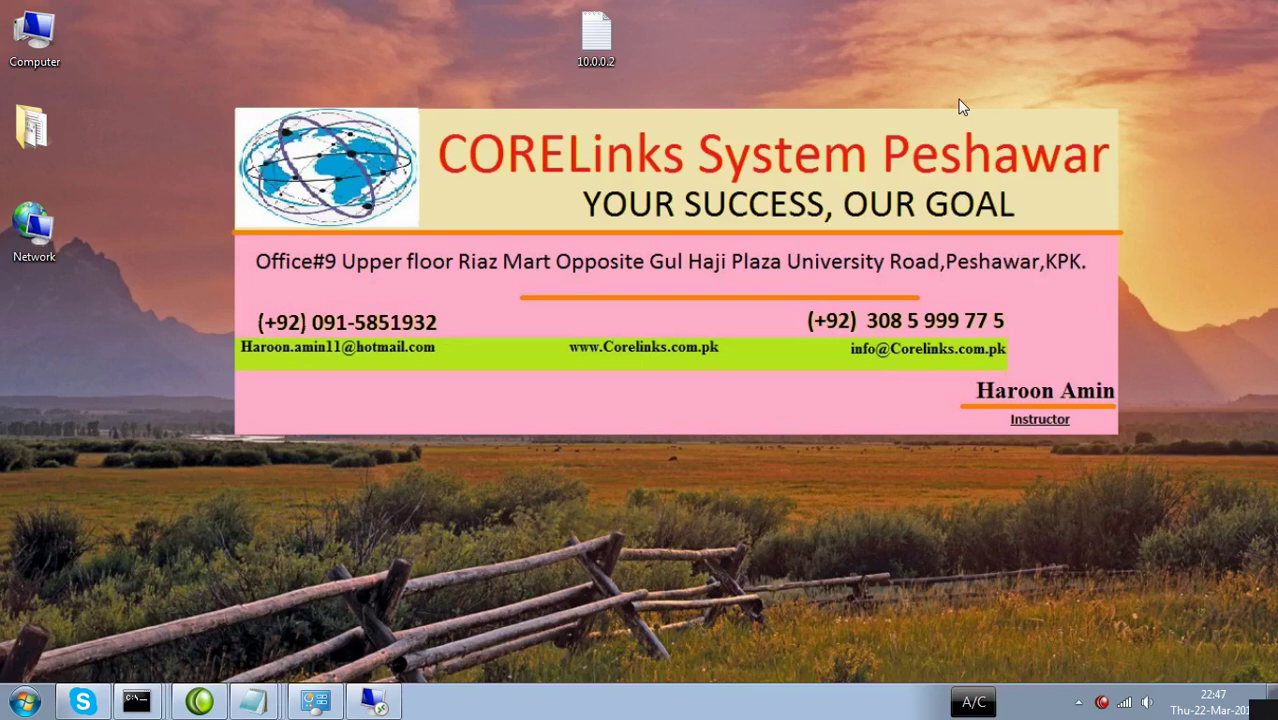
right_click(877, 116)
click(905, 170)
right_click(914, 176)
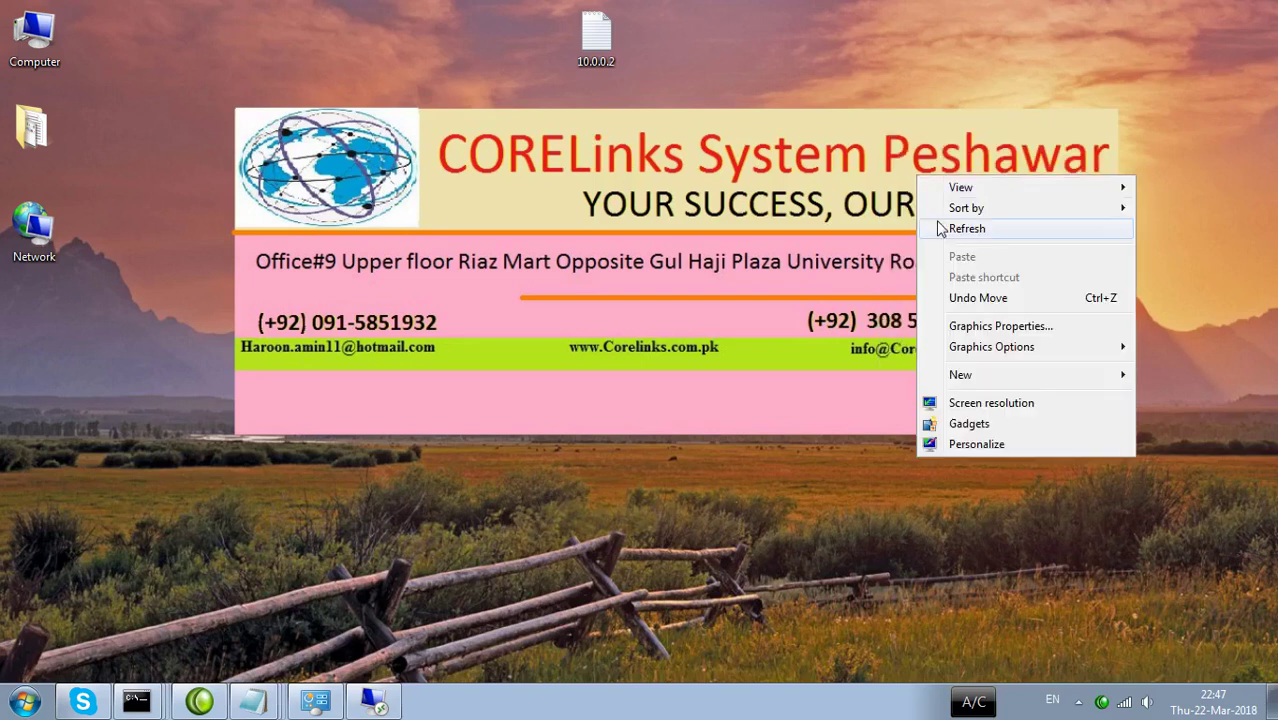
click(946, 230)
right_click(815, 165)
click(849, 224)
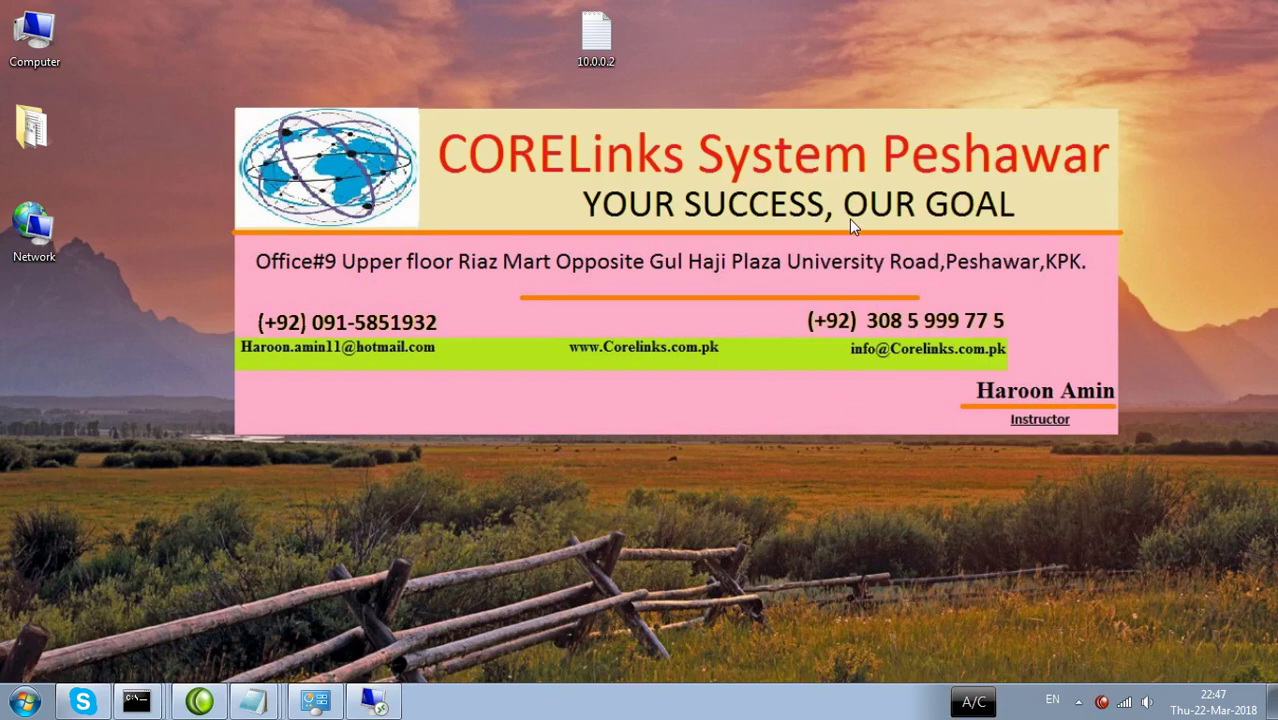